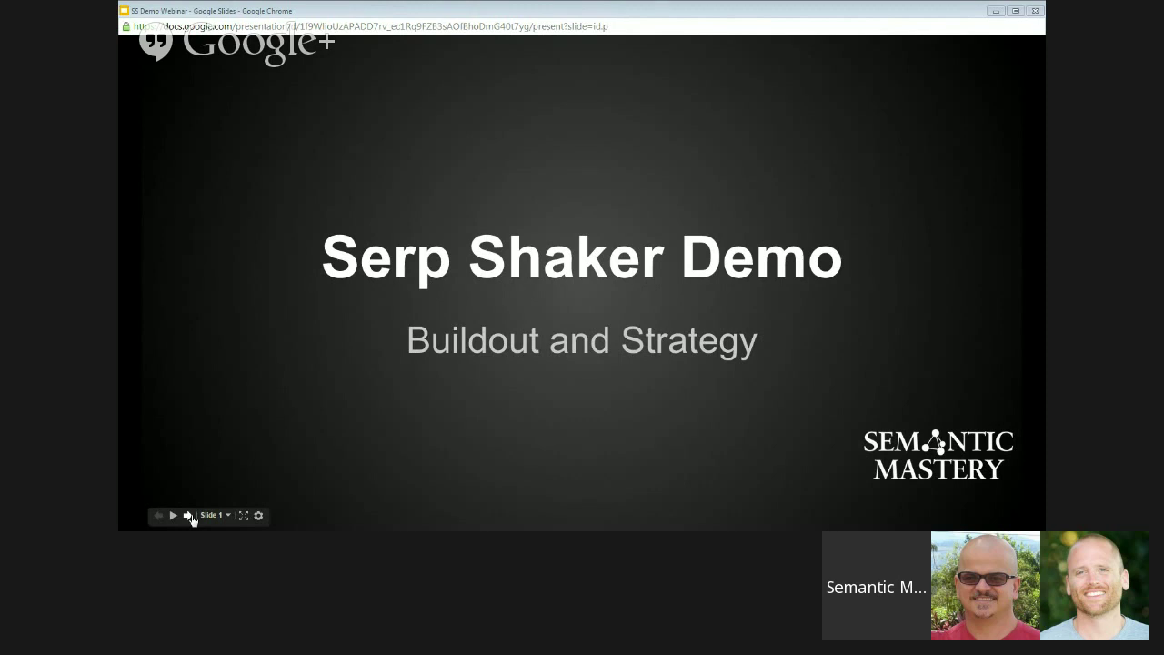
Present the deck from the title slide through the What We Will Cover and Why We Use slides
{"action": "left_click", "coordinate": [188, 516]}
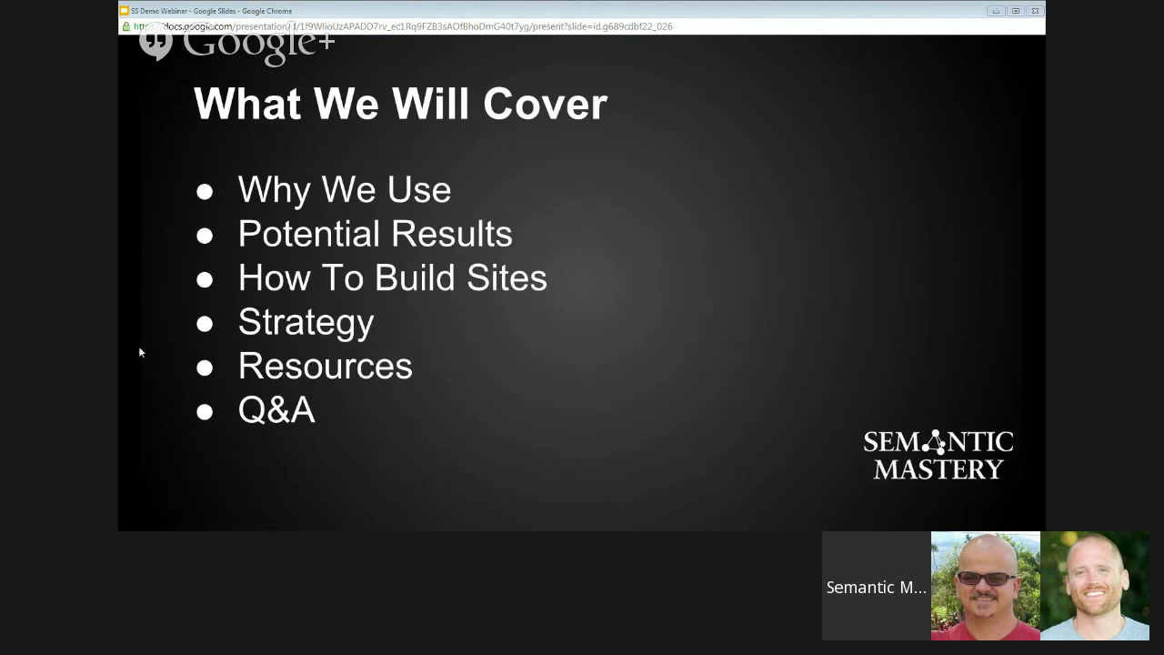
{"action": "mouse_move", "coordinate": [155, 437]}
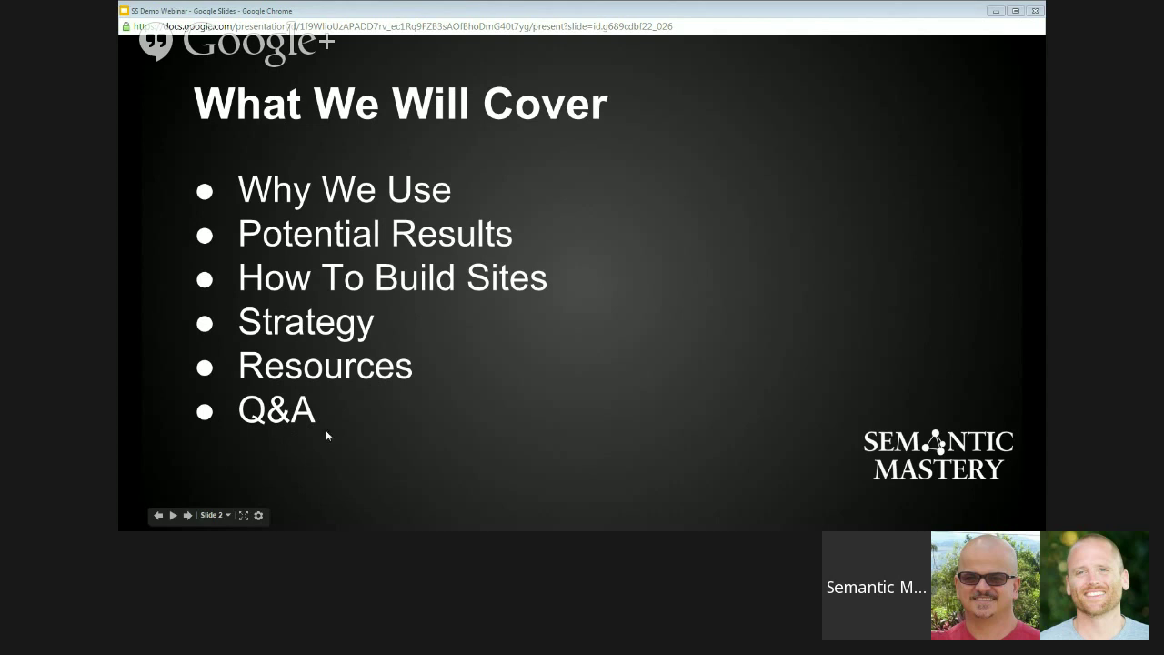
{"action": "key", "text": "Left"}
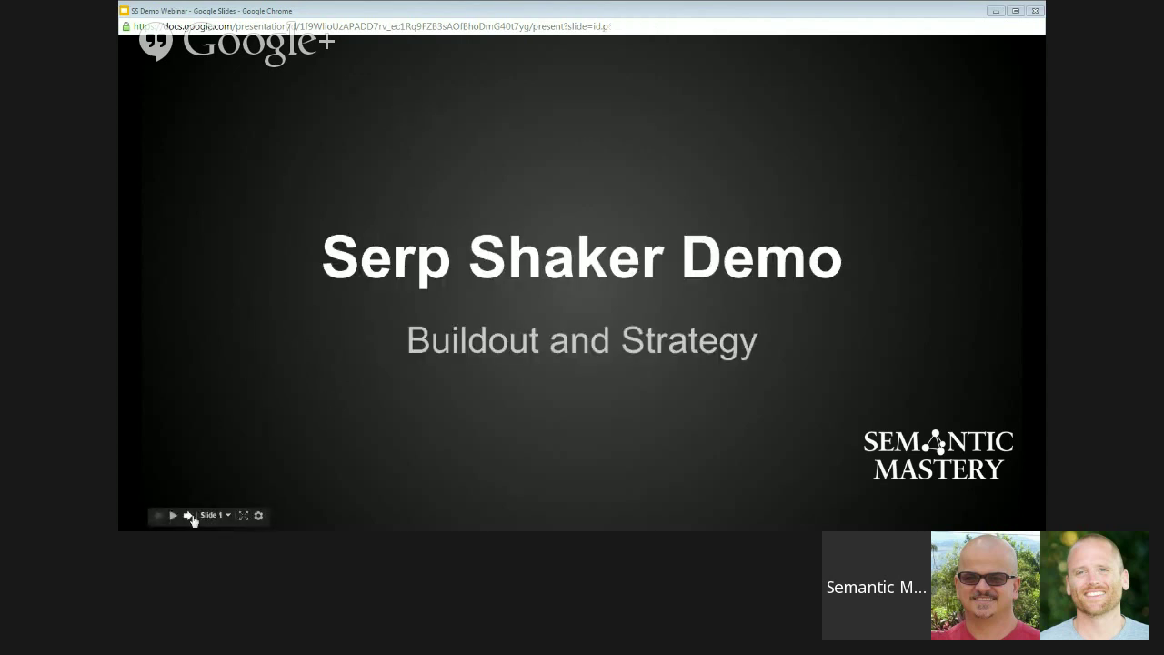
{"action": "left_click", "coordinate": [188, 516]}
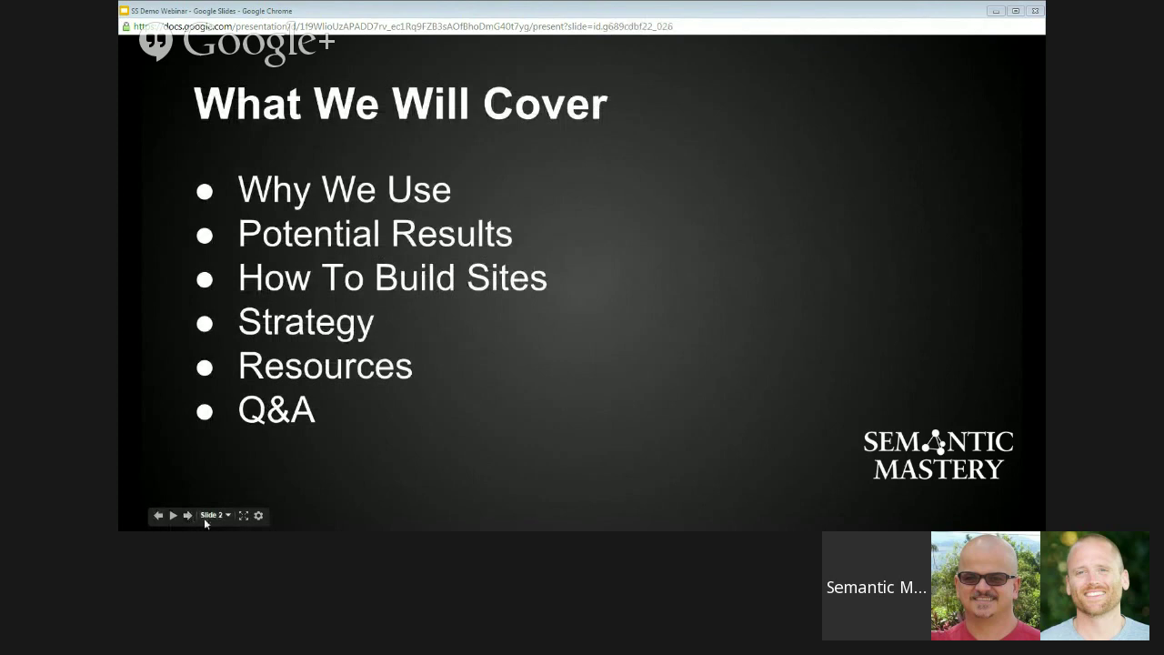
{"action": "left_click", "coordinate": [187, 515]}
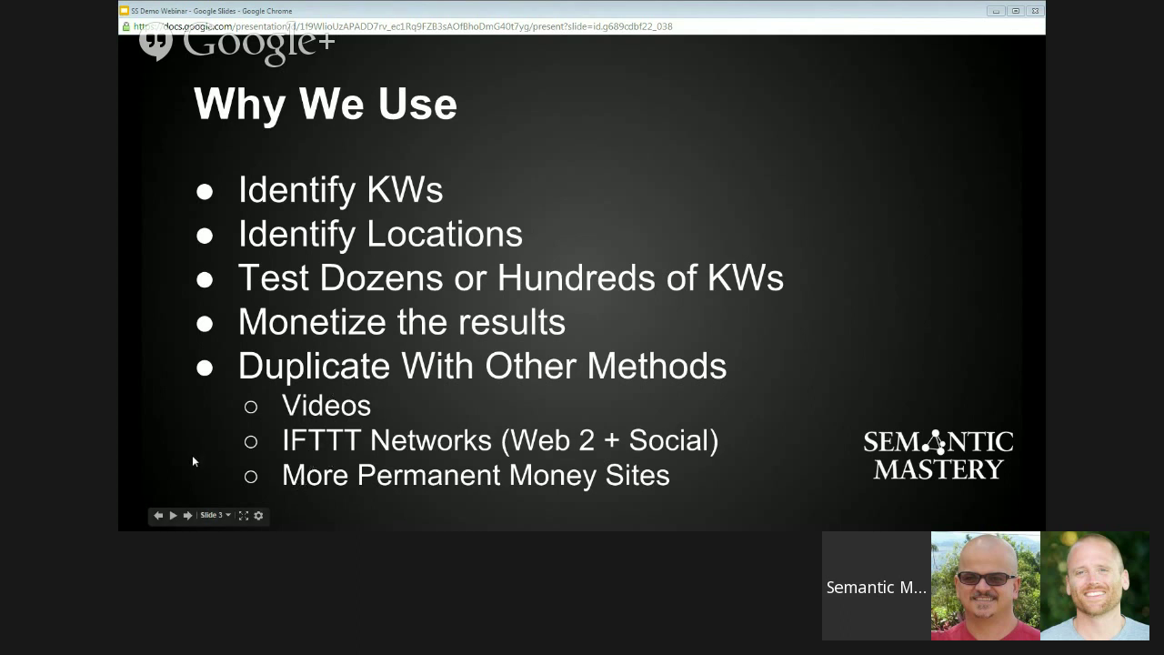
{"action": "left_click", "coordinate": [187, 516]}
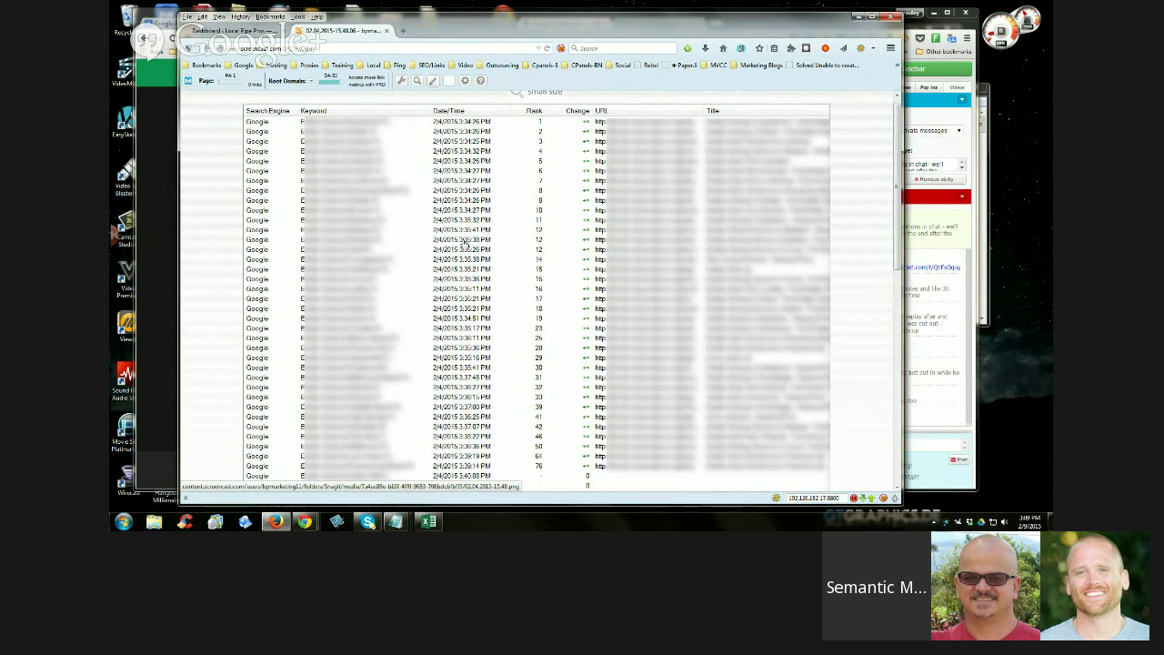
Return to the start of the rankings screenshot and copy the "Re-ran this today" screencast link from the Notepad notes
{"action": "left_click_drag", "start_coordinate": [896, 130], "coordinate": [897, 114]}
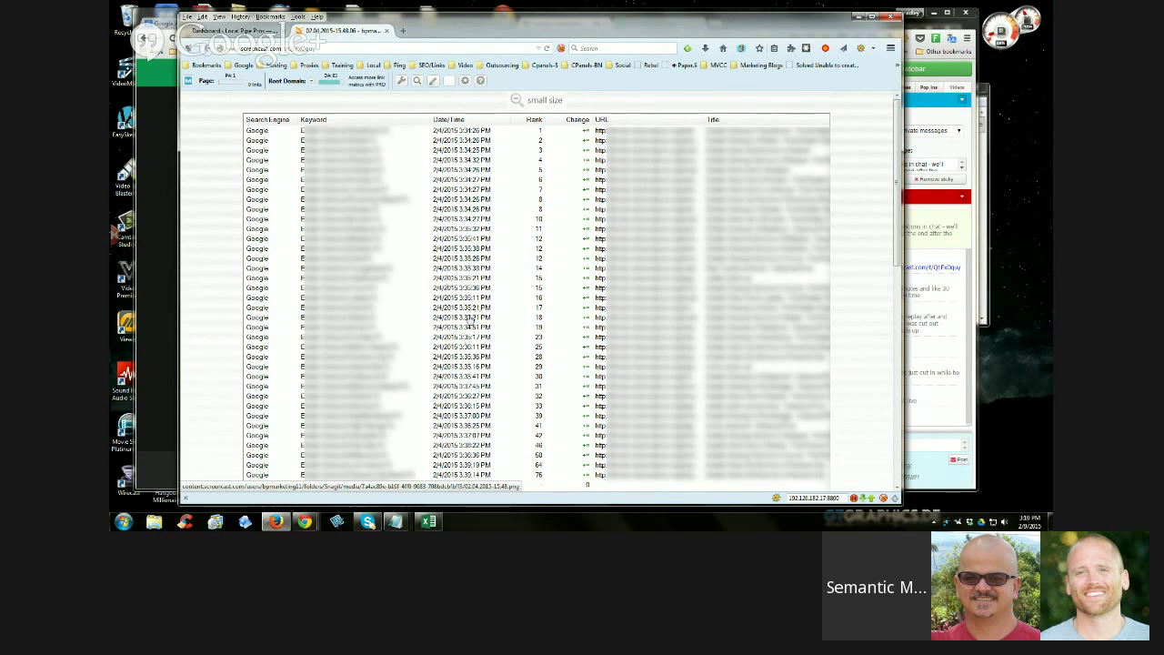
{"action": "mouse_move", "coordinate": [397, 525]}
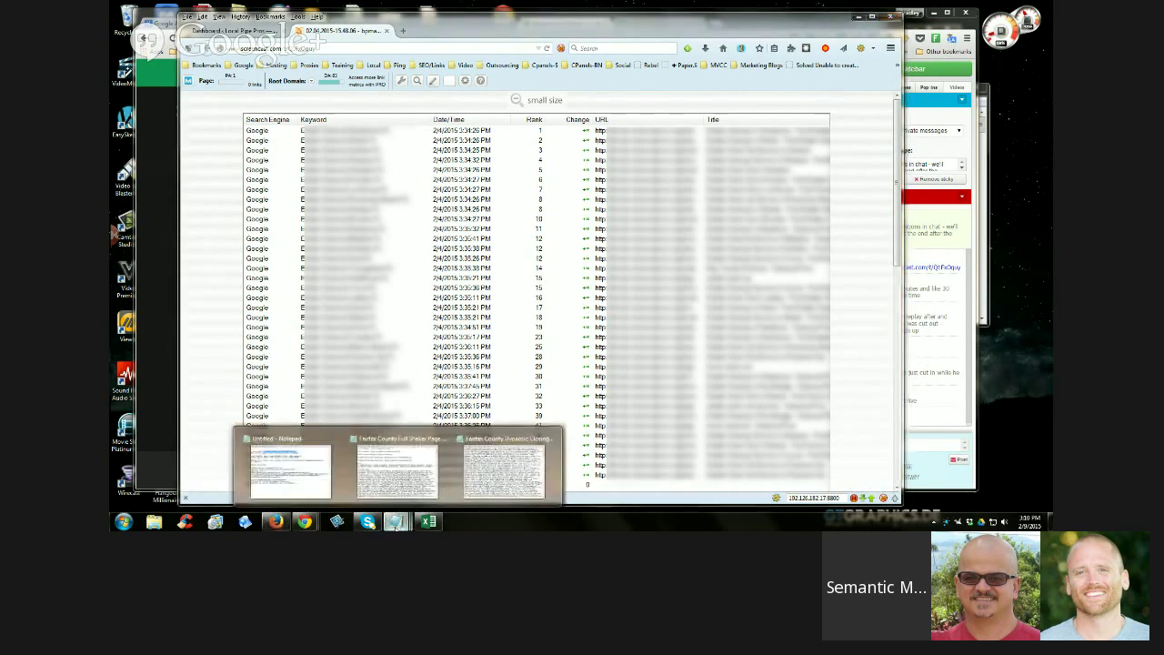
{"action": "left_click", "coordinate": [291, 469]}
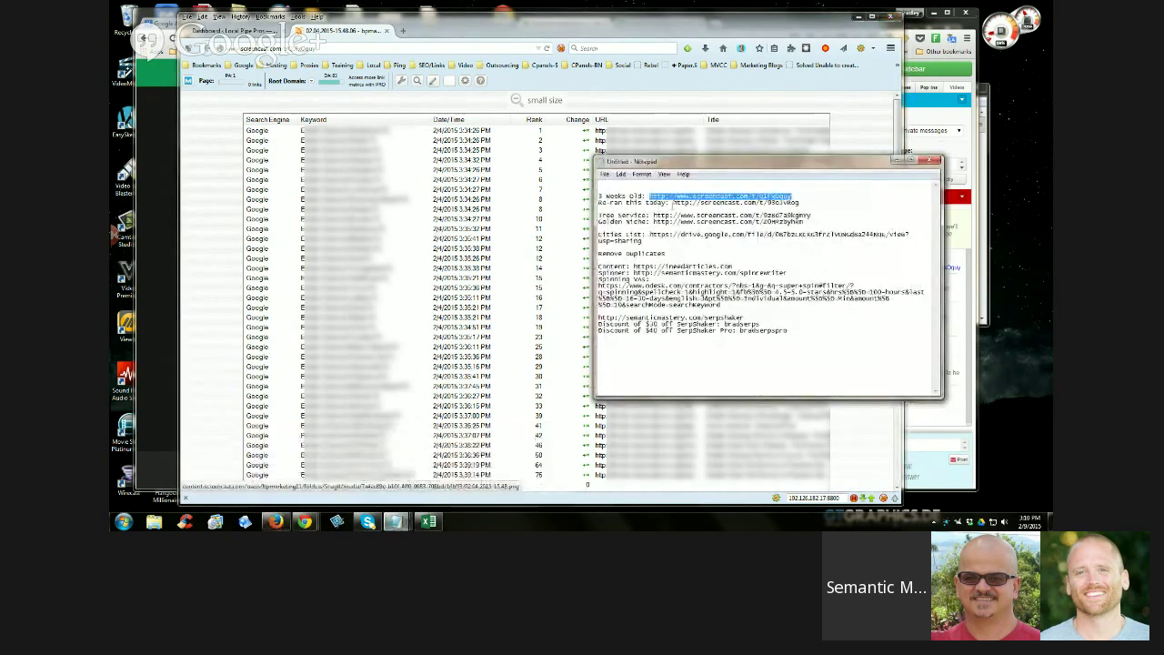
{"action": "left_click_drag", "start_coordinate": [674, 202], "coordinate": [806, 202]}
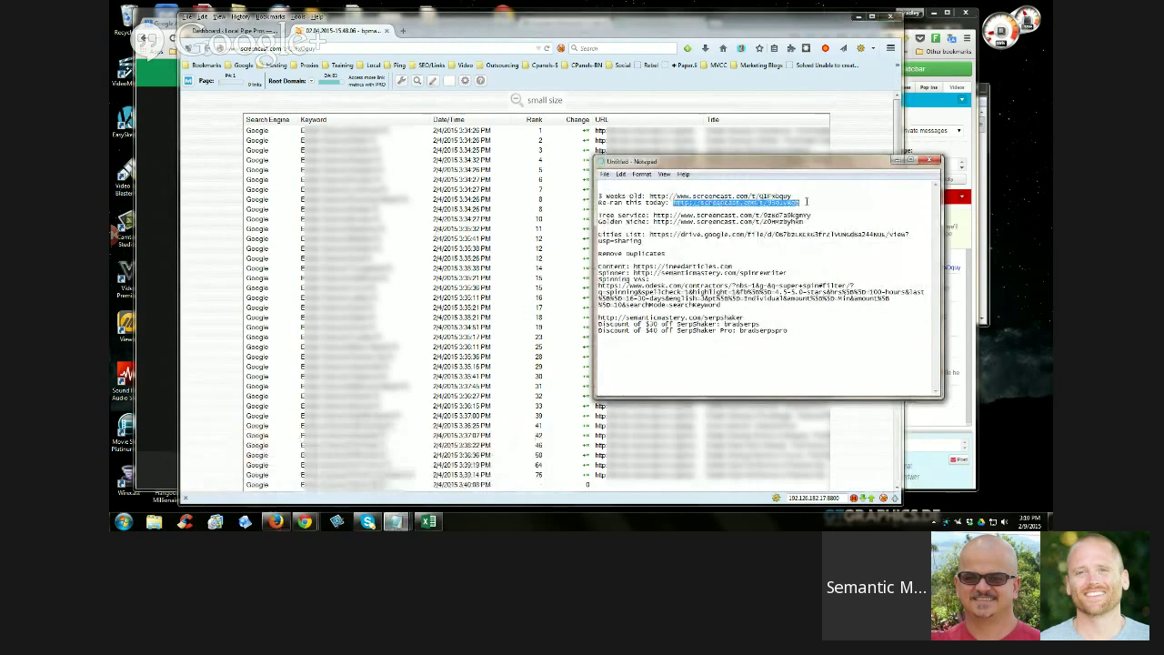
{"action": "right_click", "coordinate": [806, 201]}
{"action": "left_click", "coordinate": [824, 230]}
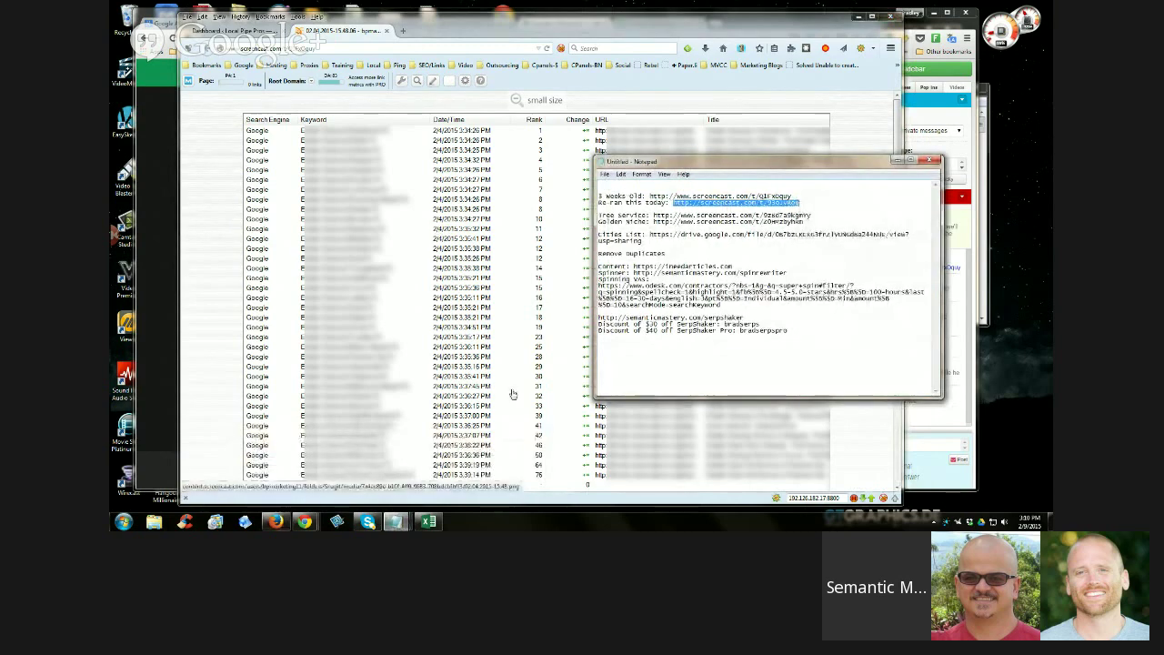
Switch to the Google+ Hangouts window in Chrome and post the copied screencast link in the public chat
{"action": "mouse_move", "coordinate": [305, 521]}
{"action": "left_click", "coordinate": [200, 455]}
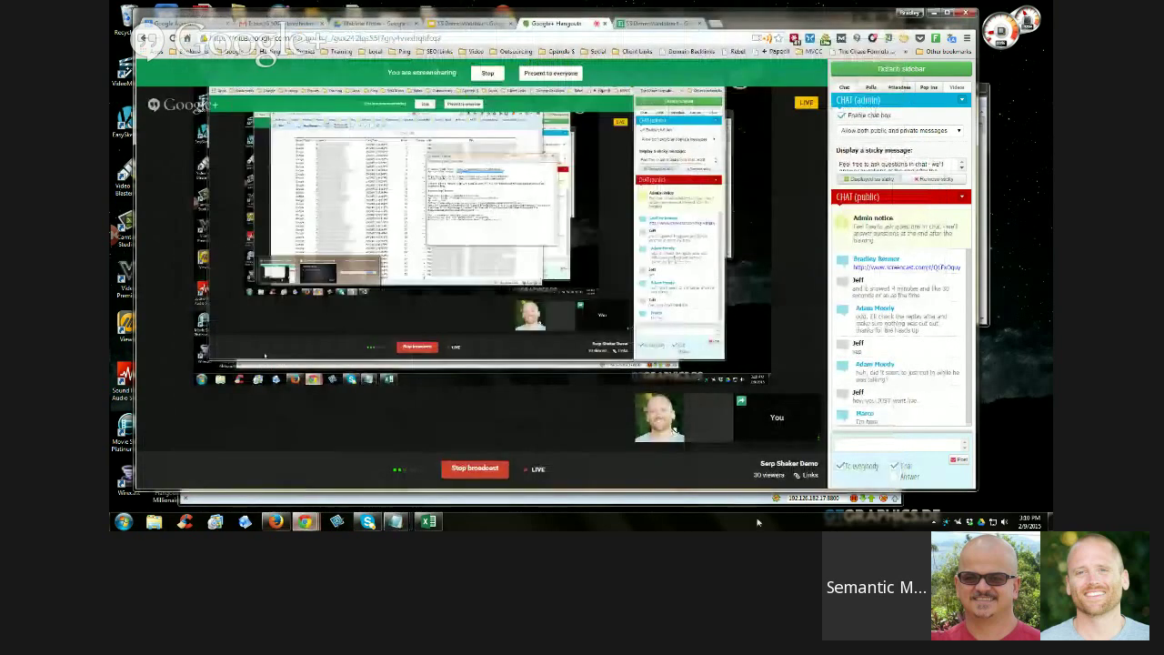
{"action": "left_click", "coordinate": [867, 445]}
{"action": "key", "text": "ctrl+v"}
{"action": "key", "text": "Return"}
Load the copied screencast link in Firefox, enlarge the screenshot to full size and examine the keyword rank and change columns
{"action": "left_click", "coordinate": [274, 521]}
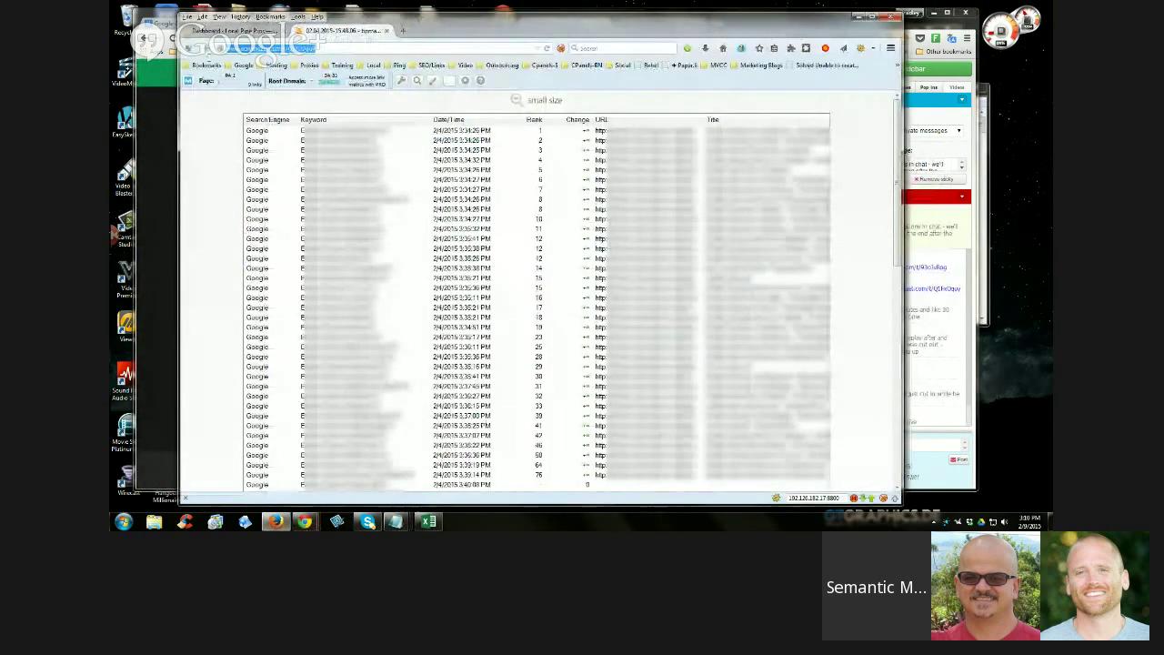
{"action": "key", "text": "ctrl+l"}
{"action": "key", "text": "ctrl+v"}
{"action": "key", "text": "Return"}
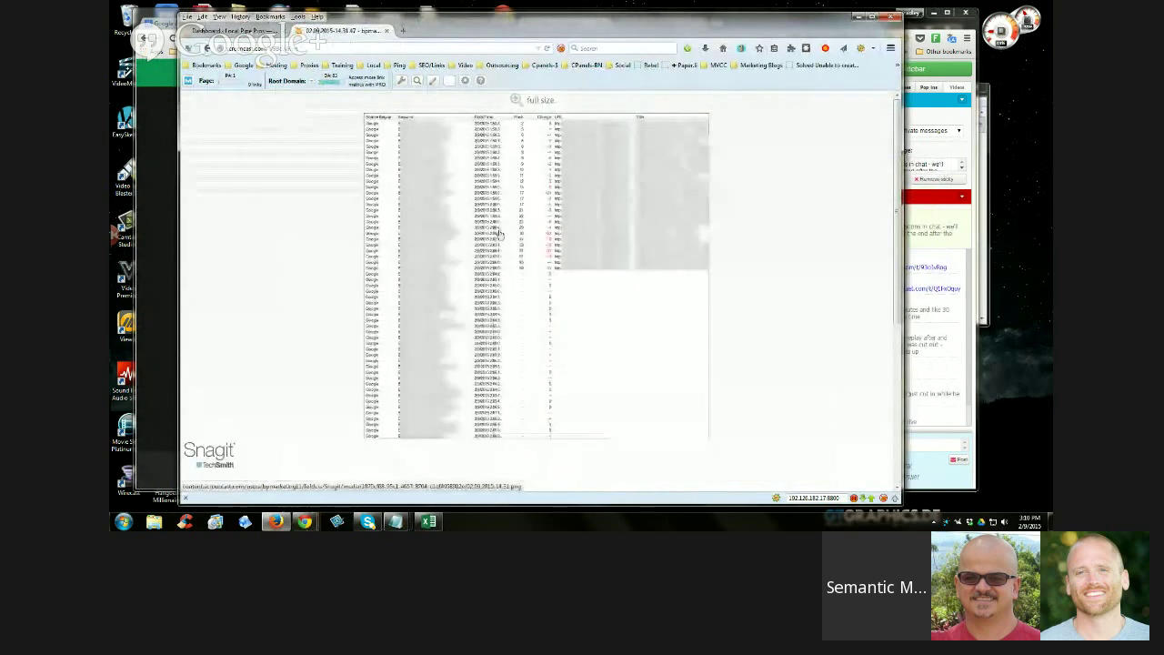
{"action": "left_click", "coordinate": [515, 99]}
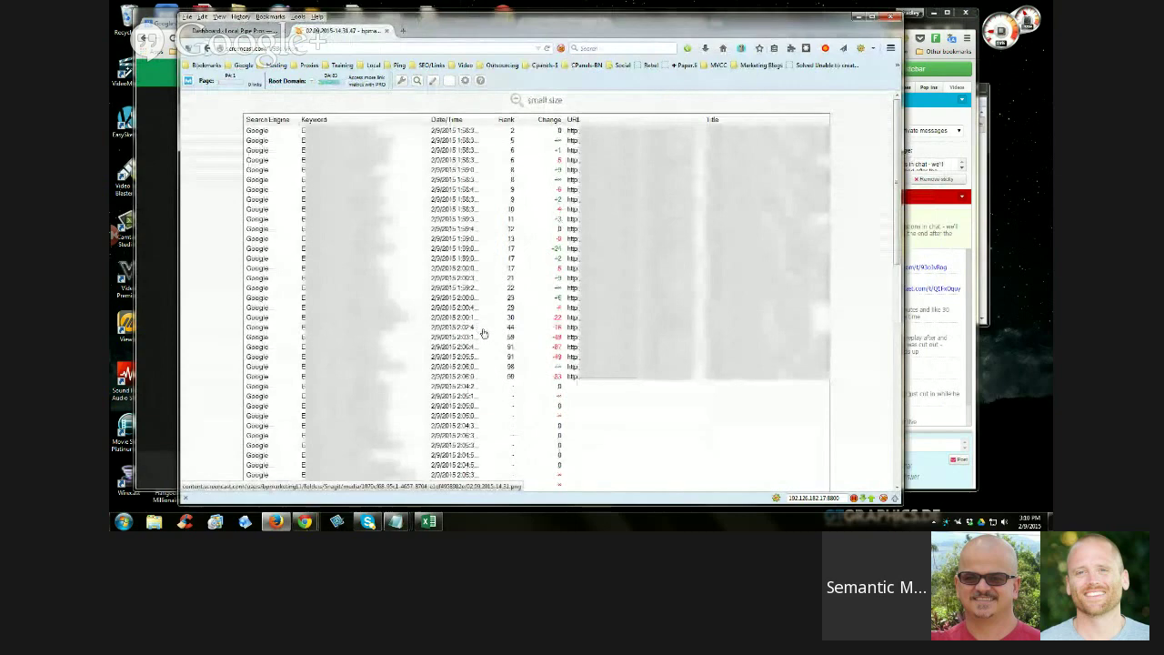
{"action": "scroll", "coordinate": [578, 283], "scroll_direction": "down", "scroll_amount": 1}
{"action": "scroll", "coordinate": [558, 424], "scroll_direction": "down", "scroll_amount": 5}
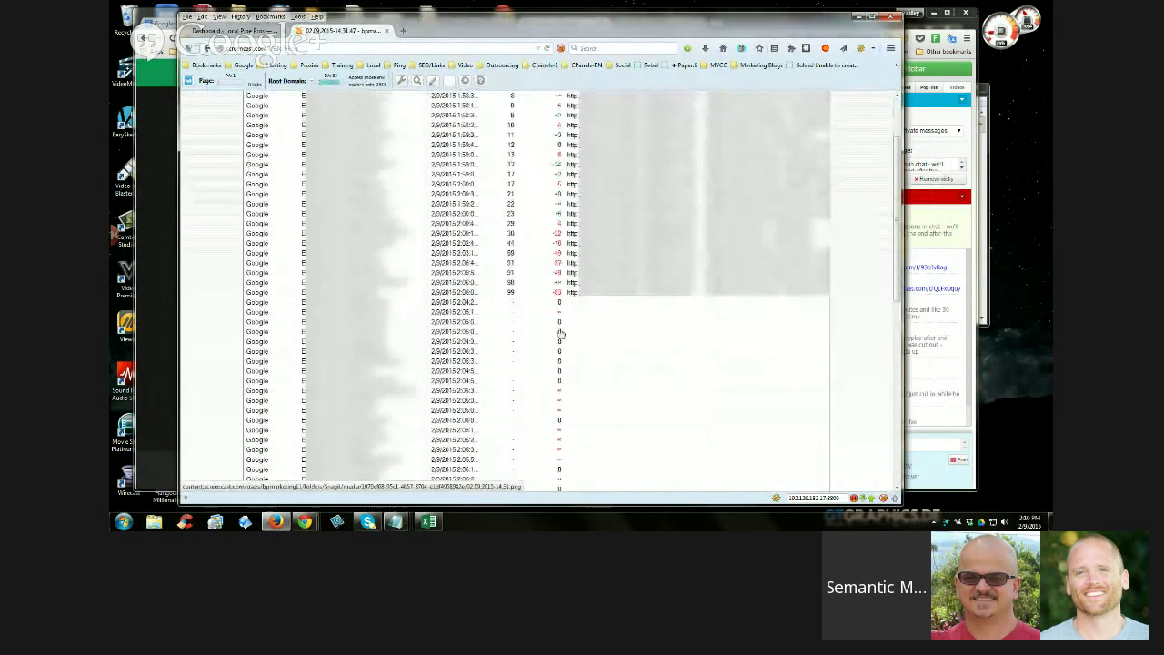
{"action": "scroll", "coordinate": [558, 425], "scroll_direction": "up", "scroll_amount": 6}
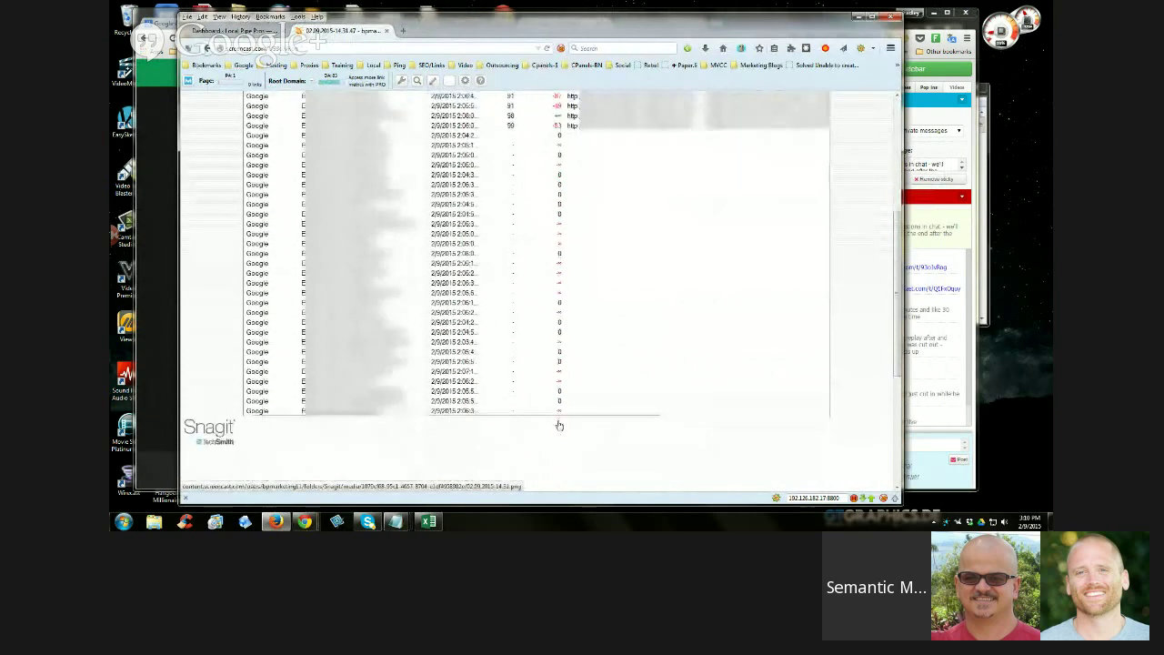
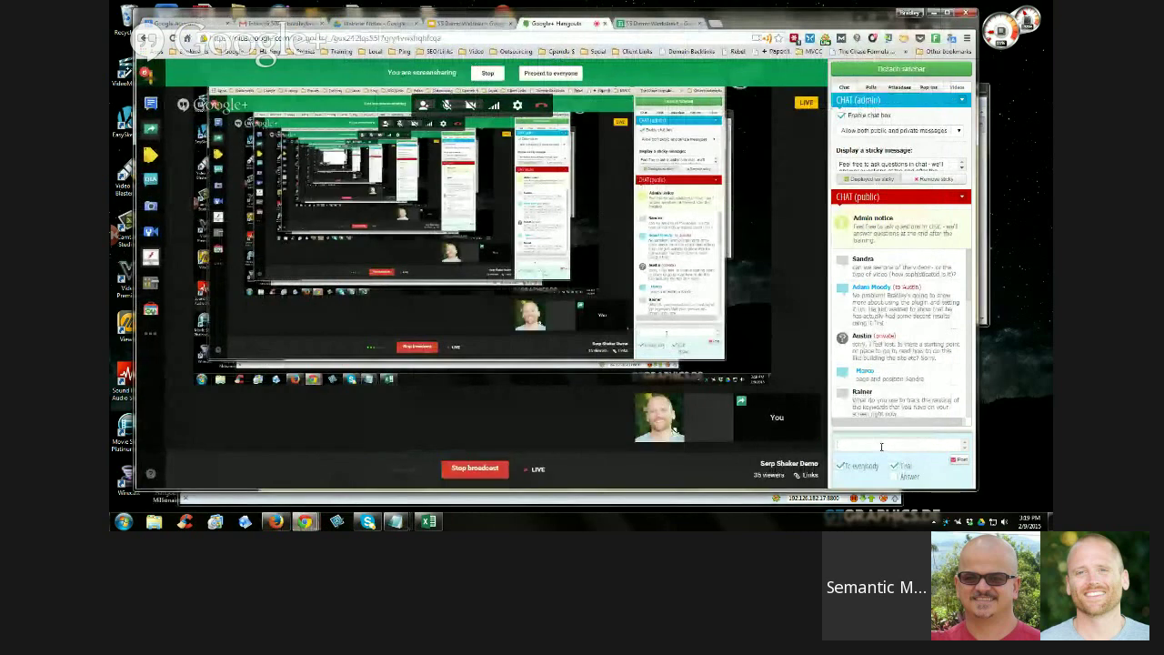
Post the copied virginia.localpipepros.com link in the Hangouts public chat
{"action": "key", "text": "ctrl+v"}
{"action": "key", "text": "Return"}
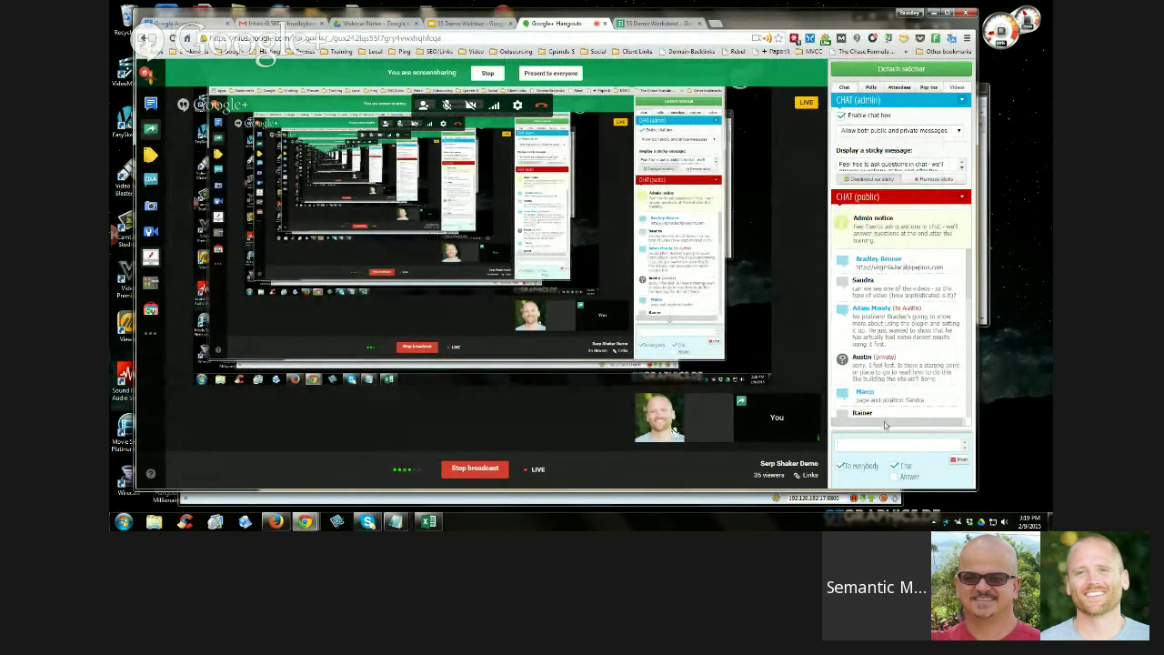
{"action": "scroll", "coordinate": [885, 400], "scroll_direction": "up", "scroll_amount": 1}
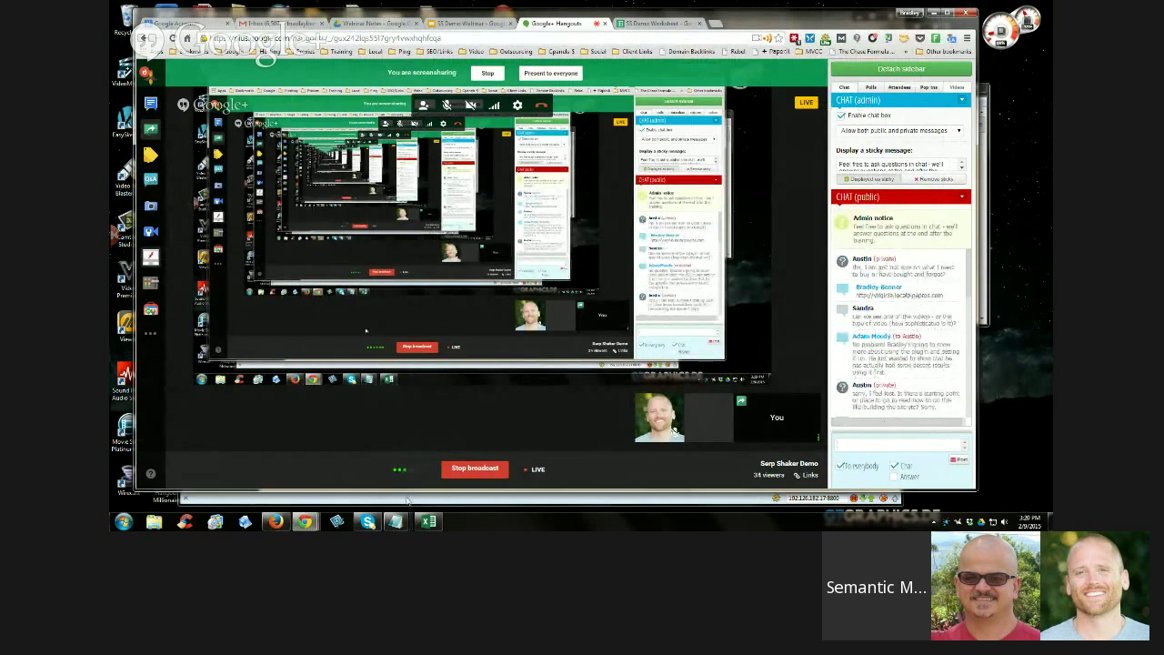
Switch to the WordPress dashboard of Local Pipe Pros in Firefox and reposition its window on the desktop
{"action": "mouse_move", "coordinate": [307, 522]}
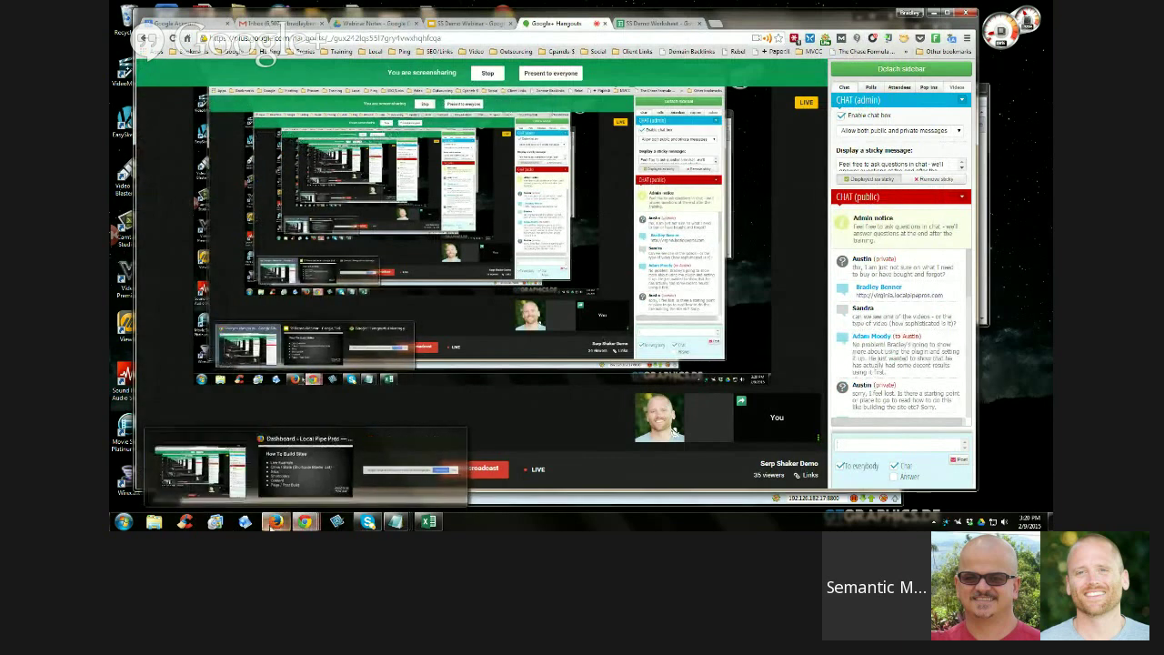
{"action": "left_click", "coordinate": [274, 521]}
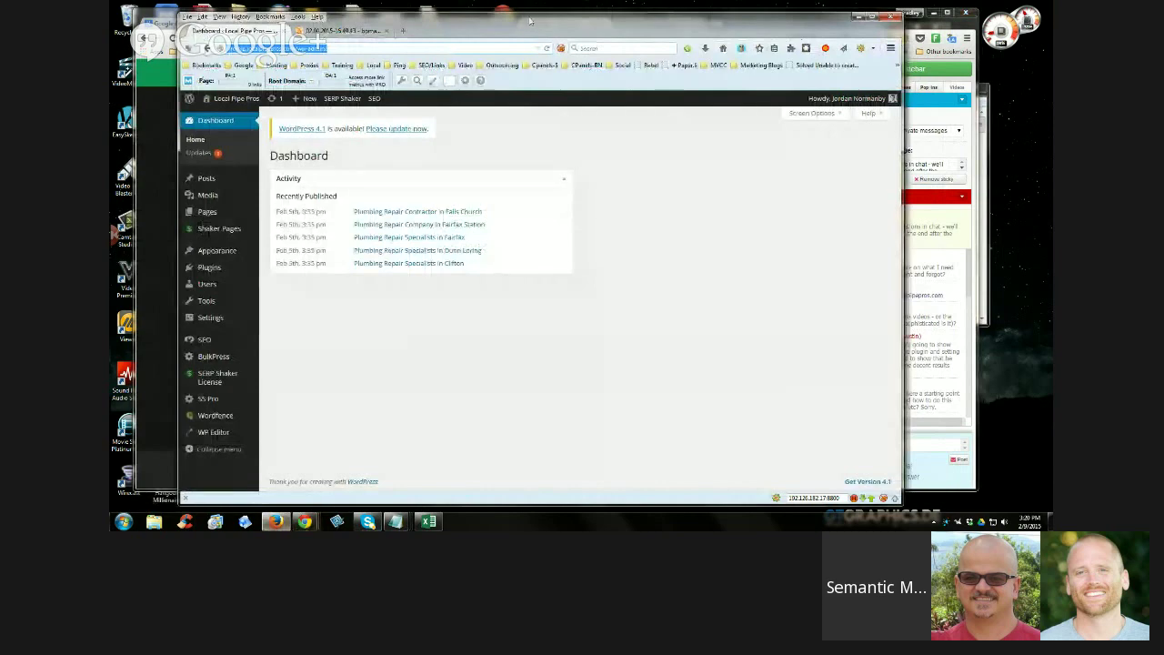
{"action": "left_click_drag", "start_coordinate": [527, 12], "coordinate": [557, 22]}
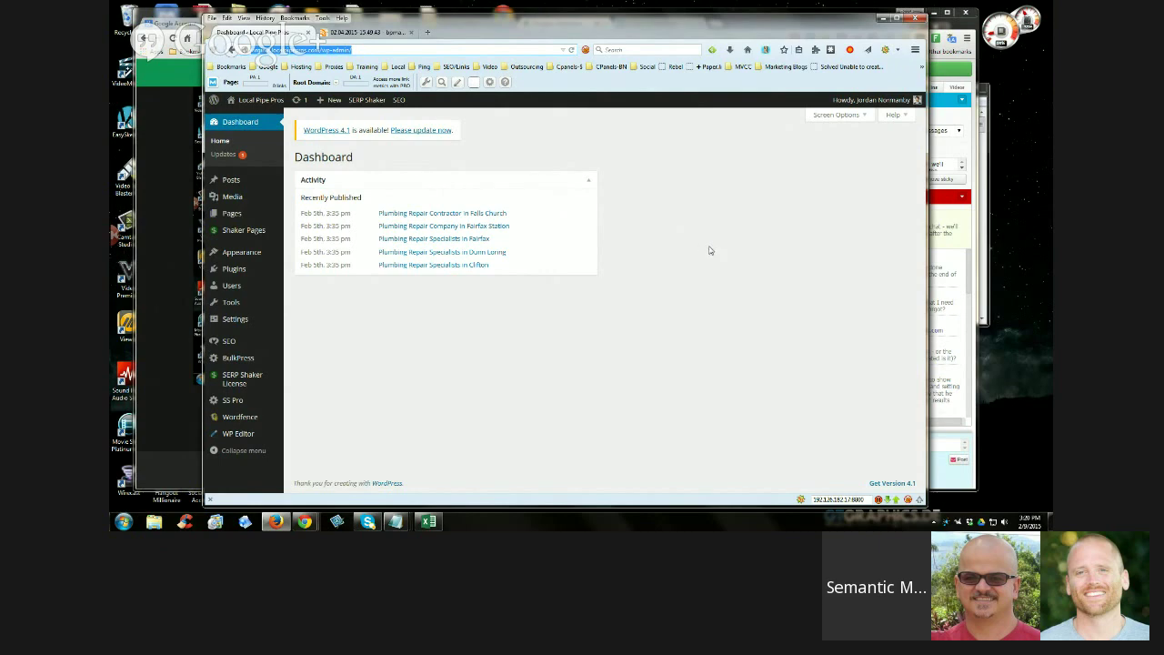
{"action": "left_click_drag", "start_coordinate": [687, 27], "coordinate": [655, 26]}
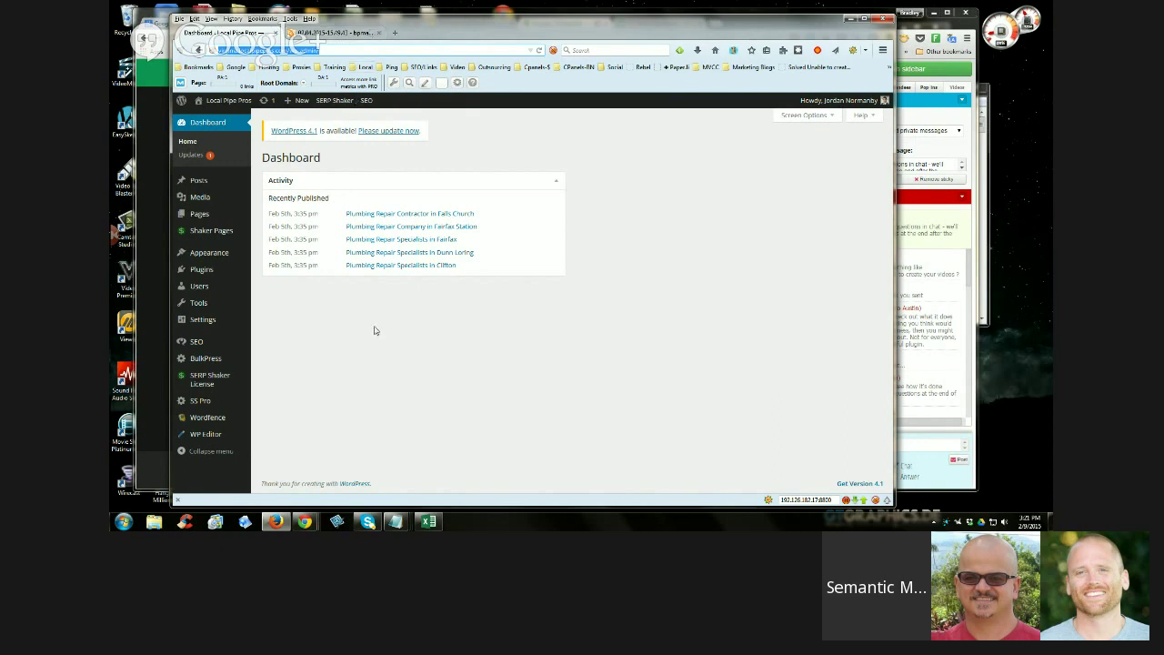
Copy the Google Drive link for the cities list from the Notepad notes
{"action": "mouse_move", "coordinate": [305, 520]}
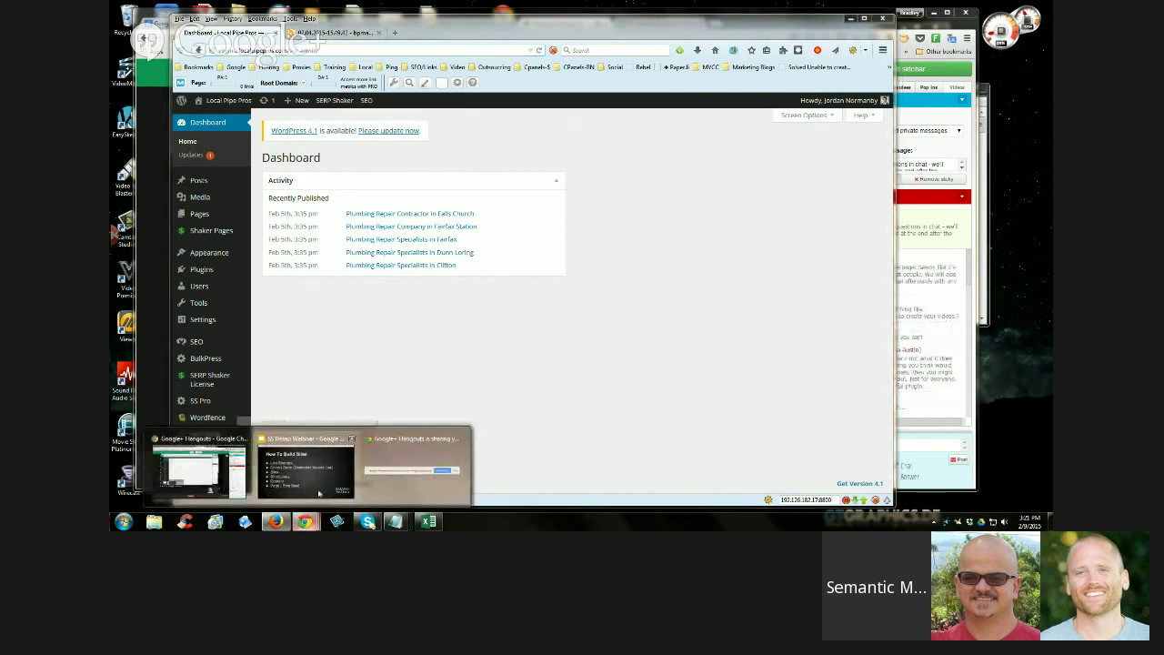
{"action": "left_click", "coordinate": [396, 524]}
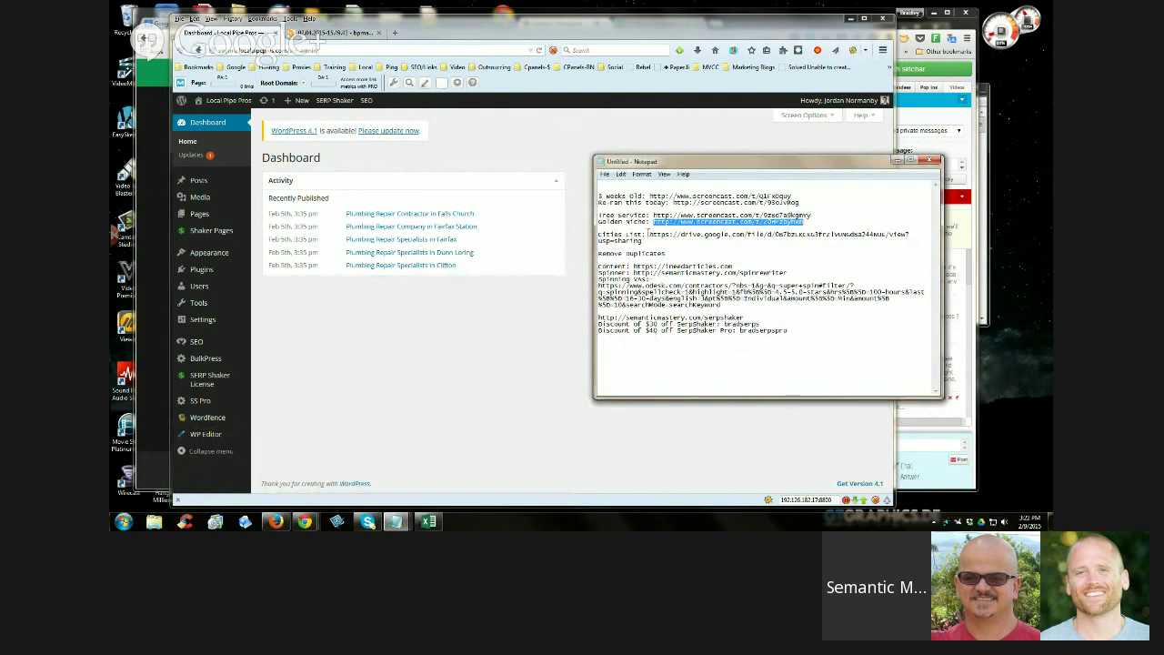
{"action": "left_click_drag", "start_coordinate": [649, 234], "coordinate": [649, 239]}
{"action": "right_click", "coordinate": [662, 234]}
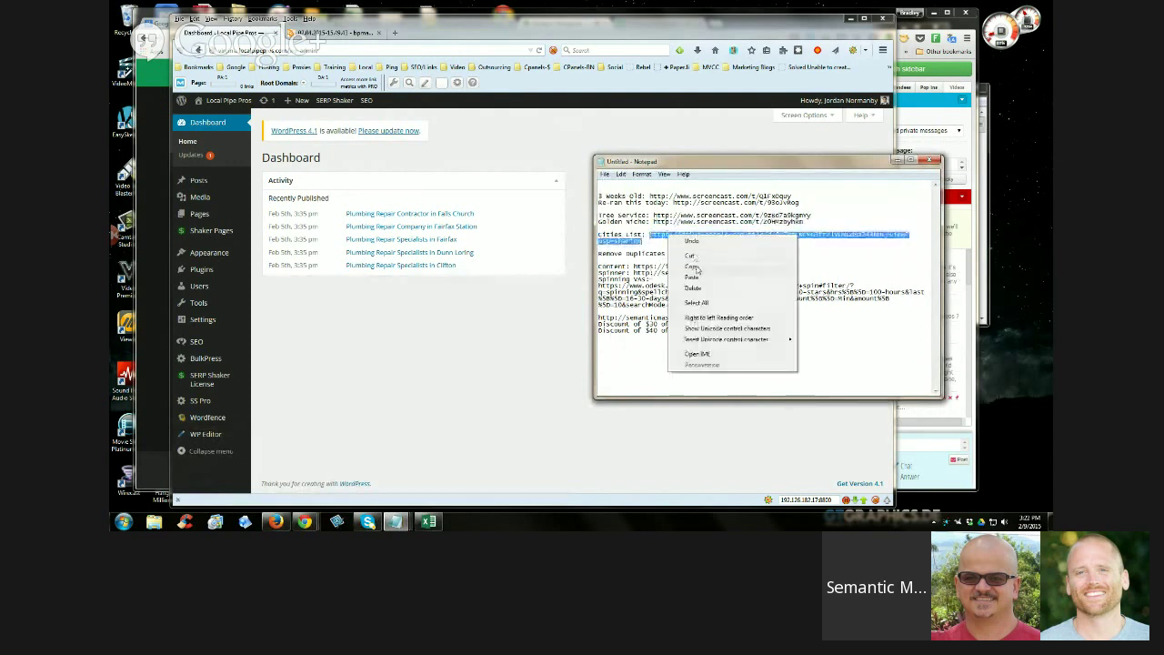
{"action": "left_click", "coordinate": [695, 271]}
Return to the Google+ Hangouts window and post the copied cities list link in the public chat
{"action": "left_click", "coordinate": [306, 521]}
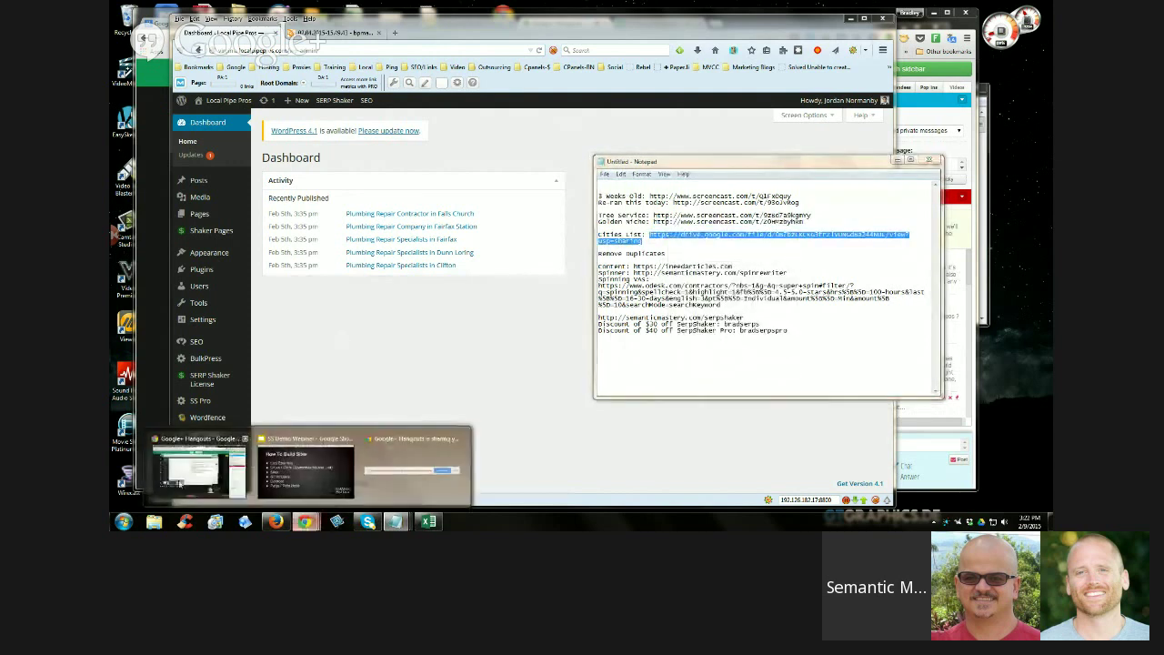
{"action": "left_click", "coordinate": [200, 462]}
{"action": "left_click", "coordinate": [865, 445]}
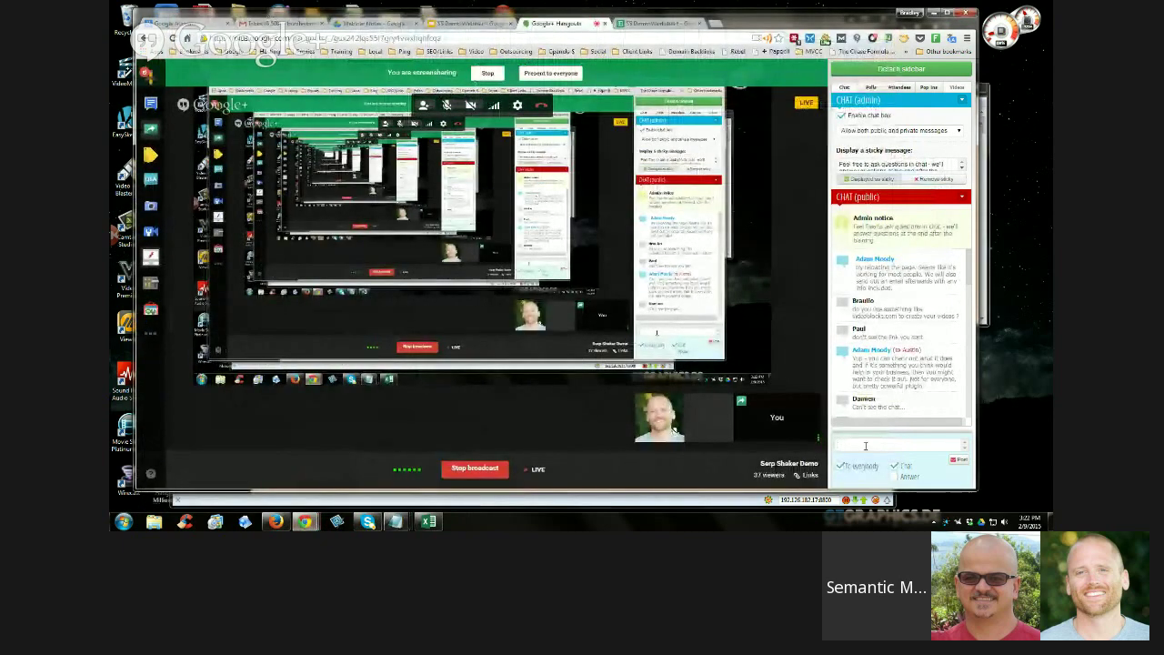
{"action": "key", "text": "ctrl+v"}
{"action": "key", "text": "Return"}
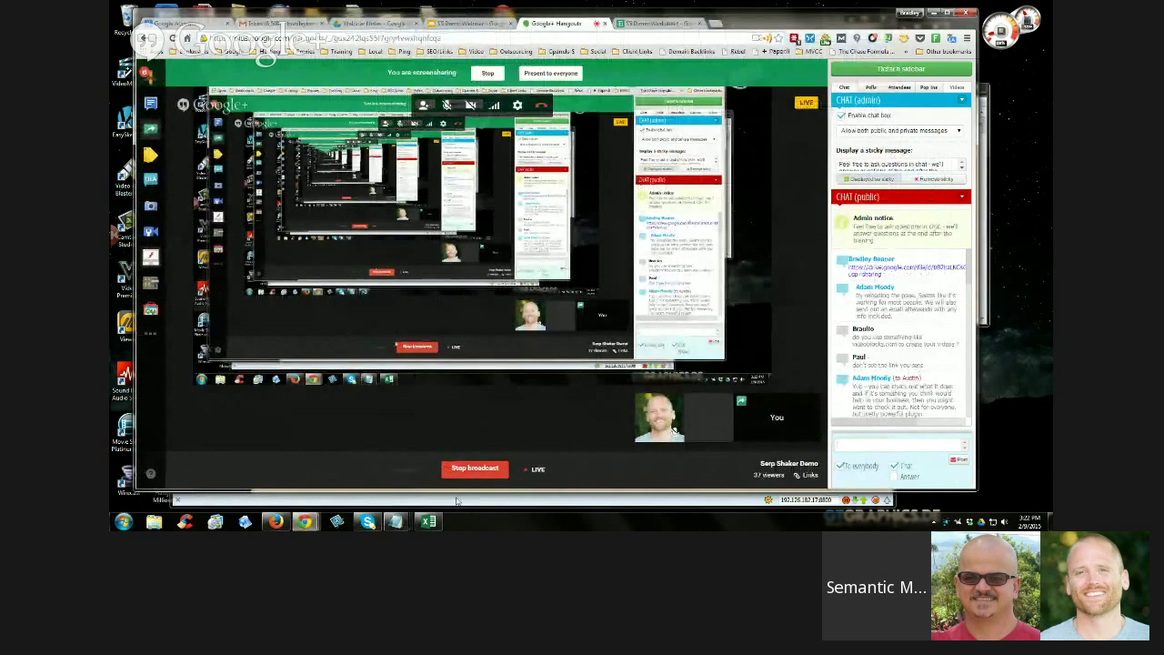
Bring up the Shortcodes Master List workbook in Excel over the WordPress dashboard, then widen and reposition its window to show more columns
{"action": "mouse_move", "coordinate": [308, 521]}
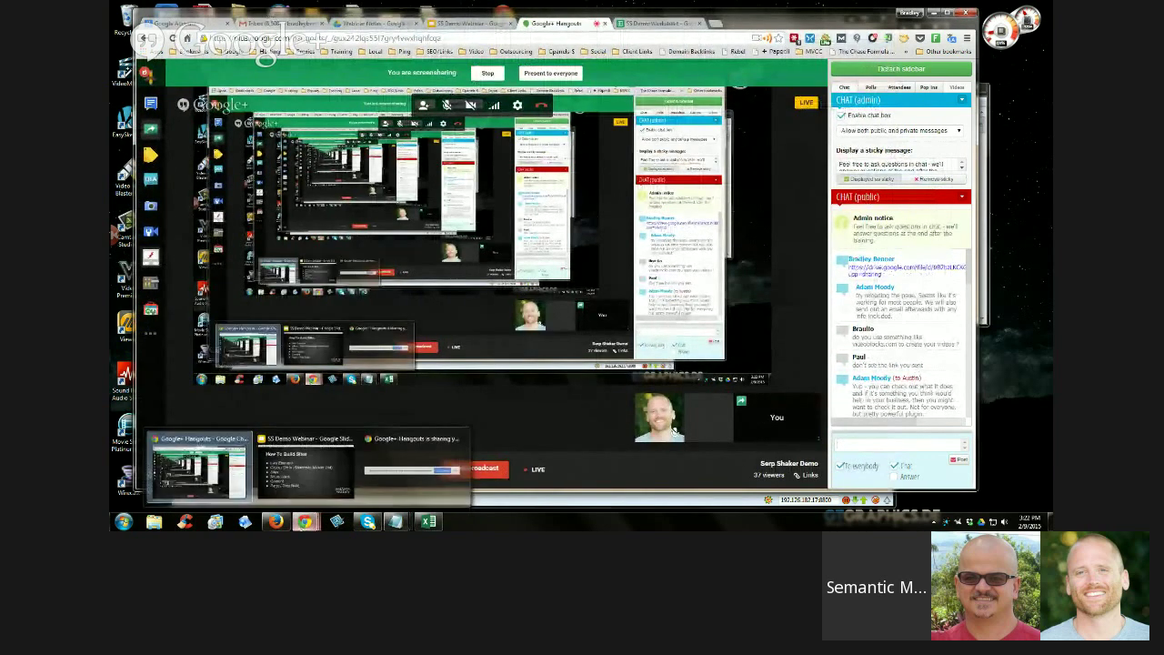
{"action": "left_click", "coordinate": [429, 522]}
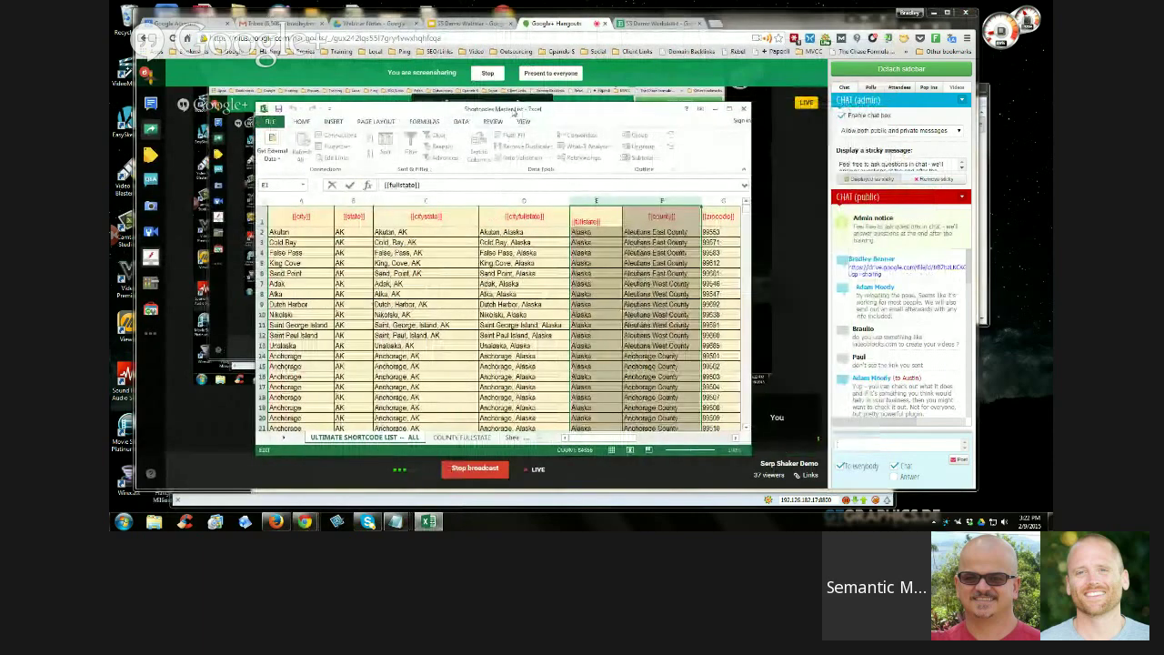
{"action": "left_click", "coordinate": [276, 522]}
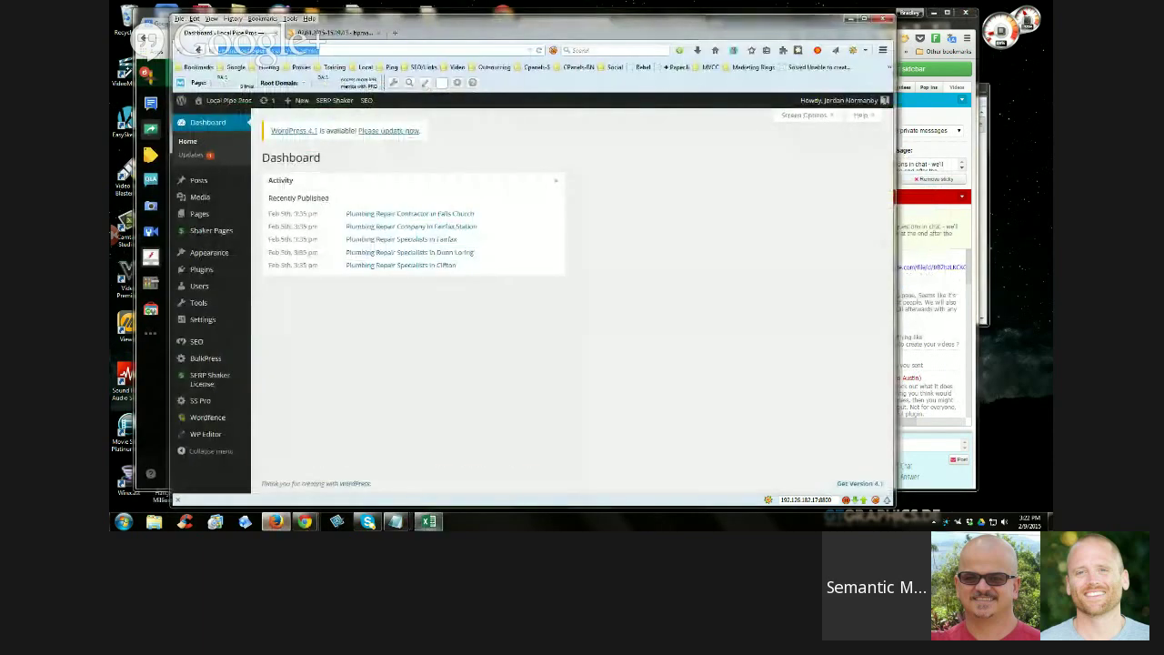
{"action": "left_click", "coordinate": [429, 522]}
{"action": "left_click_drag", "start_coordinate": [509, 107], "coordinate": [536, 62]}
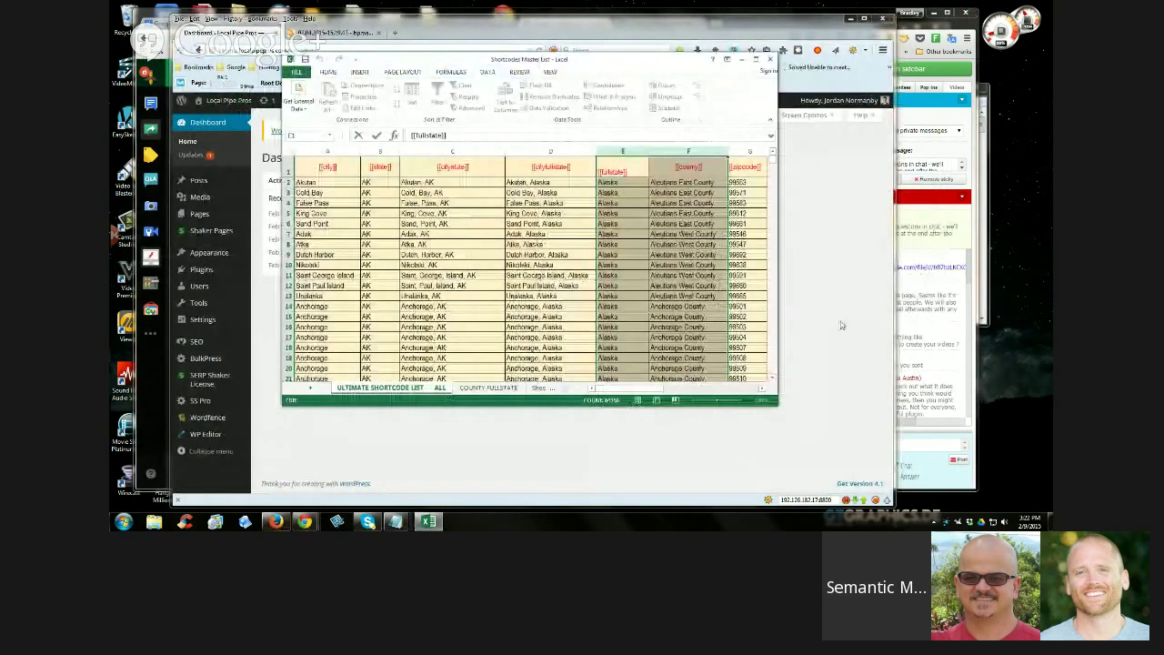
{"action": "left_click_drag", "start_coordinate": [777, 346], "coordinate": [939, 345]}
{"action": "left_click_drag", "start_coordinate": [600, 65], "coordinate": [584, 81]}
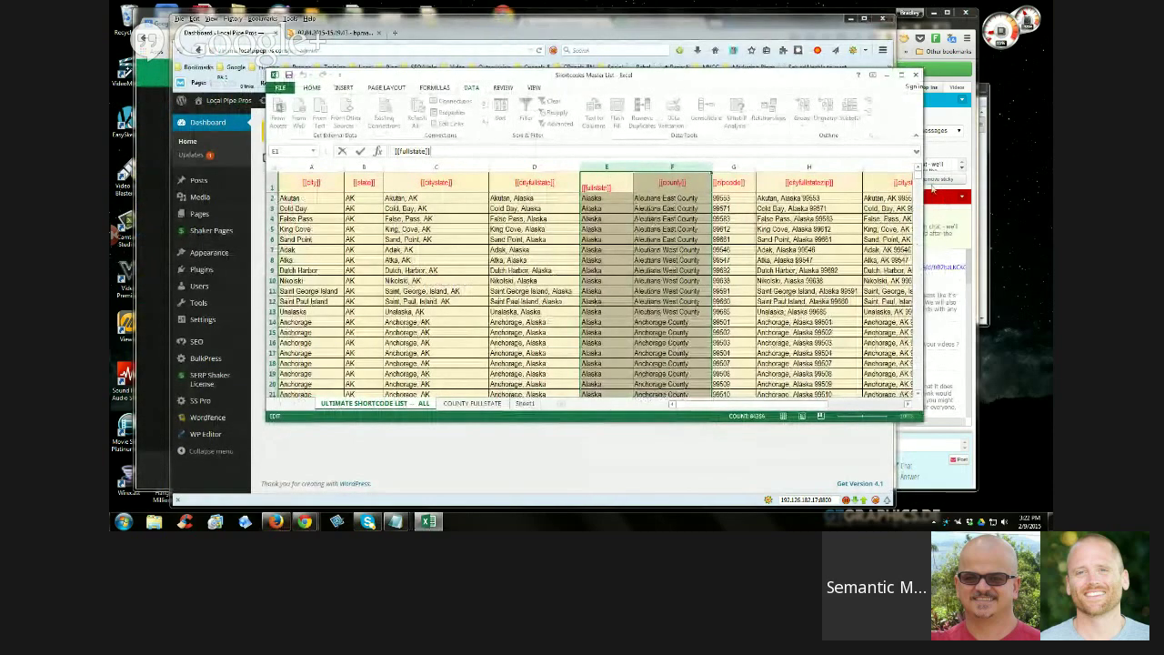
Examine the full shortcode list from the Alaska rows through the last Wyoming rows, and select the full state column
{"action": "left_click_drag", "start_coordinate": [917, 181], "coordinate": [917, 394]}
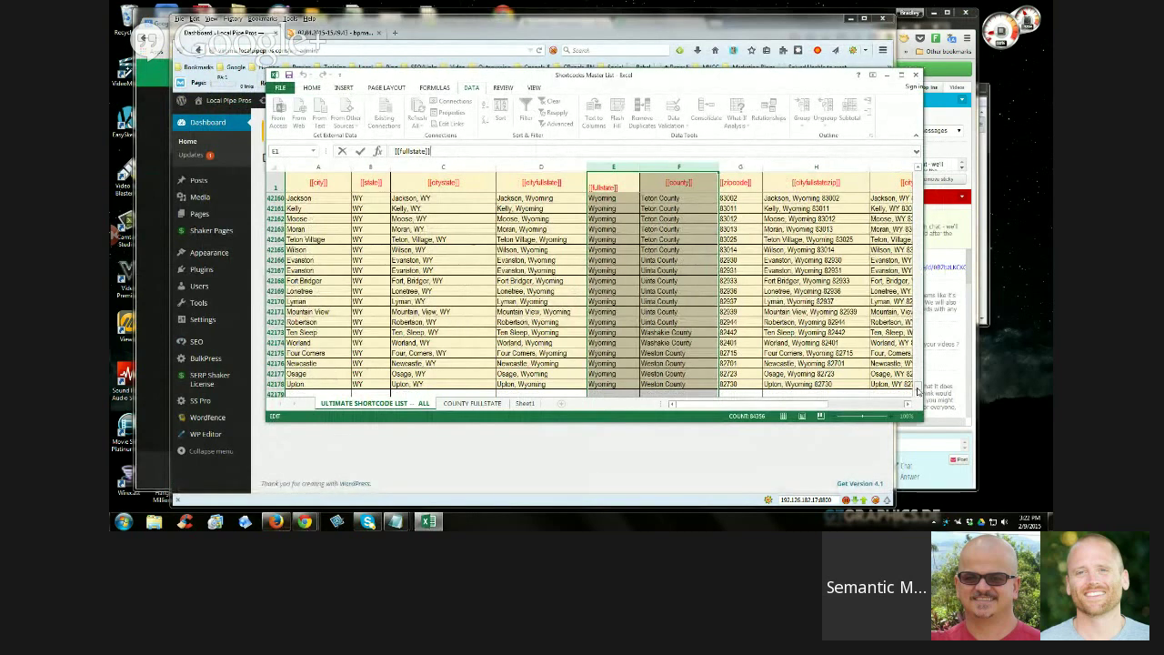
{"action": "left_click_drag", "start_coordinate": [919, 392], "coordinate": [919, 175]}
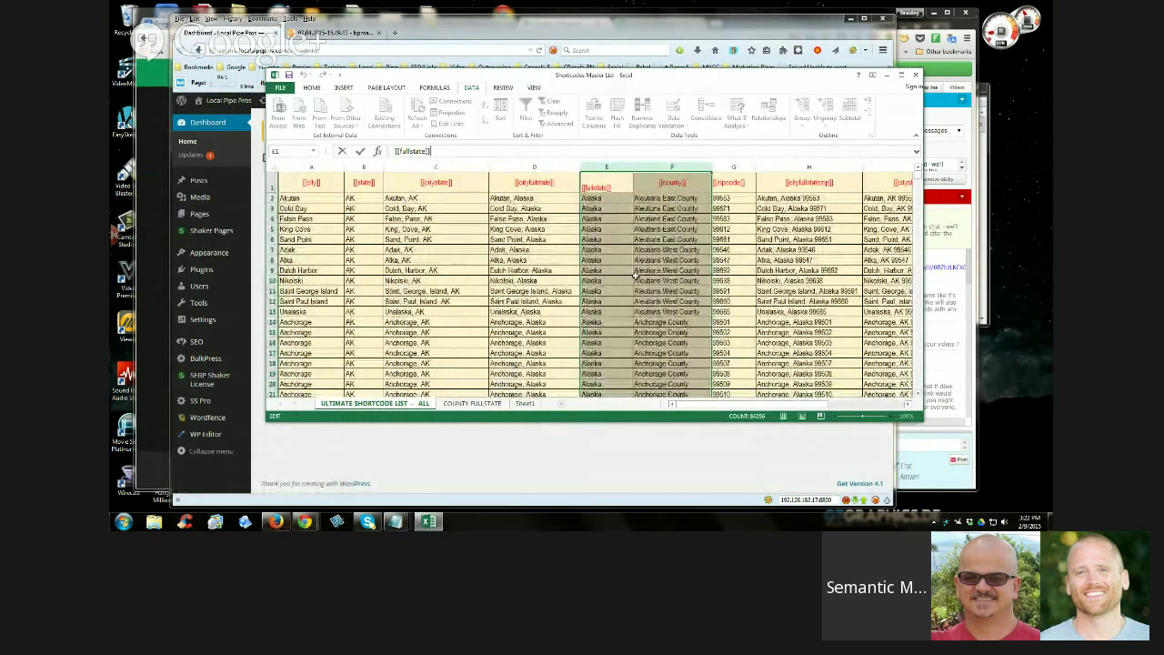
{"action": "left_click", "coordinate": [607, 169]}
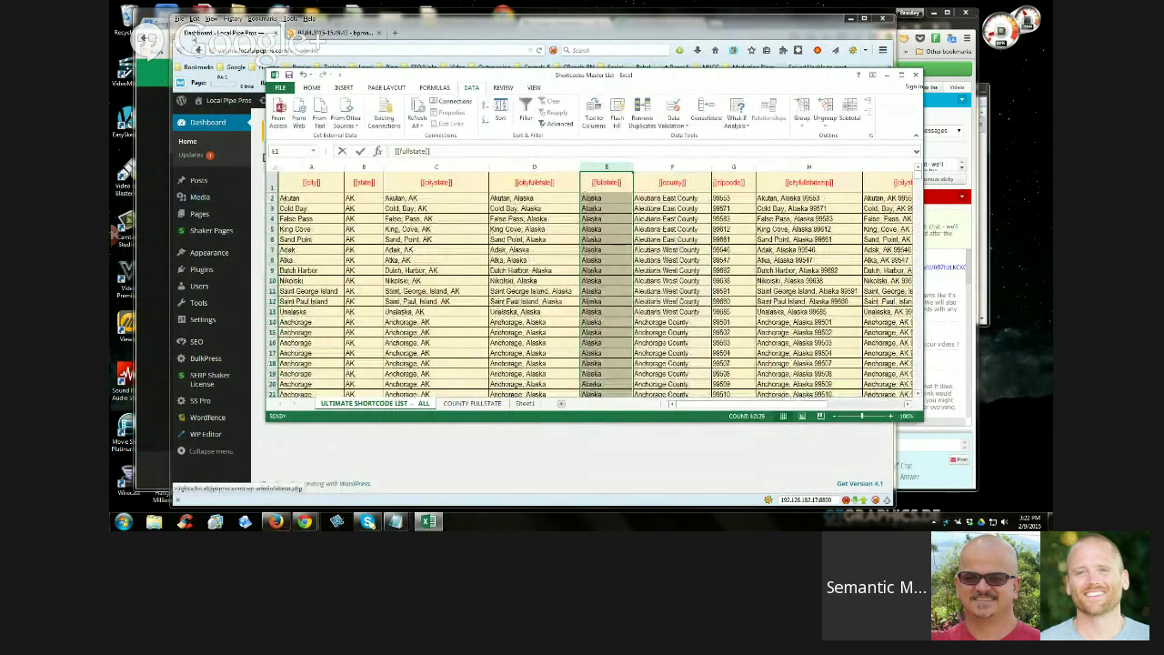
Show the Local Pipe Pros dashboard in Firefox, then return to the Shortcodes Master List workbook in Excel and reposition its window
{"action": "key", "text": "alt+Tab"}
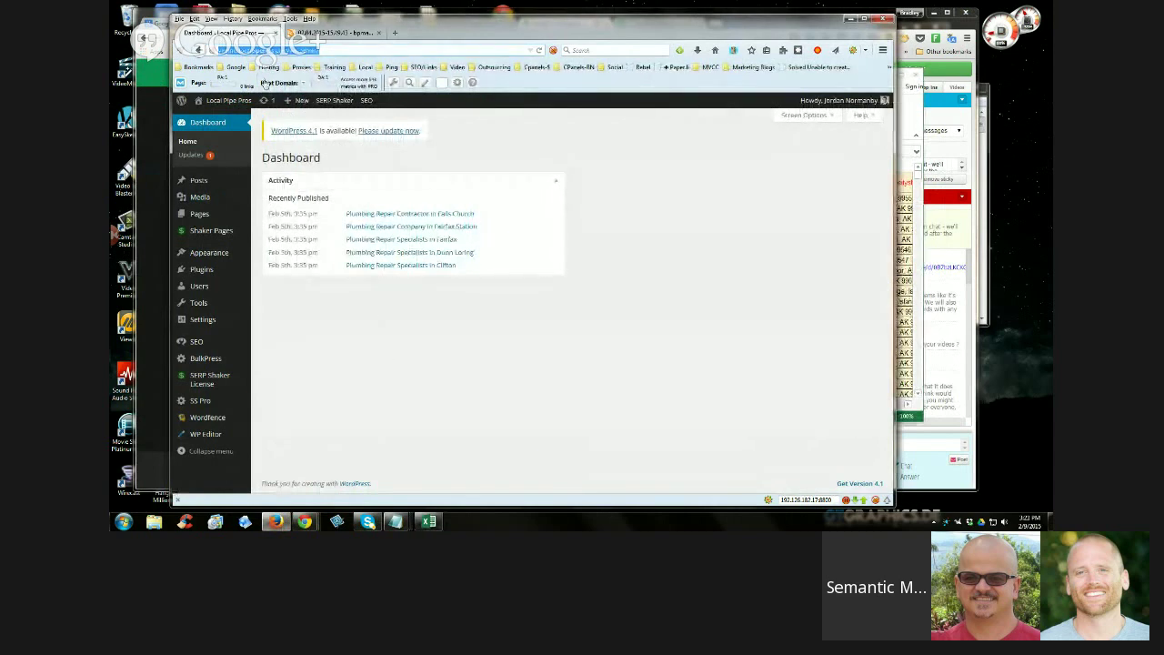
{"action": "left_click", "coordinate": [259, 52]}
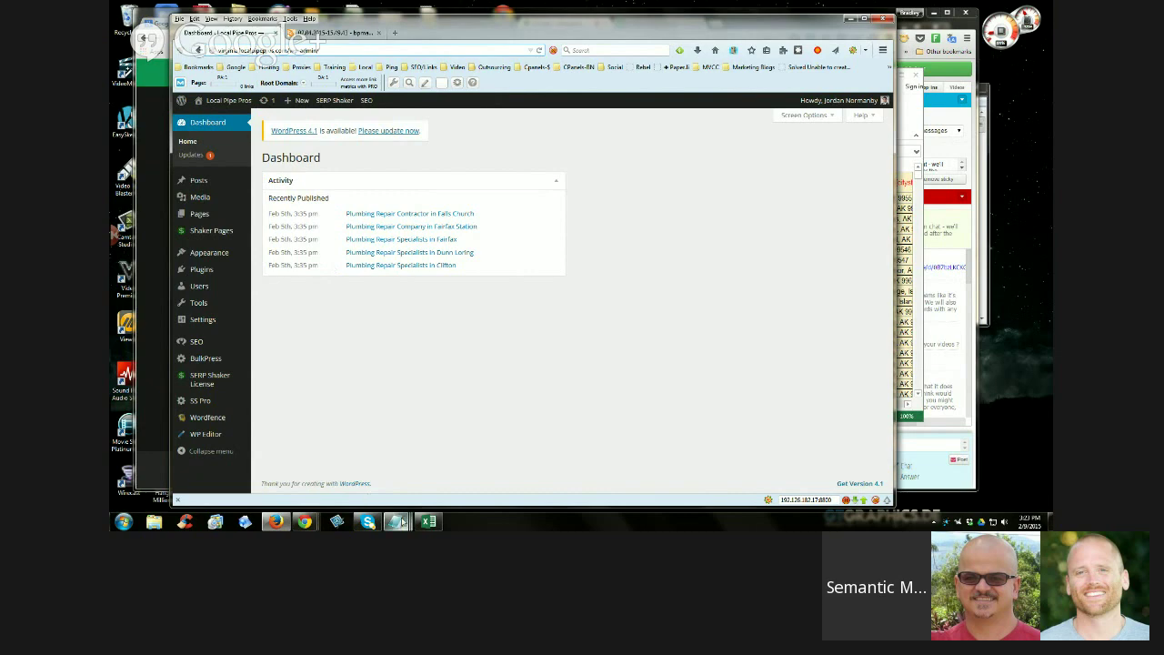
{"action": "left_click", "coordinate": [506, 466]}
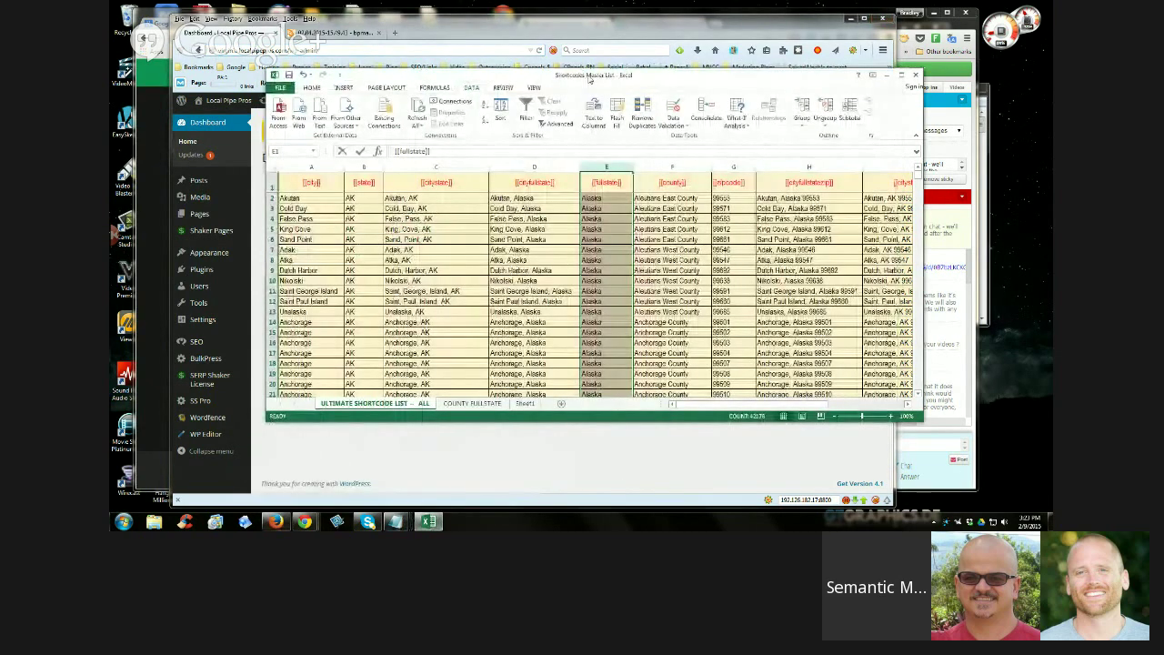
{"action": "left_click_drag", "start_coordinate": [509, 75], "coordinate": [489, 89]}
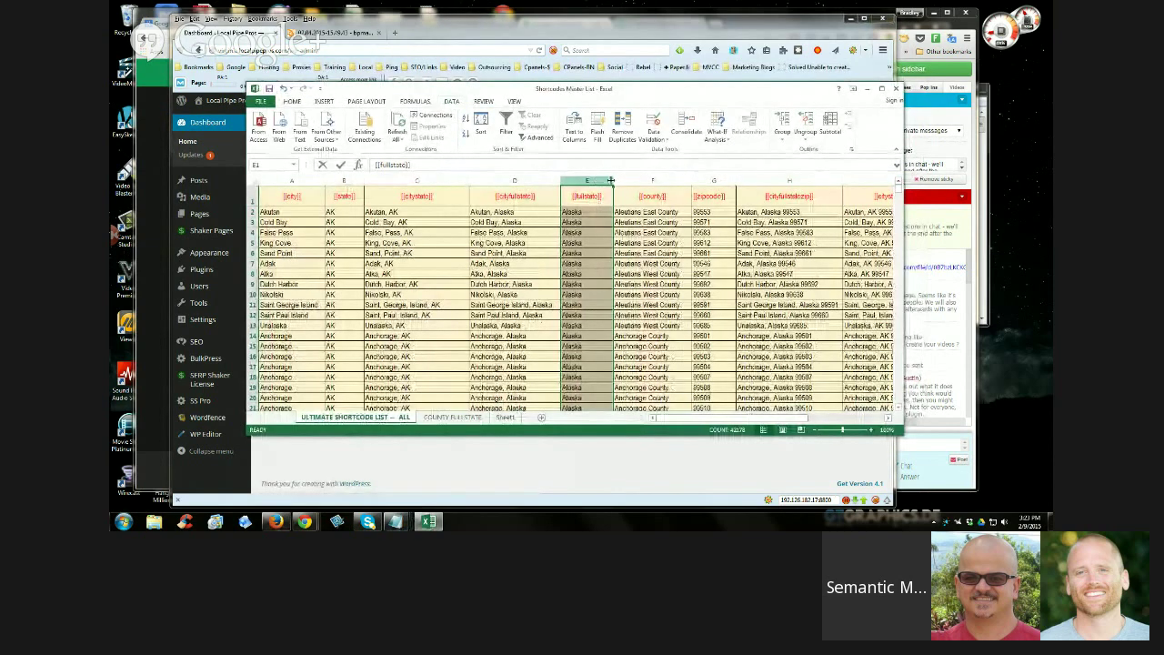
Add filters to the full state and county columns and filter the full state column to Virginia only
{"action": "left_click", "coordinate": [653, 179], "text": "shift"}
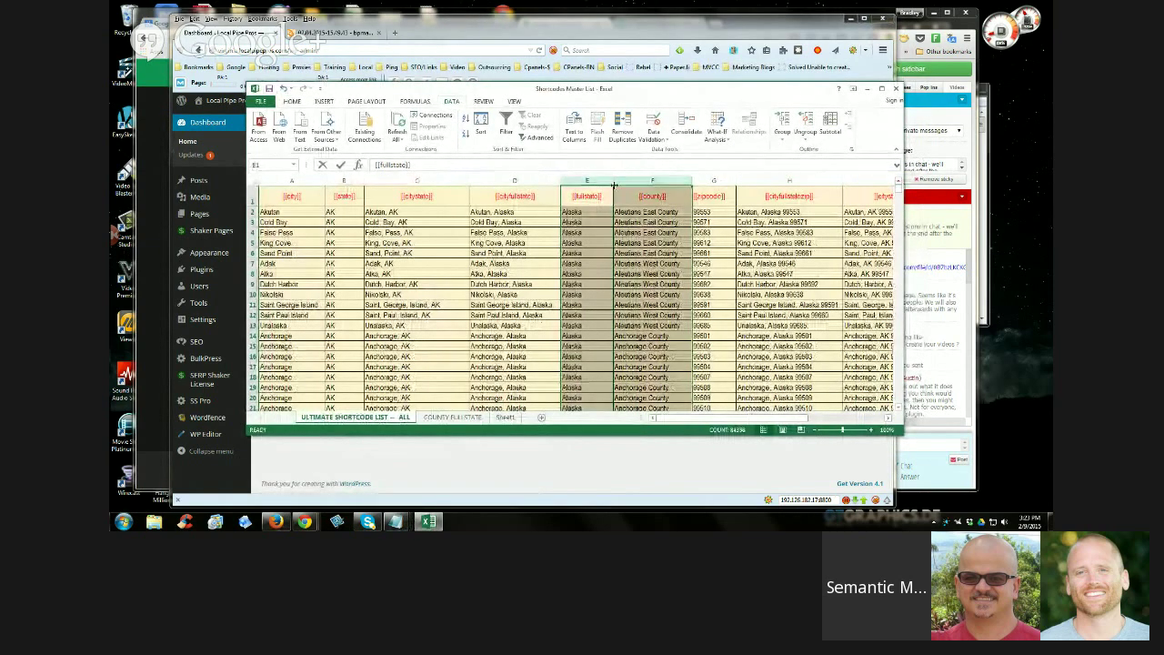
{"action": "left_click", "coordinate": [506, 127]}
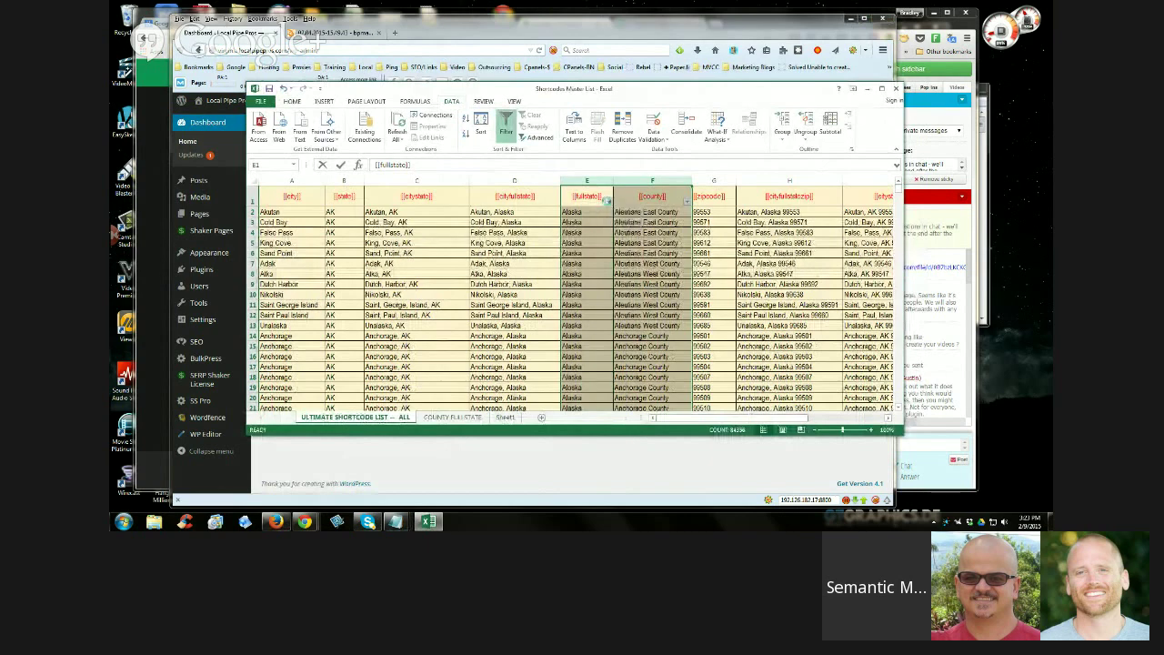
{"action": "left_click", "coordinate": [608, 198]}
{"action": "left_click", "coordinate": [510, 297]}
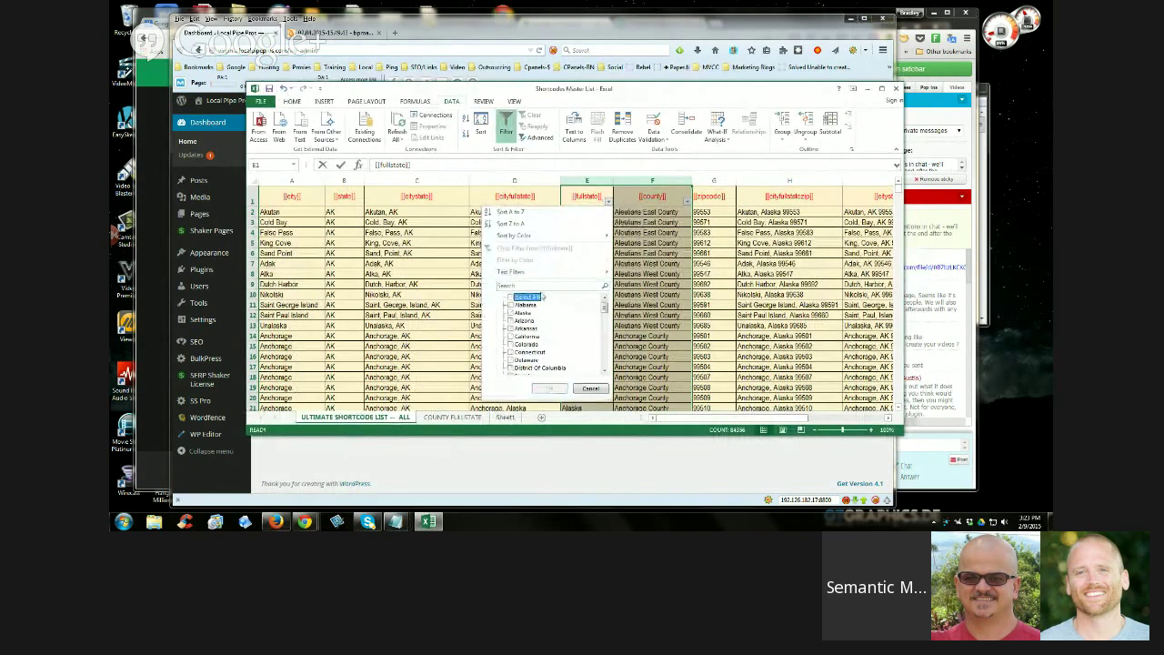
{"action": "left_click_drag", "start_coordinate": [604, 308], "coordinate": [603, 362]}
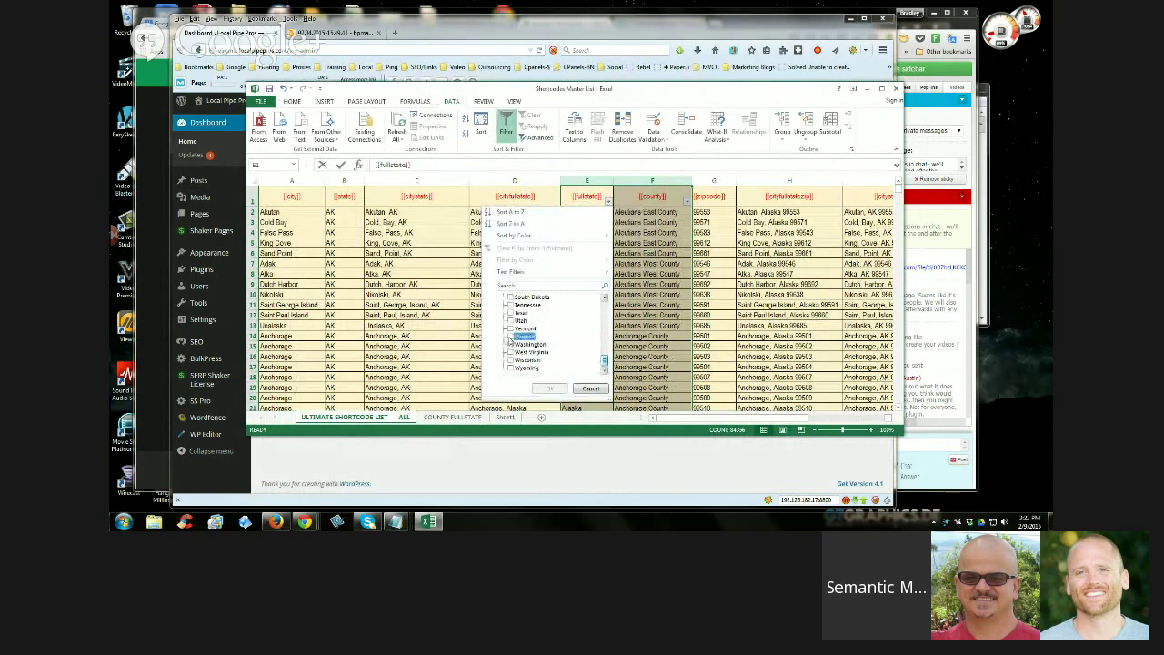
{"action": "left_click", "coordinate": [512, 337]}
{"action": "left_click", "coordinate": [550, 389]}
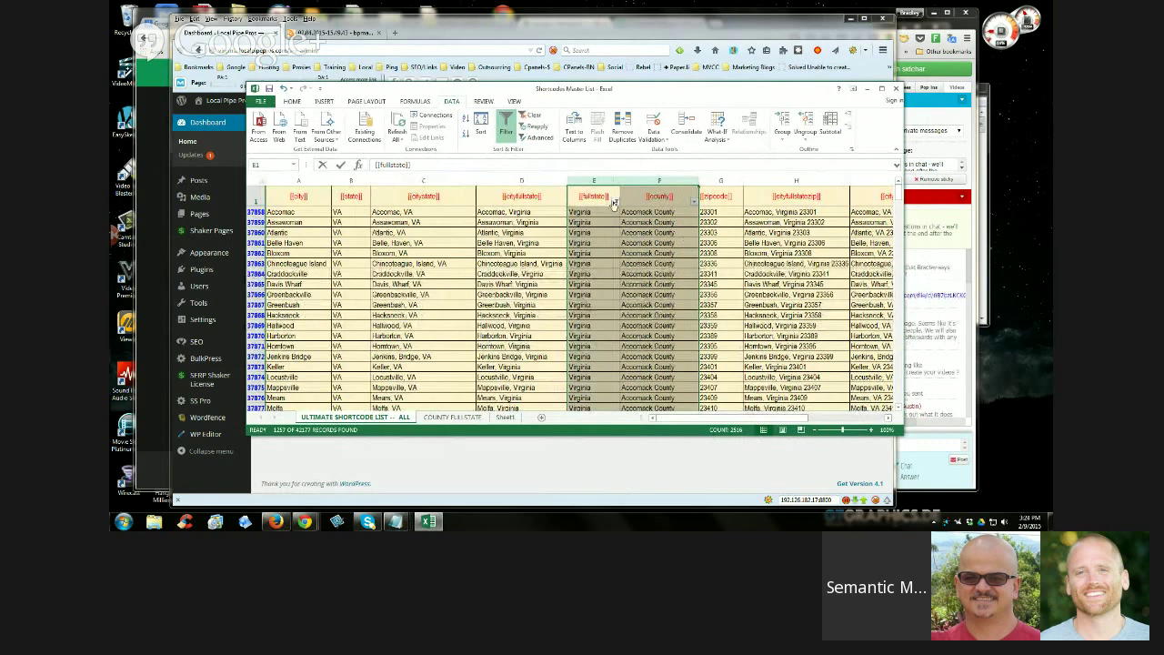
Filter the county column to Spotsylvania County only
{"action": "left_click", "coordinate": [693, 203]}
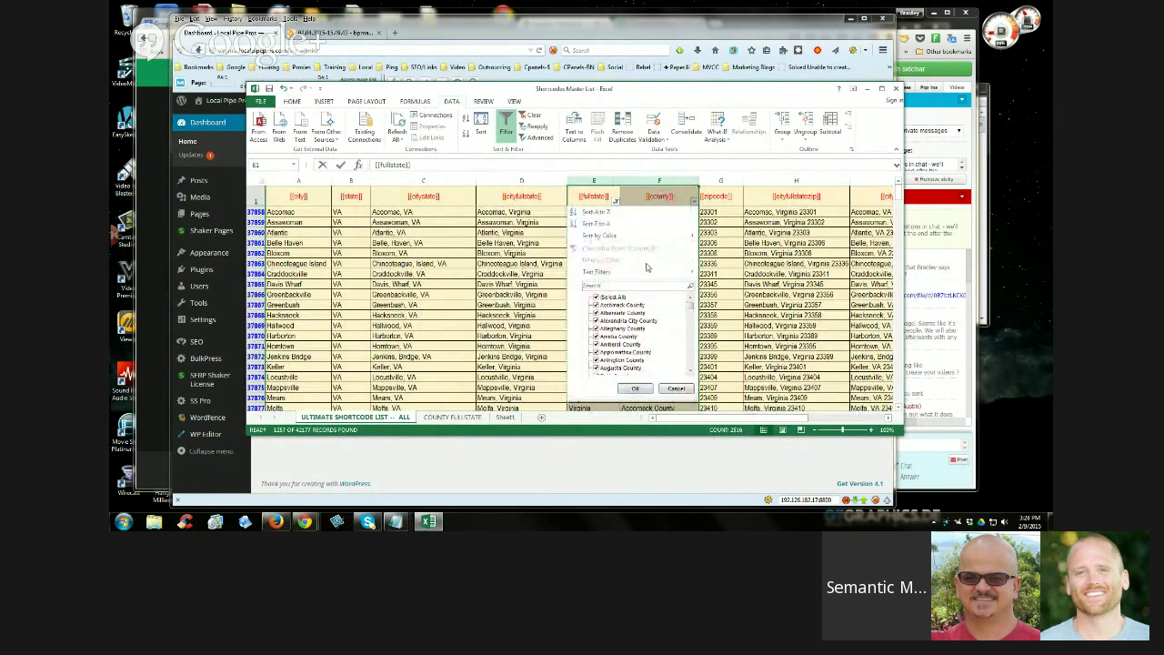
{"action": "left_click", "coordinate": [596, 296]}
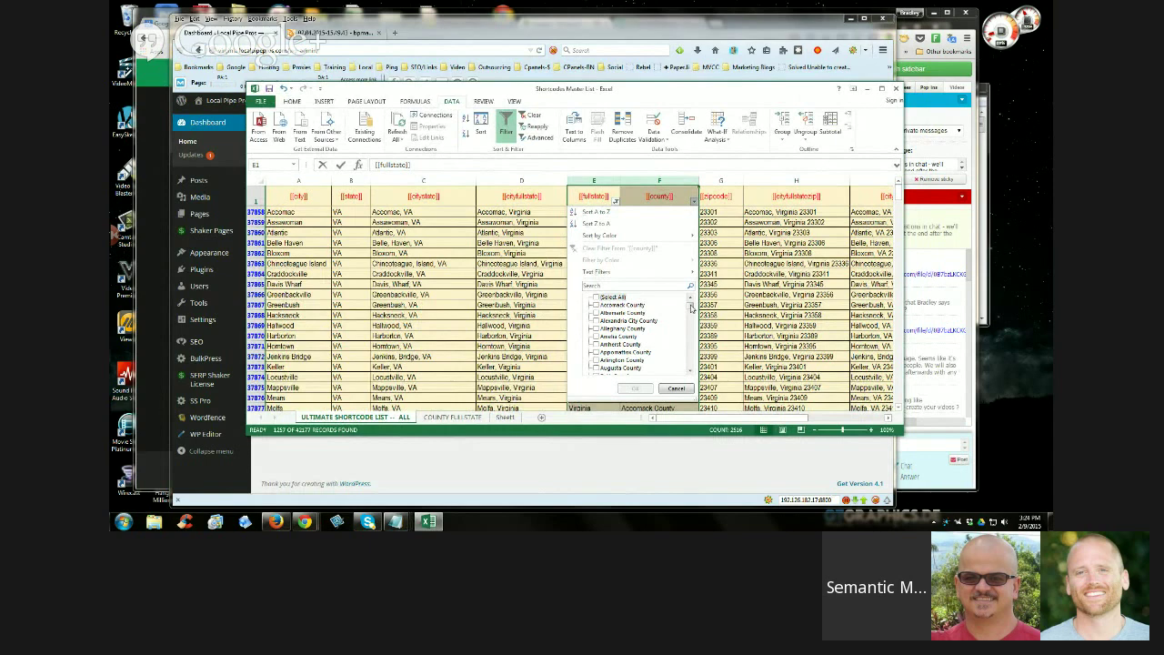
{"action": "left_click_drag", "start_coordinate": [691, 308], "coordinate": [692, 358]}
{"action": "left_click", "coordinate": [596, 352]}
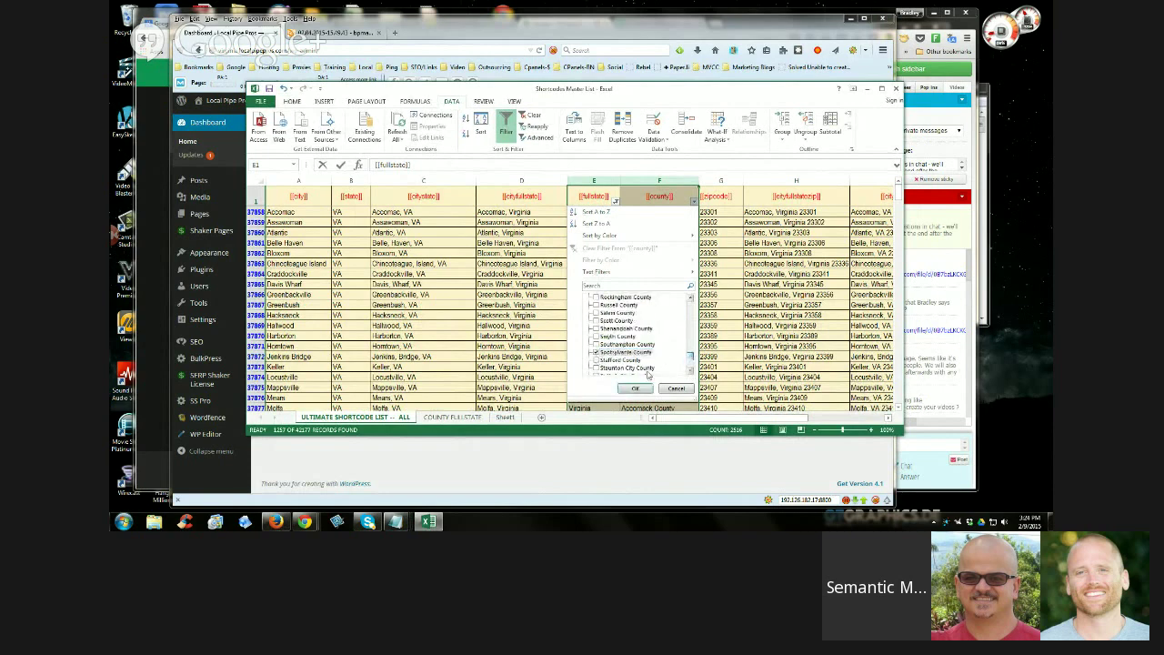
{"action": "left_click", "coordinate": [635, 389]}
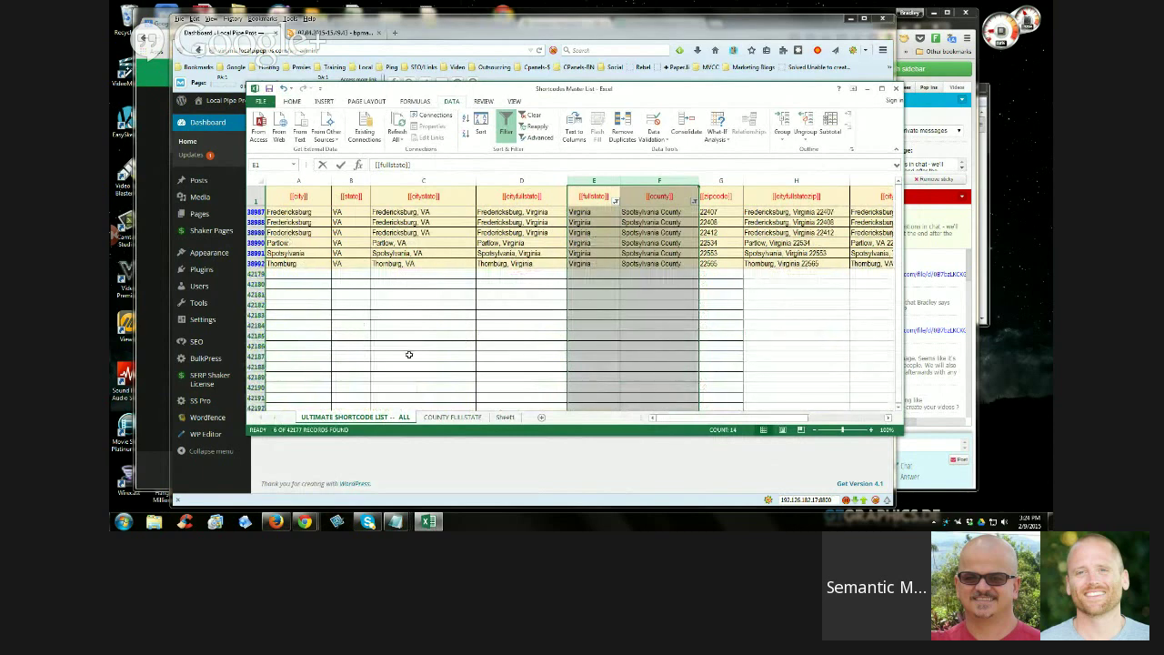
Change the county column filter to show Albemarle County only
{"action": "left_click", "coordinate": [694, 201]}
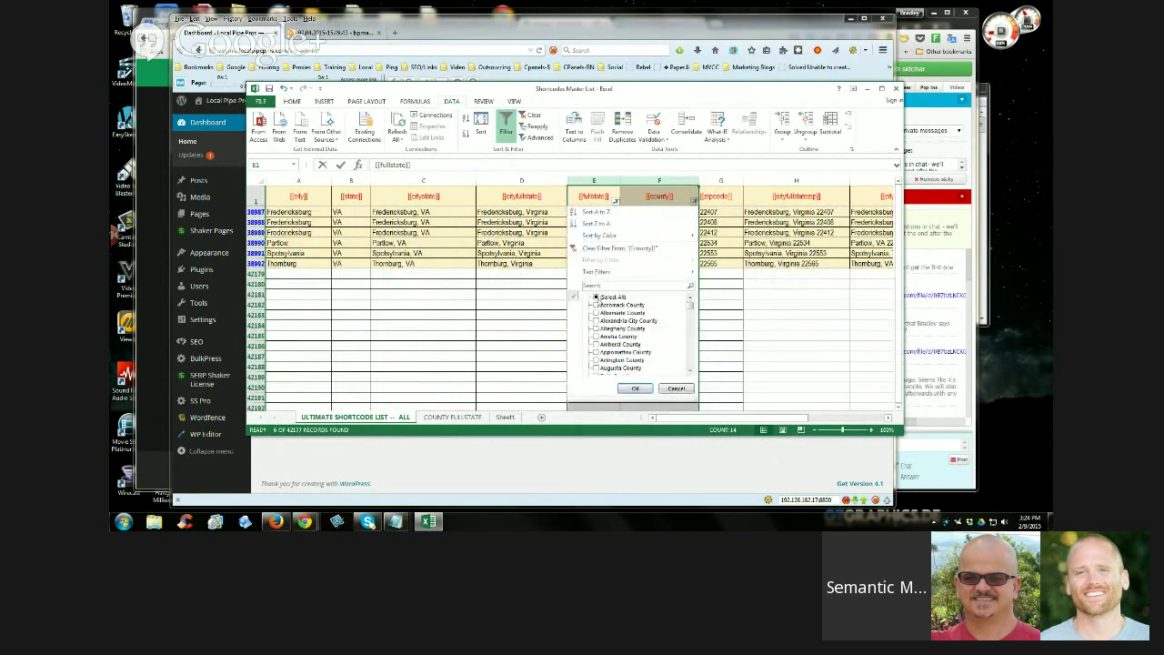
{"action": "left_click", "coordinate": [598, 297]}
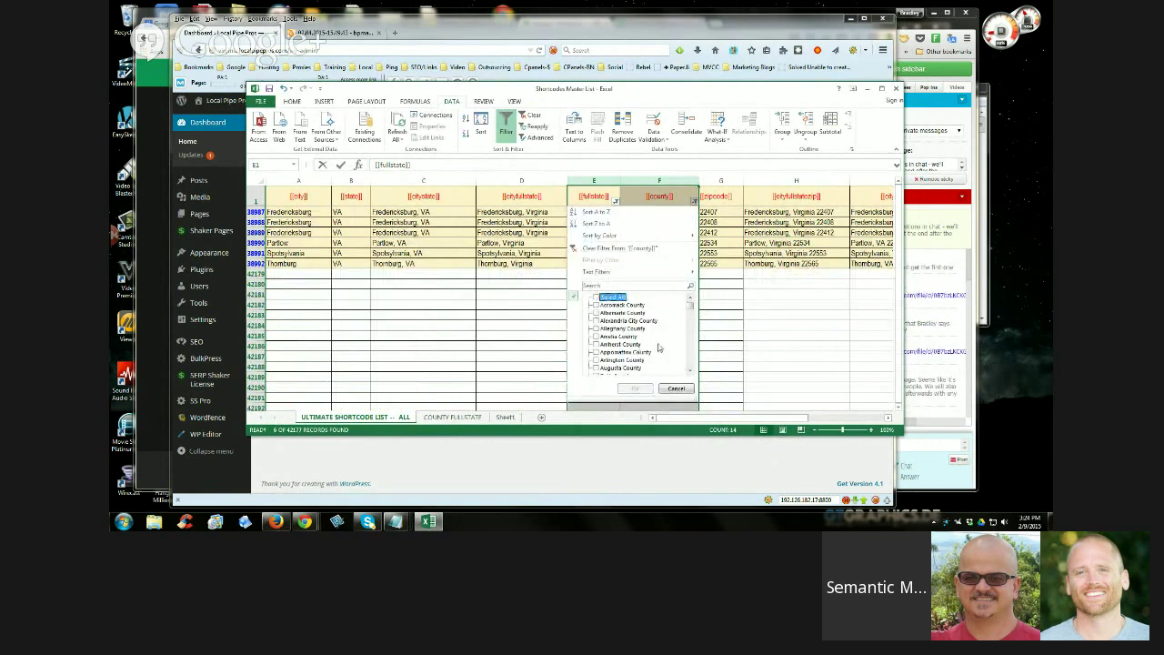
{"action": "left_click", "coordinate": [596, 313]}
{"action": "left_click", "coordinate": [636, 388]}
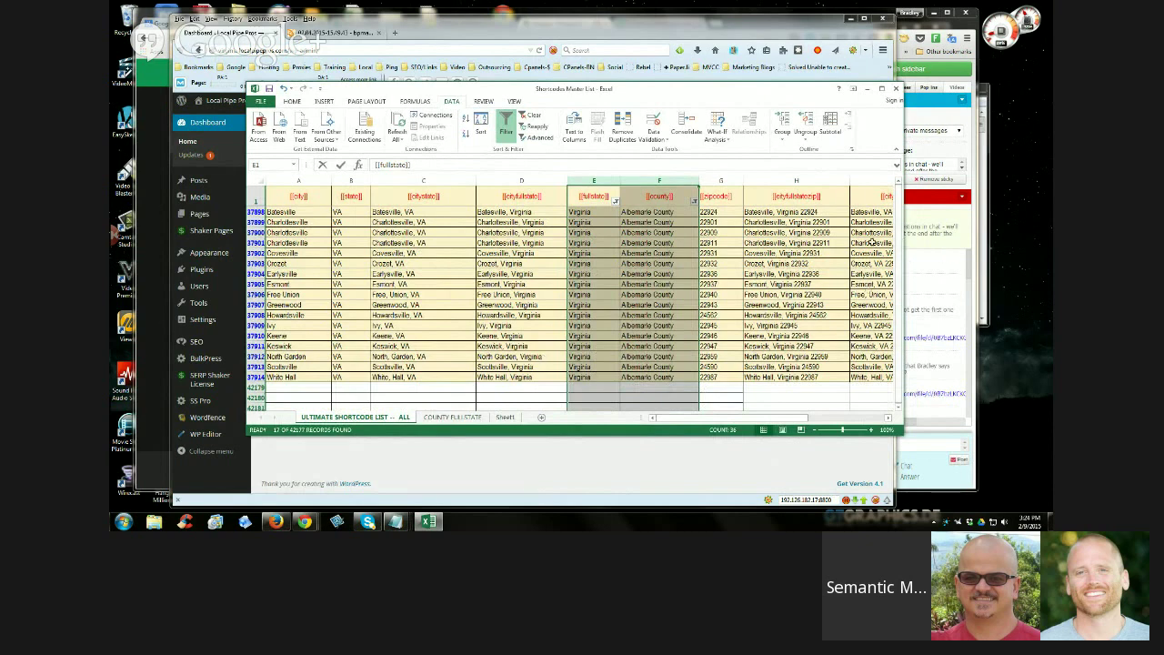
Copy the filtered Albemarle County city names from Batesville through White Hall in the city column
{"action": "left_click", "coordinate": [668, 404]}
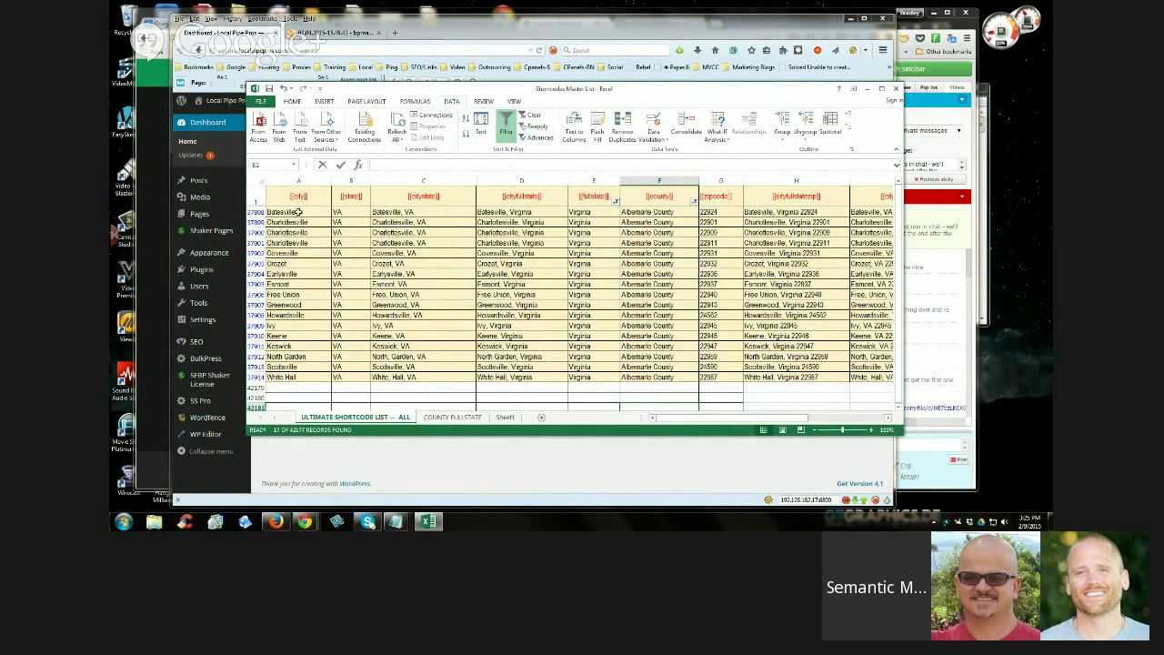
{"action": "left_click", "coordinate": [298, 211]}
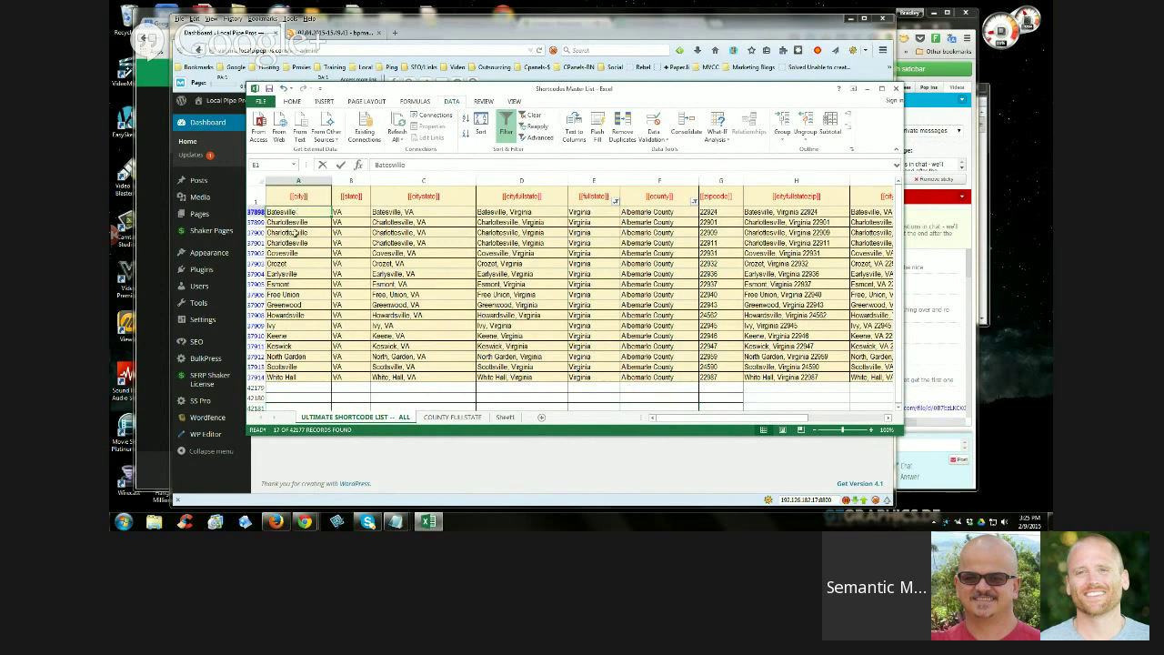
{"action": "left_click", "coordinate": [310, 375], "text": "shift"}
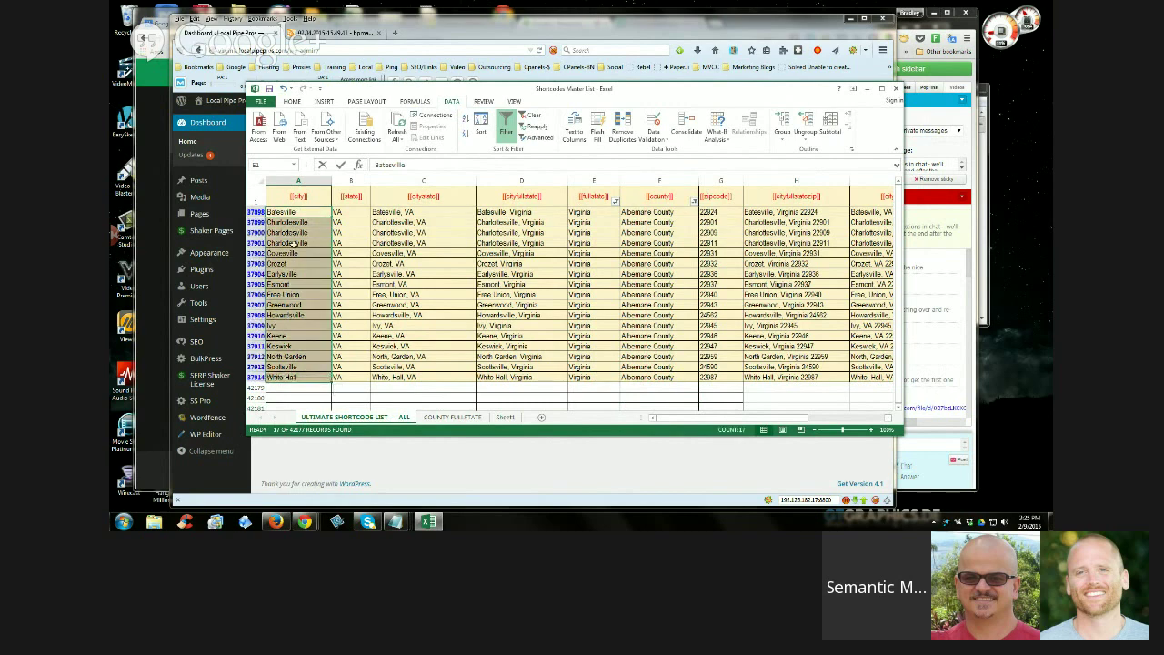
{"action": "right_click", "coordinate": [284, 280]}
{"action": "left_click", "coordinate": [309, 301]}
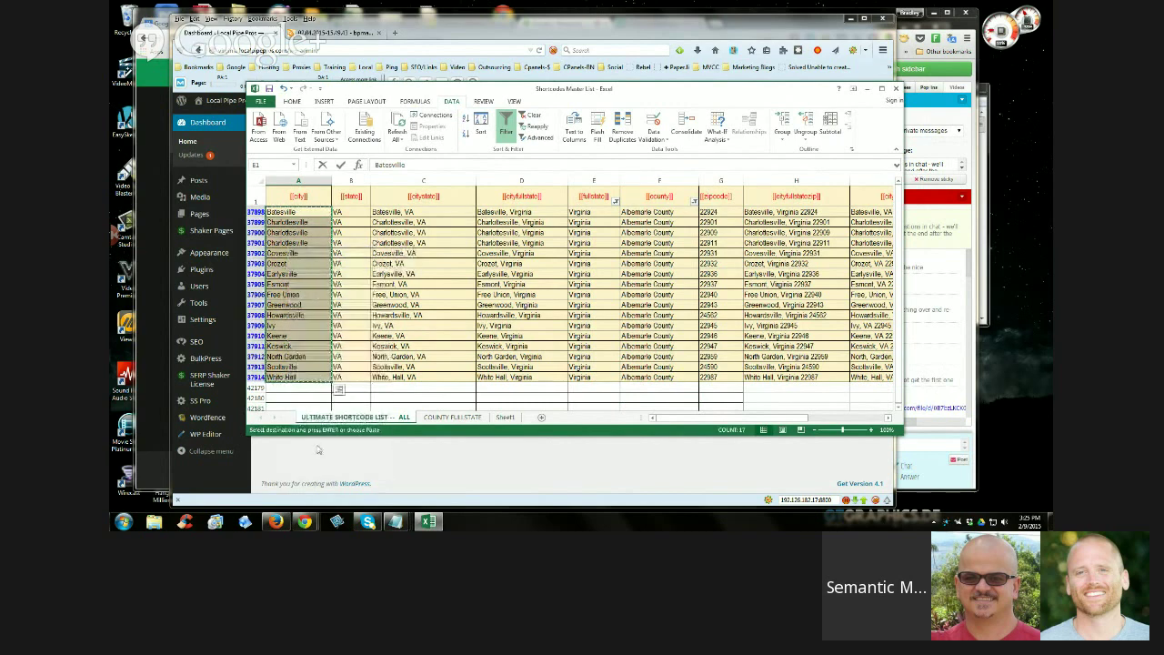
Switch to the SS Demo Worksheet Google Sheet in Chrome and paste the copied city names into column A starting at A1
{"action": "mouse_move", "coordinate": [312, 514]}
{"action": "left_click", "coordinate": [273, 464]}
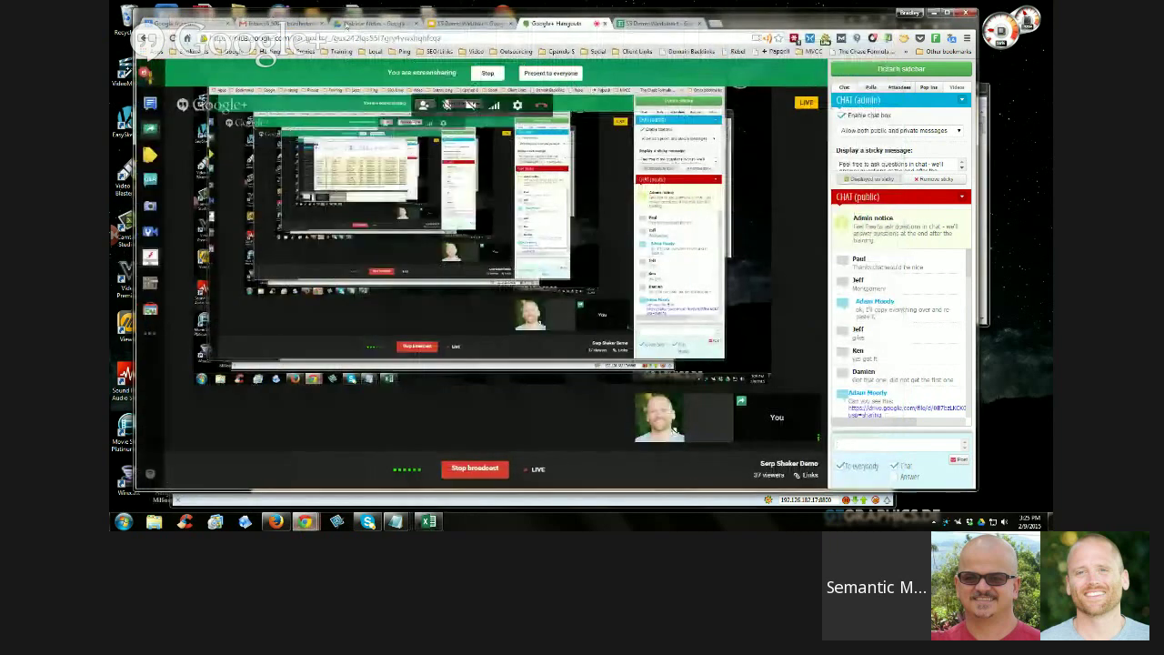
{"action": "left_click", "coordinate": [655, 23]}
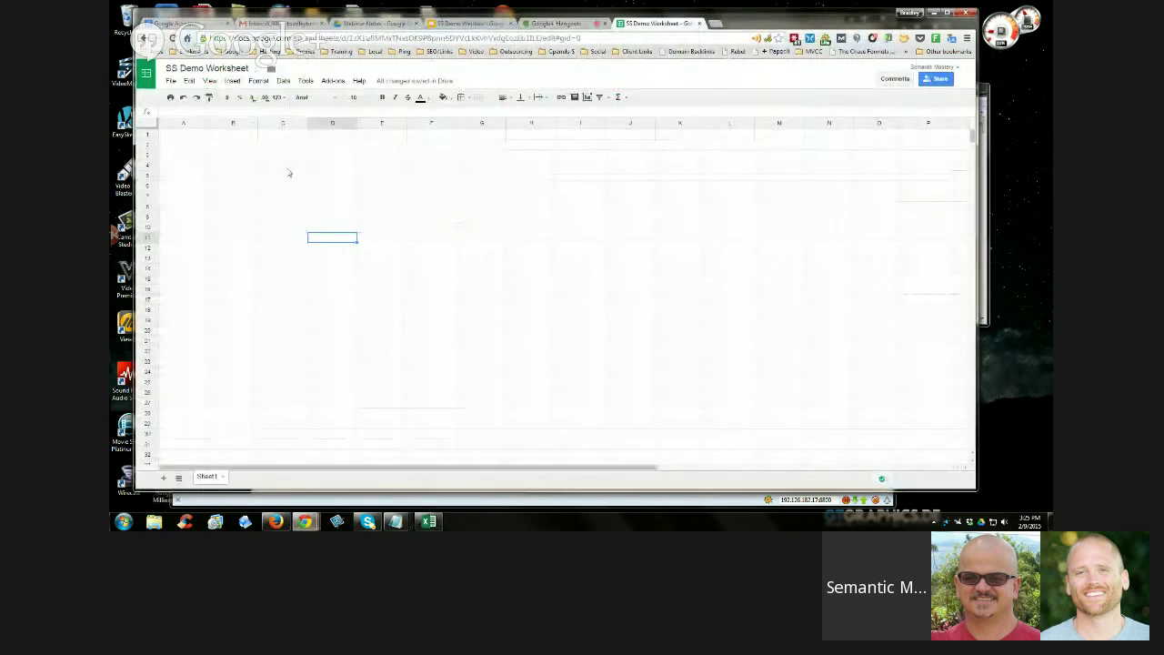
{"action": "right_click", "coordinate": [183, 136]}
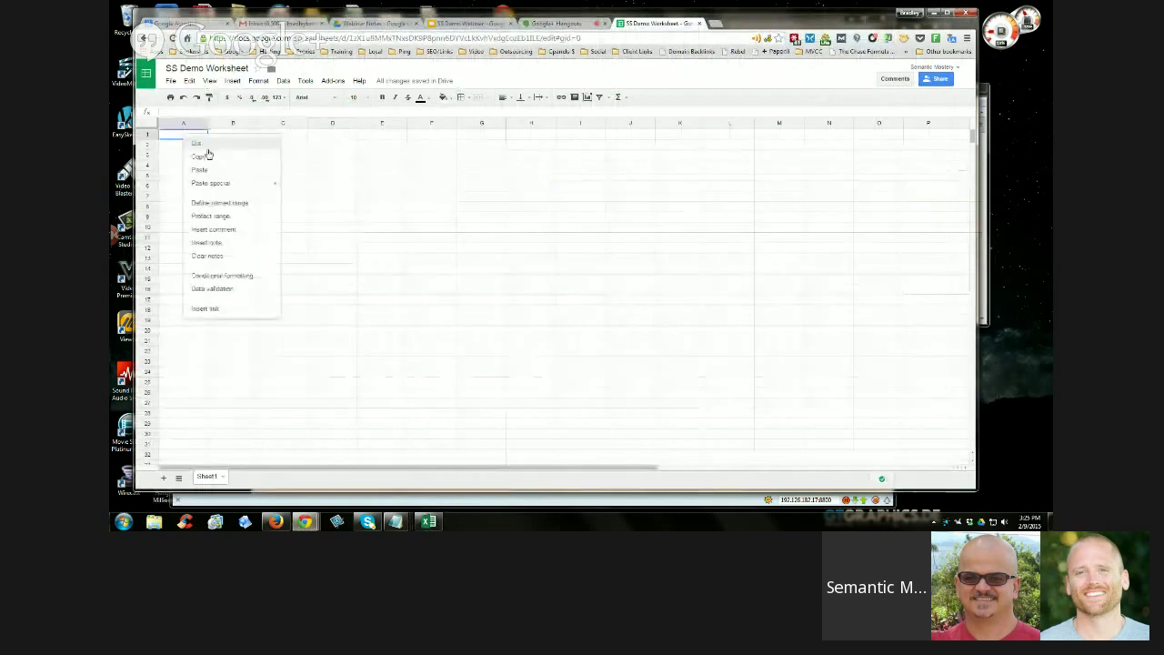
{"action": "left_click", "coordinate": [205, 171]}
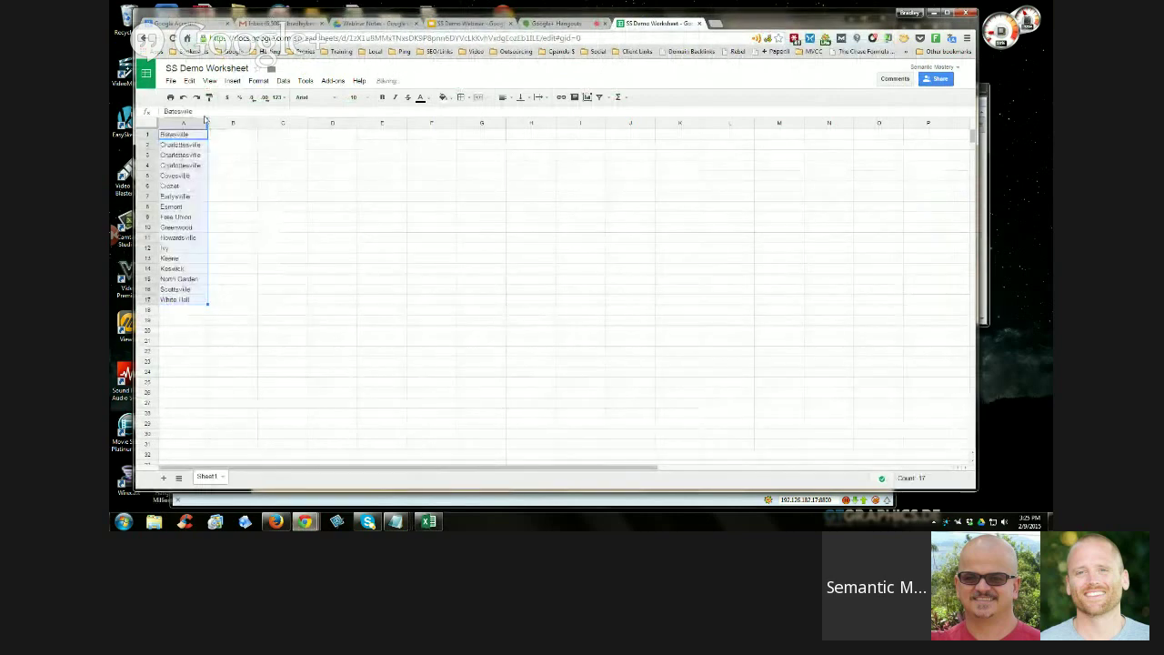
{"action": "left_click", "coordinate": [262, 207]}
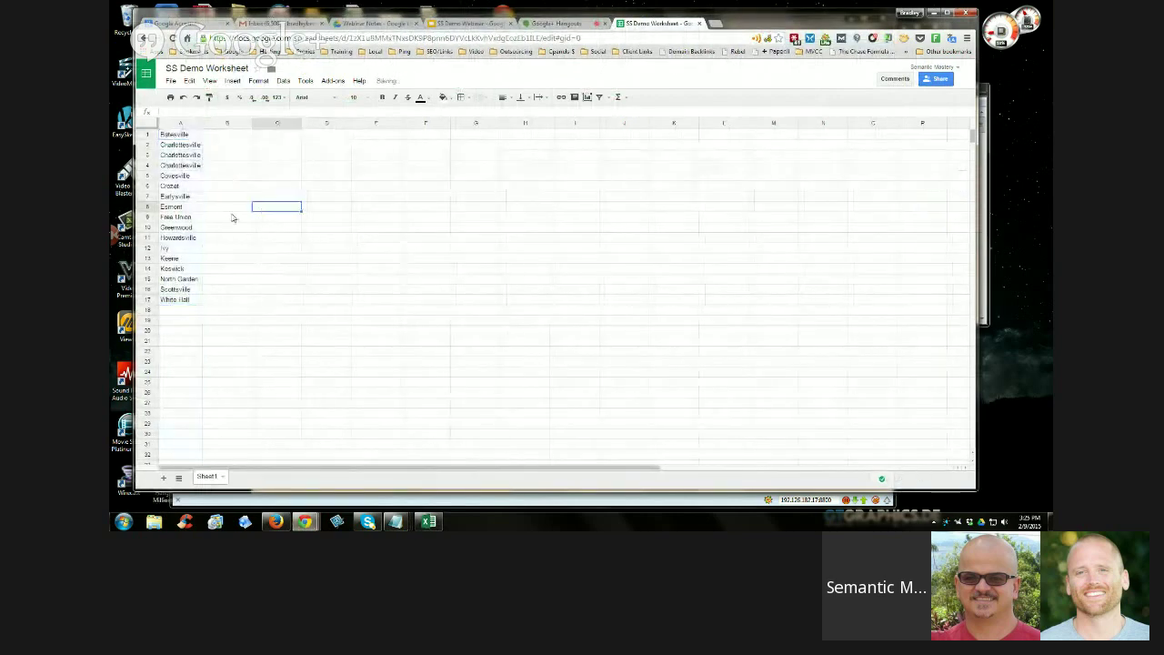
Find the "Remove Duplicates" add-on for the sheet, install it, grant its requested permissions and dismiss its introduction
{"action": "left_click", "coordinate": [335, 82]}
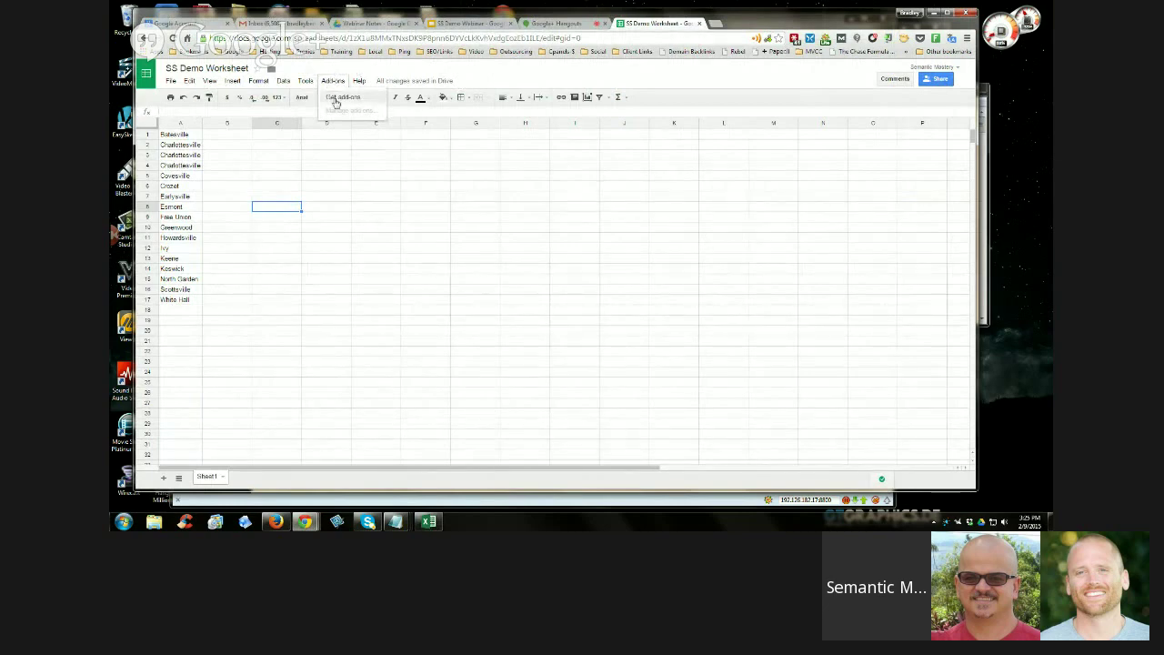
{"action": "left_click", "coordinate": [350, 104]}
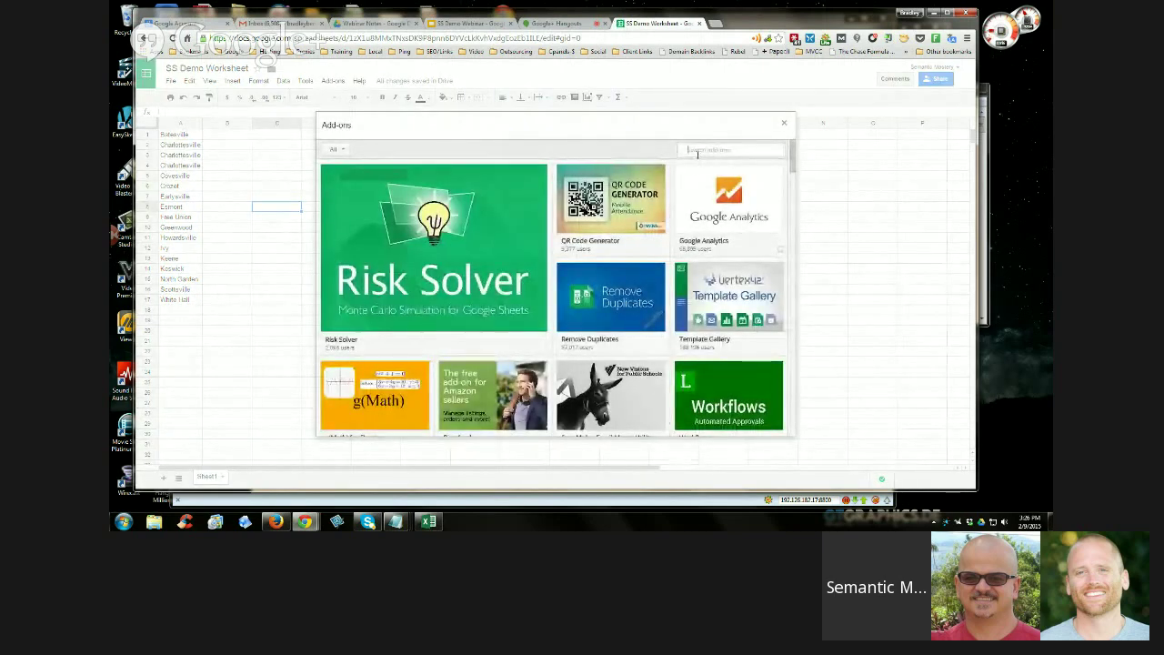
{"action": "type", "text": "Remove"}
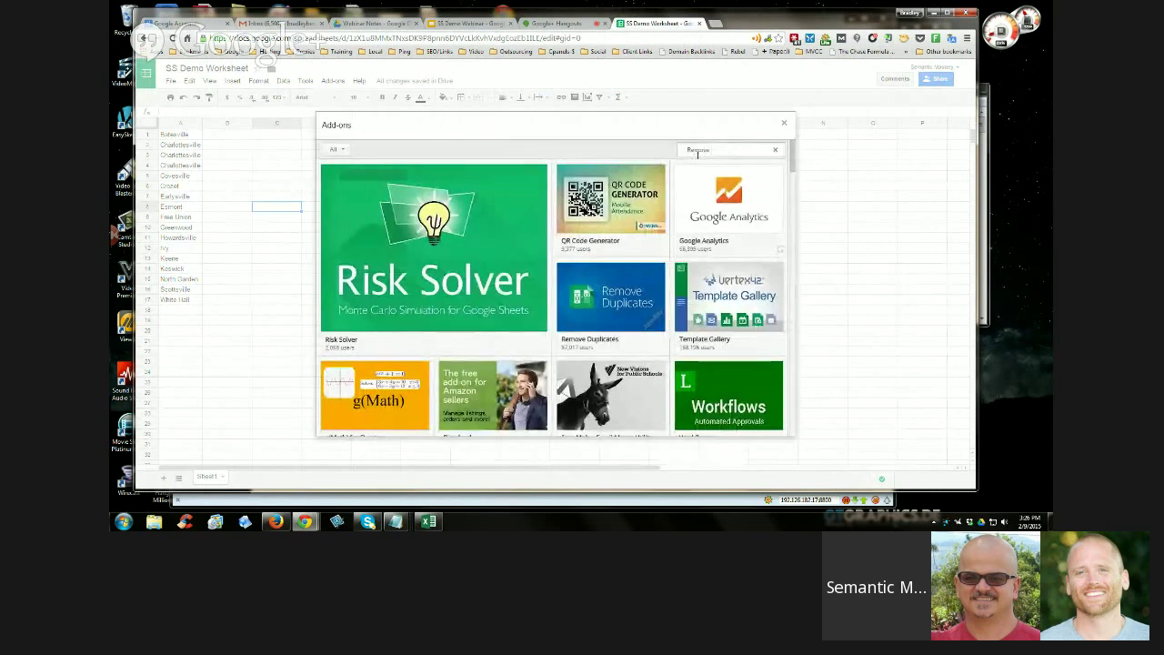
{"action": "type", "text": " Duplicates"}
{"action": "key", "text": "Return"}
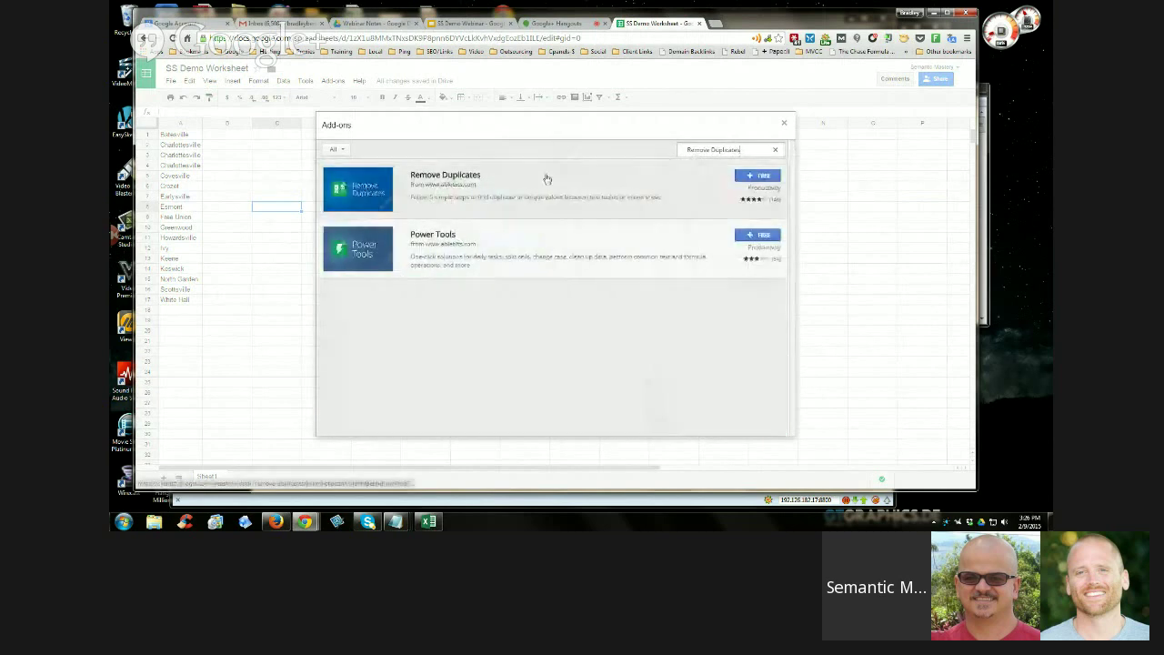
{"action": "left_click", "coordinate": [750, 176]}
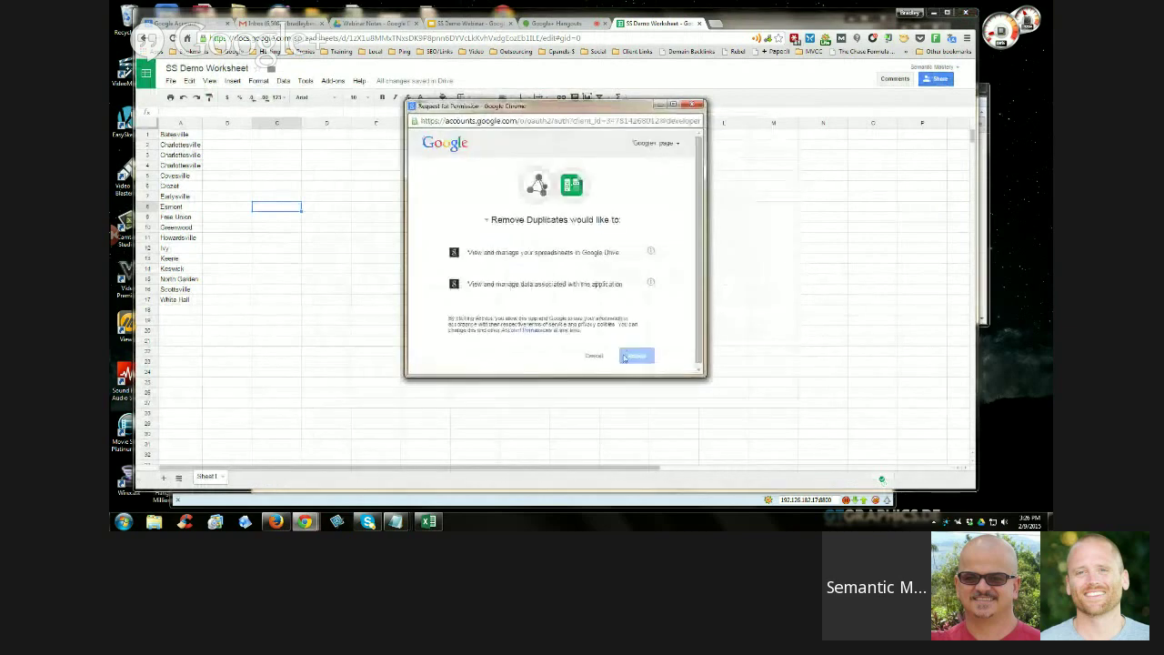
{"action": "left_click", "coordinate": [626, 357]}
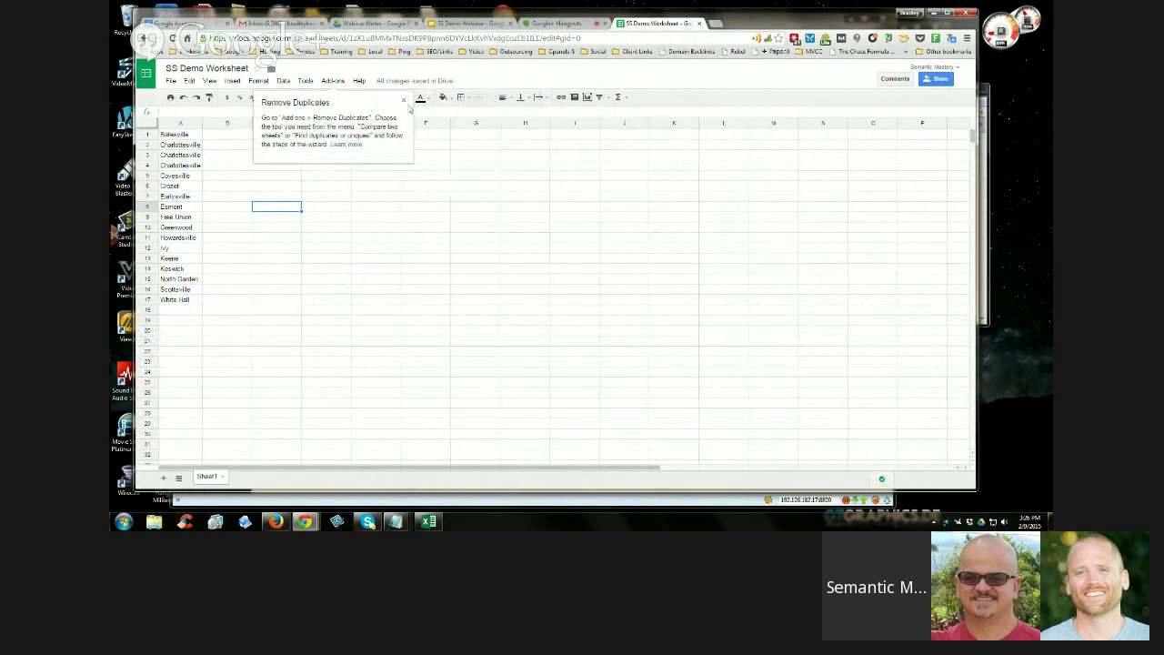
{"action": "left_click", "coordinate": [404, 100]}
Find duplicates in range A1:A17 of Sheet1 with the Remove Duplicates add-on, treating the table as having no headers, and delete the duplicate rows
{"action": "left_click", "coordinate": [184, 136]}
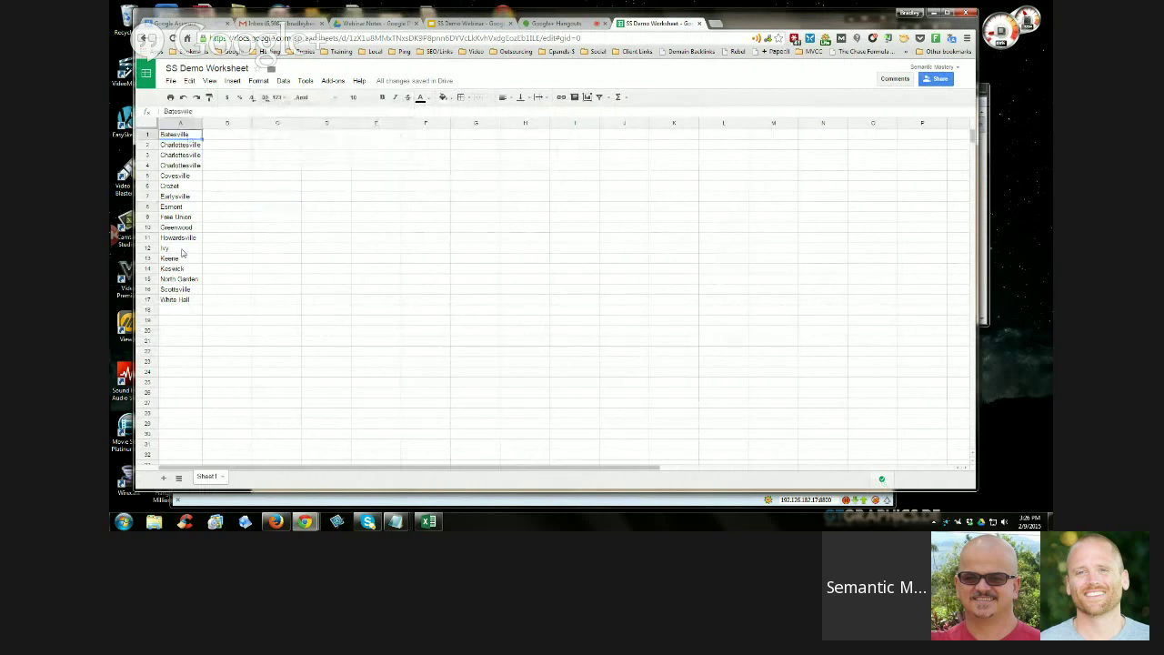
{"action": "left_click", "coordinate": [180, 303], "text": "shift"}
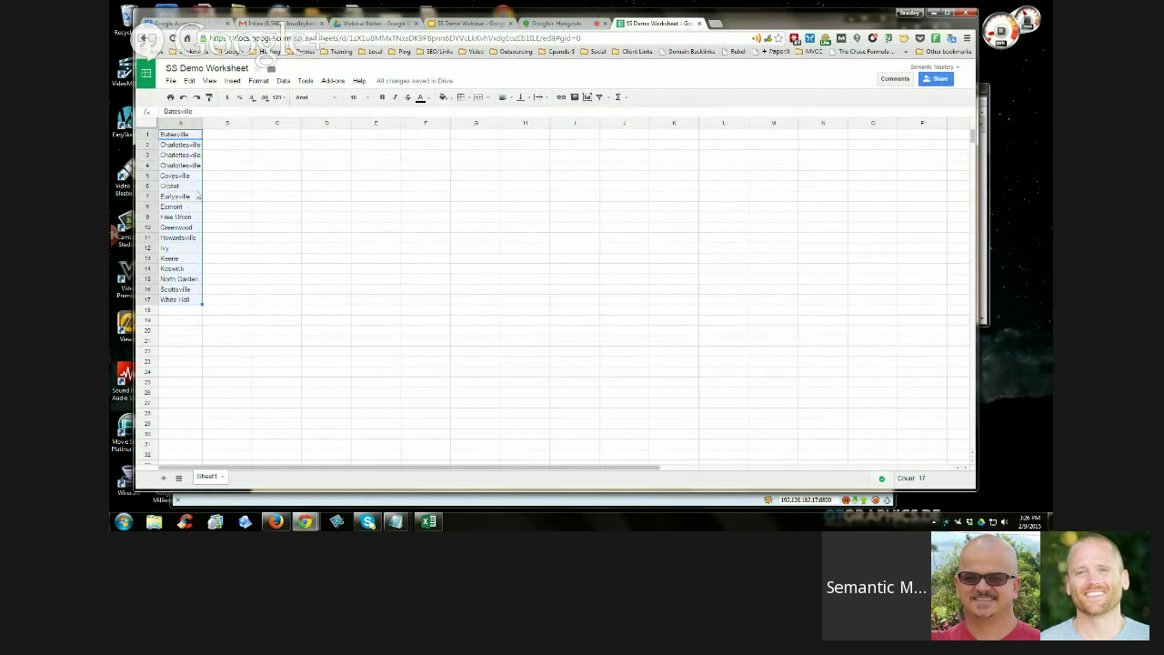
{"action": "left_click", "coordinate": [335, 81]}
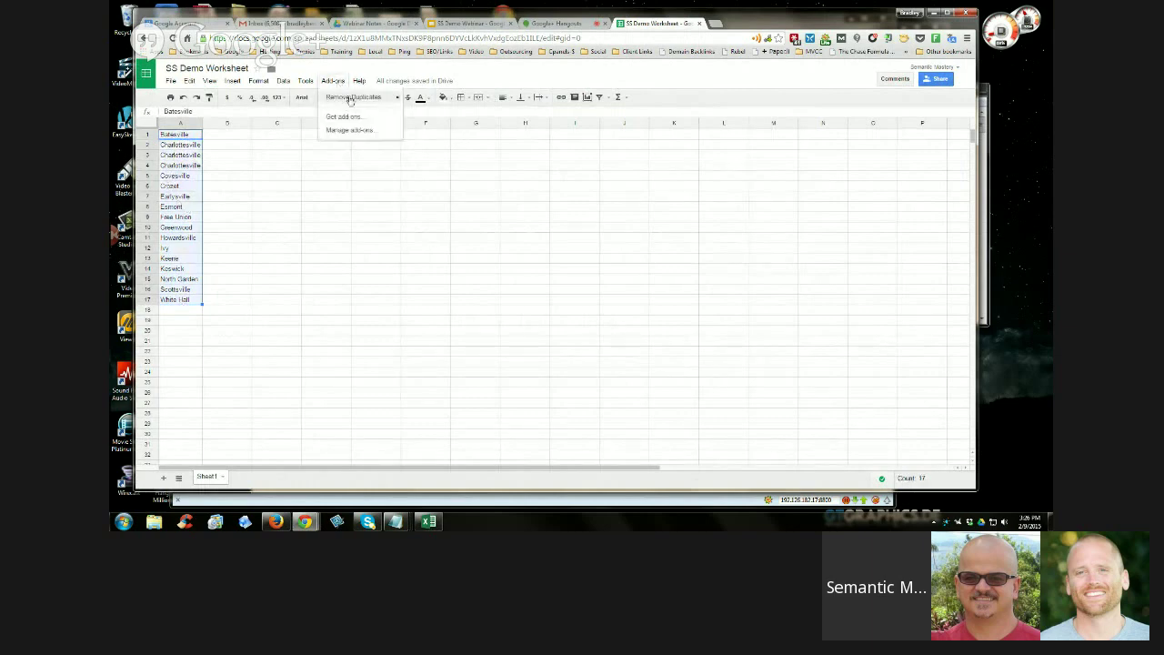
{"action": "mouse_move", "coordinate": [365, 99]}
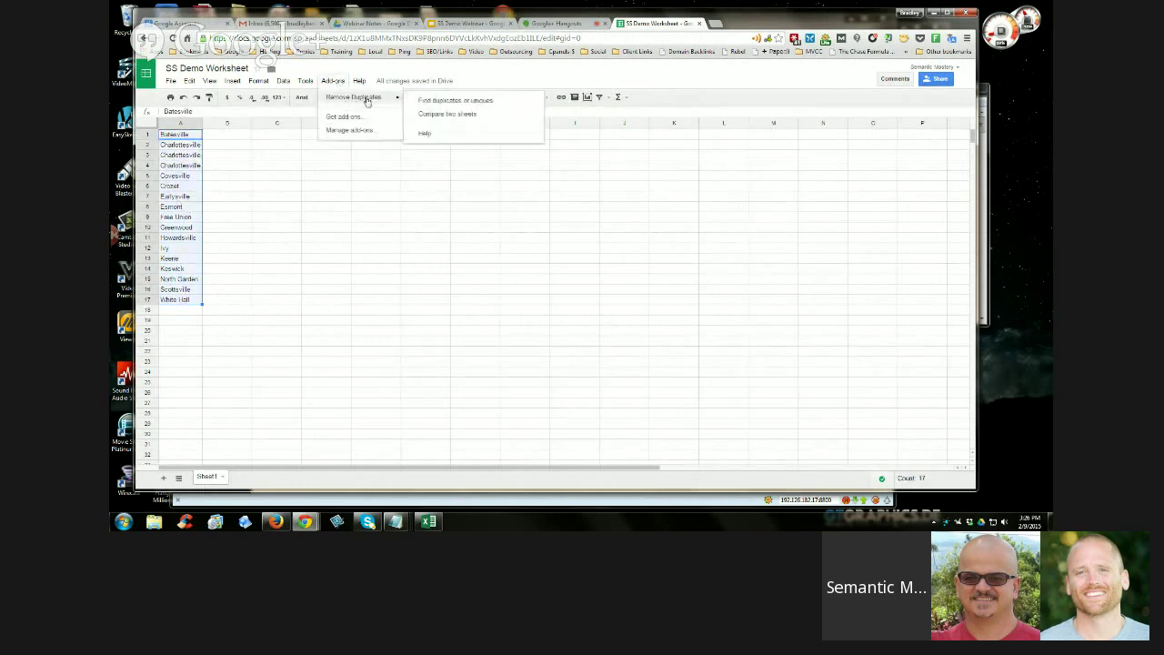
{"action": "left_click", "coordinate": [454, 102]}
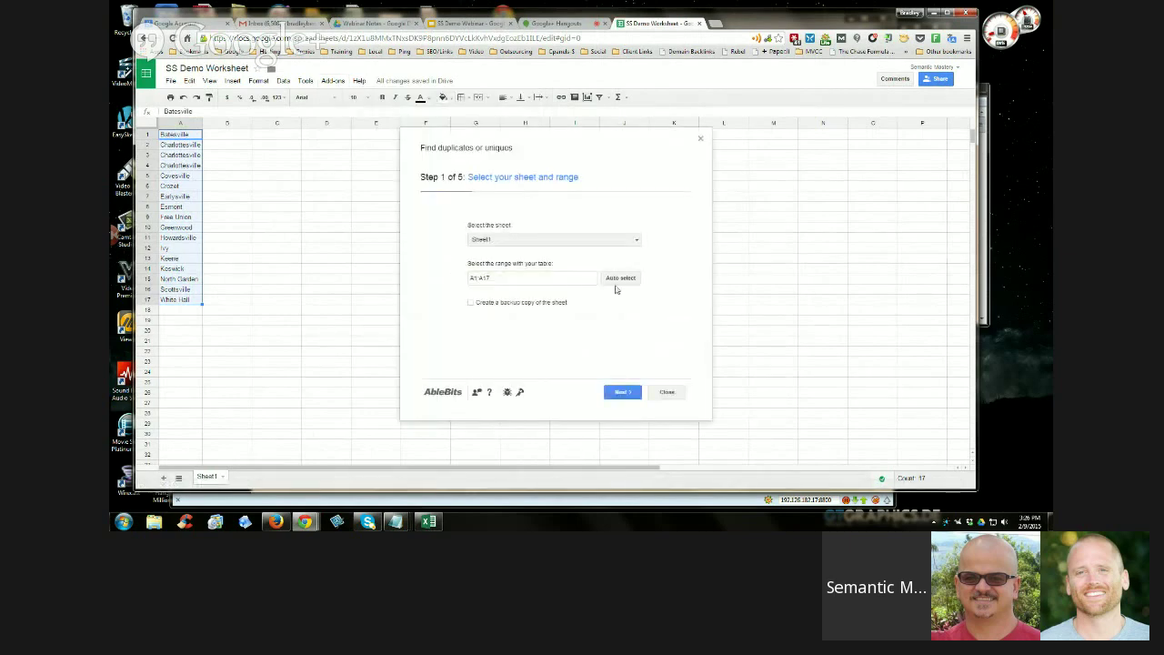
{"action": "left_click", "coordinate": [617, 398]}
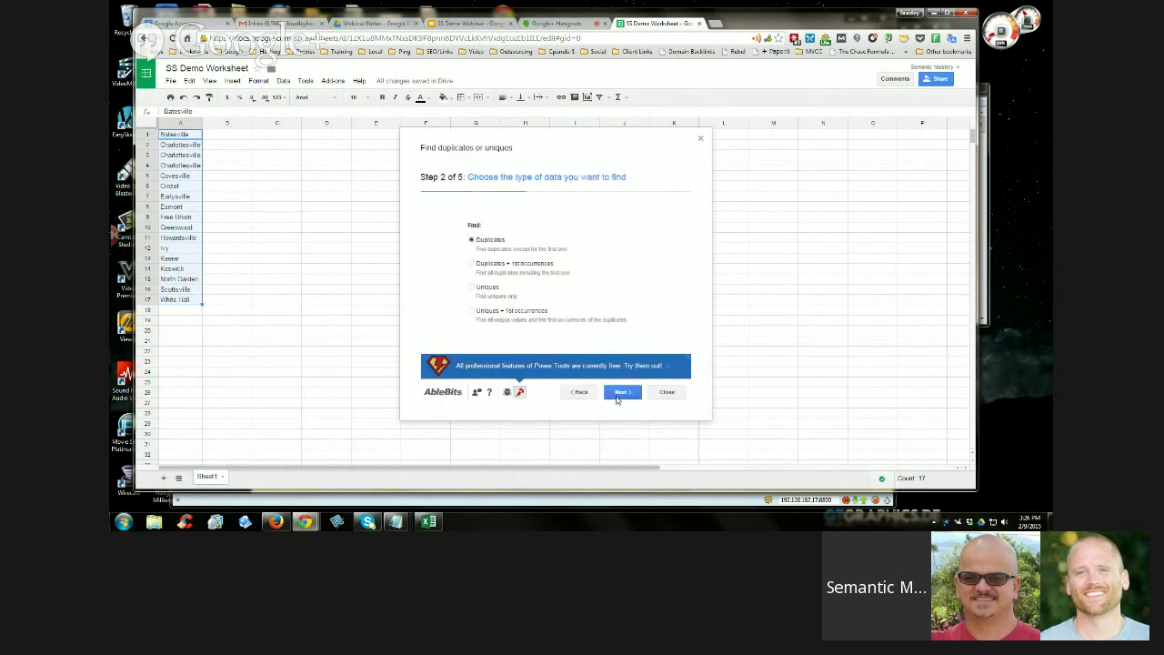
{"action": "left_click", "coordinate": [619, 400]}
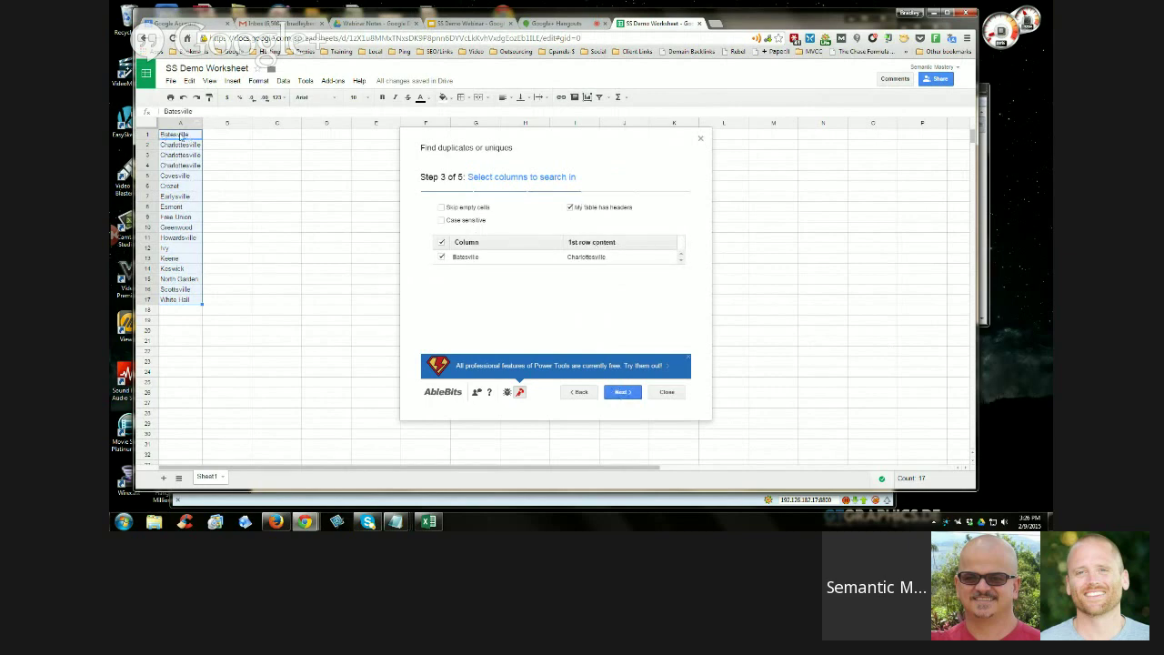
{"action": "left_click", "coordinate": [570, 208]}
{"action": "left_click", "coordinate": [621, 392]}
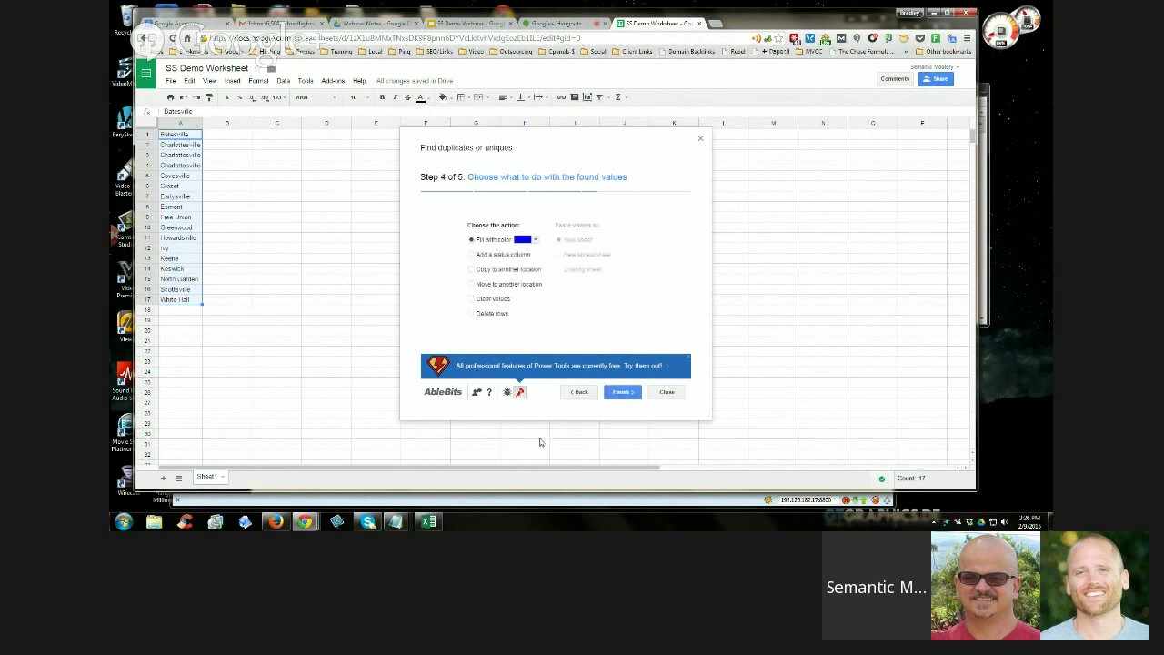
{"action": "left_click", "coordinate": [472, 314]}
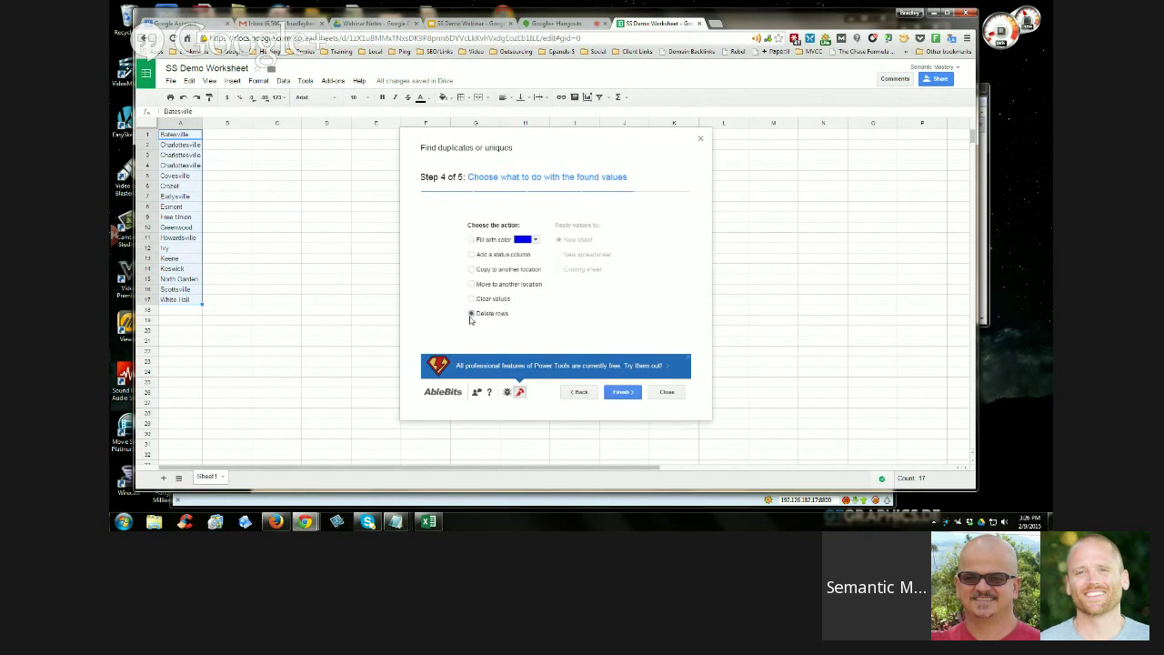
{"action": "left_click", "coordinate": [615, 394]}
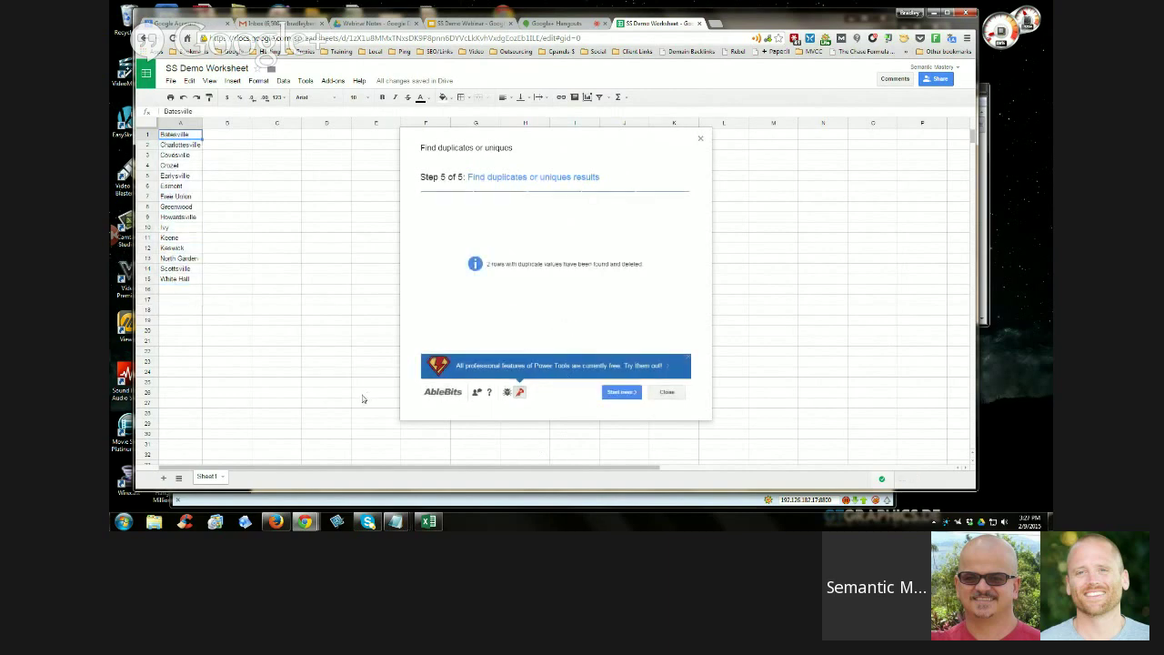
Check the original city list in the Shortcodes Master List in Excel, return to the Google Sheet and close the duplicate results
{"action": "left_click", "coordinate": [428, 521]}
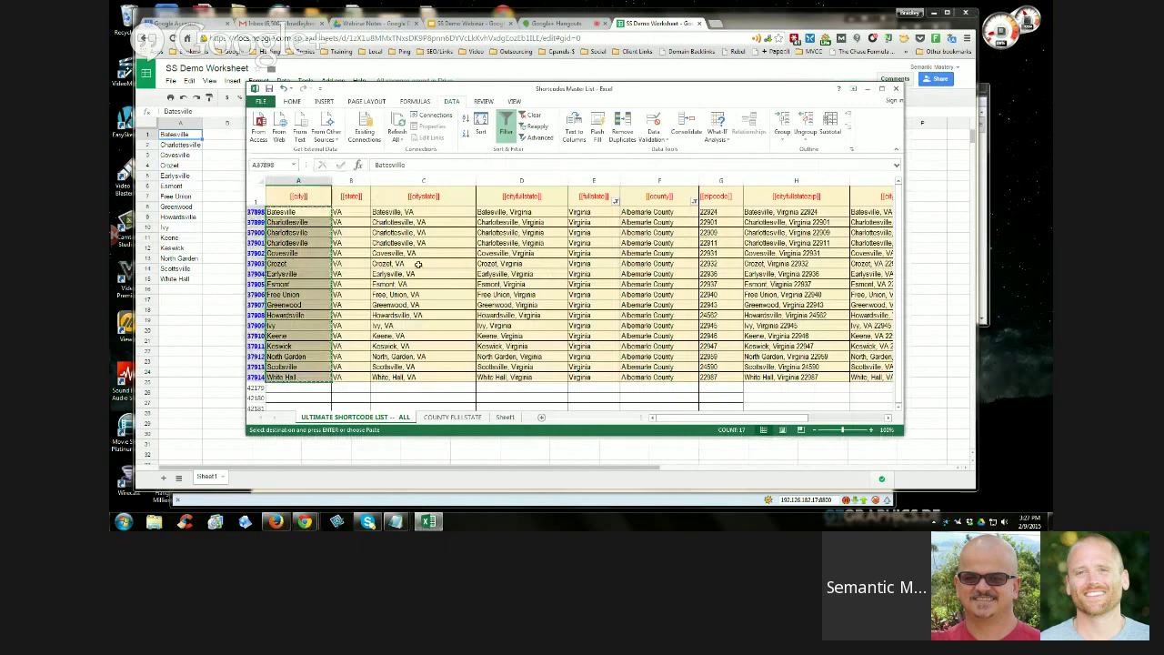
{"action": "left_click", "coordinate": [661, 24]}
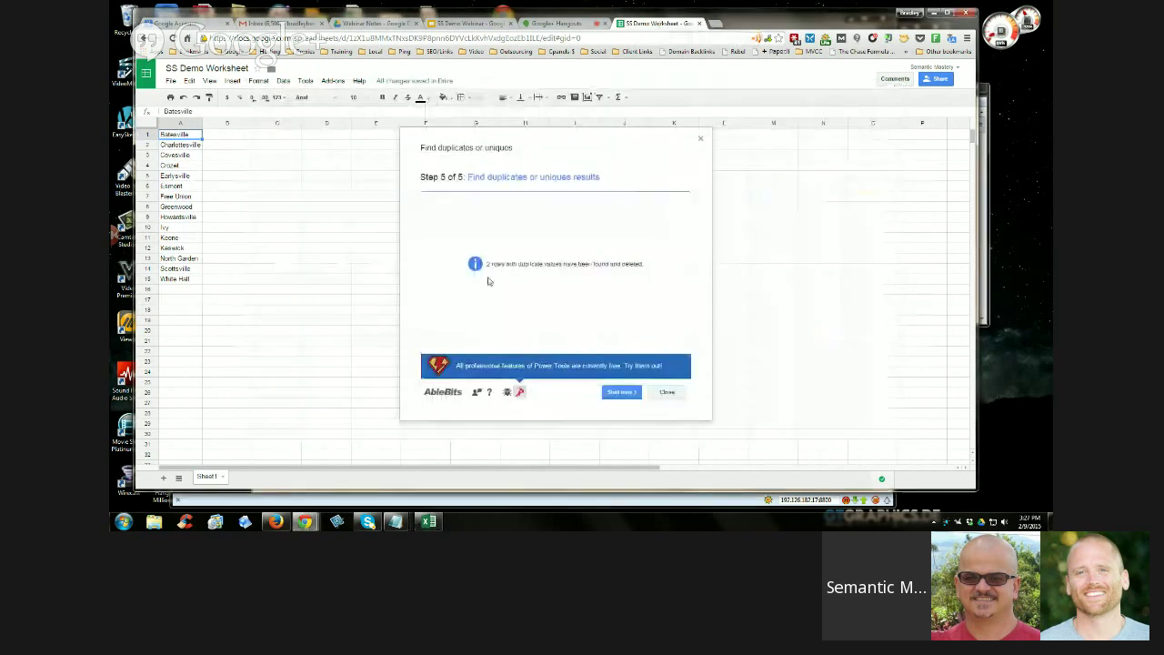
{"action": "left_click", "coordinate": [668, 392]}
{"action": "left_click", "coordinate": [178, 144]}
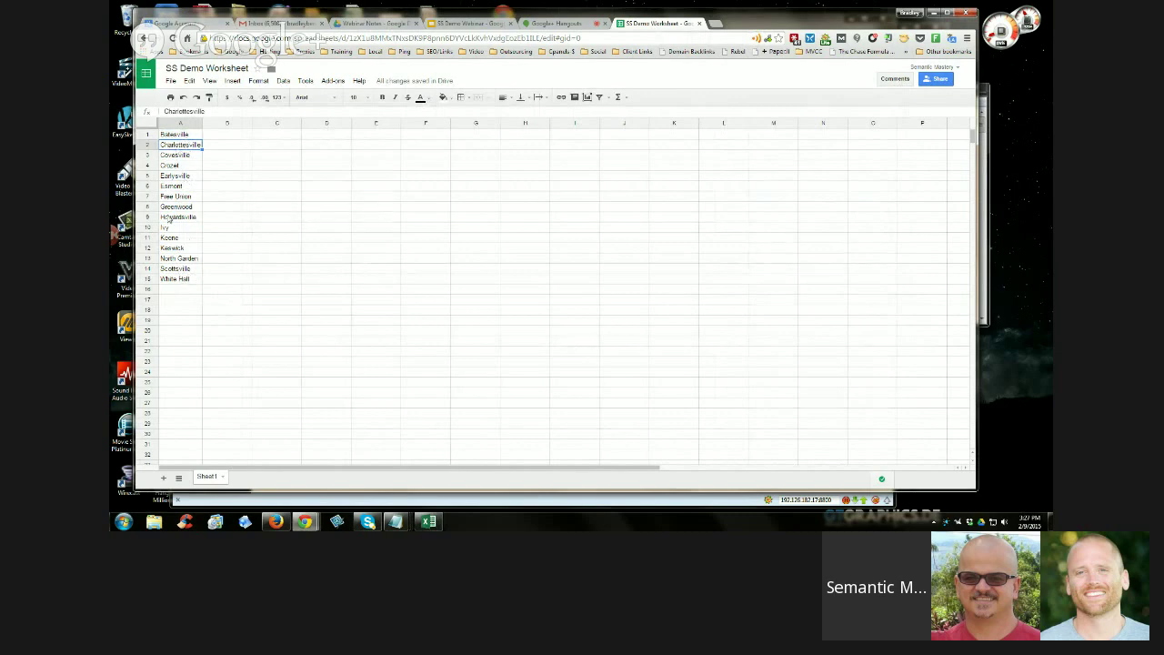
{"action": "left_click", "coordinate": [179, 136]}
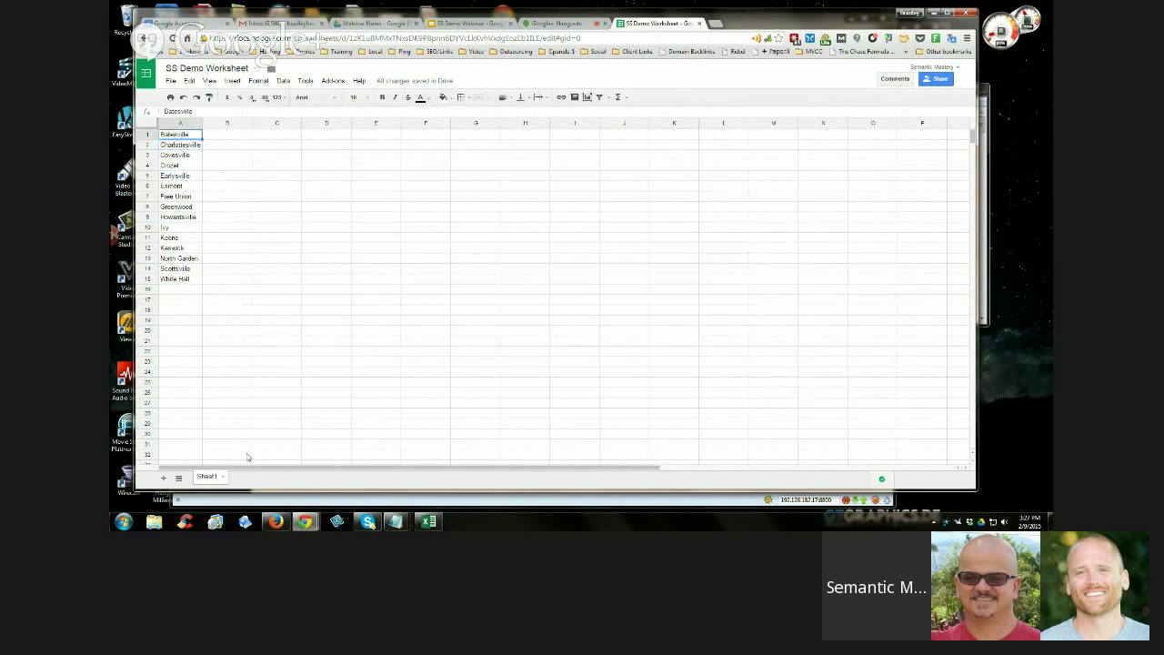
Switch to the WordPress dashboard in Firefox, examine the parent and children category fields of Advanced SILO Setup, and open the list of all pages
{"action": "left_click", "coordinate": [276, 521]}
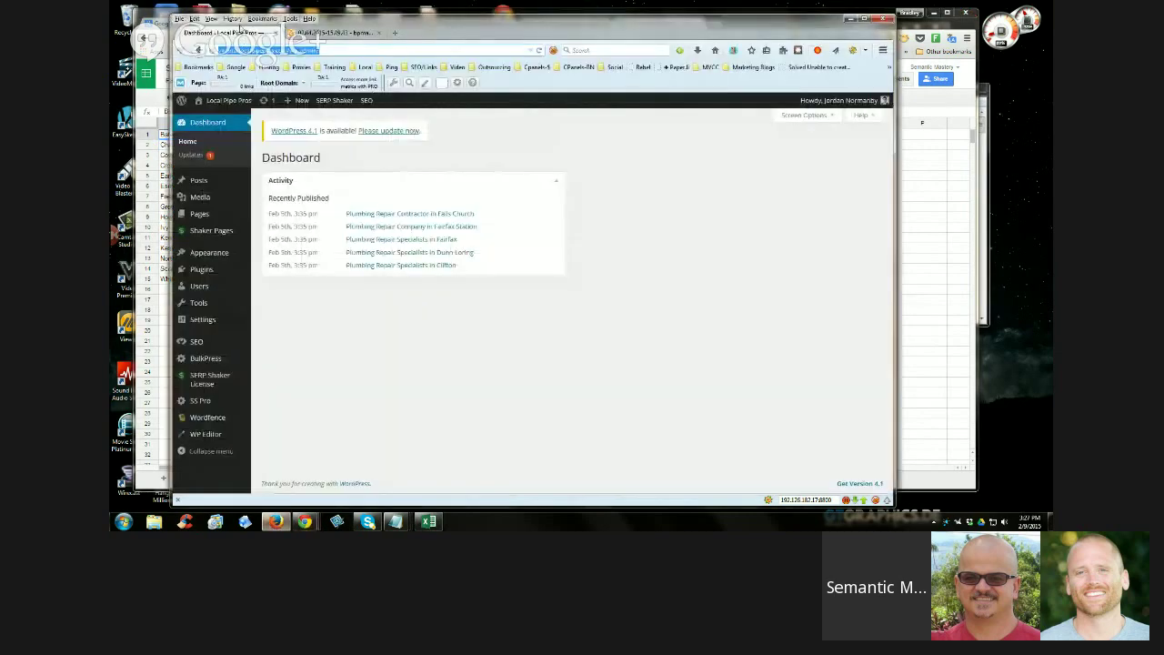
{"action": "left_click", "coordinate": [690, 269]}
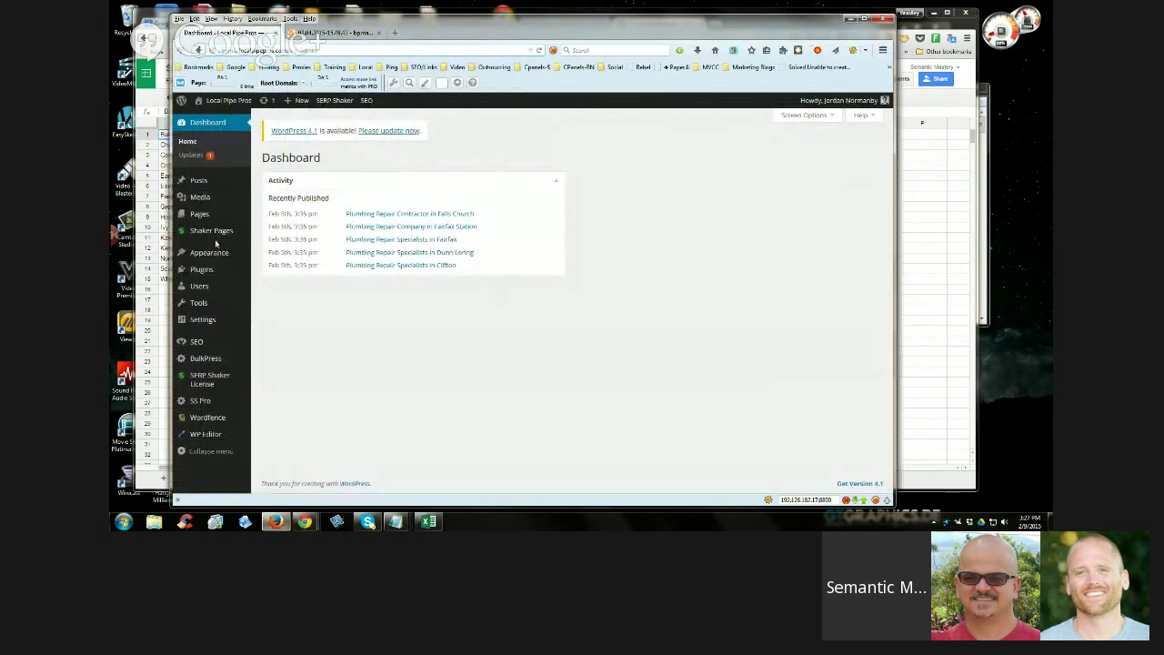
{"action": "mouse_move", "coordinate": [233, 236]}
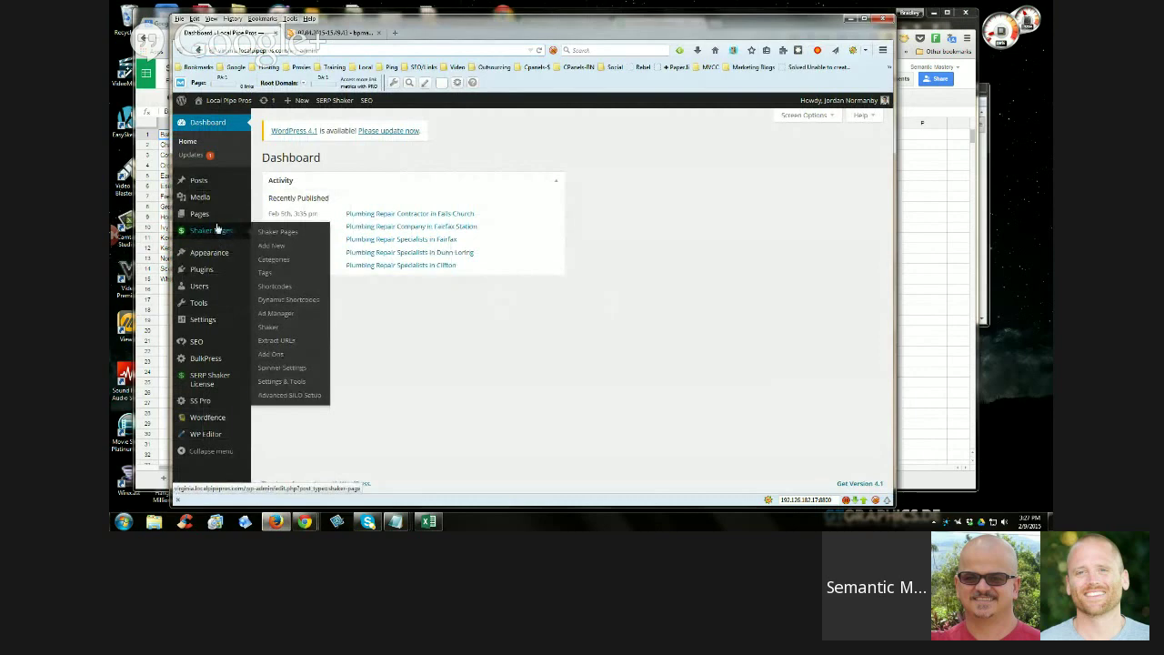
{"action": "left_click", "coordinate": [292, 398]}
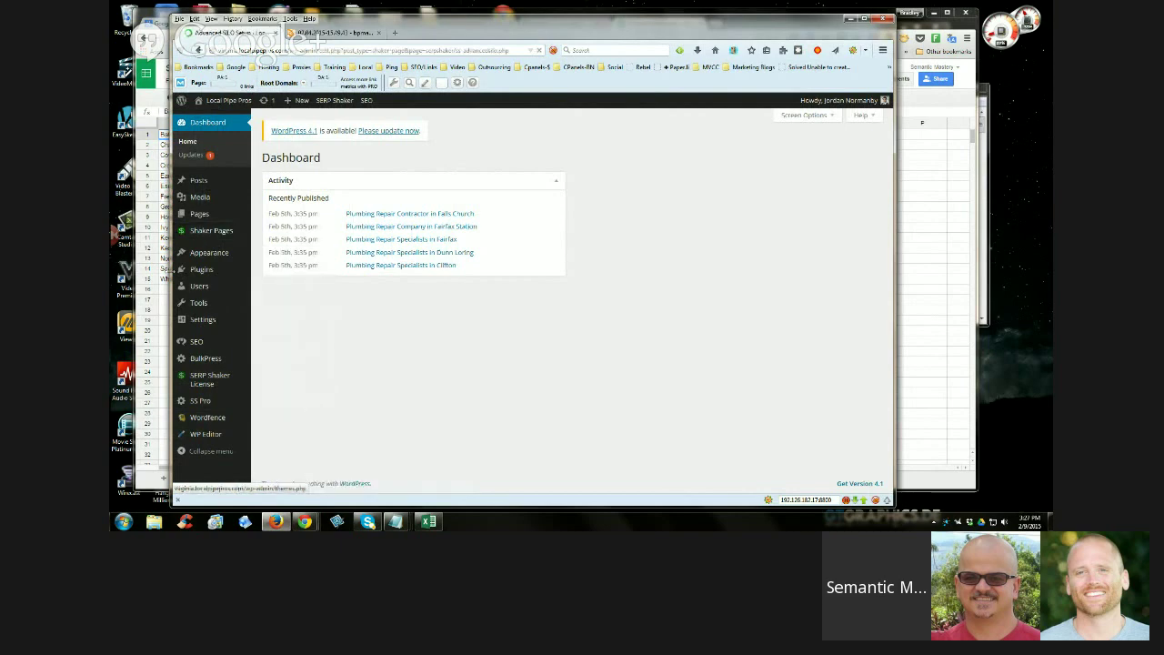
{"action": "scroll", "coordinate": [645, 323], "scroll_direction": "down", "scroll_amount": 2}
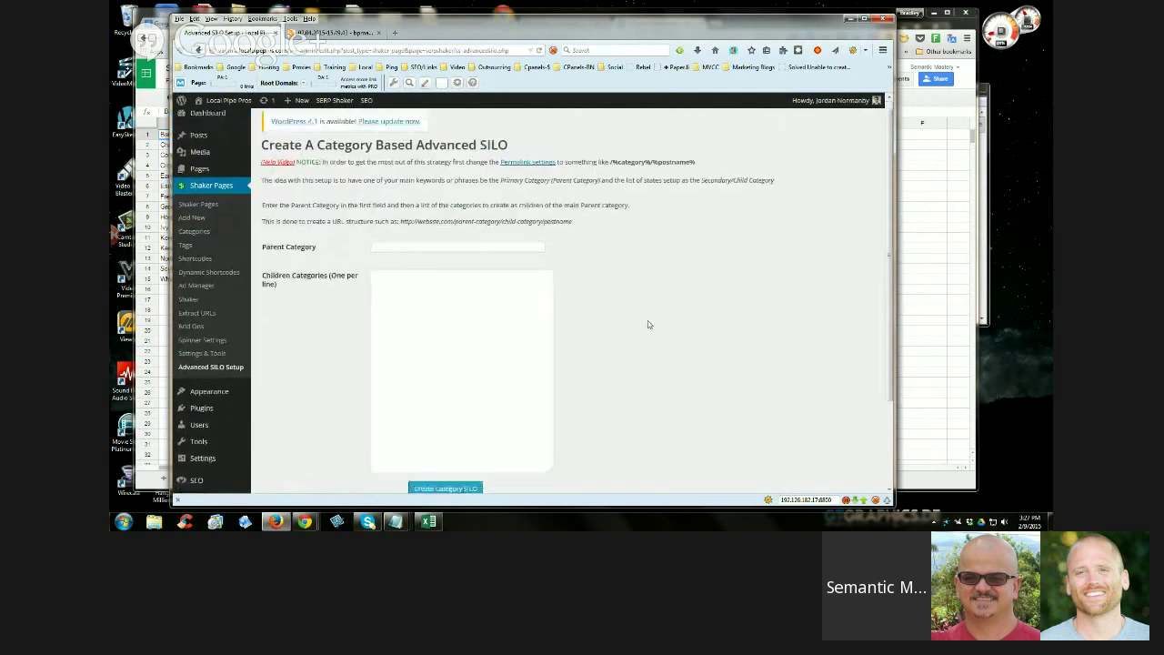
{"action": "scroll", "coordinate": [646, 324], "scroll_direction": "down", "scroll_amount": 1}
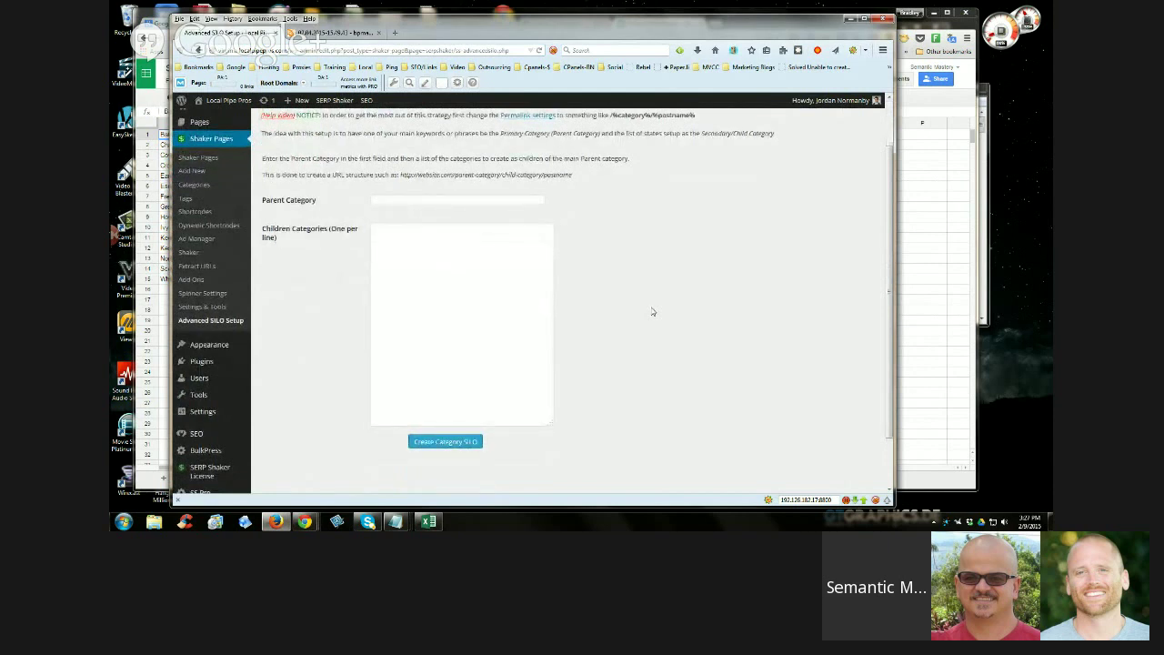
{"action": "left_click", "coordinate": [385, 271]}
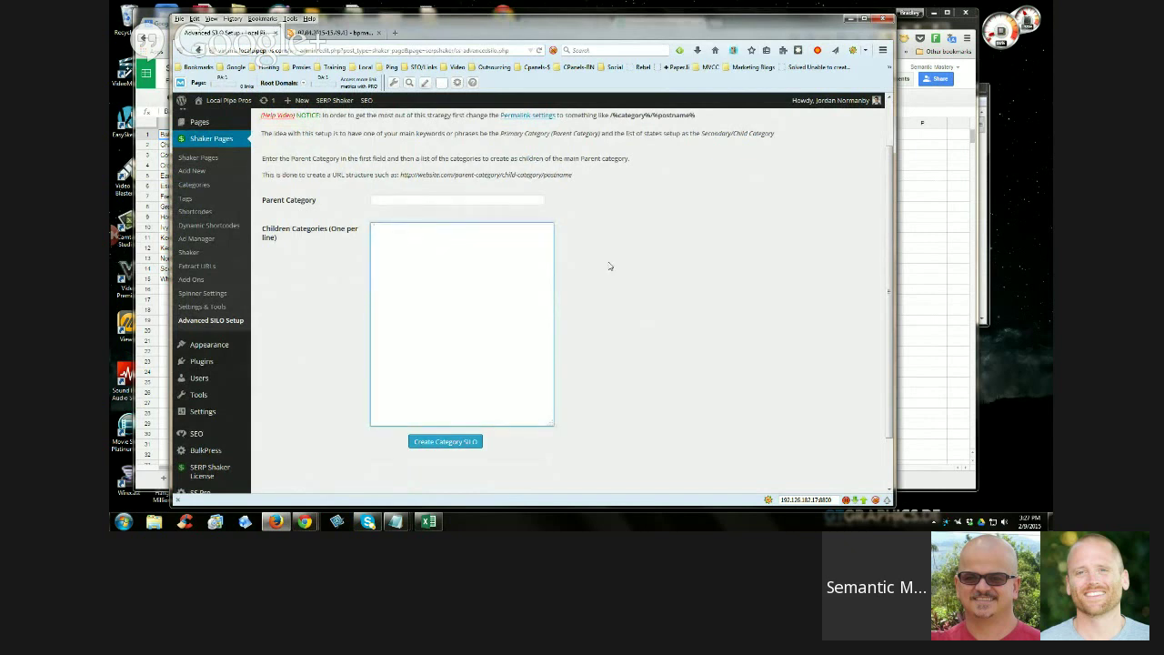
{"action": "scroll", "coordinate": [293, 343], "scroll_direction": "up", "scroll_amount": 1}
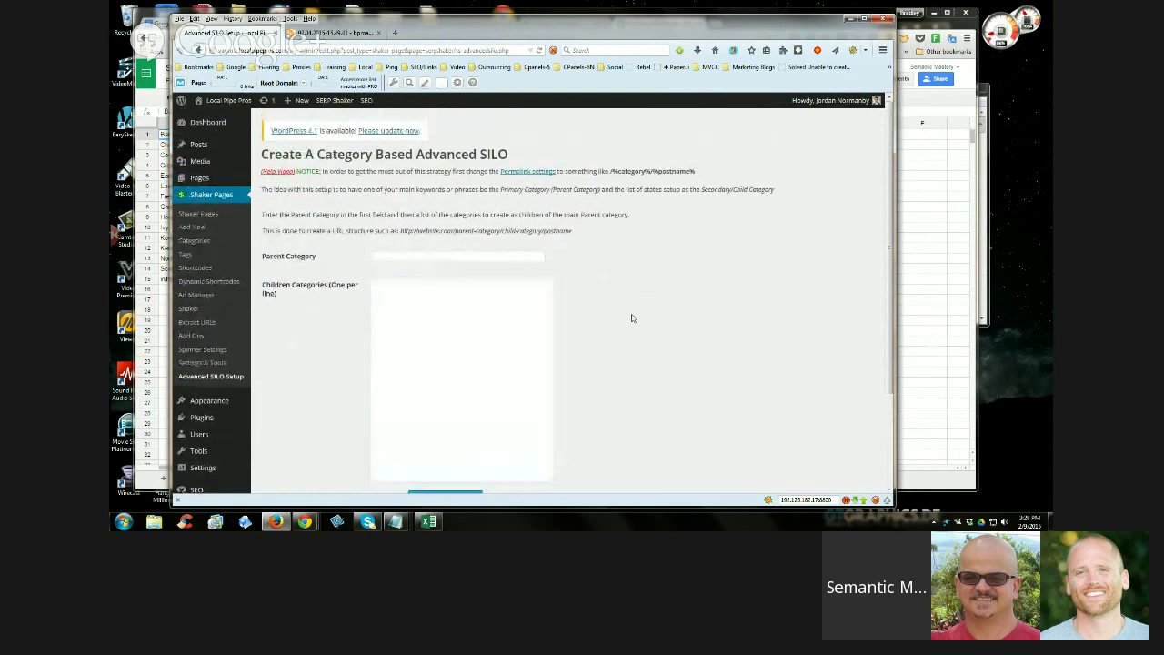
{"action": "scroll", "coordinate": [637, 320], "scroll_direction": "down", "scroll_amount": 1}
{"action": "scroll", "coordinate": [367, 365], "scroll_direction": "up", "scroll_amount": 1}
{"action": "mouse_move", "coordinate": [214, 186]}
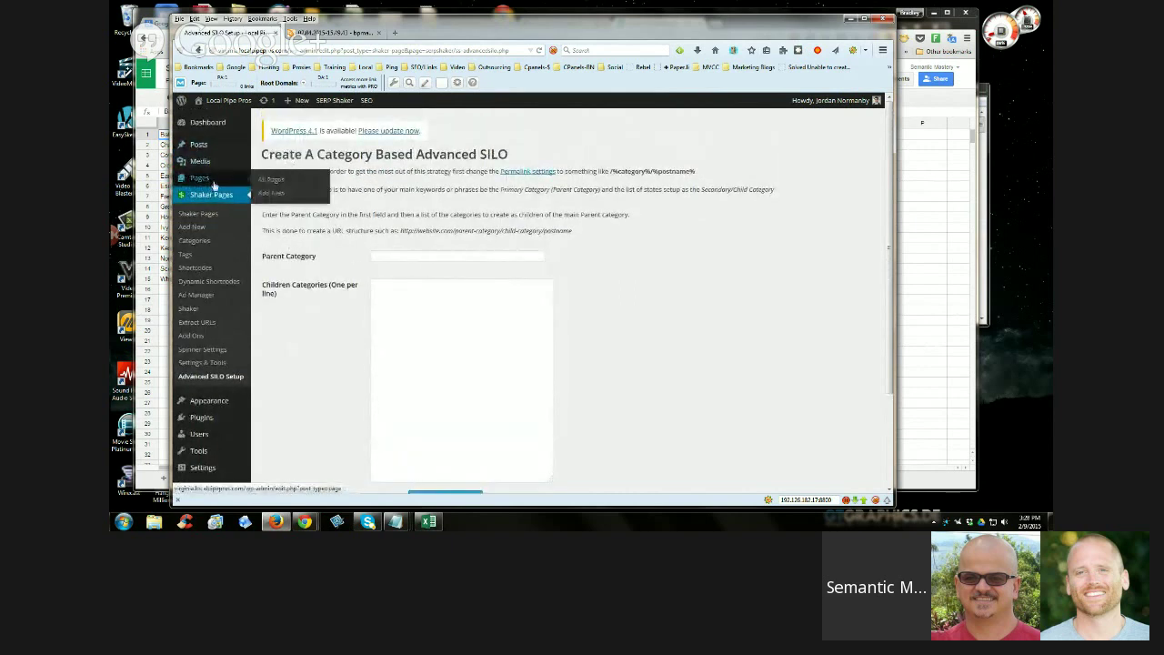
{"action": "left_click", "coordinate": [274, 184]}
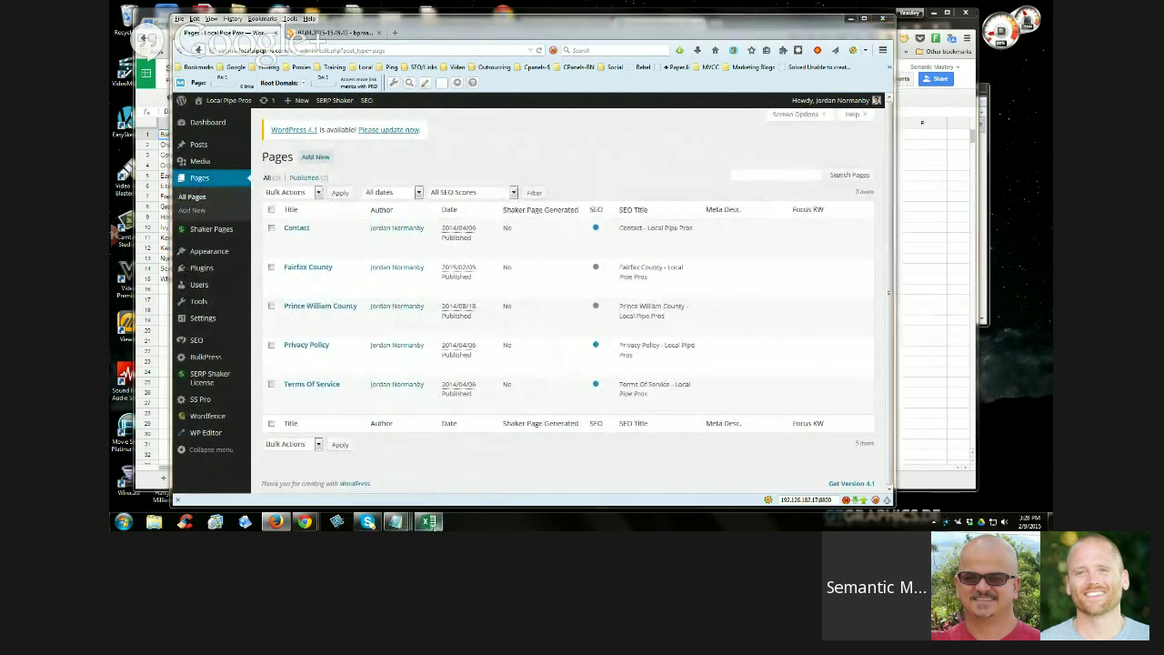
Switch to the Shortcodes Master List in Excel and set the county column filter to show all Virginia counties
{"action": "left_click", "coordinate": [428, 521]}
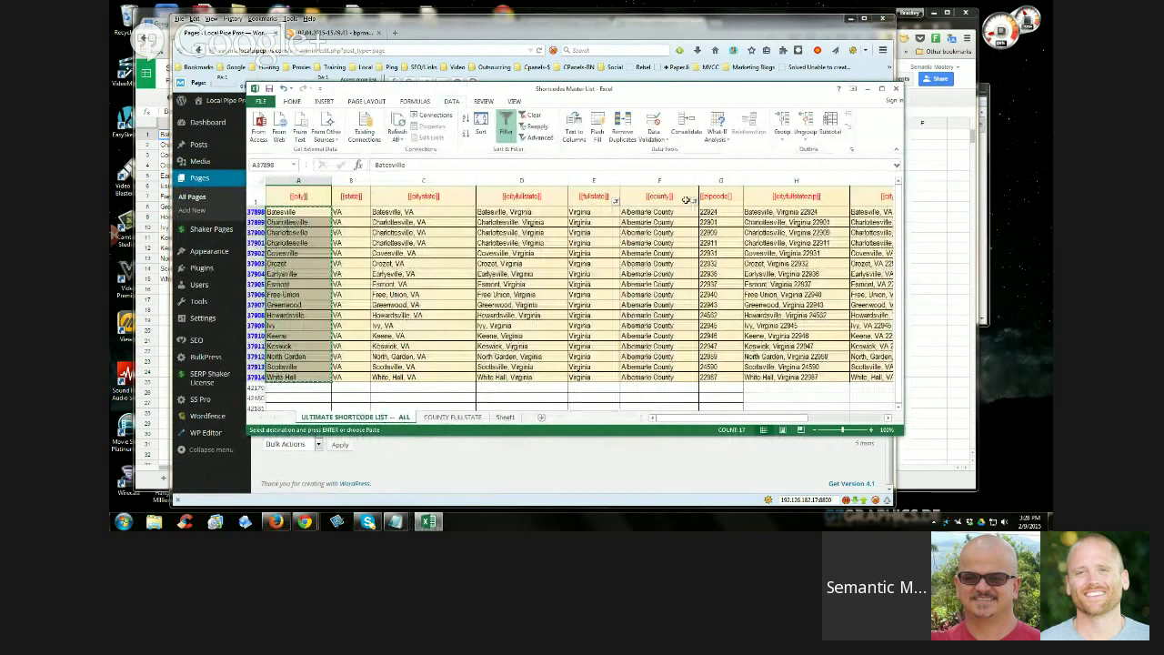
{"action": "left_click", "coordinate": [605, 178]}
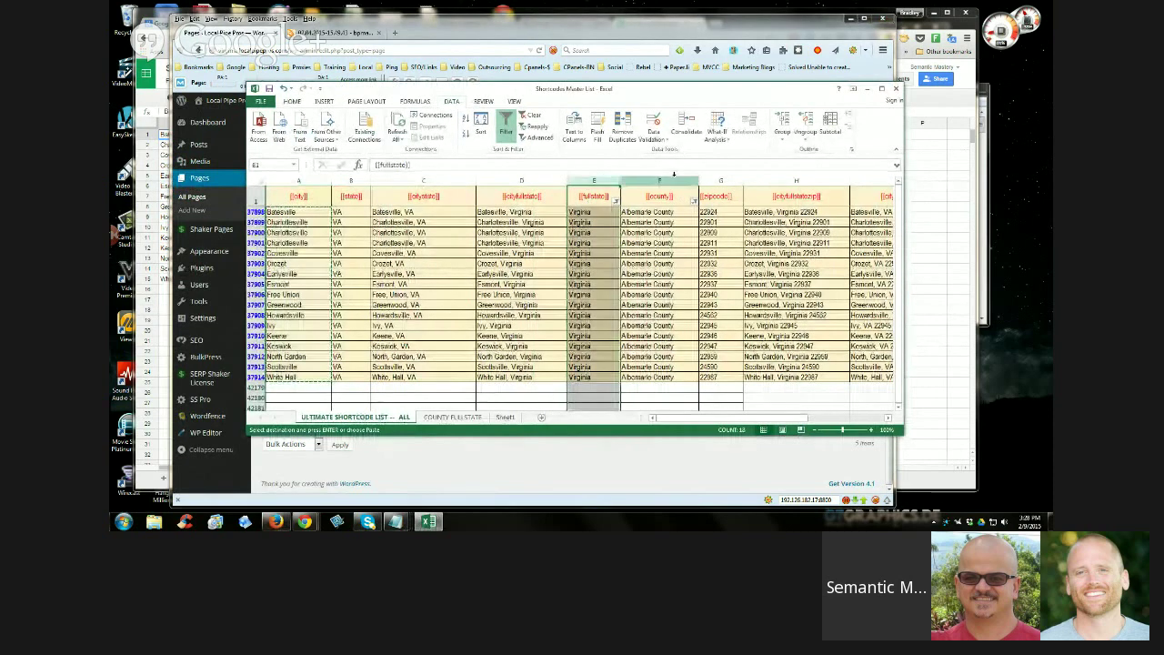
{"action": "left_click", "coordinate": [672, 177], "text": "shift"}
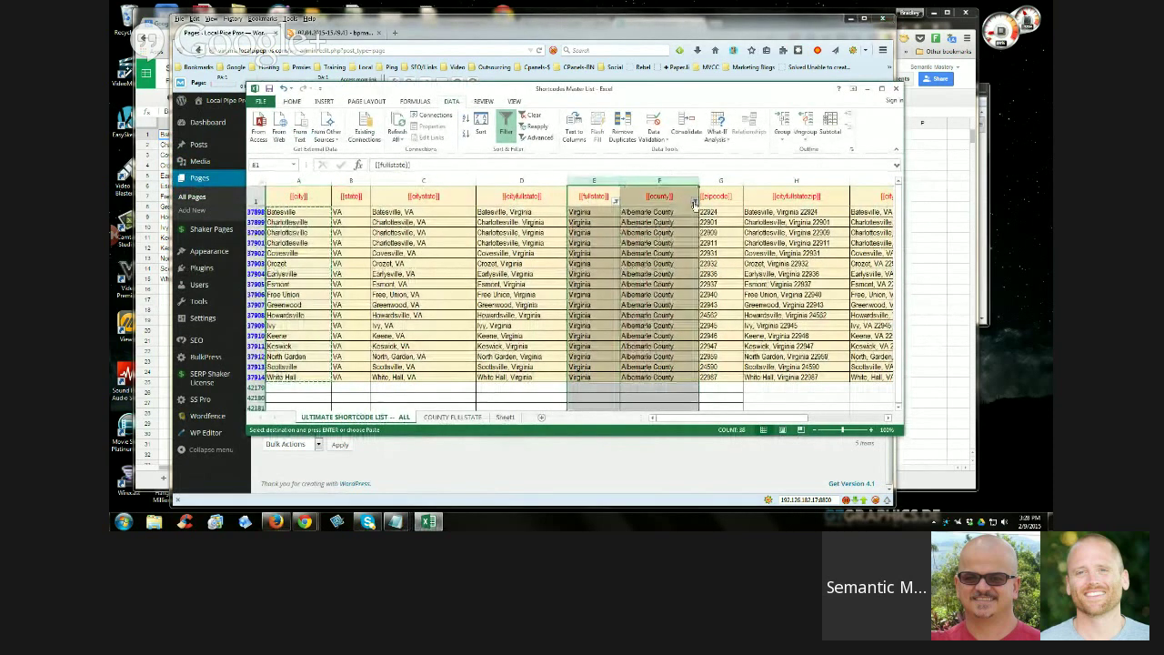
{"action": "left_click", "coordinate": [693, 200]}
{"action": "left_click", "coordinate": [597, 298]}
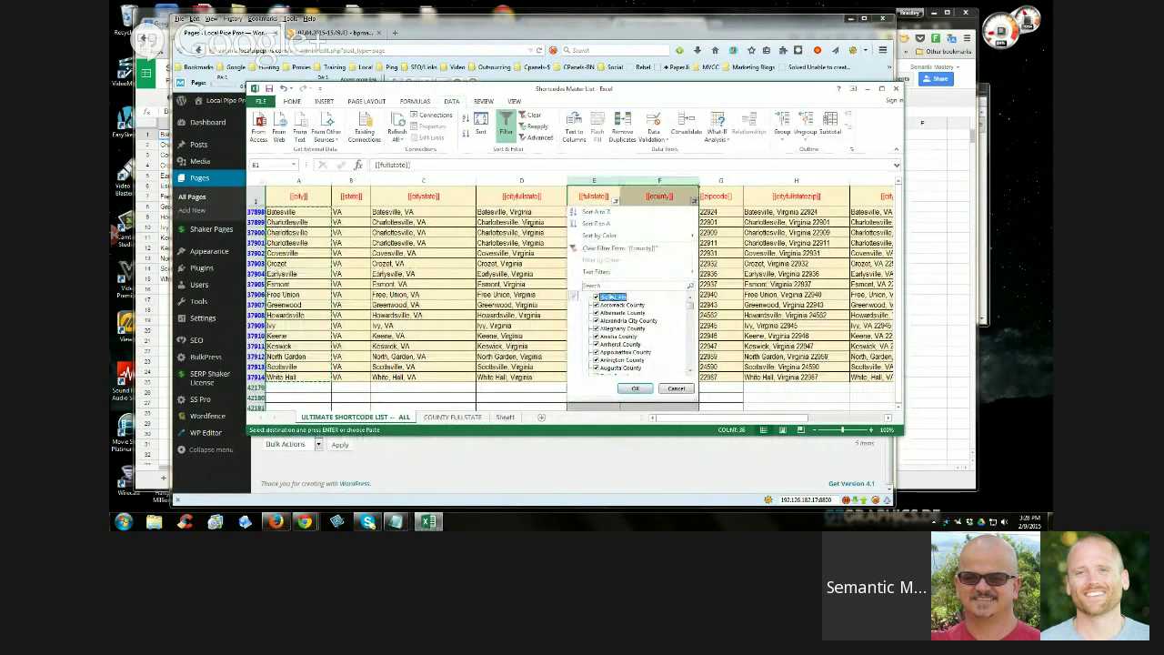
{"action": "left_click", "coordinate": [635, 389]}
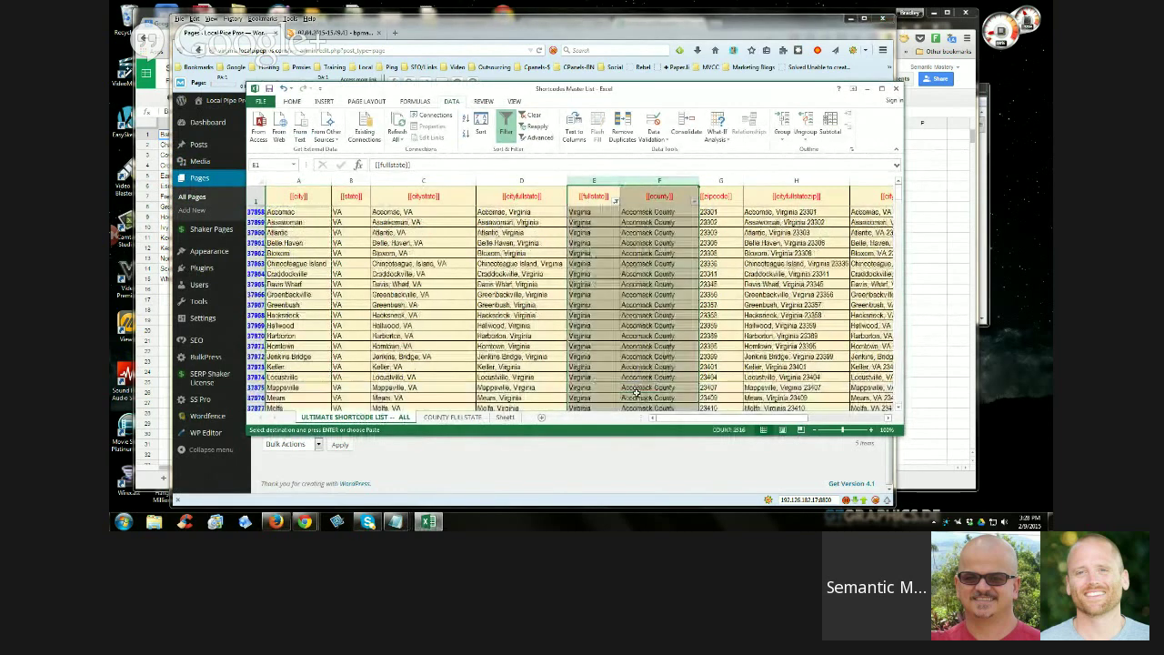
Copy the county column entries from the first Accomack County row through the last York County row
{"action": "left_click", "coordinate": [664, 221]}
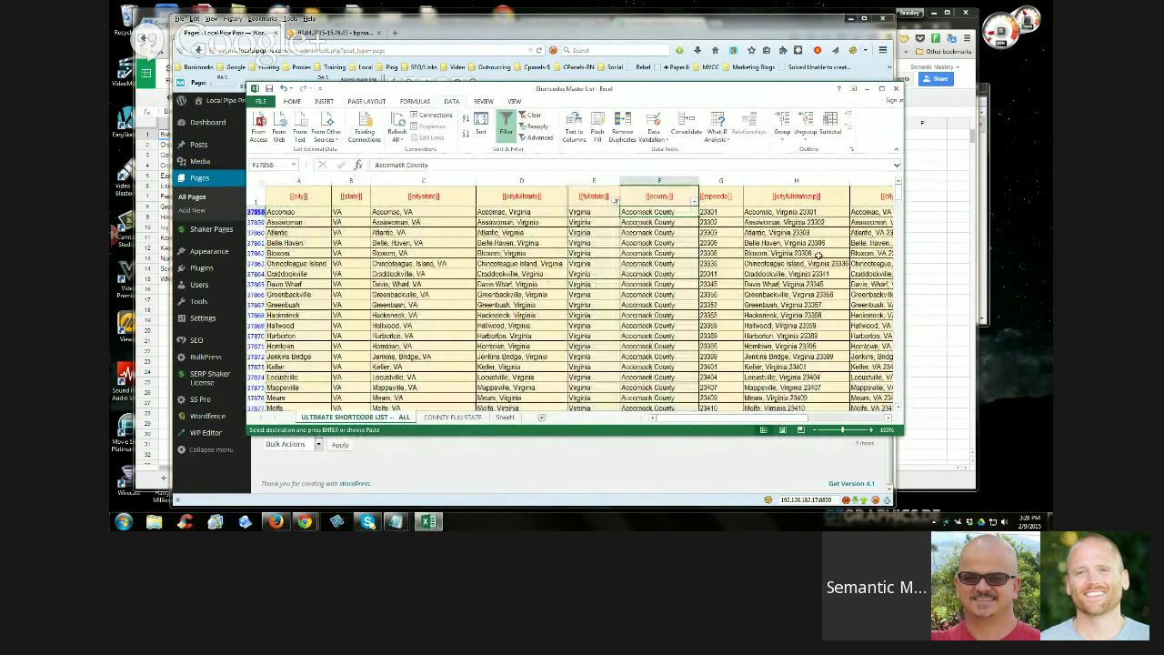
{"action": "scroll", "coordinate": [619, 255], "scroll_direction": "down", "scroll_amount": 1}
{"action": "scroll", "coordinate": [666, 218], "scroll_direction": "up", "scroll_amount": 1}
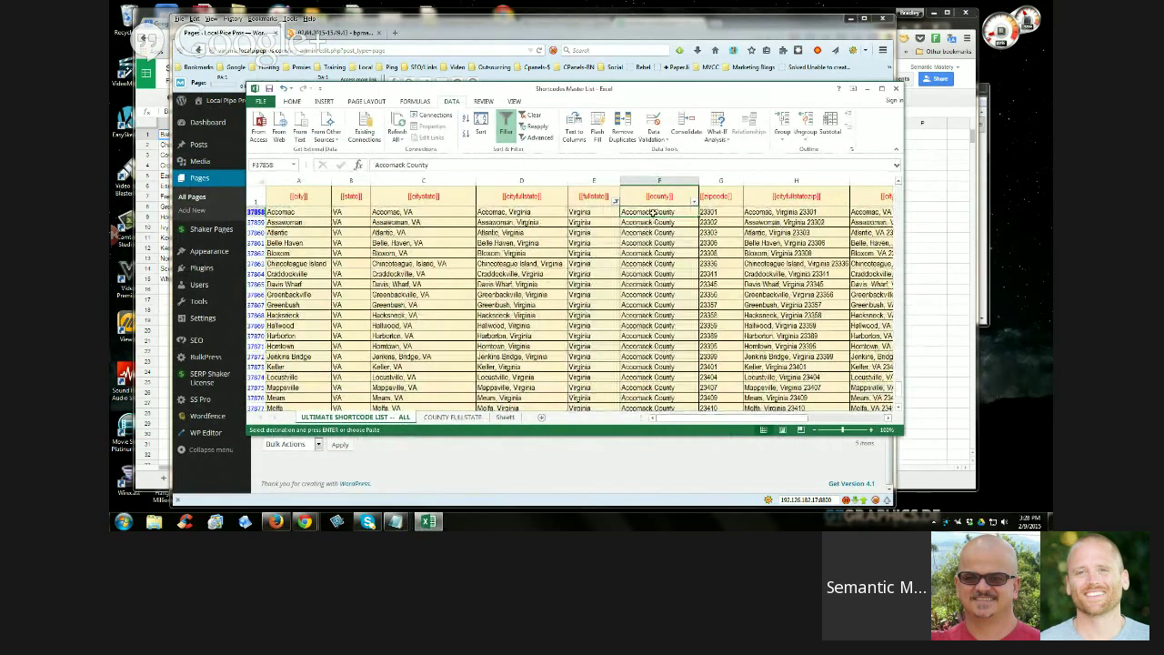
{"action": "left_click_drag", "start_coordinate": [898, 392], "coordinate": [898, 401]}
{"action": "left_click", "coordinate": [652, 397], "text": "shift"}
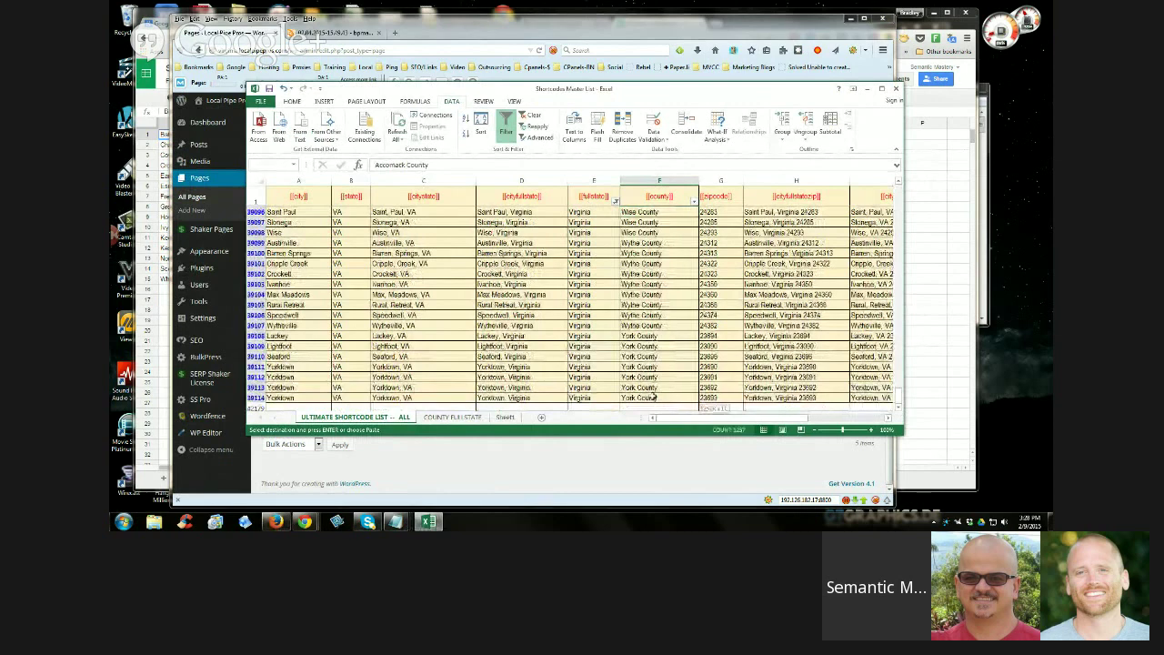
{"action": "right_click", "coordinate": [663, 221]}
{"action": "key", "text": "Escape"}
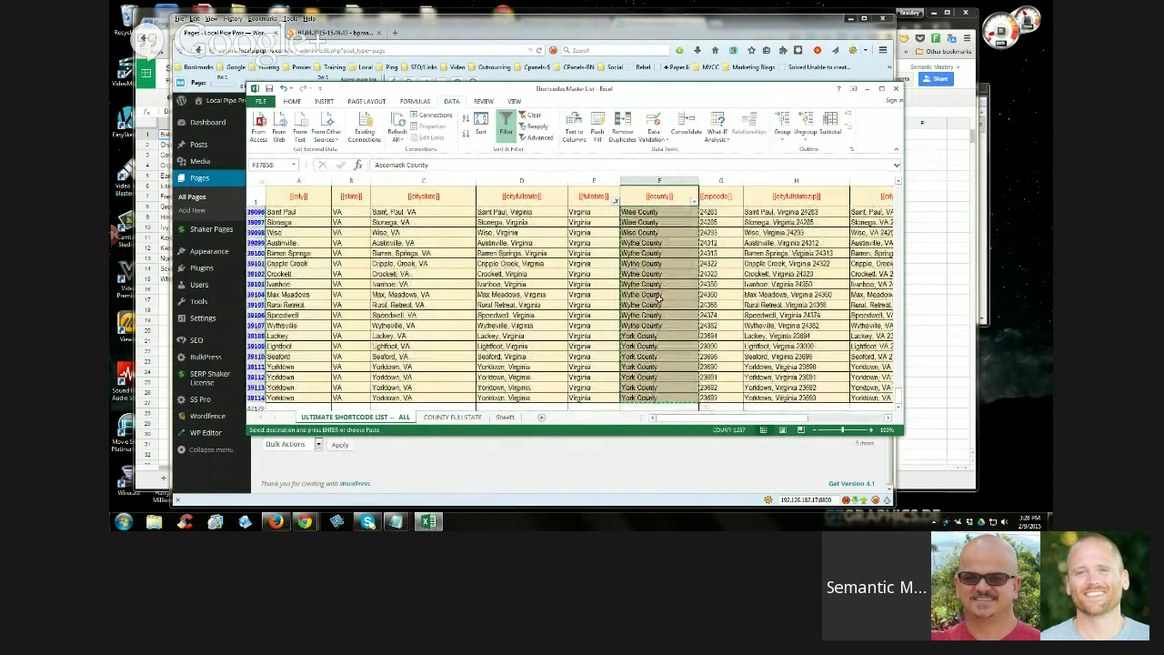
Switch to the SS Demo Worksheet in Google Sheets, paste the copied counties starting in cell C1 and widen column C to fit
{"action": "mouse_move", "coordinate": [305, 521]}
{"action": "left_click", "coordinate": [219, 475]}
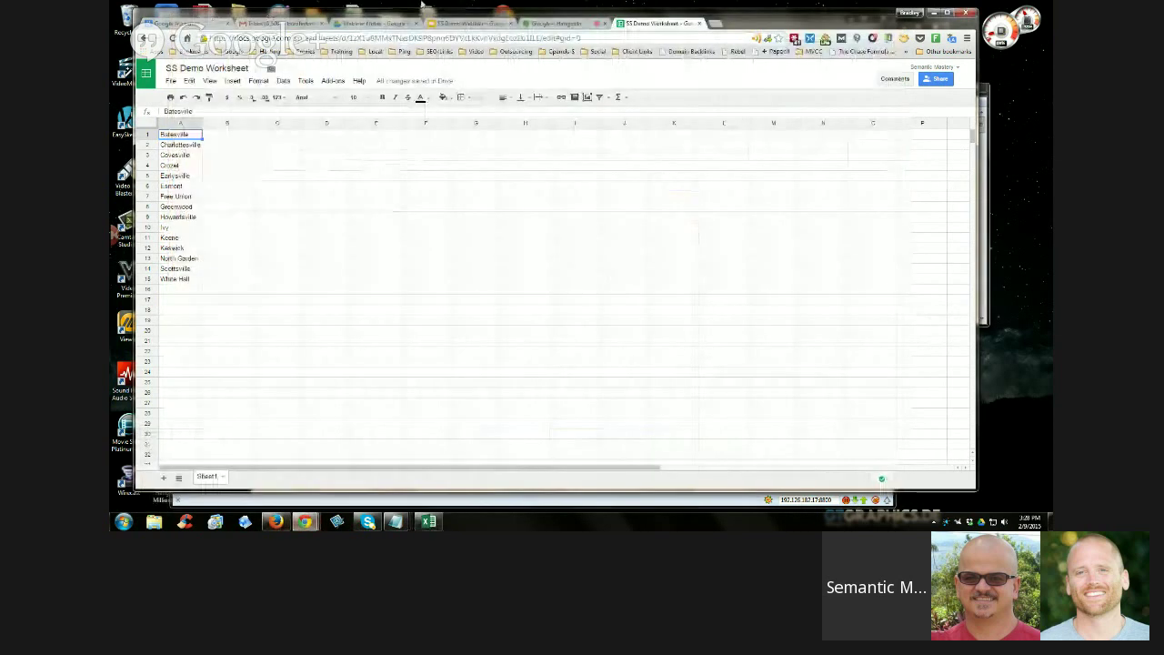
{"action": "left_click", "coordinate": [276, 136]}
{"action": "right_click", "coordinate": [276, 139]}
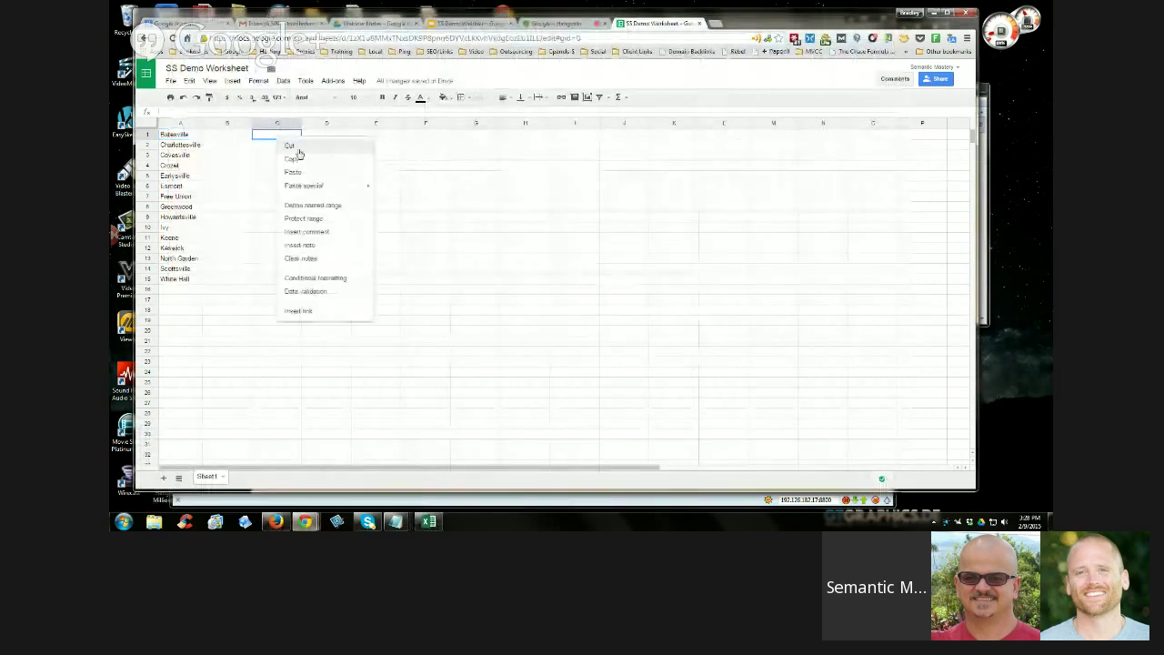
{"action": "key", "text": "ctrl+v"}
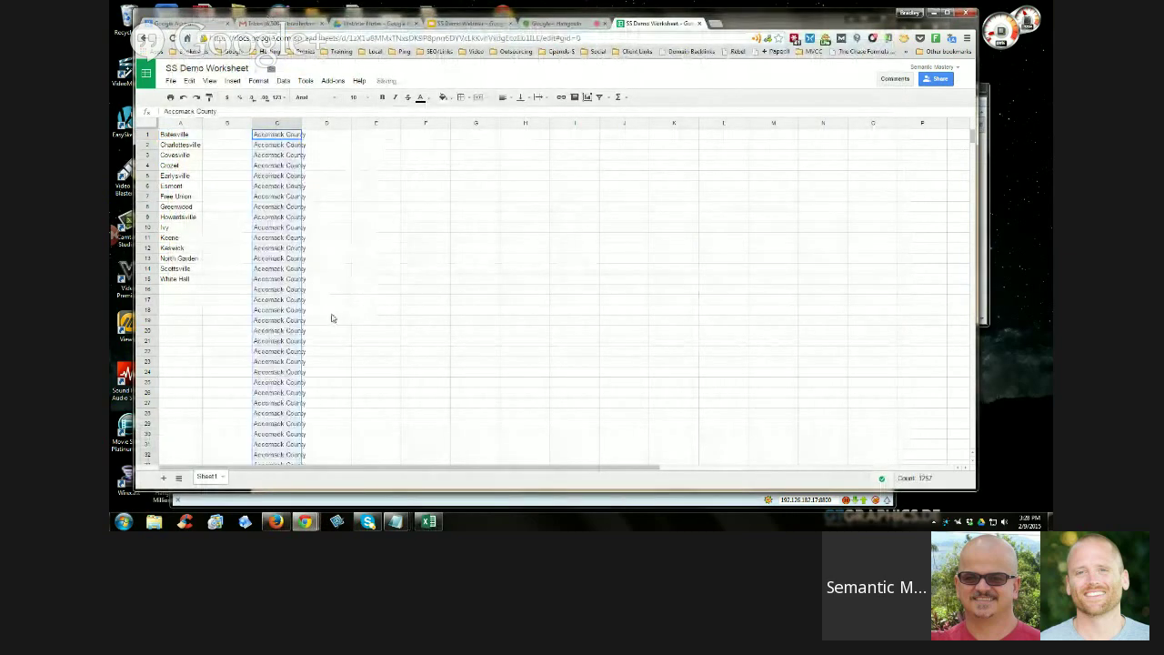
{"action": "double_click", "coordinate": [300, 122]}
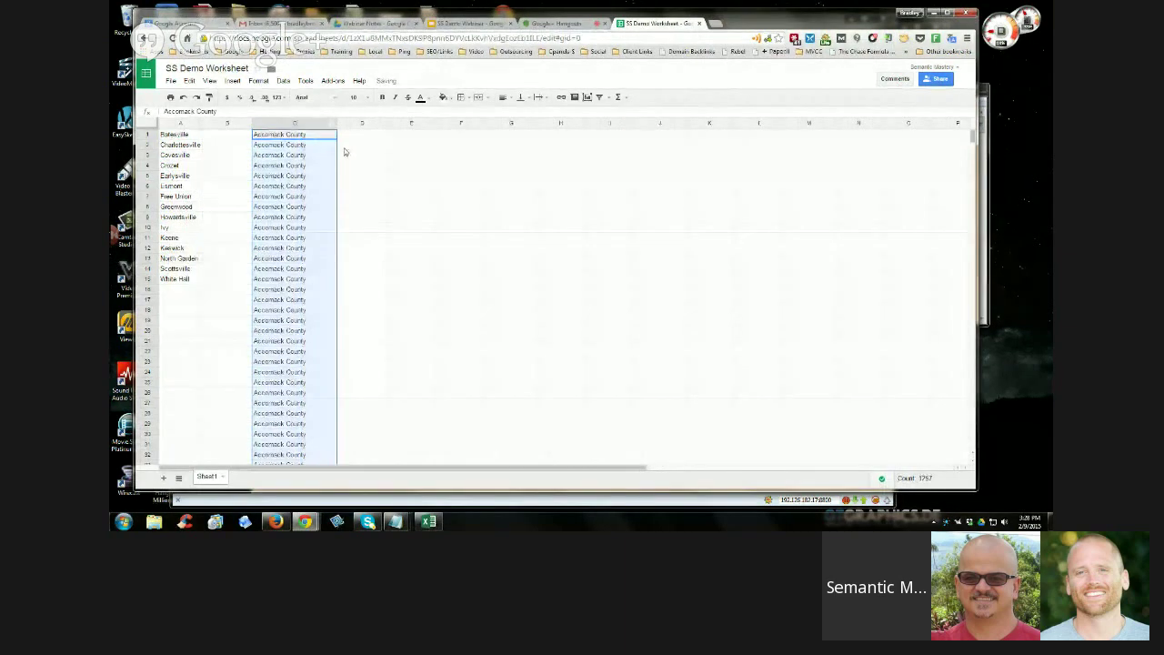
Run the Remove Duplicates add-on on the pasted county column, finding Duplicates and deleting the duplicate rows
{"action": "left_click", "coordinate": [333, 80]}
{"action": "mouse_move", "coordinate": [355, 97]}
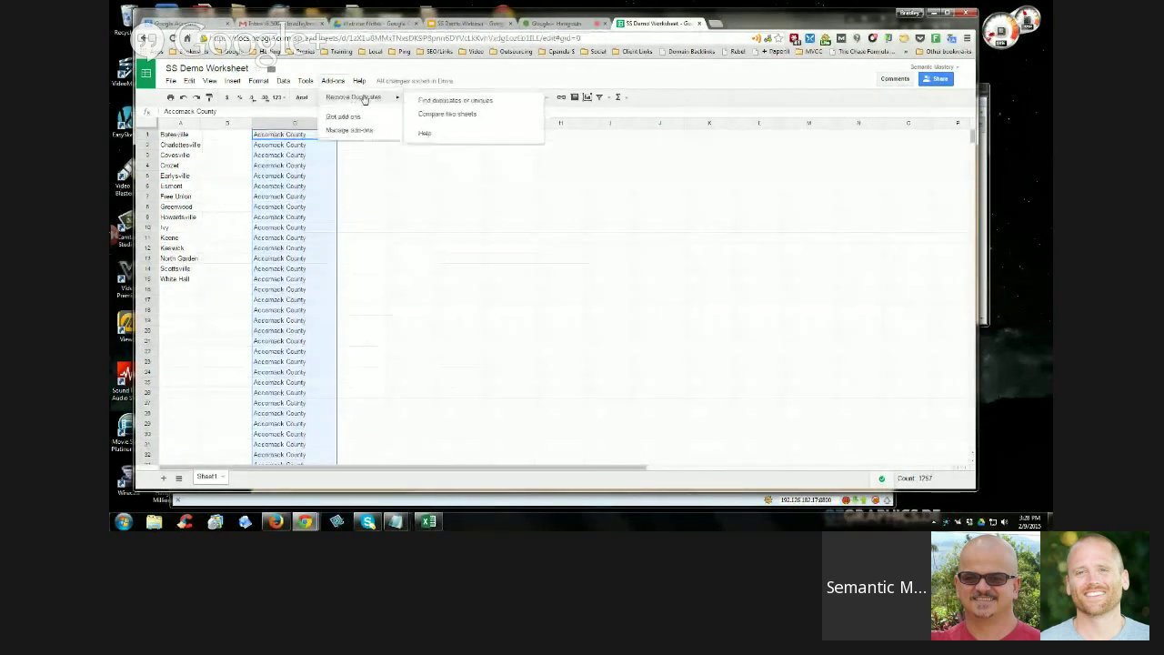
{"action": "left_click", "coordinate": [457, 100]}
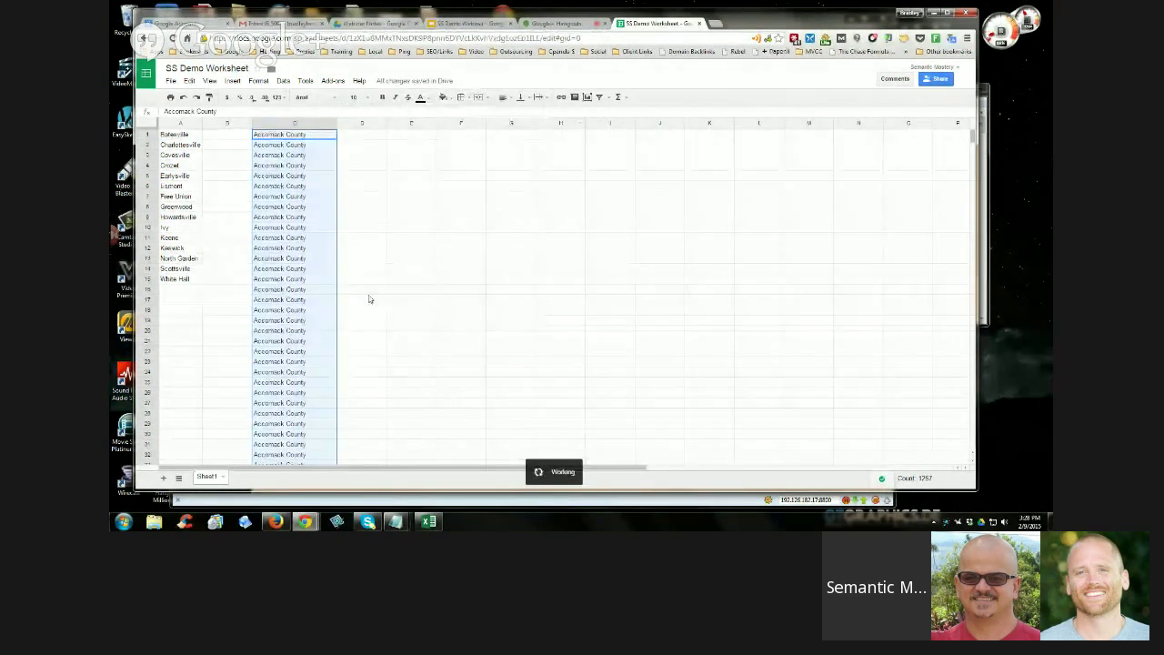
{"action": "scroll", "coordinate": [364, 291], "scroll_direction": "down", "scroll_amount": 20}
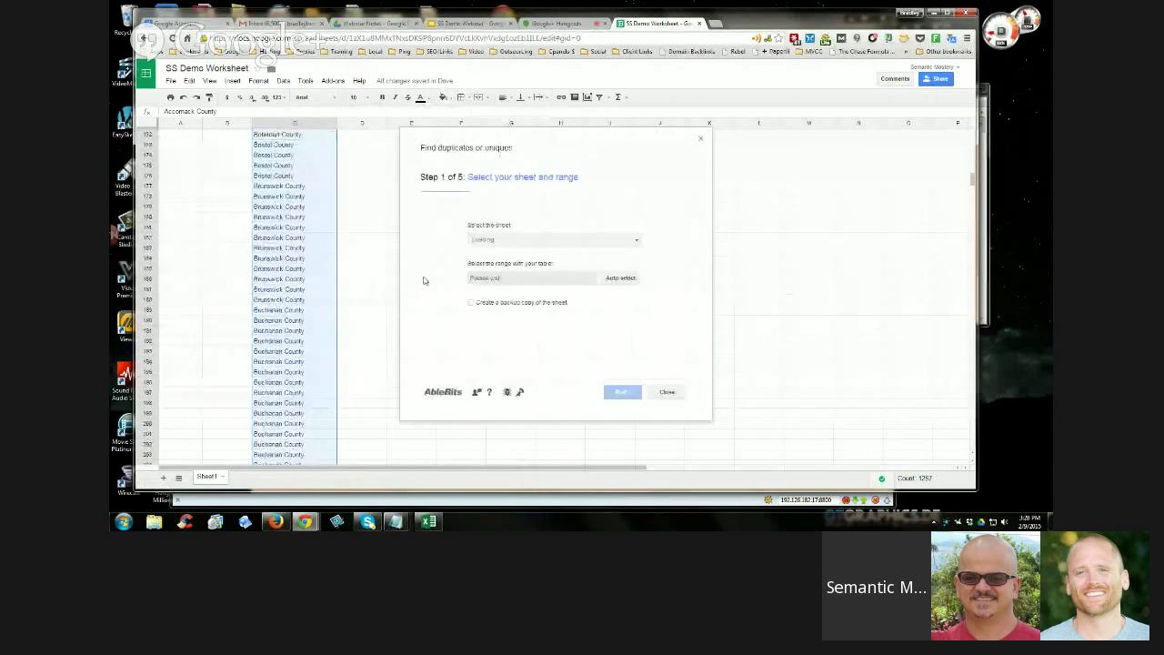
{"action": "left_click", "coordinate": [623, 393]}
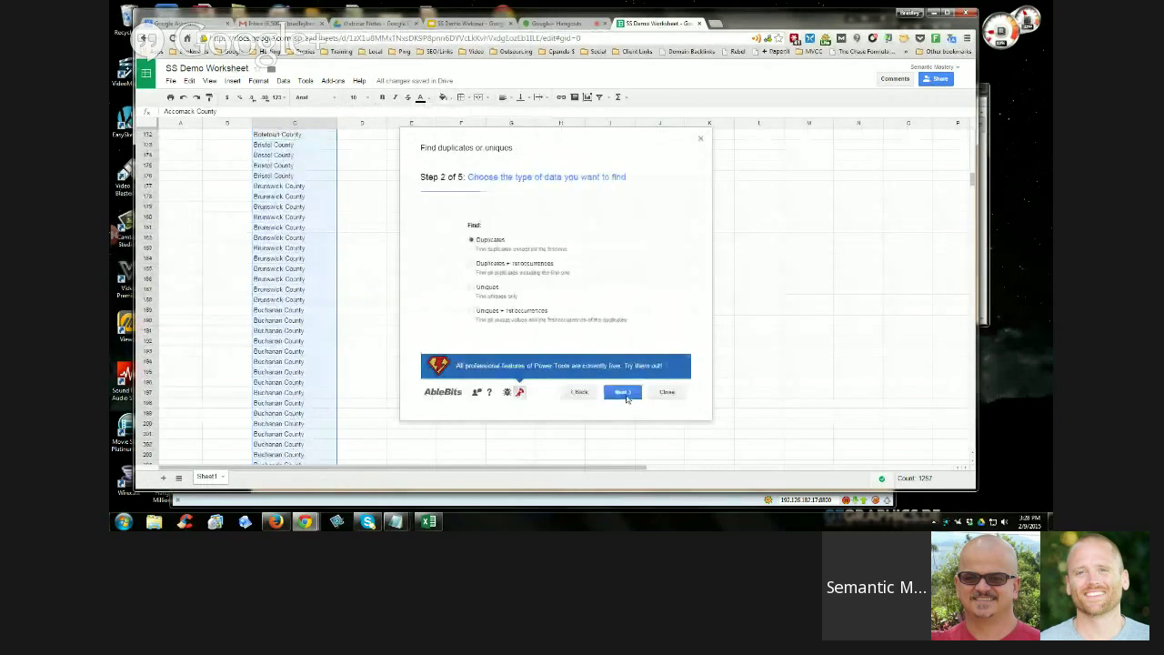
{"action": "left_click", "coordinate": [623, 393]}
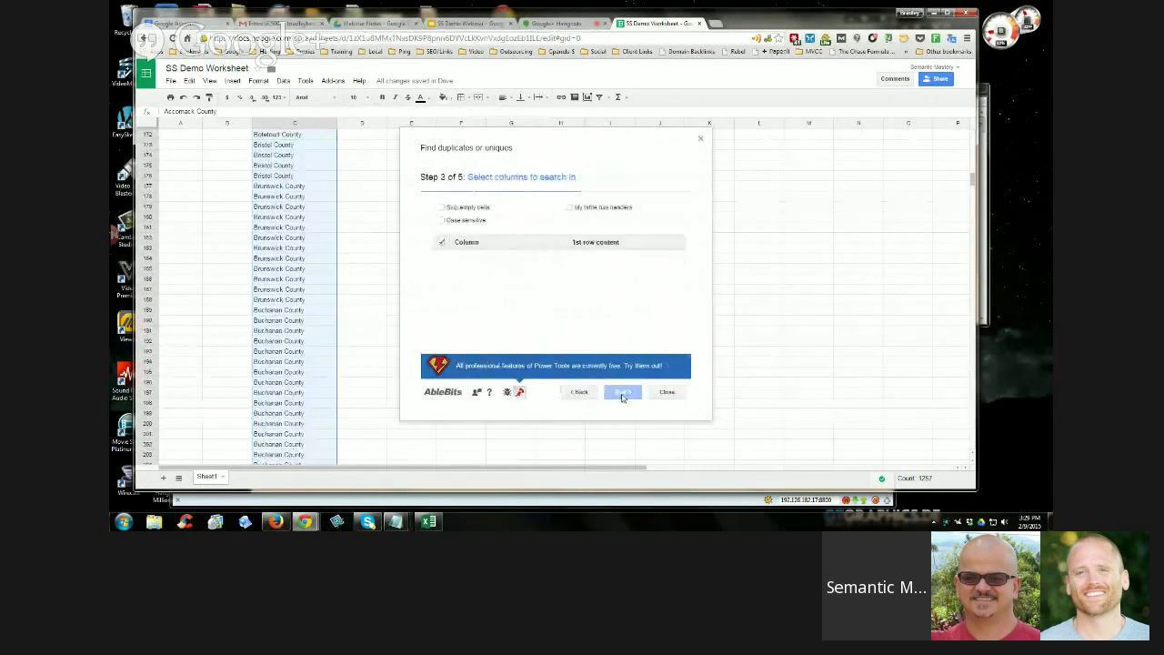
{"action": "left_click", "coordinate": [623, 394]}
{"action": "left_click", "coordinate": [622, 393]}
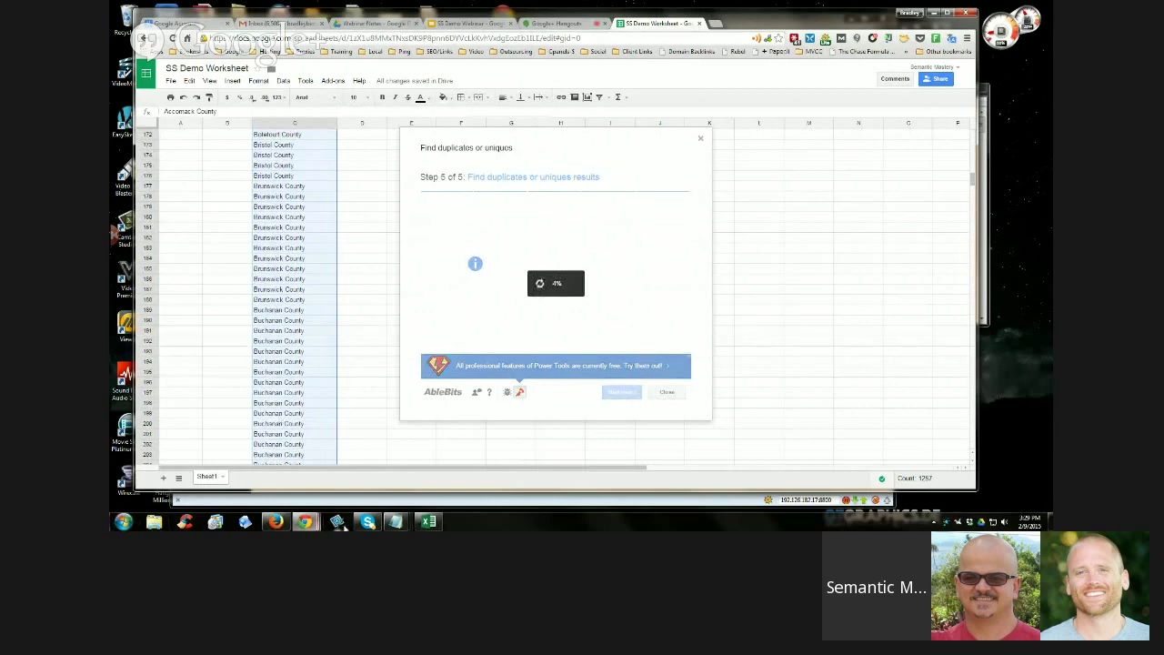
Switch to the WordPress dashboard in Firefox and start a new SERP Shaker shortcode named virginiacounties
{"action": "left_click", "coordinate": [275, 522]}
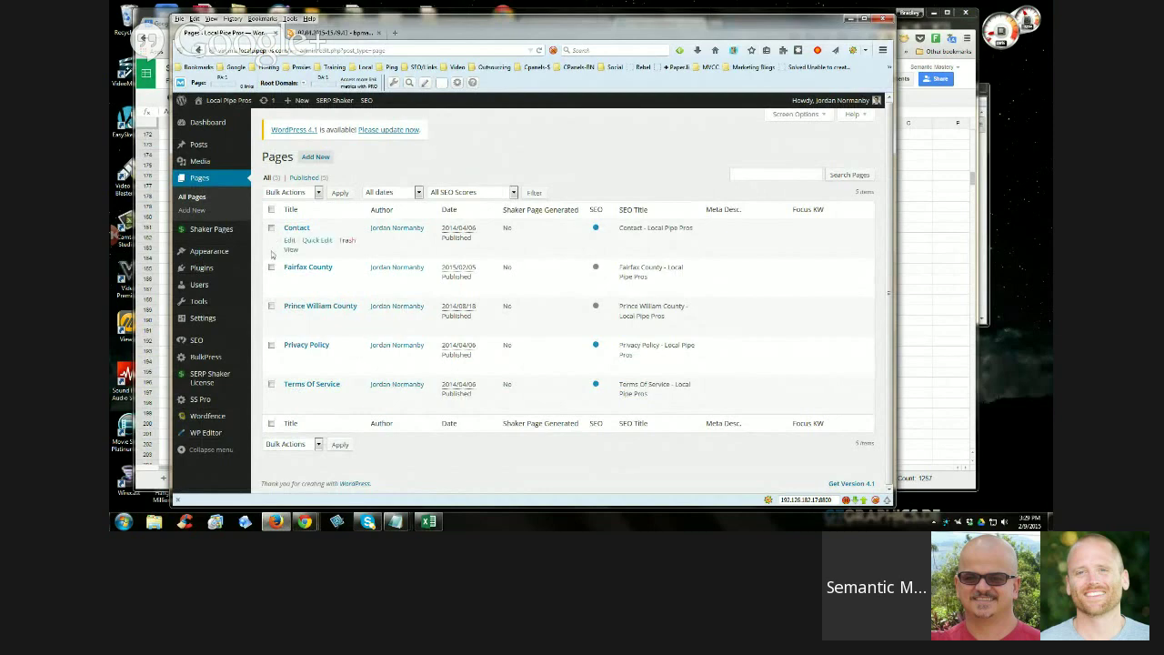
{"action": "mouse_move", "coordinate": [218, 234]}
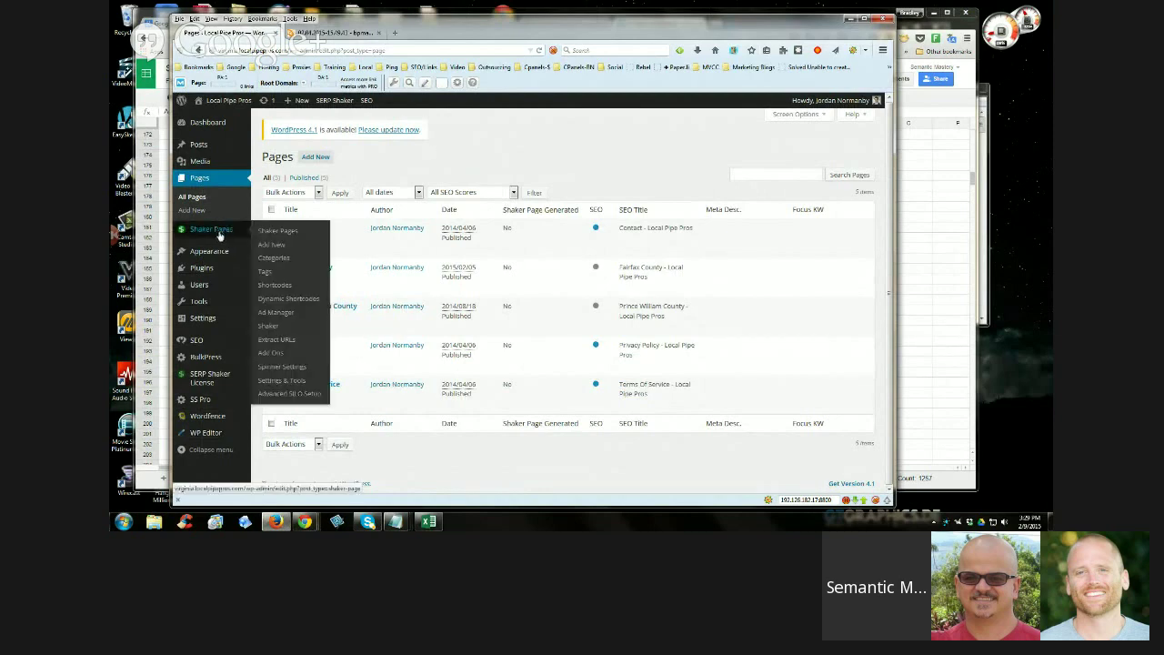
{"action": "left_click", "coordinate": [278, 285]}
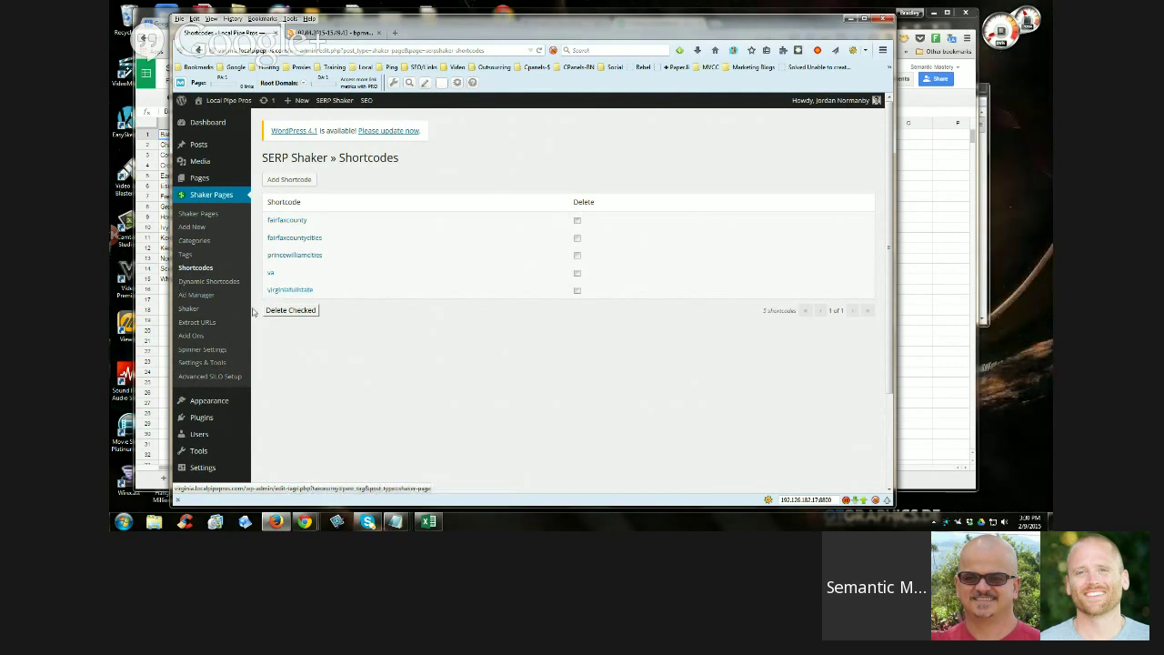
{"action": "left_click", "coordinate": [293, 180]}
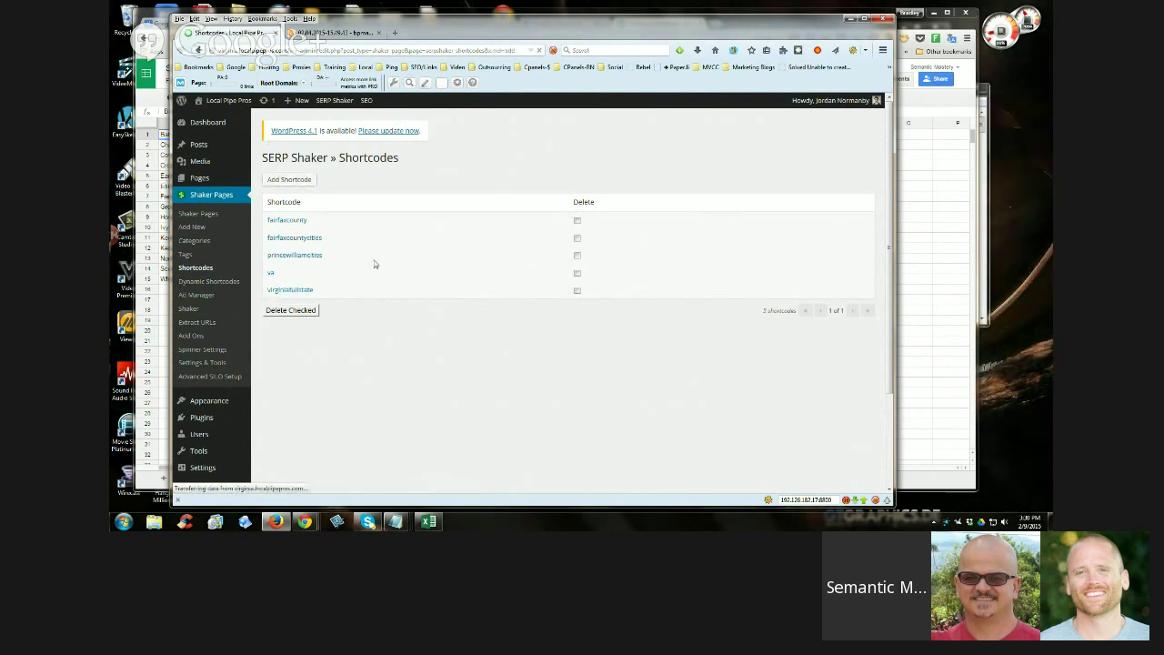
{"action": "left_click", "coordinate": [342, 218]}
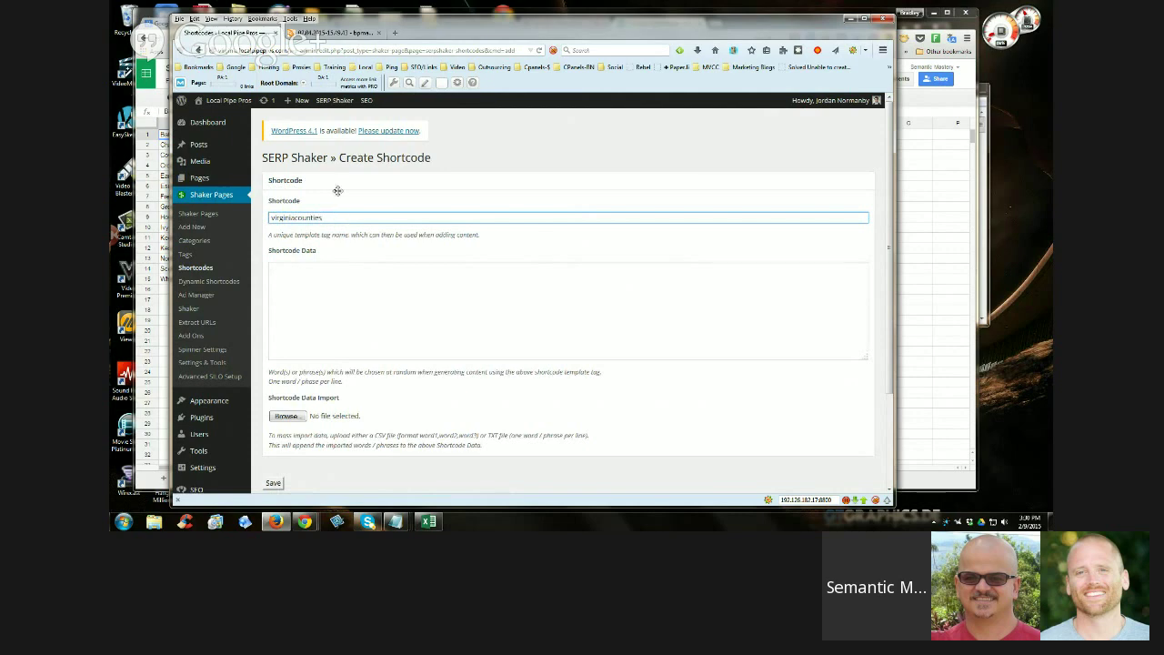
{"action": "left_click", "coordinate": [364, 305]}
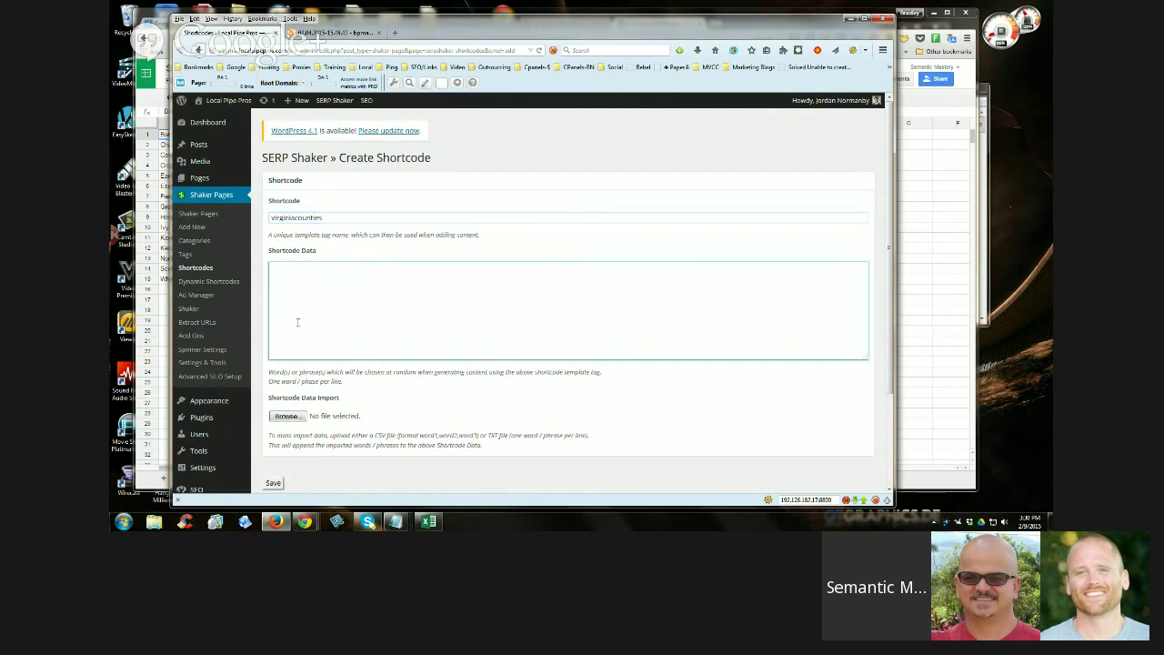
Return to the SS Demo Worksheet, close the duplicate results and review the county list in column C down to York County
{"action": "mouse_move", "coordinate": [306, 521]}
{"action": "left_click", "coordinate": [208, 460]}
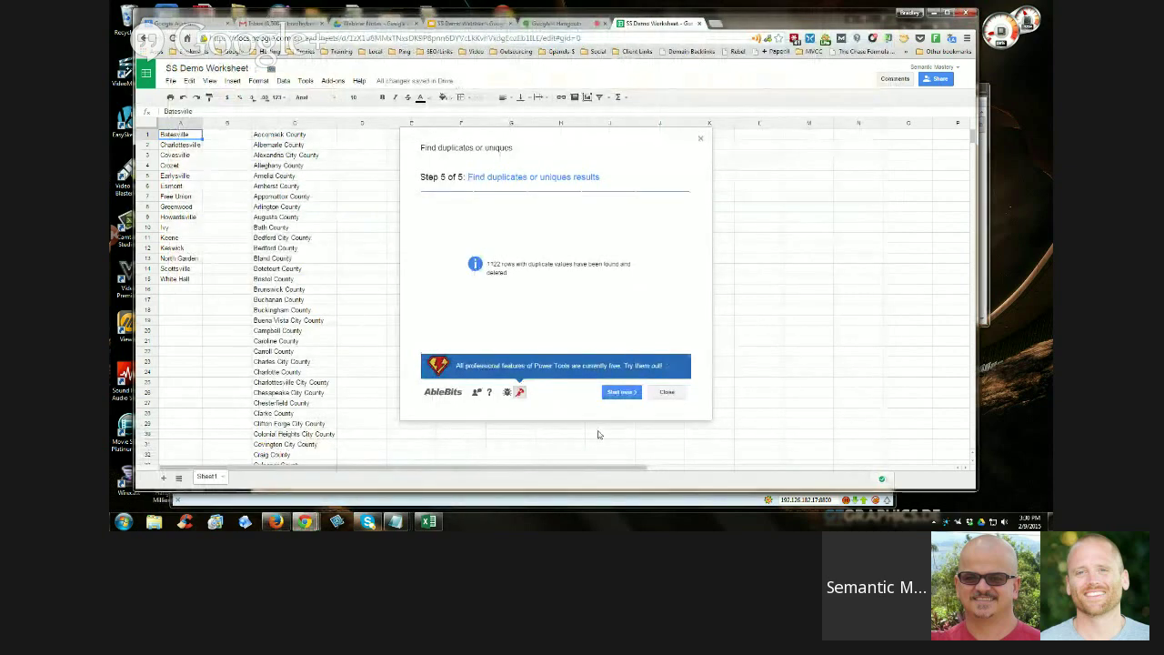
{"action": "left_click", "coordinate": [654, 394]}
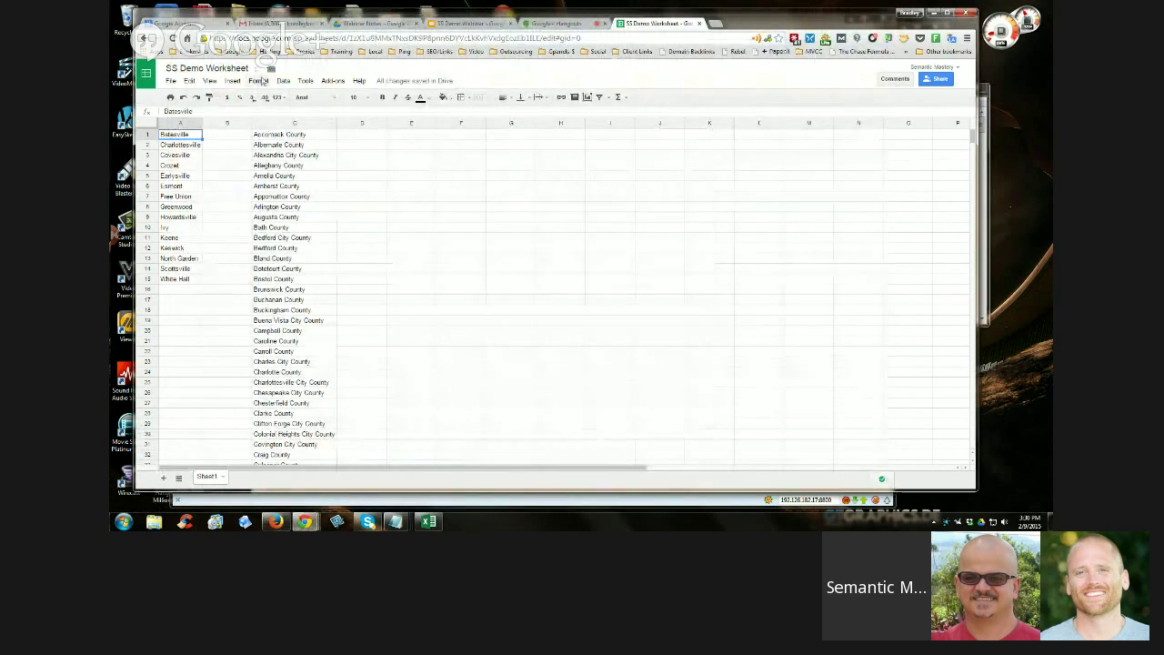
{"action": "left_click", "coordinate": [282, 135]}
{"action": "scroll", "coordinate": [291, 173], "scroll_direction": "down", "scroll_amount": 10}
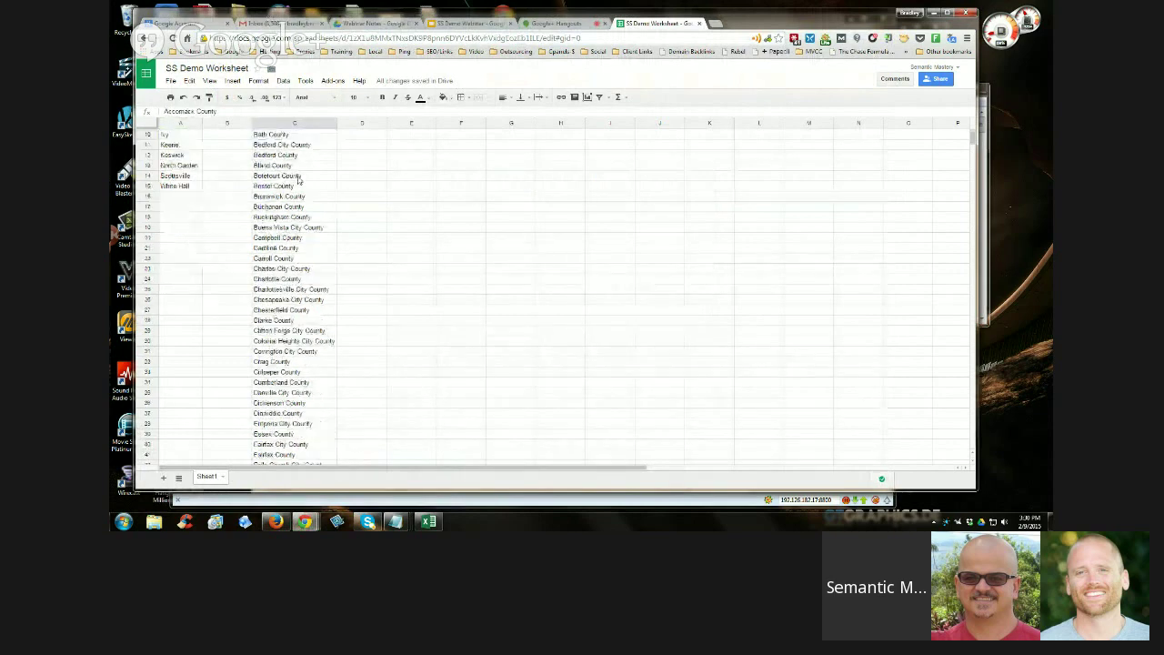
{"action": "scroll", "coordinate": [296, 184], "scroll_direction": "down", "scroll_amount": 15}
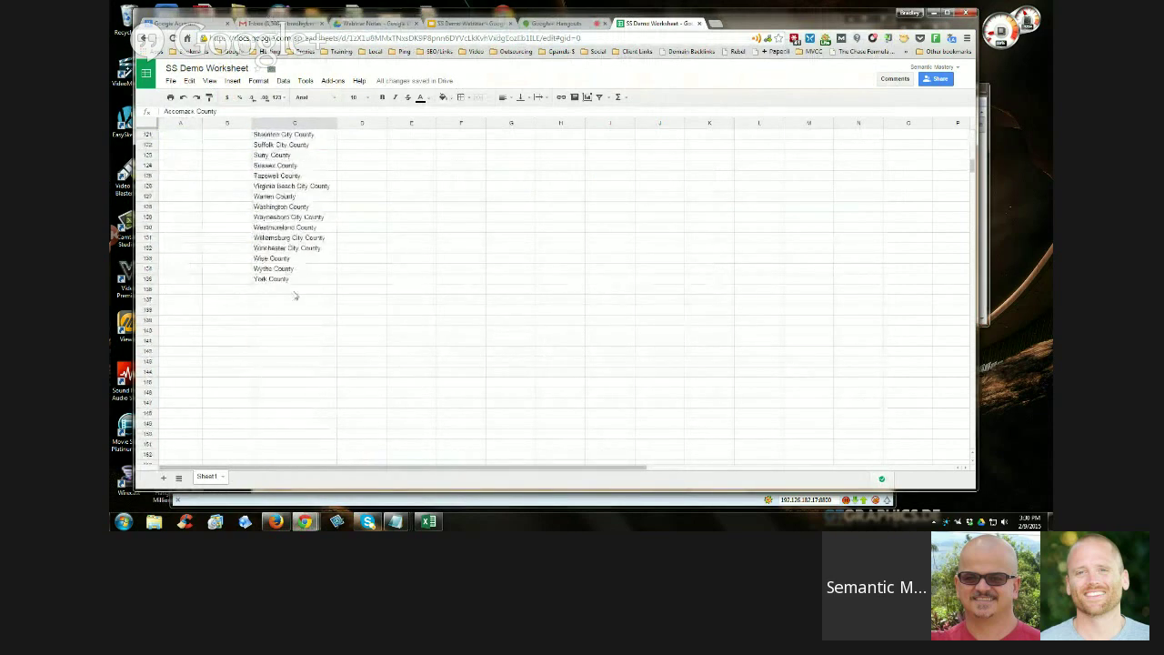
{"action": "scroll", "coordinate": [292, 281], "scroll_direction": "up", "scroll_amount": 20}
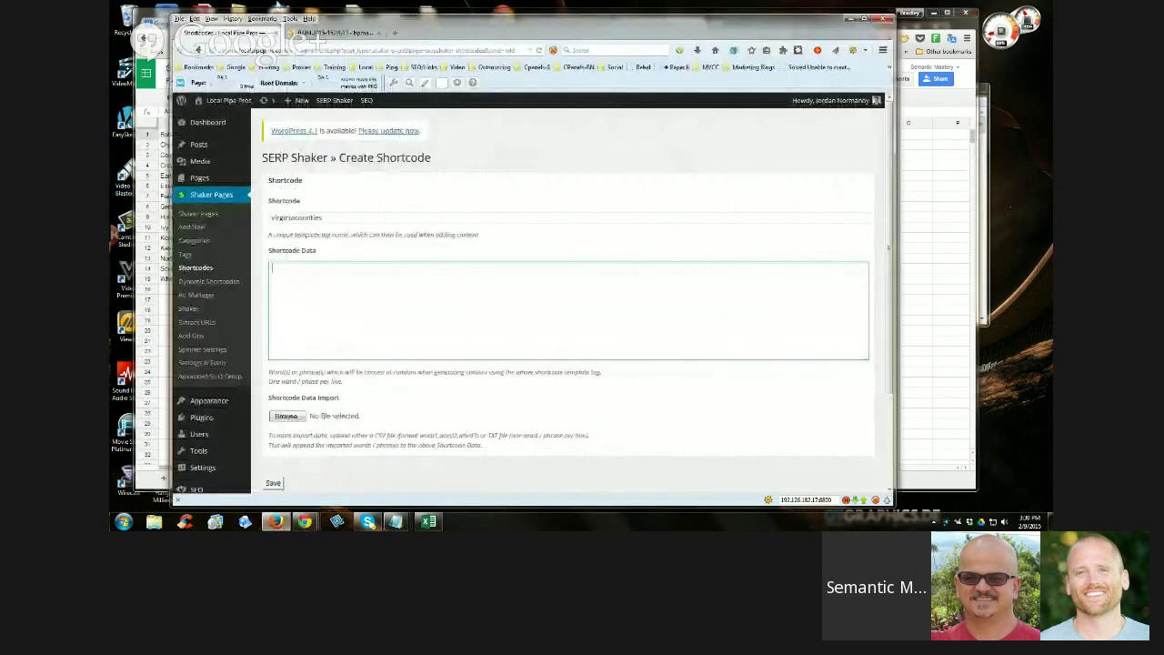
Open the Local Pipe Pros site in a new Firefox tab and check which counties its menu and categories already cover
{"action": "left_click", "coordinate": [275, 521]}
{"action": "right_click", "coordinate": [213, 109]}
{"action": "left_click", "coordinate": [255, 116]}
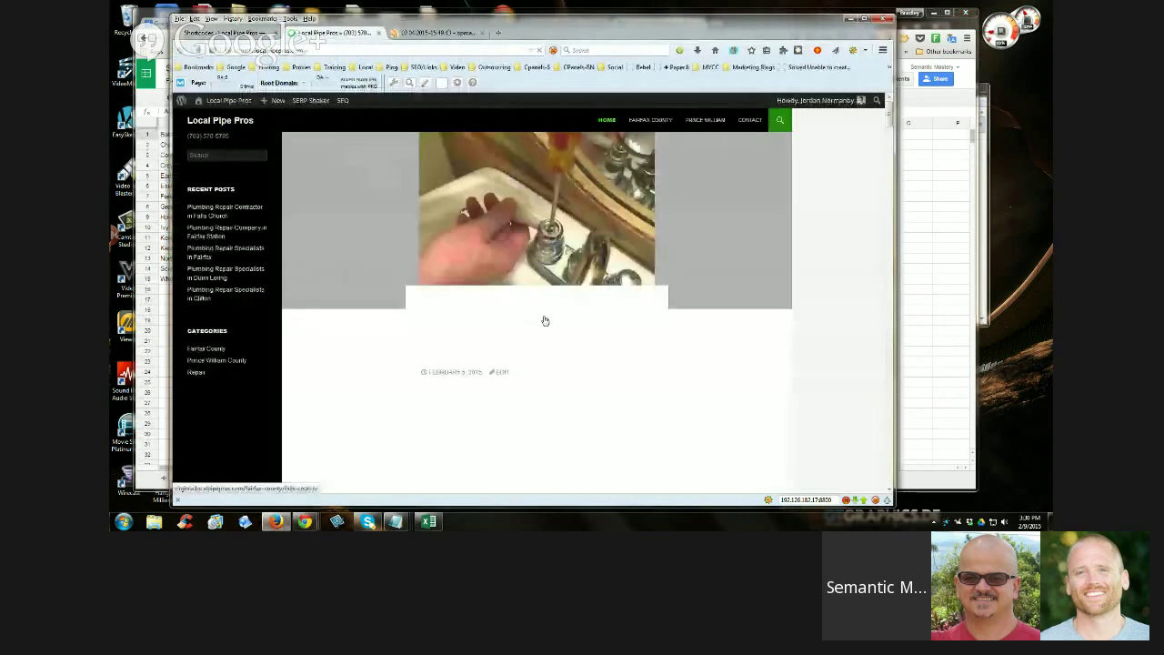
{"action": "scroll", "coordinate": [227, 363], "scroll_direction": "down", "scroll_amount": 1}
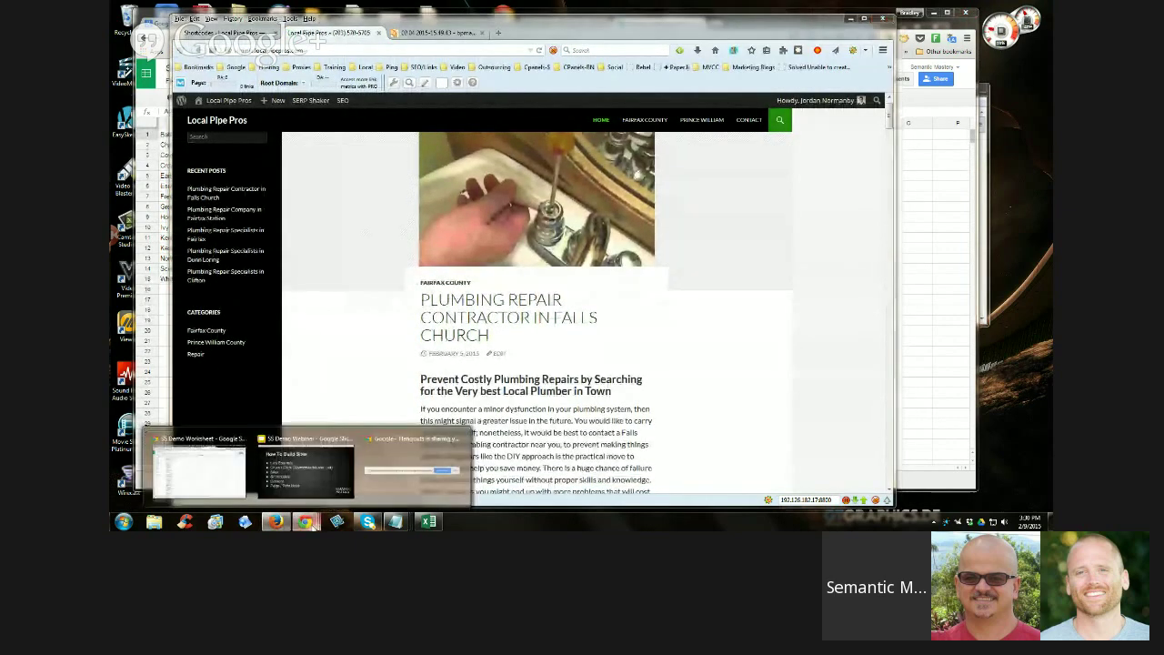
Return to the SS Demo Worksheet and delete the Fairfax County row from the county list
{"action": "left_click", "coordinate": [319, 469]}
{"action": "scroll", "coordinate": [349, 320], "scroll_direction": "down", "scroll_amount": 9}
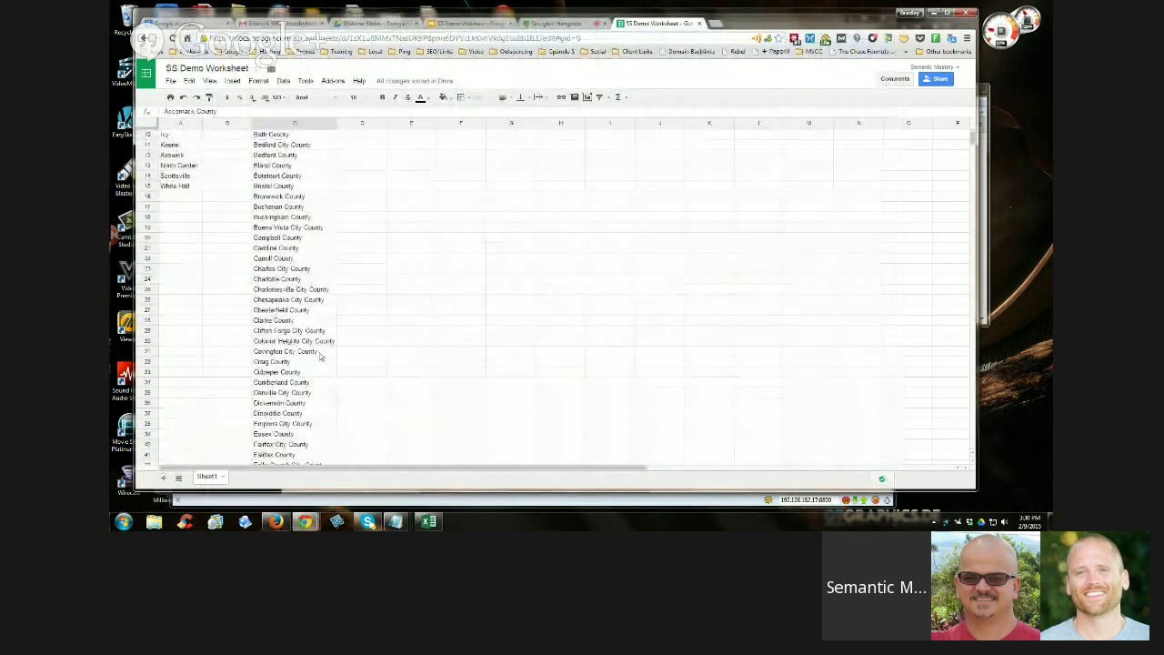
{"action": "left_click", "coordinate": [282, 269]}
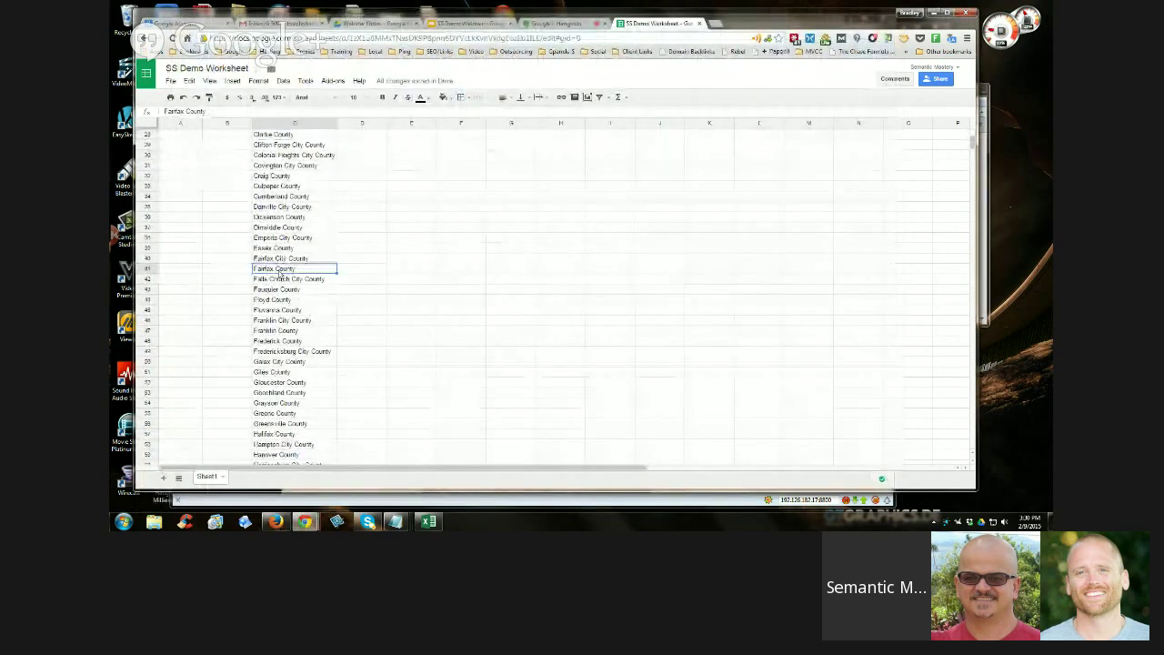
{"action": "left_click", "coordinate": [150, 269]}
{"action": "right_click", "coordinate": [150, 270]}
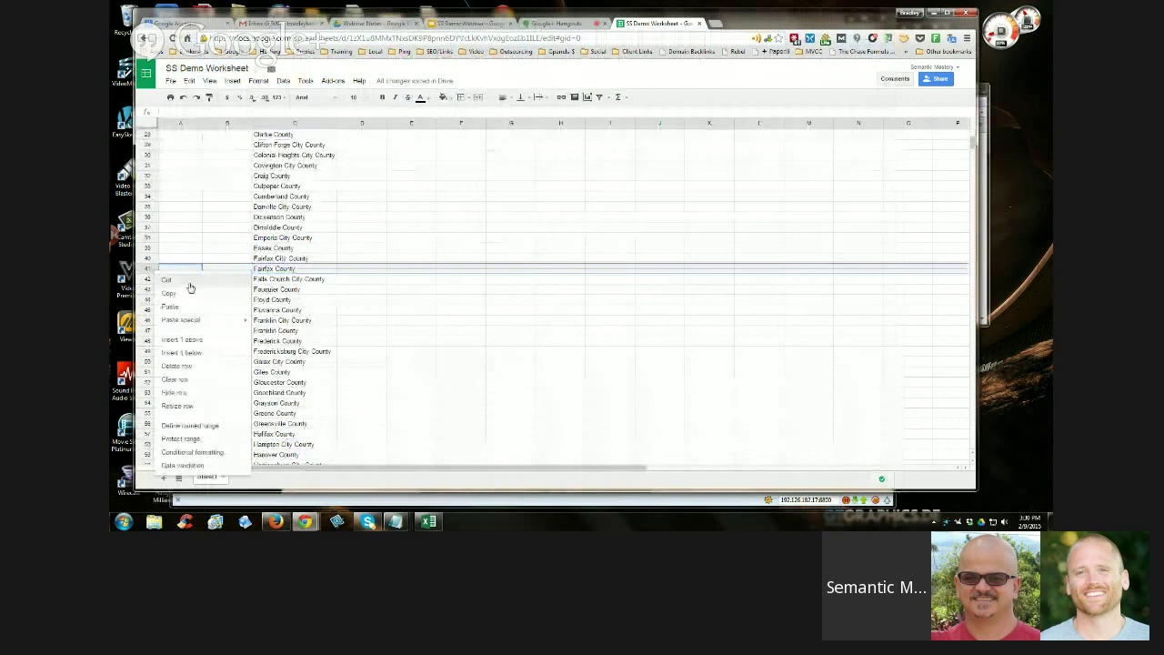
{"action": "left_click", "coordinate": [197, 367]}
Delete the Prince William County row from the county list
{"action": "scroll", "coordinate": [315, 349], "scroll_direction": "down", "scroll_amount": 2}
{"action": "scroll", "coordinate": [315, 348], "scroll_direction": "down", "scroll_amount": 19}
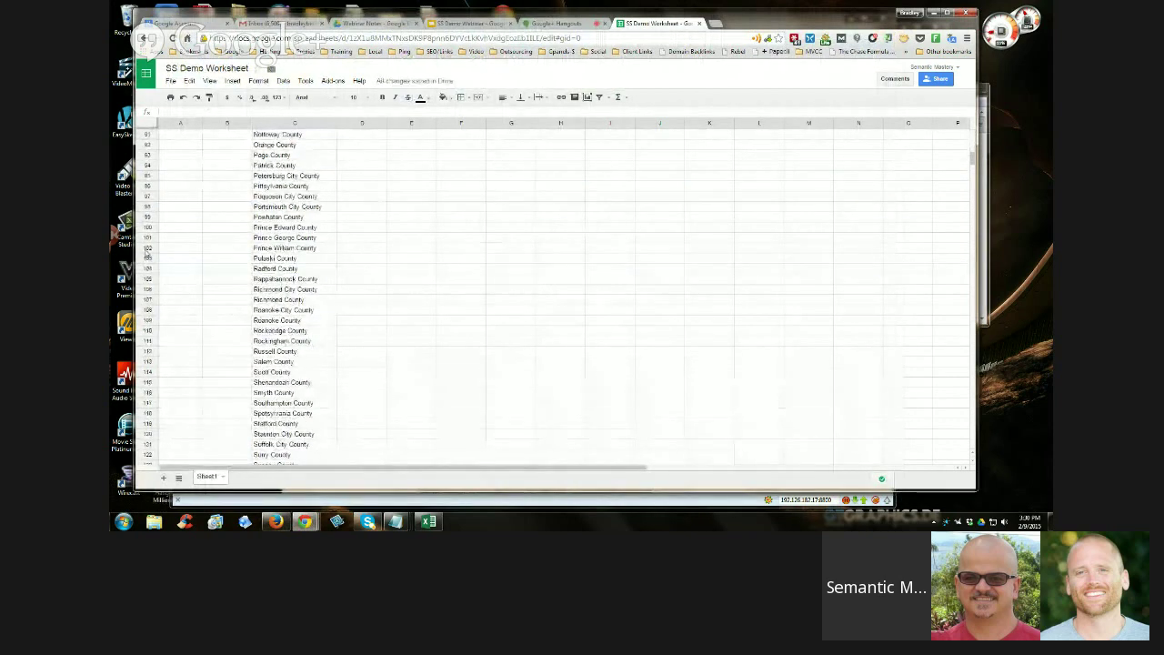
{"action": "right_click", "coordinate": [147, 249]}
{"action": "left_click", "coordinate": [191, 338]}
{"action": "left_click", "coordinate": [389, 342]}
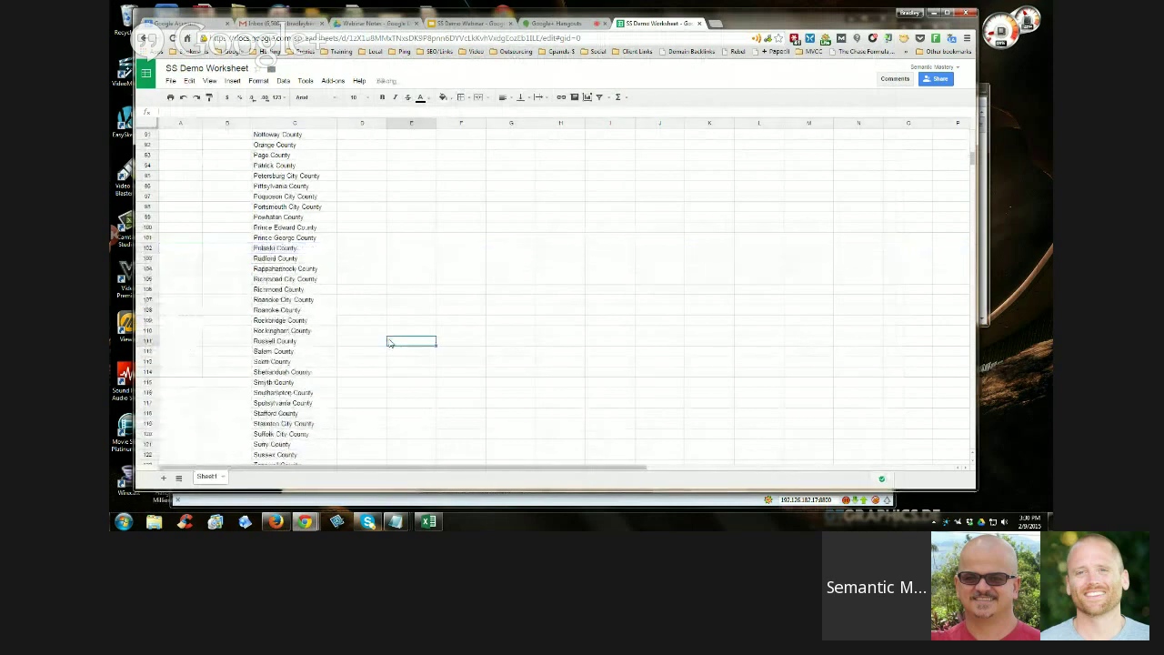
Copy the county list in column C from Accomack County through York County
{"action": "scroll", "coordinate": [389, 342], "scroll_direction": "up", "scroll_amount": 20}
{"action": "left_click", "coordinate": [313, 138]}
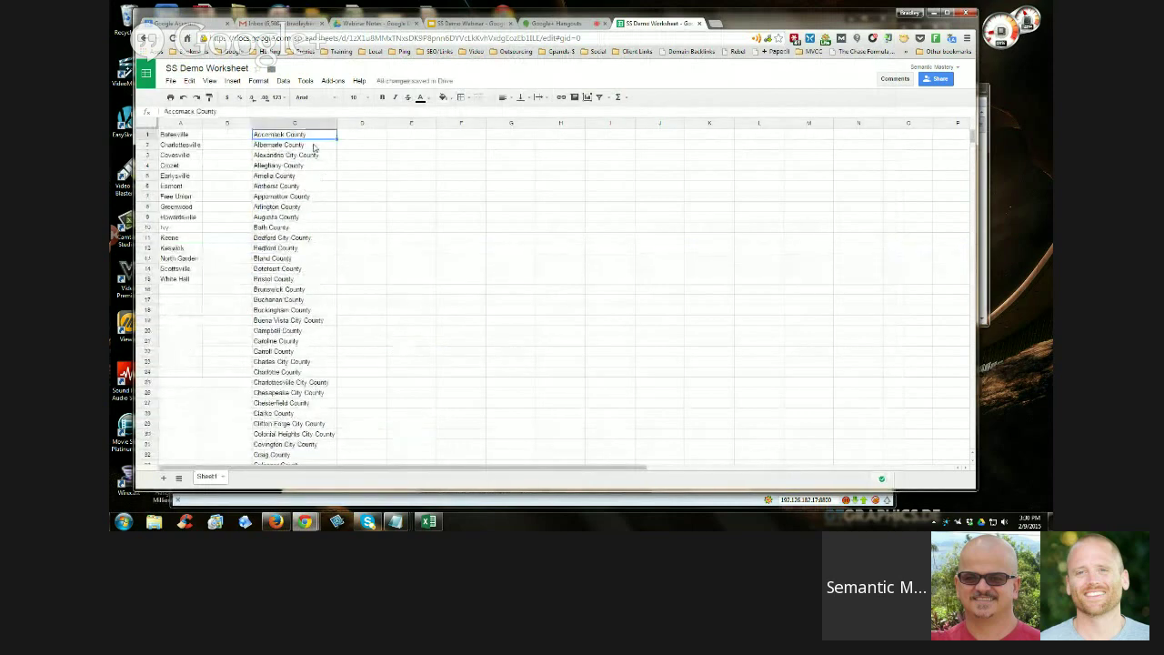
{"action": "scroll", "coordinate": [314, 148], "scroll_direction": "down", "scroll_amount": 20}
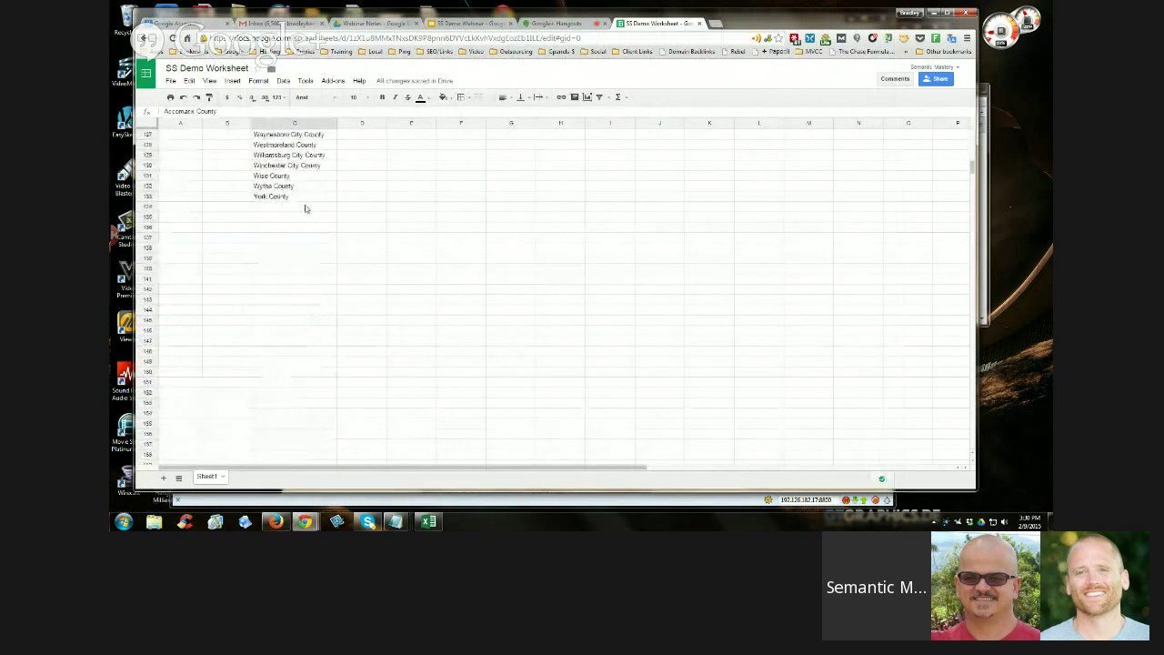
{"action": "left_click", "coordinate": [306, 199], "text": "shift"}
{"action": "right_click", "coordinate": [306, 200]}
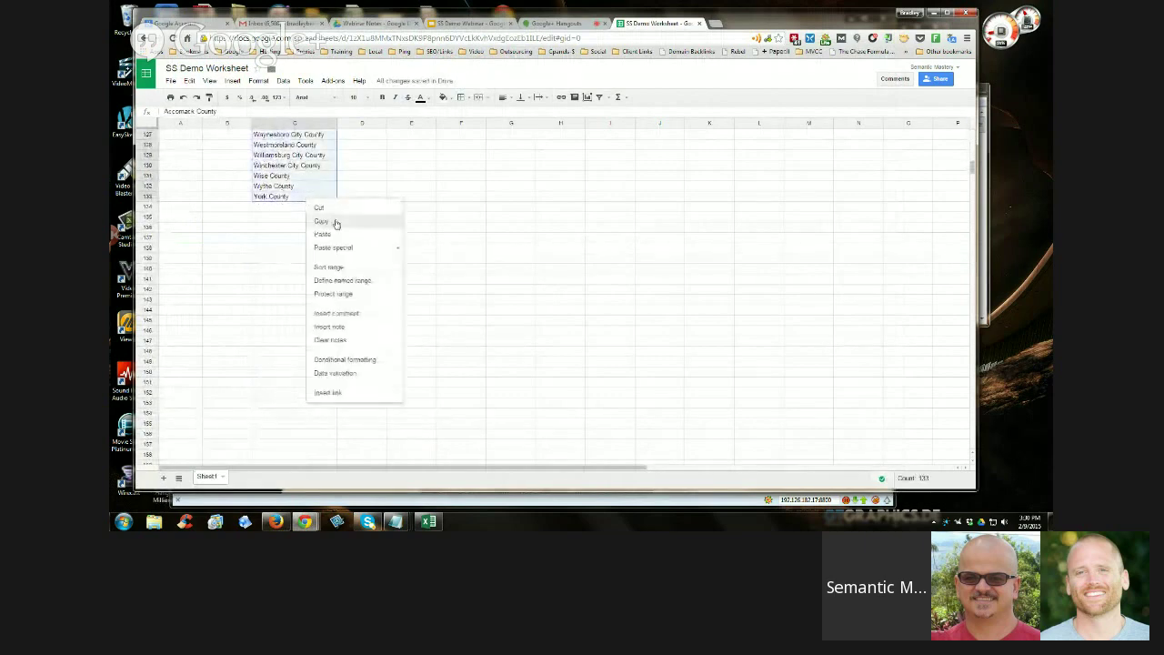
{"action": "left_click", "coordinate": [335, 223]}
Switch to the Create Shortcode page in Firefox, paste the counties as the virginiacounties shortcode data and save the shortcode
{"action": "left_click", "coordinate": [275, 521]}
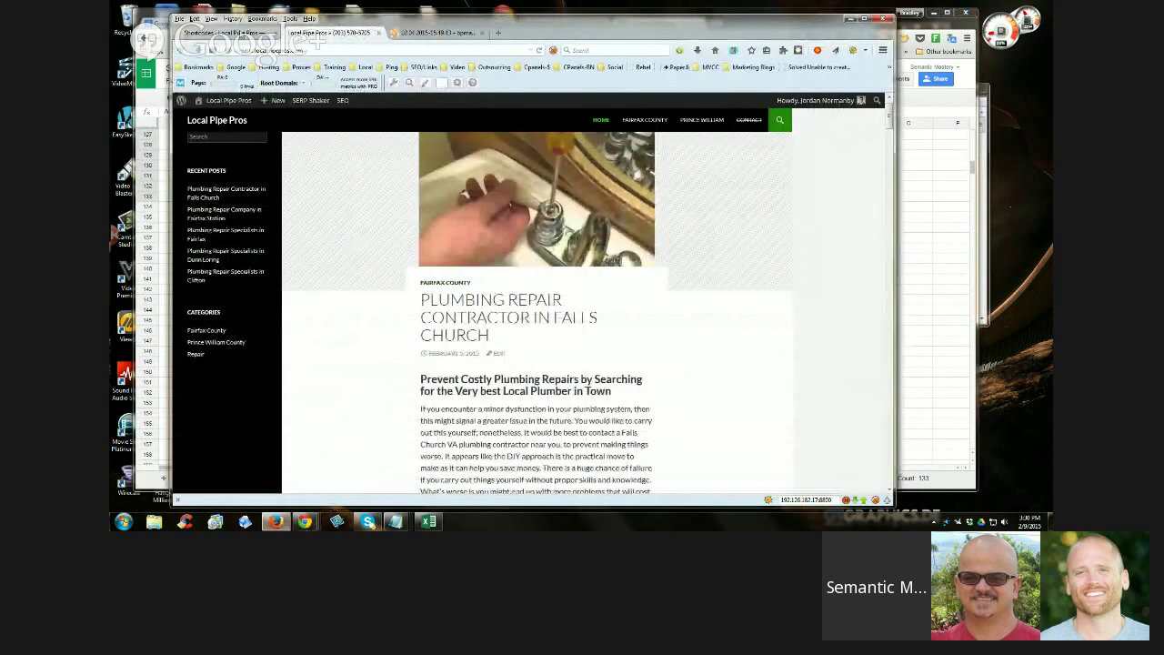
{"action": "left_click", "coordinate": [223, 33]}
{"action": "right_click", "coordinate": [297, 283]}
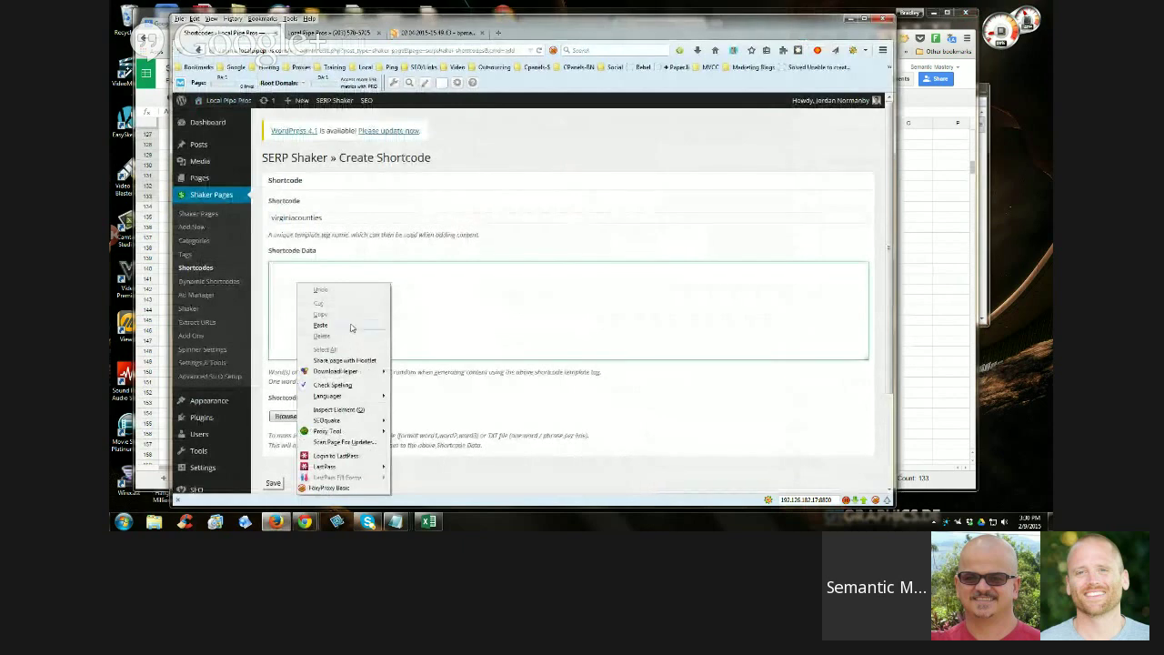
{"action": "left_click", "coordinate": [351, 328]}
{"action": "scroll", "coordinate": [467, 337], "scroll_direction": "down", "scroll_amount": 1}
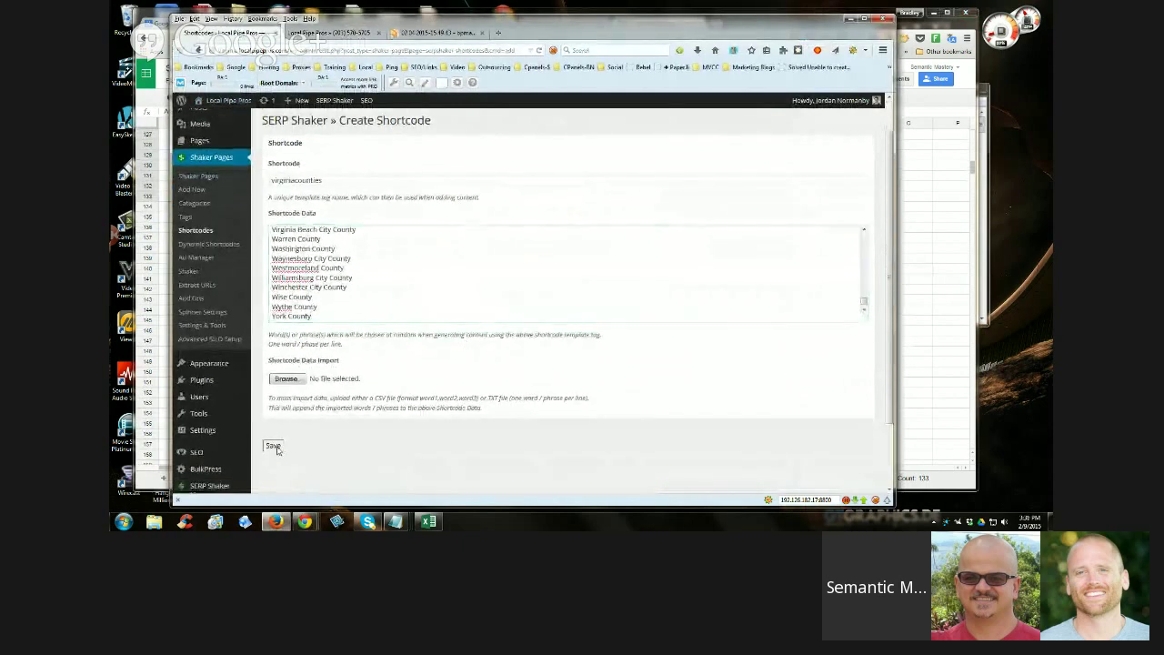
{"action": "left_click", "coordinate": [273, 446]}
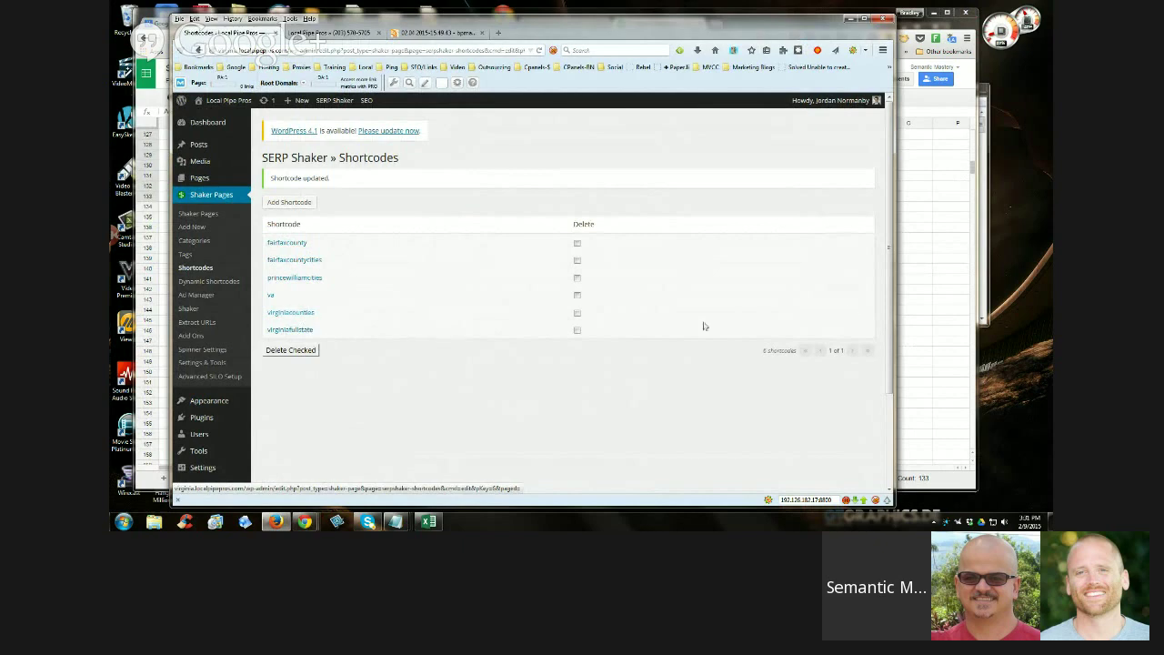
{"action": "left_click", "coordinate": [935, 300]}
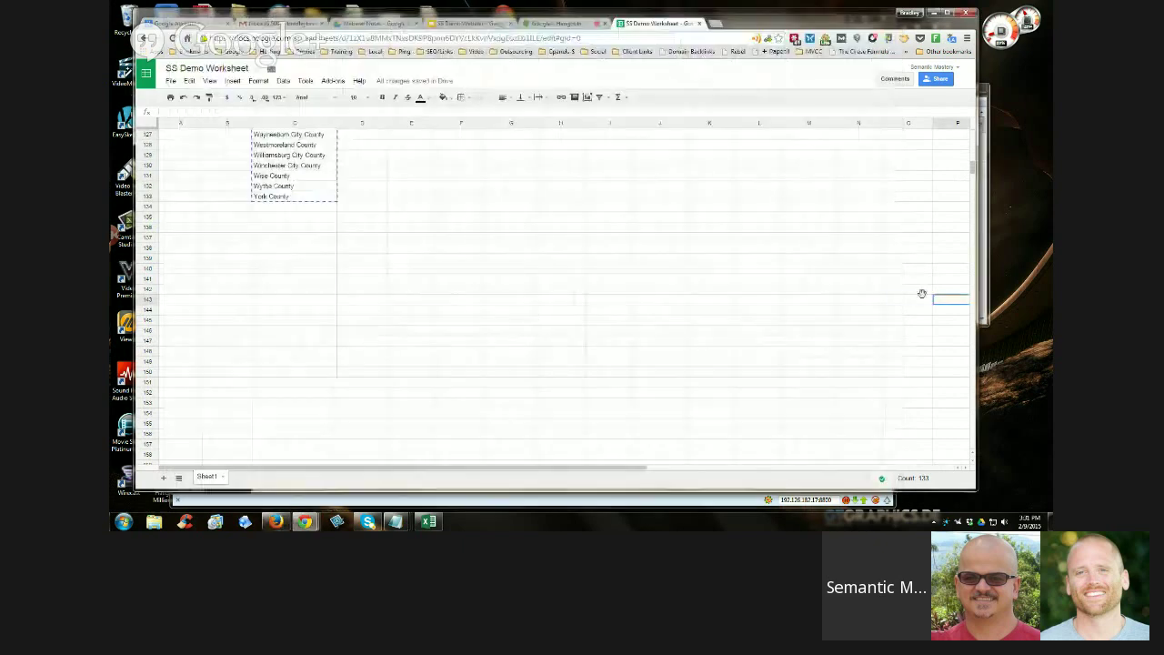
{"action": "left_click", "coordinate": [266, 197]}
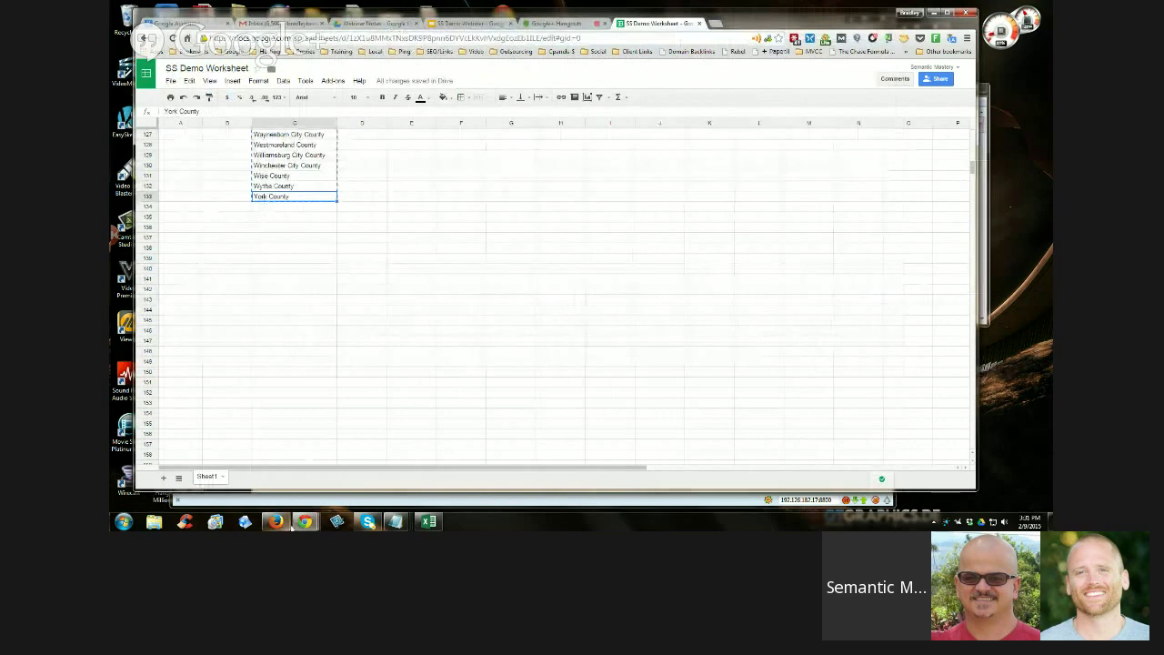
{"action": "left_click", "coordinate": [280, 523]}
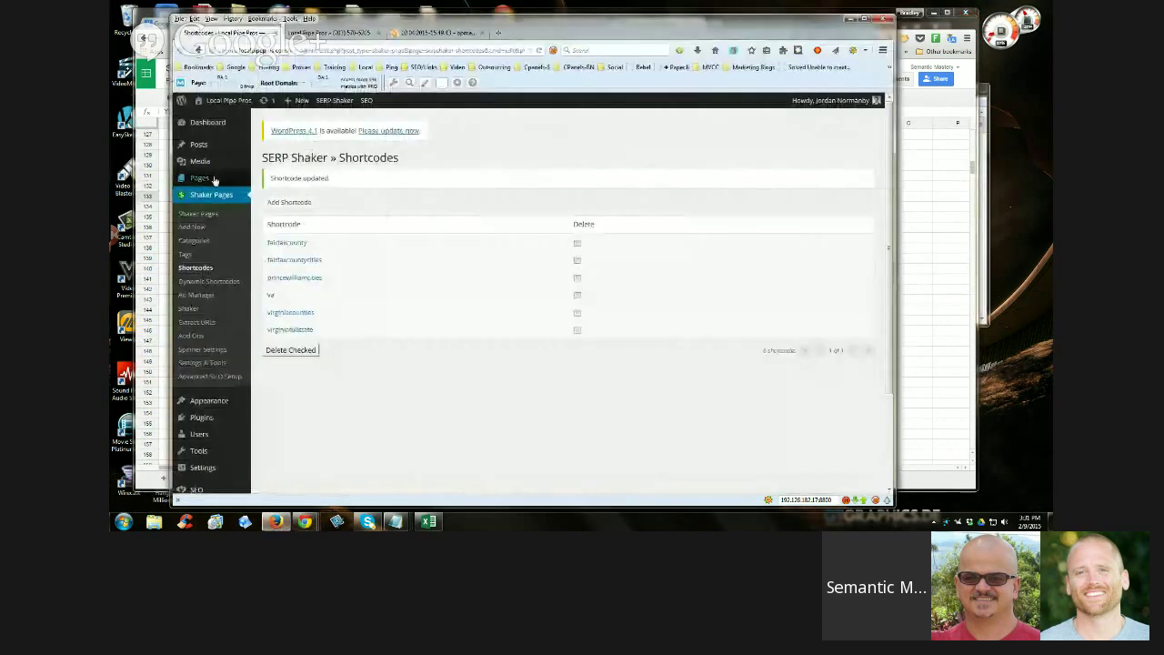
Create a new WordPress page and title it {virginiacounties}
{"action": "mouse_move", "coordinate": [214, 179]}
{"action": "left_click", "coordinate": [275, 195]}
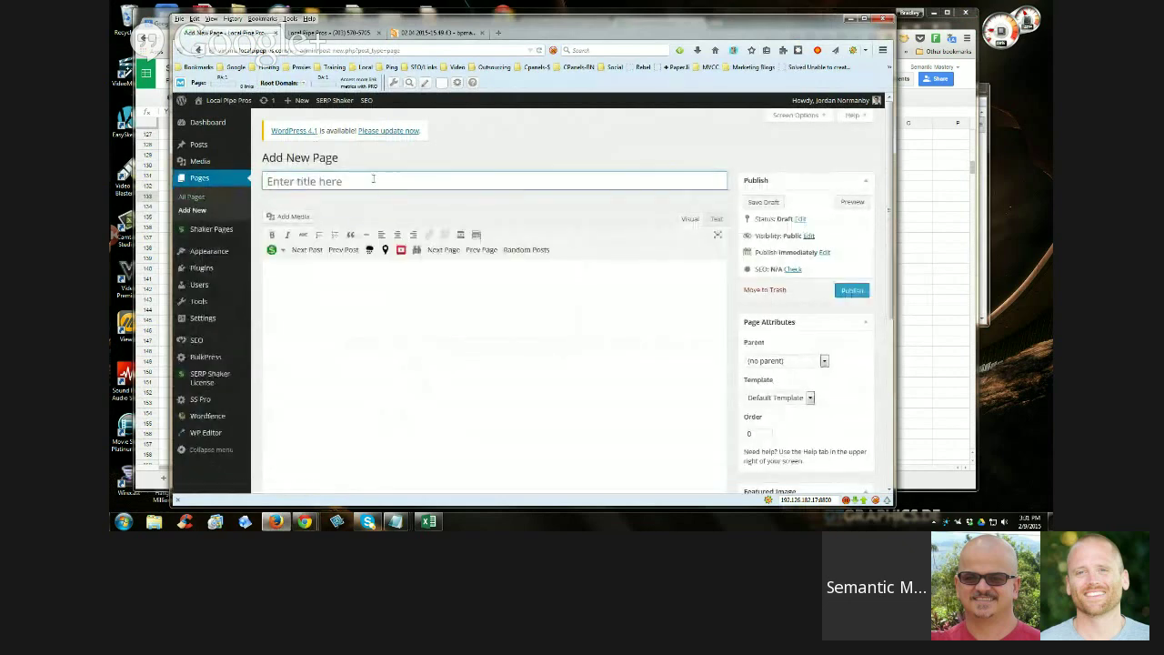
{"action": "left_click", "coordinate": [373, 178]}
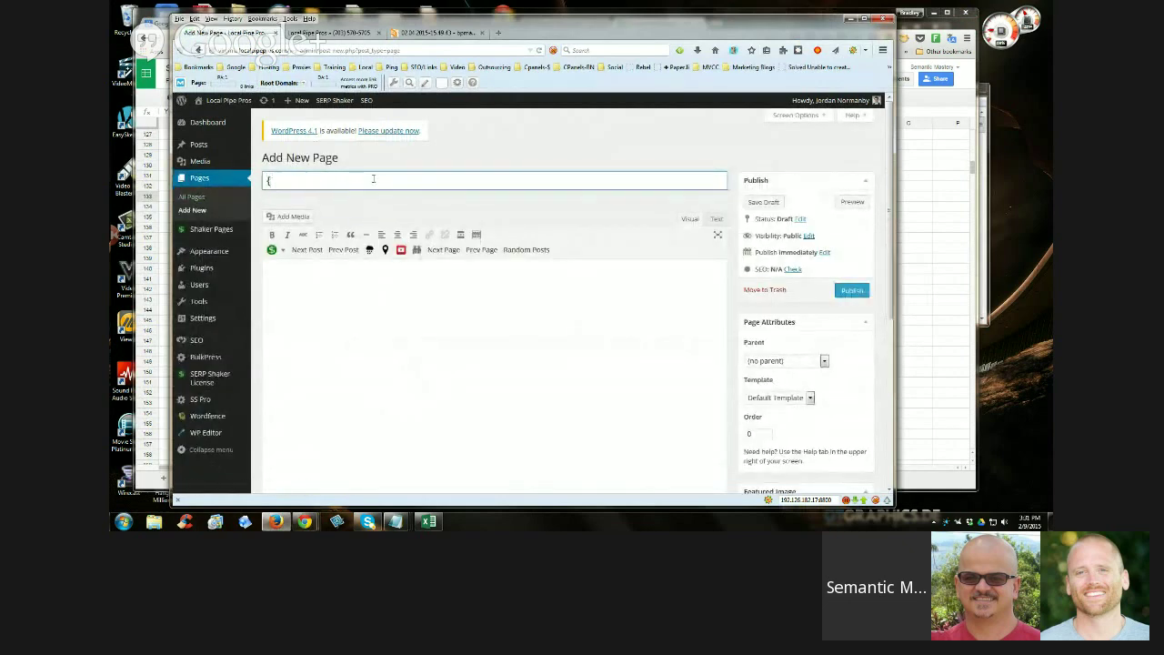
{"action": "type", "text": "{"}
{"action": "double_click", "coordinate": [274, 181]}
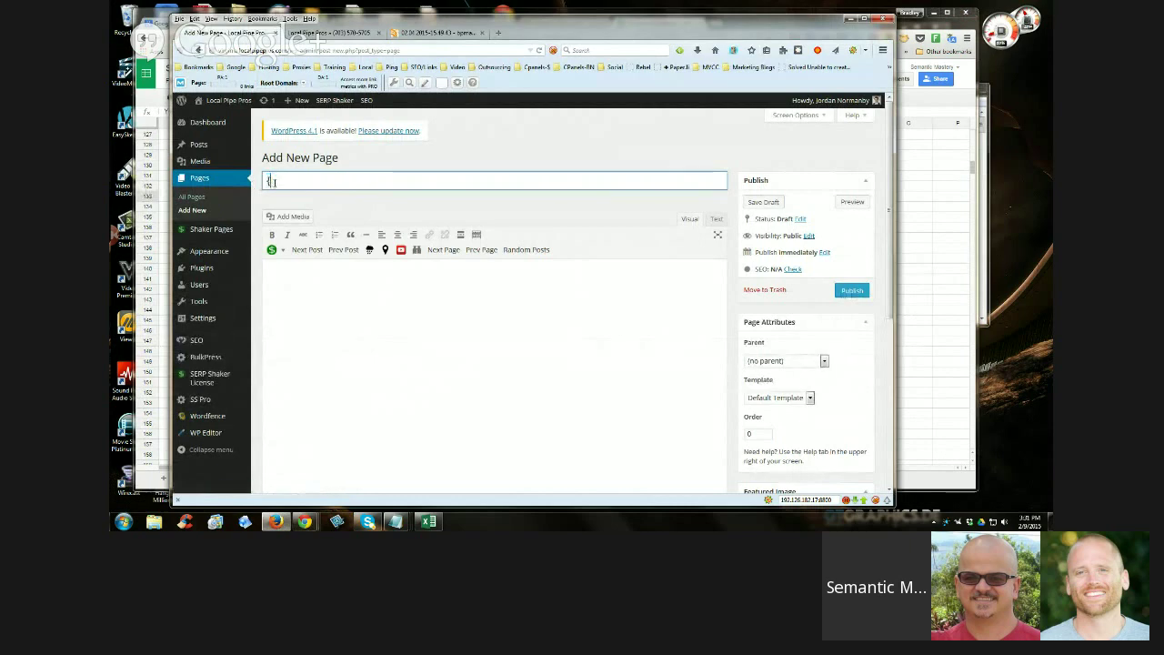
{"action": "type", "text": "virginiaco"}
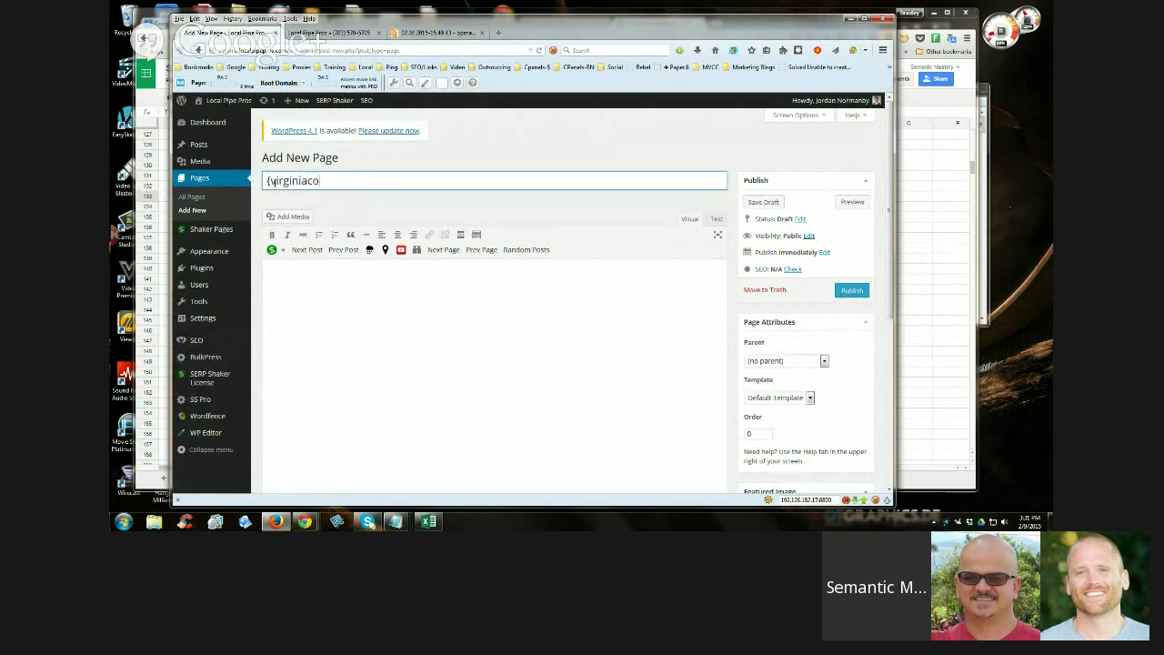
{"action": "type", "text": "unties"}
{"action": "left_click_drag", "start_coordinate": [372, 183], "coordinate": [265, 182]}
Write the page's body text as "We provide plumbing repair services in the following Virginia counties:"
{"action": "left_click", "coordinate": [438, 346]}
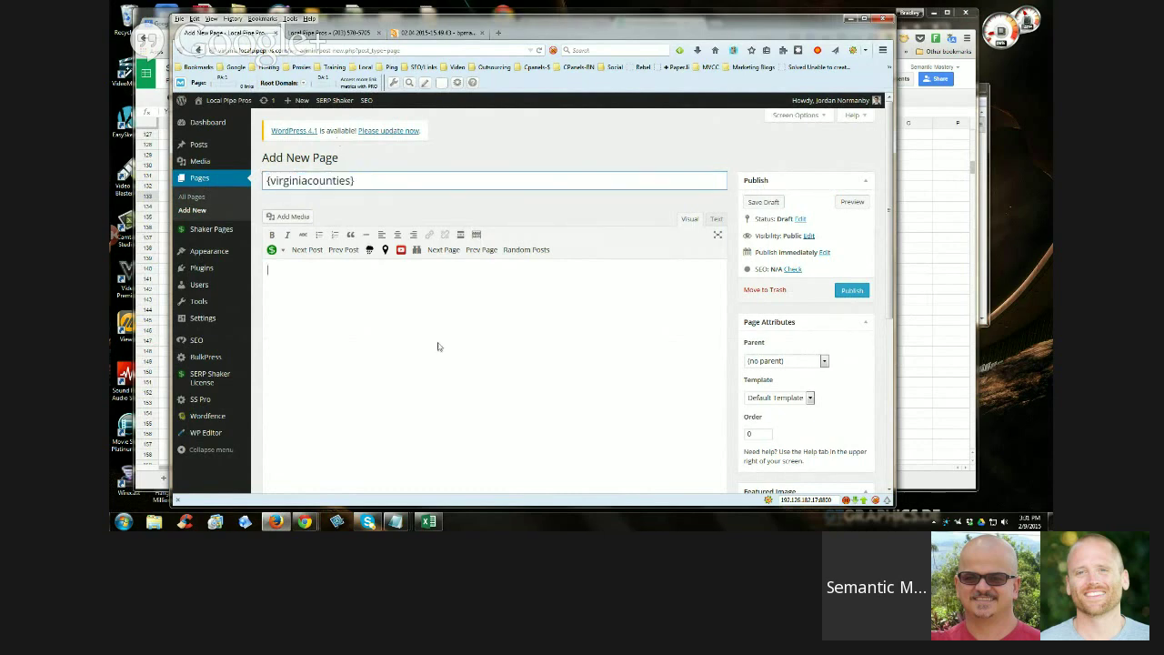
{"action": "type", "text": "W"}
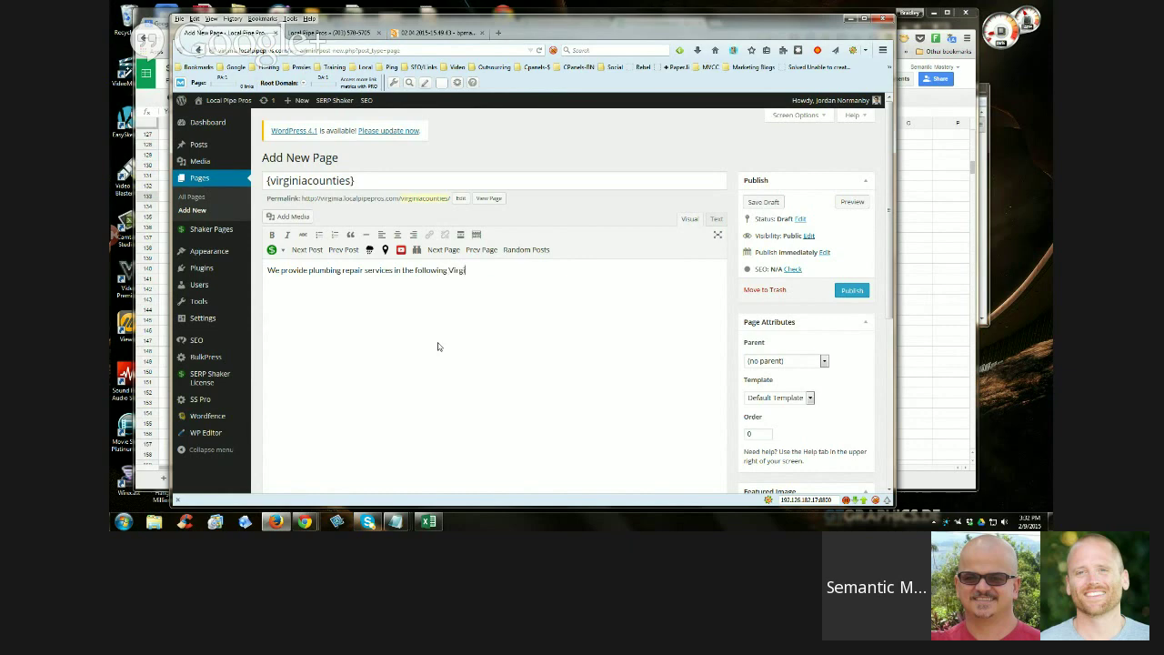
{"action": "type", "text": "ies:"}
{"action": "scroll", "coordinate": [778, 308], "scroll_direction": "down", "scroll_amount": 2}
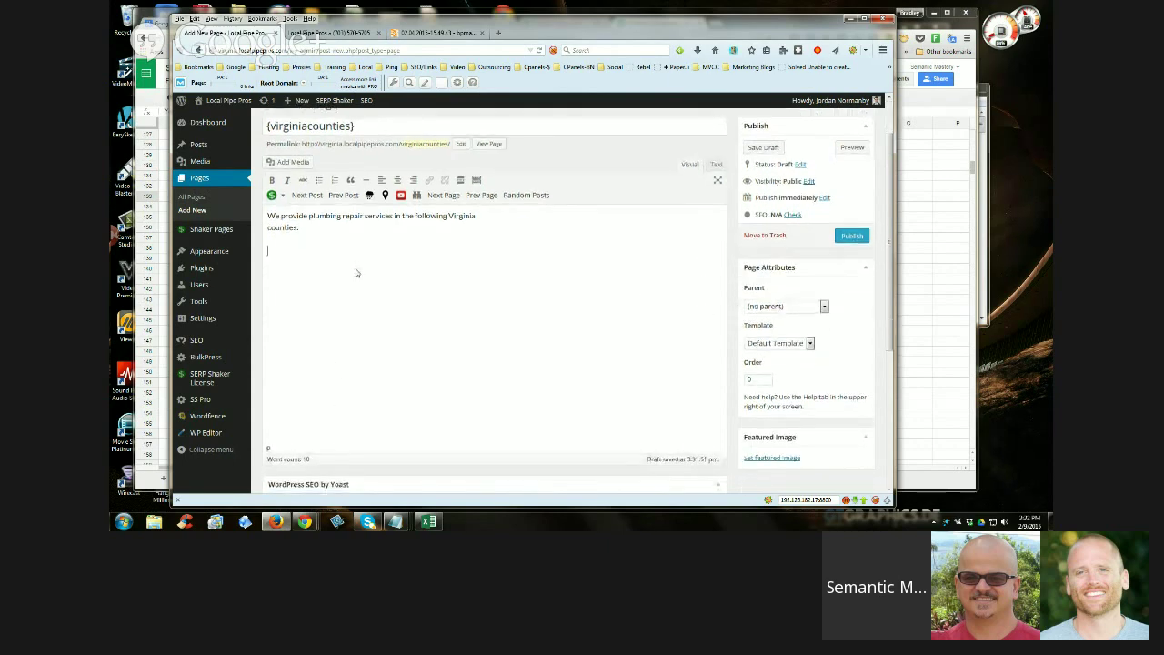
{"action": "scroll", "coordinate": [355, 270], "scroll_direction": "up", "scroll_amount": 2}
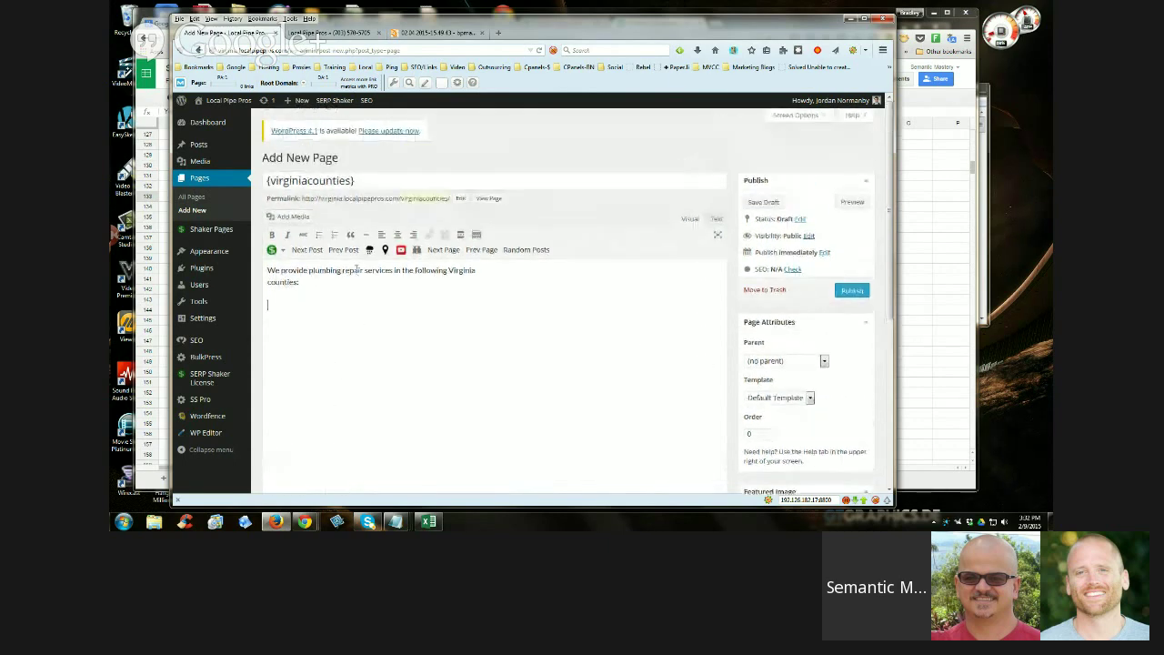
Cut the {virginiacounties} title from the page and paste it into a new Notepad document
{"action": "left_click", "coordinate": [385, 179]}
{"action": "triple_click", "coordinate": [295, 179]}
{"action": "right_click", "coordinate": [295, 179]}
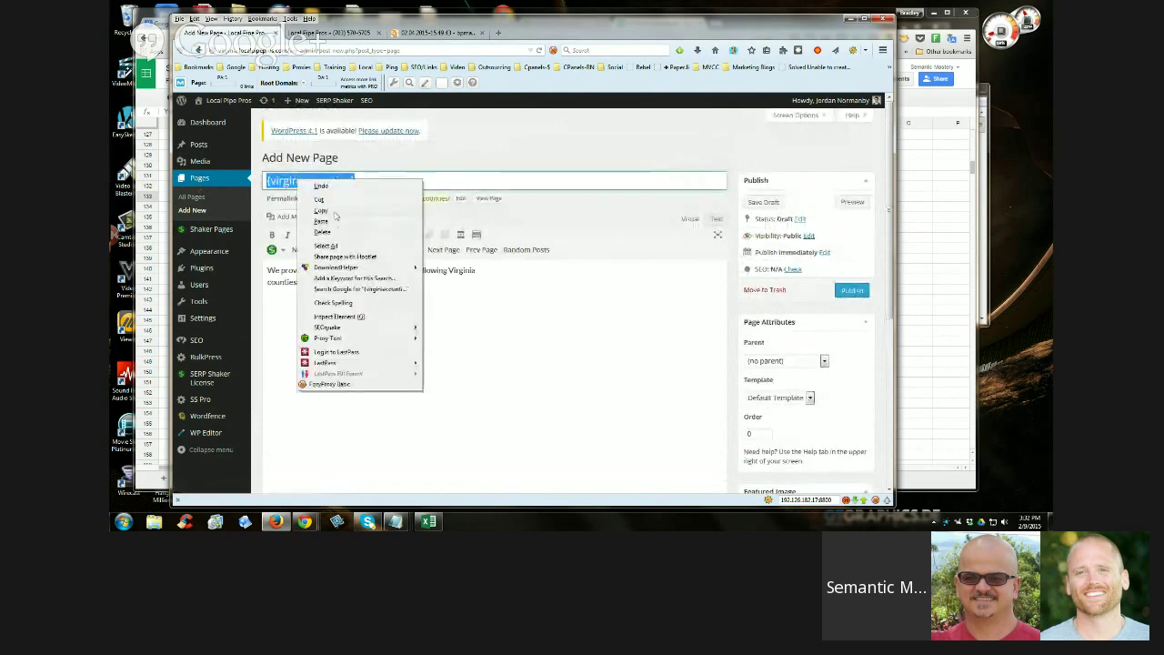
{"action": "left_click", "coordinate": [336, 217]}
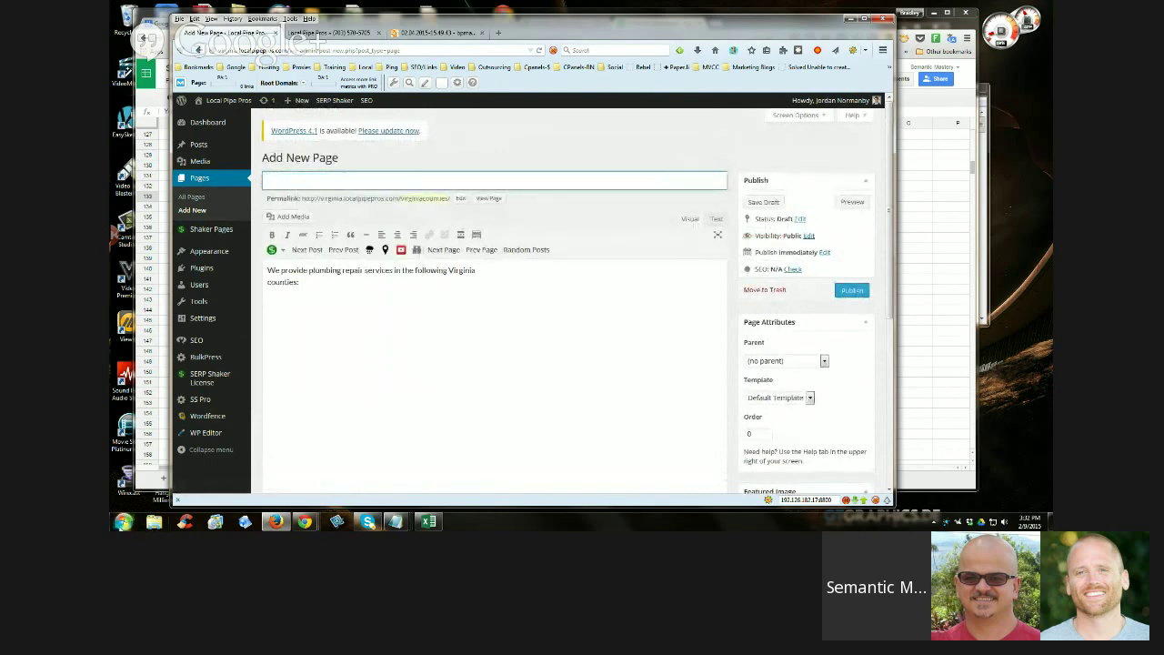
{"action": "left_click", "coordinate": [123, 522]}
{"action": "left_click", "coordinate": [185, 102]}
{"action": "right_click", "coordinate": [577, 115]}
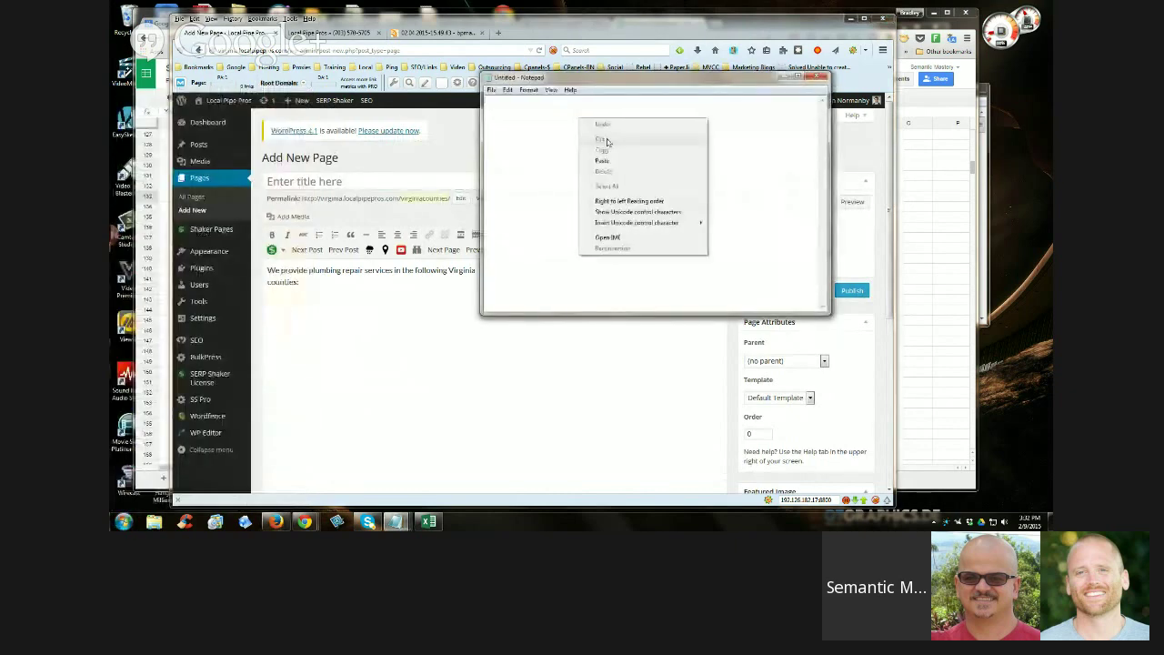
{"action": "left_click", "coordinate": [601, 164]}
Cut the plumbing services sentence from the page body and paste it below {virginiacounties} in Notepad
{"action": "left_click", "coordinate": [372, 289]}
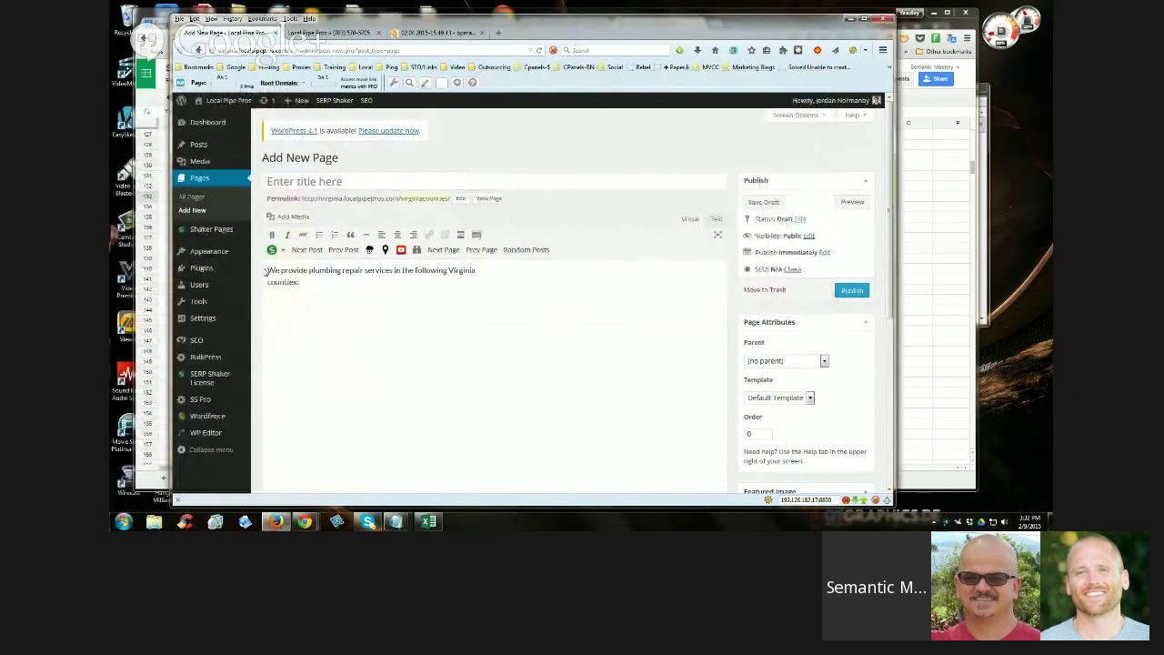
{"action": "left_click_drag", "start_coordinate": [267, 270], "coordinate": [302, 284]}
{"action": "right_click", "coordinate": [307, 268]}
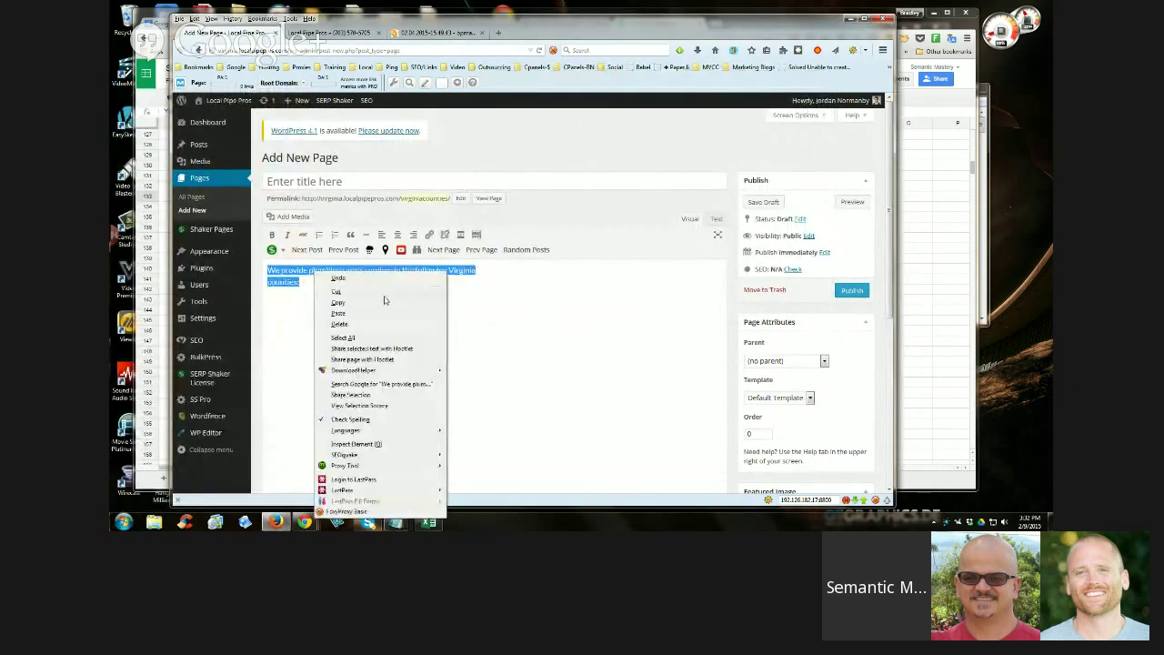
{"action": "left_click", "coordinate": [361, 294]}
{"action": "mouse_move", "coordinate": [395, 521]}
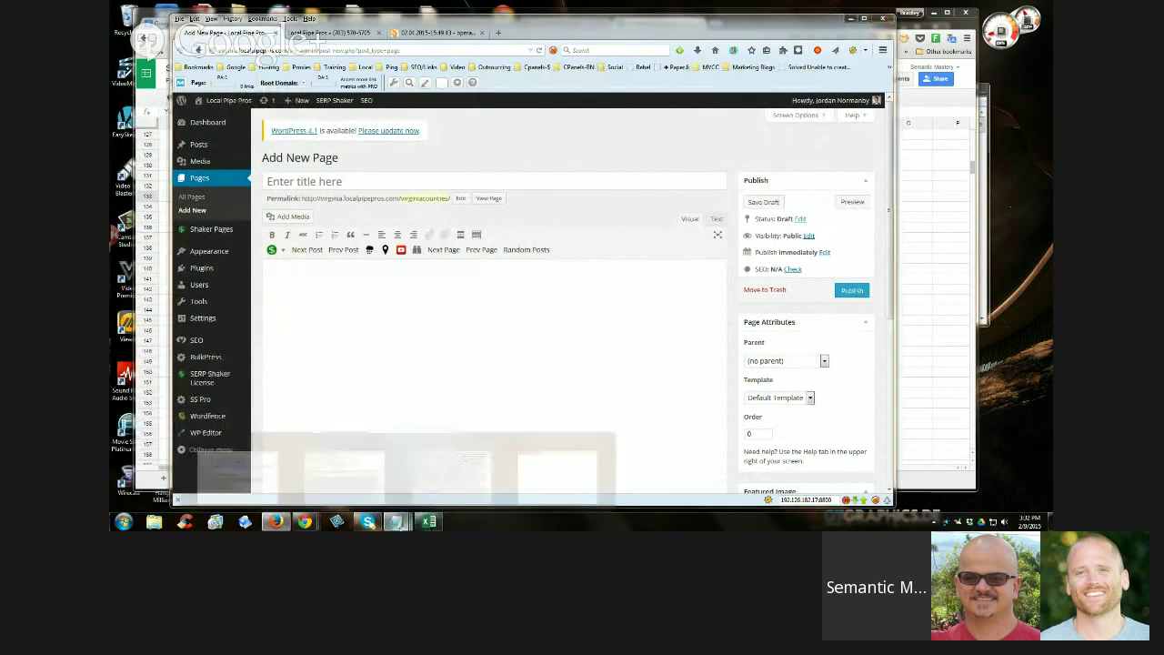
{"action": "left_click", "coordinate": [555, 469]}
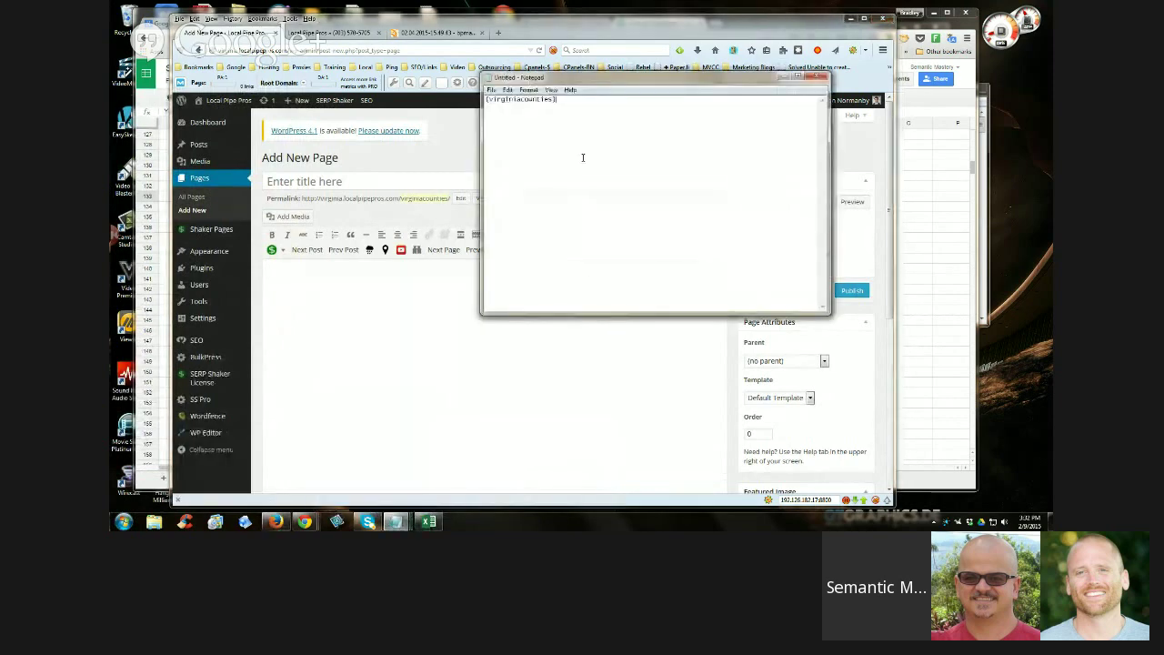
{"action": "left_click", "coordinate": [583, 158]}
{"action": "key", "text": "Return"}
{"action": "key", "text": "ctrl+v"}
Leave the unsaved page for a new Shaker Page and paste the plumbing services sentence into its body
{"action": "mouse_move", "coordinate": [205, 233]}
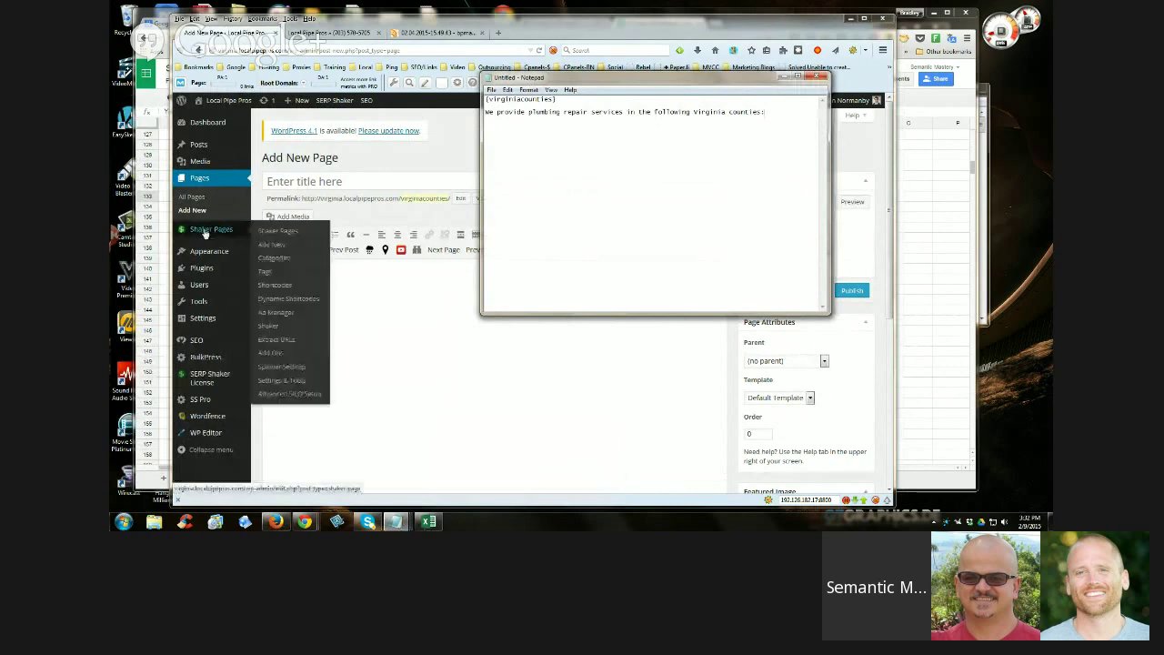
{"action": "left_click", "coordinate": [307, 245]}
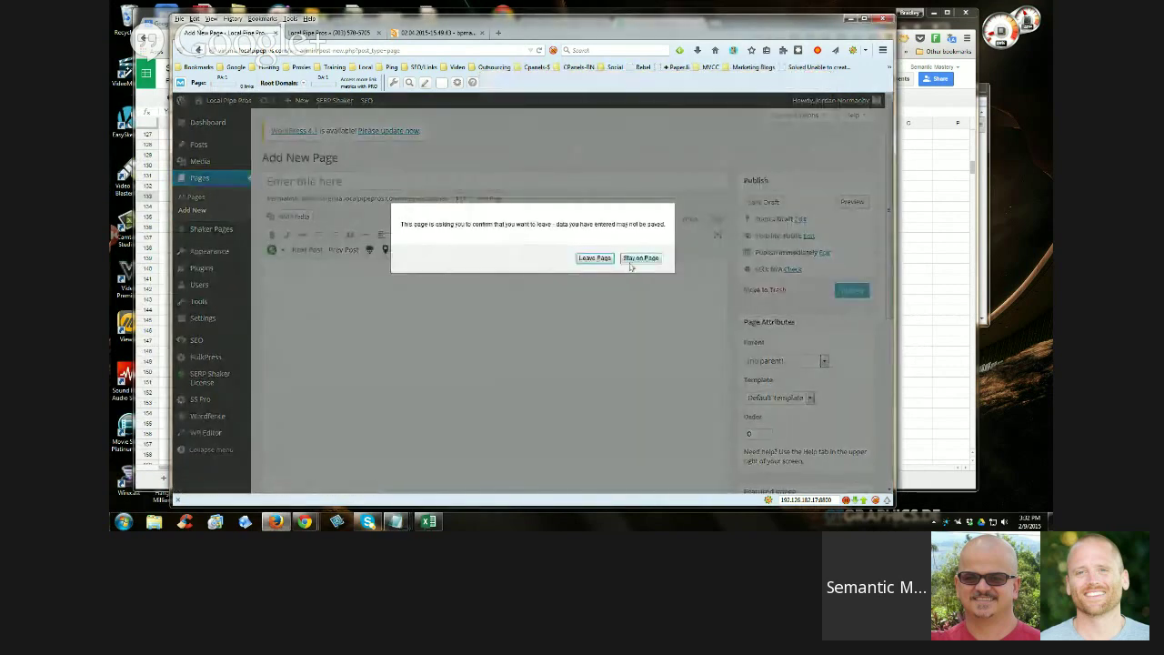
{"action": "left_click", "coordinate": [595, 259]}
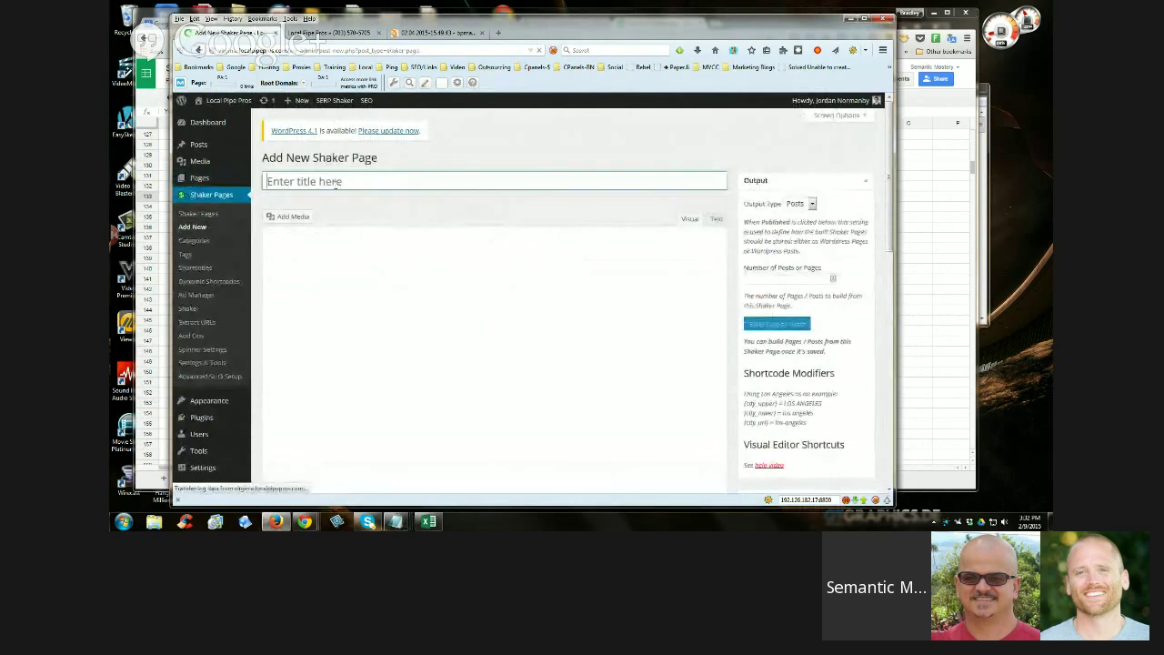
{"action": "right_click", "coordinate": [335, 185]}
{"action": "left_click", "coordinate": [294, 268]}
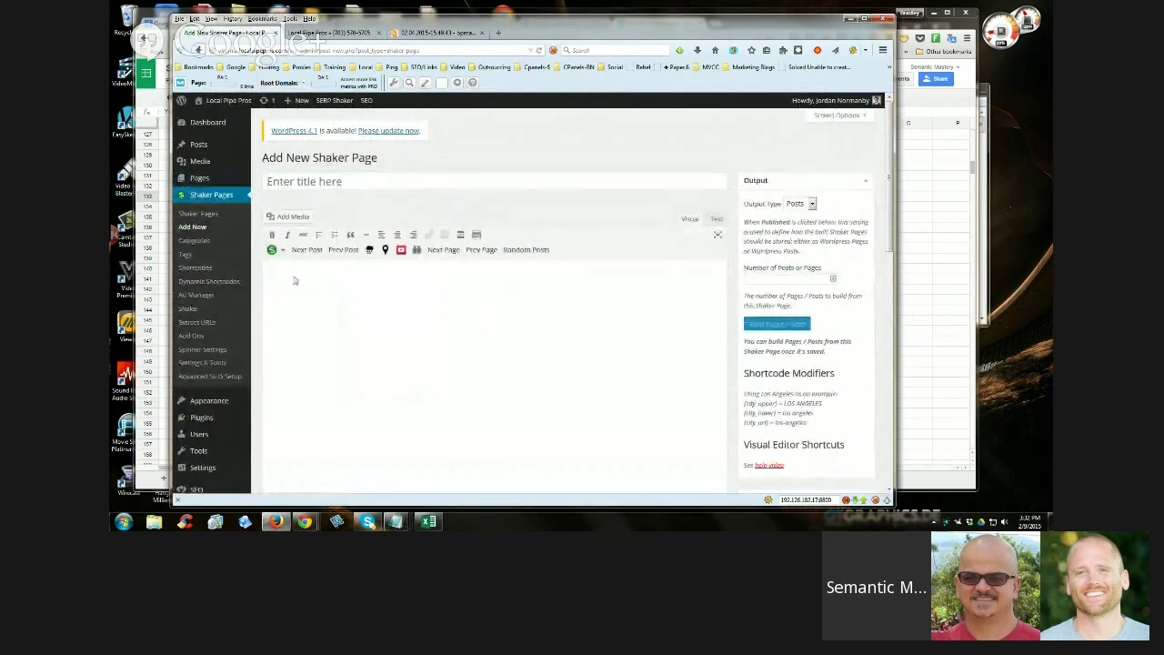
{"action": "key", "text": "ctrl+v"}
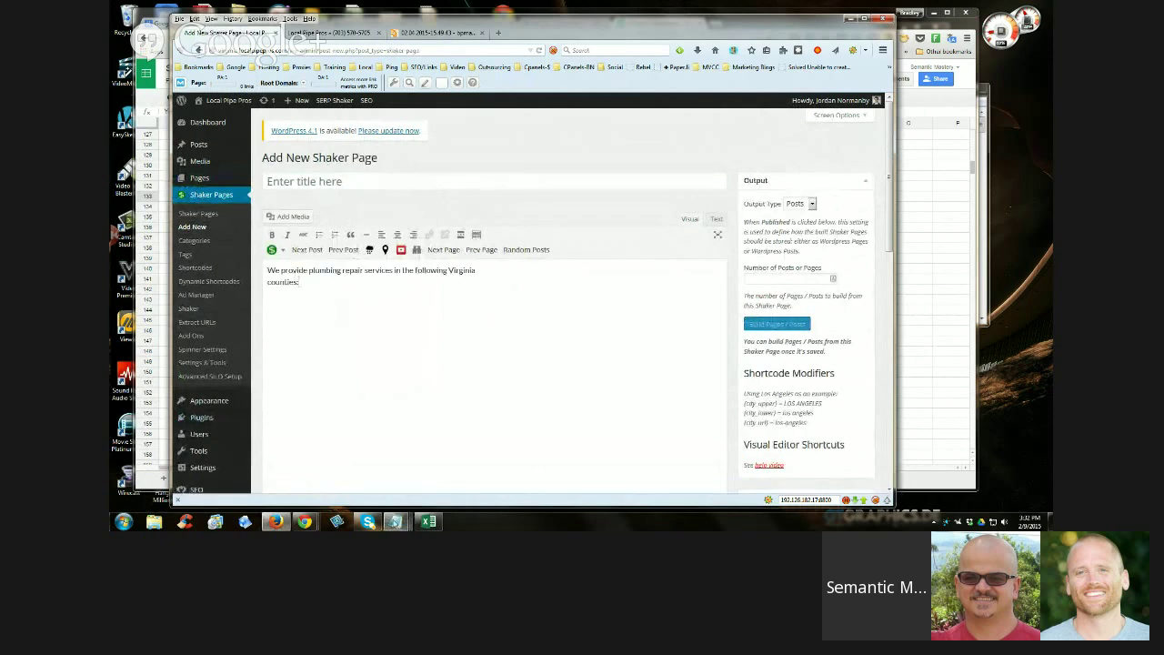
Copy {virginiacounties} from the Notepad document and paste it as the new Shaker Page's title
{"action": "mouse_move", "coordinate": [396, 521]}
{"action": "left_click", "coordinate": [576, 480]}
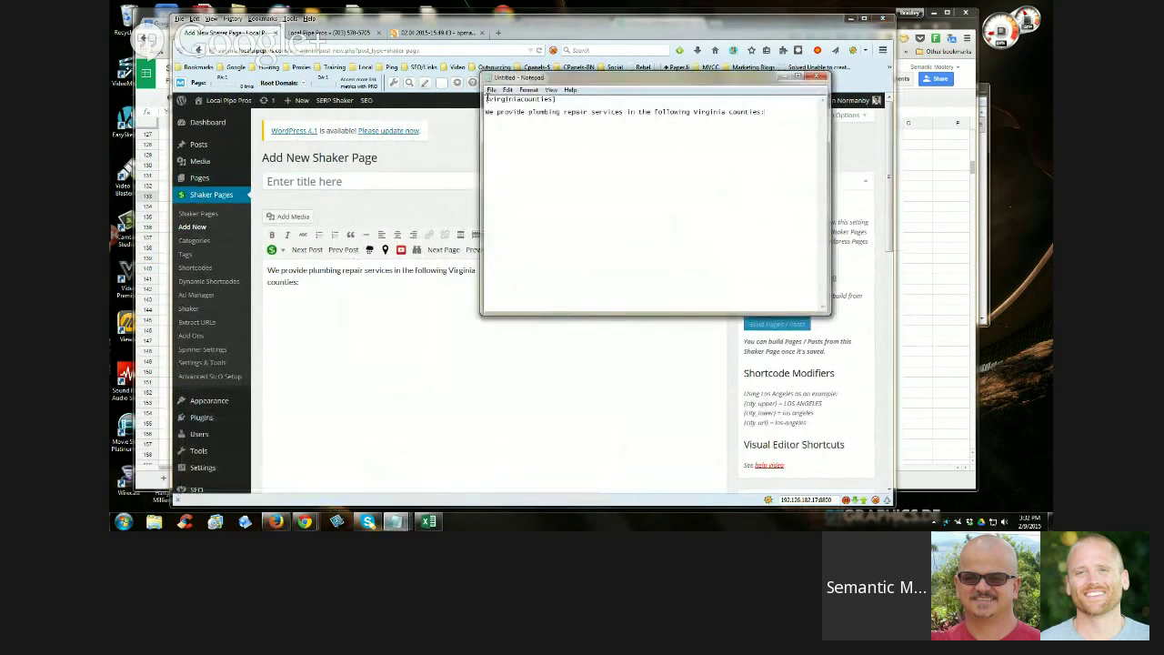
{"action": "left_click_drag", "start_coordinate": [487, 99], "coordinate": [556, 99]}
{"action": "right_click", "coordinate": [559, 101]}
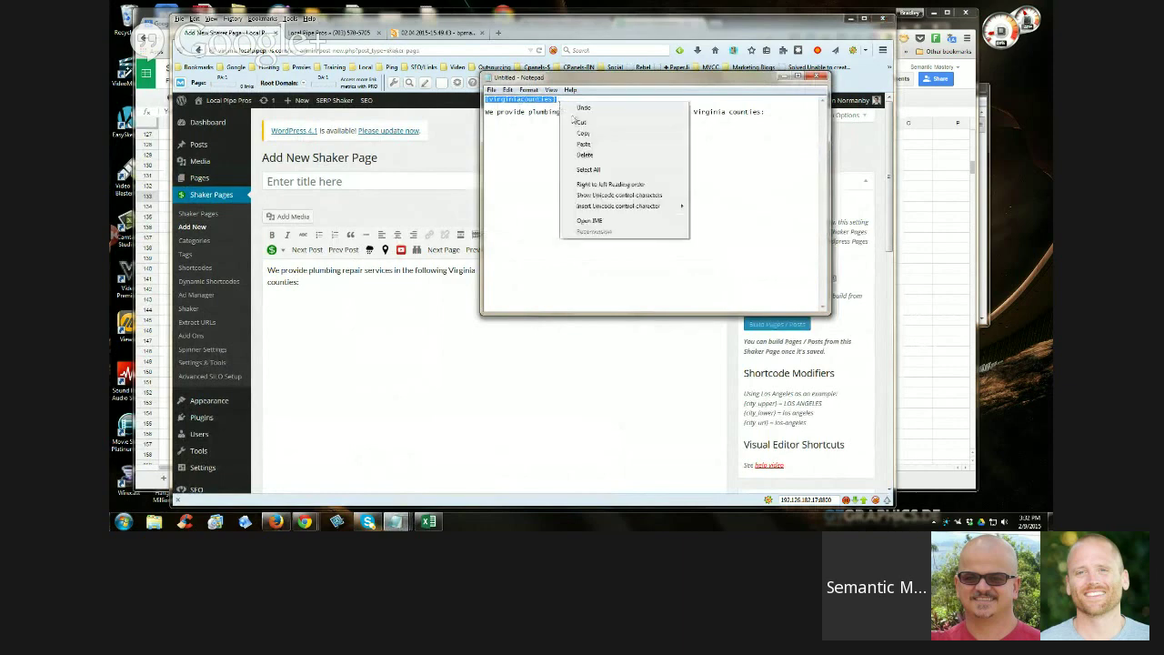
{"action": "left_click", "coordinate": [583, 132]}
{"action": "left_click", "coordinate": [359, 184]}
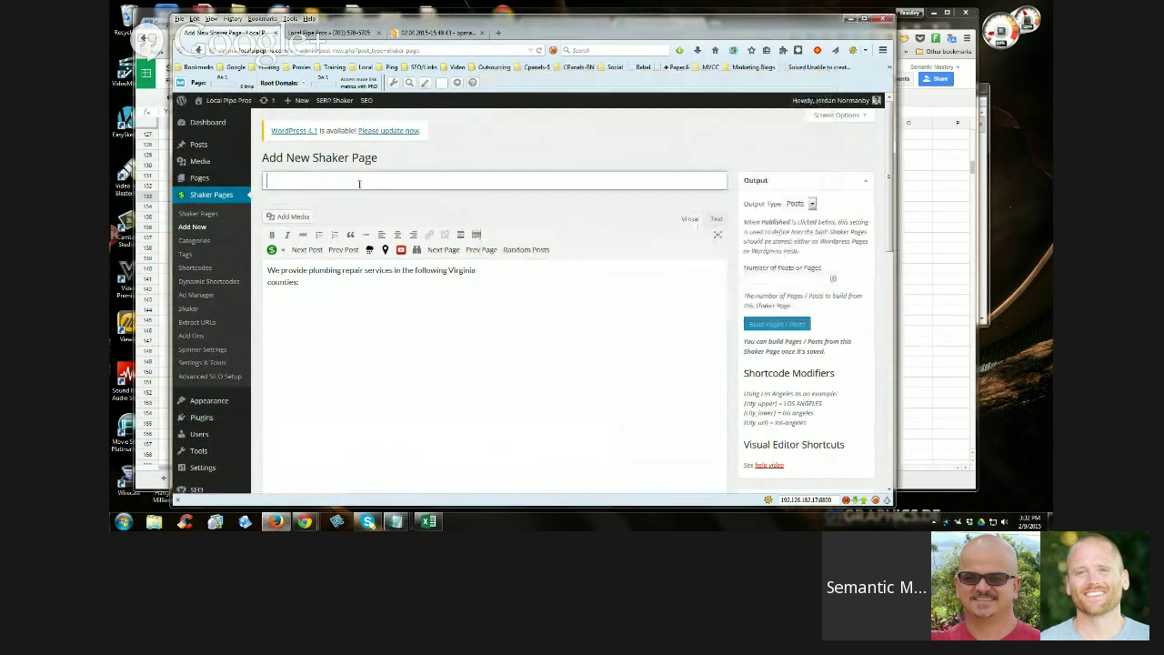
{"action": "key", "text": "ctrl+v"}
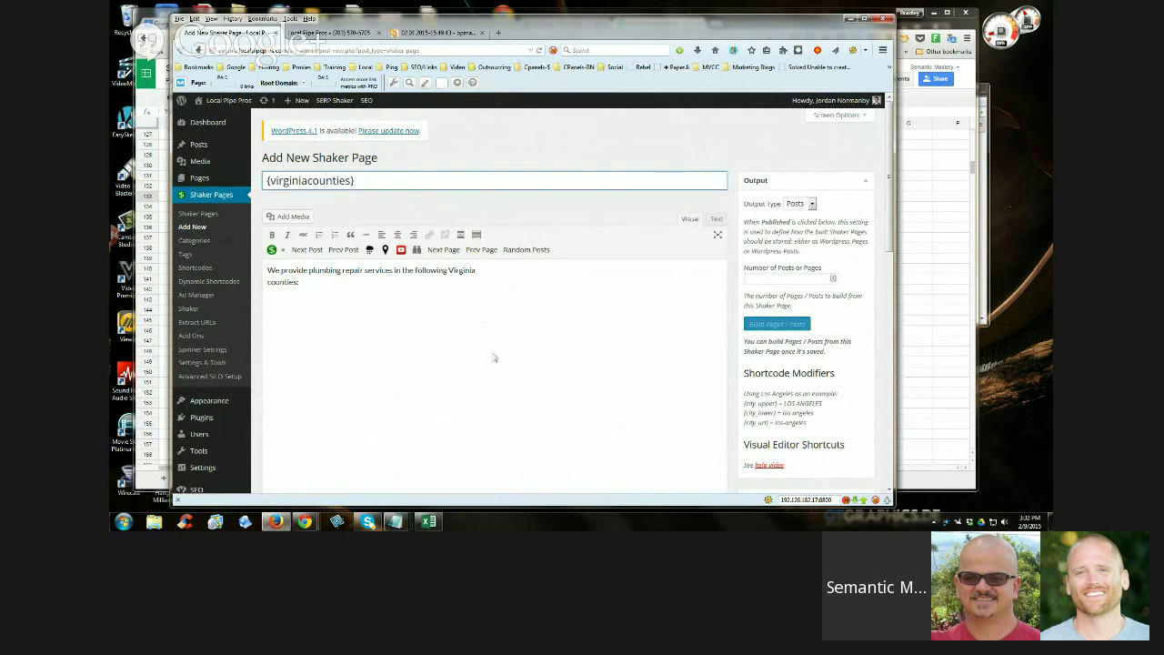
Examine the Shaker Page's SEO settings for the H1 title, Yoast title and description alongside the page title and permalink
{"action": "scroll", "coordinate": [511, 349], "scroll_direction": "down", "scroll_amount": 5}
{"action": "scroll", "coordinate": [511, 349], "scroll_direction": "down", "scroll_amount": 1}
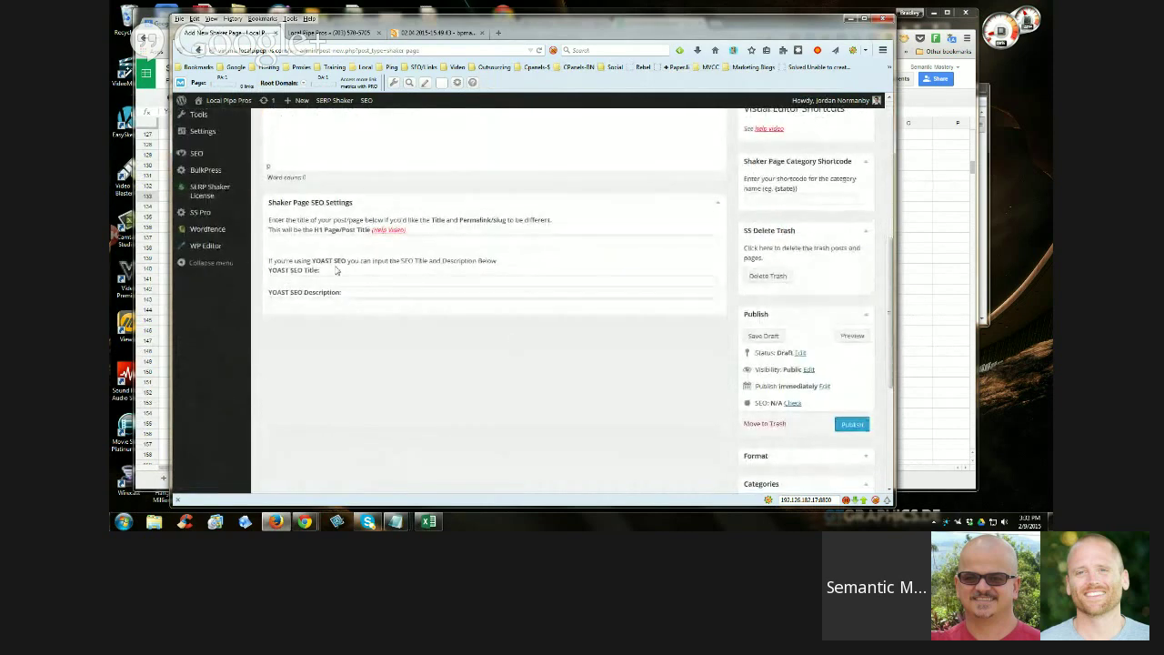
{"action": "left_click", "coordinate": [284, 242]}
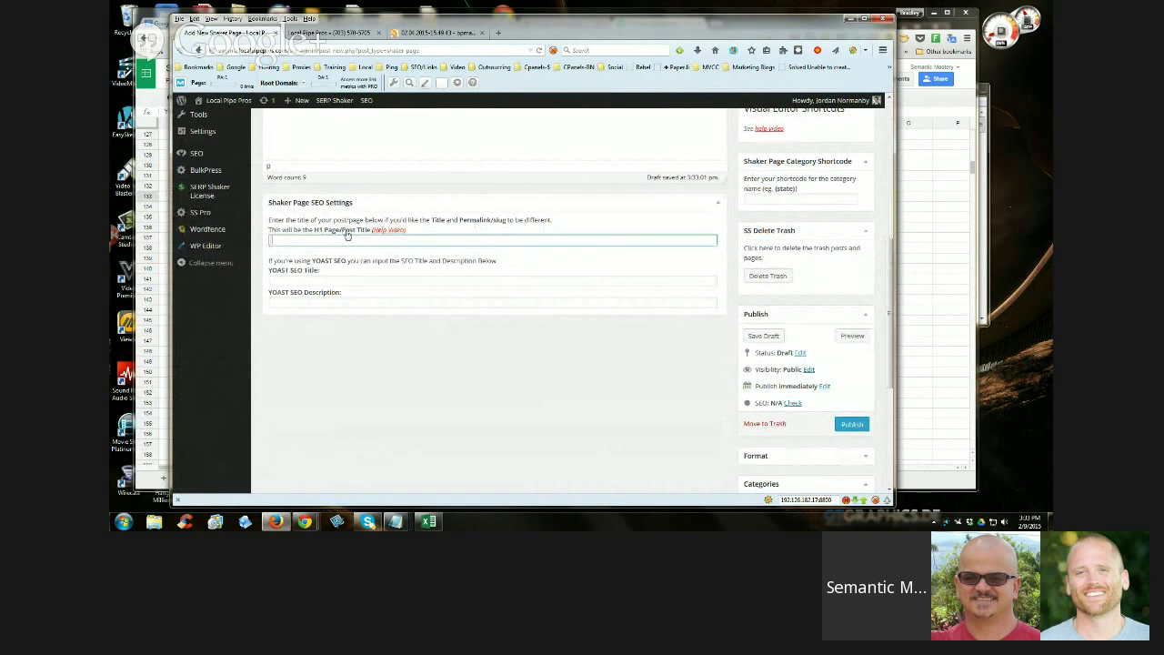
{"action": "scroll", "coordinate": [347, 235], "scroll_direction": "up", "scroll_amount": 10}
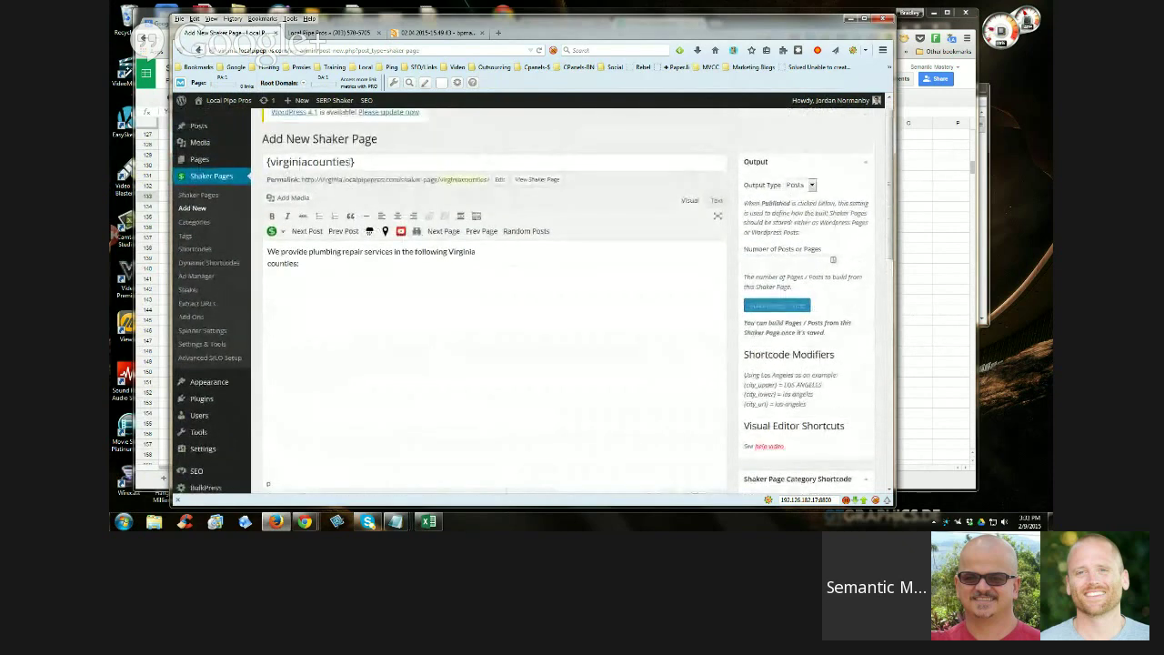
{"action": "left_click_drag", "start_coordinate": [356, 162], "coordinate": [265, 162]}
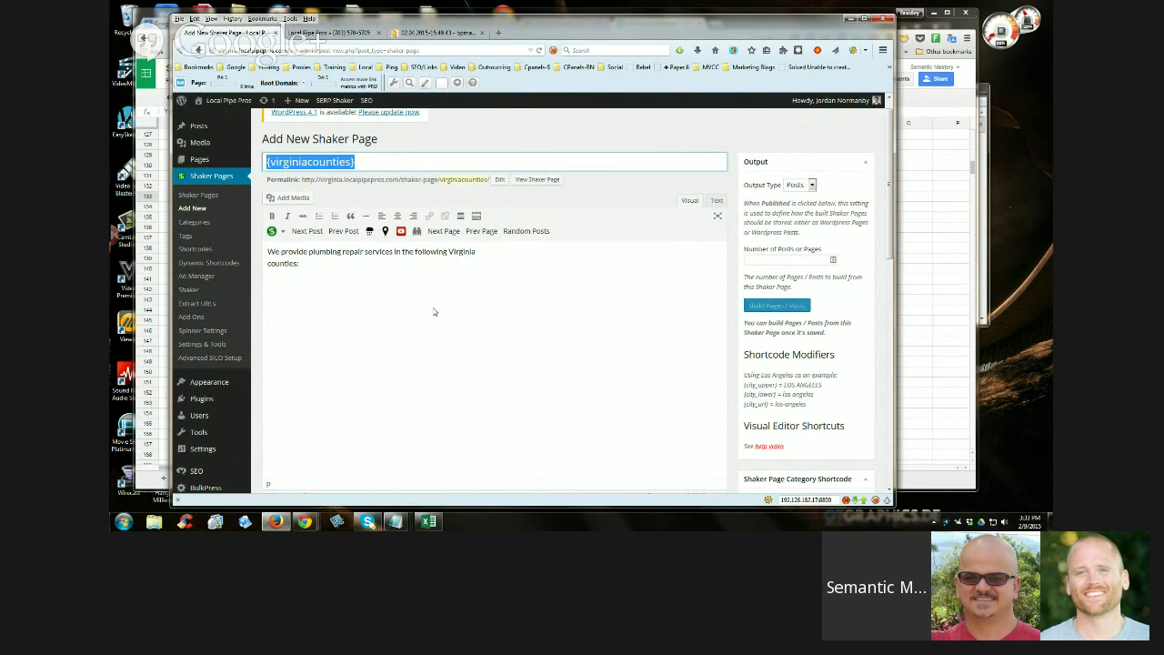
{"action": "scroll", "coordinate": [491, 327], "scroll_direction": "down", "scroll_amount": 5}
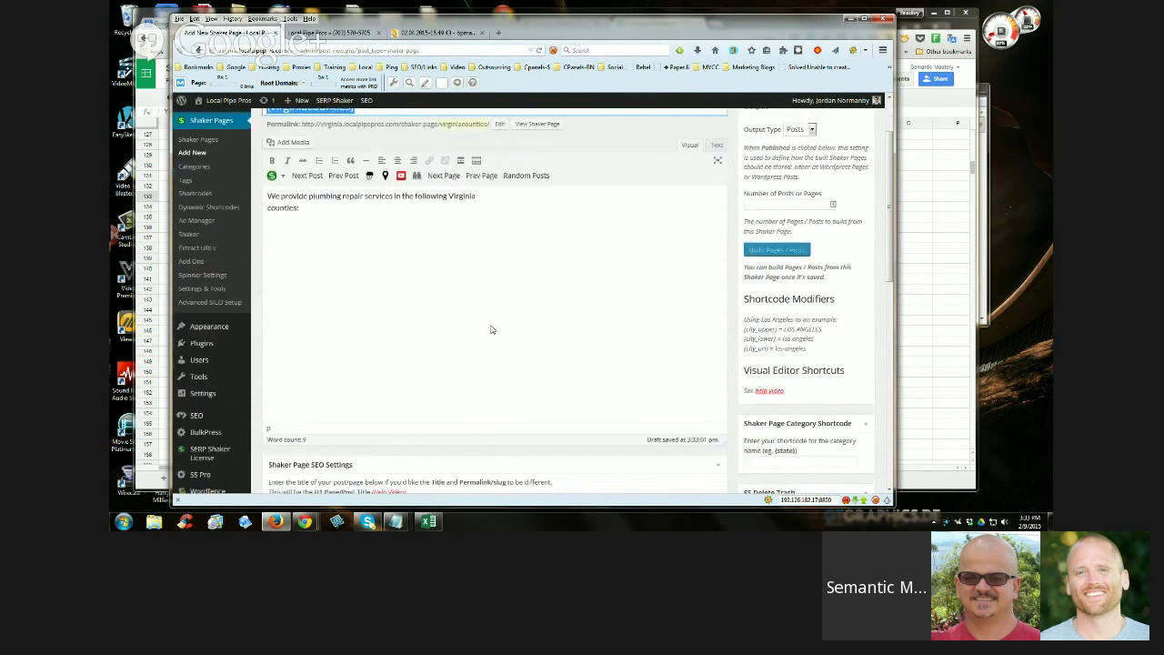
{"action": "left_click", "coordinate": [291, 241]}
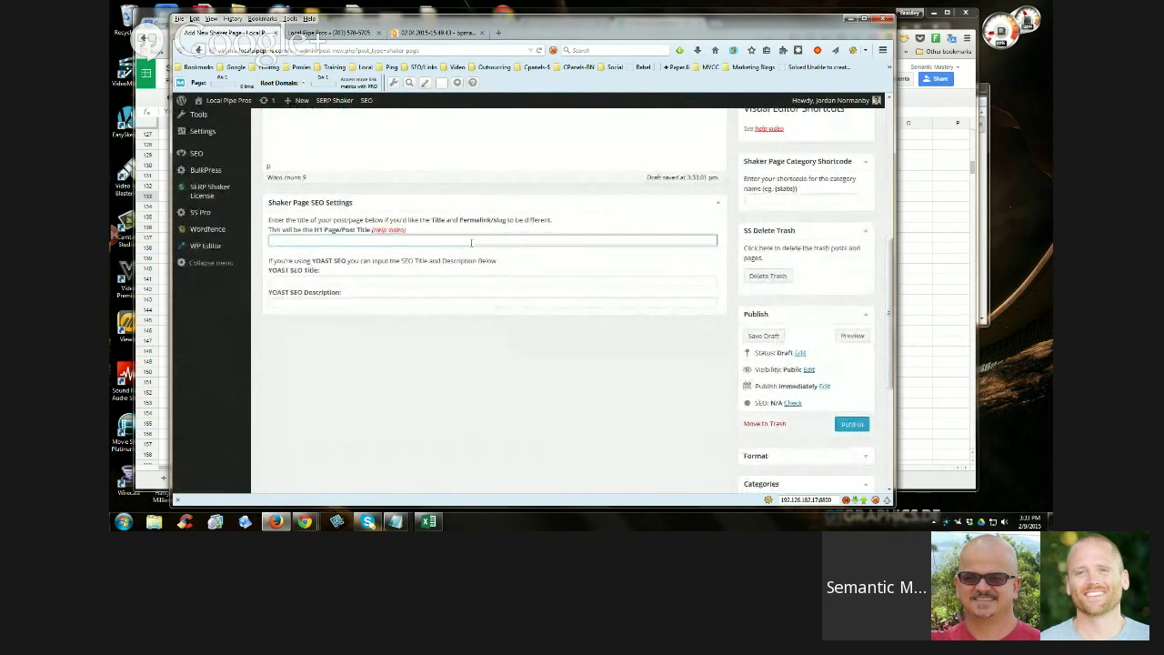
{"action": "scroll", "coordinate": [473, 250], "scroll_direction": "up", "scroll_amount": 2}
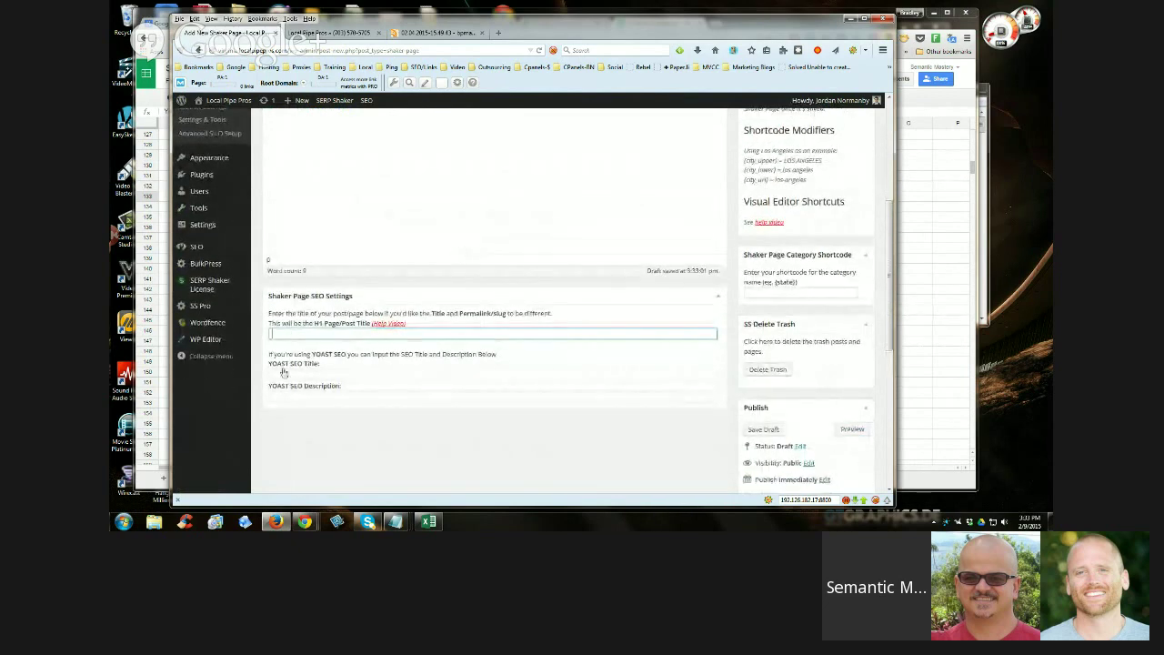
{"action": "mouse_move", "coordinate": [196, 209]}
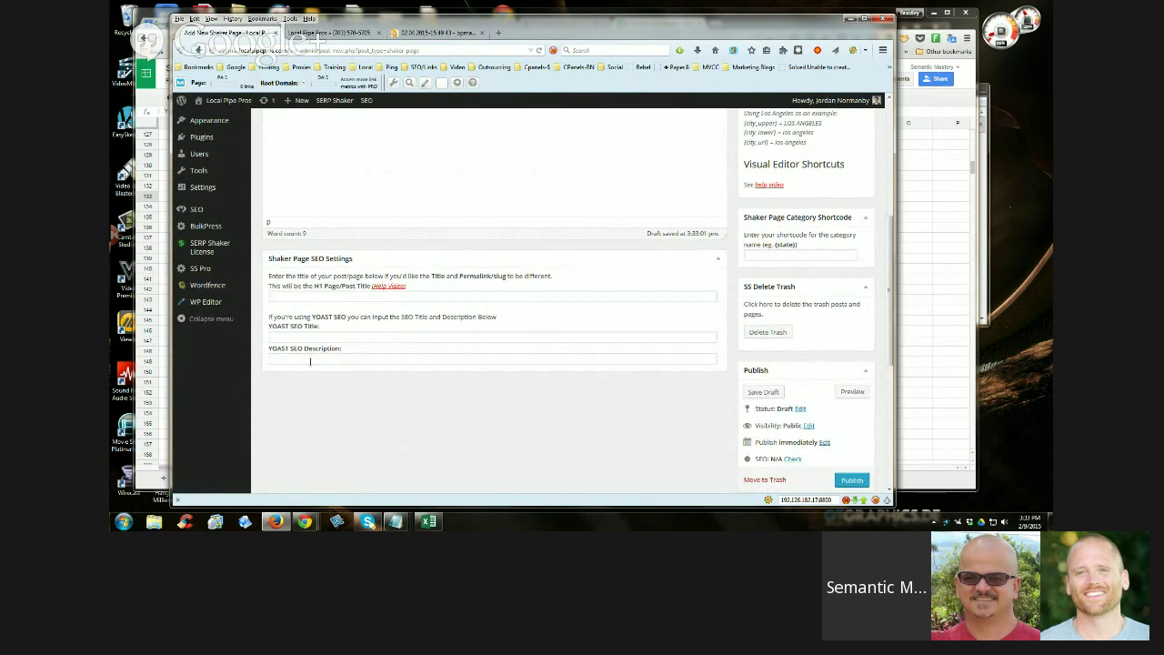
Review the Shaker Page's Yoast SEO fields, body text, output options, publish settings, categories and tags
{"action": "left_click", "coordinate": [284, 336]}
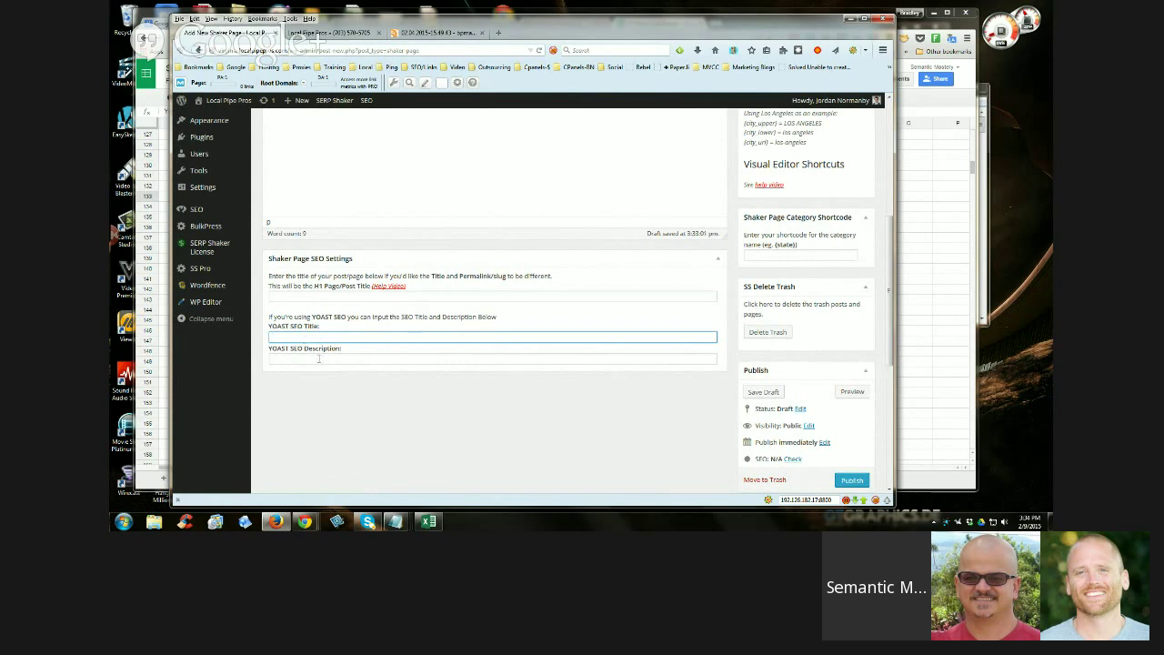
{"action": "scroll", "coordinate": [318, 358], "scroll_direction": "up", "scroll_amount": 10}
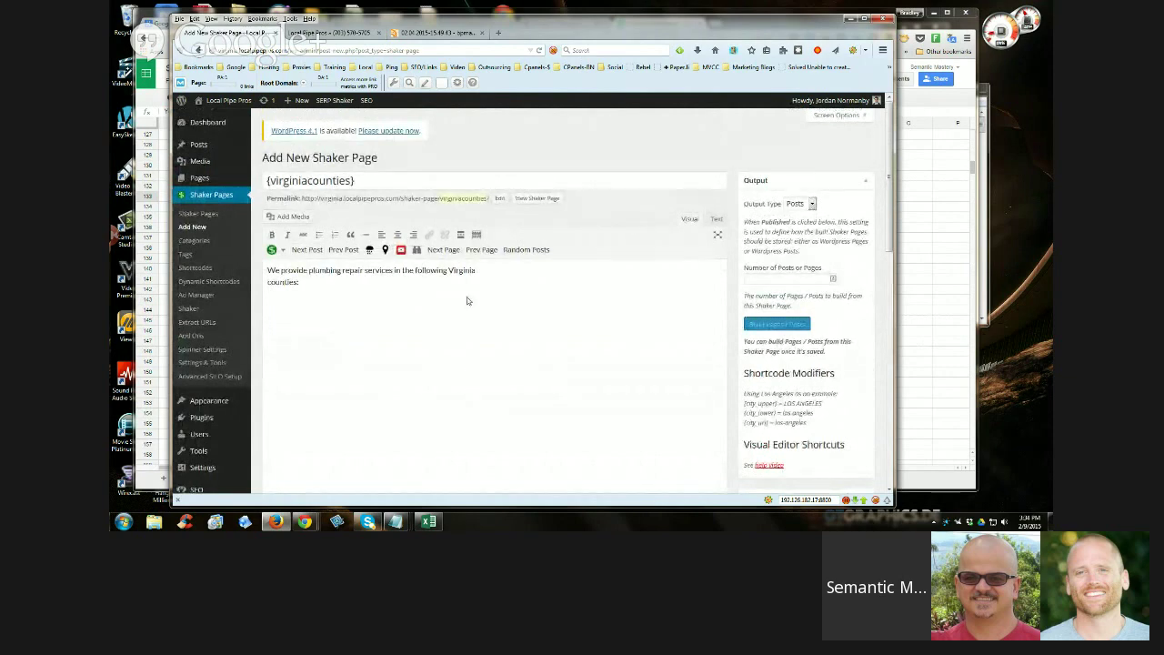
{"action": "scroll", "coordinate": [468, 300], "scroll_direction": "down", "scroll_amount": 4}
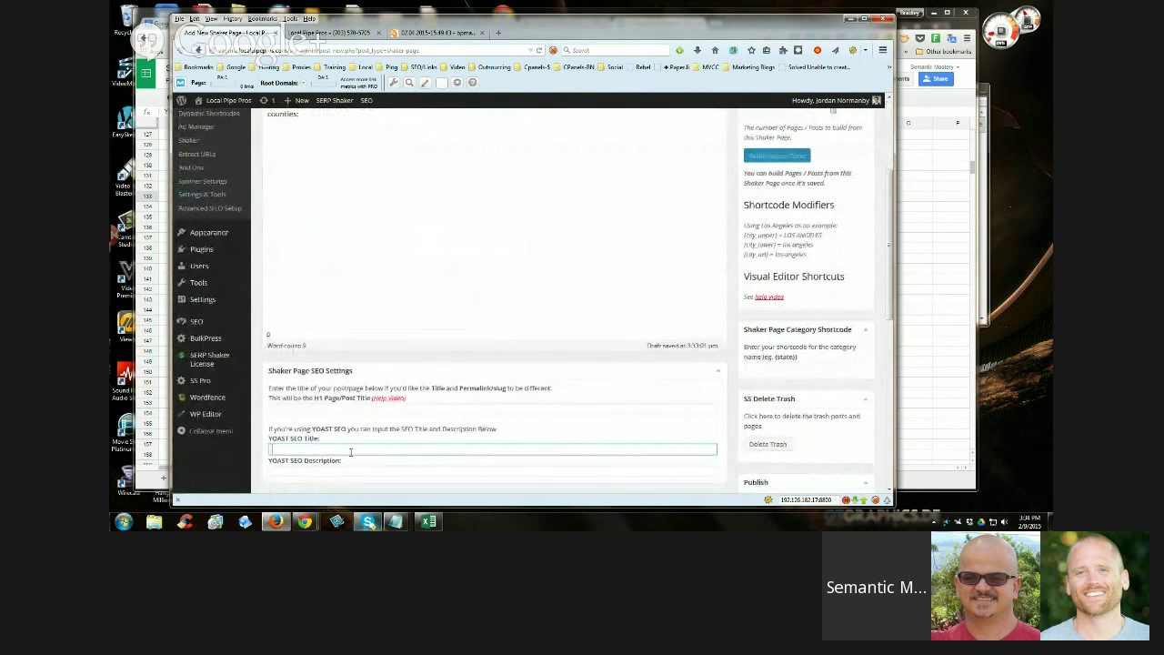
{"action": "scroll", "coordinate": [376, 358], "scroll_direction": "down", "scroll_amount": 1}
{"action": "scroll", "coordinate": [373, 357], "scroll_direction": "up", "scroll_amount": 3}
{"action": "scroll", "coordinate": [374, 356], "scroll_direction": "down", "scroll_amount": 9}
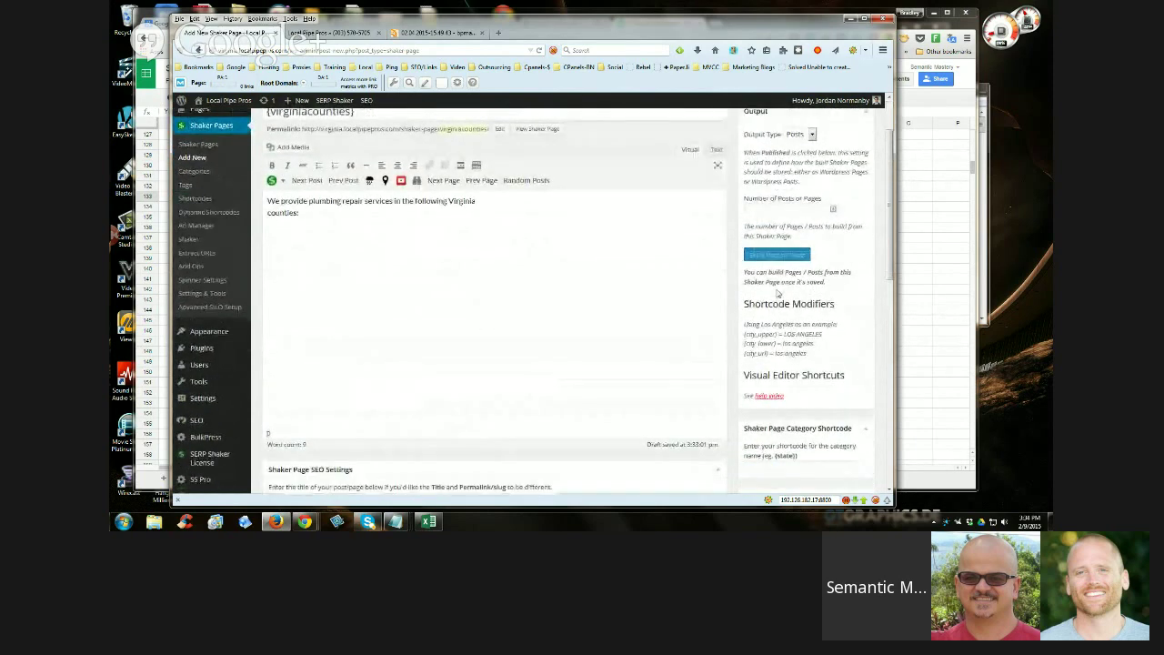
{"action": "scroll", "coordinate": [777, 293], "scroll_direction": "down", "scroll_amount": 3}
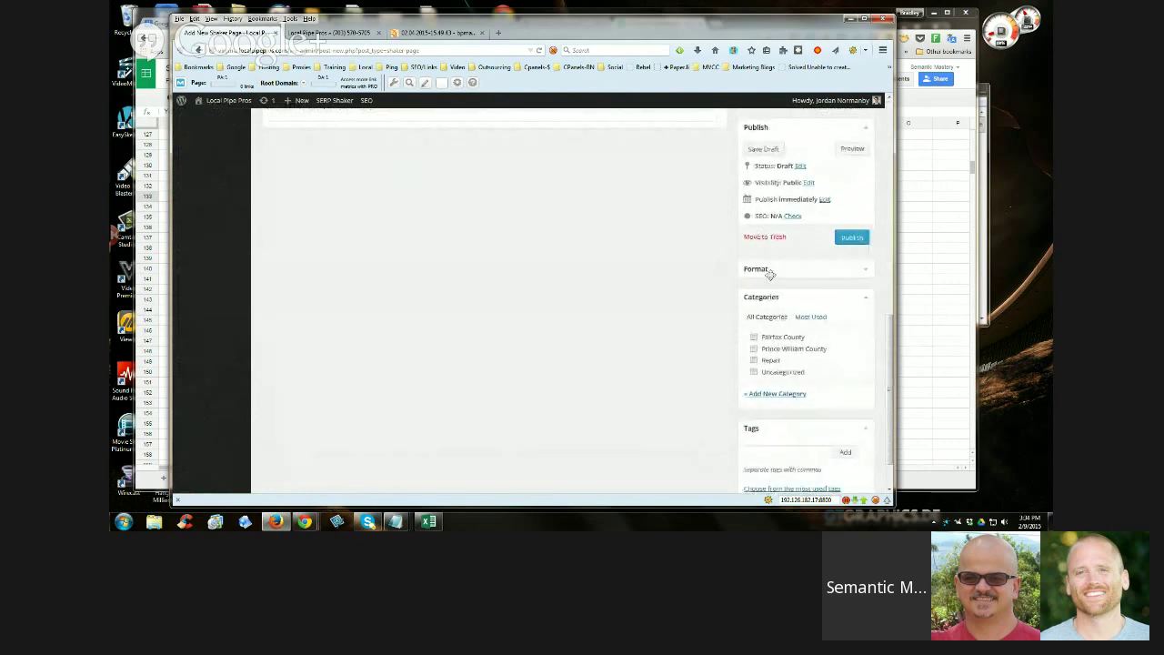
{"action": "scroll", "coordinate": [718, 296], "scroll_direction": "down", "scroll_amount": 1}
{"action": "scroll", "coordinate": [708, 364], "scroll_direction": "down", "scroll_amount": 1}
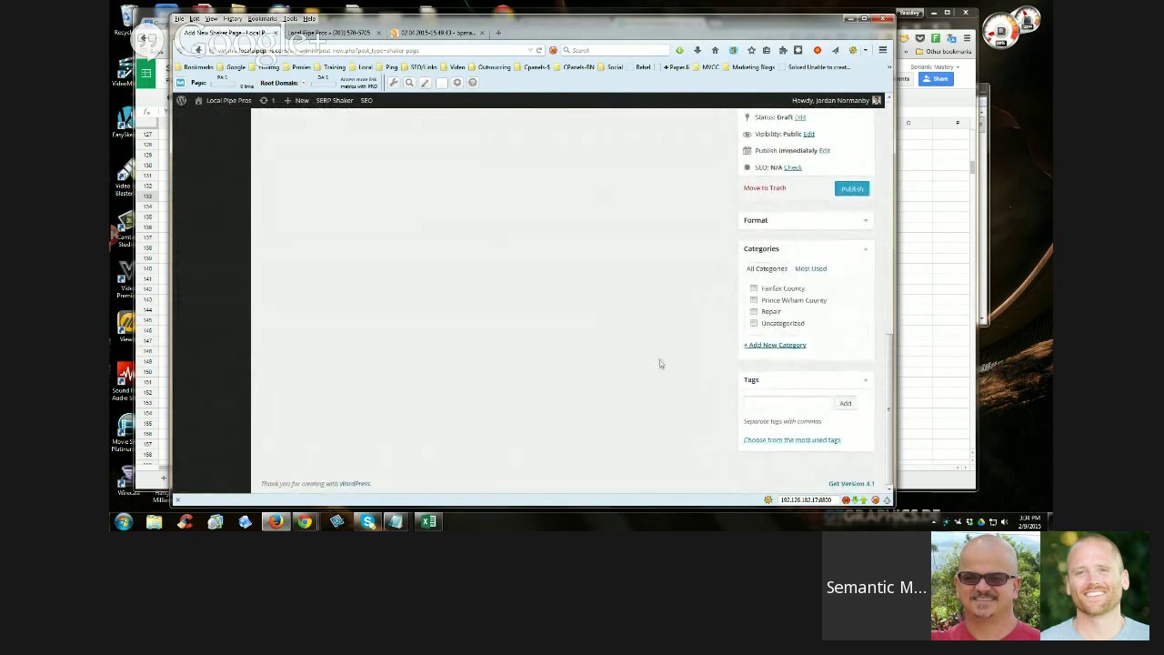
{"action": "scroll", "coordinate": [732, 414], "scroll_direction": "up", "scroll_amount": 5}
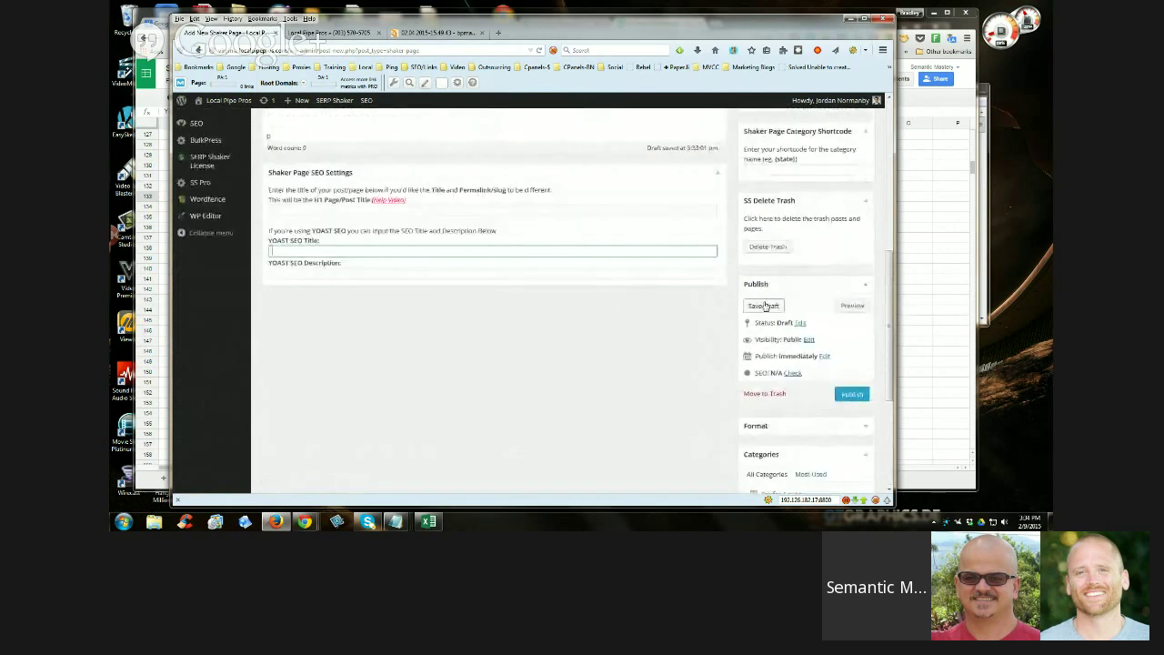
Save the {virginiacounties} Shaker Page as a draft and build it with the output type set to Pages
{"action": "left_click", "coordinate": [763, 306]}
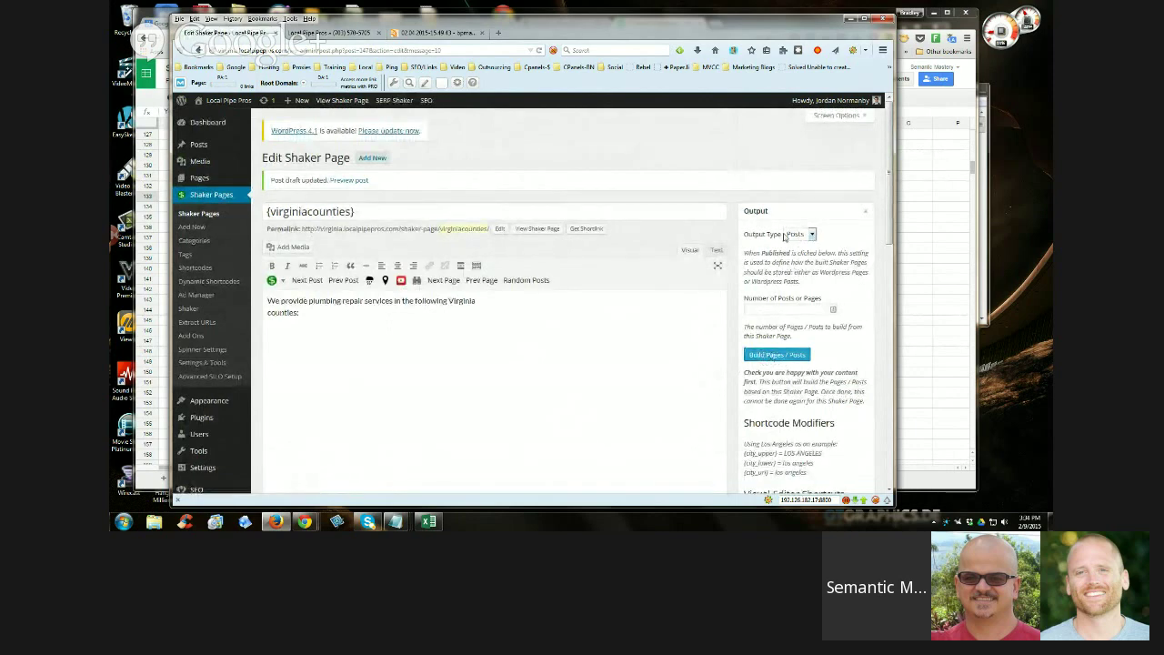
{"action": "left_click", "coordinate": [810, 233]}
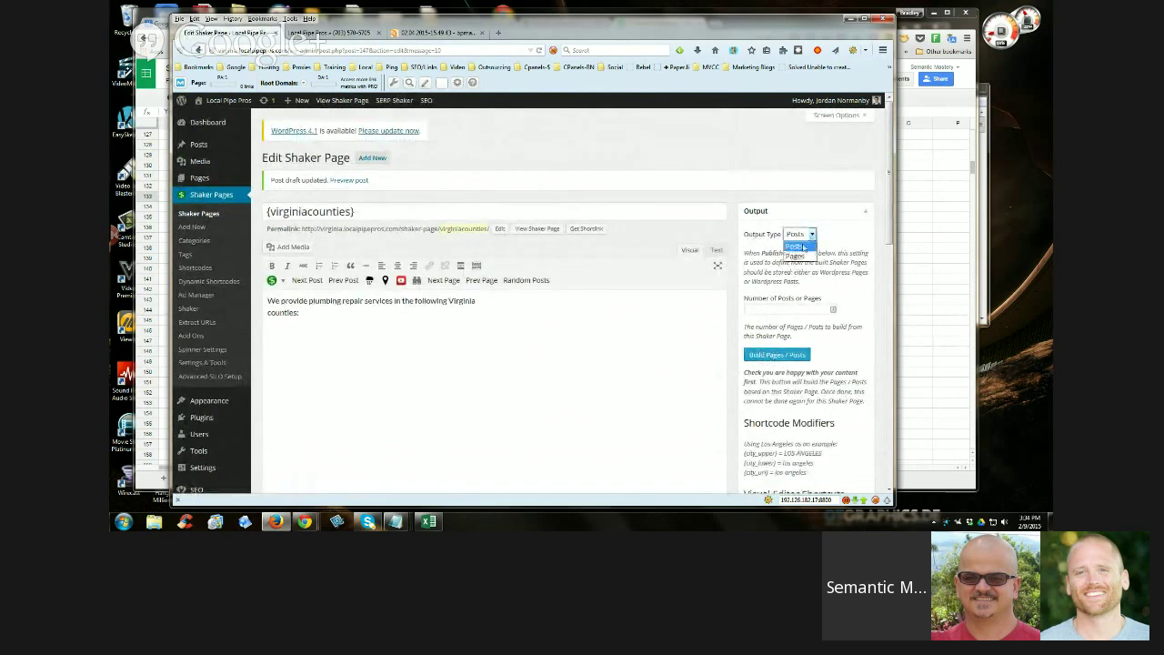
{"action": "left_click", "coordinate": [804, 257]}
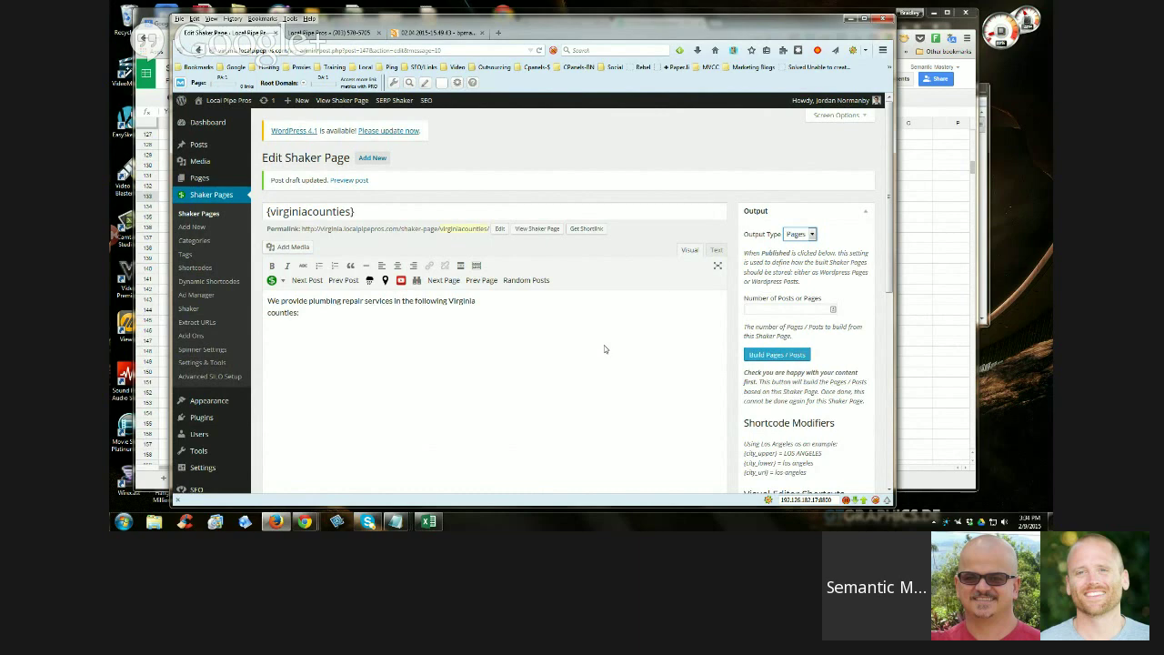
{"action": "left_click", "coordinate": [778, 356]}
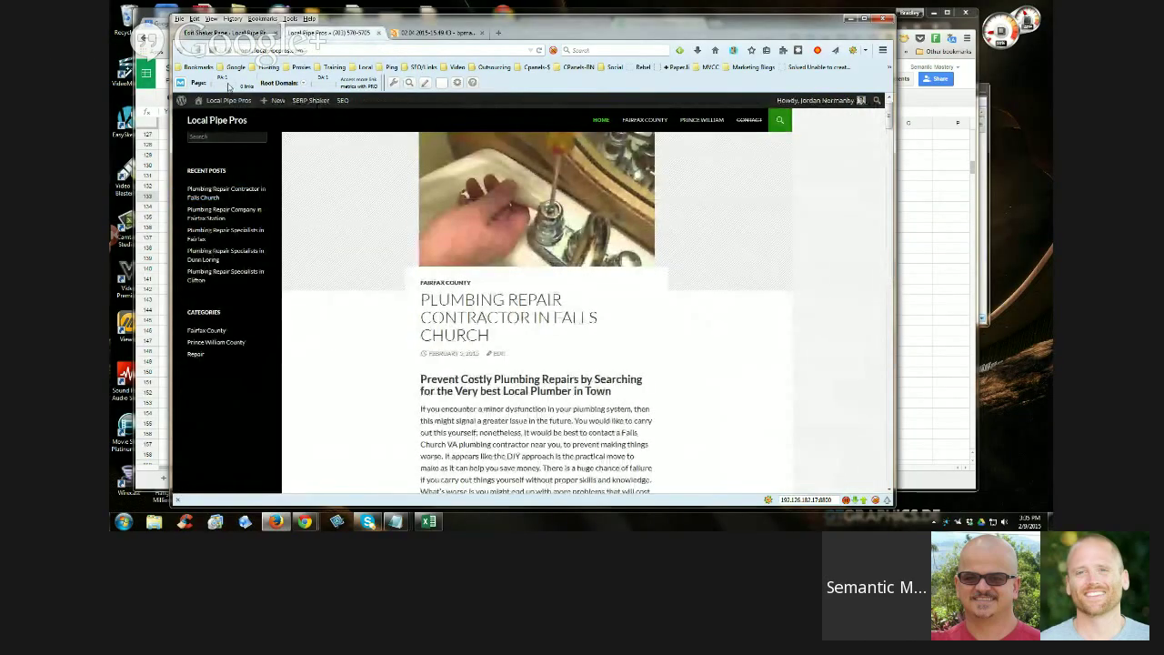
Reload the live Local Pipe Pros homepage and look through its existing Falls Church post
{"action": "left_click", "coordinate": [539, 51]}
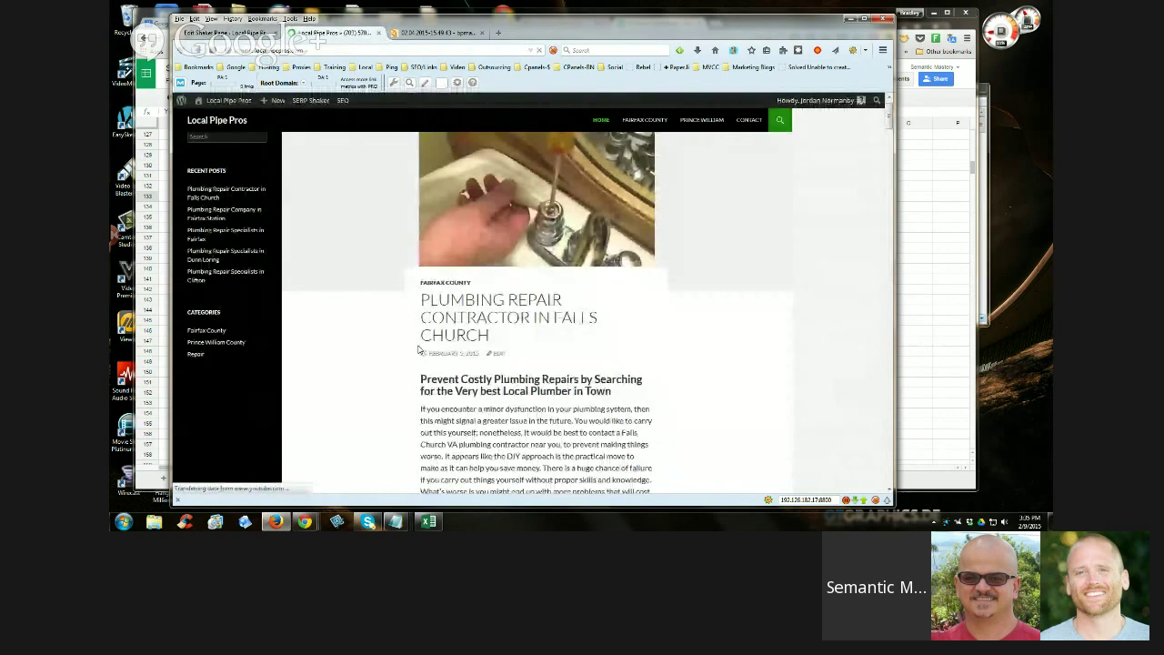
{"action": "scroll", "coordinate": [437, 364], "scroll_direction": "down", "scroll_amount": 5}
{"action": "scroll", "coordinate": [462, 376], "scroll_direction": "down", "scroll_amount": 2}
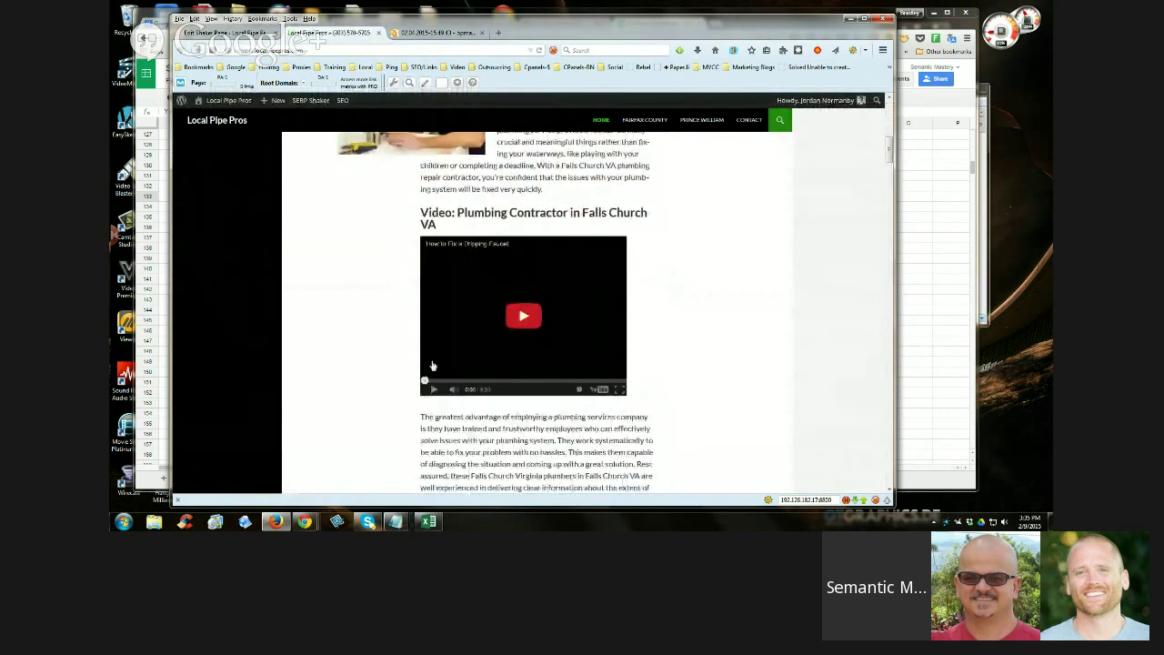
{"action": "scroll", "coordinate": [437, 363], "scroll_direction": "up", "scroll_amount": 6}
Return to the Shaker Page editor and open BulkPress's page for adding terms in bulk
{"action": "key", "text": "ctrl+shift+Tab"}
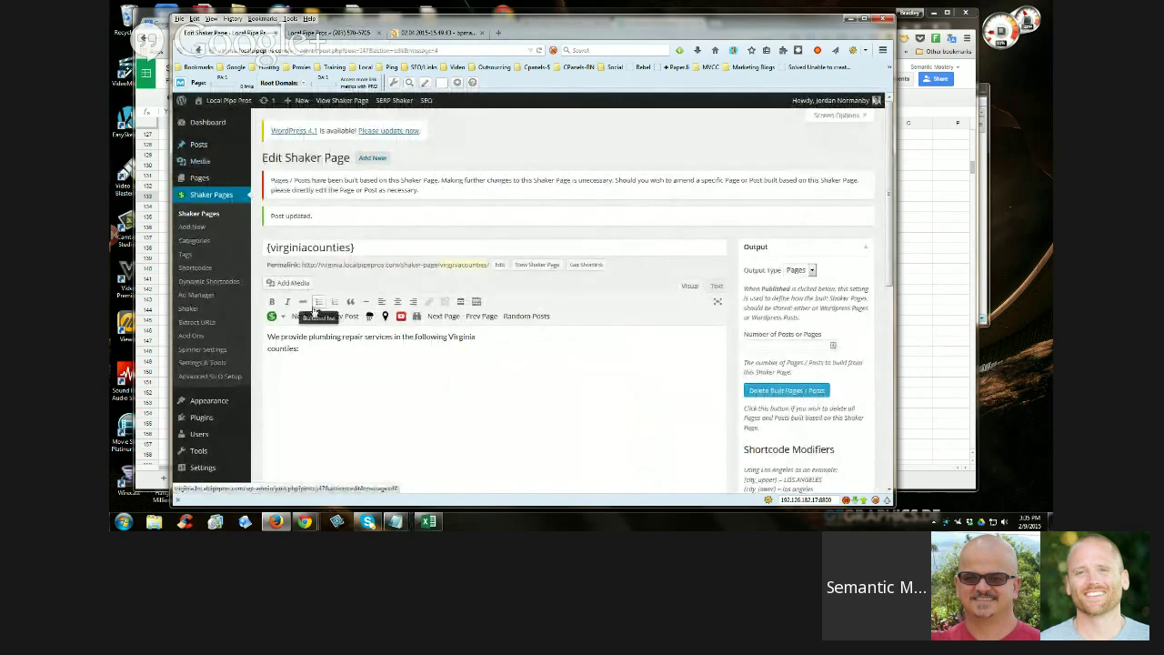
{"action": "scroll", "coordinate": [298, 309], "scroll_direction": "down", "scroll_amount": 3}
{"action": "scroll", "coordinate": [298, 313], "scroll_direction": "down", "scroll_amount": 1}
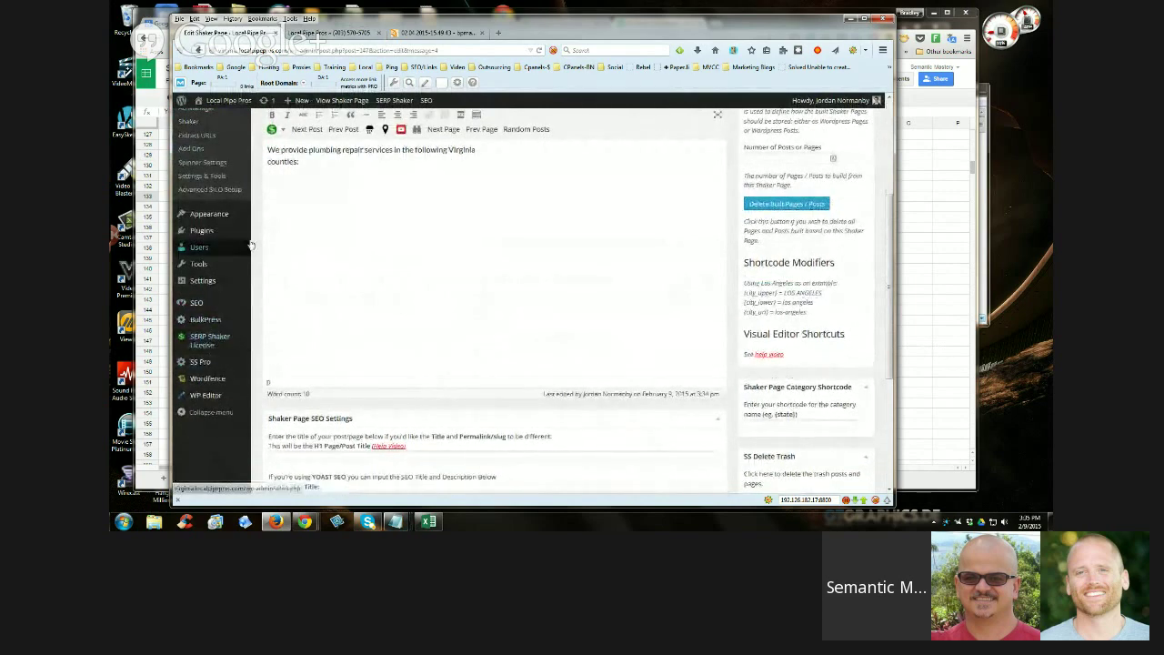
{"action": "scroll", "coordinate": [219, 250], "scroll_direction": "up", "scroll_amount": 1}
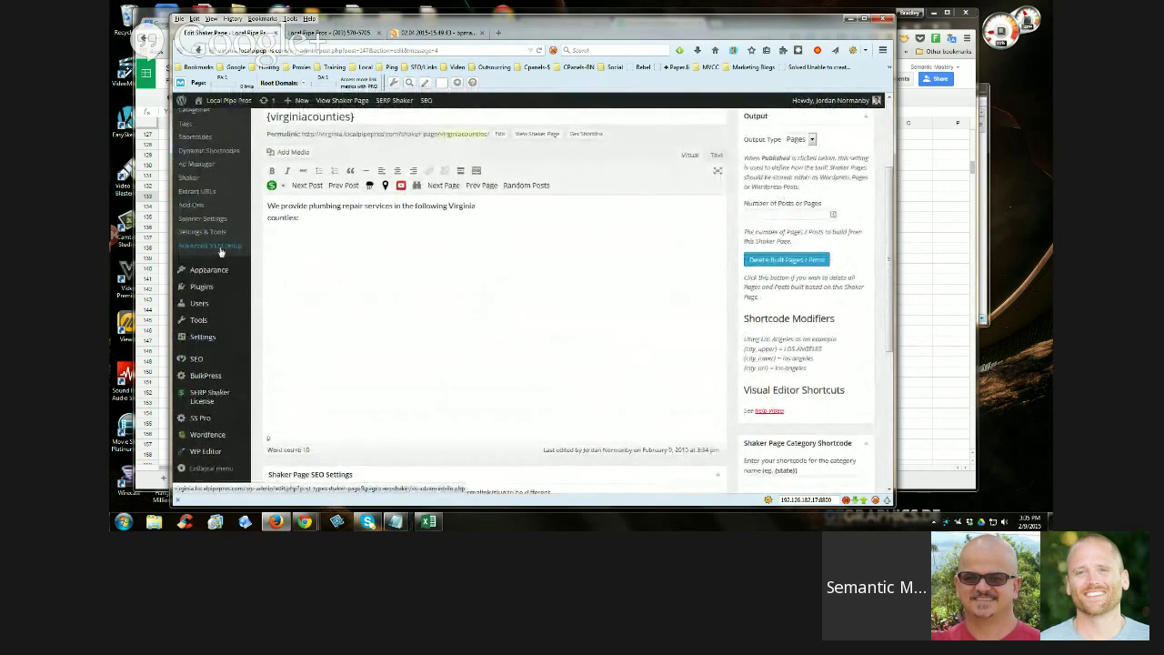
{"action": "scroll", "coordinate": [220, 252], "scroll_direction": "up", "scroll_amount": 1}
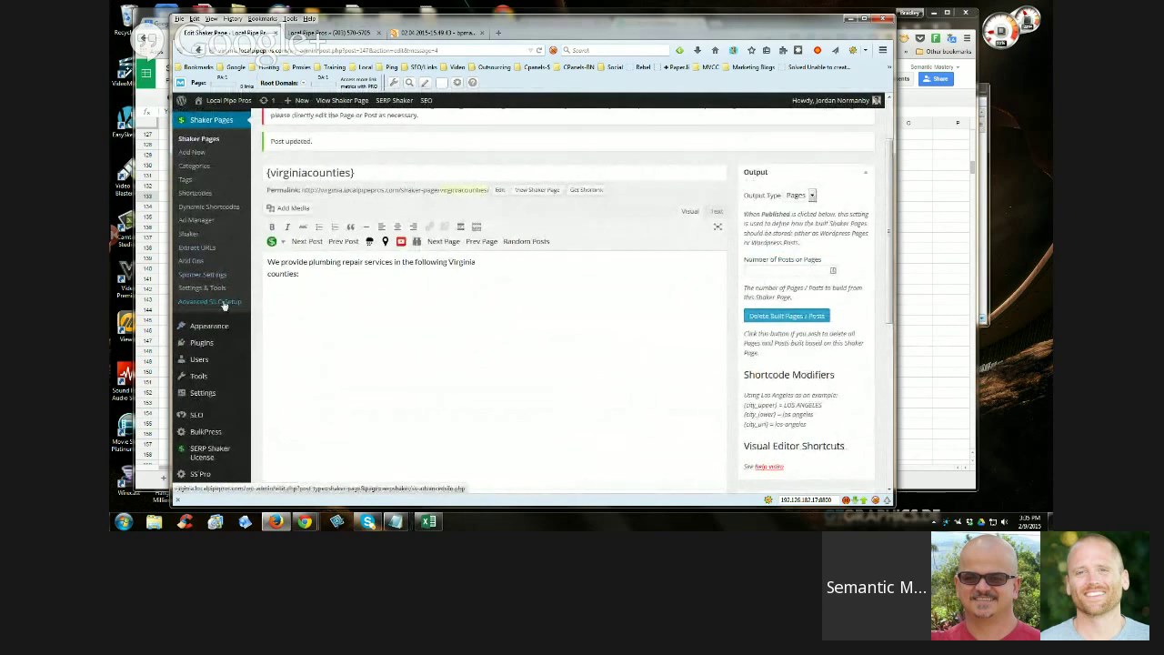
{"action": "scroll", "coordinate": [343, 333], "scroll_direction": "down", "scroll_amount": 1}
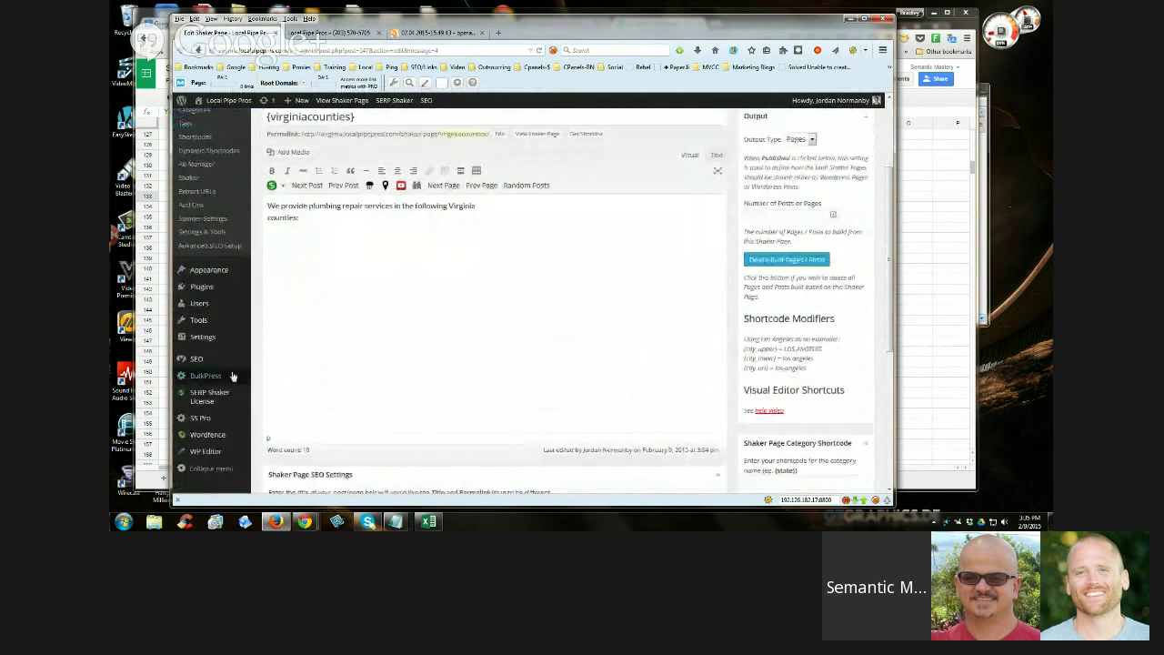
{"action": "mouse_move", "coordinate": [217, 382]}
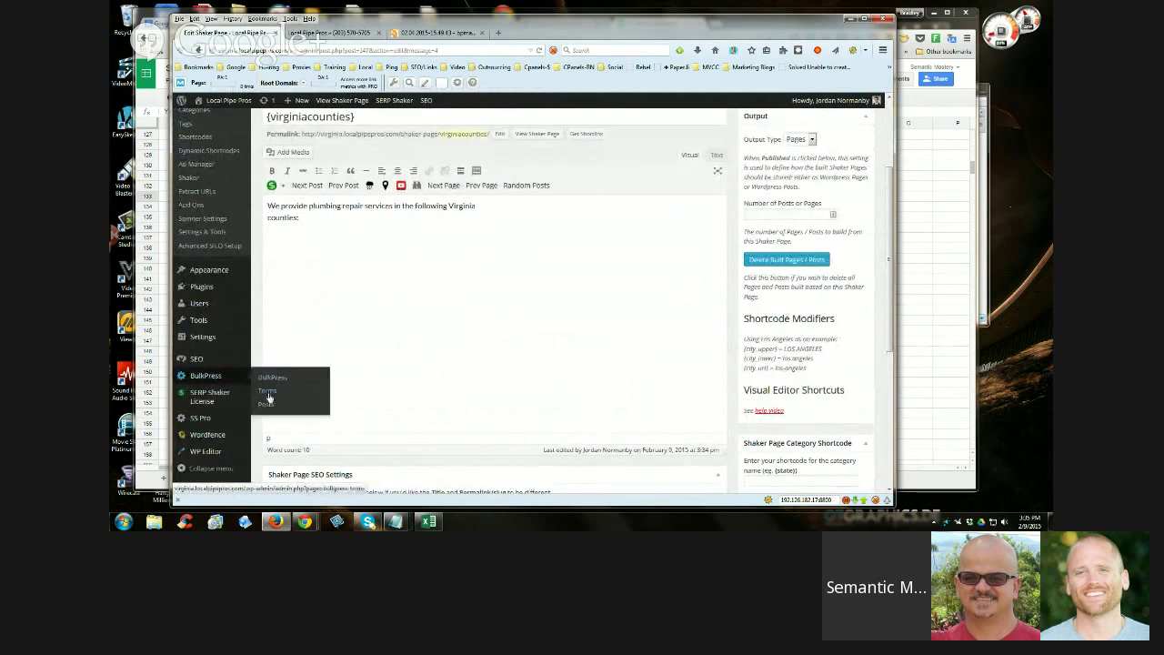
{"action": "left_click", "coordinate": [269, 392]}
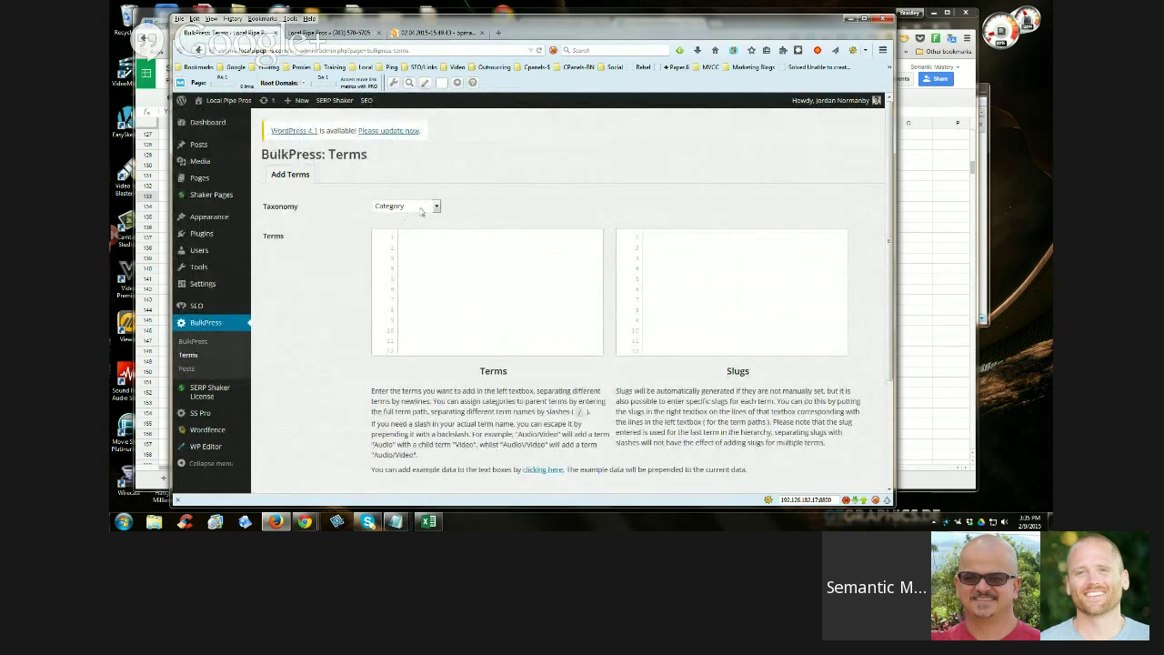
Switch to the SS Demo Worksheet in Google Sheets and copy the column C county list from Accomack County to York County
{"action": "left_click", "coordinate": [937, 289]}
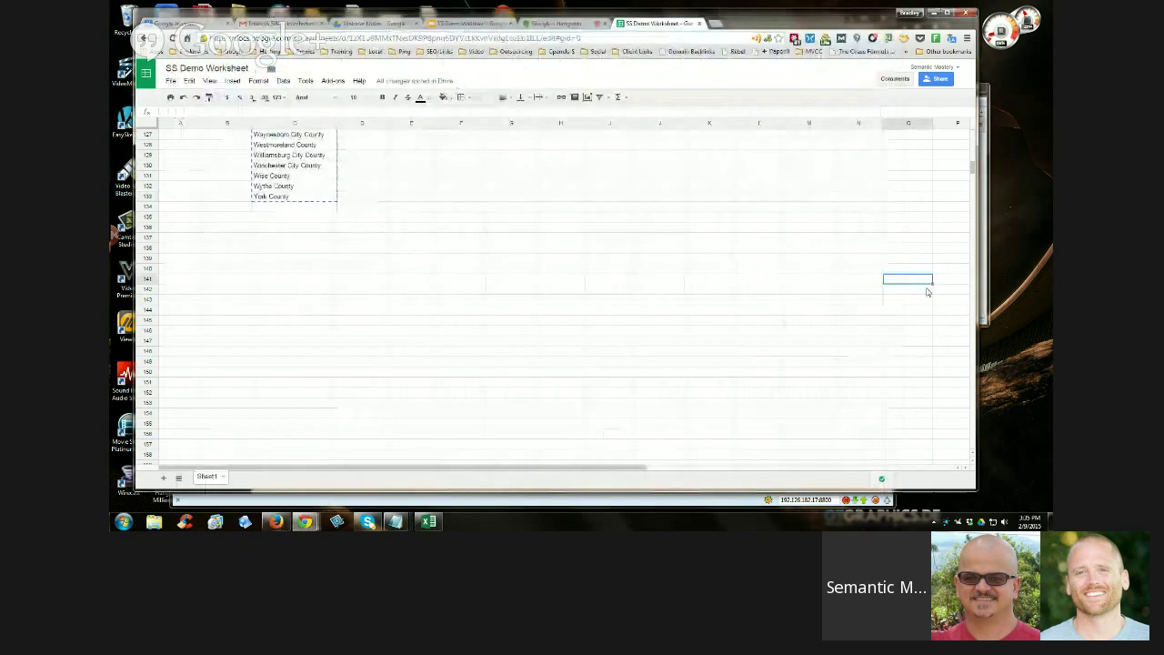
{"action": "scroll", "coordinate": [382, 309], "scroll_direction": "up", "scroll_amount": 5}
{"action": "right_click", "coordinate": [303, 187]}
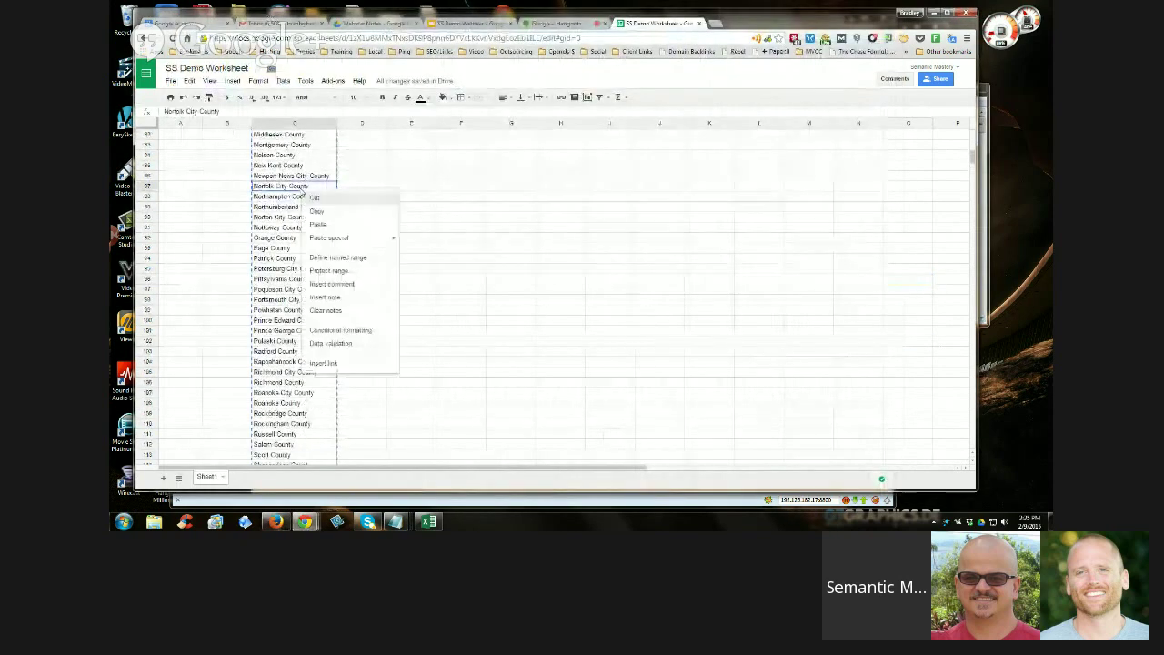
{"action": "left_click", "coordinate": [326, 213]}
{"action": "scroll", "coordinate": [346, 236], "scroll_direction": "up", "scroll_amount": 20}
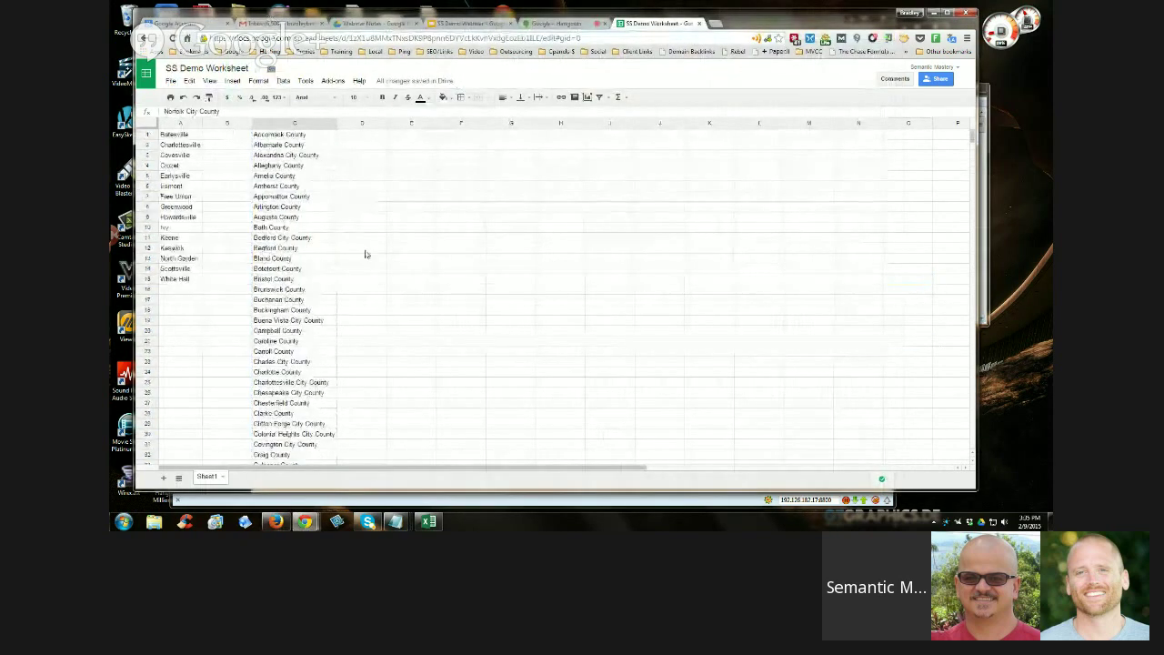
{"action": "left_click", "coordinate": [314, 136]}
{"action": "scroll", "coordinate": [309, 146], "scroll_direction": "down", "scroll_amount": 20}
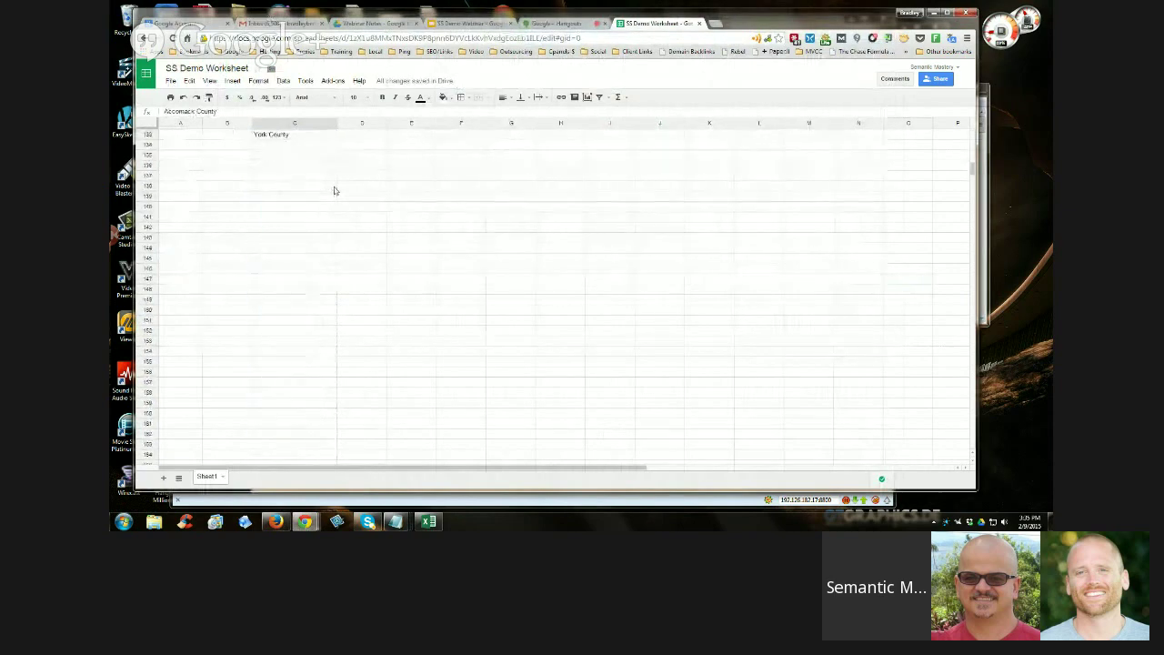
{"action": "left_click", "coordinate": [295, 138], "text": "shift"}
{"action": "right_click", "coordinate": [295, 137]}
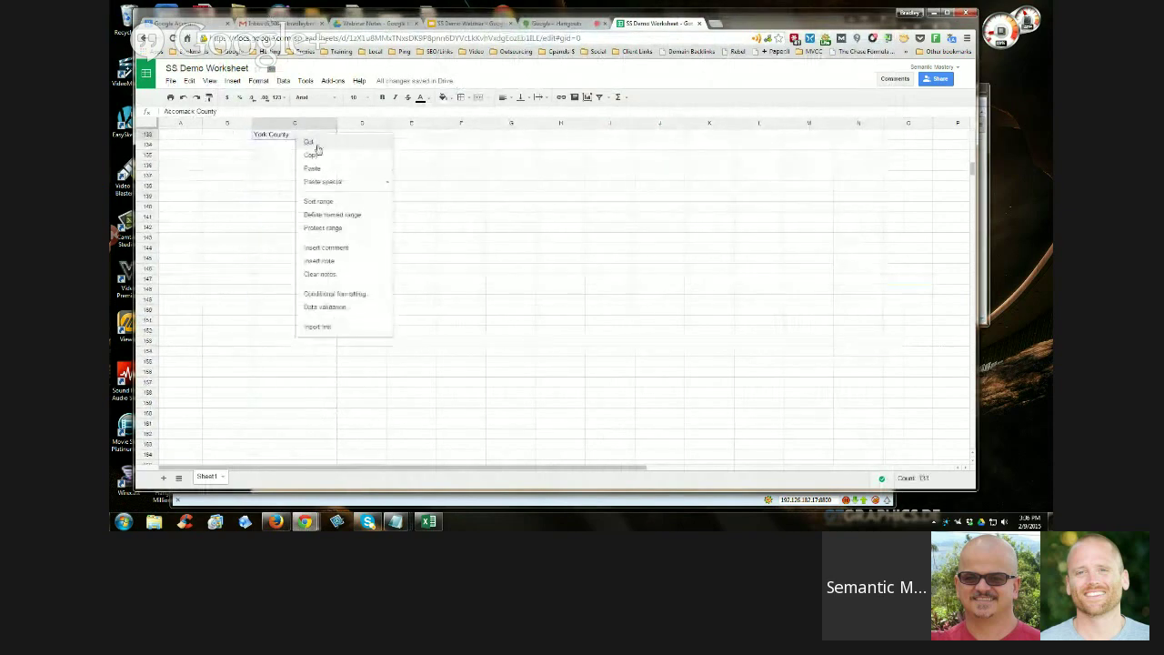
{"action": "left_click", "coordinate": [323, 158]}
Switch back to WordPress in Firefox and paste the county list as BulkPress terms for the Category taxonomy
{"action": "left_click", "coordinate": [275, 521]}
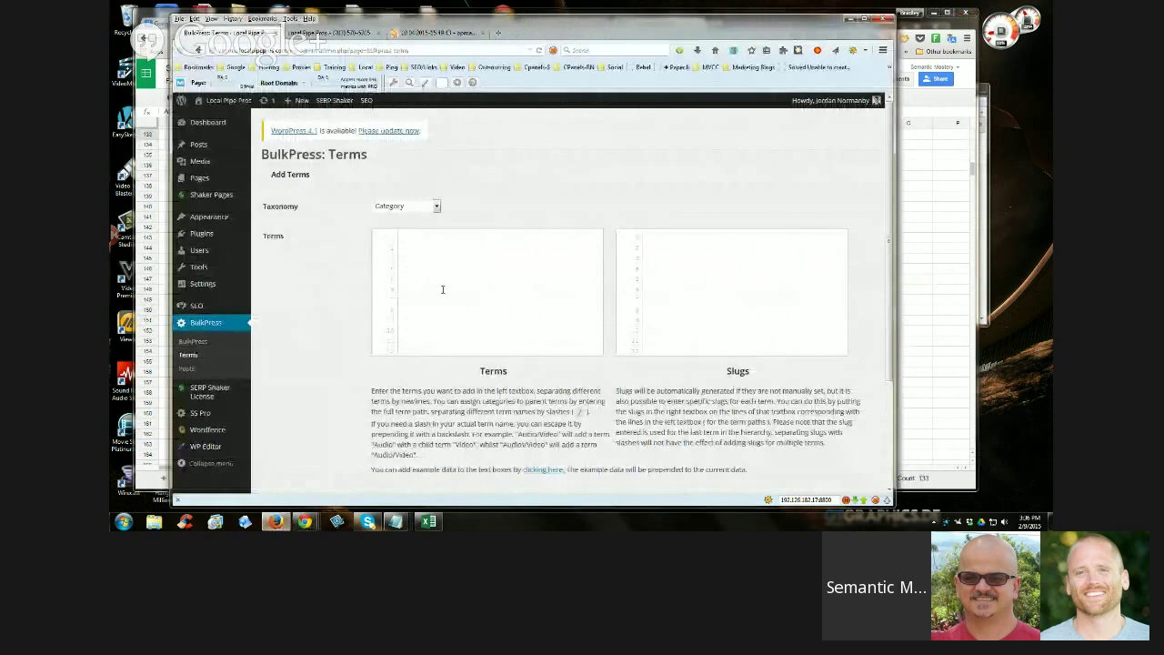
{"action": "left_click", "coordinate": [415, 234]}
{"action": "key", "text": "ctrl+v"}
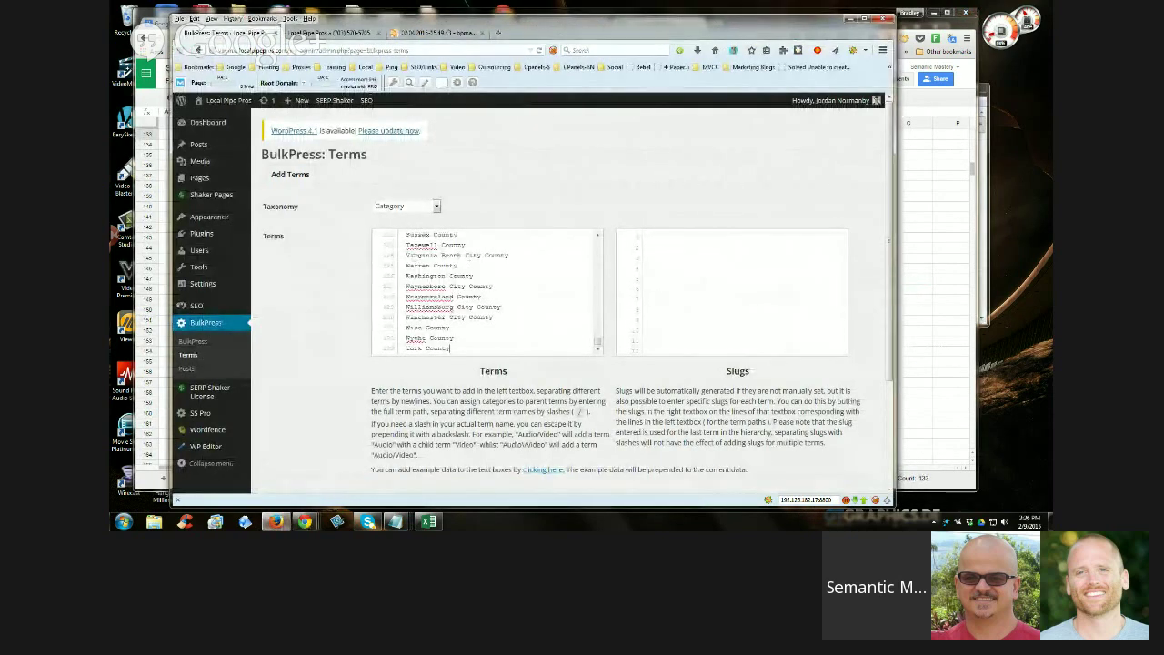
Try removing the Virginia Beach City County line from the terms, and replace the edited text with the full county list again
{"action": "left_click_drag", "start_coordinate": [404, 256], "coordinate": [521, 256]}
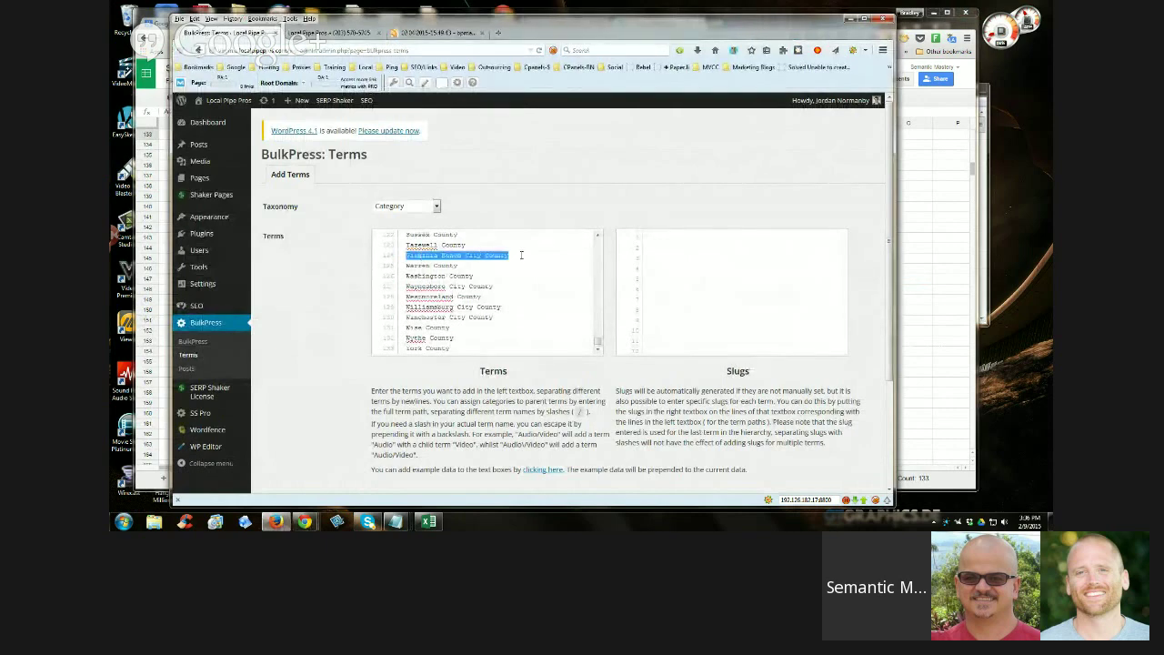
{"action": "key", "text": "Delete"}
{"action": "key", "text": "Delete"}
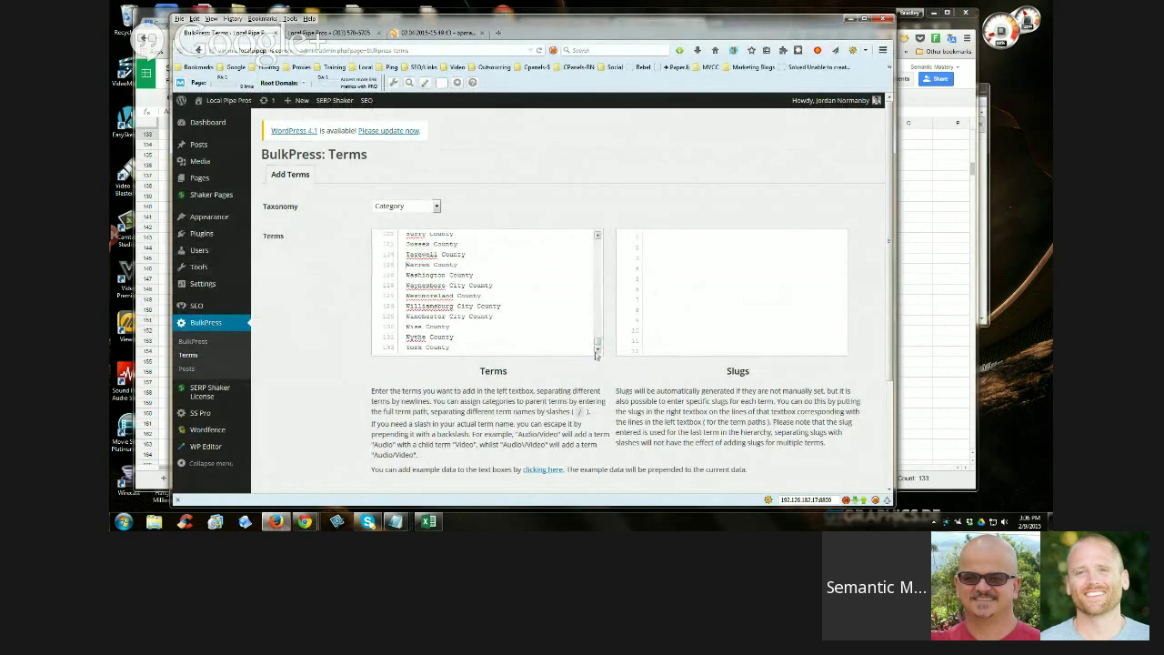
{"action": "left_click", "coordinate": [519, 351]}
{"action": "right_click", "coordinate": [515, 352]}
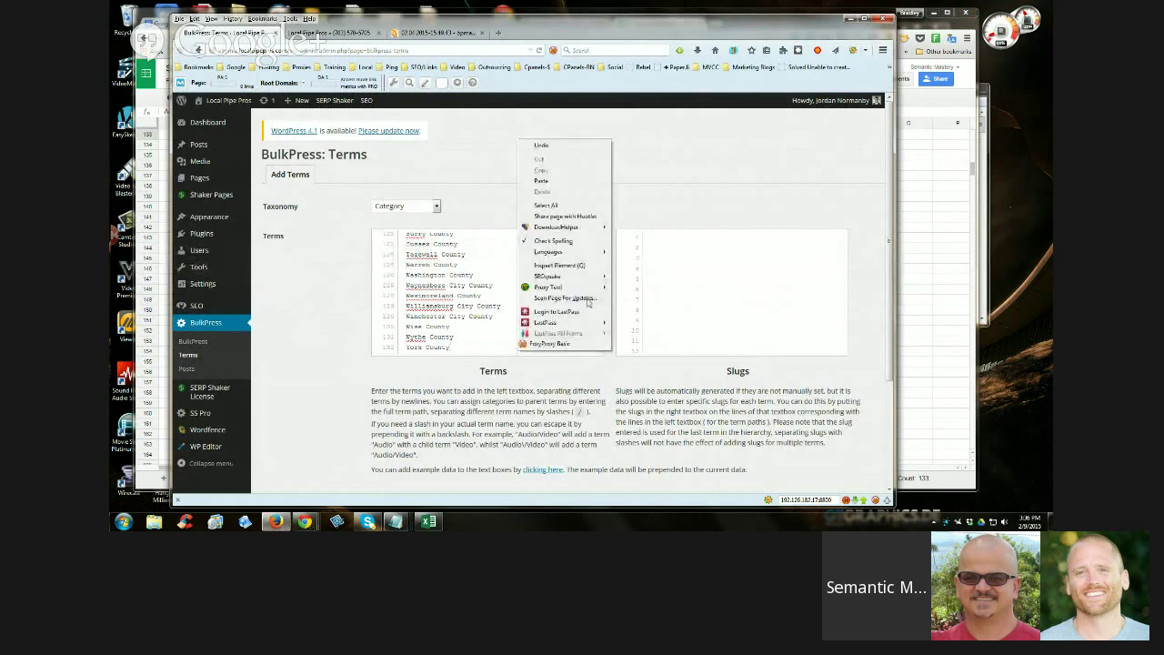
{"action": "left_click", "coordinate": [560, 215]}
{"action": "key", "text": "Delete"}
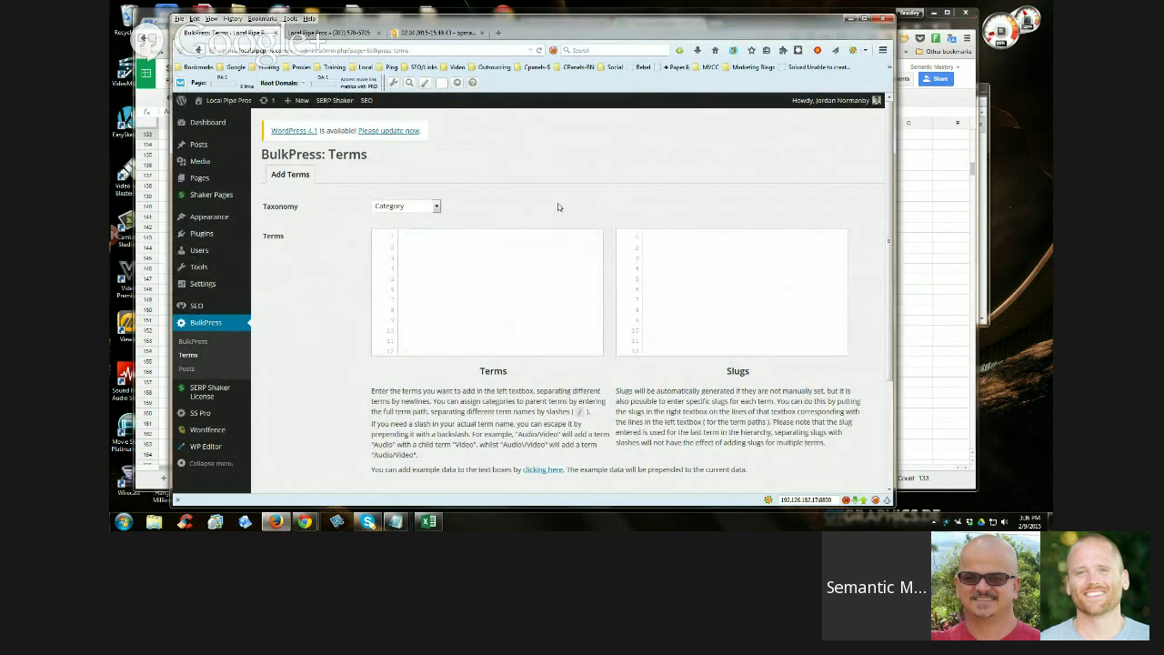
{"action": "key", "text": "ctrl+v"}
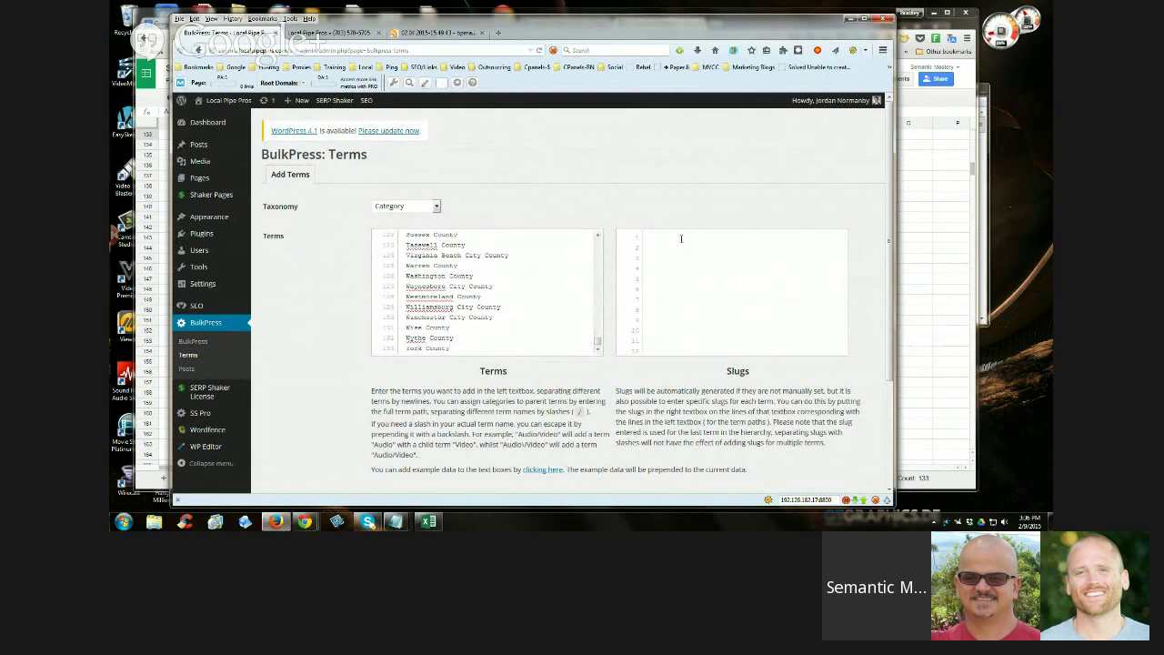
Paste the same county list as the slugs and add the counties as categories with no parent
{"action": "left_click", "coordinate": [681, 238]}
{"action": "key", "text": "ctrl+v"}
{"action": "scroll", "coordinate": [507, 369], "scroll_direction": "down", "scroll_amount": 3}
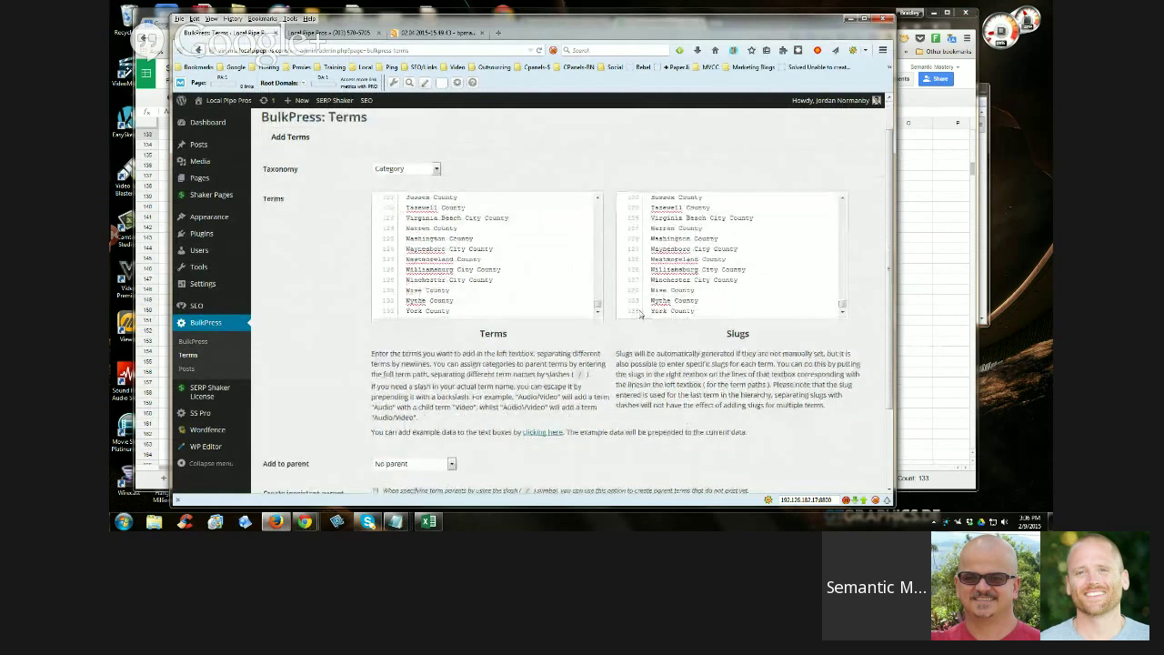
{"action": "left_click", "coordinate": [284, 443]}
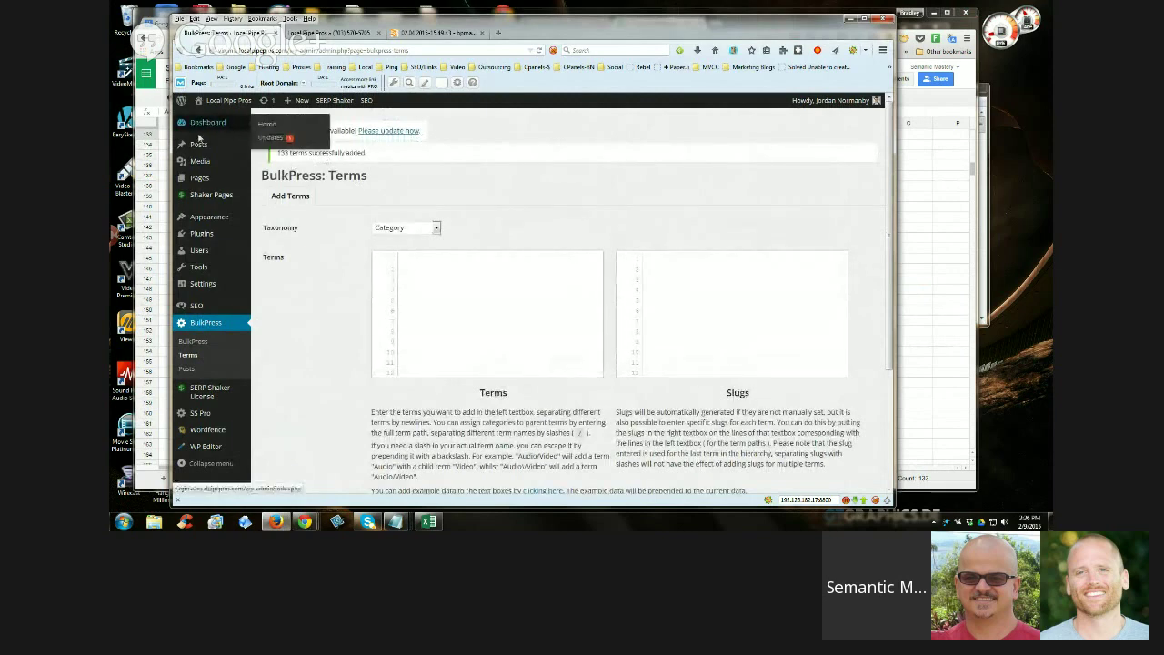
Open the post categories list and review the newly added county categories and their slugs
{"action": "mouse_move", "coordinate": [202, 146]}
{"action": "left_click", "coordinate": [271, 173]}
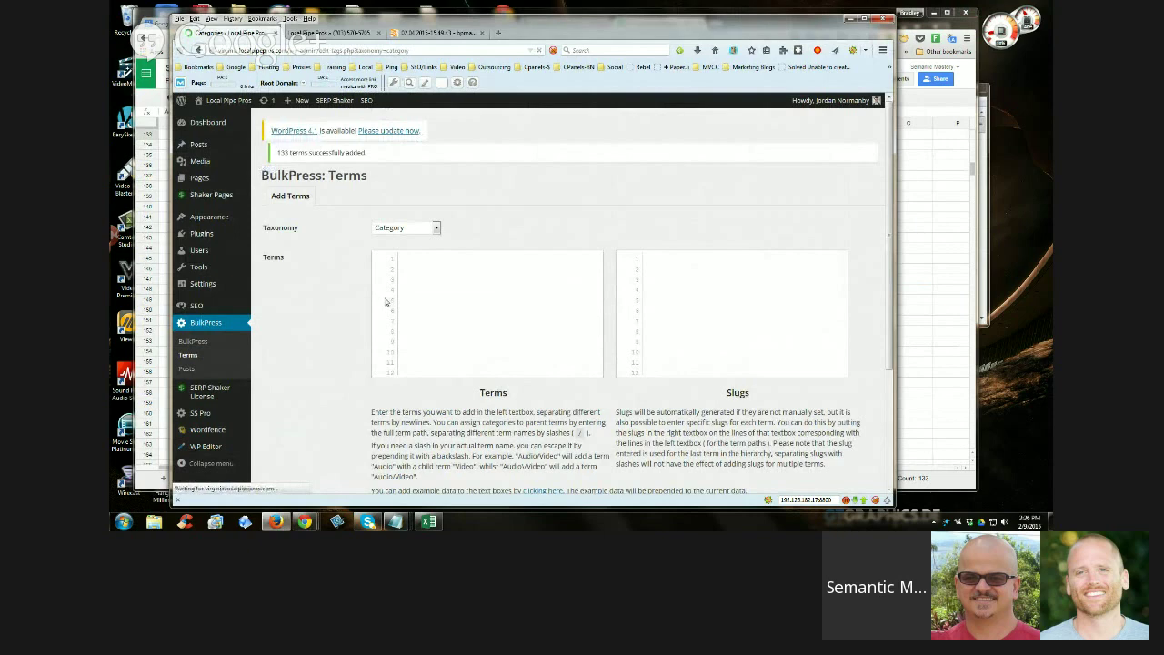
{"action": "scroll", "coordinate": [703, 287], "scroll_direction": "down", "scroll_amount": 2}
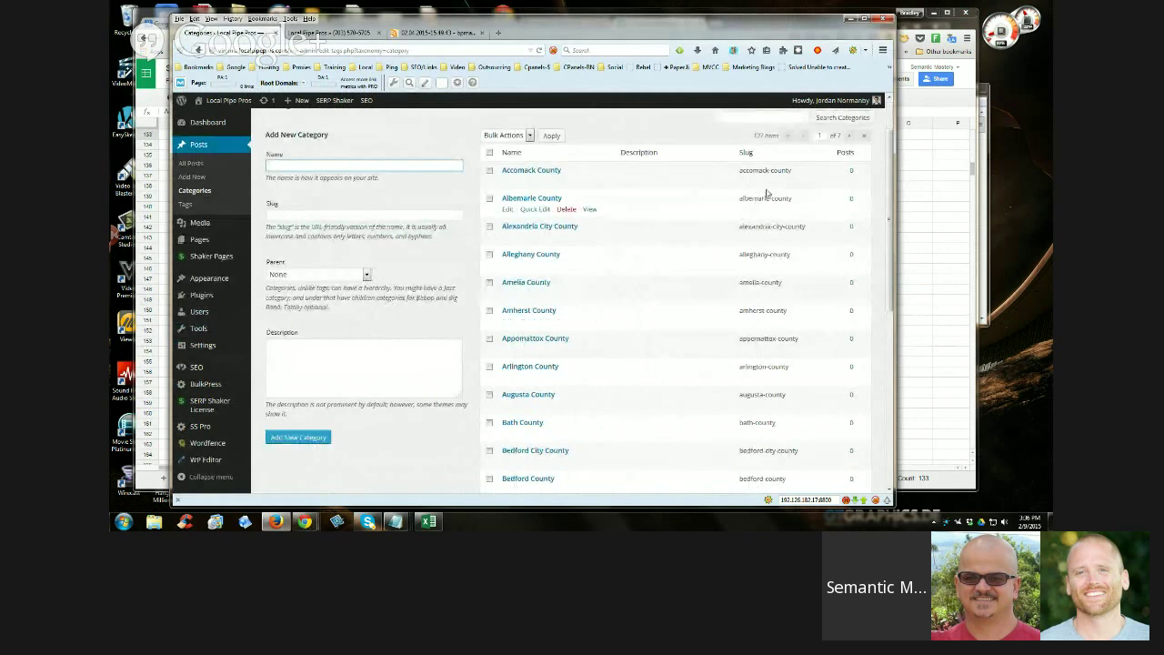
{"action": "scroll", "coordinate": [768, 369], "scroll_direction": "down", "scroll_amount": 3}
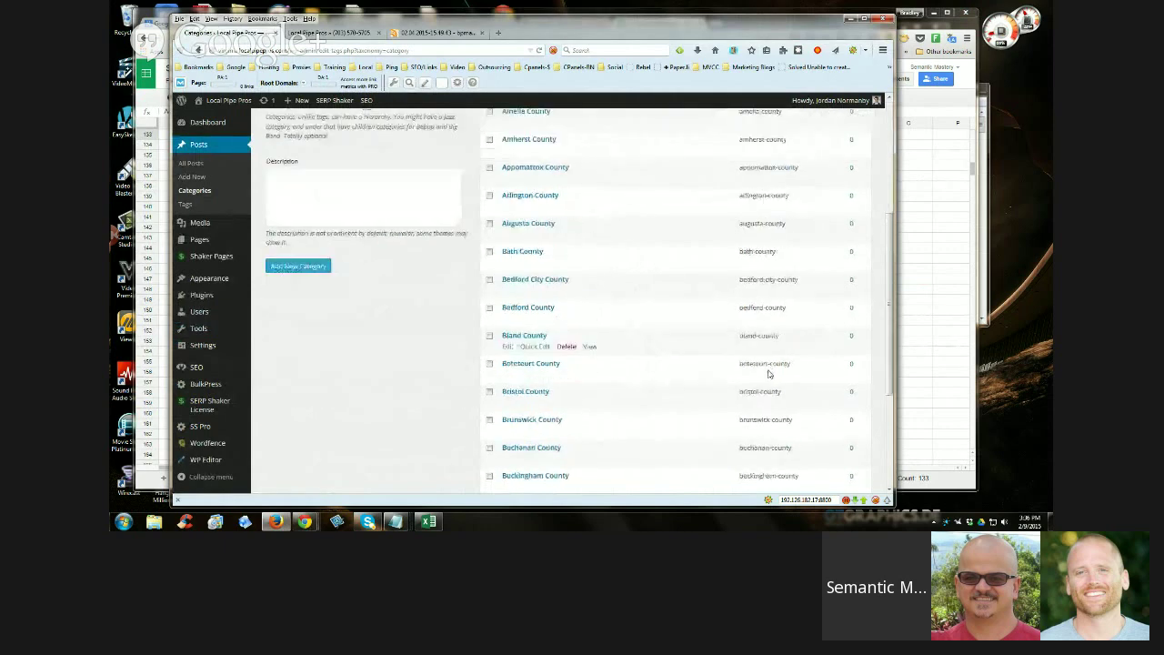
{"action": "scroll", "coordinate": [767, 372], "scroll_direction": "down", "scroll_amount": 3}
{"action": "scroll", "coordinate": [750, 370], "scroll_direction": "up", "scroll_amount": 6}
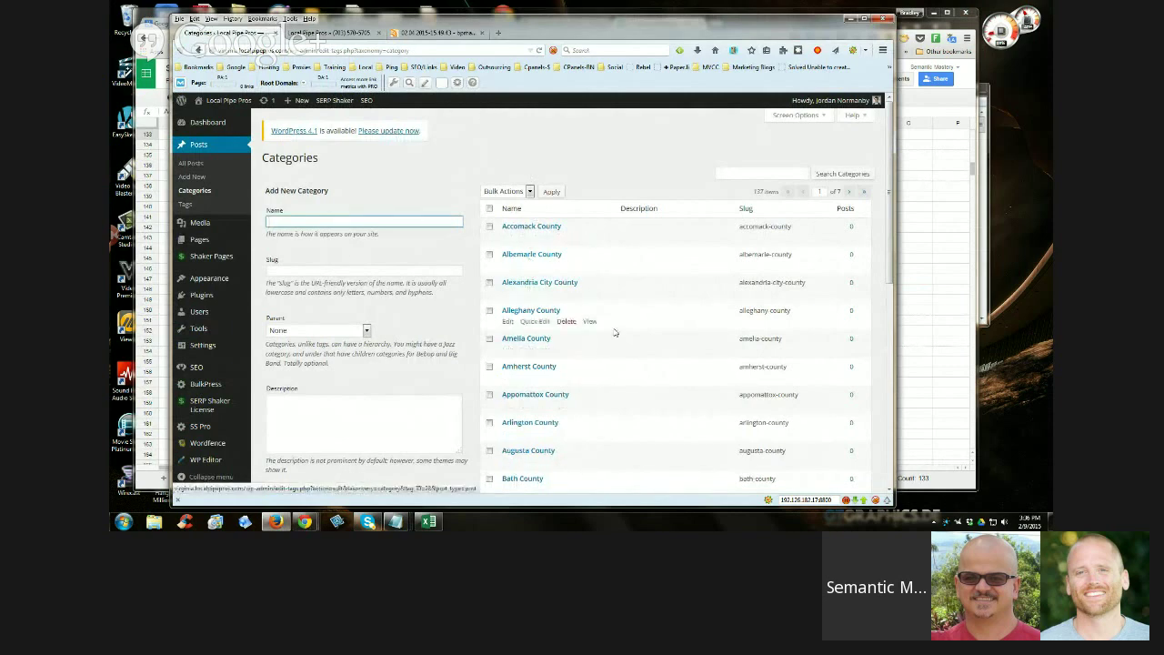
{"action": "scroll", "coordinate": [619, 330], "scroll_direction": "down", "scroll_amount": 1}
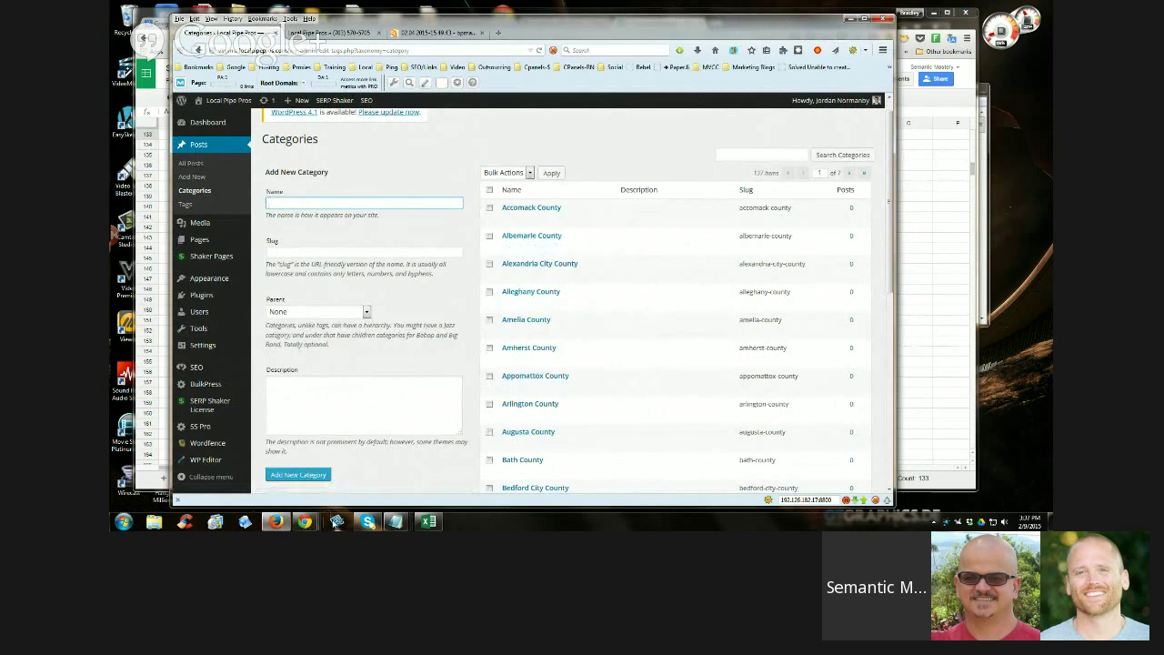
Switch to Snagit Editor, create a new 800 x 800 pixel image and make its canvas white
{"action": "left_click", "coordinate": [337, 521]}
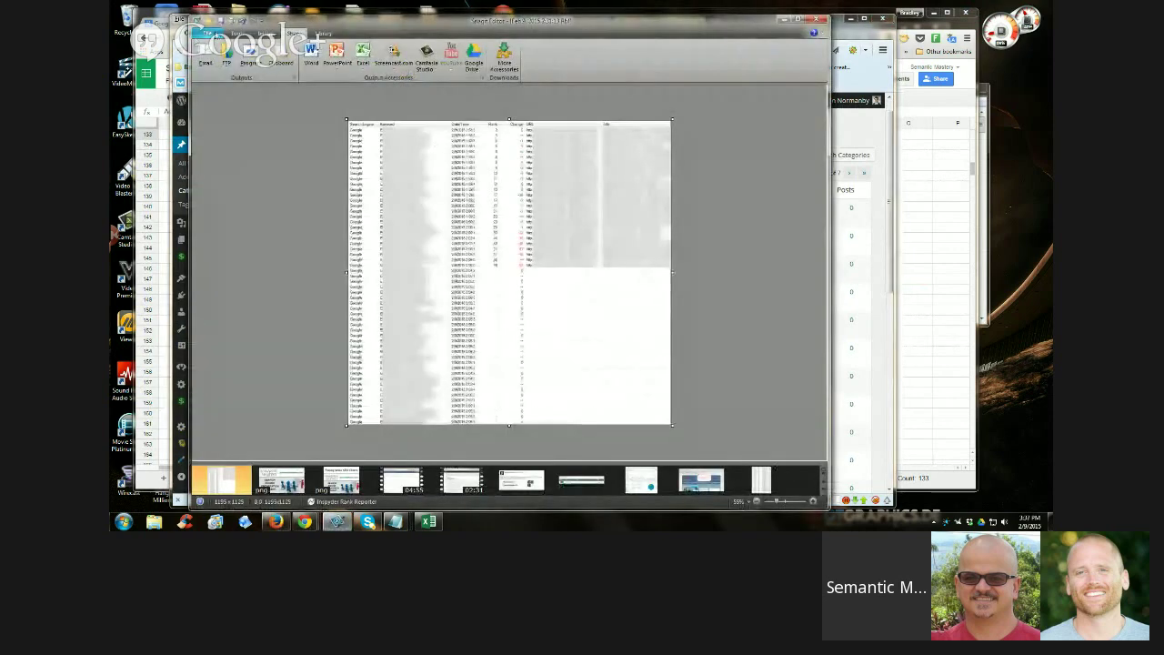
{"action": "left_click", "coordinate": [208, 33]}
{"action": "left_click", "coordinate": [208, 34]}
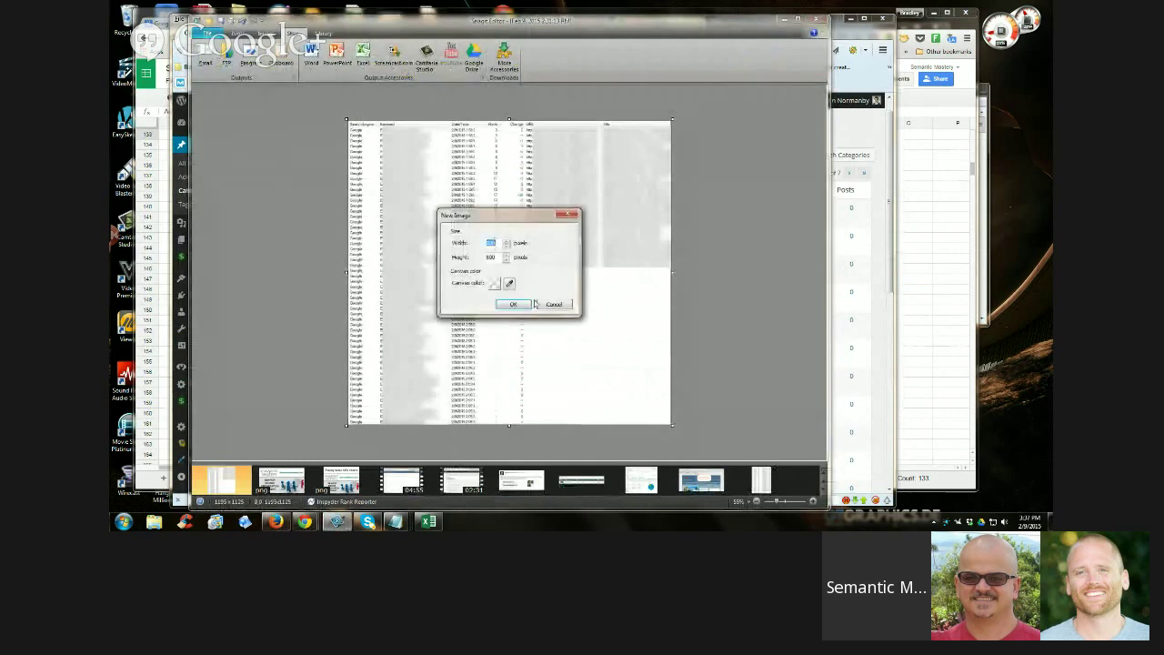
{"action": "left_click", "coordinate": [512, 305]}
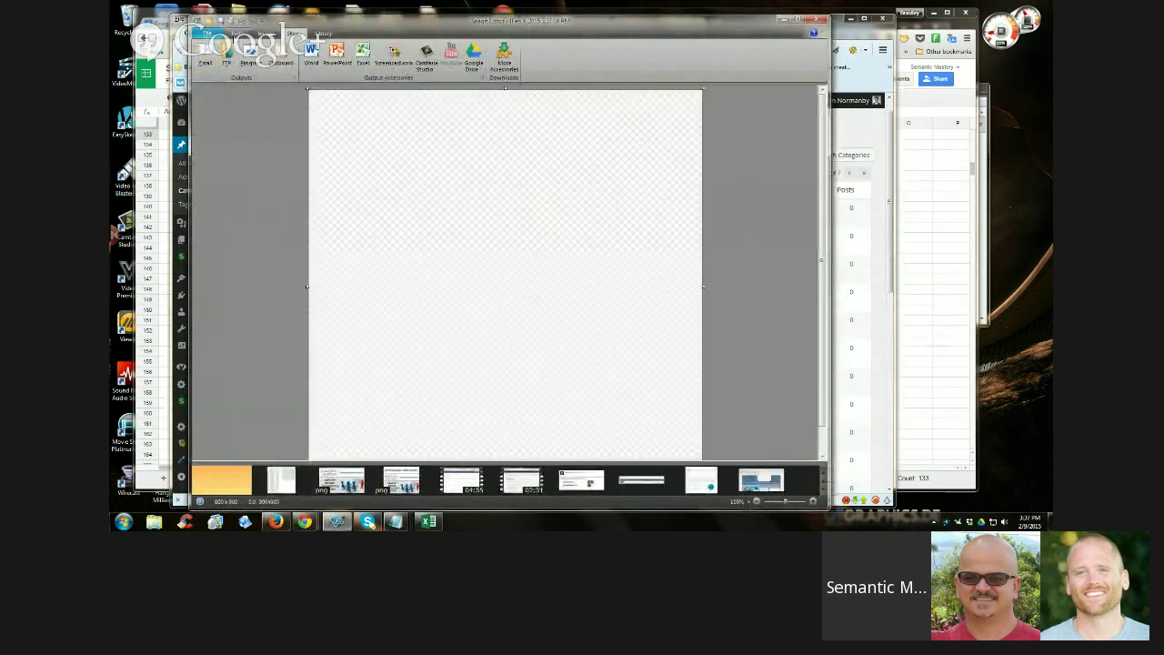
{"action": "left_click", "coordinate": [238, 34]}
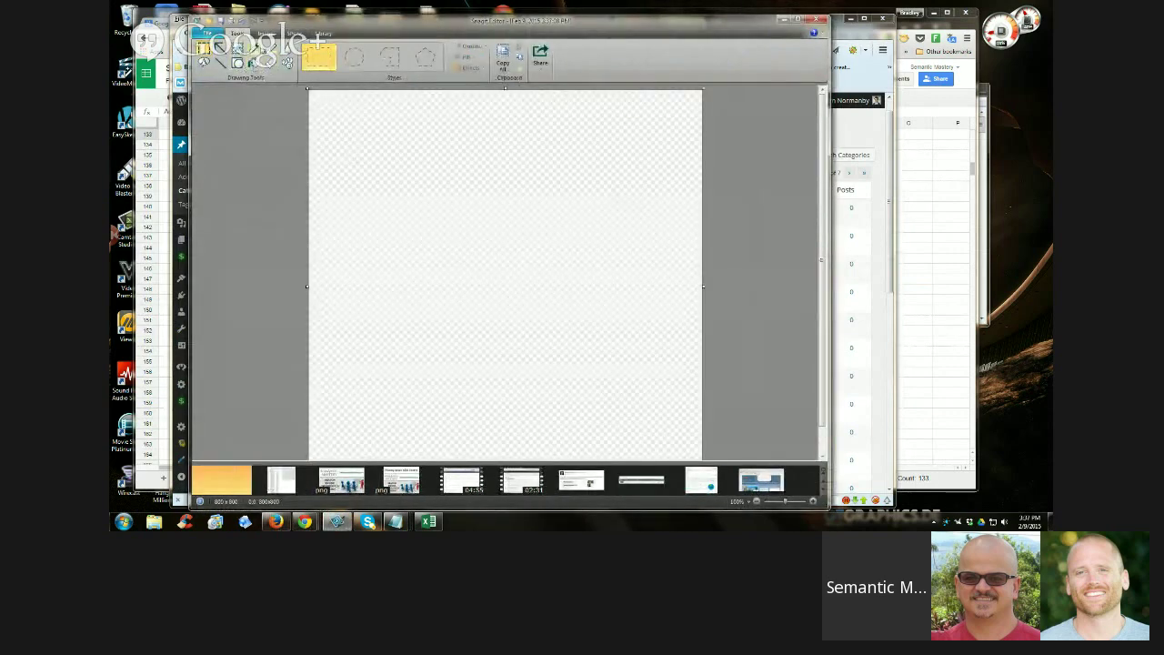
{"action": "left_click", "coordinate": [265, 34]}
{"action": "left_click", "coordinate": [250, 67]}
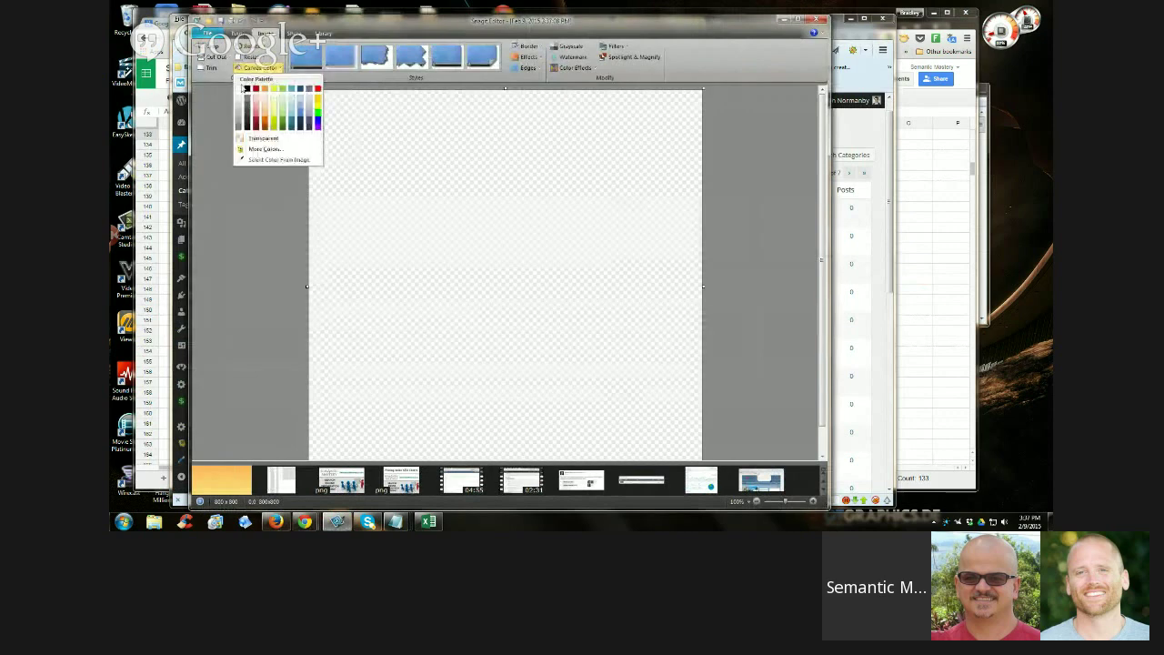
{"action": "left_click", "coordinate": [240, 88]}
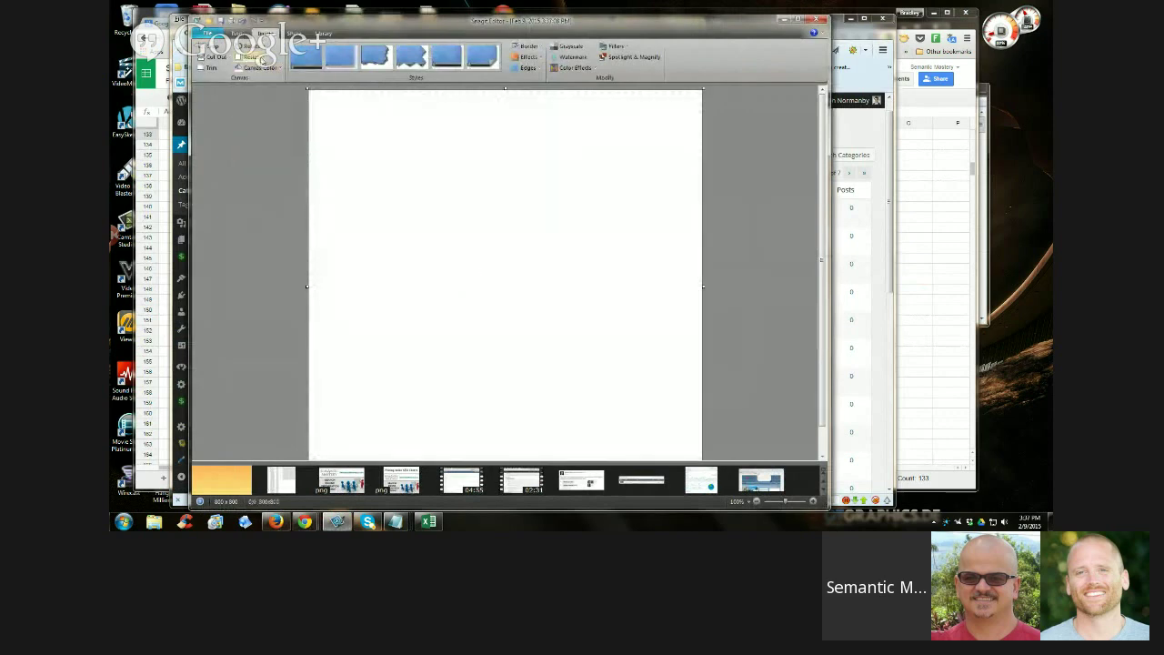
Draw a row of two red-outlined rectangles on the canvas, followed by a vertical stack of four smaller ones
{"action": "left_click", "coordinate": [237, 34]}
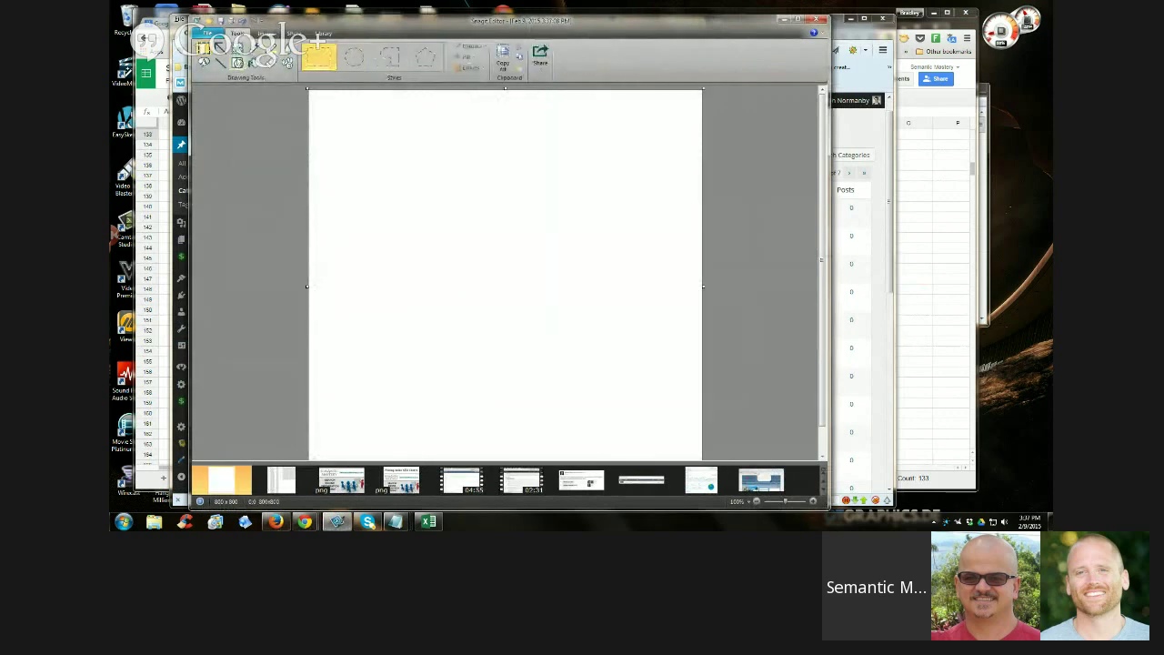
{"action": "left_click", "coordinate": [237, 62]}
{"action": "mouse_move", "coordinate": [338, 193]}
{"action": "left_mouse_down"}
{"action": "mouse_move", "coordinate": [351, 228]}
{"action": "mouse_move", "coordinate": [391, 234]}
{"action": "left_mouse_up"}
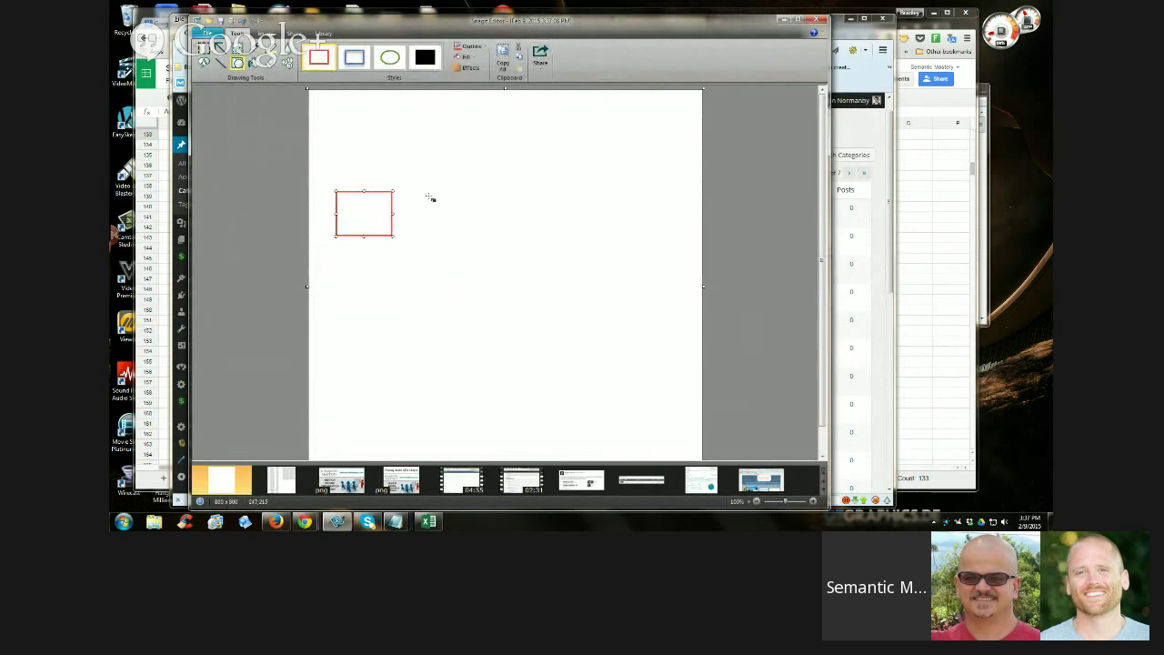
{"action": "left_click_drag", "start_coordinate": [426, 208], "coordinate": [497, 246]}
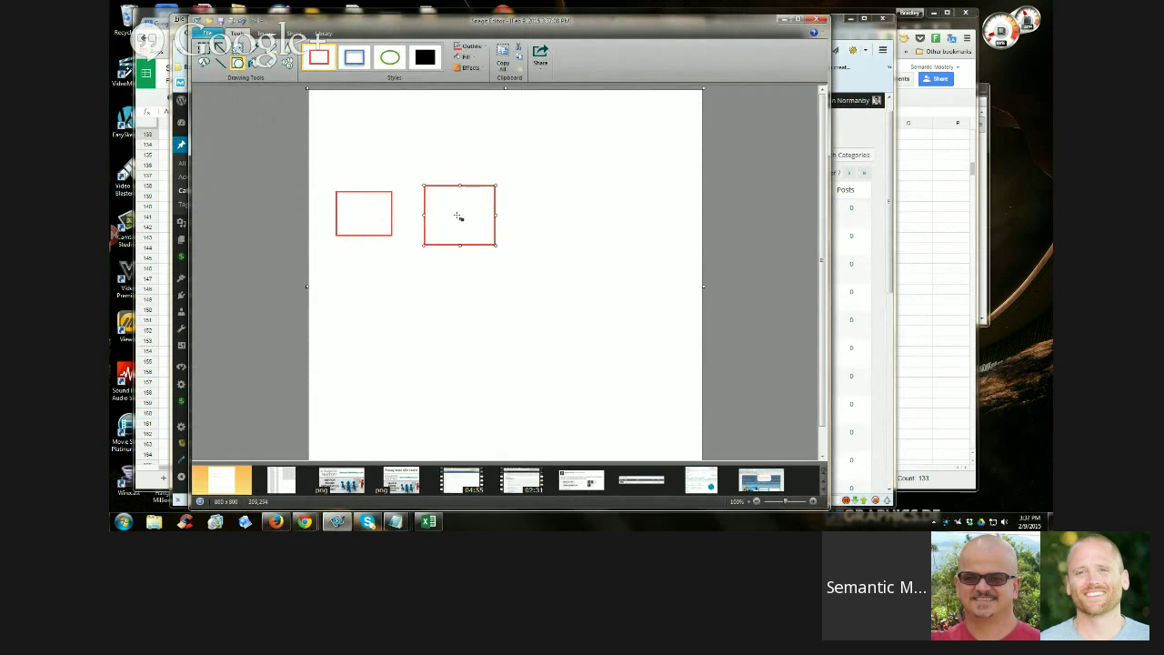
{"action": "left_click_drag", "start_coordinate": [535, 179], "coordinate": [627, 255]}
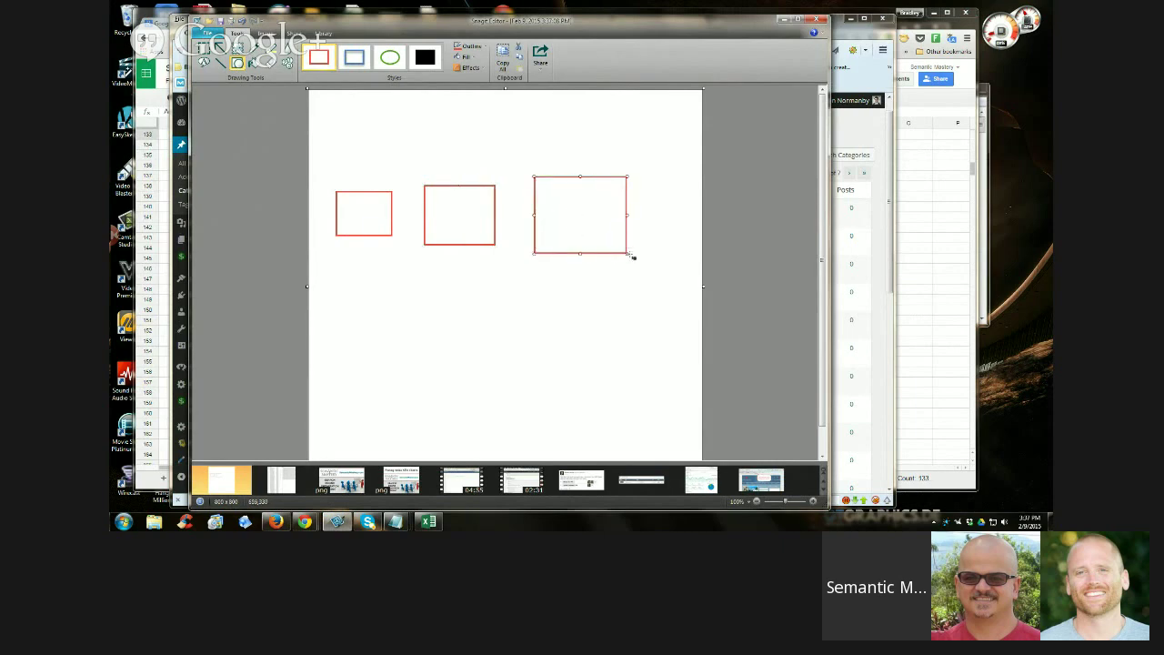
{"action": "left_click_drag", "start_coordinate": [626, 254], "coordinate": [588, 210]}
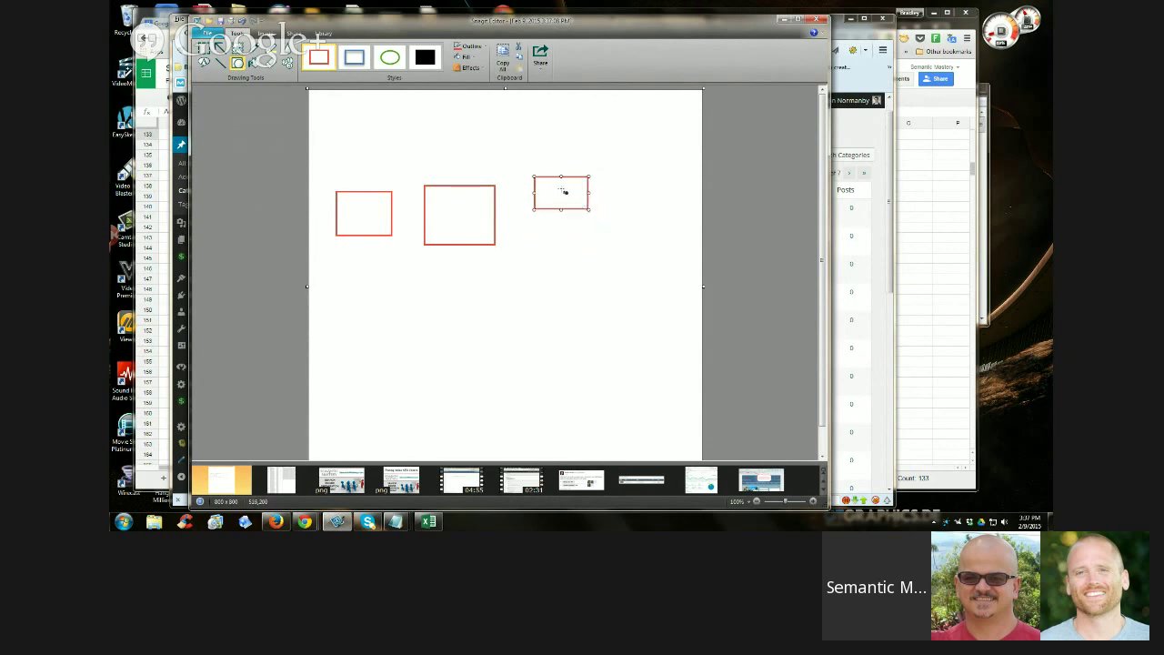
{"action": "mouse_move", "coordinate": [548, 177]}
{"action": "left_mouse_down"}
{"action": "mouse_move", "coordinate": [546, 162]}
{"action": "mouse_move", "coordinate": [539, 200]}
{"action": "mouse_move", "coordinate": [592, 225]}
{"action": "mouse_move", "coordinate": [553, 254]}
{"action": "mouse_move", "coordinate": [593, 265]}
{"action": "mouse_move", "coordinate": [552, 301]}
{"action": "mouse_move", "coordinate": [592, 310]}
{"action": "left_mouse_up"}
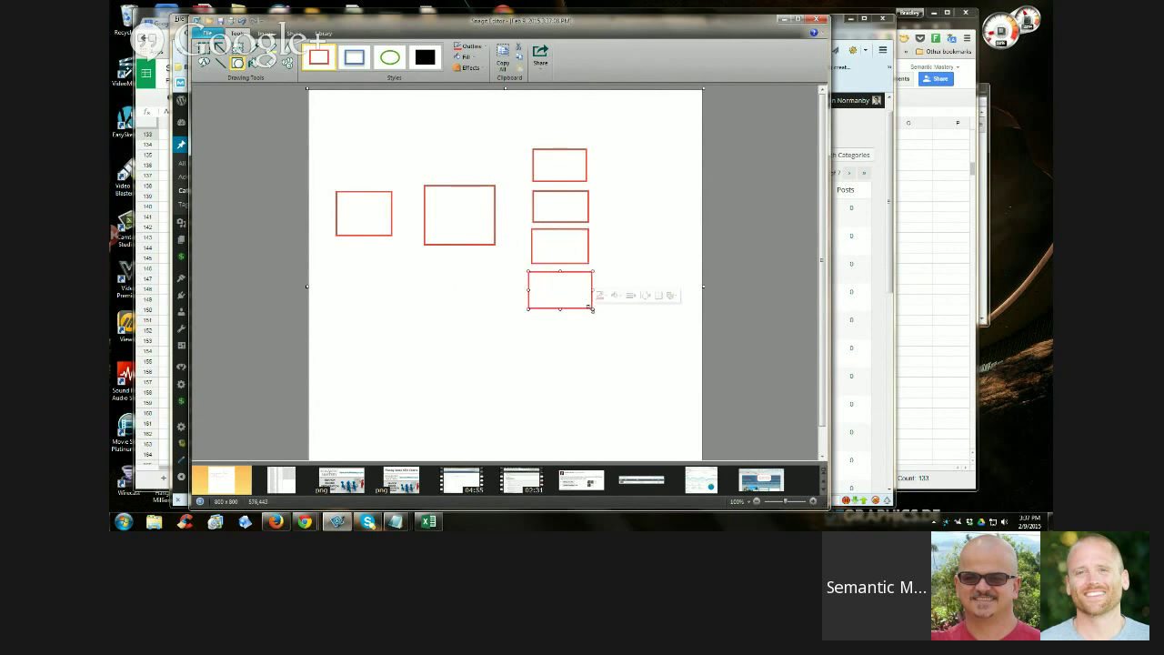
{"action": "right_click", "coordinate": [480, 320]}
{"action": "left_click", "coordinate": [517, 371]}
Draw a blue arrow from each of the four stacked rectangles to the middle rectangle
{"action": "left_click", "coordinate": [219, 47]}
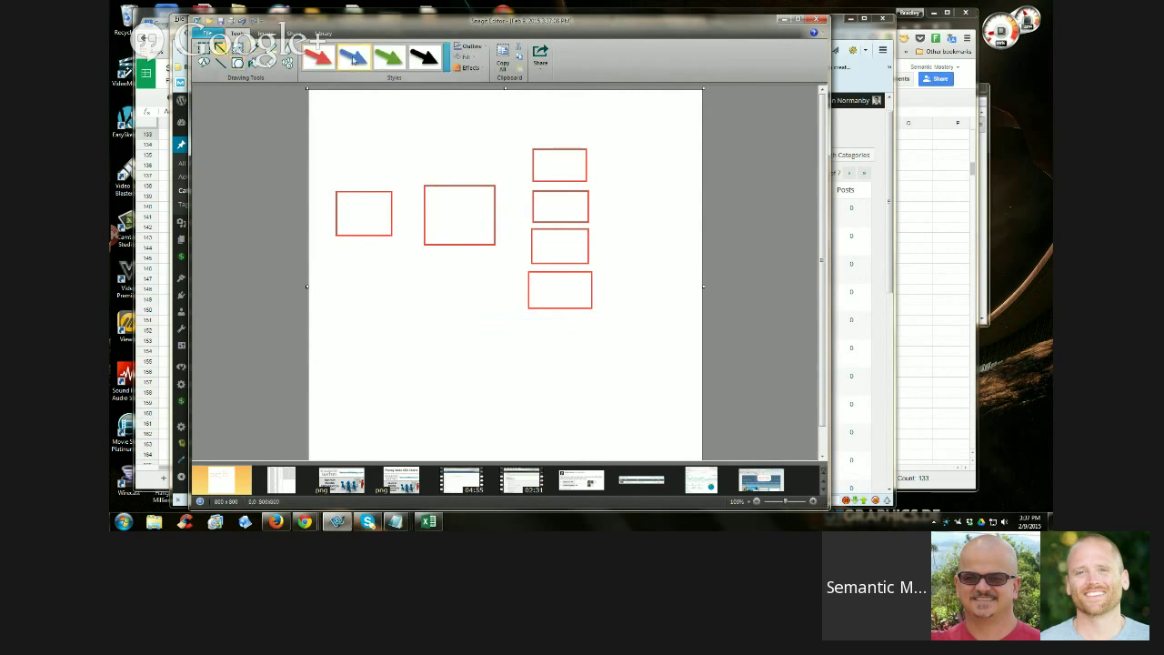
{"action": "left_click", "coordinate": [354, 60]}
{"action": "mouse_move", "coordinate": [531, 166]}
{"action": "left_mouse_down"}
{"action": "mouse_move", "coordinate": [501, 183]}
{"action": "mouse_move", "coordinate": [499, 207]}
{"action": "left_mouse_up"}
{"action": "left_click_drag", "start_coordinate": [532, 248], "coordinate": [489, 229]}
{"action": "left_click_drag", "start_coordinate": [526, 287], "coordinate": [490, 244]}
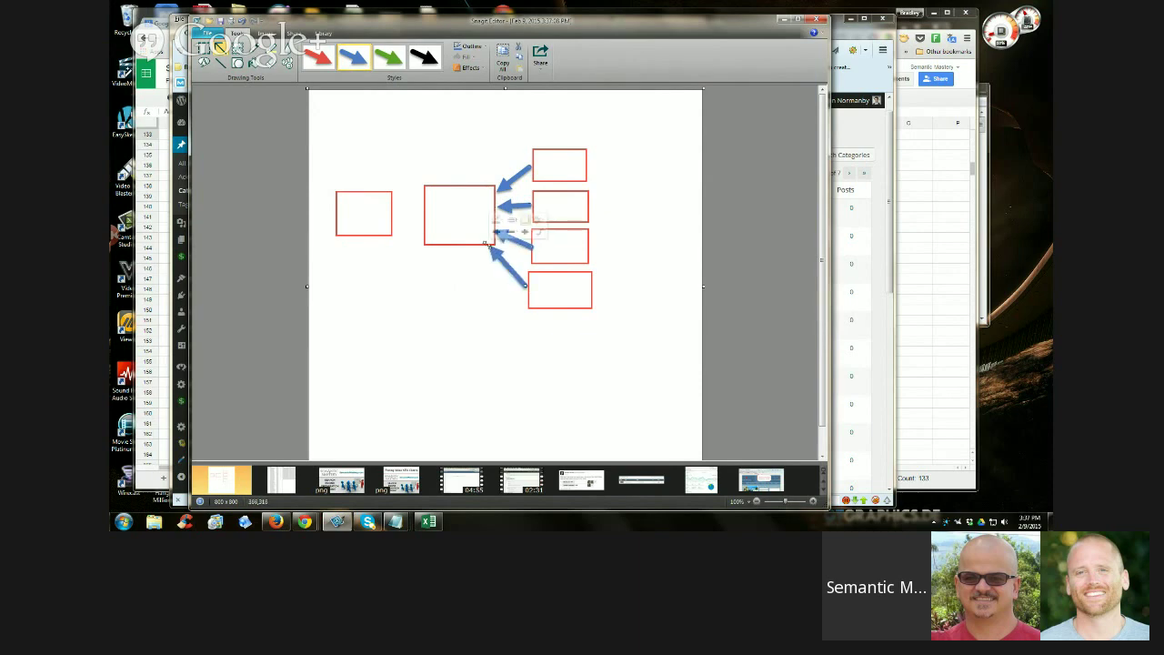
Draw red arrows from the middle rectangle to each stacked one, and black arrows both ways between neighbouring stacked rectangles
{"action": "left_click", "coordinate": [323, 65]}
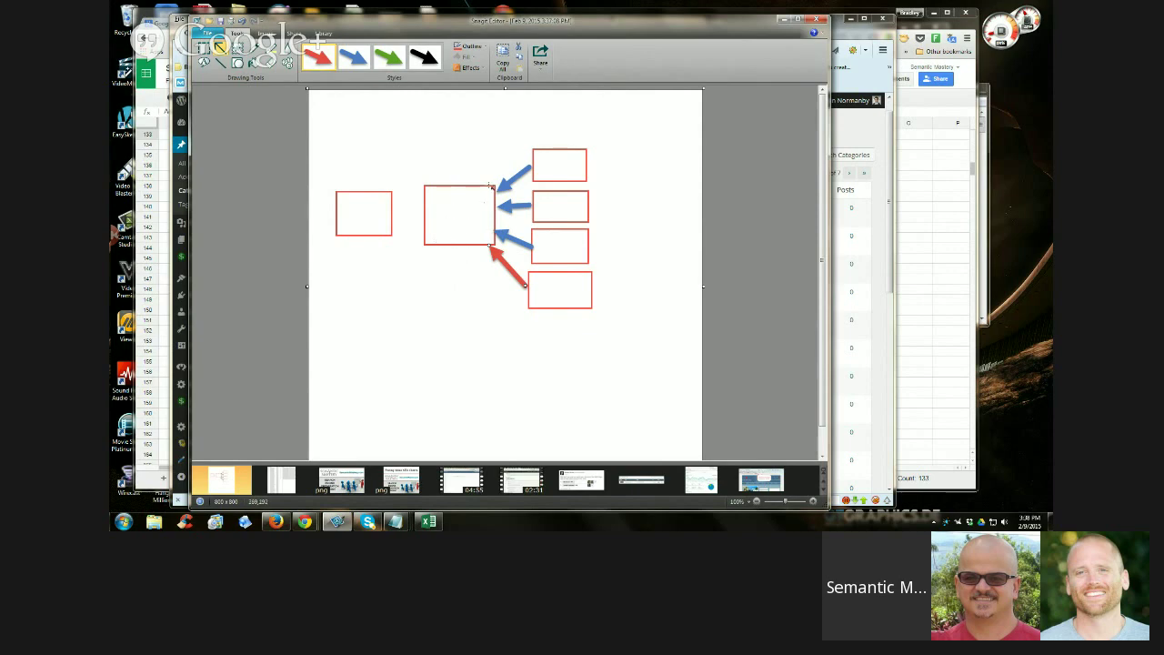
{"action": "left_click_drag", "start_coordinate": [486, 180], "coordinate": [532, 159]}
{"action": "mouse_move", "coordinate": [494, 197]}
{"action": "left_mouse_down"}
{"action": "mouse_move", "coordinate": [531, 197]}
{"action": "mouse_move", "coordinate": [535, 241]}
{"action": "mouse_move", "coordinate": [502, 251]}
{"action": "mouse_move", "coordinate": [533, 281]}
{"action": "left_mouse_up"}
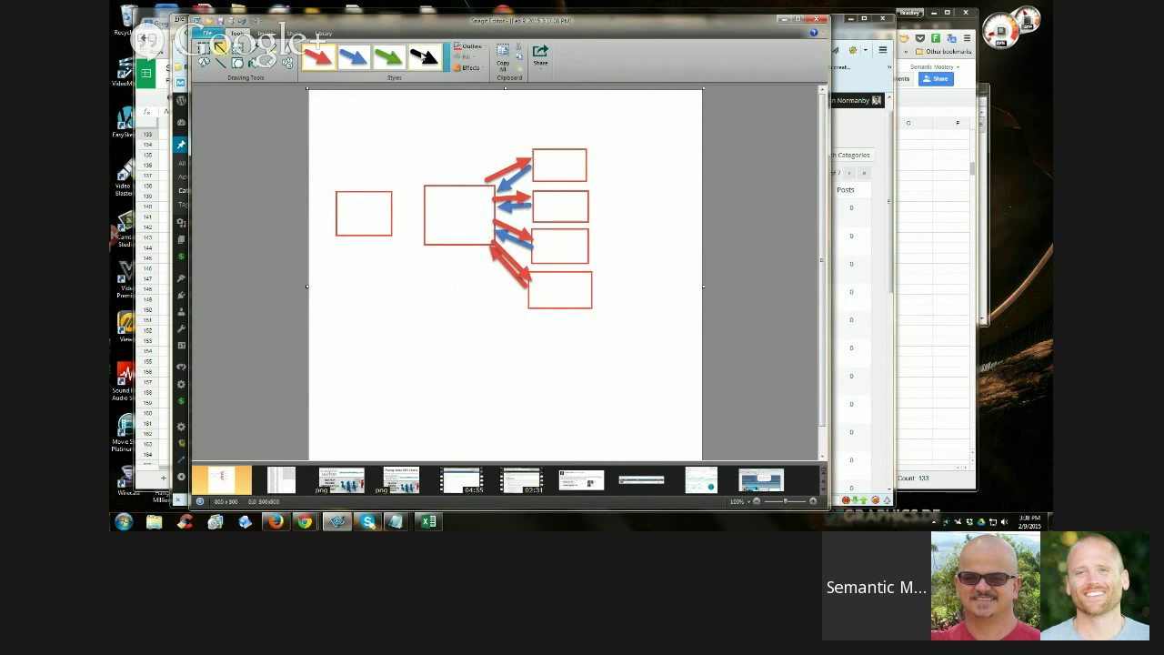
{"action": "left_click", "coordinate": [420, 57]}
{"action": "mouse_move", "coordinate": [579, 170]}
{"action": "left_mouse_down"}
{"action": "mouse_move", "coordinate": [581, 283]}
{"action": "mouse_move", "coordinate": [568, 272]}
{"action": "mouse_move", "coordinate": [566, 169]}
{"action": "left_mouse_up"}
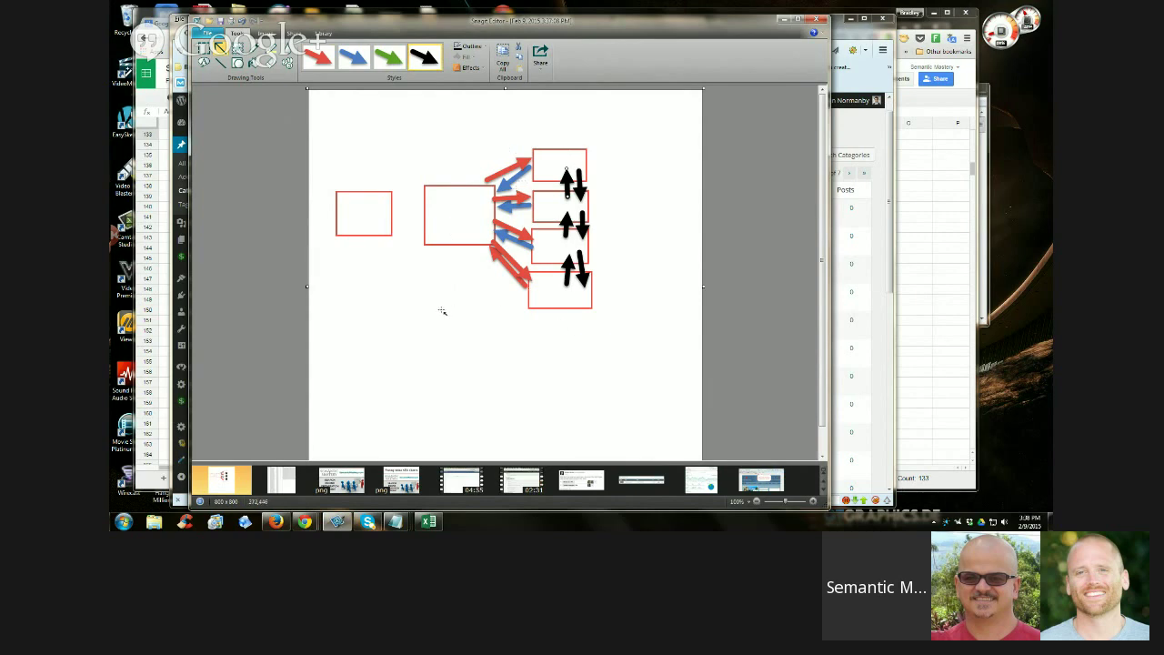
Switch back to WordPress in Firefox and start a new SERP Shaker shortcode named albemarlecountycities
{"action": "left_click", "coordinate": [275, 522]}
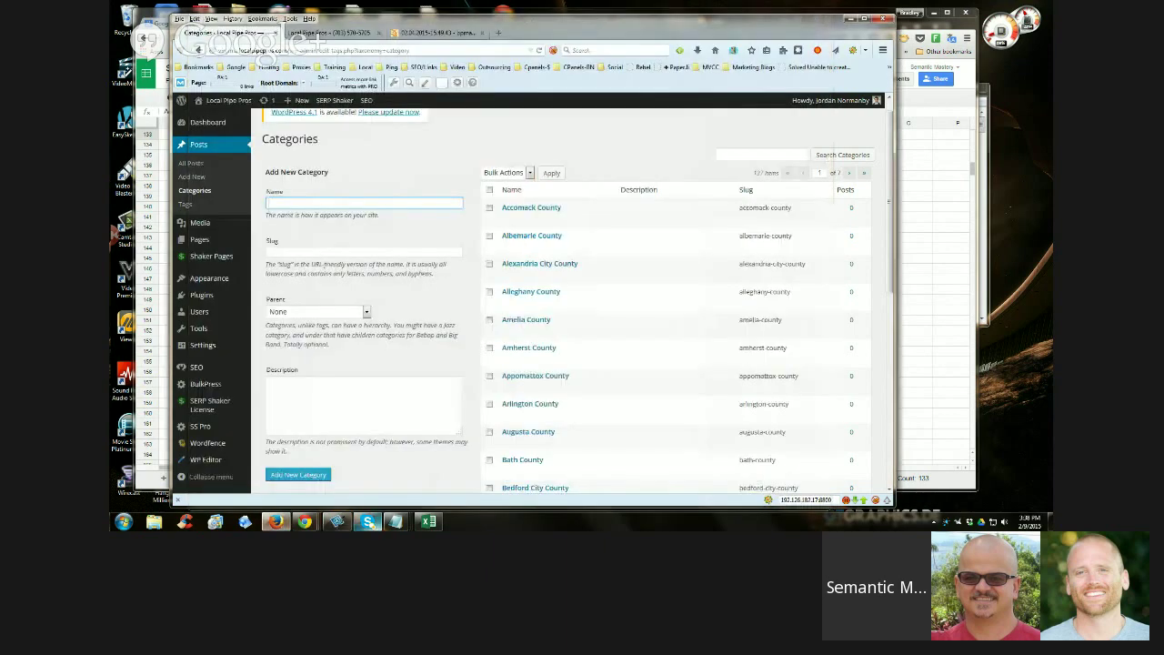
{"action": "scroll", "coordinate": [361, 256], "scroll_direction": "down", "scroll_amount": 1}
{"action": "mouse_move", "coordinate": [219, 263]}
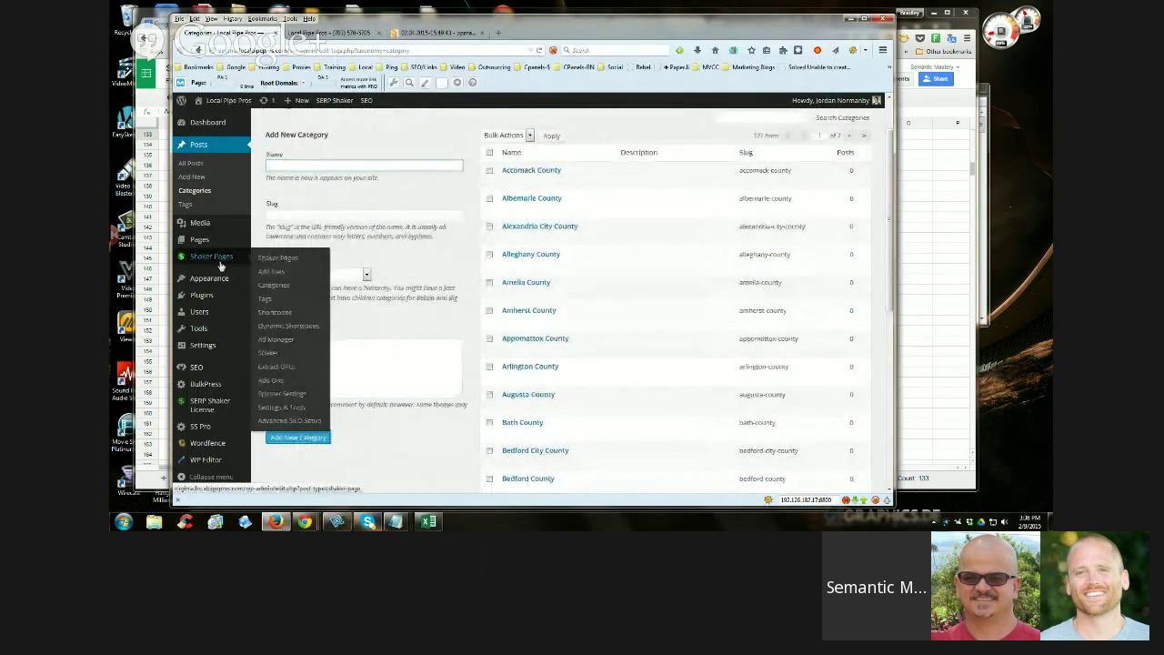
{"action": "left_click", "coordinate": [277, 313]}
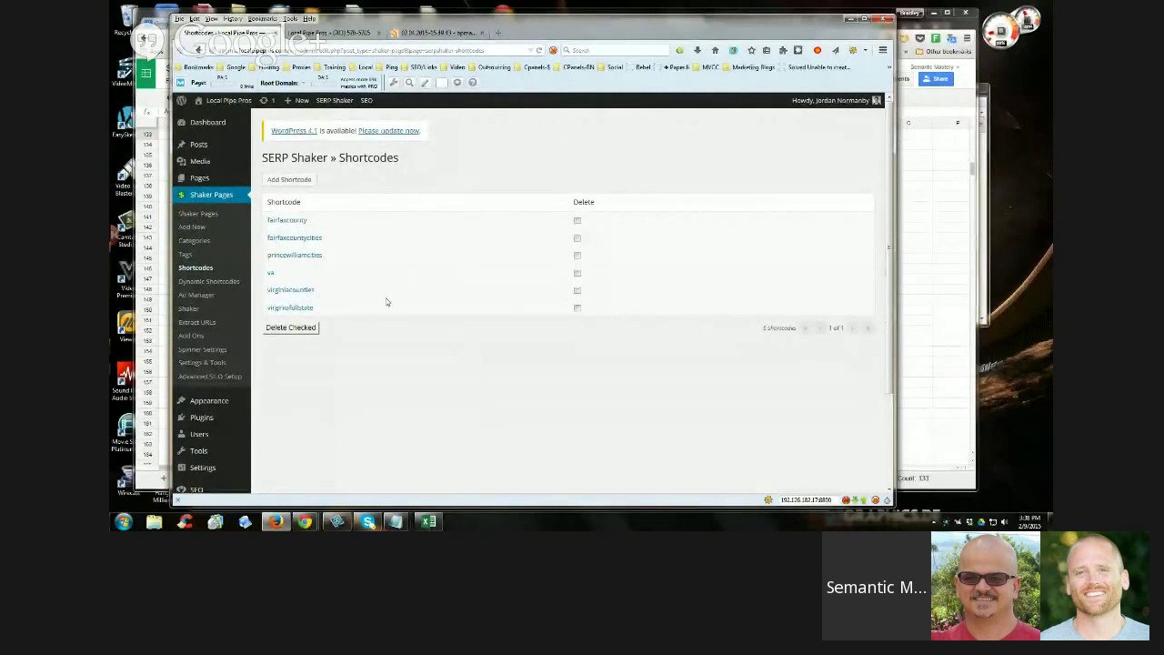
{"action": "left_click", "coordinate": [290, 179]}
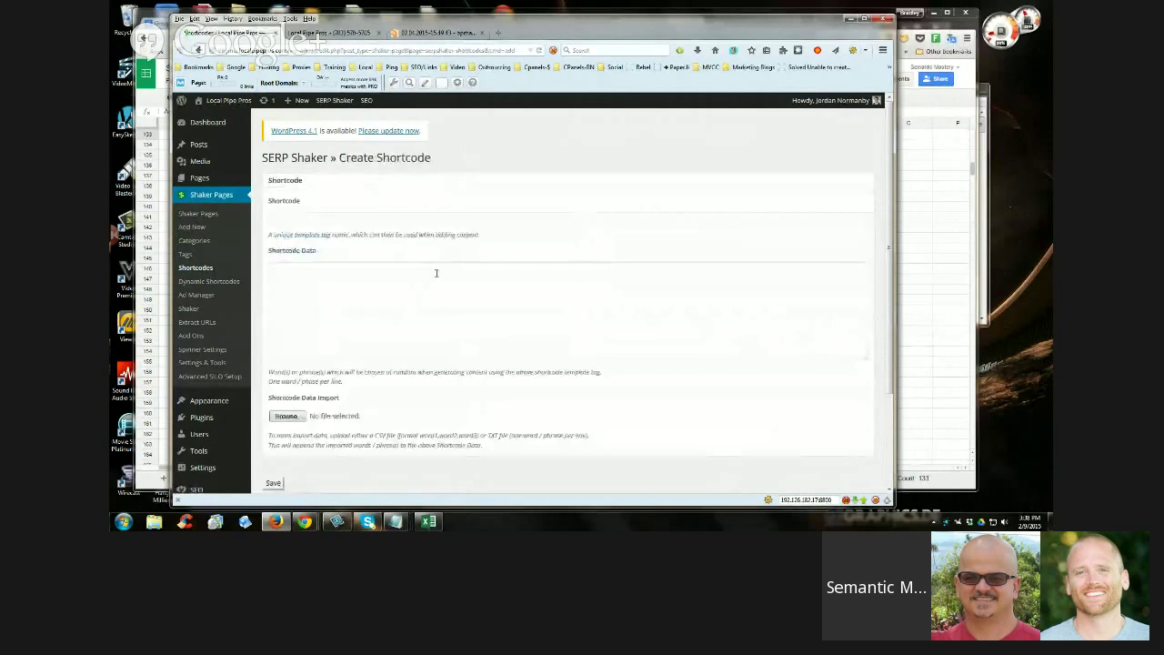
{"action": "left_click", "coordinate": [361, 218]}
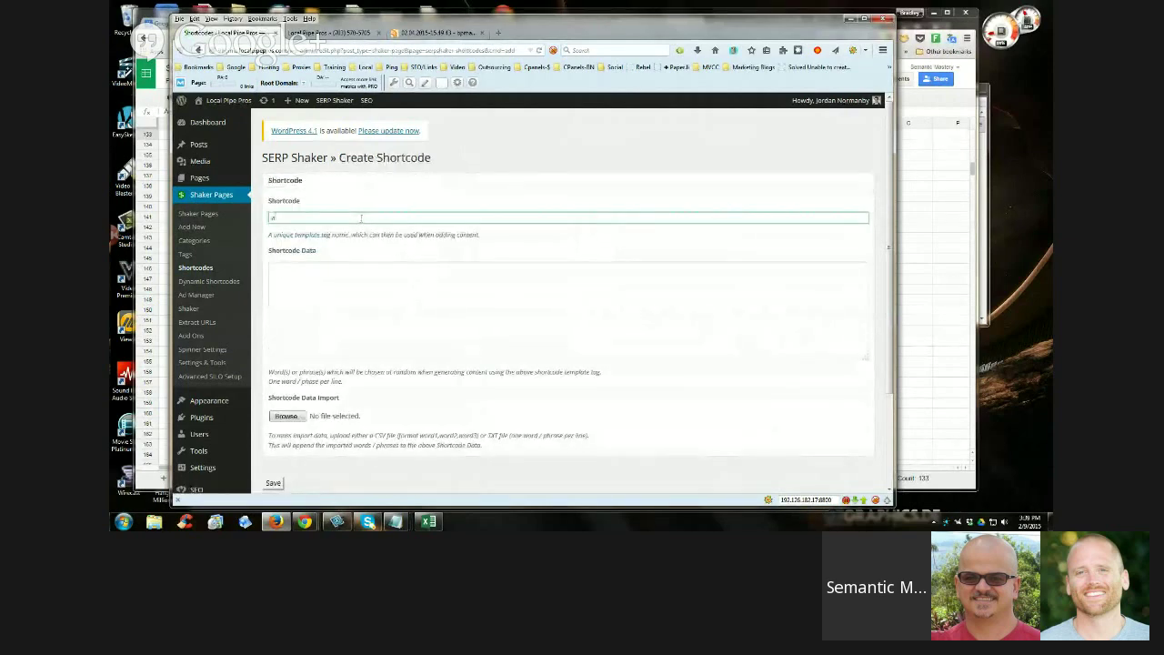
{"action": "type", "text": "albemarlecountycities"}
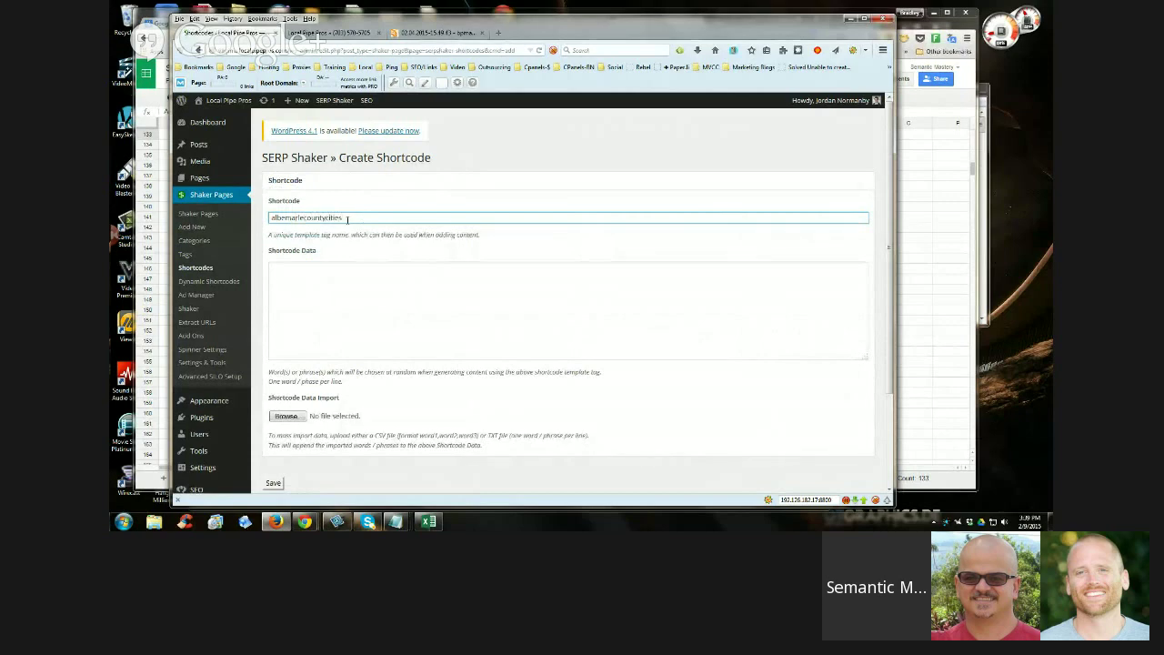
Switch to the SS Demo Worksheet in Google Sheets and copy the column A city list from Batesville to White Hall
{"action": "left_click", "coordinate": [357, 298]}
{"action": "mouse_move", "coordinate": [305, 521]}
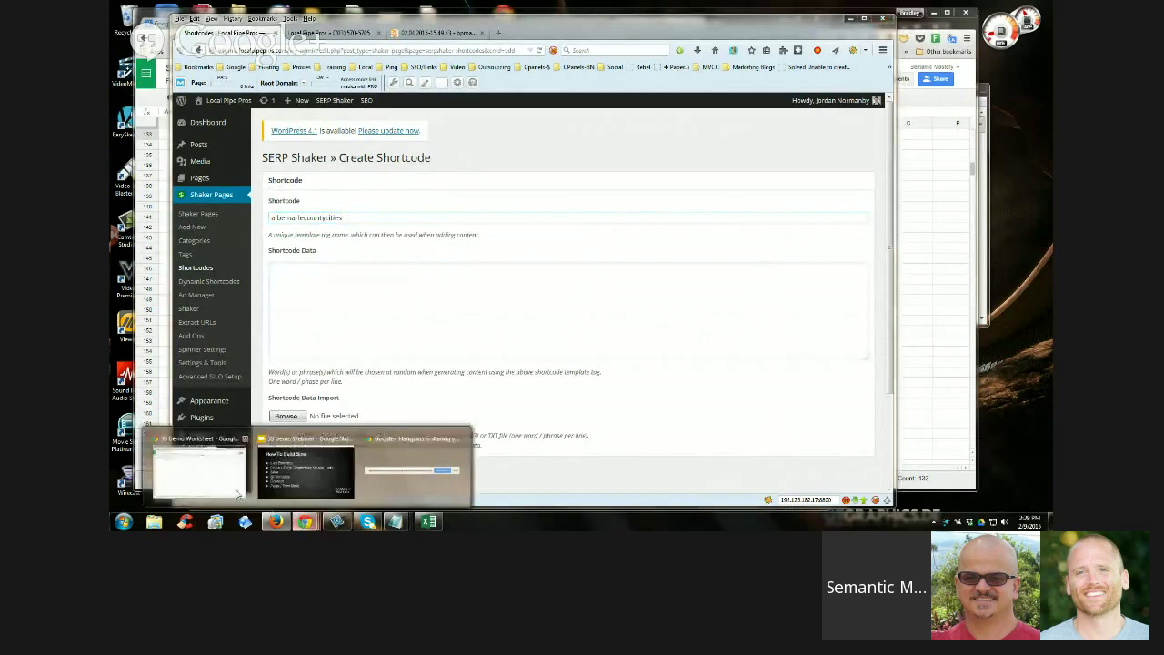
{"action": "left_click", "coordinate": [245, 469]}
{"action": "scroll", "coordinate": [234, 212], "scroll_direction": "up", "scroll_amount": 20}
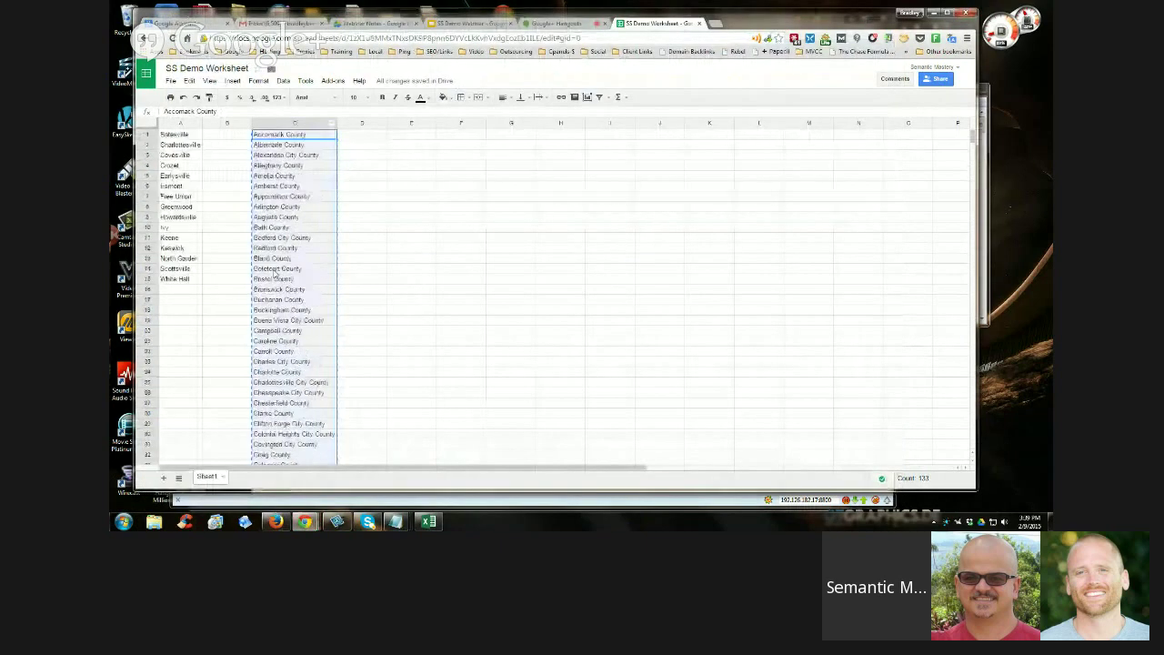
{"action": "left_click", "coordinate": [187, 278]}
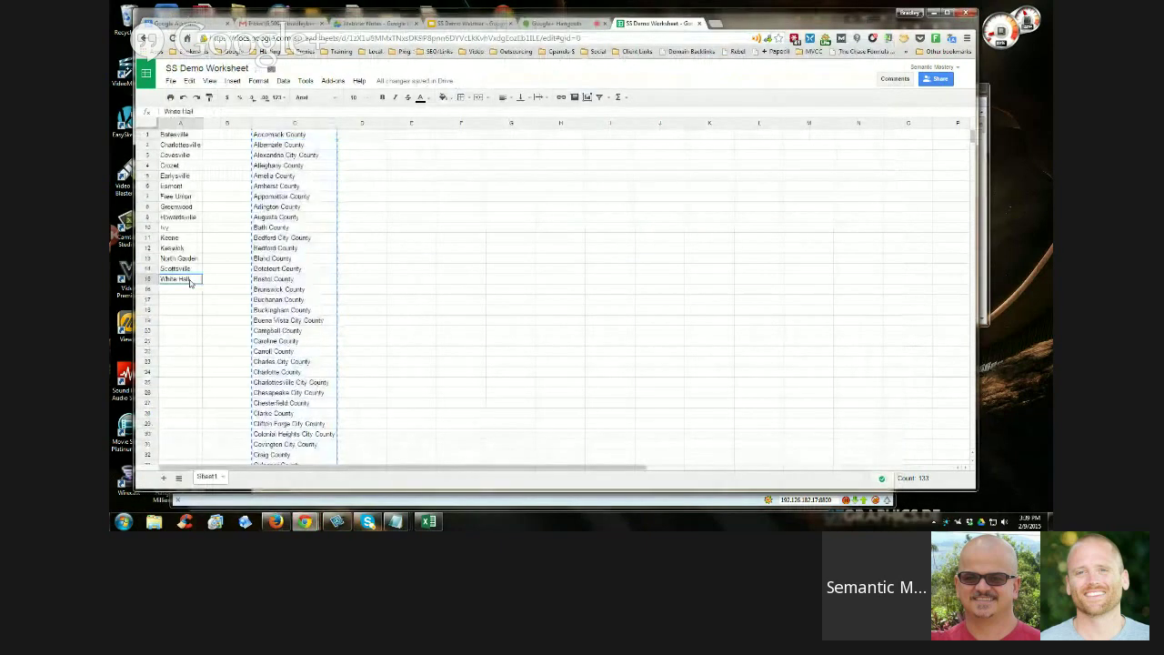
{"action": "left_click", "coordinate": [182, 139], "text": "shift"}
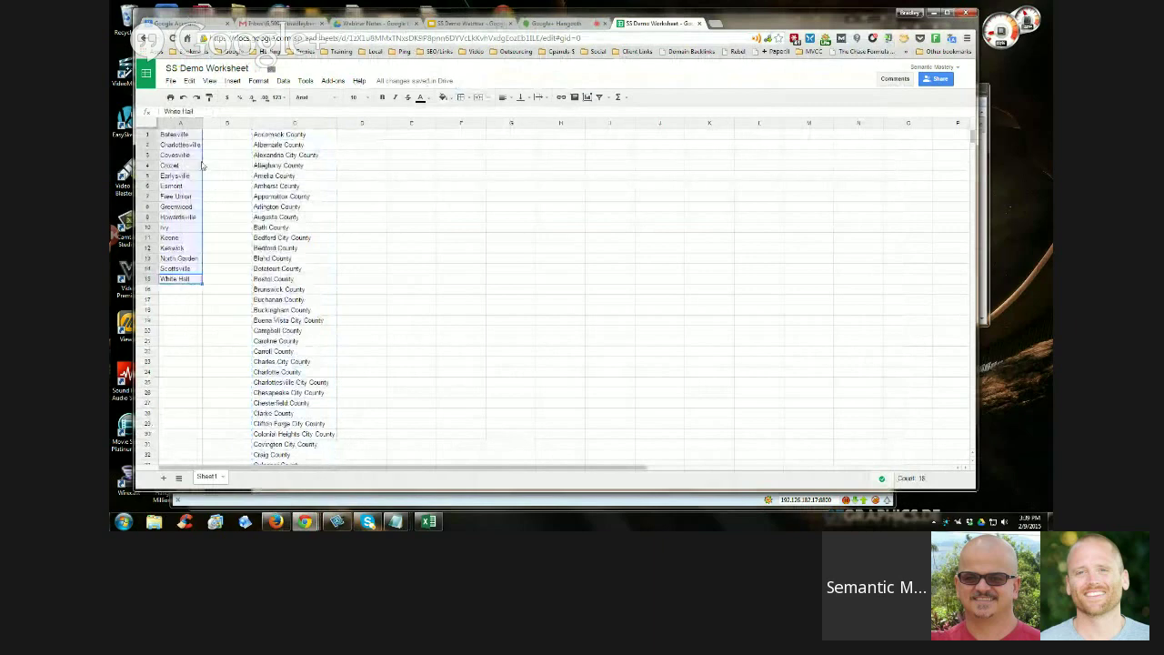
Return to WordPress in Firefox, paste the city list as the shortcode data and save the shortcode
{"action": "left_click", "coordinate": [274, 522]}
{"action": "left_click", "coordinate": [306, 281]}
{"action": "key", "text": "ctrl+v"}
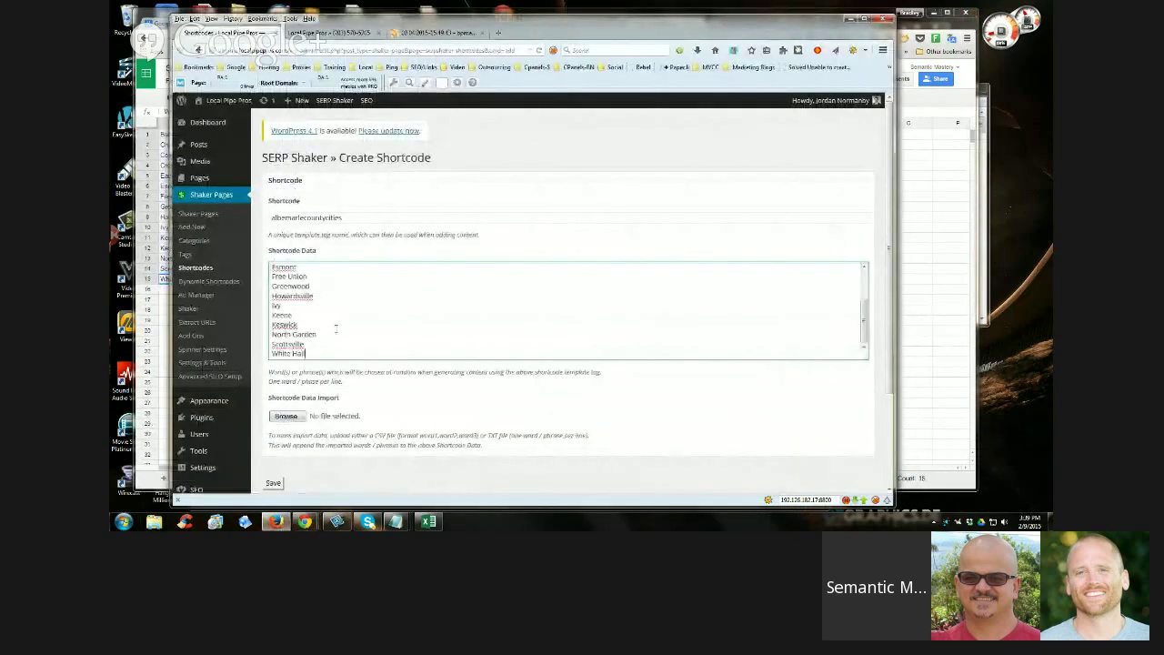
{"action": "scroll", "coordinate": [346, 372], "scroll_direction": "down", "scroll_amount": 3}
{"action": "left_click", "coordinate": [272, 368]}
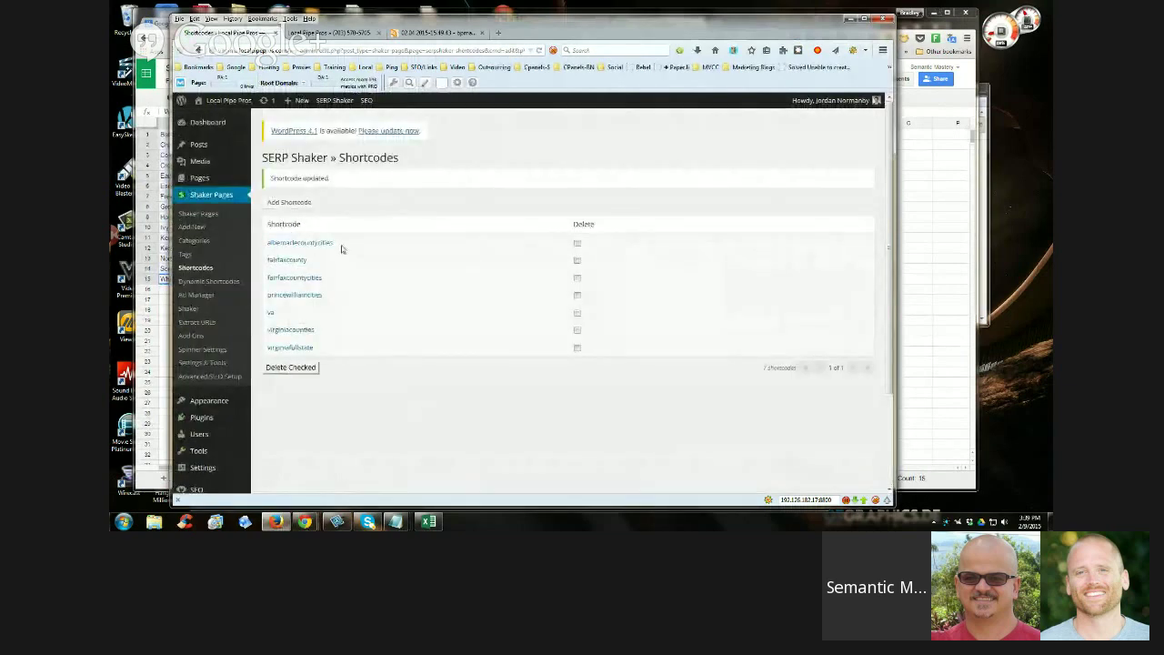
Copy the albemarlecountycities shortcode name into the Notepad notes, below the Virginia counties sentence, and put an opening square bracket before it
{"action": "left_click_drag", "start_coordinate": [335, 246], "coordinate": [267, 244]}
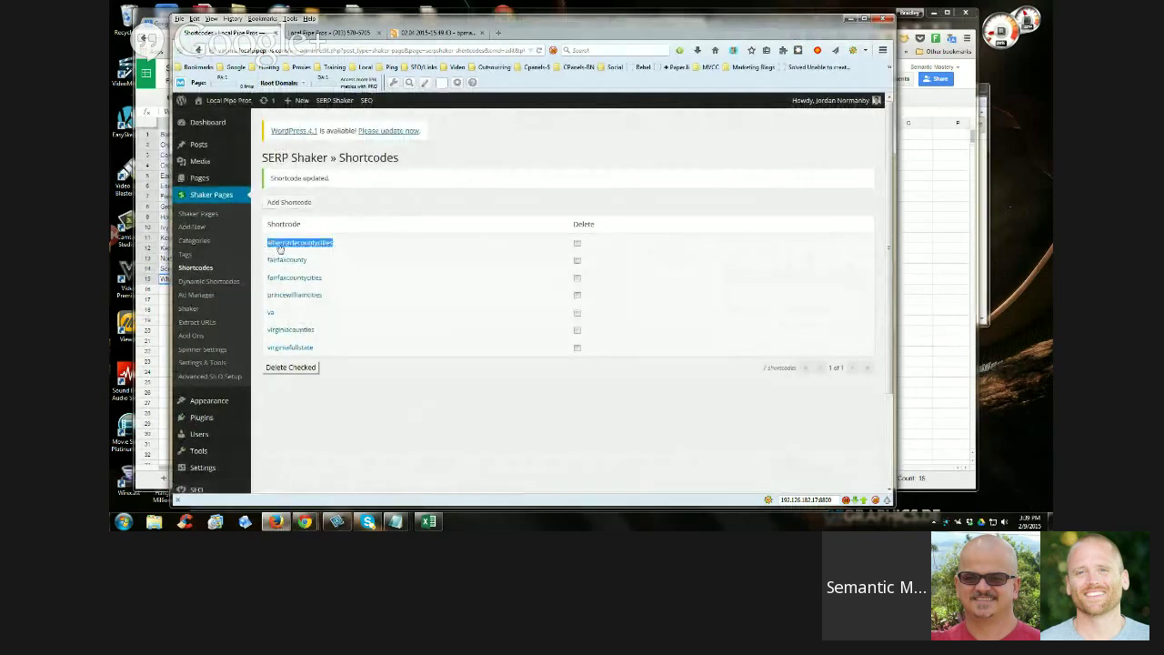
{"action": "right_click", "coordinate": [280, 247]}
{"action": "left_click", "coordinate": [329, 333]}
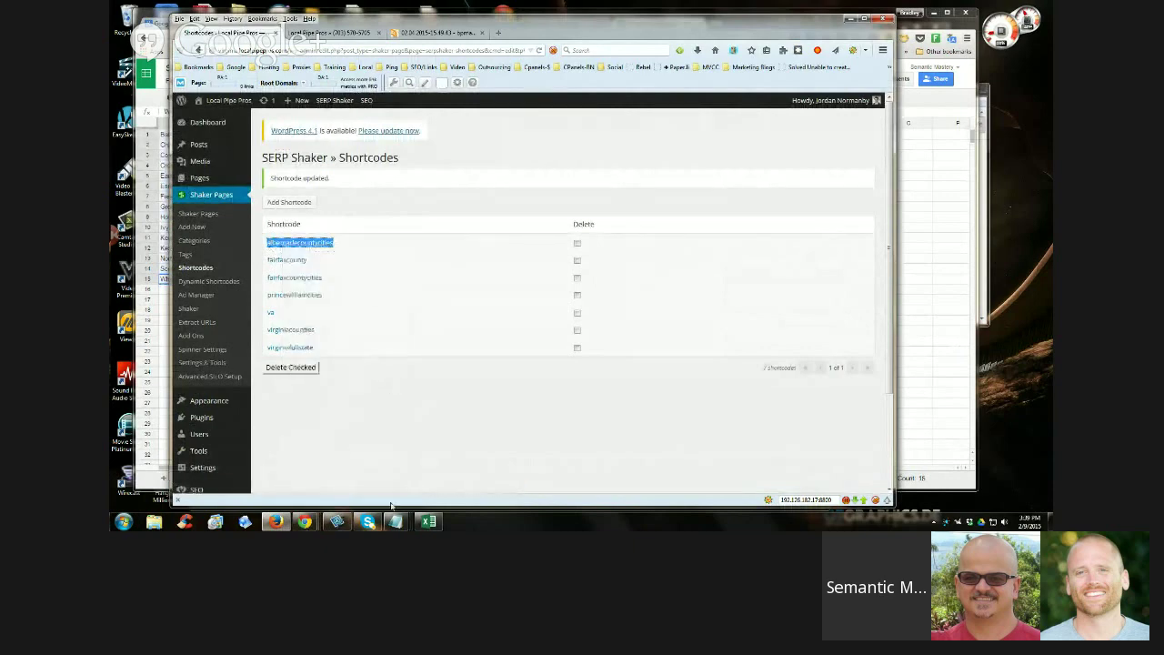
{"action": "left_click", "coordinate": [395, 521]}
{"action": "left_click", "coordinate": [774, 111]}
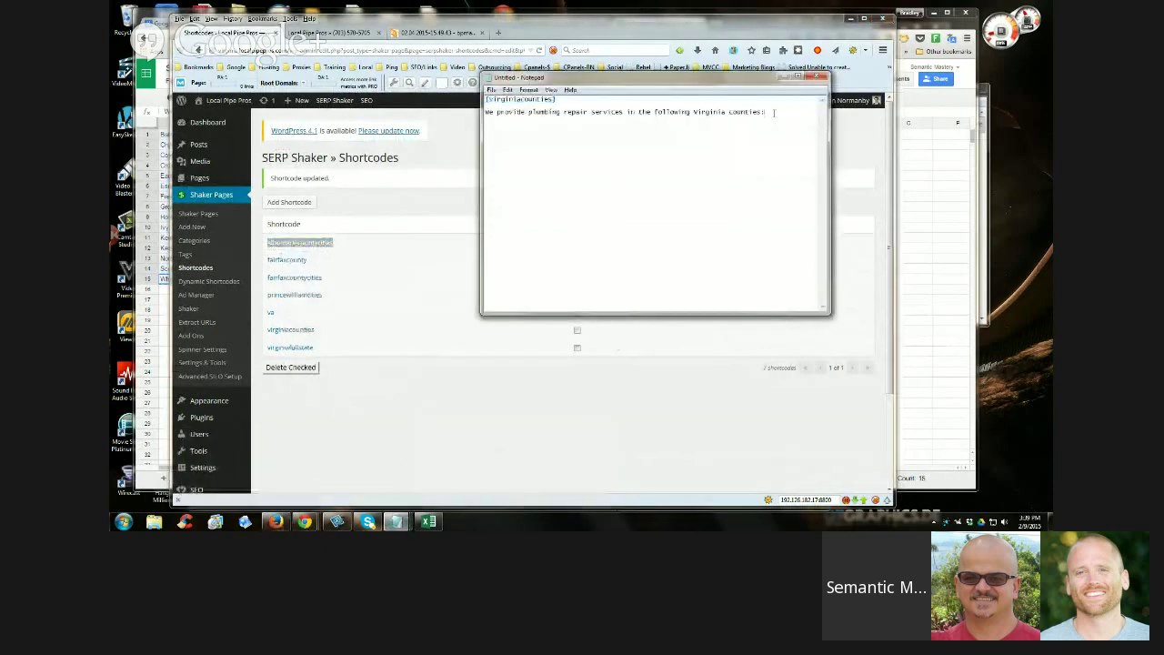
{"action": "key", "text": "Return"}
{"action": "key", "text": "Return"}
{"action": "key", "text": "ctrl+v"}
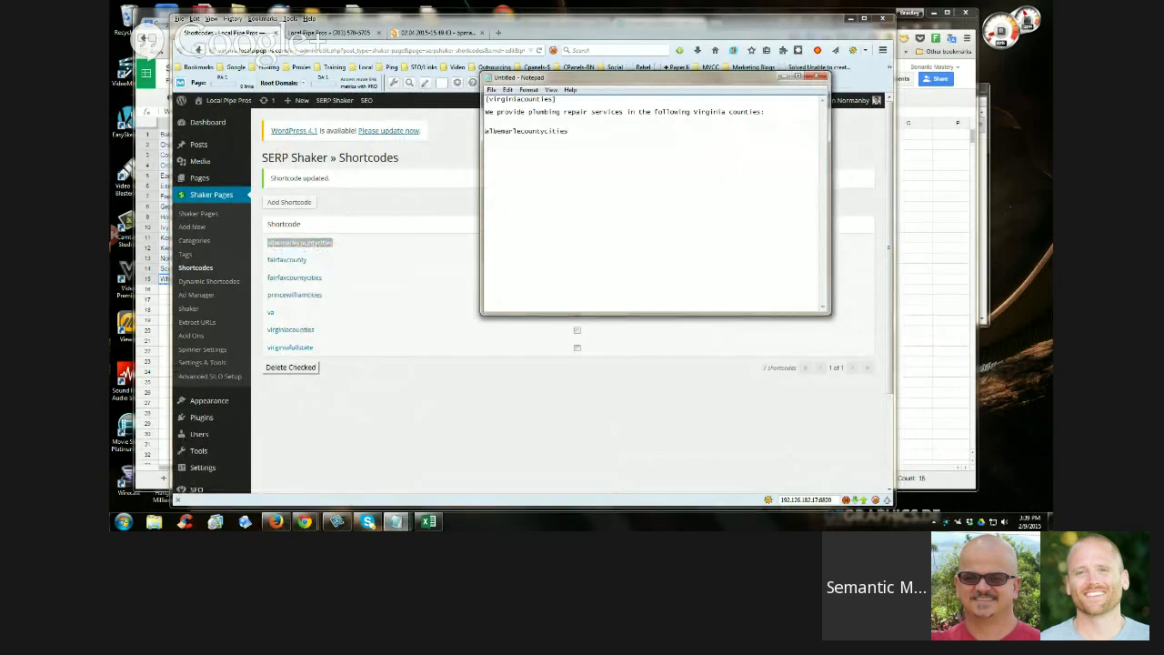
{"action": "key", "text": "Home"}
{"action": "type", "text": "["}
Switch back to Firefox and open the Plumbing Repair Contractor in Falls Church post on the Local Pipe Pros site
{"action": "left_click", "coordinate": [365, 369]}
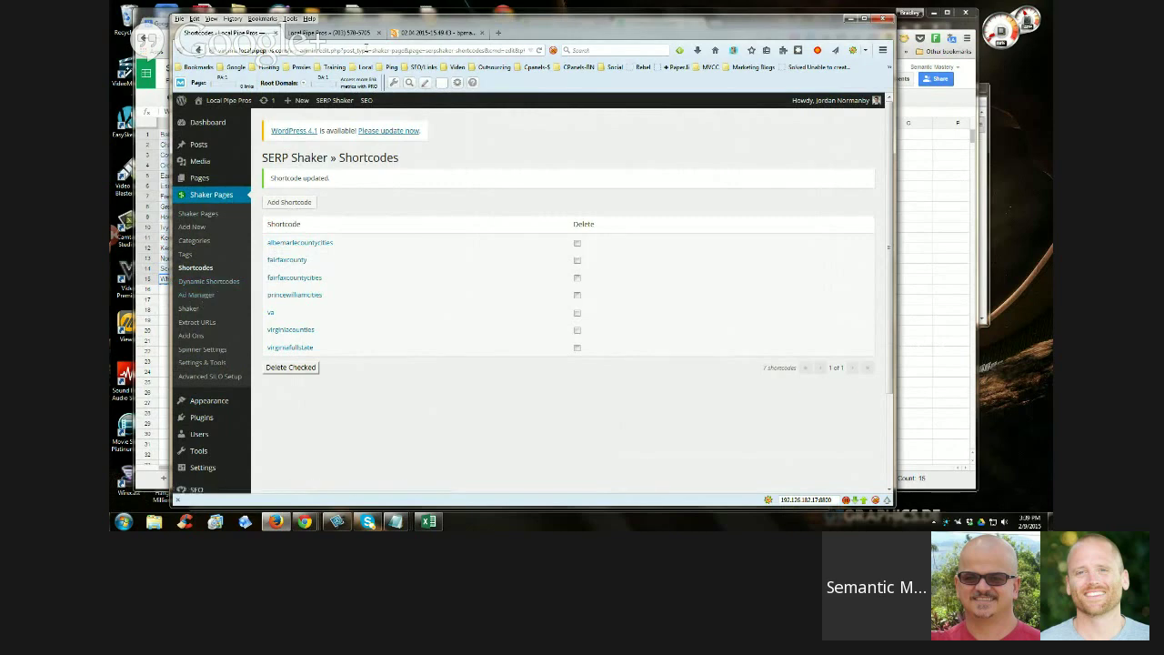
{"action": "left_click", "coordinate": [332, 33]}
{"action": "scroll", "coordinate": [501, 273], "scroll_direction": "up", "scroll_amount": 3}
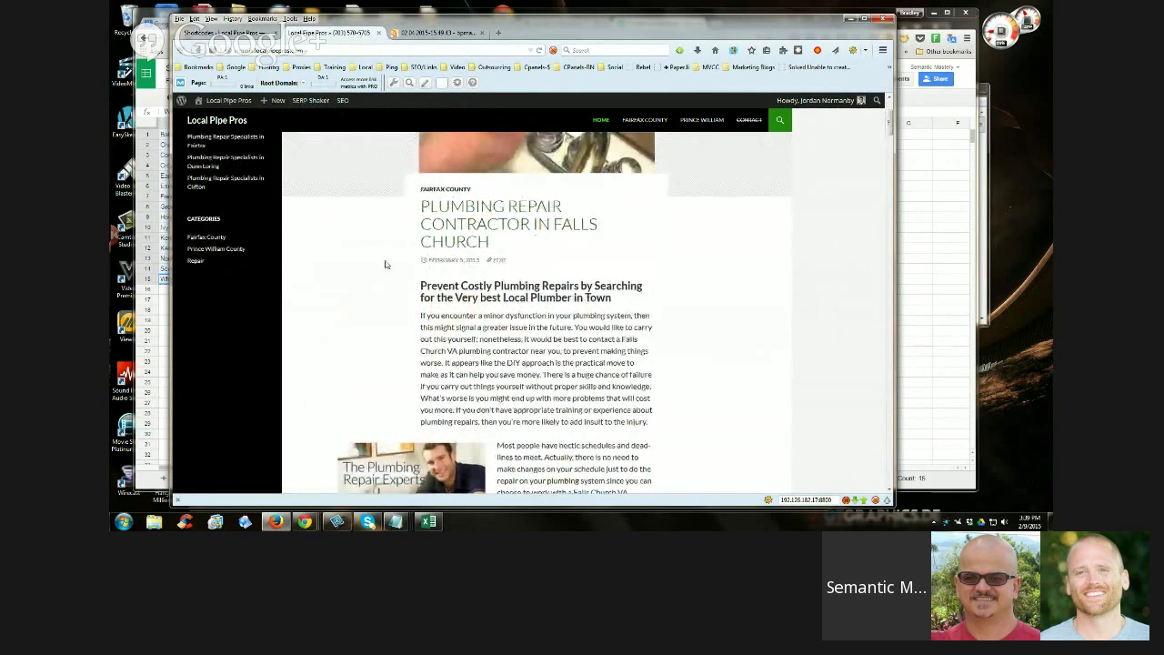
{"action": "scroll", "coordinate": [340, 278], "scroll_direction": "up", "scroll_amount": 2}
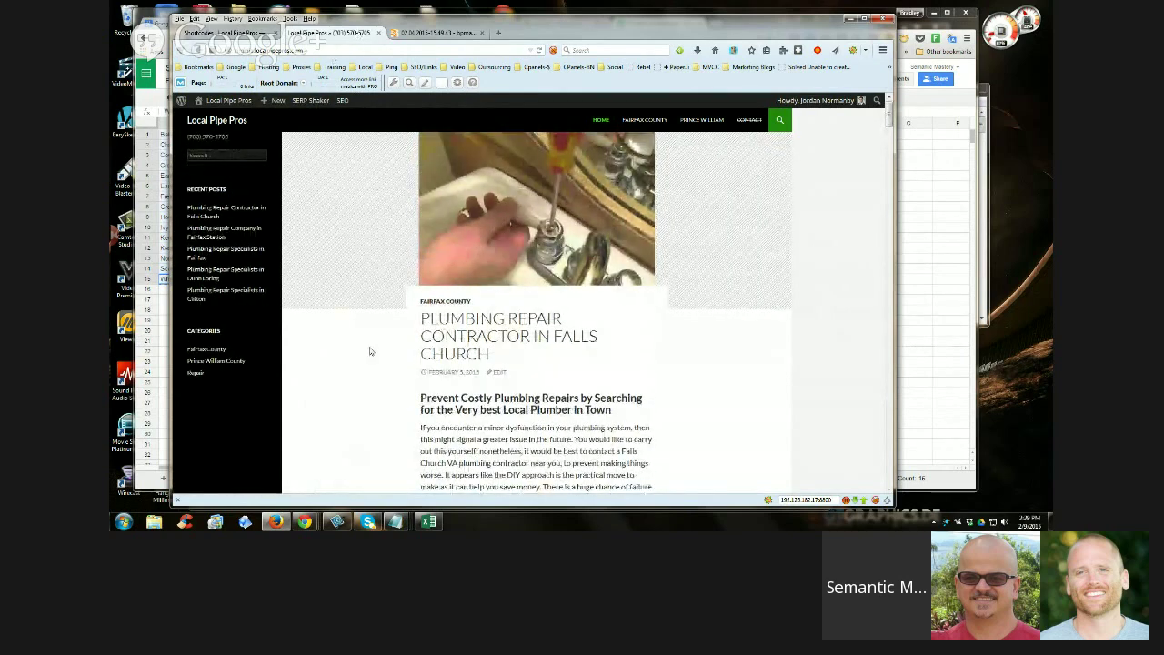
{"action": "scroll", "coordinate": [351, 377], "scroll_direction": "down", "scroll_amount": 1}
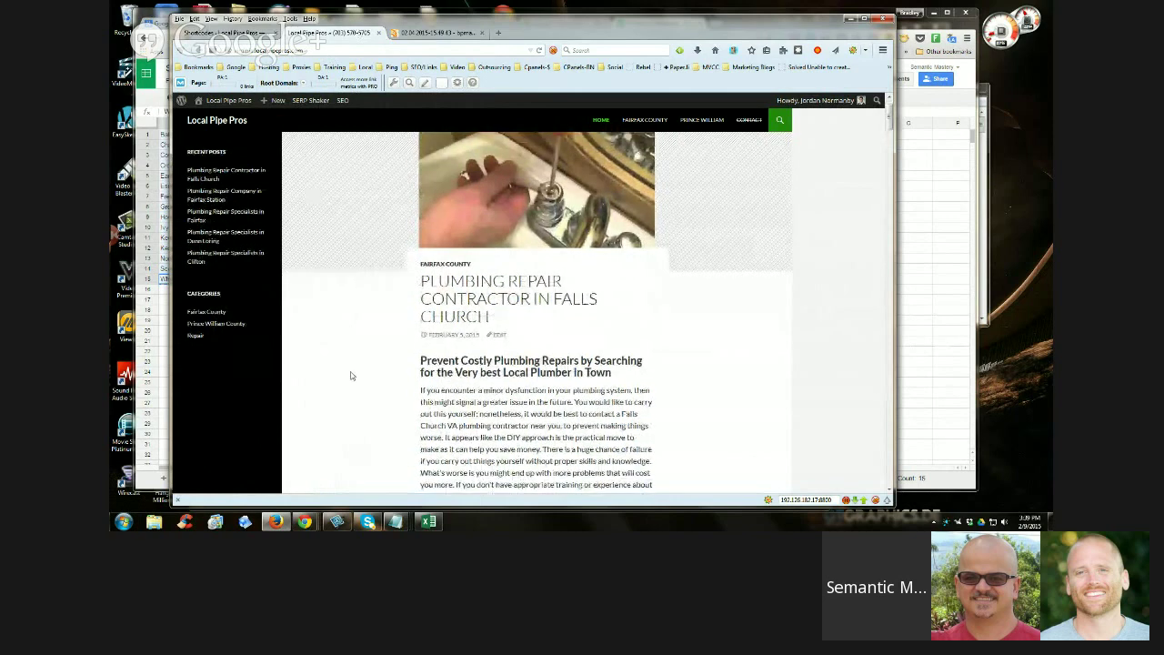
{"action": "left_click", "coordinate": [477, 306]}
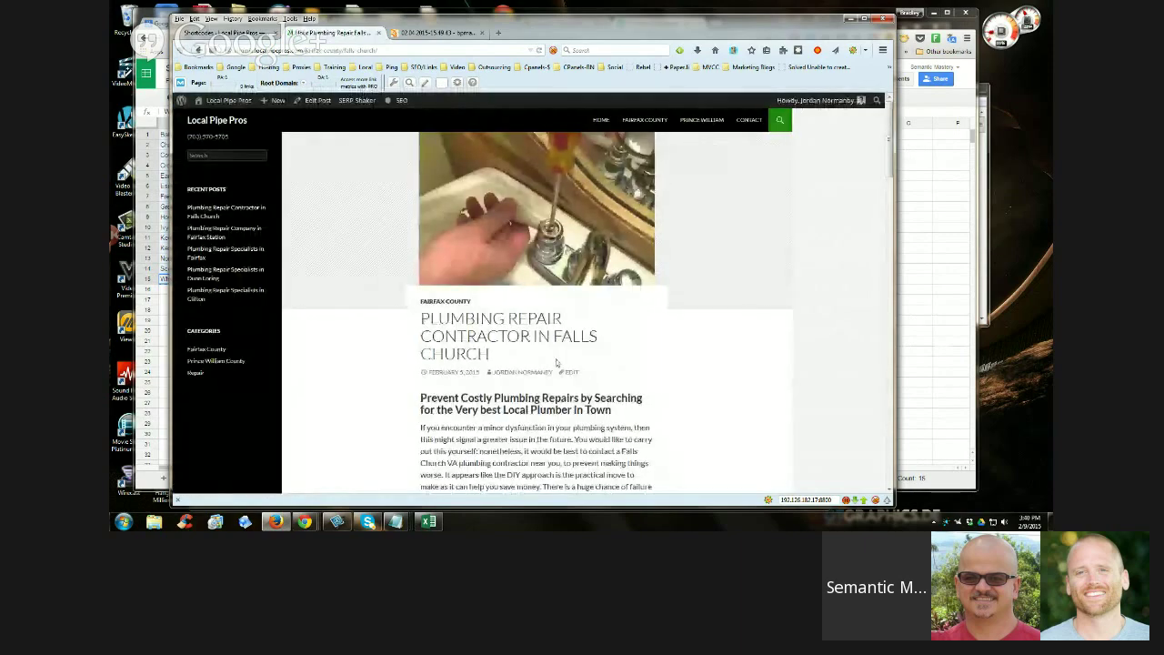
Look through the Falls Church post and highlight the Fairfax County plumber paragraph just above the weather widget
{"action": "scroll", "coordinate": [407, 326], "scroll_direction": "down", "scroll_amount": 8}
{"action": "scroll", "coordinate": [645, 332], "scroll_direction": "down", "scroll_amount": 10}
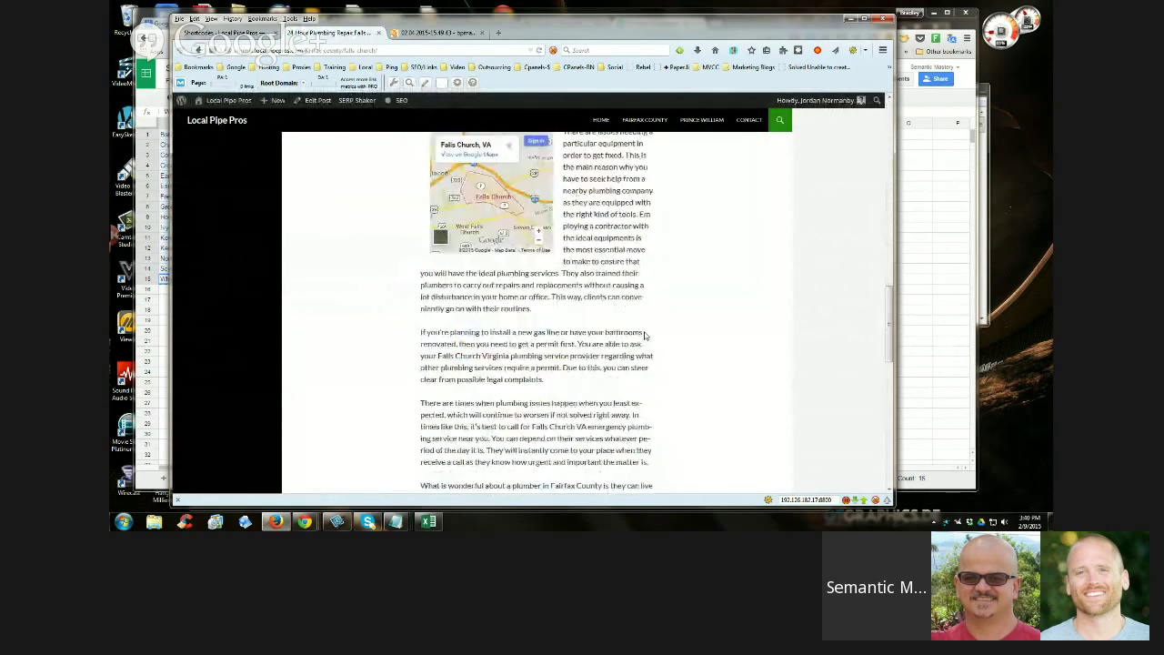
{"action": "scroll", "coordinate": [645, 336], "scroll_direction": "up", "scroll_amount": 8}
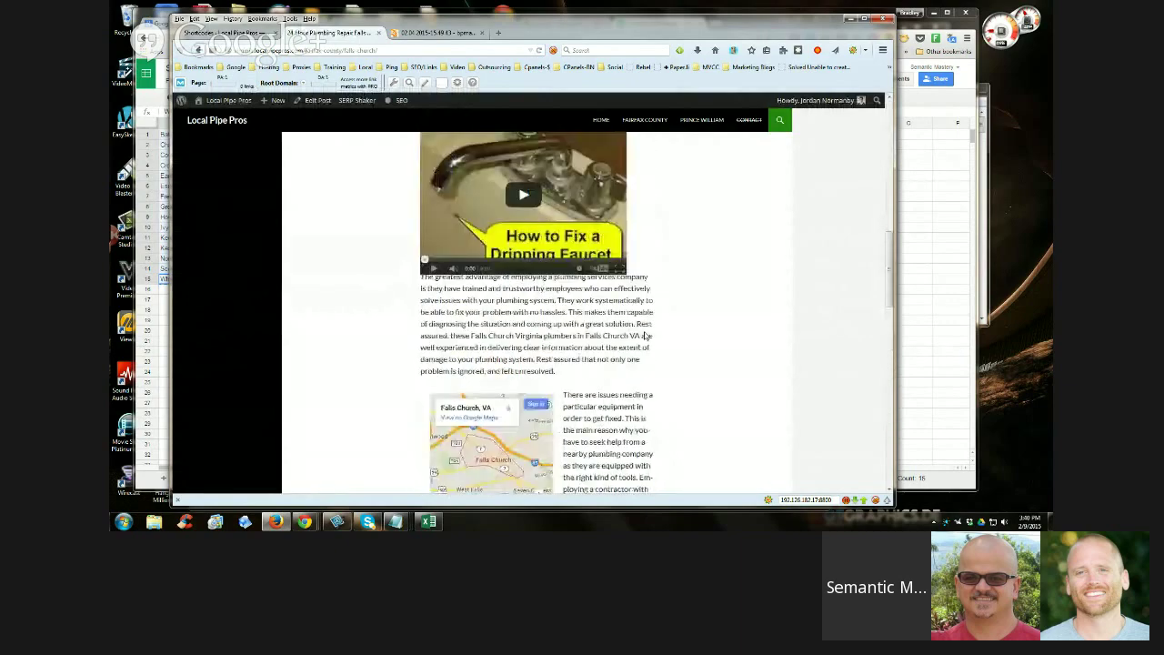
{"action": "scroll", "coordinate": [645, 337], "scroll_direction": "down", "scroll_amount": 7}
{"action": "scroll", "coordinate": [645, 336], "scroll_direction": "down", "scroll_amount": 1}
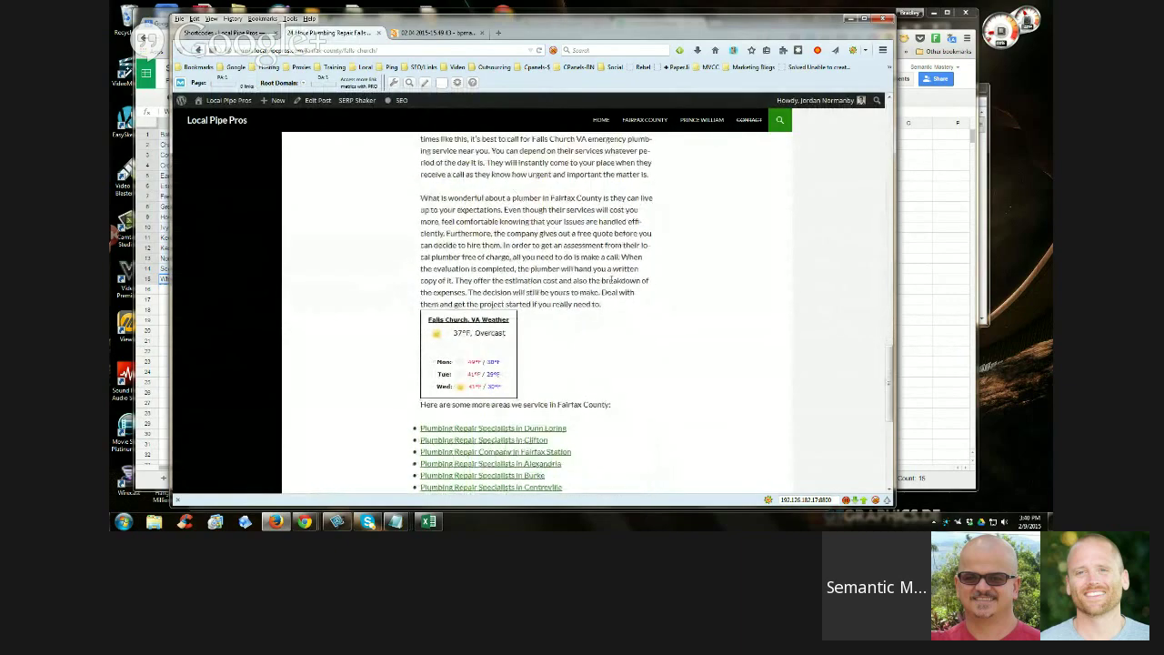
{"action": "left_click_drag", "start_coordinate": [421, 196], "coordinate": [637, 306]}
{"action": "left_click", "coordinate": [646, 309]}
Reload the Falls Church post three times and highlight the paragraph above the weather widget to compare its wording
{"action": "left_click", "coordinate": [539, 50]}
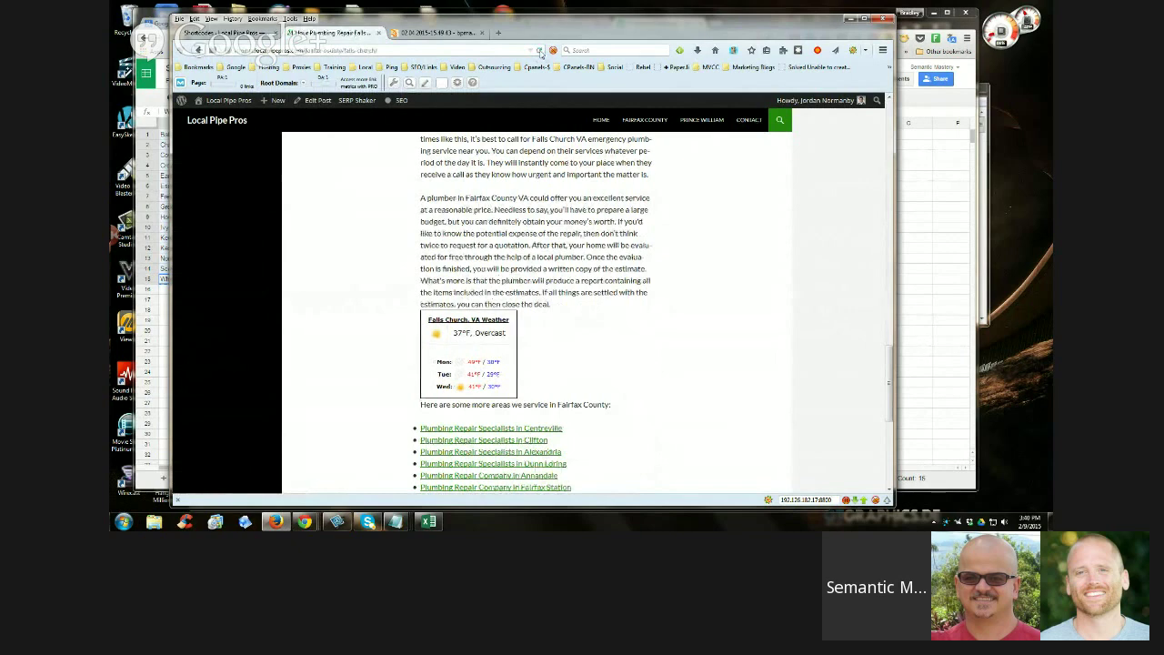
{"action": "left_click", "coordinate": [539, 50]}
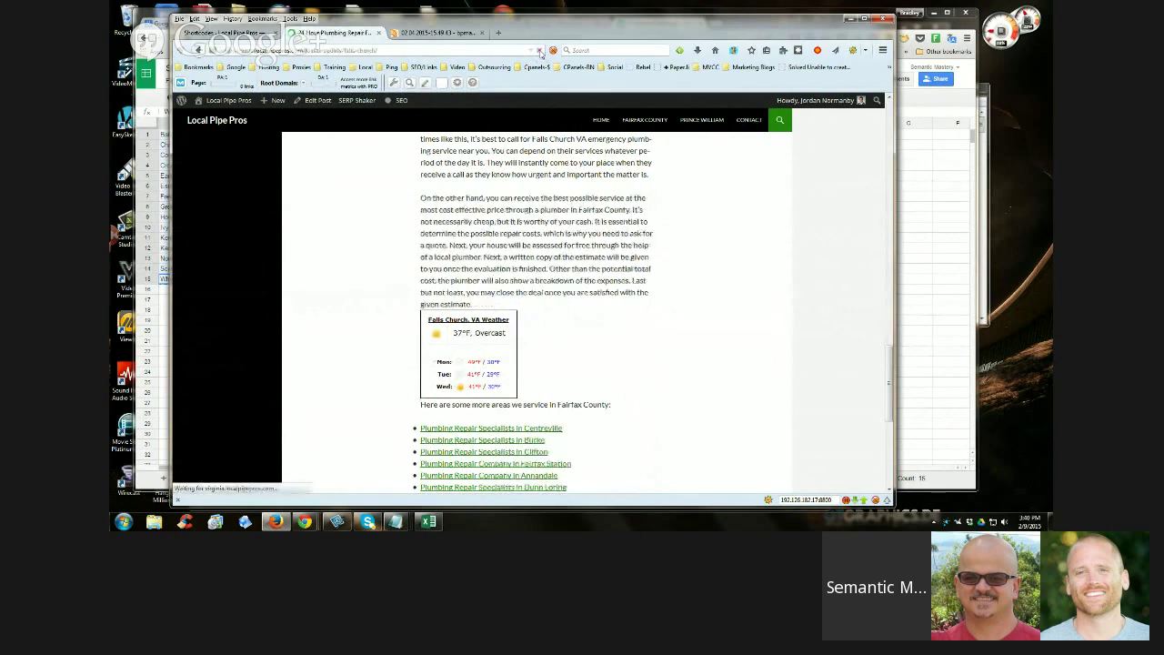
{"action": "key", "text": "F5"}
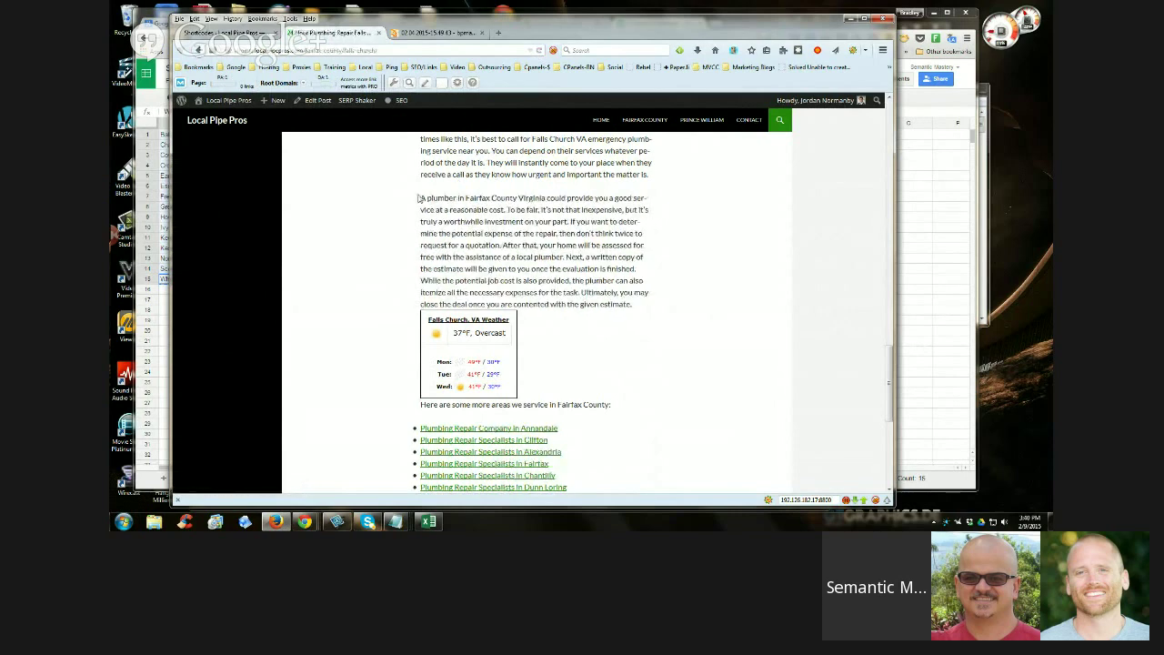
{"action": "left_click_drag", "start_coordinate": [419, 197], "coordinate": [643, 308]}
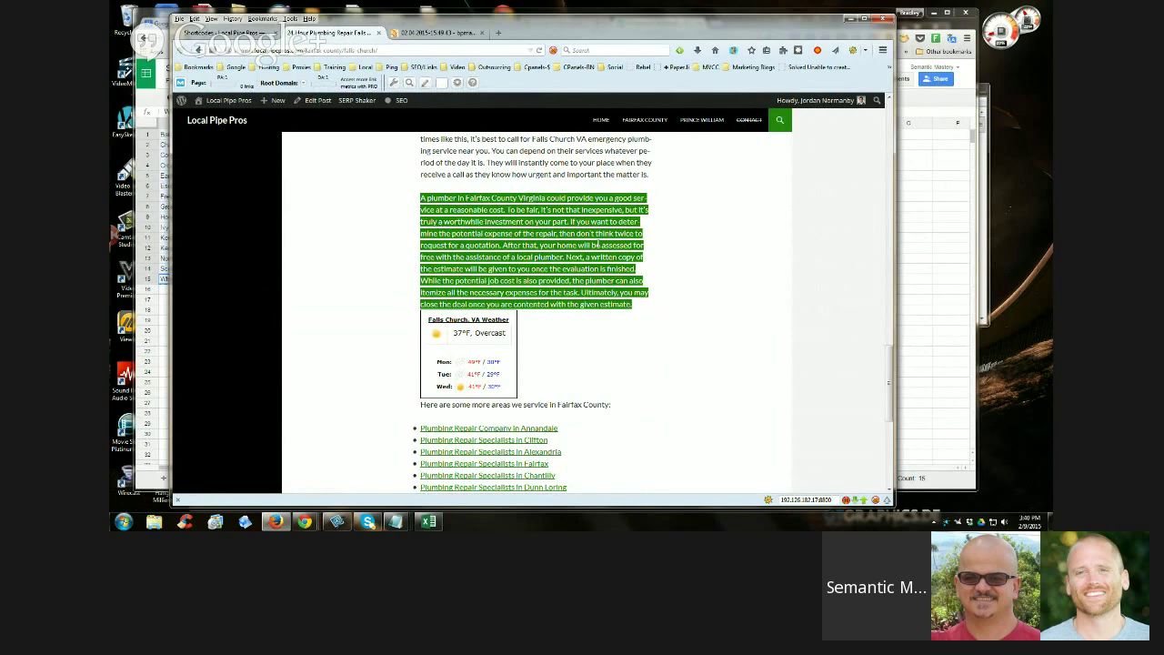
{"action": "left_click", "coordinate": [378, 278]}
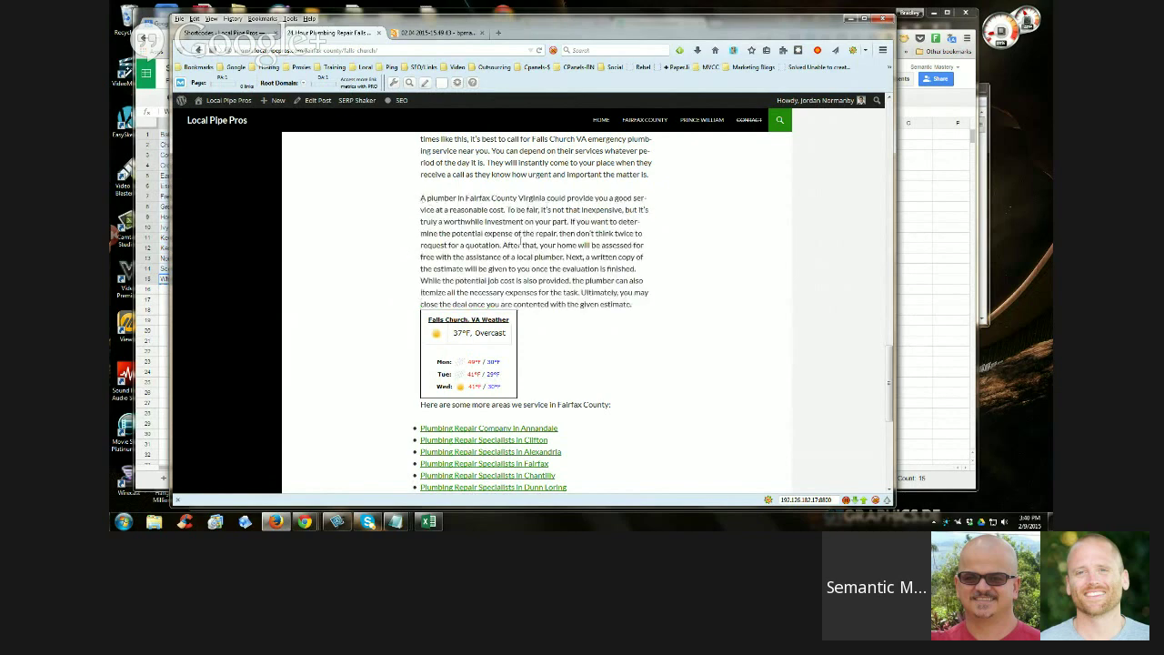
Examine the Falls Church body text around the map and video, from the emergency plumbing paragraph up to the embedded video
{"action": "scroll", "coordinate": [655, 267], "scroll_direction": "up", "scroll_amount": 5}
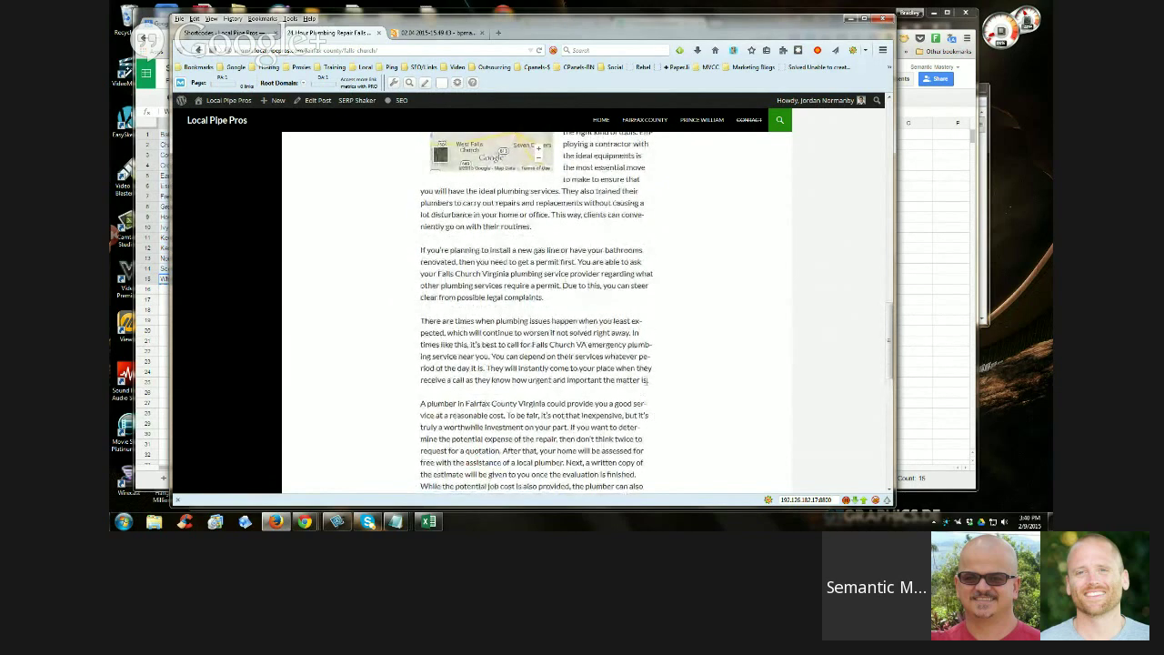
{"action": "left_click_drag", "start_coordinate": [647, 379], "coordinate": [457, 101]}
{"action": "left_click", "coordinate": [457, 101]}
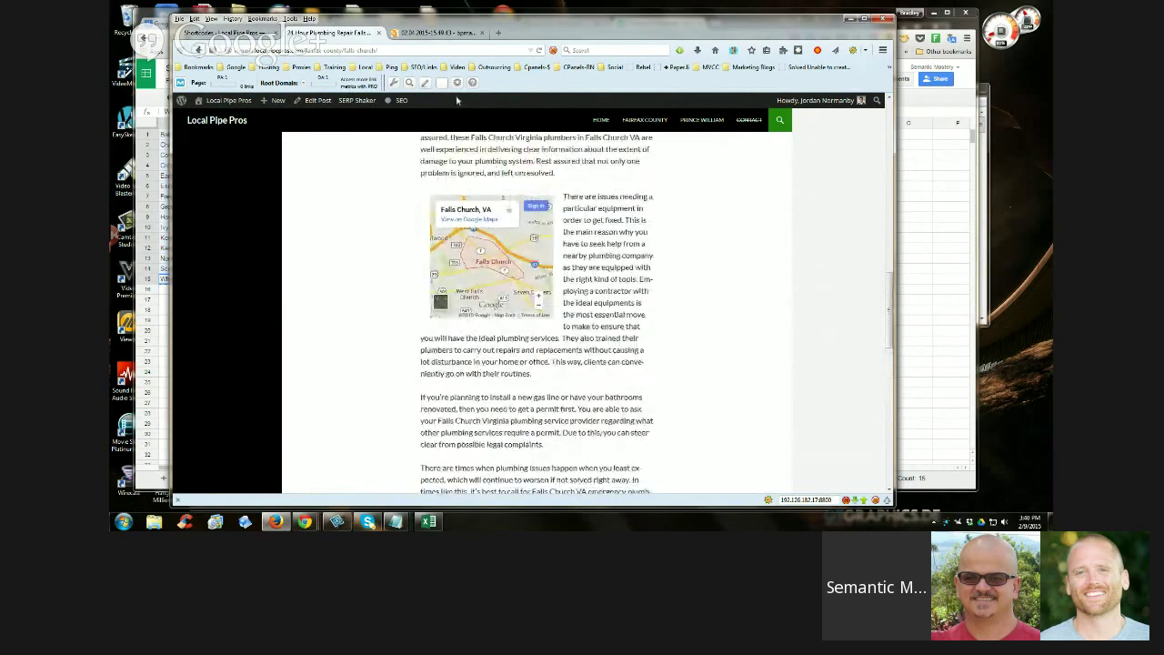
{"action": "left_click_drag", "start_coordinate": [648, 482], "coordinate": [546, 157]}
{"action": "left_click", "coordinate": [697, 215]}
{"action": "scroll", "coordinate": [697, 216], "scroll_direction": "up", "scroll_amount": 1}
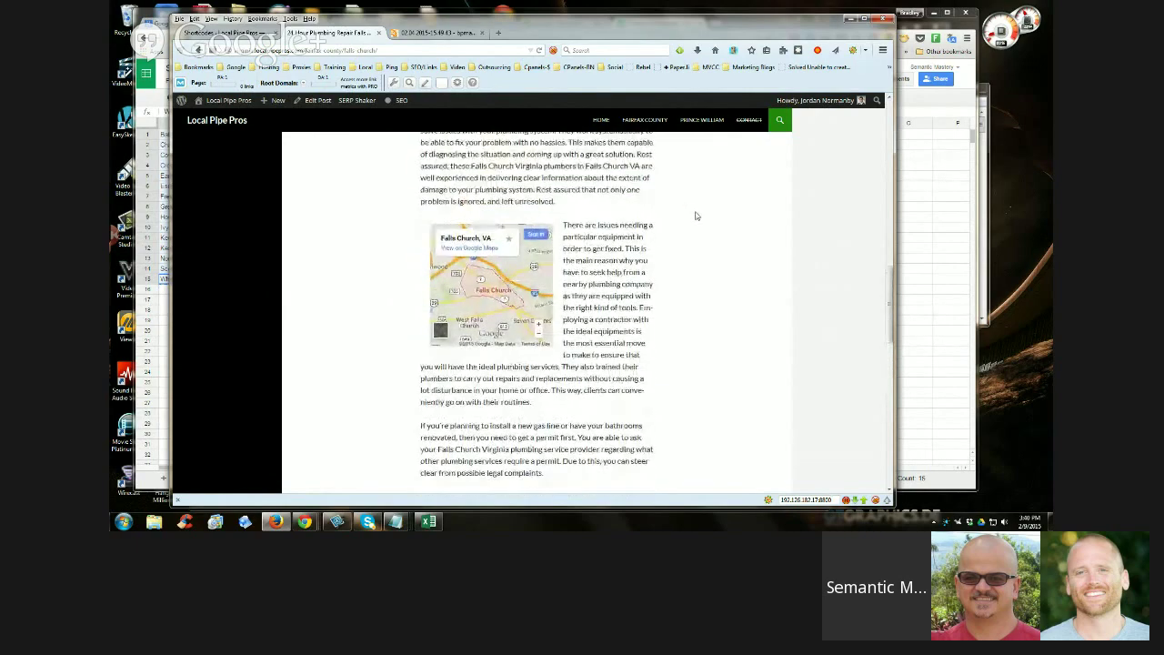
{"action": "scroll", "coordinate": [697, 215], "scroll_direction": "up", "scroll_amount": 5}
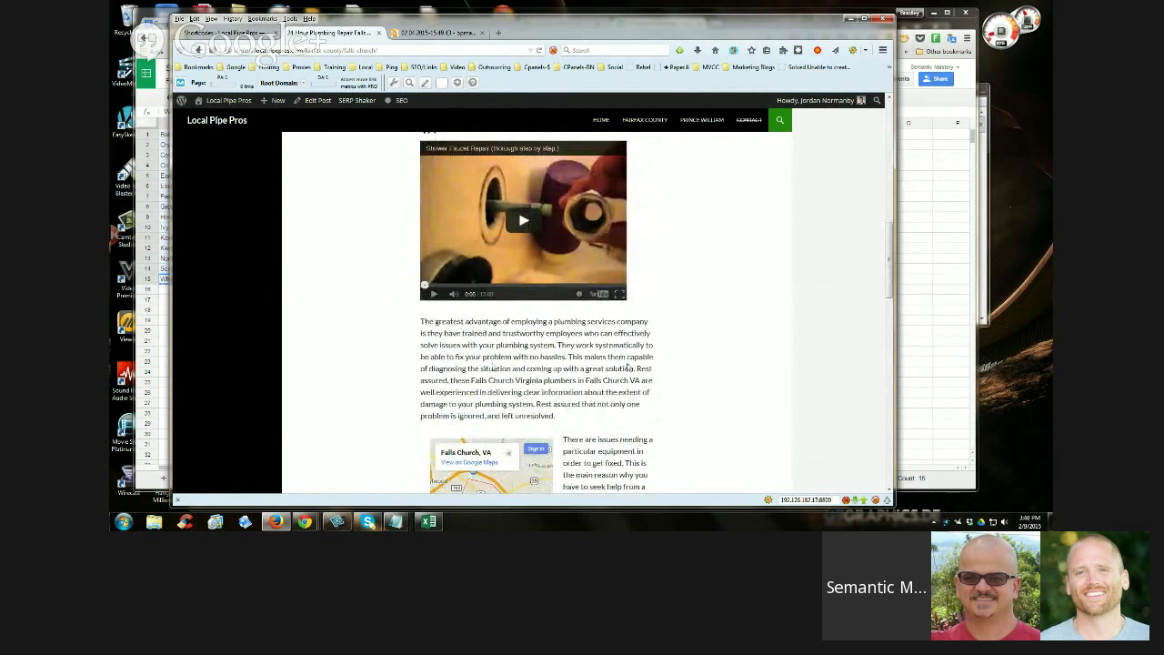
{"action": "scroll", "coordinate": [663, 382], "scroll_direction": "down", "scroll_amount": 10}
{"action": "scroll", "coordinate": [664, 383], "scroll_direction": "up", "scroll_amount": 4}
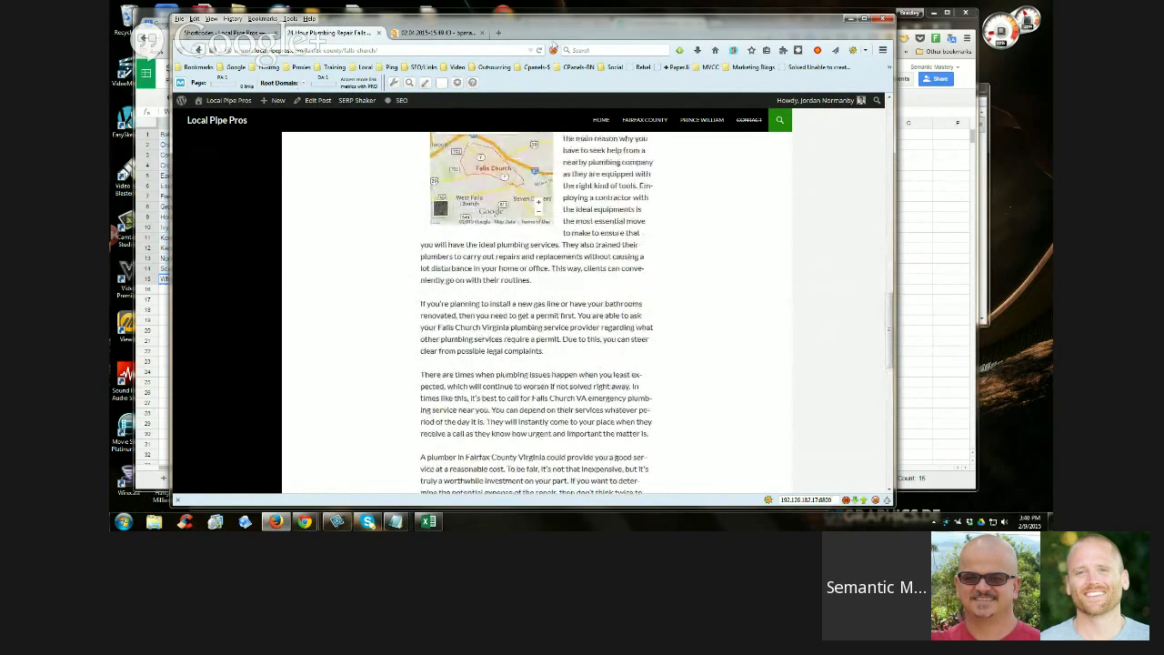
Reload the post once more and highlight the whole Fairfax County paragraph above the weather widget
{"action": "left_click", "coordinate": [538, 51]}
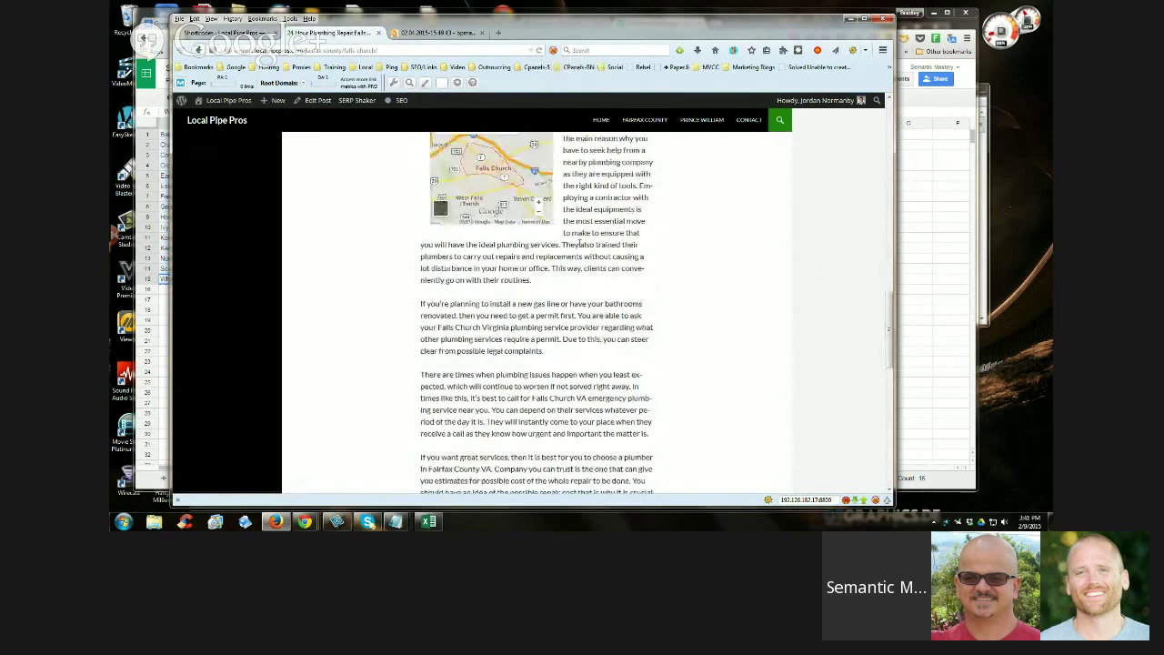
{"action": "scroll", "coordinate": [579, 244], "scroll_direction": "down", "scroll_amount": 6}
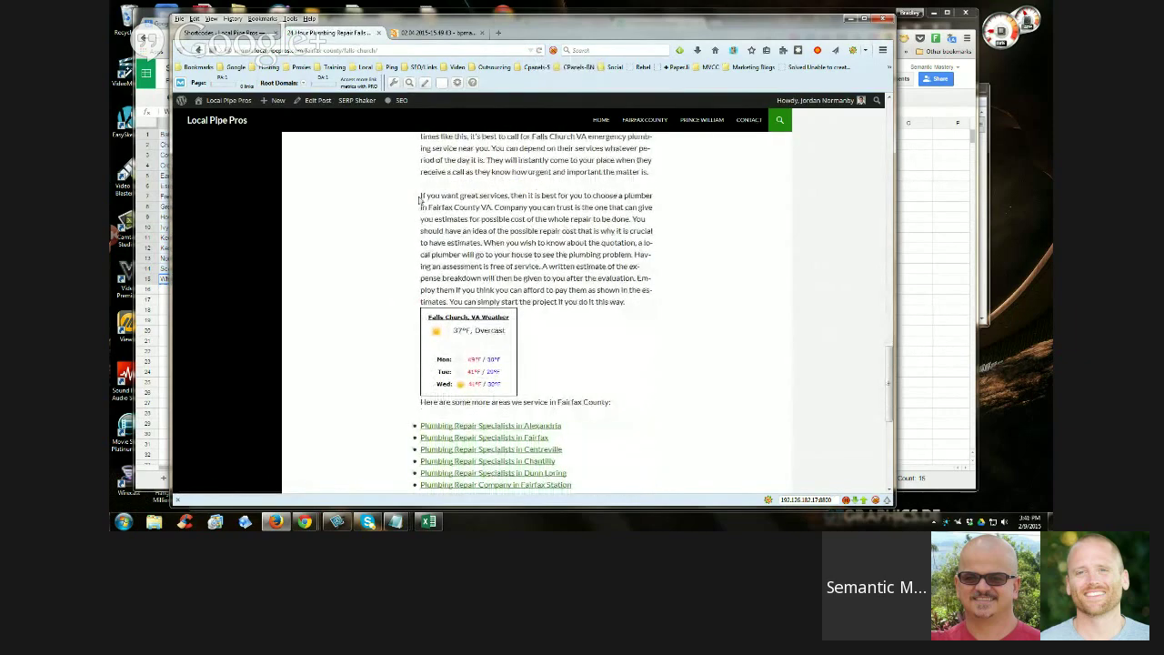
{"action": "left_click_drag", "start_coordinate": [420, 199], "coordinate": [645, 300]}
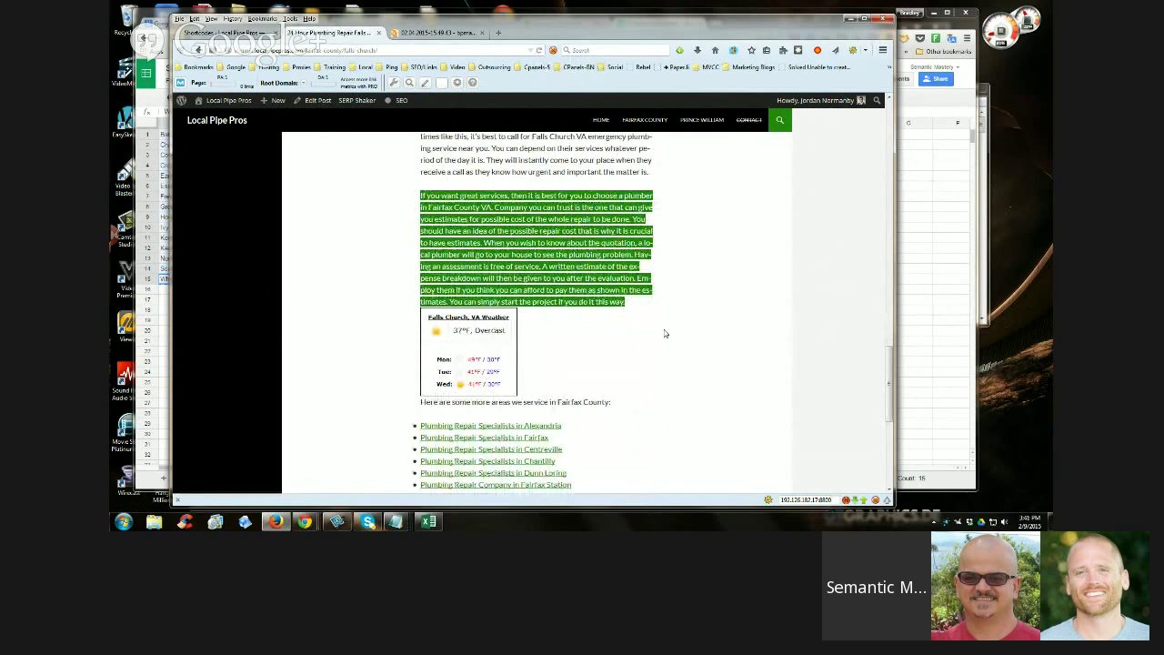
{"action": "left_click", "coordinate": [707, 268]}
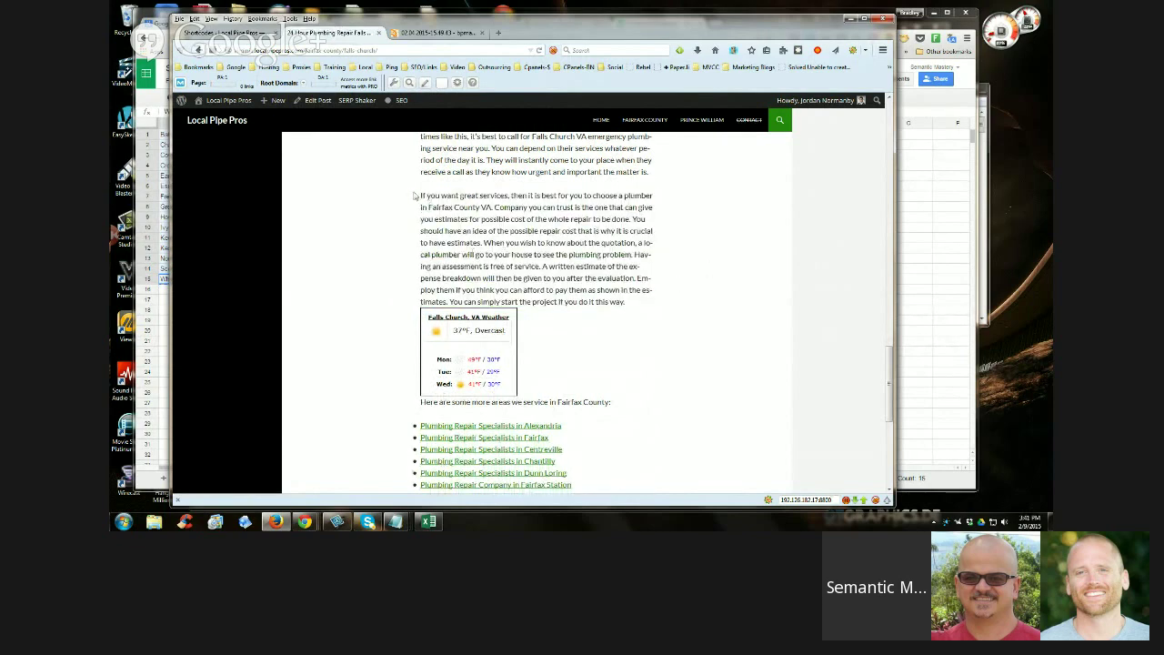
{"action": "left_click_drag", "start_coordinate": [419, 195], "coordinate": [623, 304]}
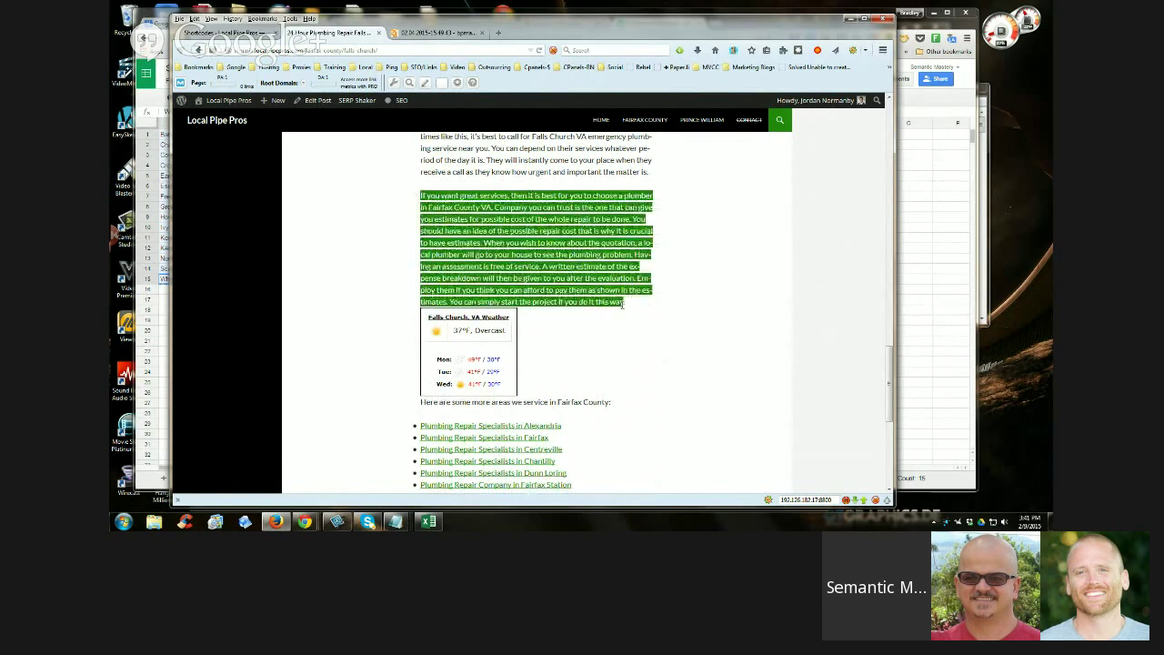
Highlight the body text from "The greatest advantage" to "their routines", and compare it with the Fairfax County paragraph above the weather widget
{"action": "scroll", "coordinate": [655, 386], "scroll_direction": "up", "scroll_amount": 6}
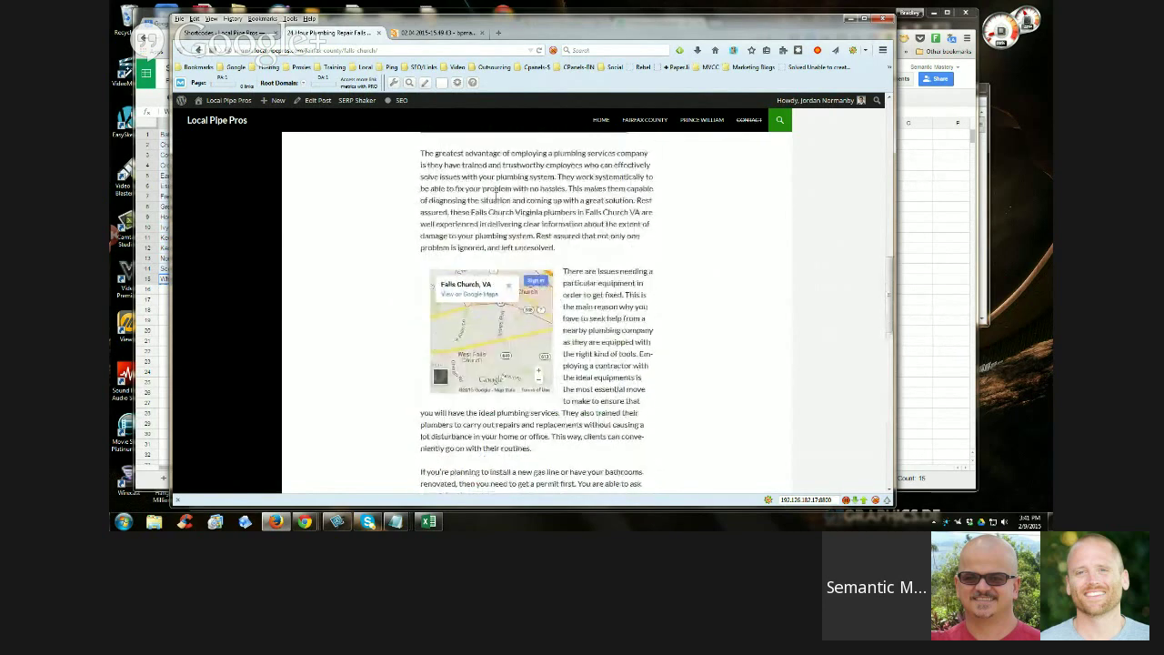
{"action": "left_click_drag", "start_coordinate": [420, 153], "coordinate": [646, 460]}
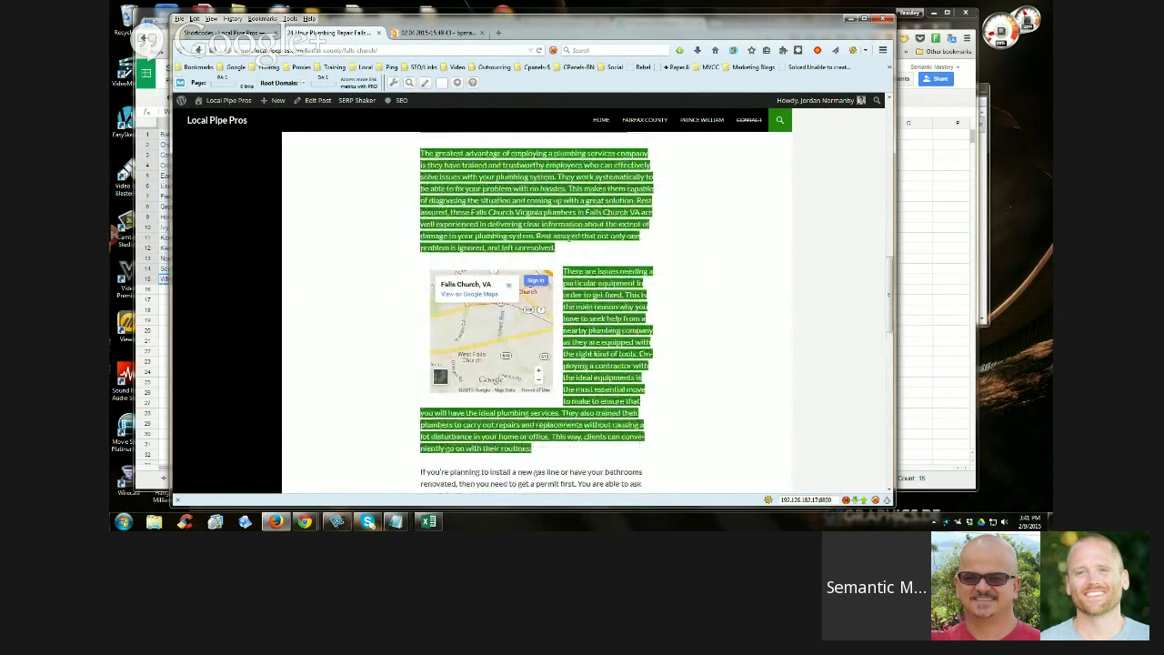
{"action": "left_click", "coordinate": [689, 218]}
{"action": "scroll", "coordinate": [689, 223], "scroll_direction": "down", "scroll_amount": 10}
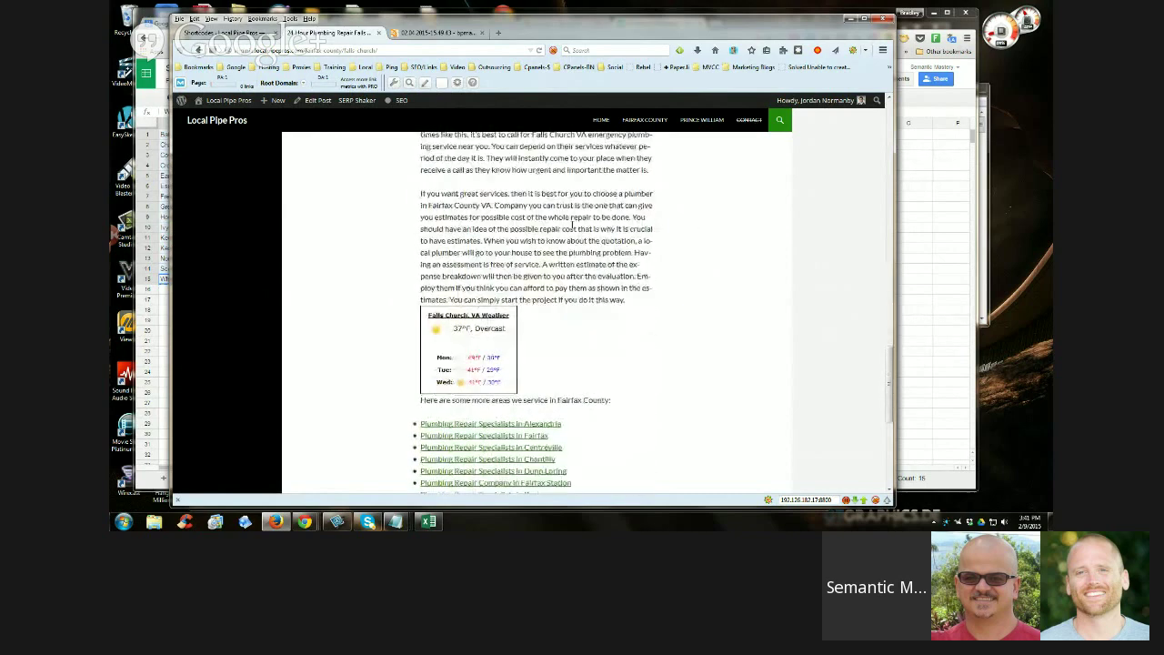
{"action": "left_click_drag", "start_coordinate": [419, 174], "coordinate": [657, 288]}
{"action": "left_click", "coordinate": [688, 304]}
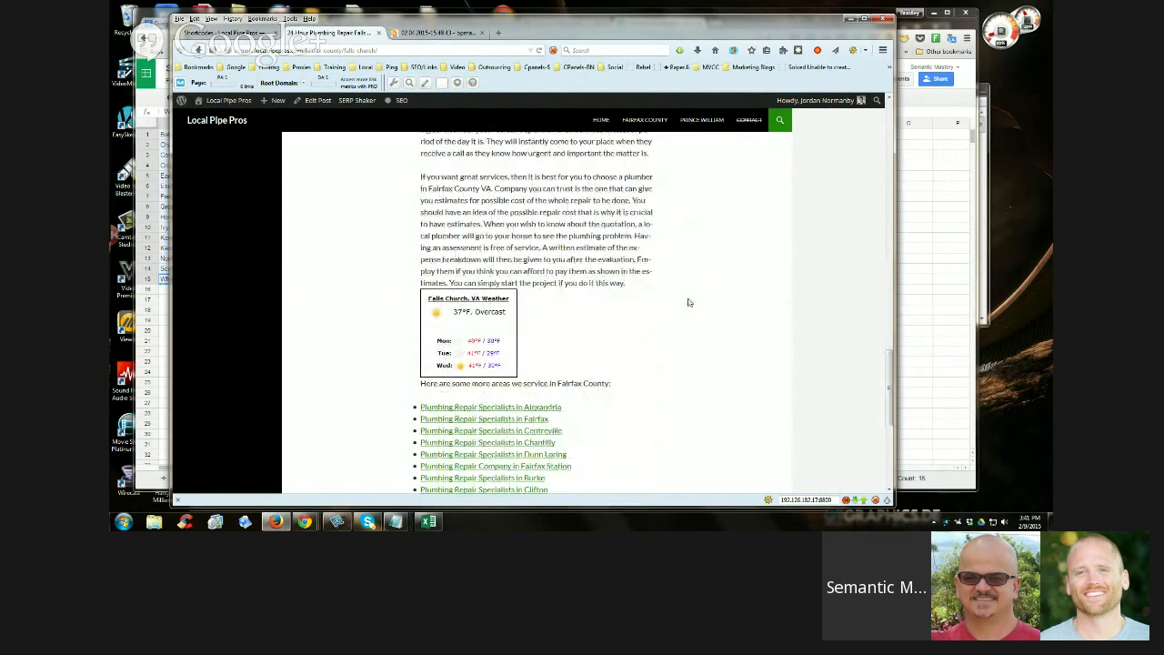
Review the post's video section, and highlight the paragraph from "If you want great services" to "do it this way"
{"action": "scroll", "coordinate": [689, 303], "scroll_direction": "up", "scroll_amount": 10}
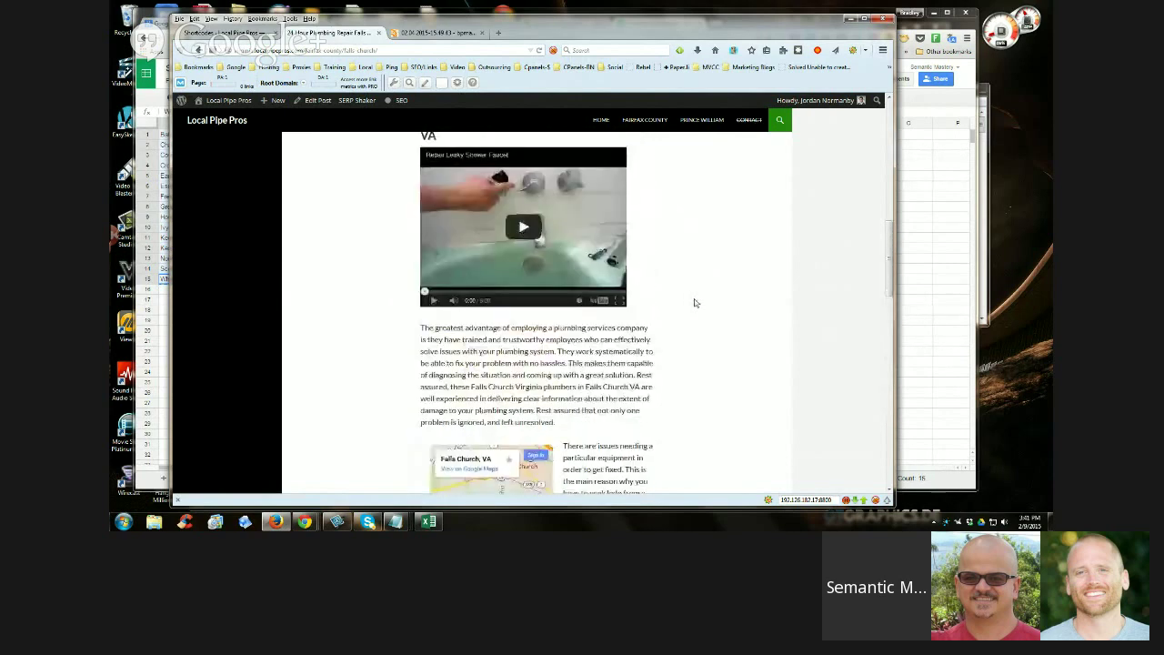
{"action": "scroll", "coordinate": [728, 273], "scroll_direction": "up", "scroll_amount": 4}
{"action": "scroll", "coordinate": [693, 344], "scroll_direction": "down", "scroll_amount": 8}
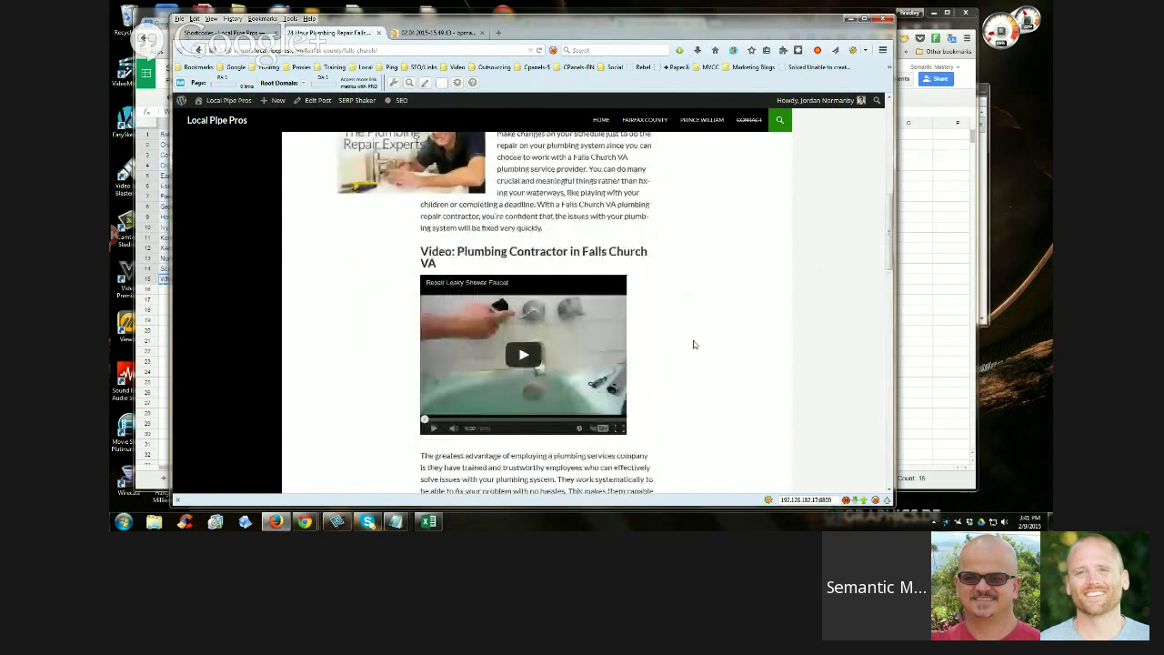
{"action": "scroll", "coordinate": [693, 347], "scroll_direction": "down", "scroll_amount": 5}
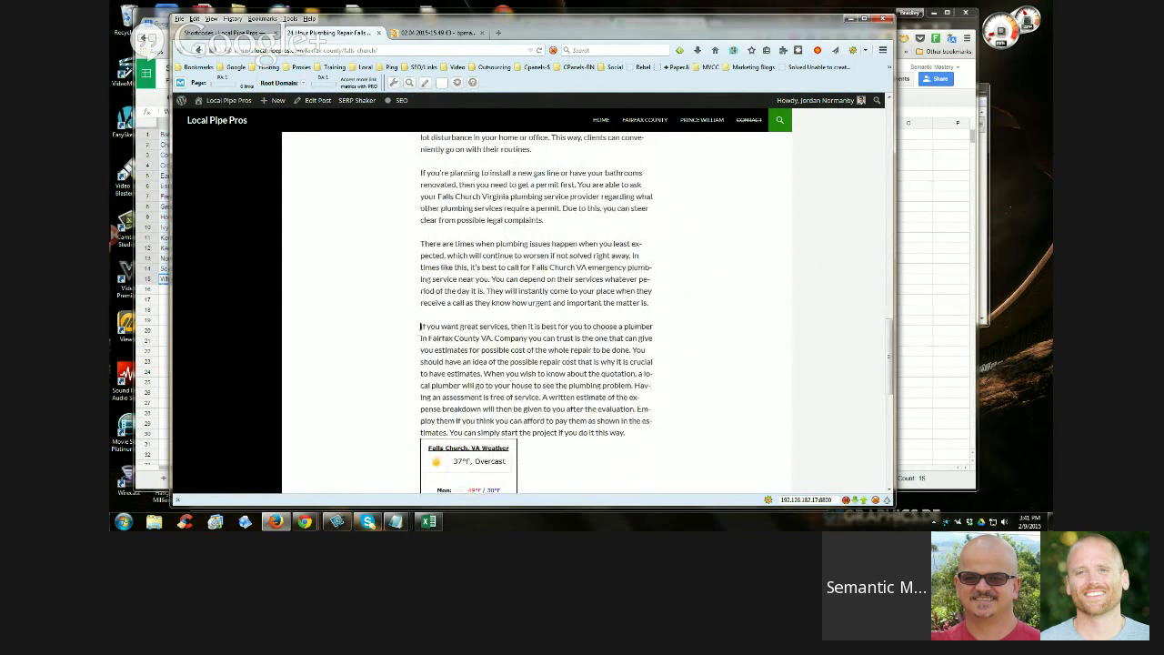
{"action": "left_click_drag", "start_coordinate": [418, 329], "coordinate": [661, 442]}
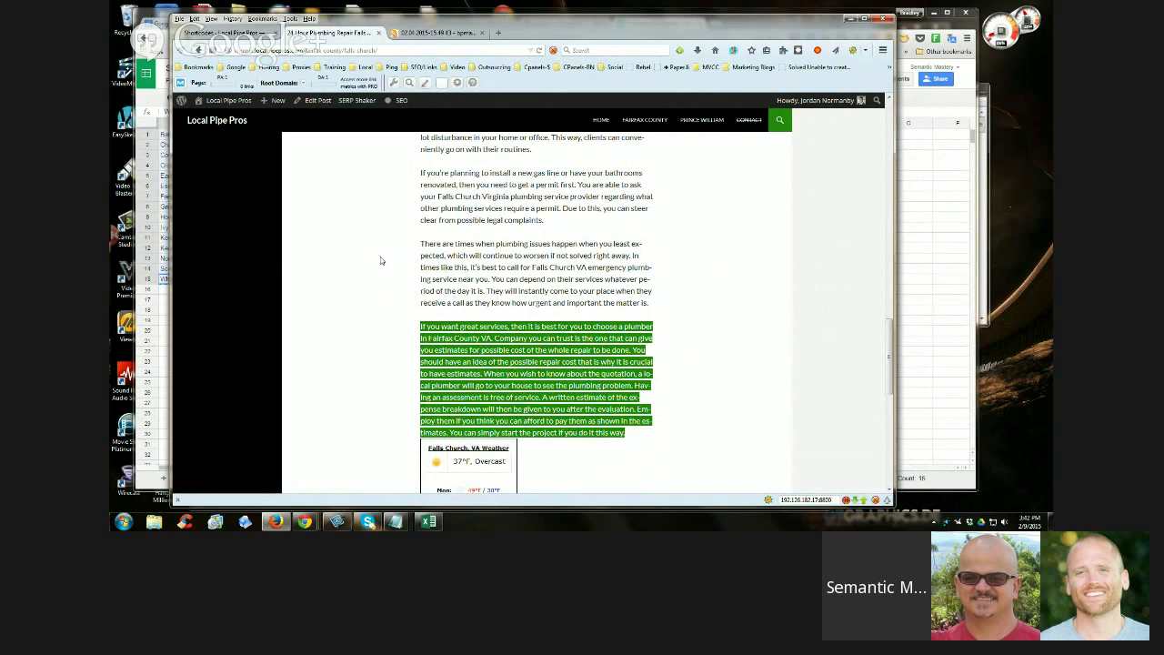
Go back to the start of the Falls Church post and highlight its paragraph beginning "If you encounter a minor dysfunction"
{"action": "left_click", "coordinate": [382, 371]}
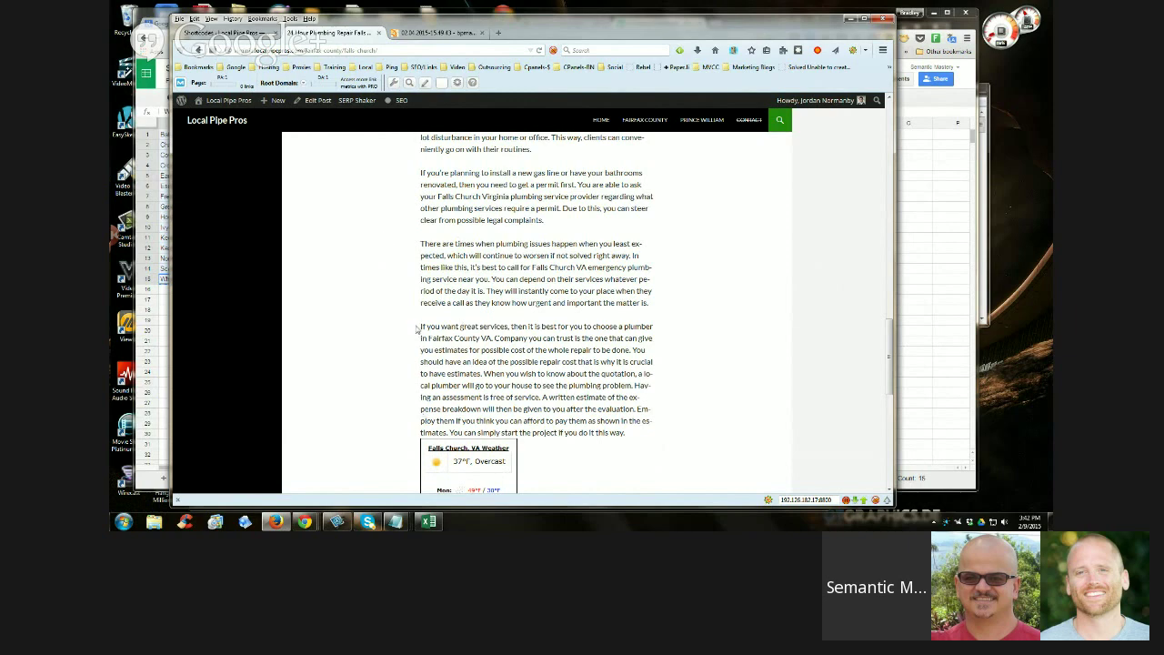
{"action": "scroll", "coordinate": [649, 284], "scroll_direction": "up", "scroll_amount": 10}
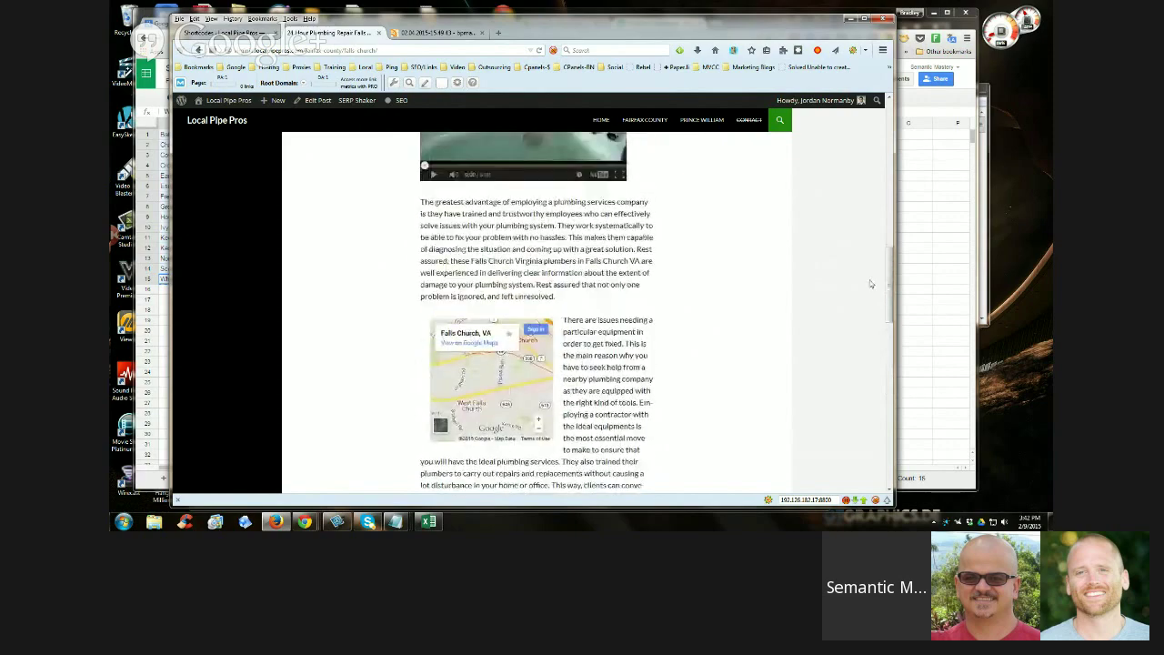
{"action": "left_click_drag", "start_coordinate": [873, 281], "coordinate": [887, 136]}
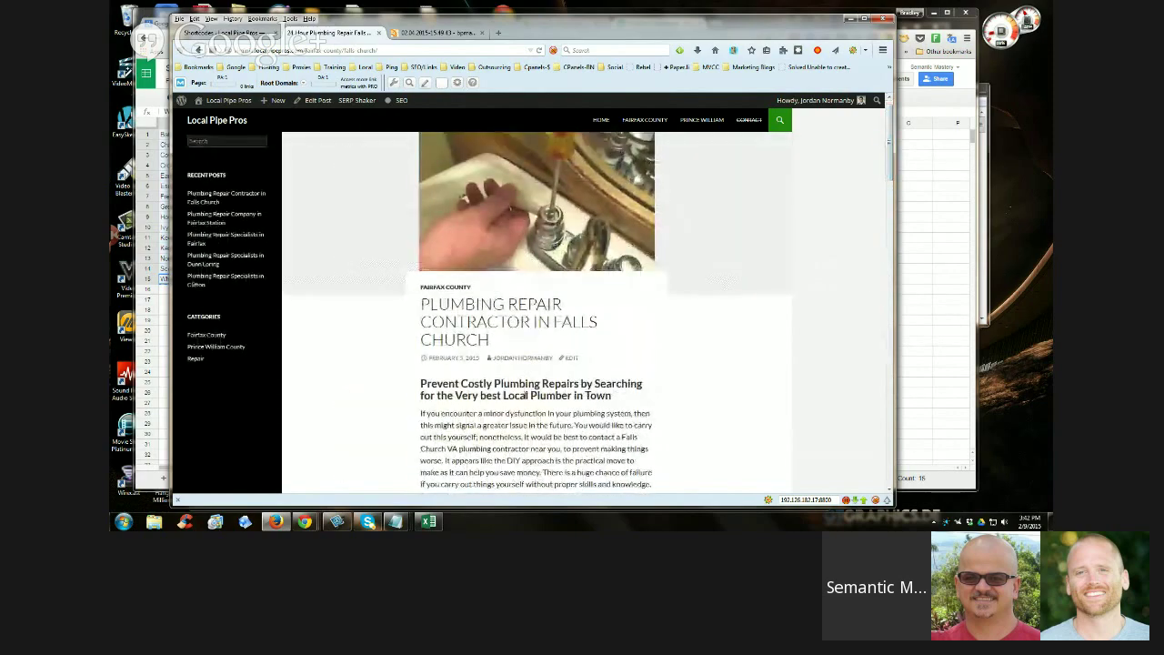
{"action": "scroll", "coordinate": [514, 337], "scroll_direction": "down", "scroll_amount": 1}
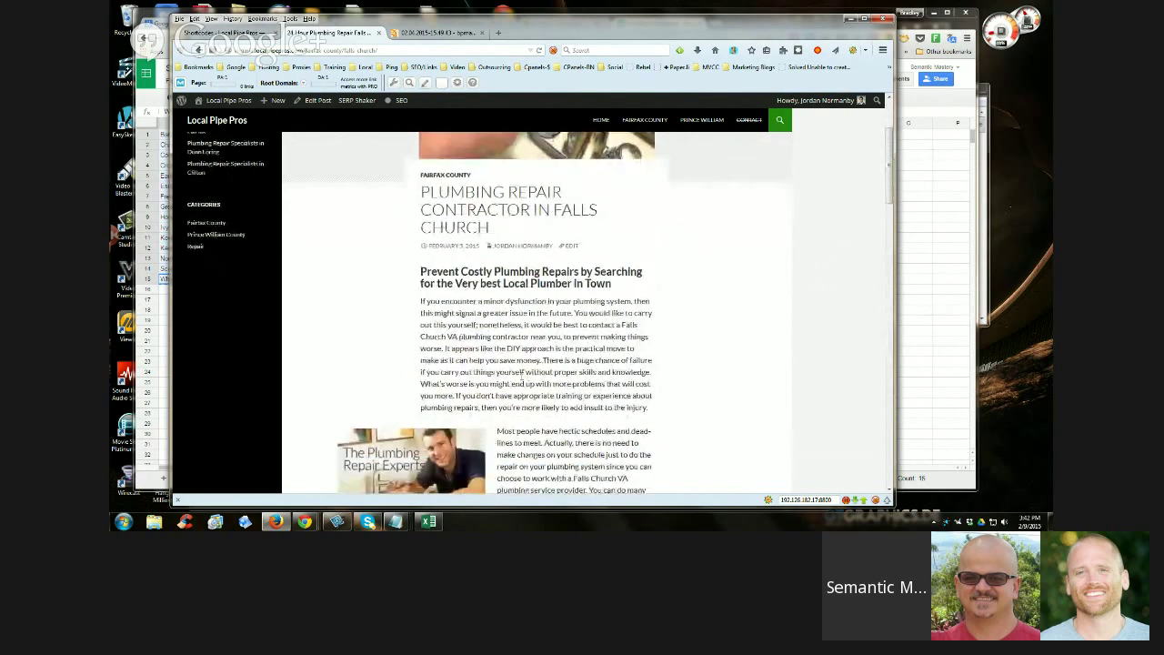
{"action": "left_click_drag", "start_coordinate": [421, 301], "coordinate": [670, 410]}
Review the rest of the post down to the service area links, and highlight the Fairfax County closing paragraph above the weather widget
{"action": "scroll", "coordinate": [674, 408], "scroll_direction": "down", "scroll_amount": 5}
{"action": "scroll", "coordinate": [674, 409], "scroll_direction": "down", "scroll_amount": 10}
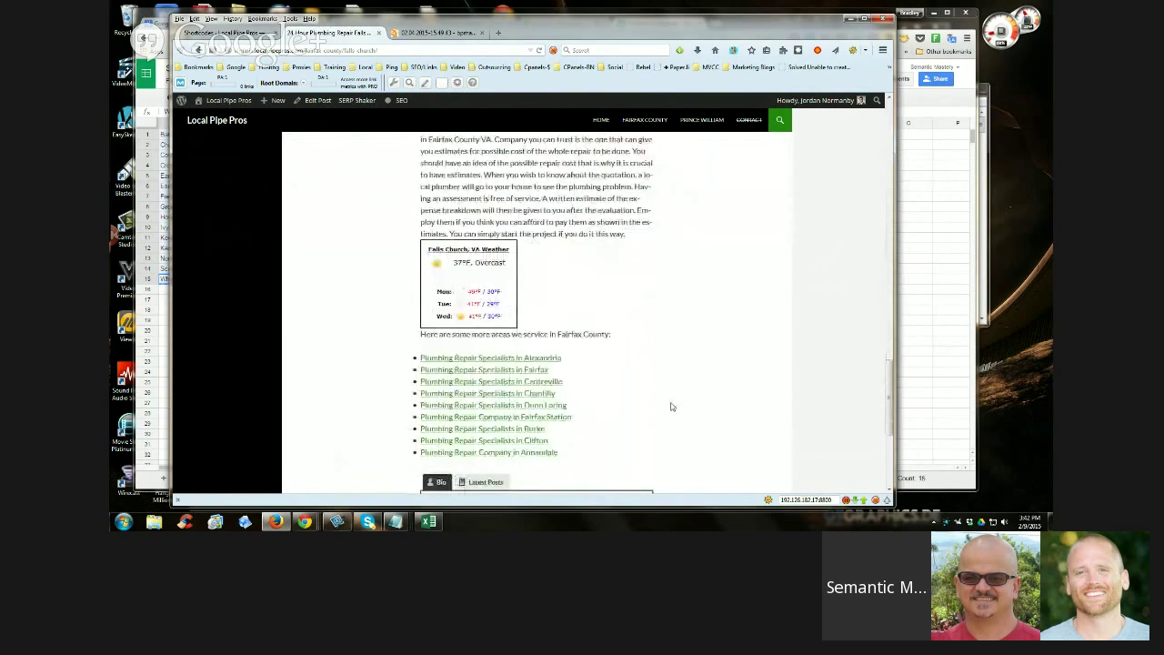
{"action": "scroll", "coordinate": [618, 377], "scroll_direction": "up", "scroll_amount": 1}
{"action": "scroll", "coordinate": [409, 187], "scroll_direction": "up", "scroll_amount": 1}
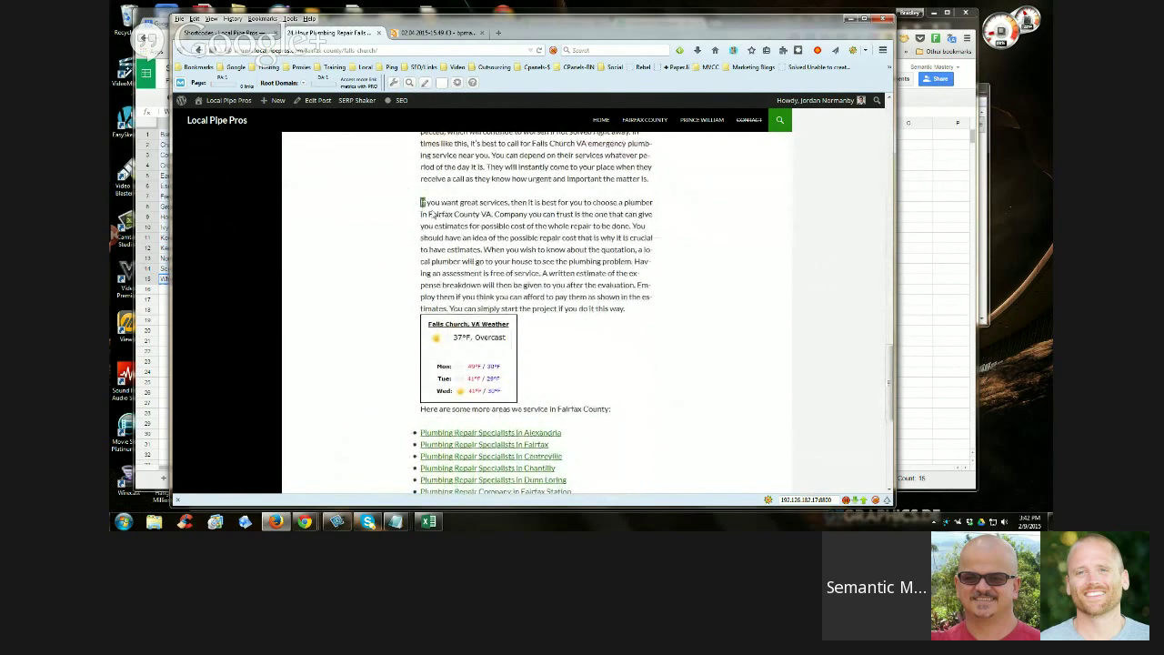
{"action": "left_click_drag", "start_coordinate": [420, 202], "coordinate": [635, 320]}
{"action": "left_click", "coordinate": [628, 318]}
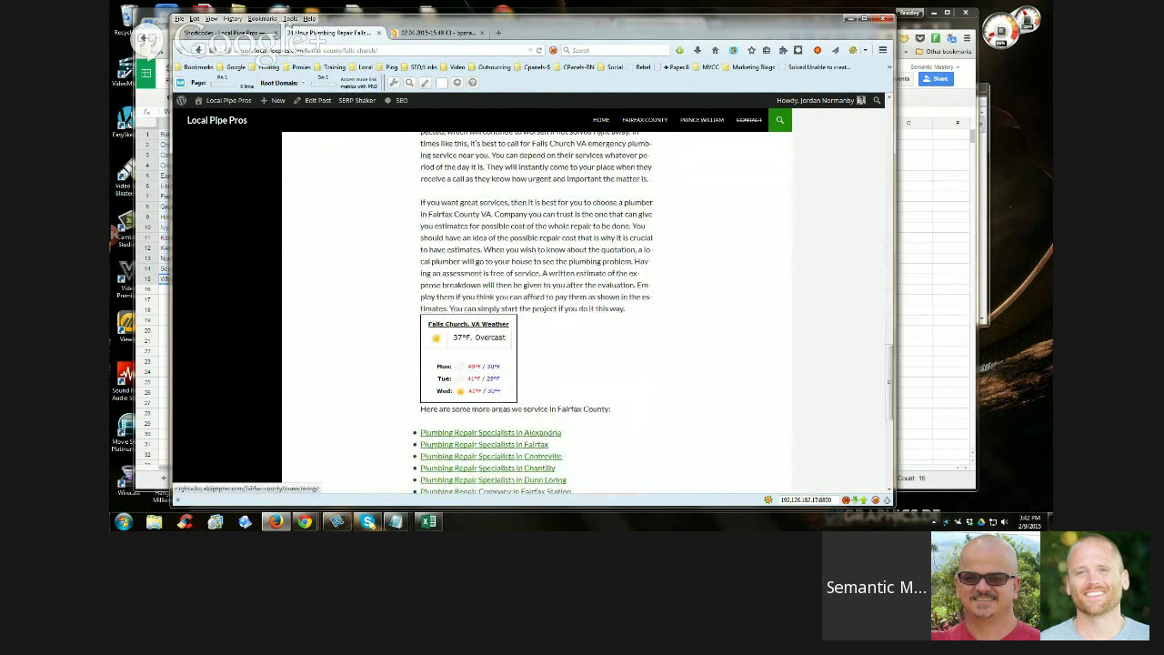
Open Serp Shaker's Dynamic Shortcodes page, bring up the Fairfax County Dynamic Closing file in Notepad, and look through its spun text
{"action": "key", "text": "ctrl+shift+Tab"}
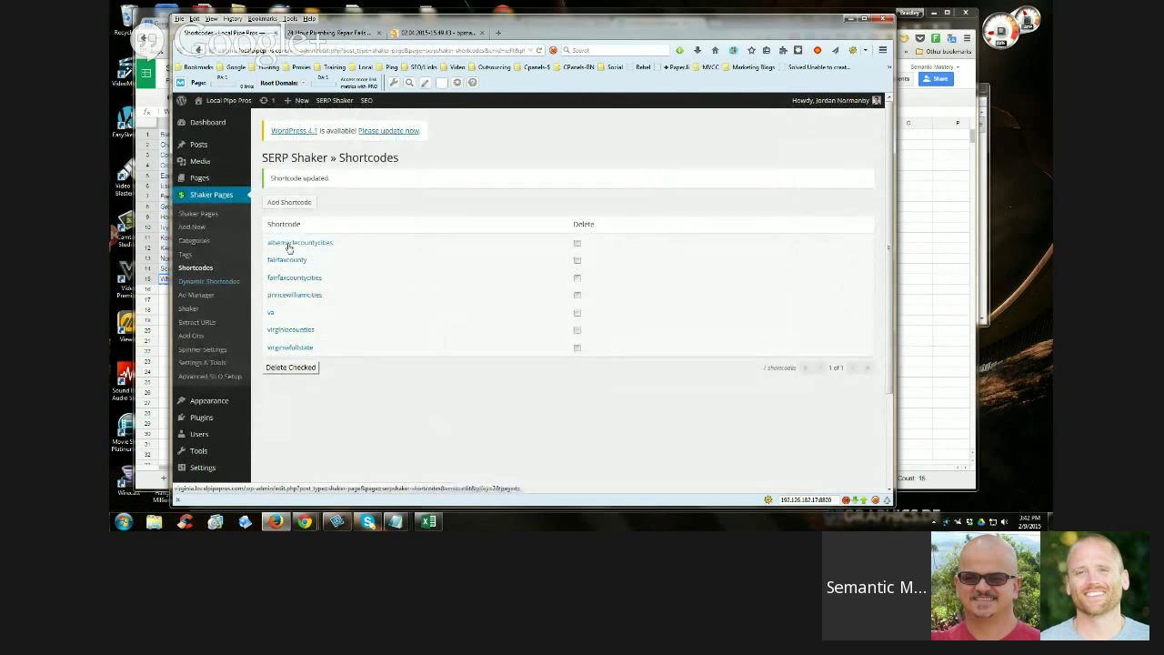
{"action": "left_click", "coordinate": [228, 281]}
{"action": "mouse_move", "coordinate": [396, 521]}
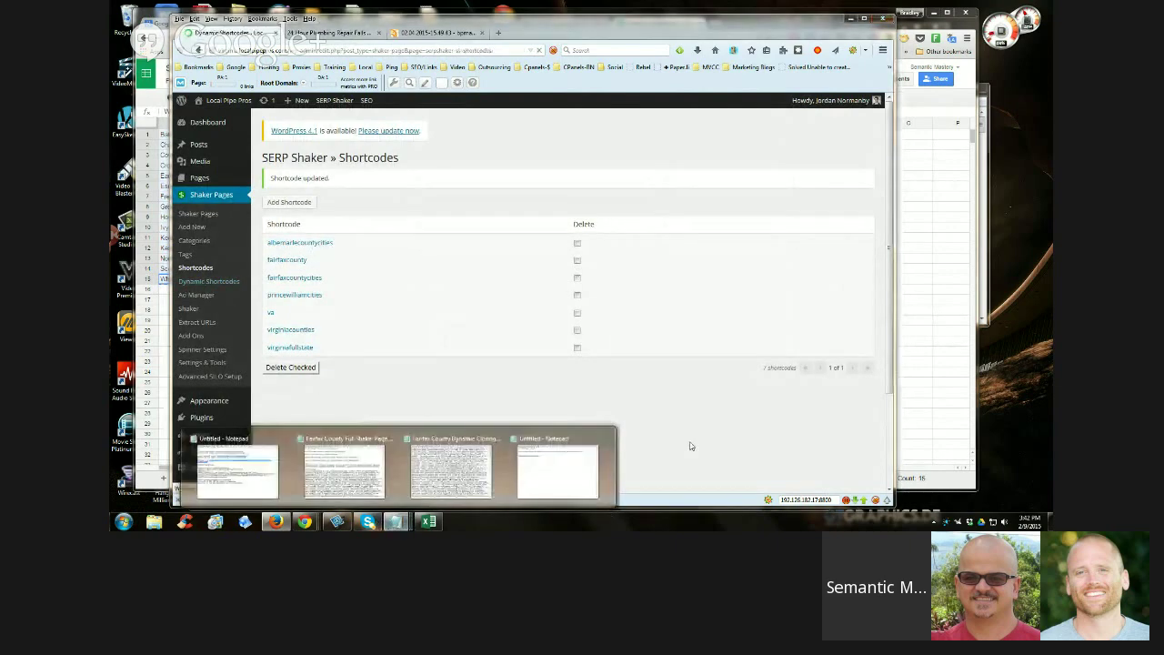
{"action": "left_click", "coordinate": [451, 482]}
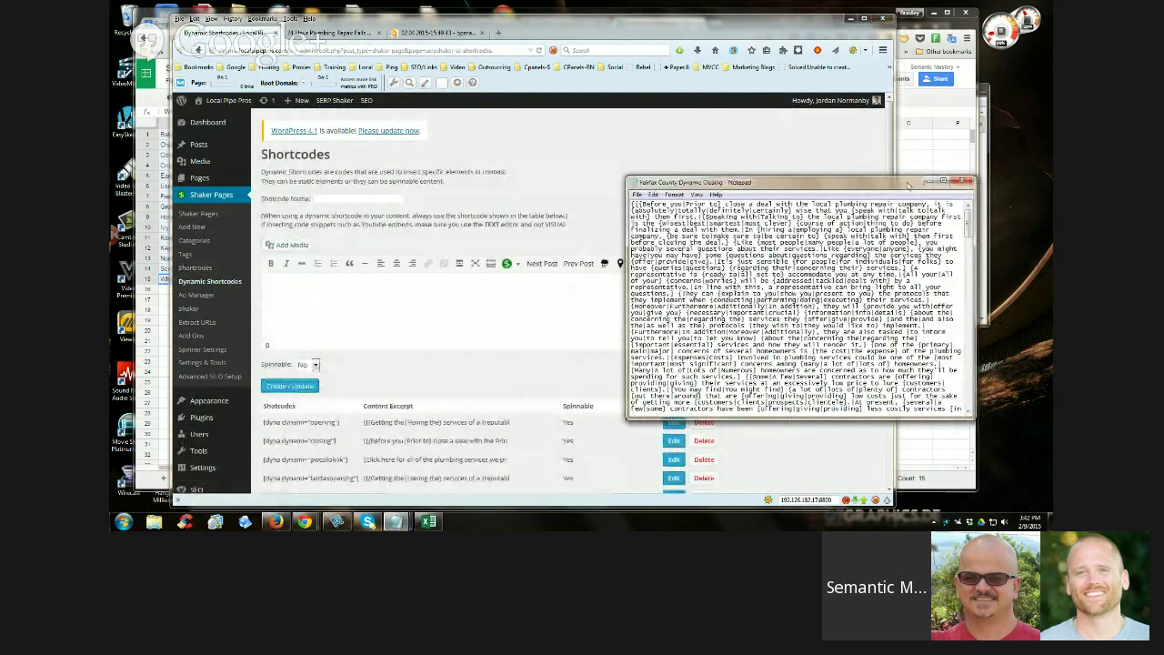
{"action": "left_click_drag", "start_coordinate": [907, 185], "coordinate": [723, 98]}
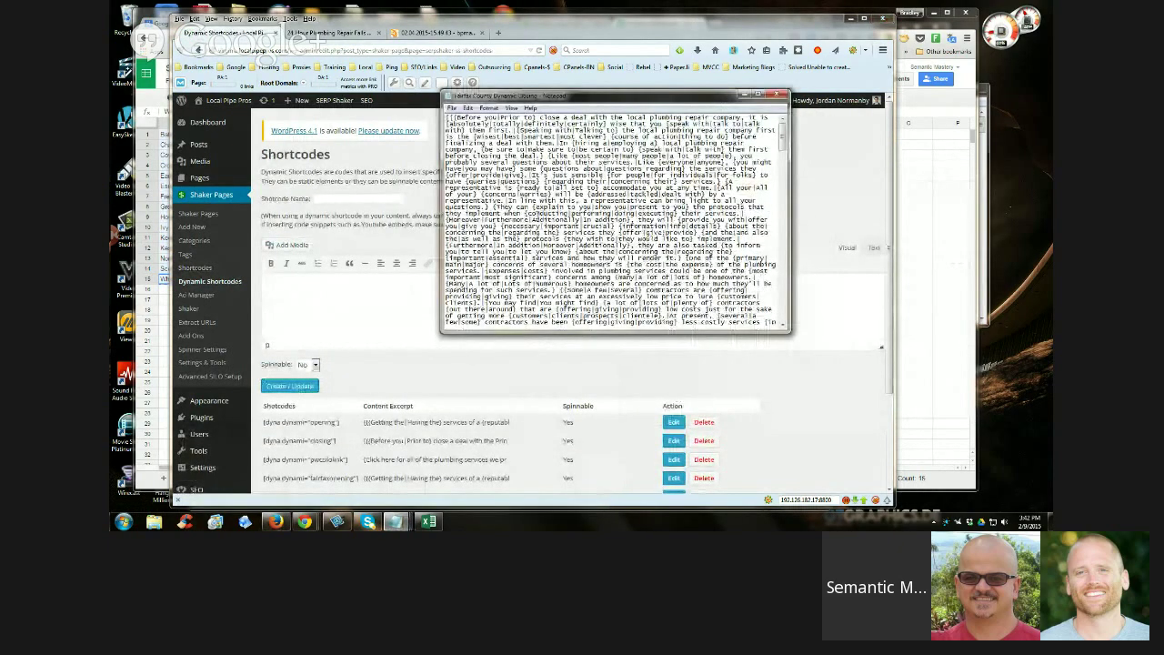
{"action": "left_click_drag", "start_coordinate": [780, 132], "coordinate": [797, 311]}
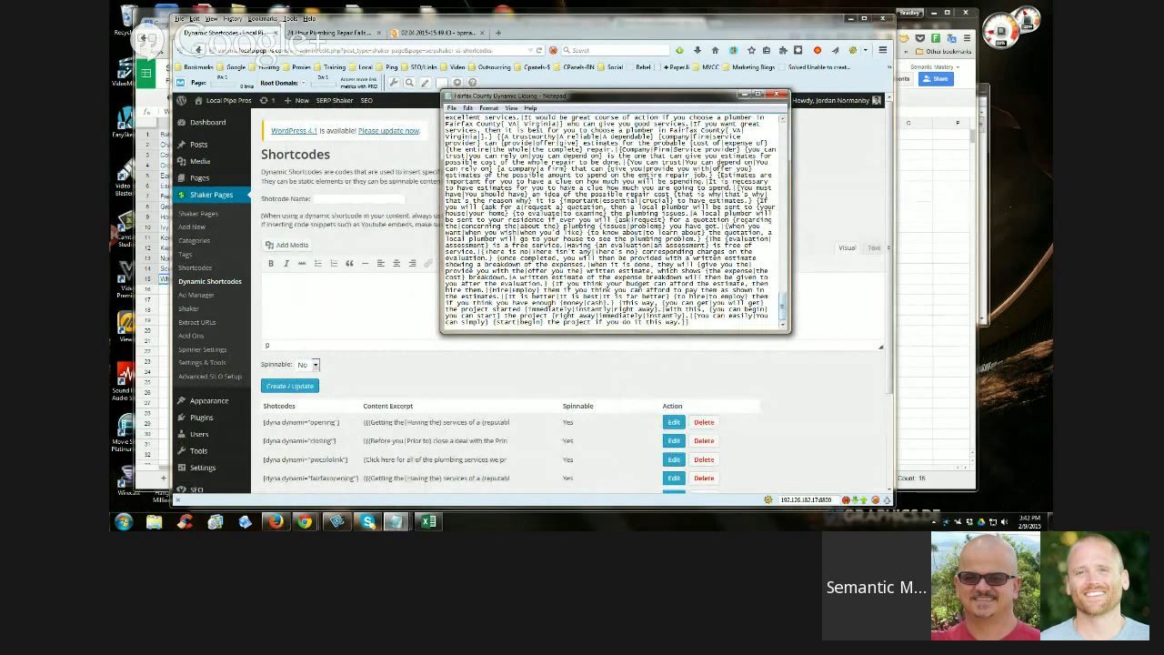
{"action": "left_click_drag", "start_coordinate": [499, 96], "coordinate": [535, 122]}
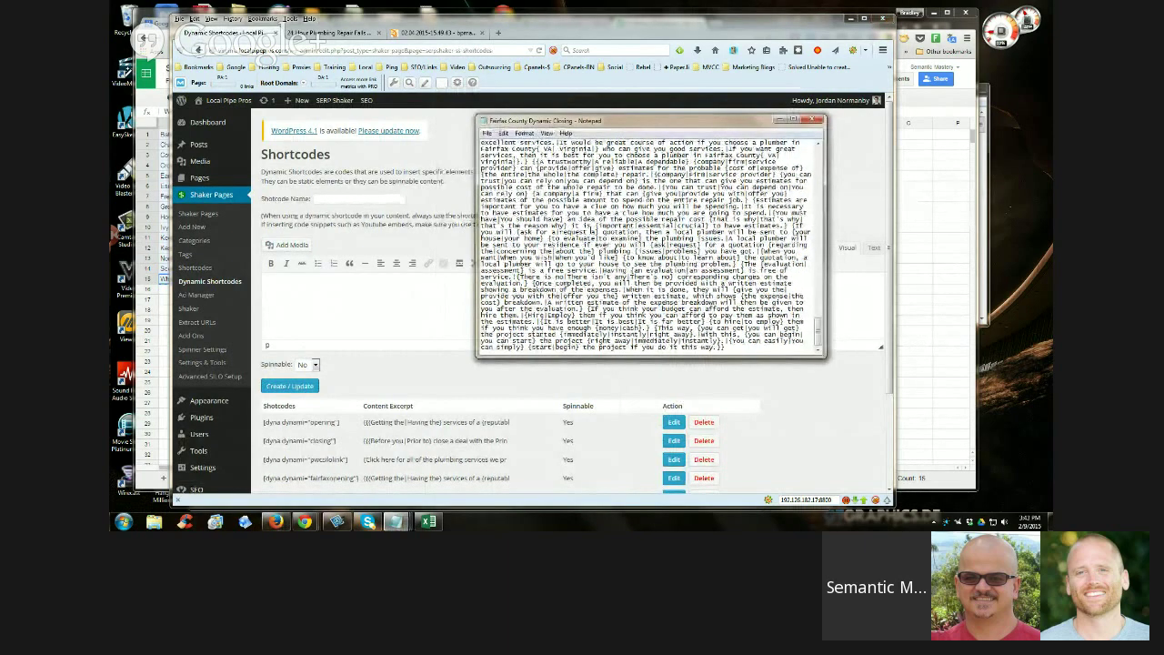
Copy "Fairfax County" from the spun closing text and enter it as both the search and replacement text for a replace operation
{"action": "scroll", "coordinate": [650, 241], "scroll_direction": "up", "scroll_amount": 10}
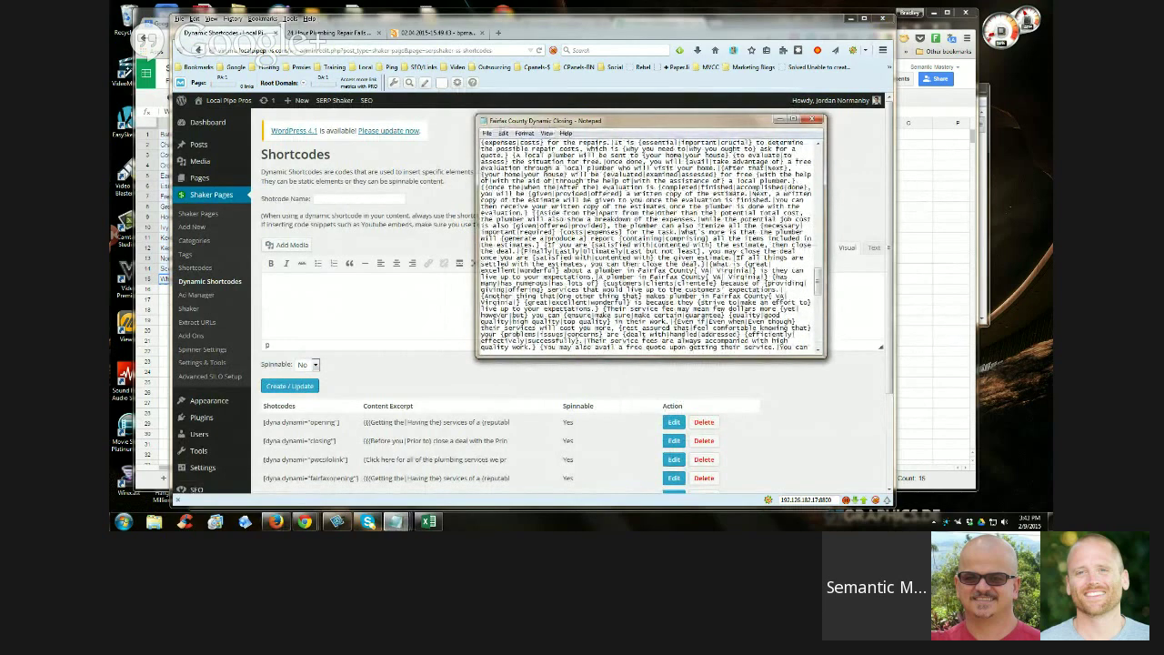
{"action": "left_click_drag", "start_coordinate": [640, 270], "coordinate": [697, 271]}
{"action": "key", "text": "ctrl+c"}
{"action": "right_click", "coordinate": [699, 271]}
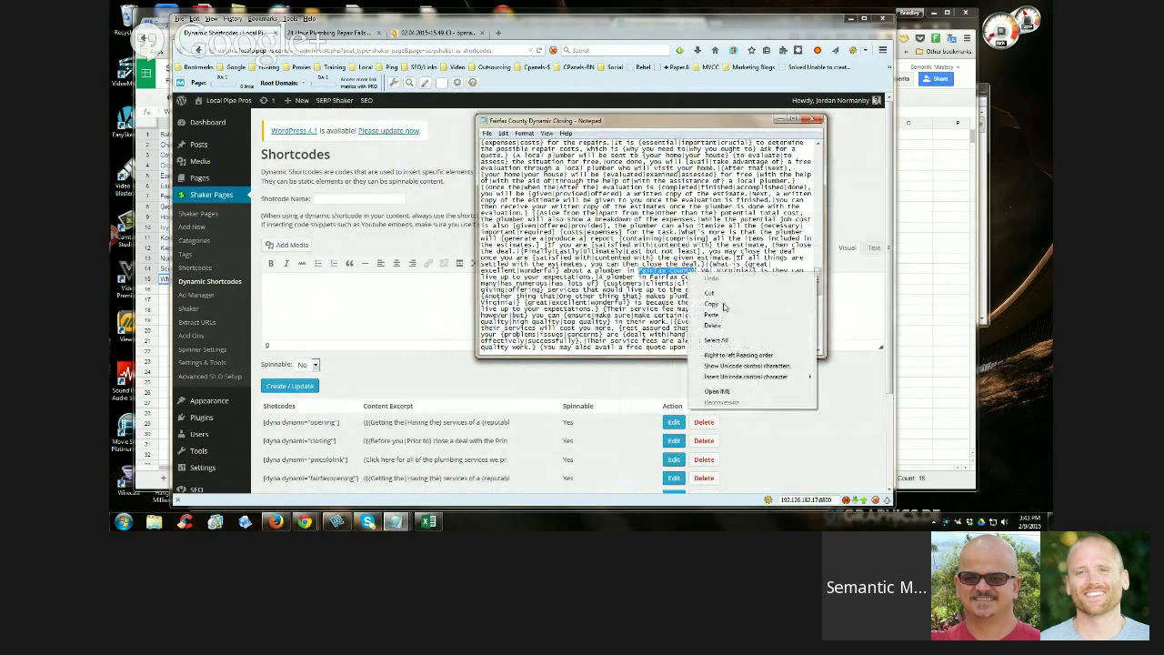
{"action": "left_click", "coordinate": [715, 304]}
{"action": "left_click", "coordinate": [503, 134]}
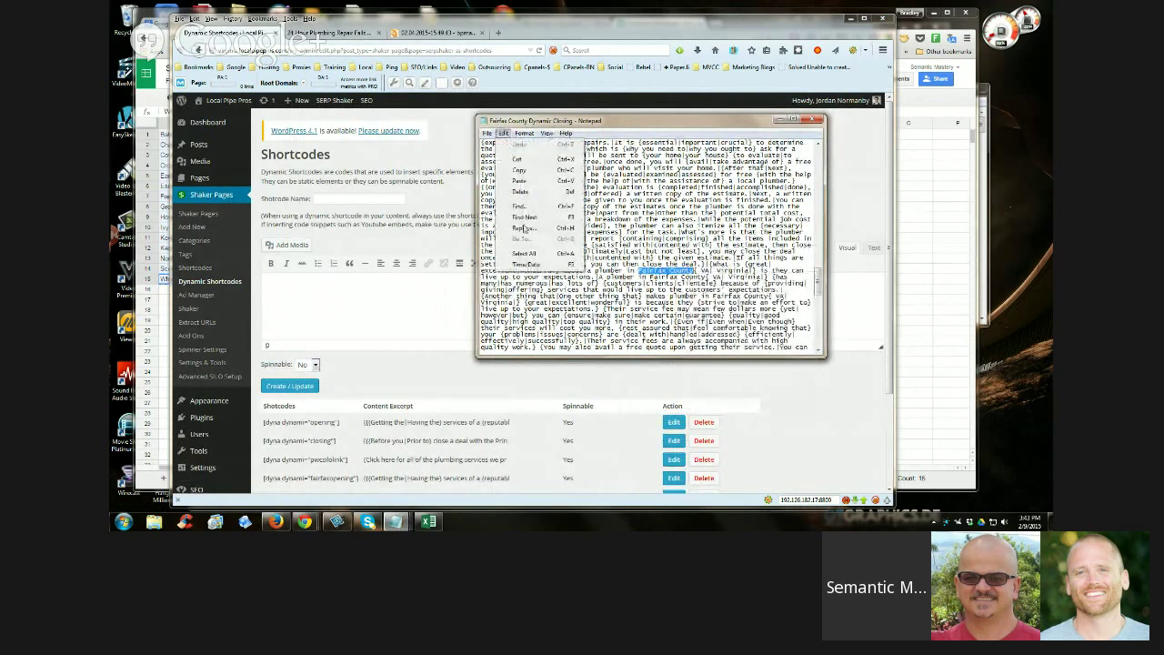
{"action": "left_click", "coordinate": [526, 226]}
{"action": "key", "text": "ctrl+v"}
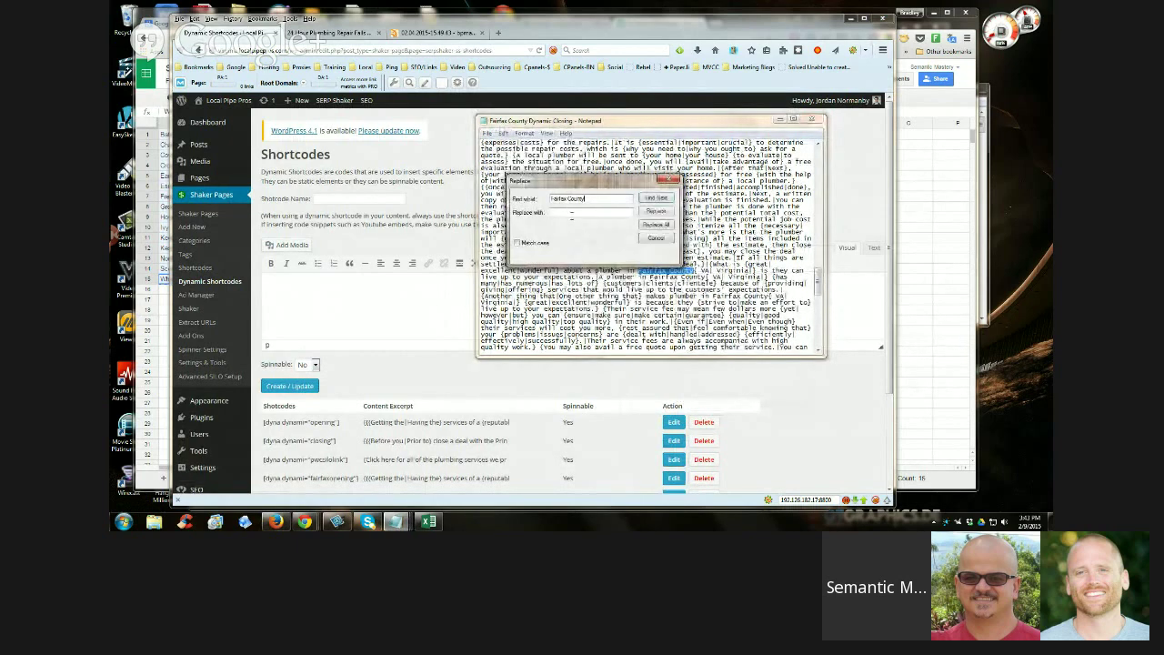
{"action": "key", "text": "Tab"}
{"action": "key", "text": "ctrl+v"}
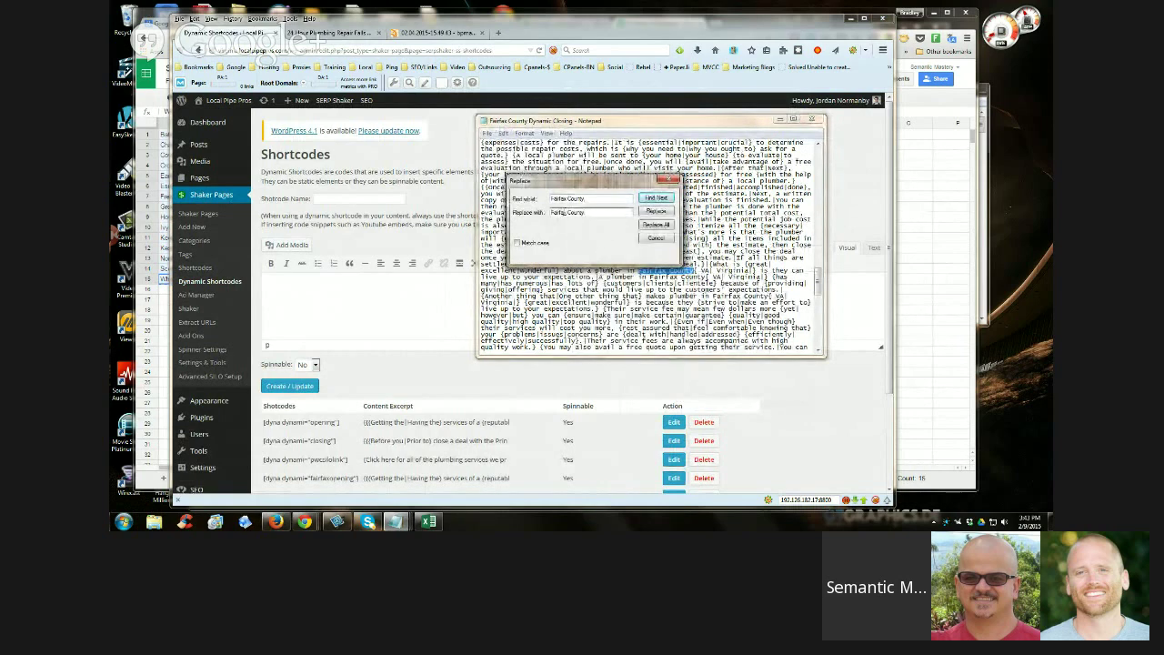
Change the replacement text to "Albemarle County", match case, and replace every occurrence of "Fairfax County" in the file
{"action": "left_click_drag", "start_coordinate": [566, 213], "coordinate": [544, 220]}
{"action": "key", "text": "BackSpace"}
{"action": "type", "text": "Albemarle"}
{"action": "left_click", "coordinate": [517, 243]}
{"action": "left_click", "coordinate": [655, 223]}
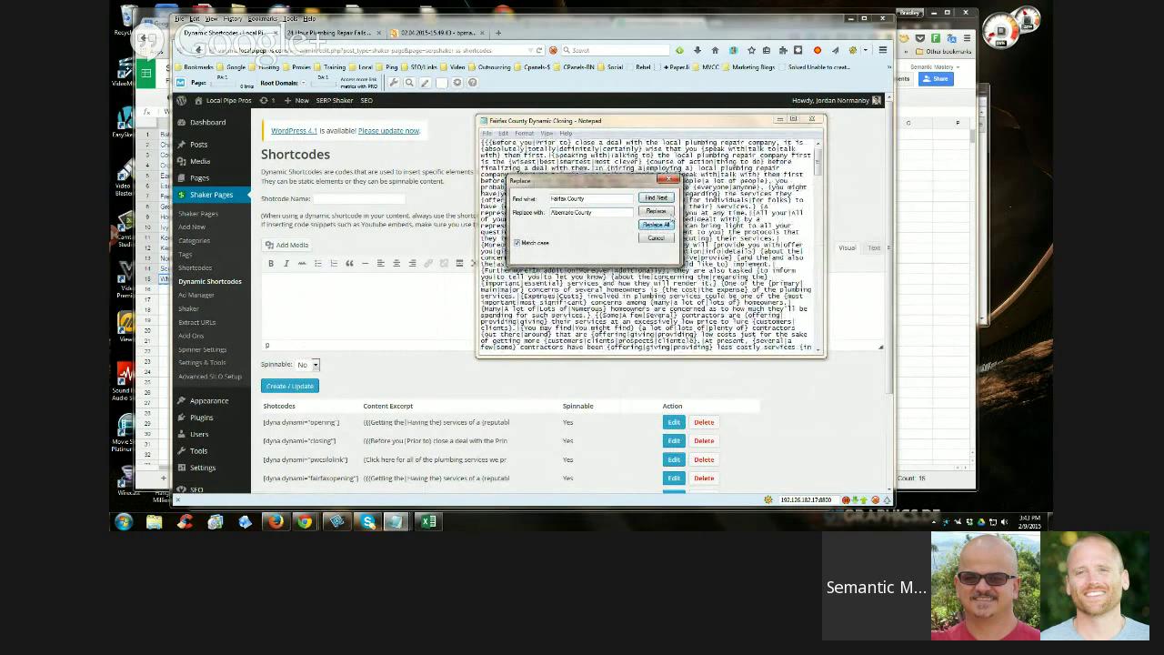
{"action": "left_click", "coordinate": [669, 180]}
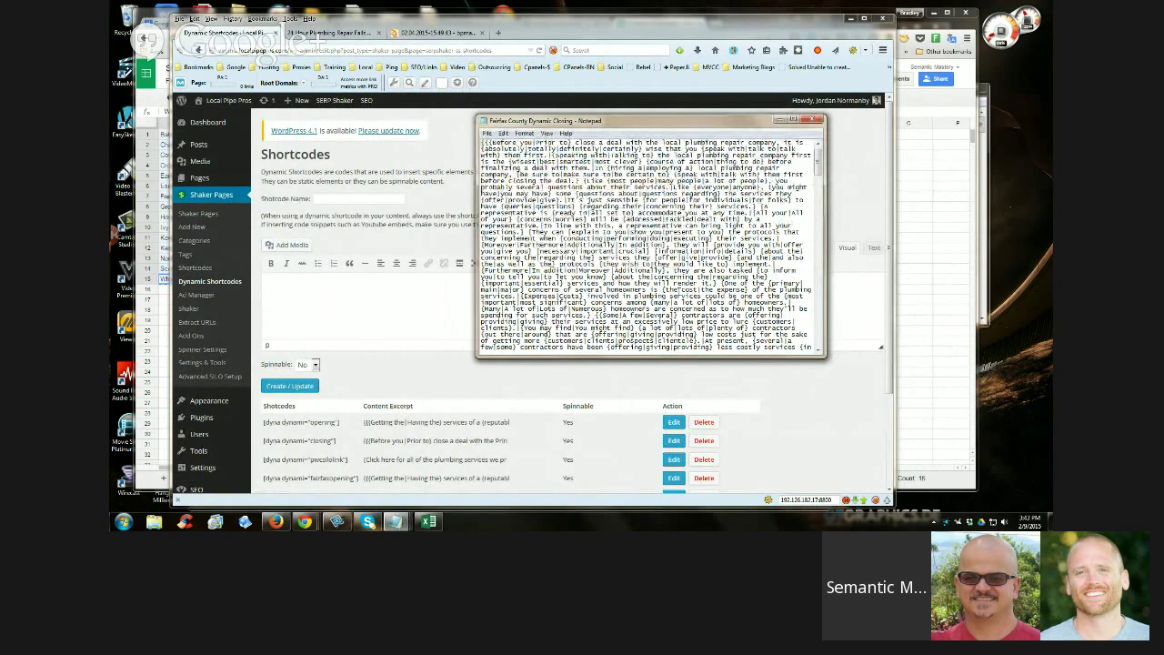
Select and copy the entire spun text of the closing file
{"action": "left_click", "coordinate": [488, 132]}
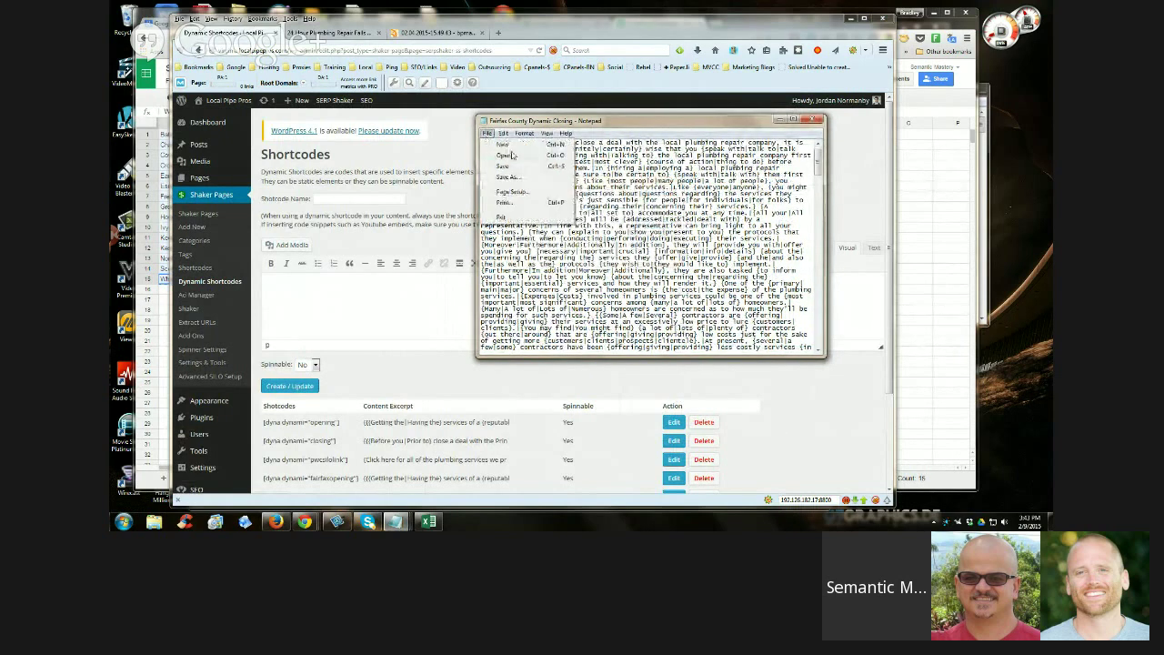
{"action": "left_click", "coordinate": [487, 133]}
{"action": "left_click", "coordinate": [503, 133]}
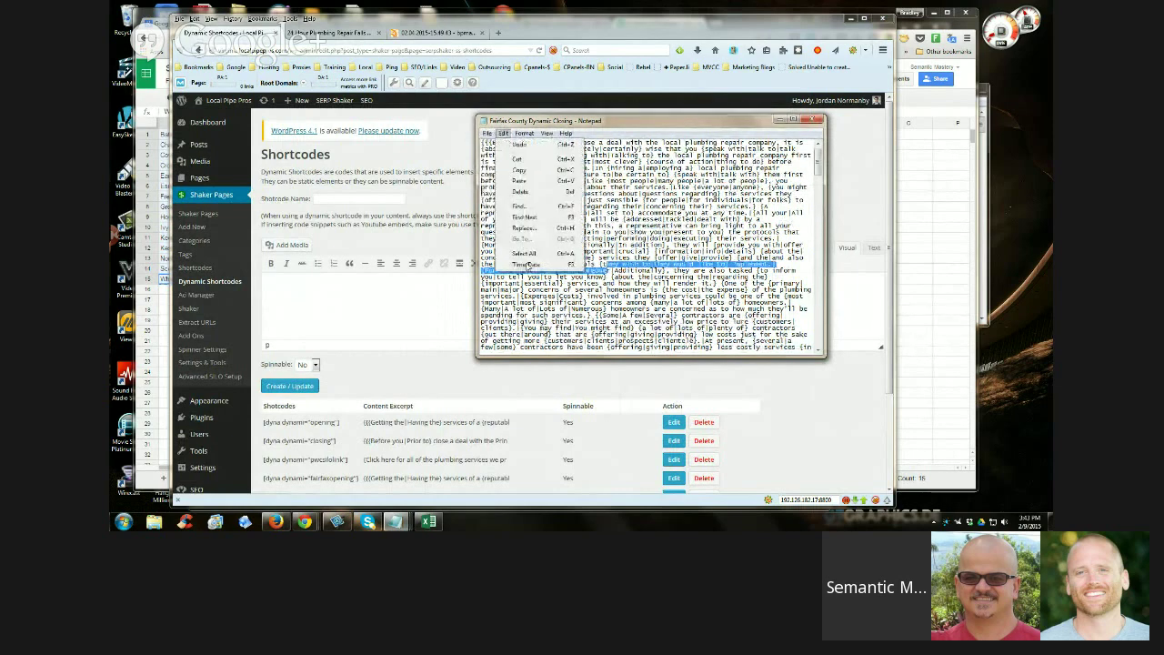
{"action": "left_click", "coordinate": [526, 253]}
{"action": "right_click", "coordinate": [532, 251]}
{"action": "left_click", "coordinate": [579, 291]}
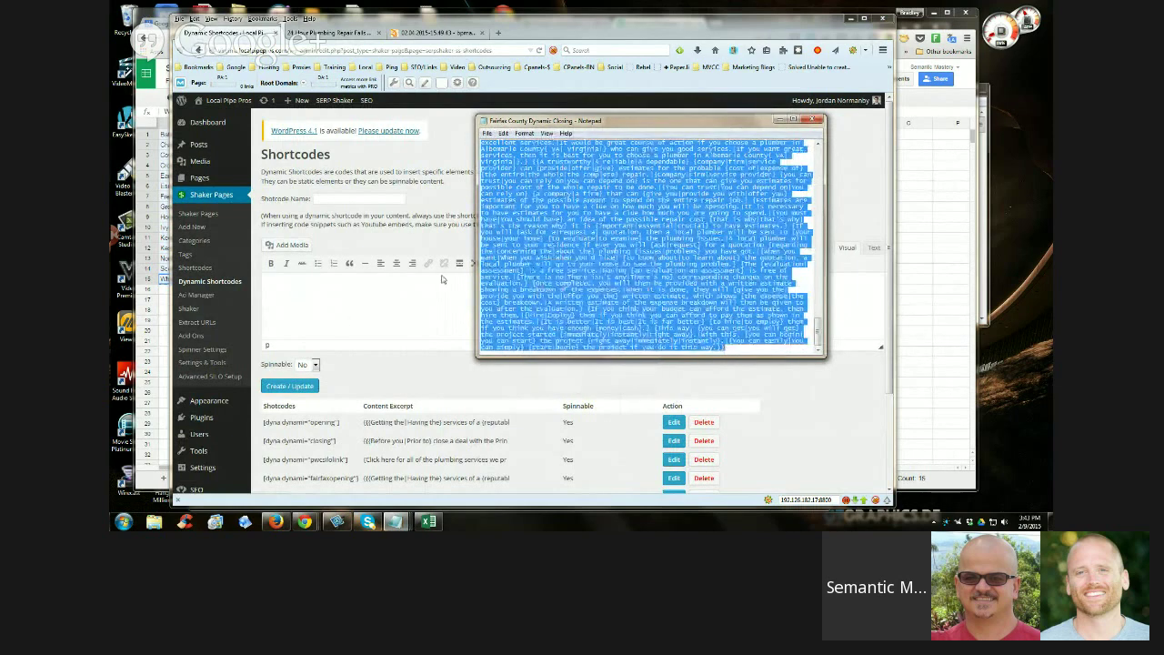
Create a dynamic shortcode named albemarledynamic with the copied spun text as its content and Spinnable set to Yes
{"action": "left_click", "coordinate": [347, 317]}
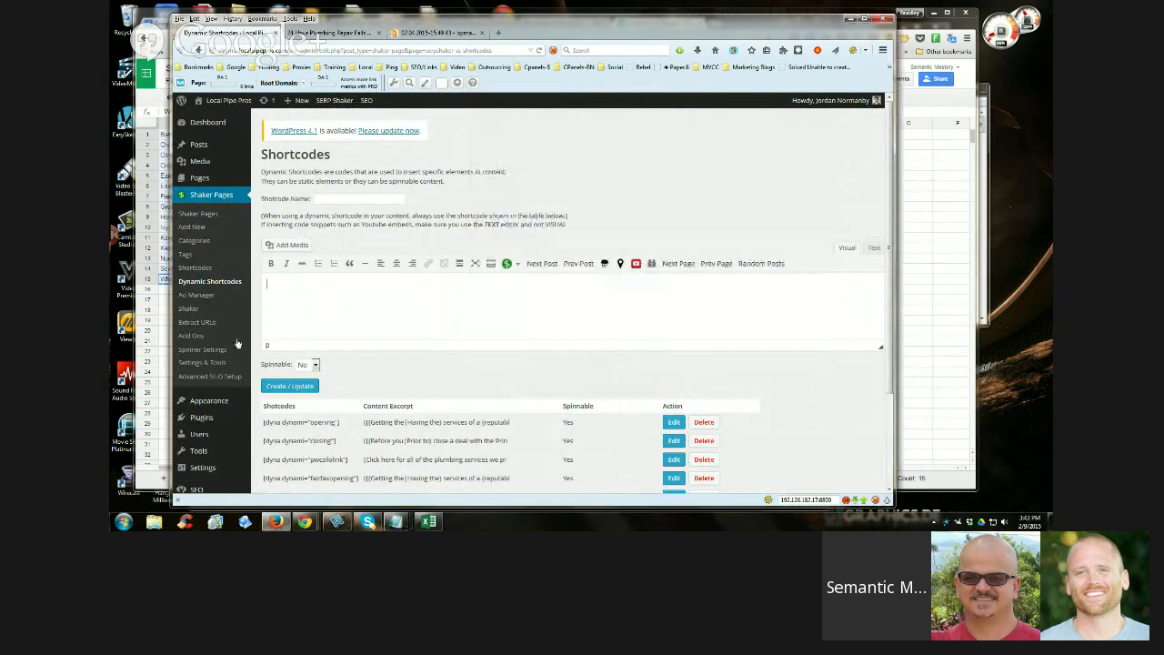
{"action": "left_click", "coordinate": [325, 198]}
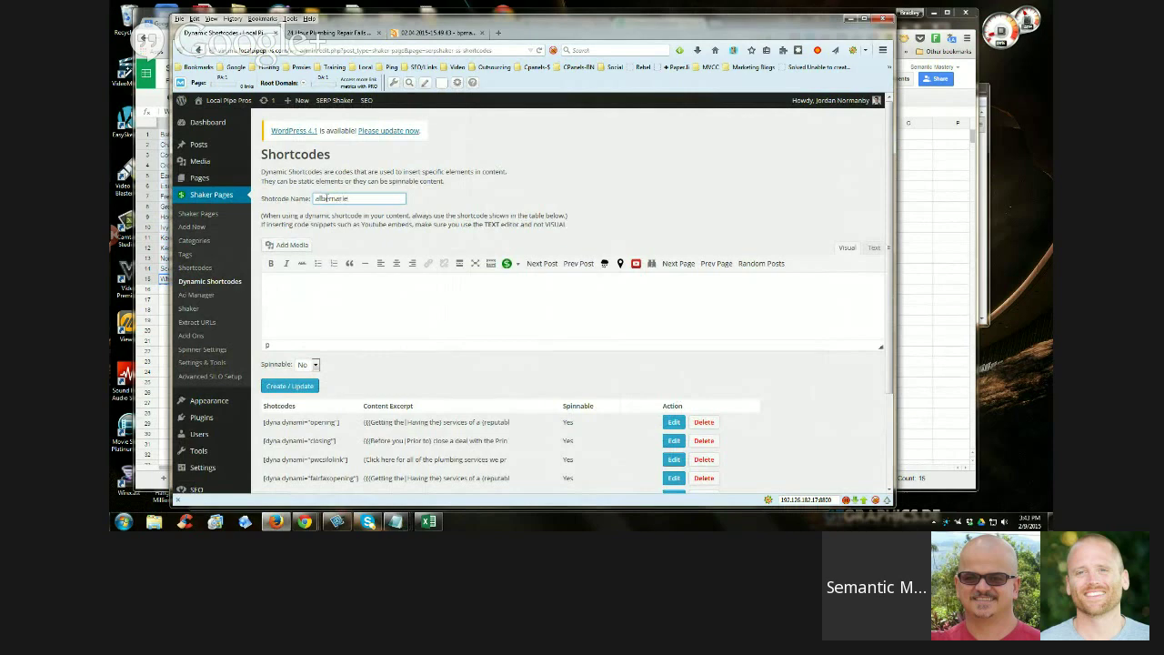
{"action": "type", "text": "albemarledynamic"}
{"action": "left_click", "coordinate": [330, 297]}
{"action": "key", "text": "ctrl+v"}
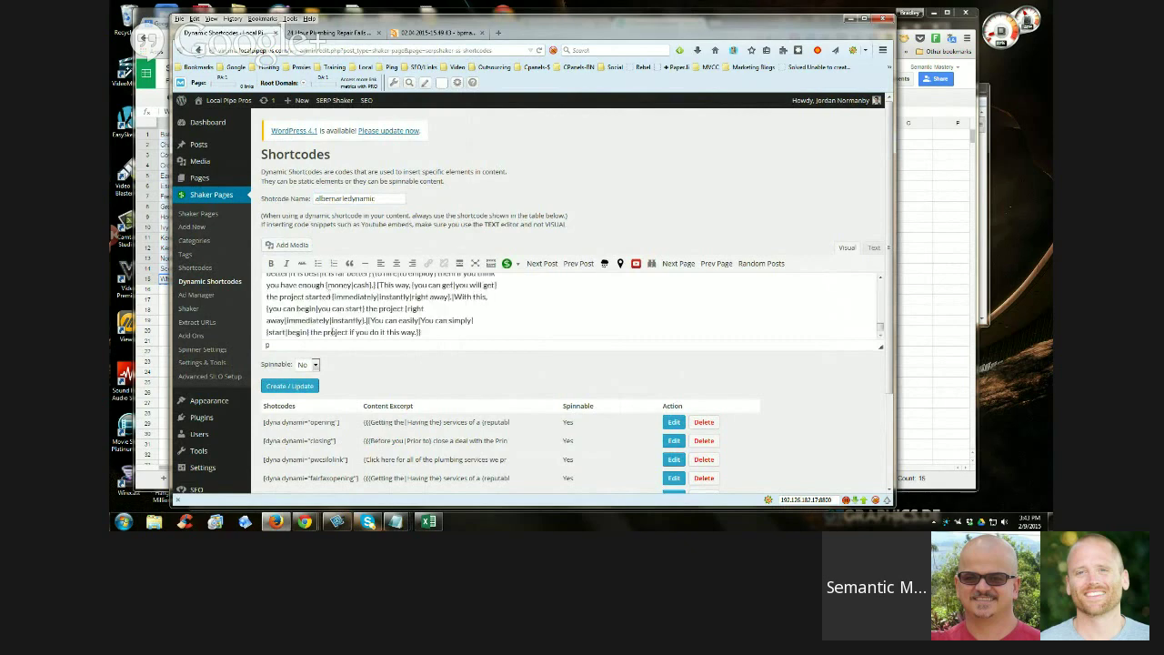
{"action": "scroll", "coordinate": [332, 344], "scroll_direction": "down", "scroll_amount": 1}
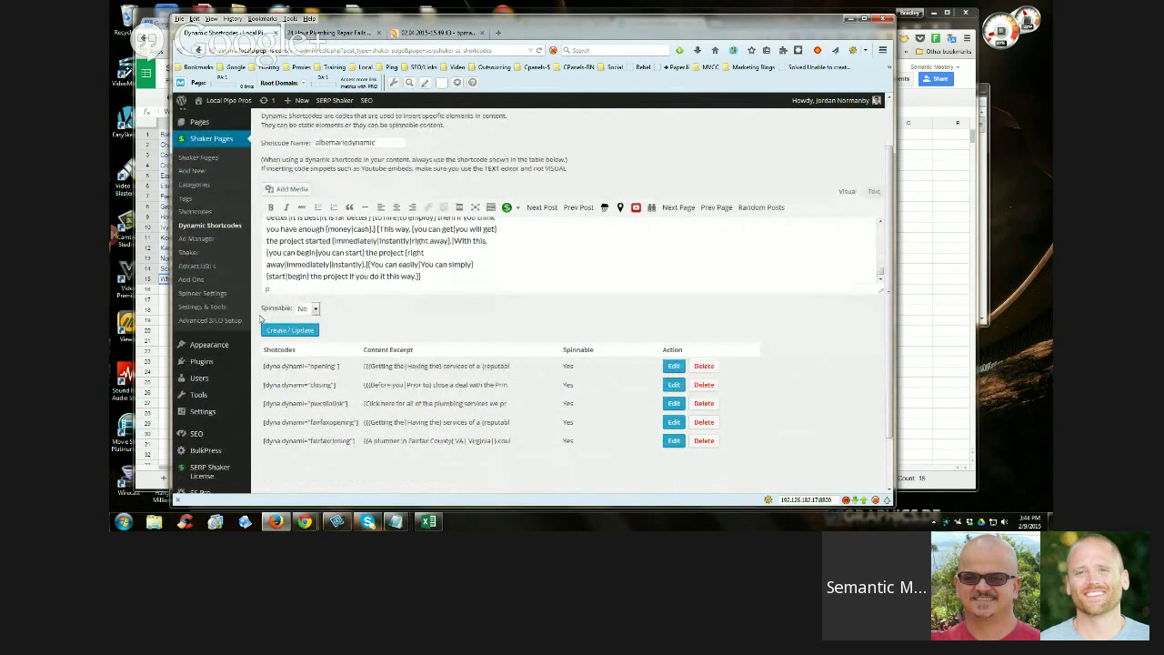
{"action": "left_click", "coordinate": [313, 310]}
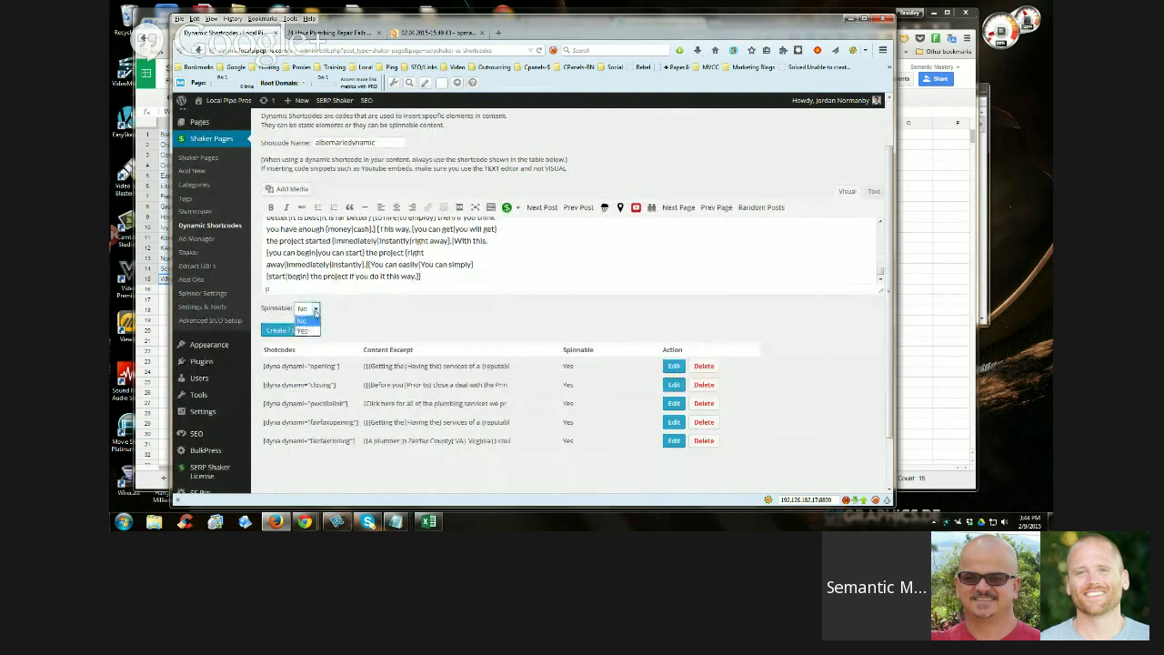
{"action": "left_click", "coordinate": [302, 333]}
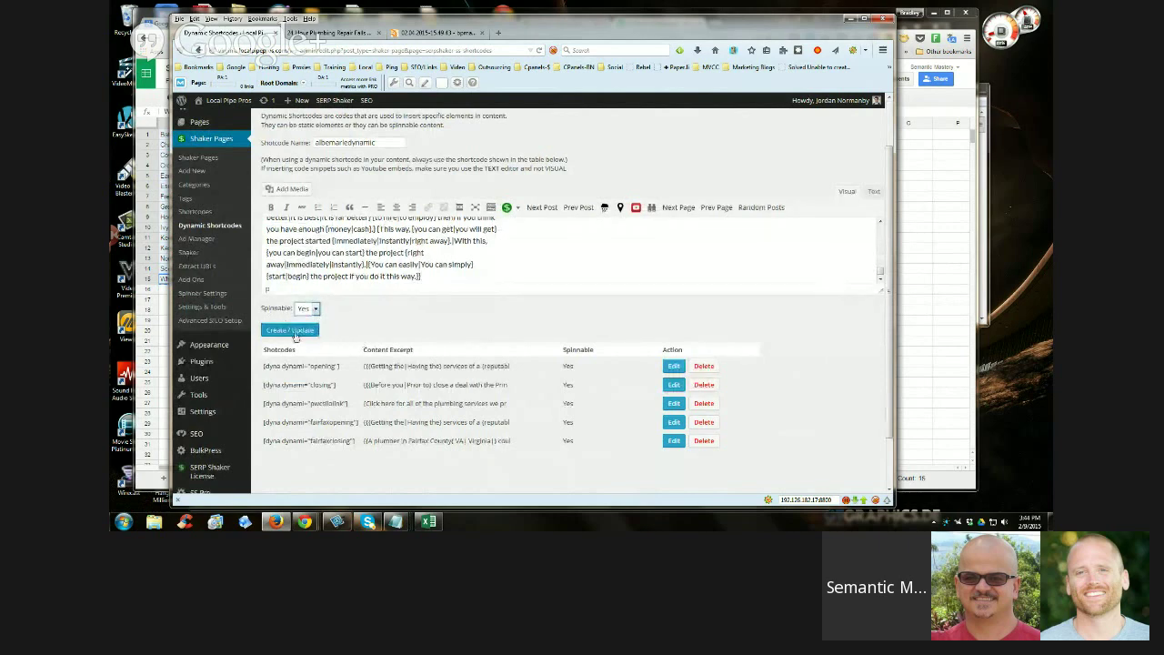
{"action": "left_click", "coordinate": [294, 332]}
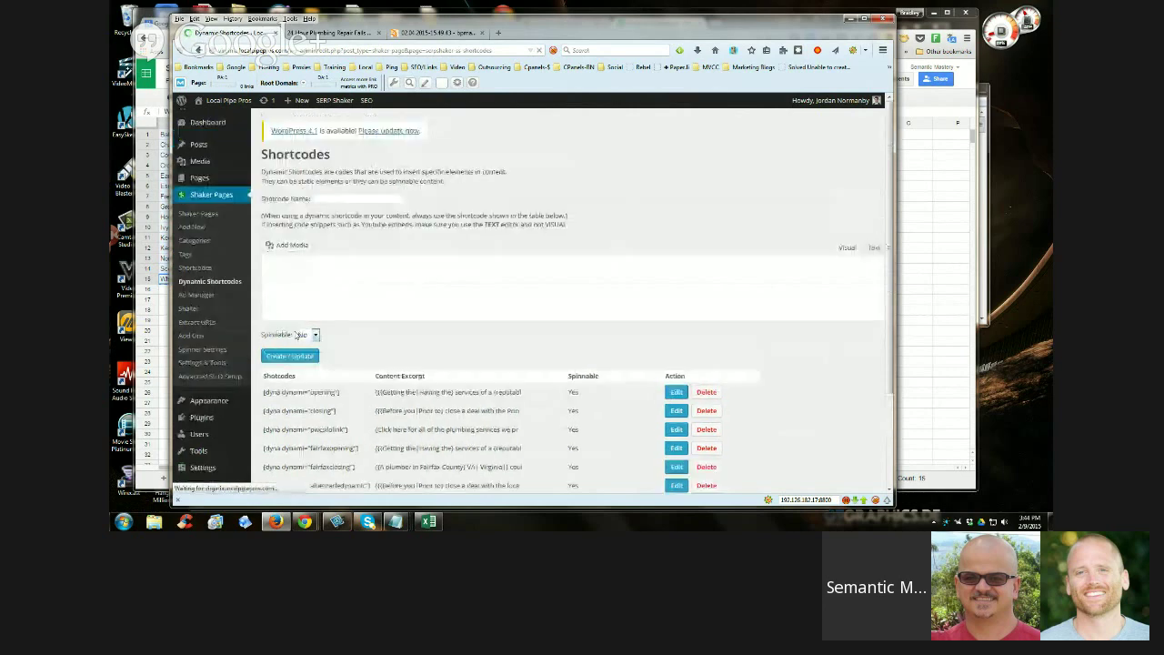
Copy the [dyna dynami="albemarledynamic"] shortcode from the list and bring up the Fairfax County Full Shaker Page file in Notepad
{"action": "scroll", "coordinate": [405, 377], "scroll_direction": "down", "scroll_amount": 3}
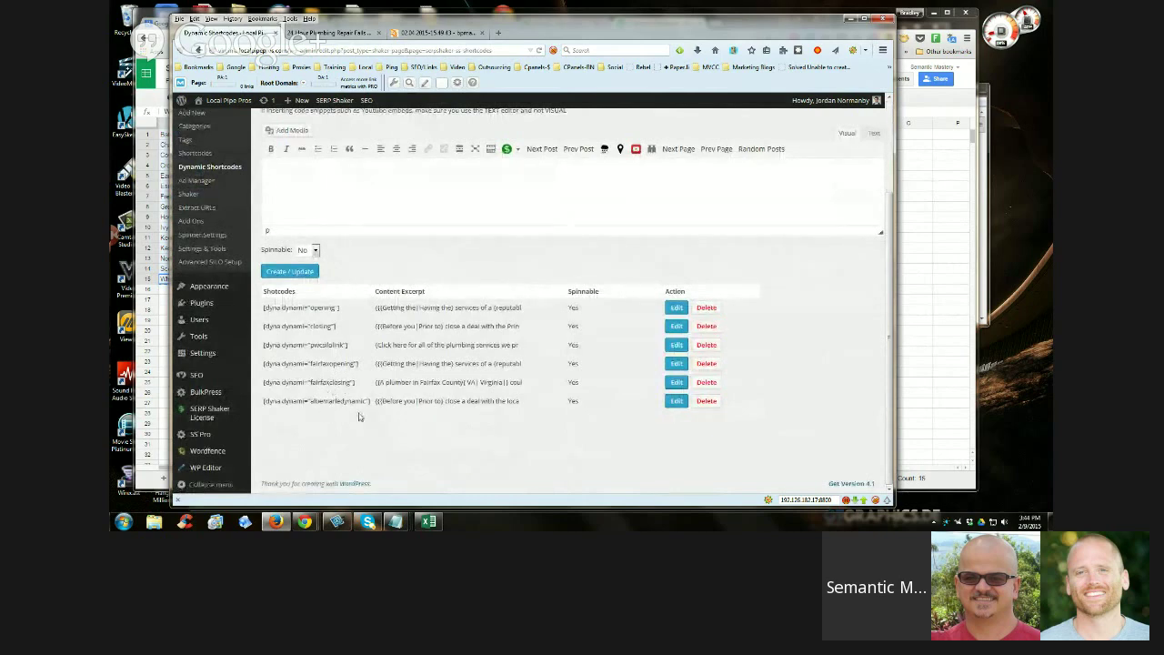
{"action": "left_click_drag", "start_coordinate": [369, 407], "coordinate": [264, 416]}
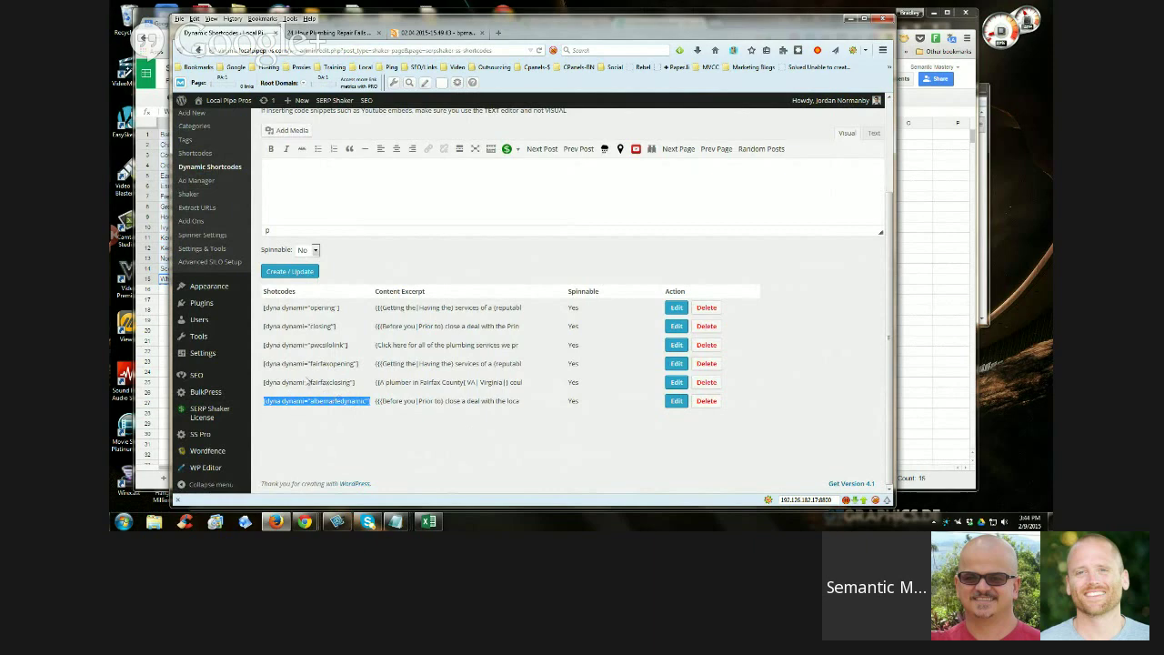
{"action": "right_click", "coordinate": [307, 401]}
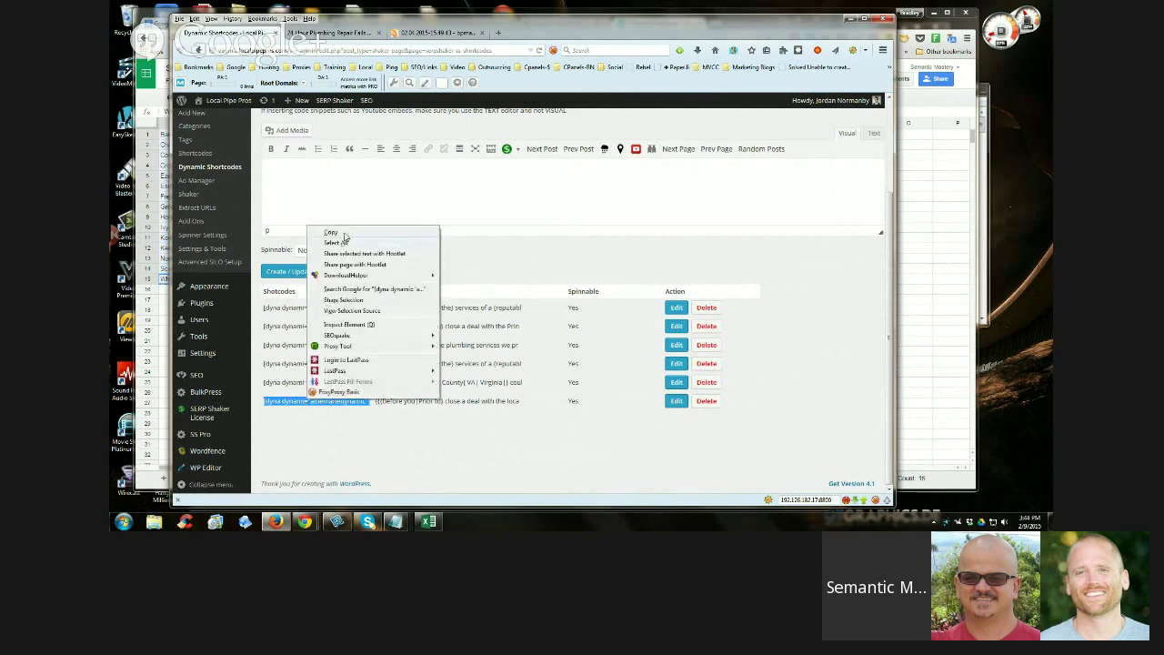
{"action": "left_click", "coordinate": [332, 233]}
{"action": "mouse_move", "coordinate": [394, 521]}
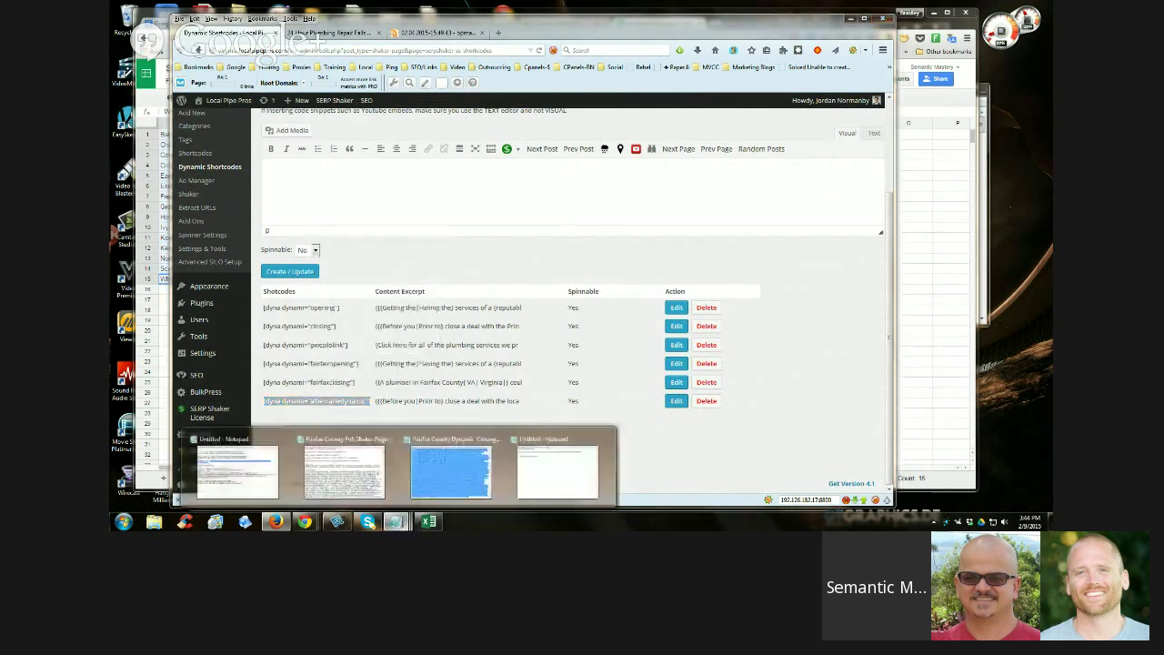
{"action": "left_click", "coordinate": [355, 471]}
{"action": "left_click_drag", "start_coordinate": [778, 90], "coordinate": [751, 65]}
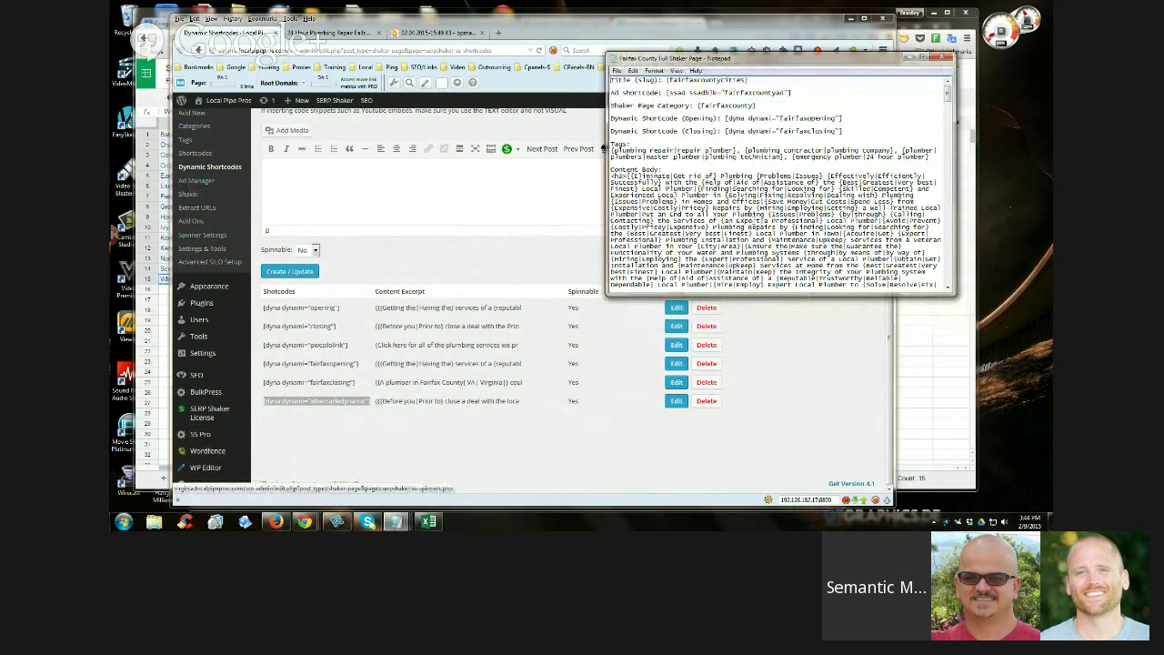
Open Replace in the Fairfax County Full Shaker Page file and enter [dyna dynami="albemarledynamic"] as the replacement text
{"action": "left_click_drag", "start_coordinate": [647, 60], "coordinate": [425, 75]}
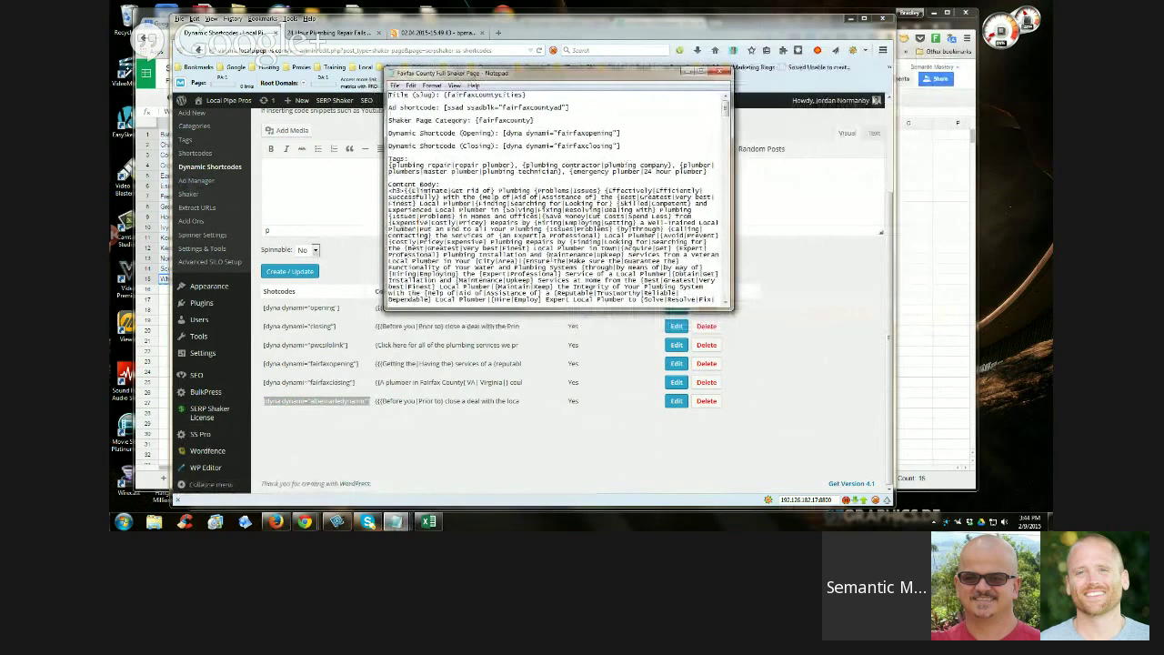
{"action": "mouse_move", "coordinate": [725, 107]}
{"action": "left_mouse_down"}
{"action": "mouse_move", "coordinate": [728, 148]}
{"action": "mouse_move", "coordinate": [727, 98]}
{"action": "left_mouse_up"}
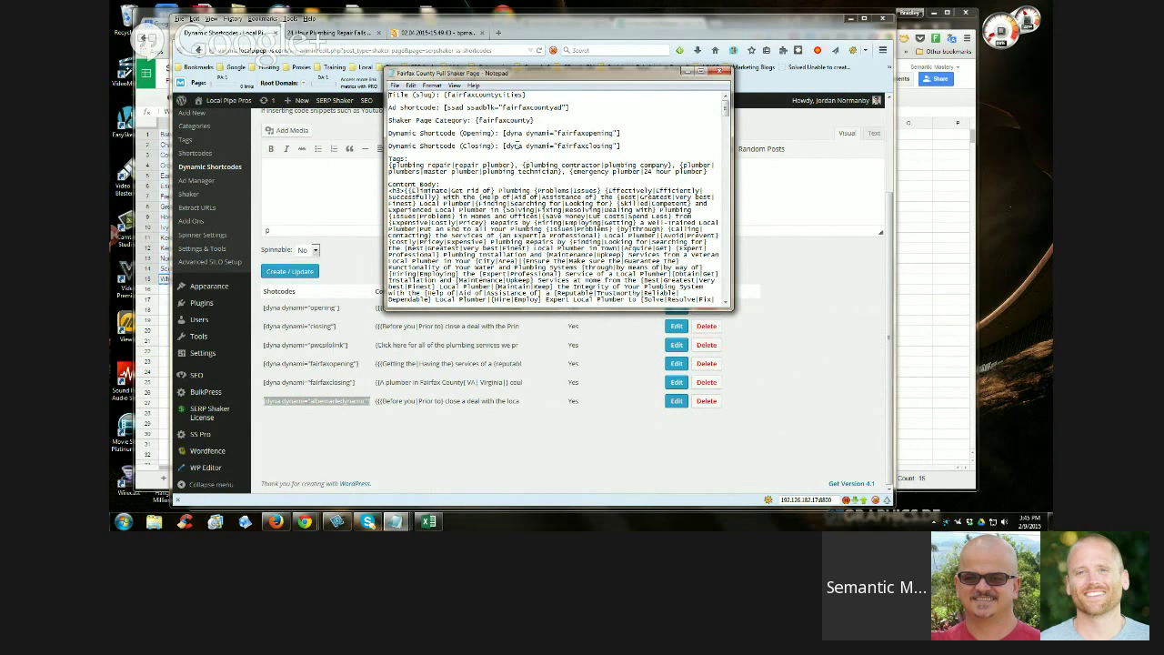
{"action": "left_click", "coordinate": [411, 85]}
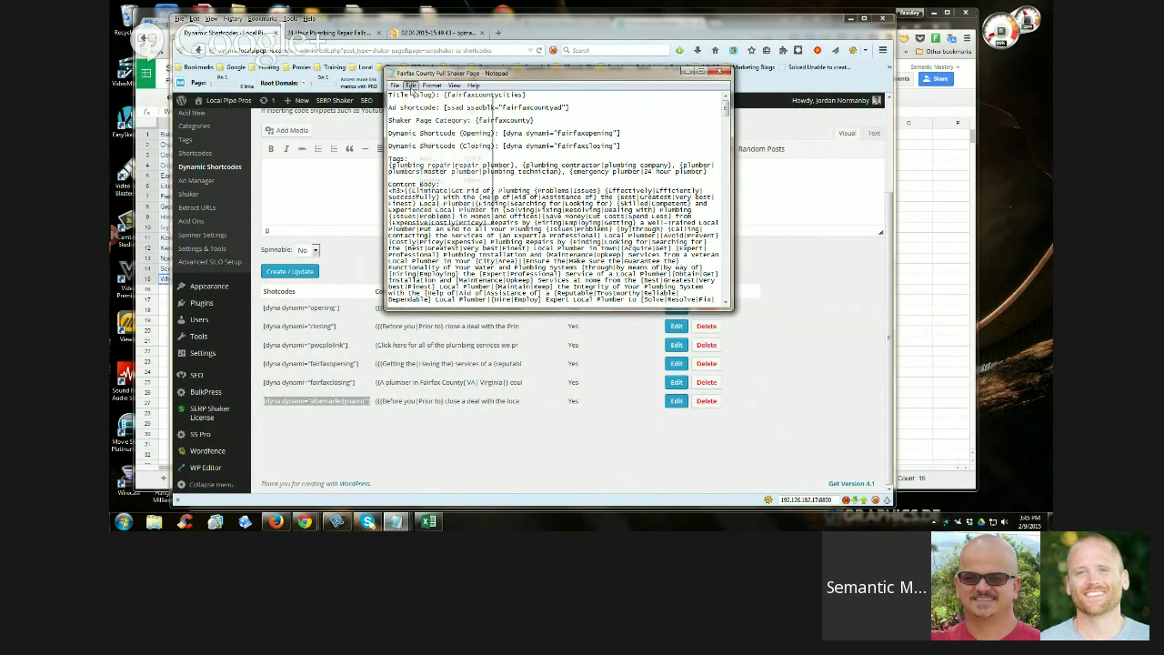
{"action": "left_click", "coordinate": [433, 180]}
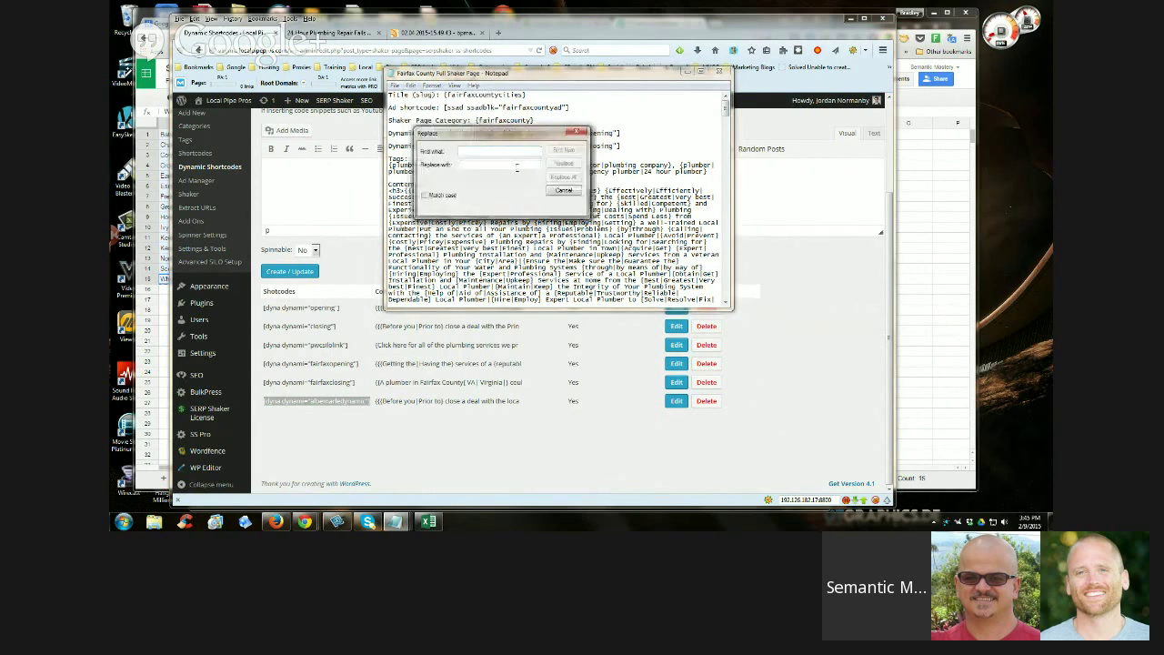
{"action": "right_click", "coordinate": [515, 164]}
{"action": "left_click", "coordinate": [541, 208]}
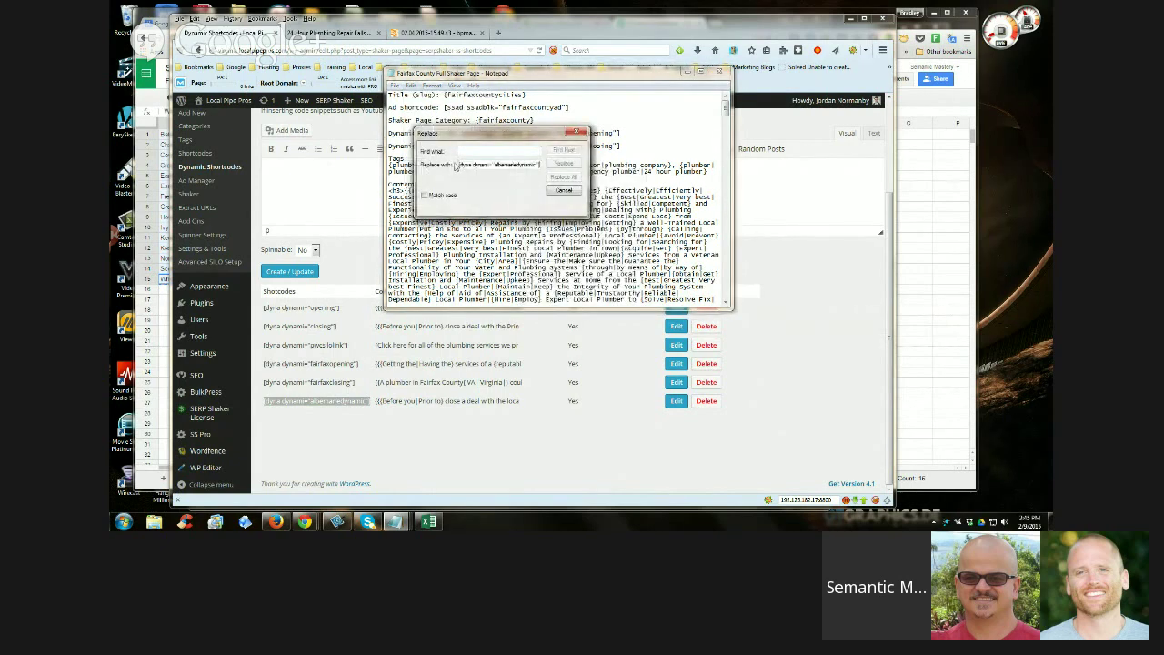
Use the closing shortcode [dyna dynami="fairfaxclosing"] as the search text, match case, replace every occurrence, and close the Replace dialog
{"action": "left_click_drag", "start_coordinate": [503, 135], "coordinate": [483, 213]}
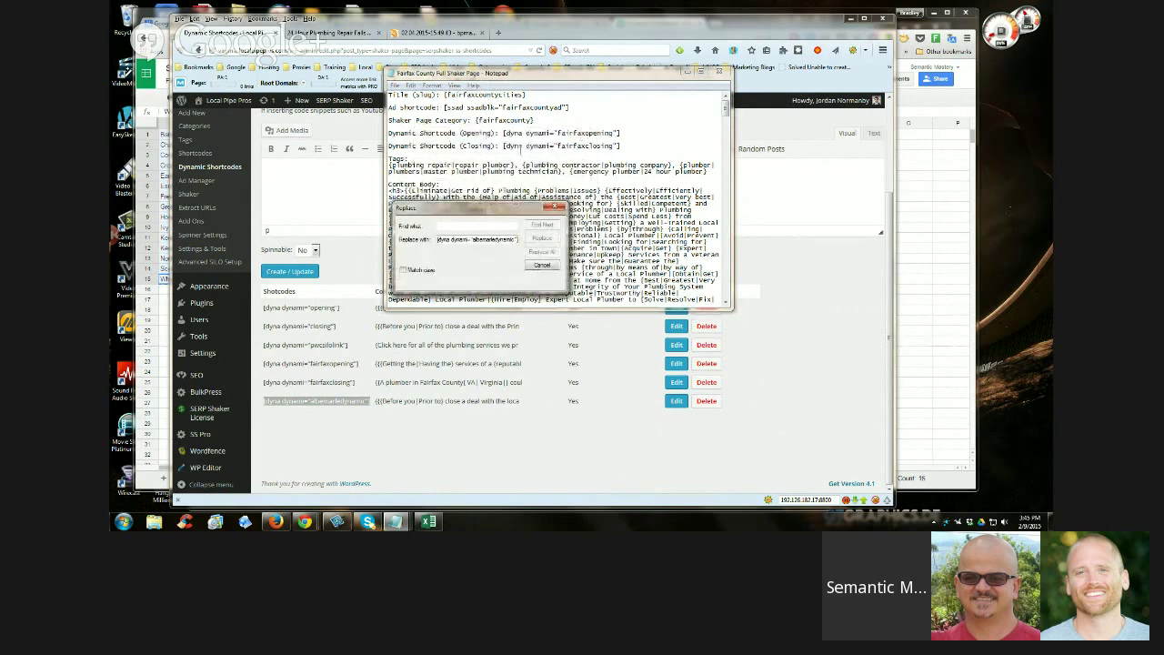
{"action": "left_click_drag", "start_coordinate": [503, 146], "coordinate": [621, 146]}
{"action": "right_click", "coordinate": [626, 148]}
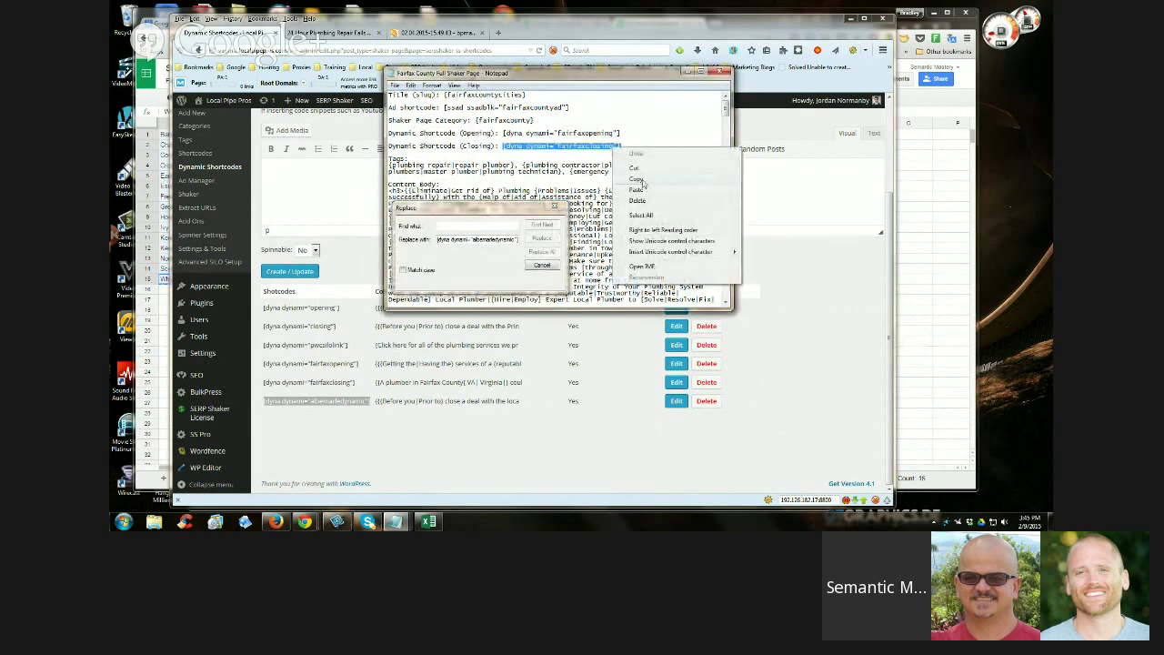
{"action": "left_click", "coordinate": [637, 178]}
{"action": "left_click", "coordinate": [472, 227]}
{"action": "right_click", "coordinate": [472, 228]}
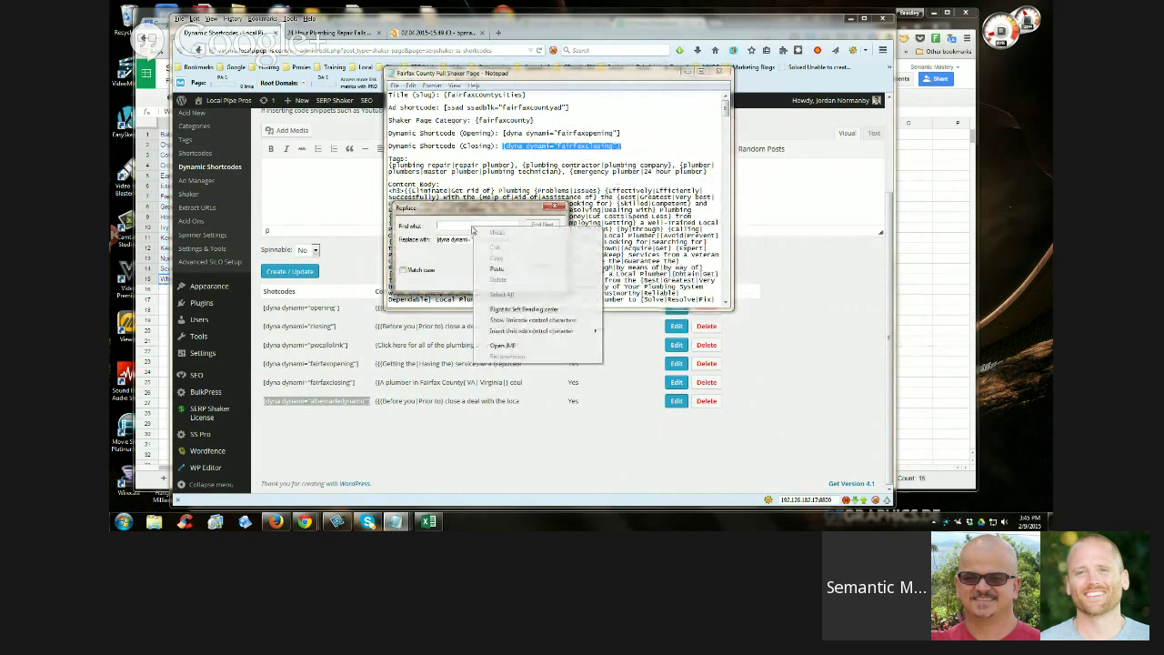
{"action": "left_click", "coordinate": [497, 269]}
{"action": "left_click", "coordinate": [403, 270]}
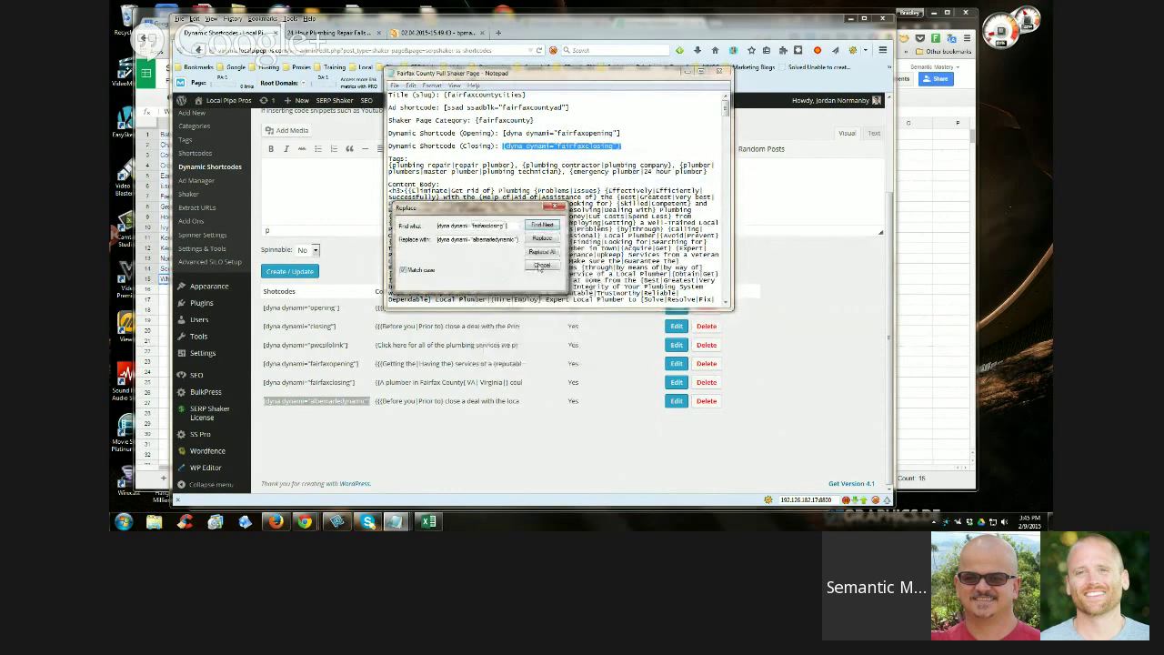
{"action": "left_click", "coordinate": [541, 251]}
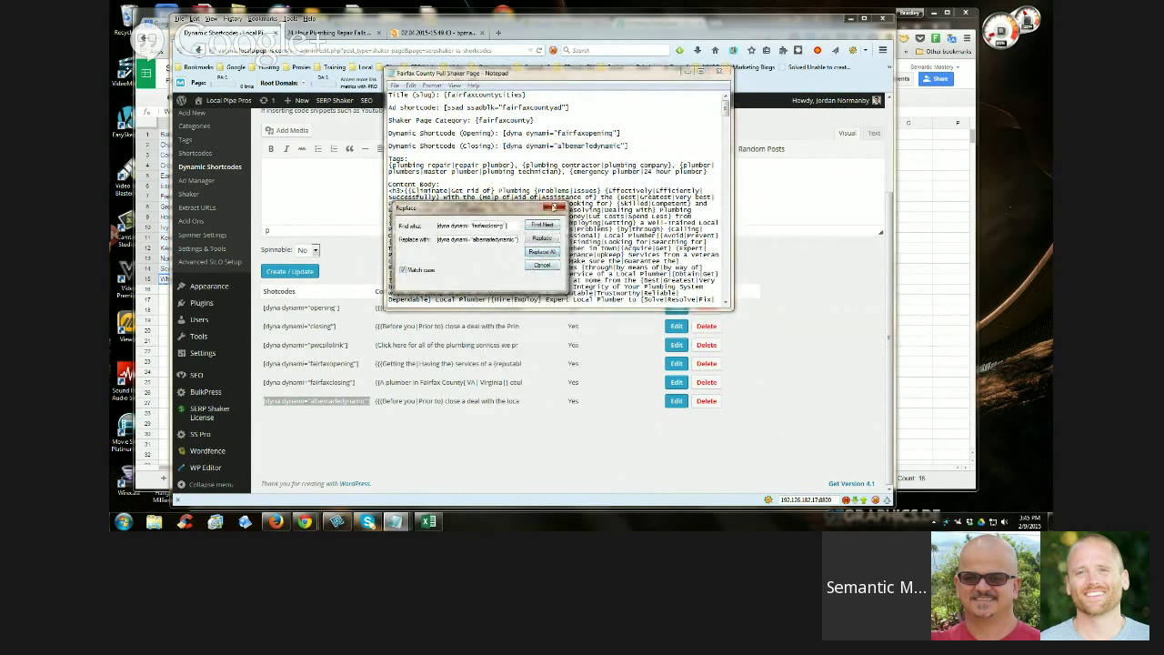
{"action": "left_click", "coordinate": [558, 208]}
Check the replaced closing shortcode in the file's header and near the end of its content body
{"action": "left_click_drag", "start_coordinate": [503, 145], "coordinate": [630, 146]}
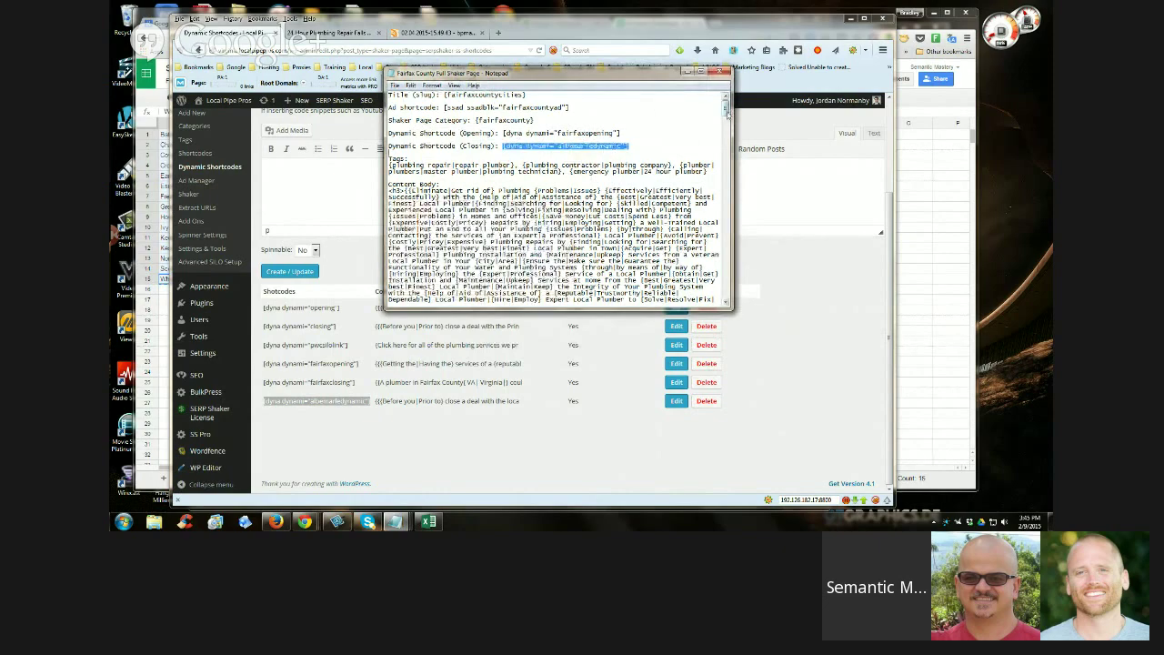
{"action": "left_click_drag", "start_coordinate": [728, 113], "coordinate": [733, 293]}
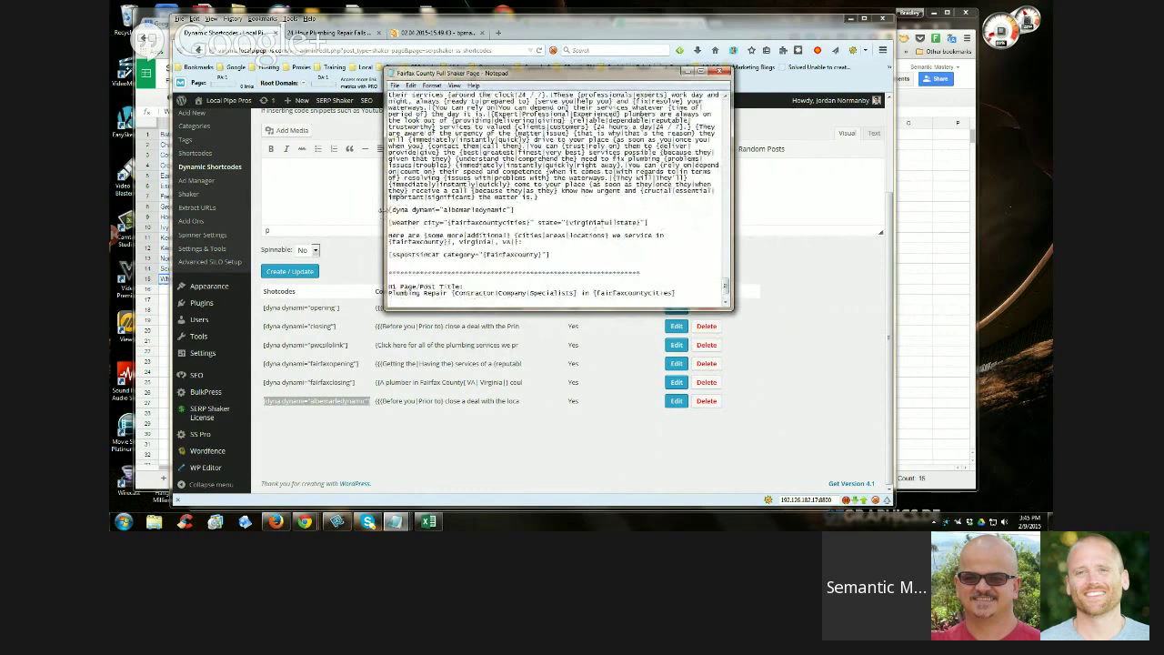
{"action": "left_click_drag", "start_coordinate": [388, 210], "coordinate": [526, 210]}
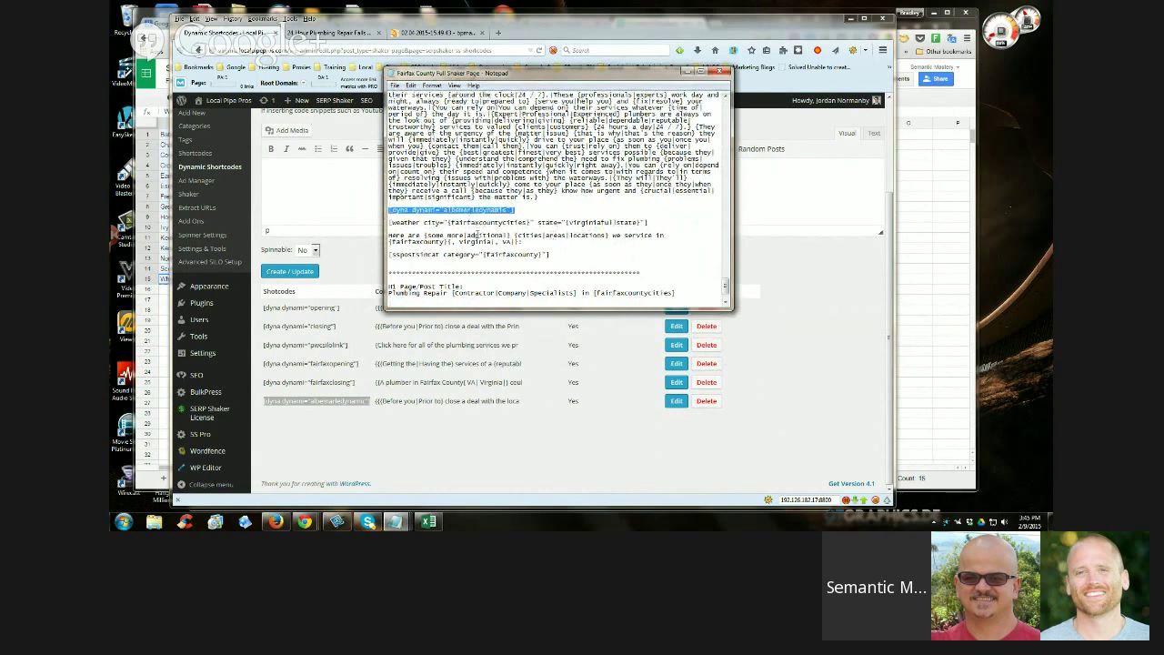
Load the Ad Manager and examine the Plumbing Repair Experts ad image on the published Falls Church page
{"action": "left_click", "coordinate": [209, 183]}
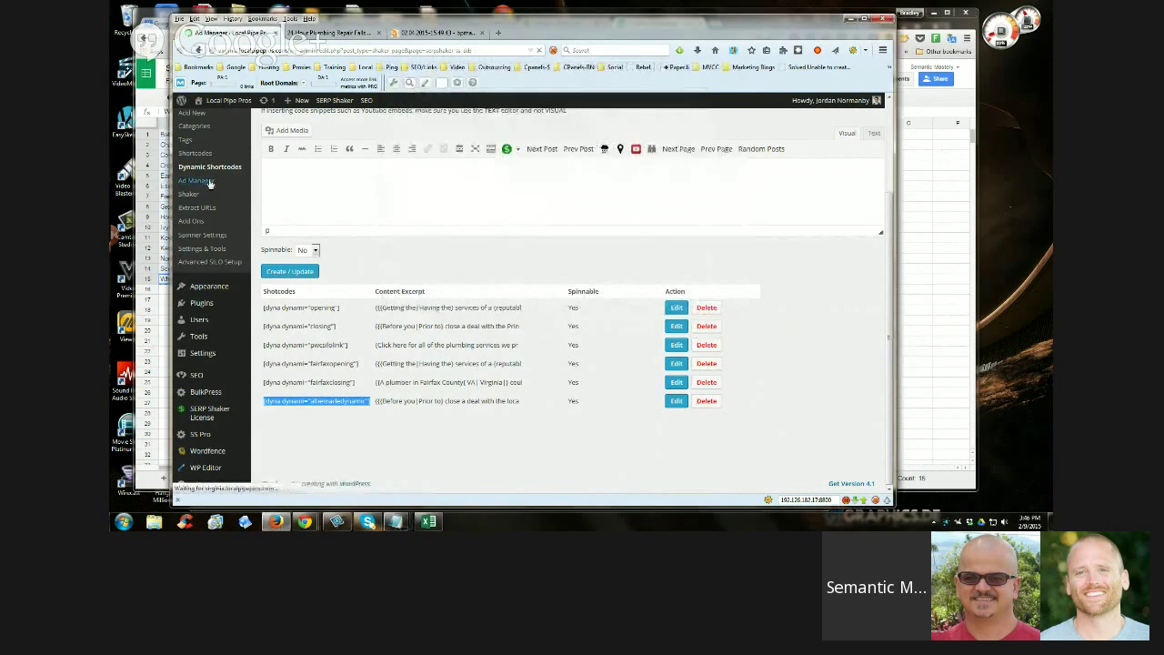
{"action": "key", "text": "ctrl+Tab"}
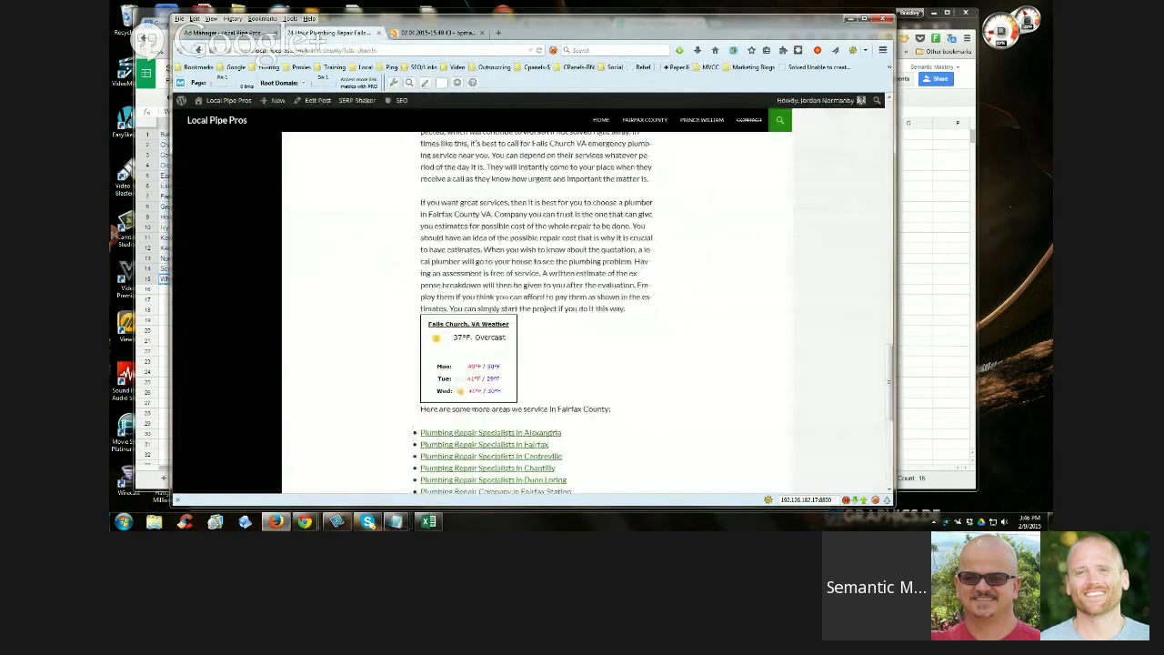
{"action": "scroll", "coordinate": [774, 260], "scroll_direction": "up", "scroll_amount": 10}
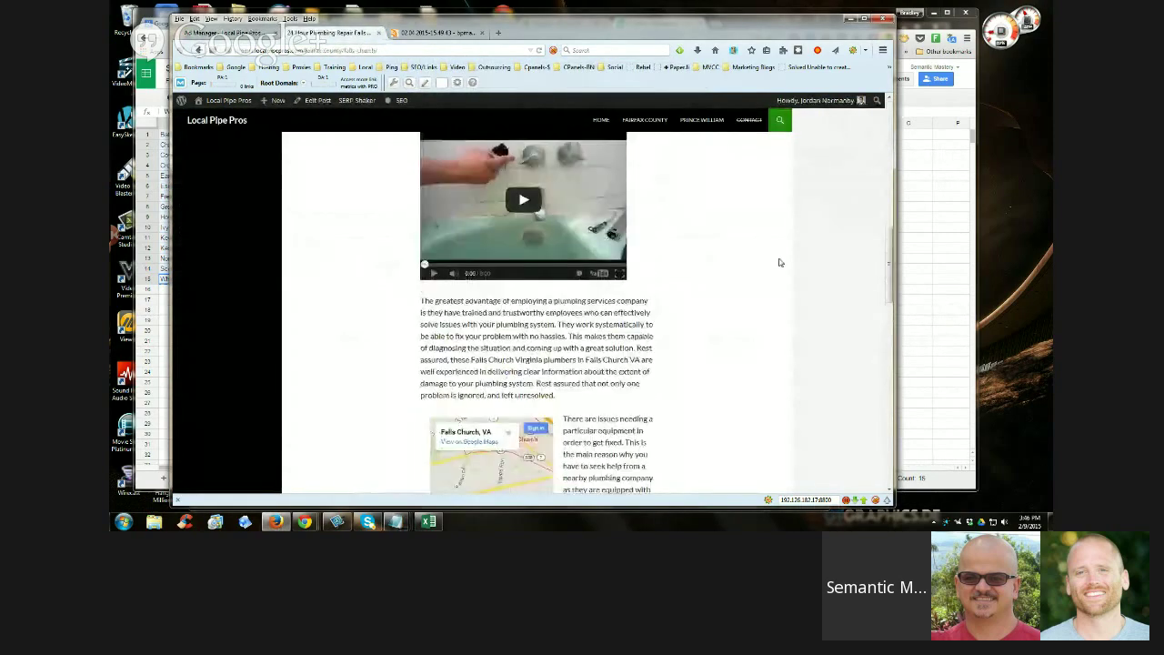
{"action": "scroll", "coordinate": [773, 263], "scroll_direction": "up", "scroll_amount": 5}
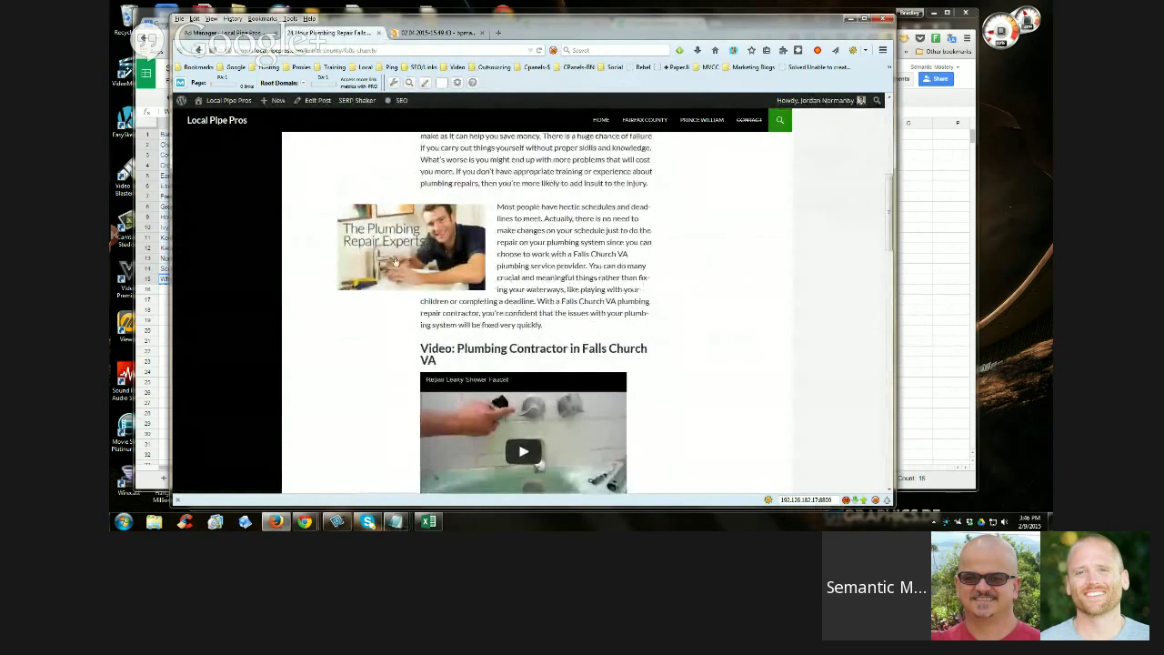
{"action": "scroll", "coordinate": [422, 249], "scroll_direction": "up", "scroll_amount": 3}
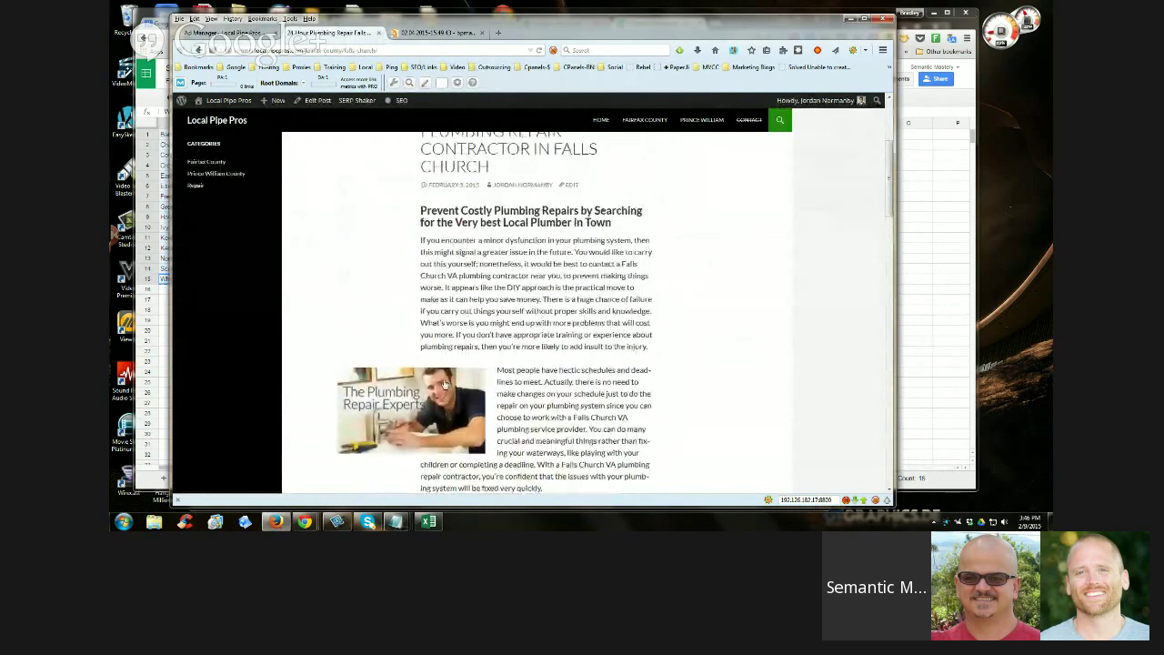
{"action": "scroll", "coordinate": [589, 339], "scroll_direction": "down", "scroll_amount": 2}
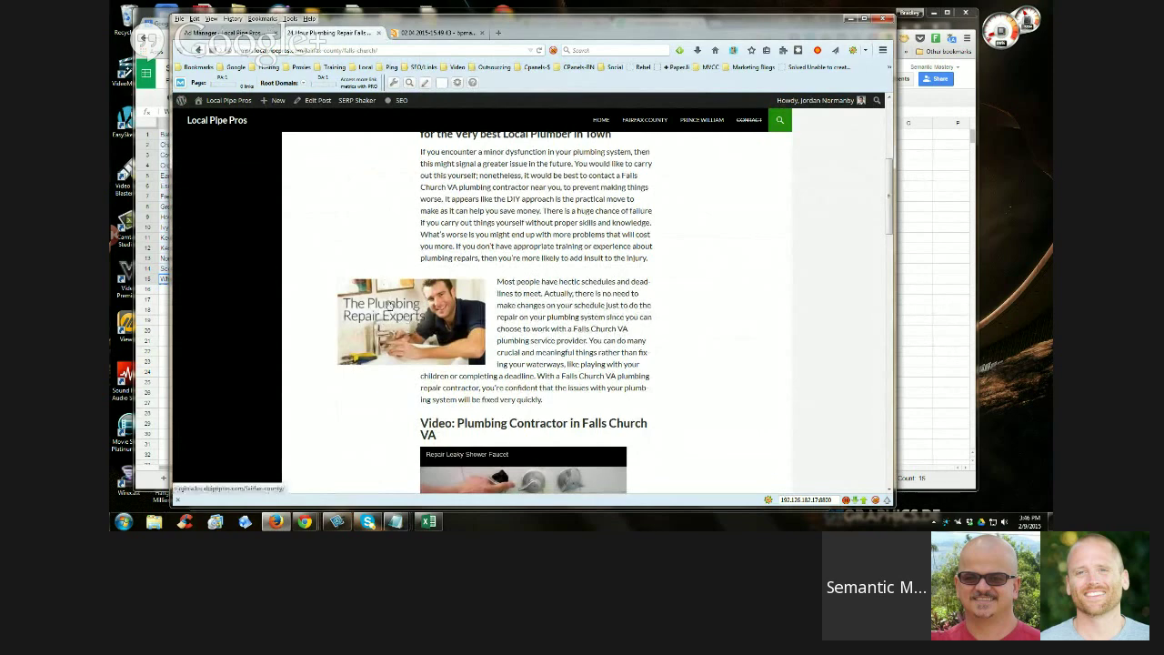
Open the fairfaxcountyad ad for editing and compare its image with the ad on the published Falls Church page
{"action": "left_click", "coordinate": [227, 32]}
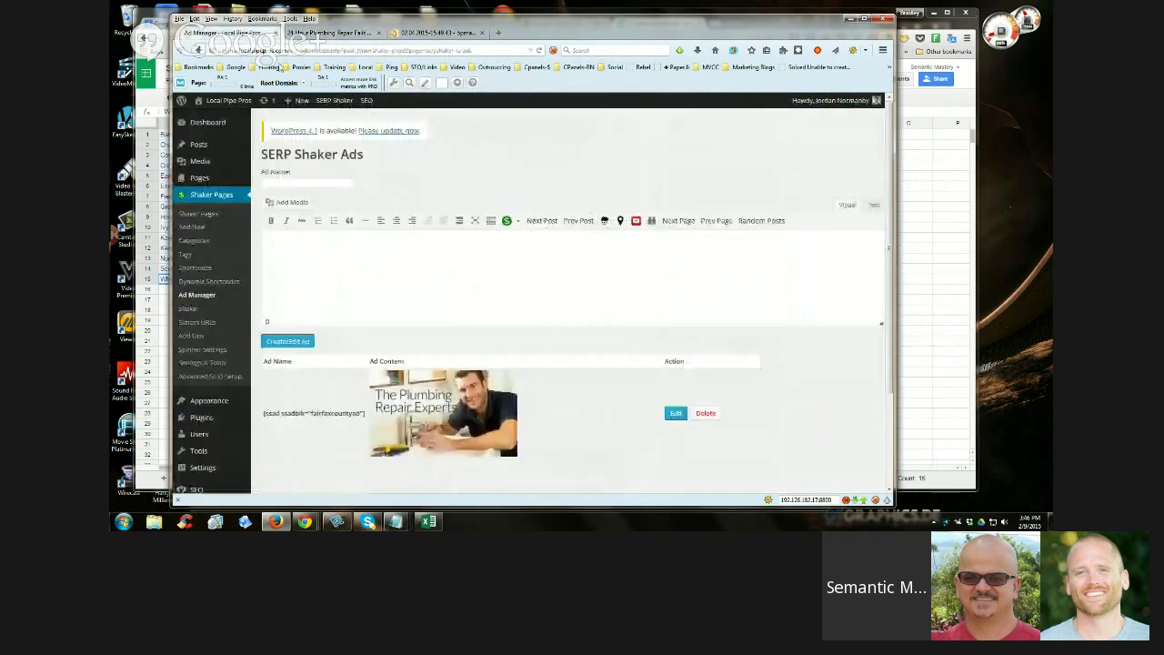
{"action": "scroll", "coordinate": [520, 218], "scroll_direction": "down", "scroll_amount": 1}
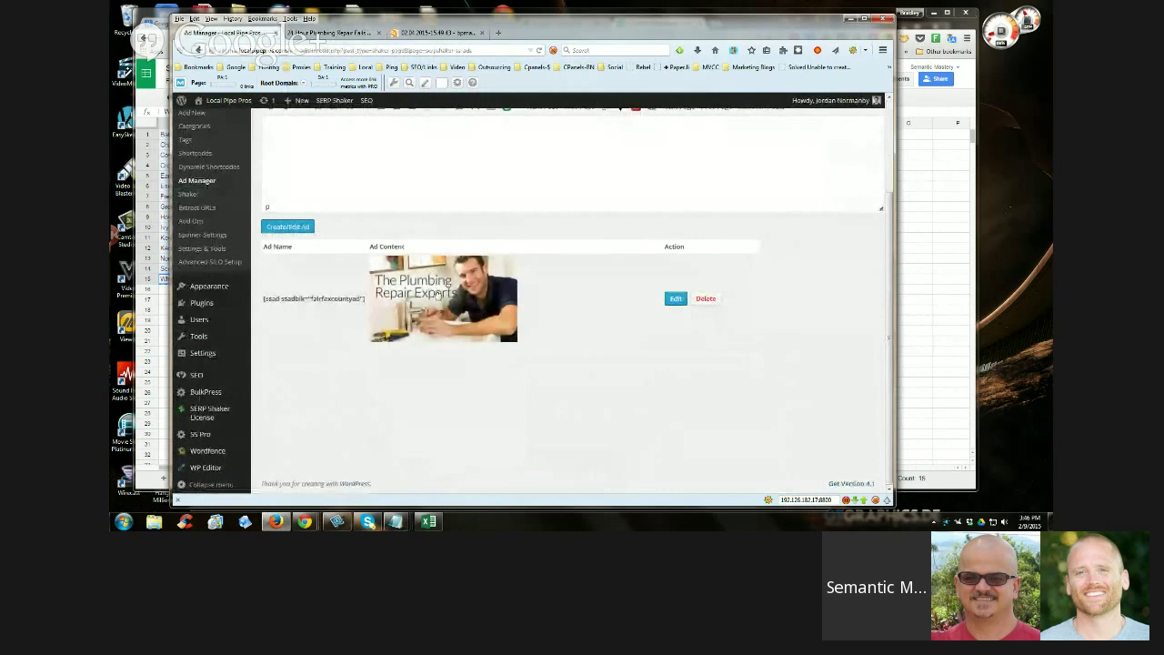
{"action": "left_click", "coordinate": [674, 300]}
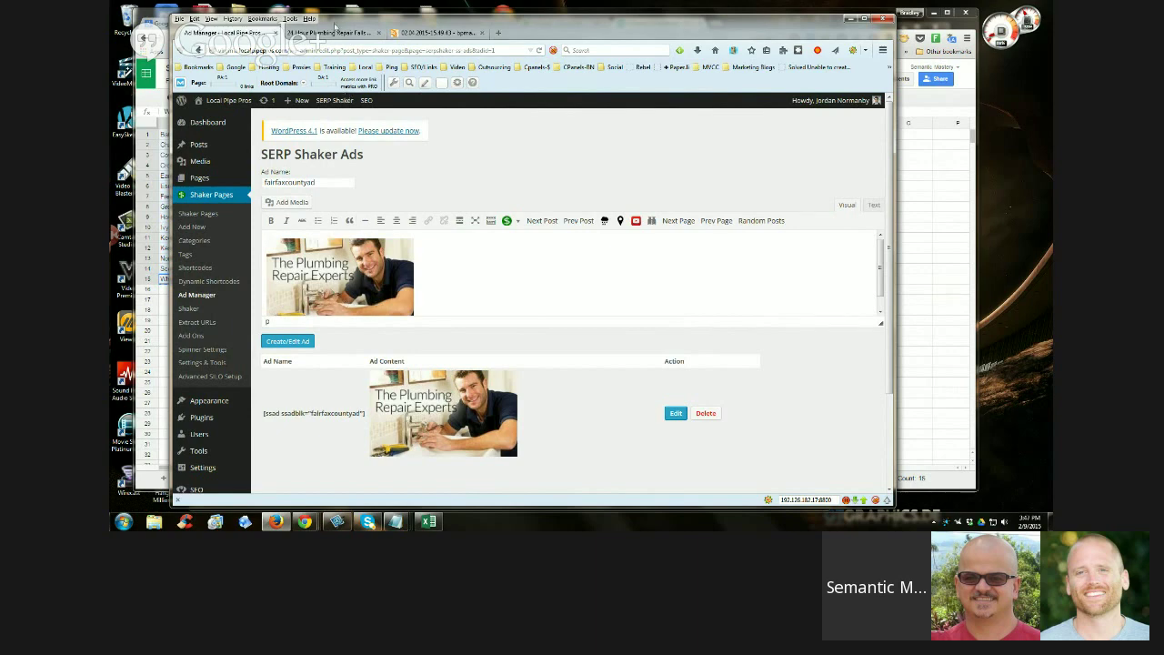
{"action": "left_click", "coordinate": [333, 32]}
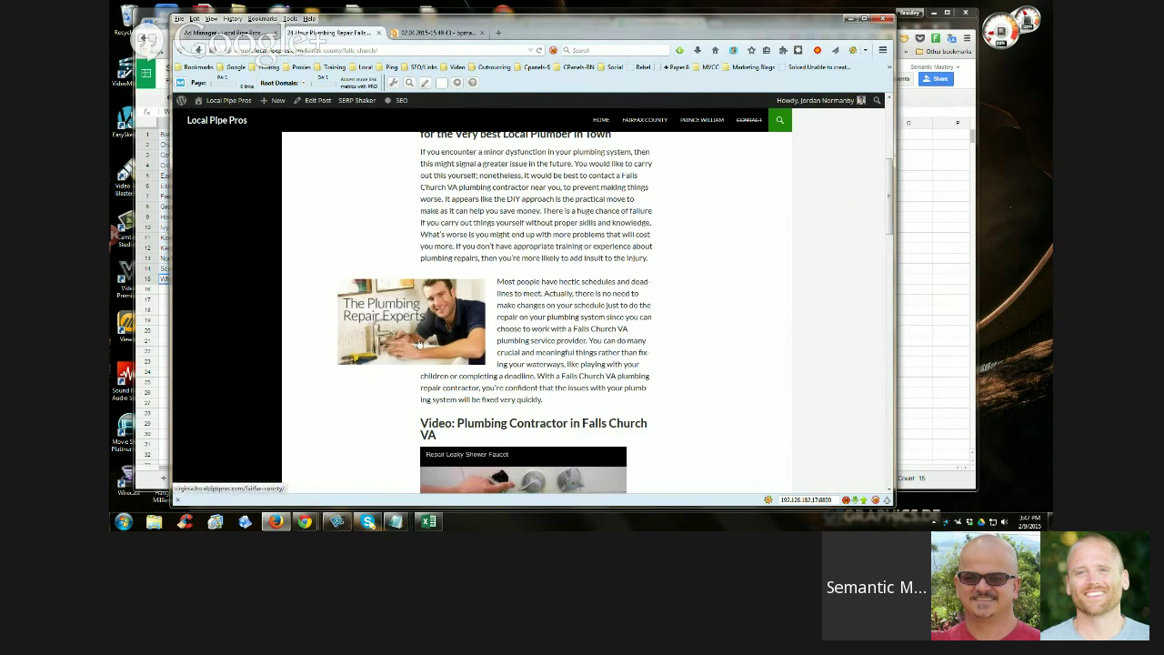
{"action": "key", "text": "ctrl+shift+Tab"}
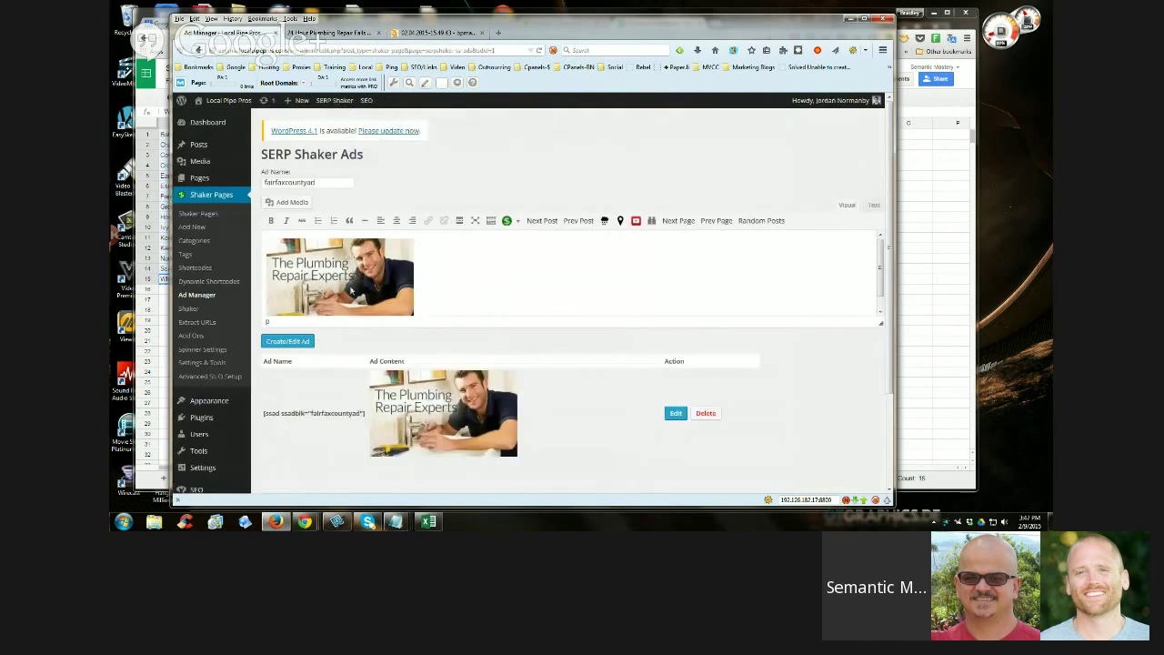
{"action": "left_click", "coordinate": [330, 34]}
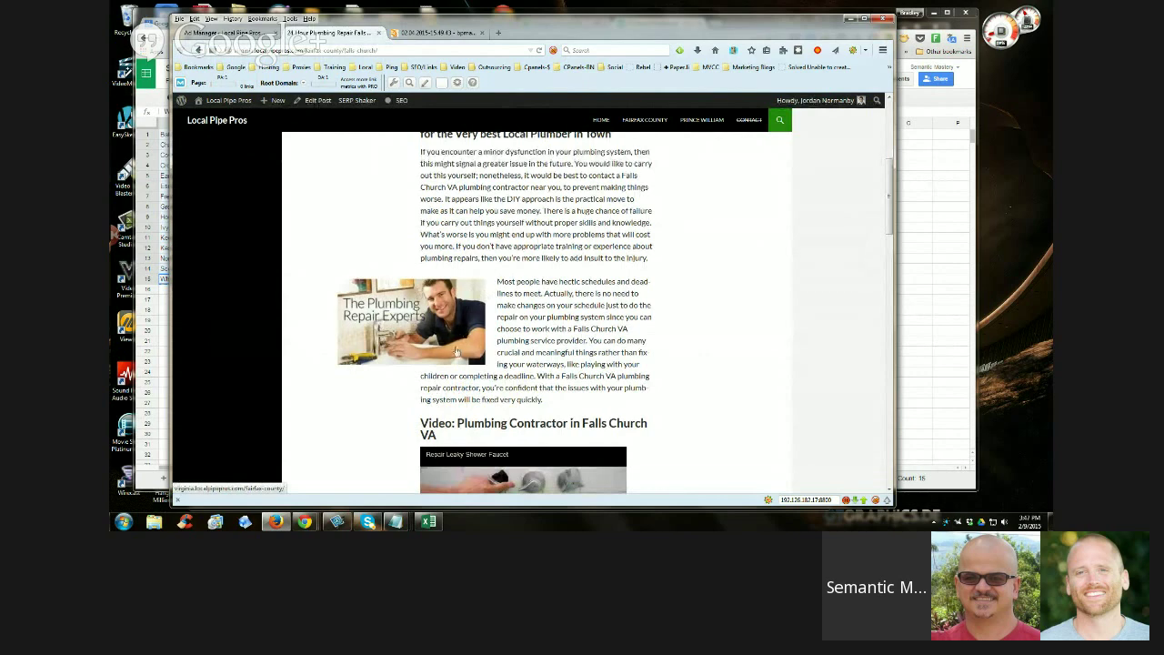
{"action": "key", "text": "ctrl+shift+Tab"}
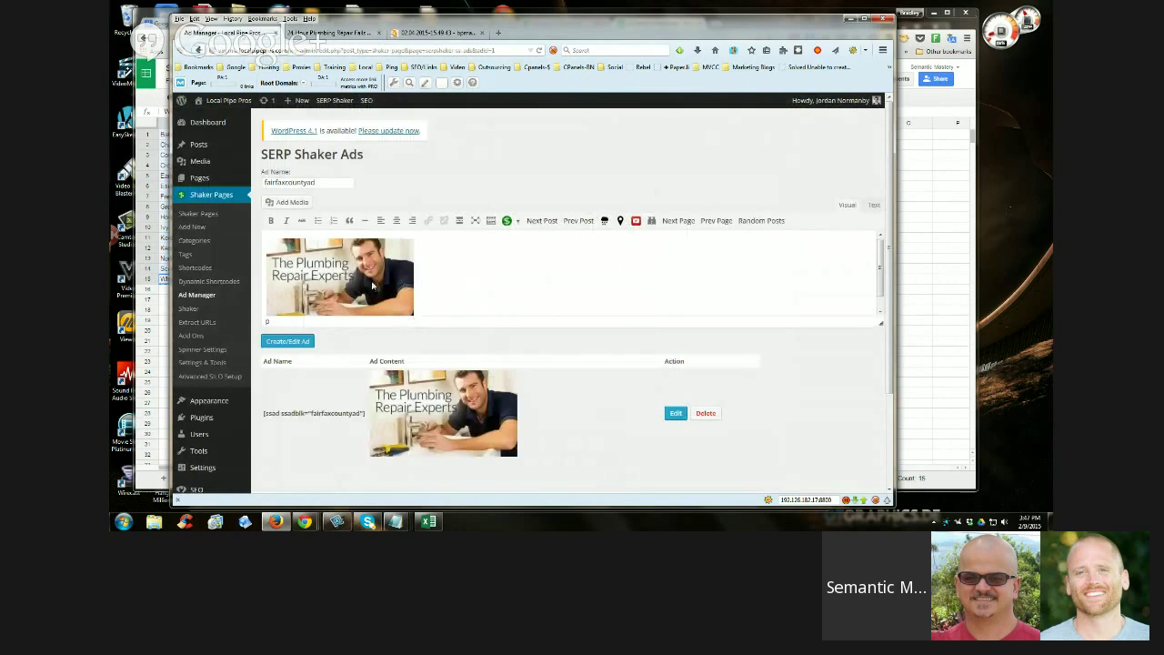
Highlight the fairfaxcountyad ad's shortcode in the list of ads
{"action": "scroll", "coordinate": [345, 424], "scroll_direction": "down", "scroll_amount": 1}
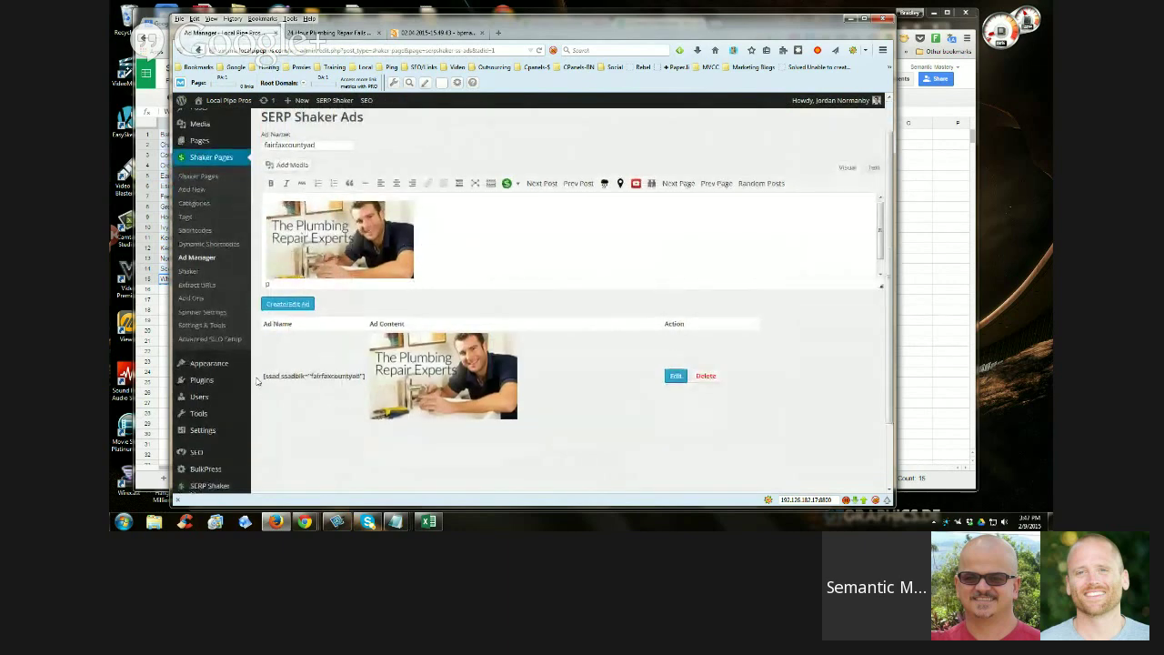
{"action": "left_click_drag", "start_coordinate": [307, 376], "coordinate": [262, 384]}
{"action": "left_click", "coordinate": [362, 383]}
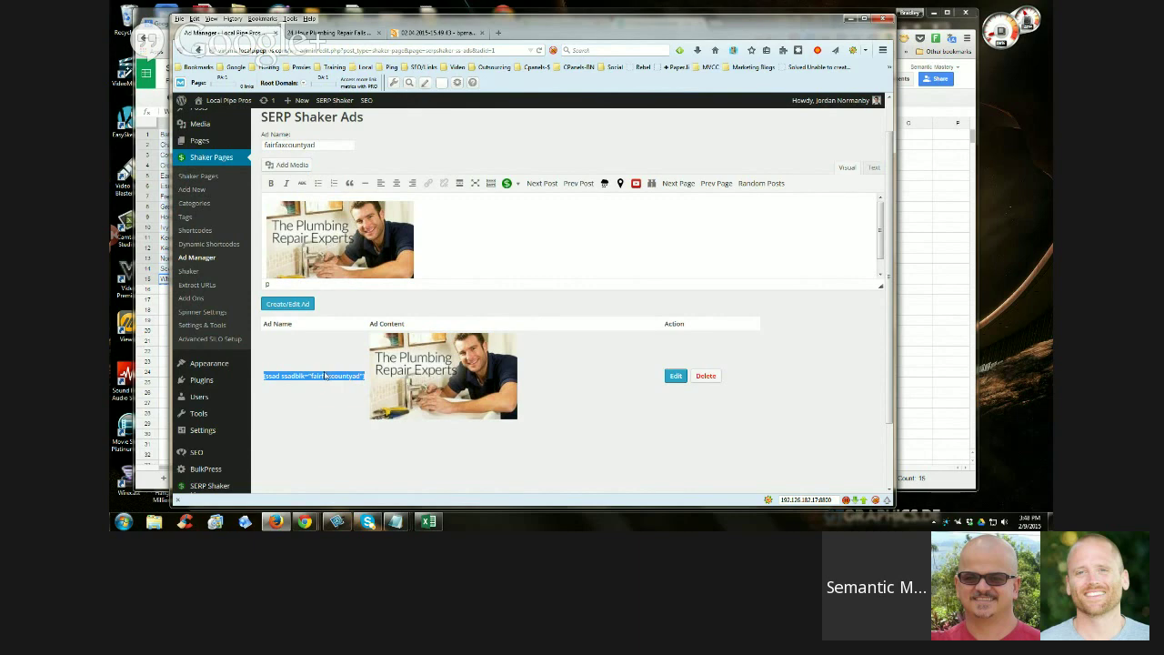
Reload the Ad Manager with a blank form and name the new ad albemarleads
{"action": "scroll", "coordinate": [308, 358], "scroll_direction": "up", "scroll_amount": 1}
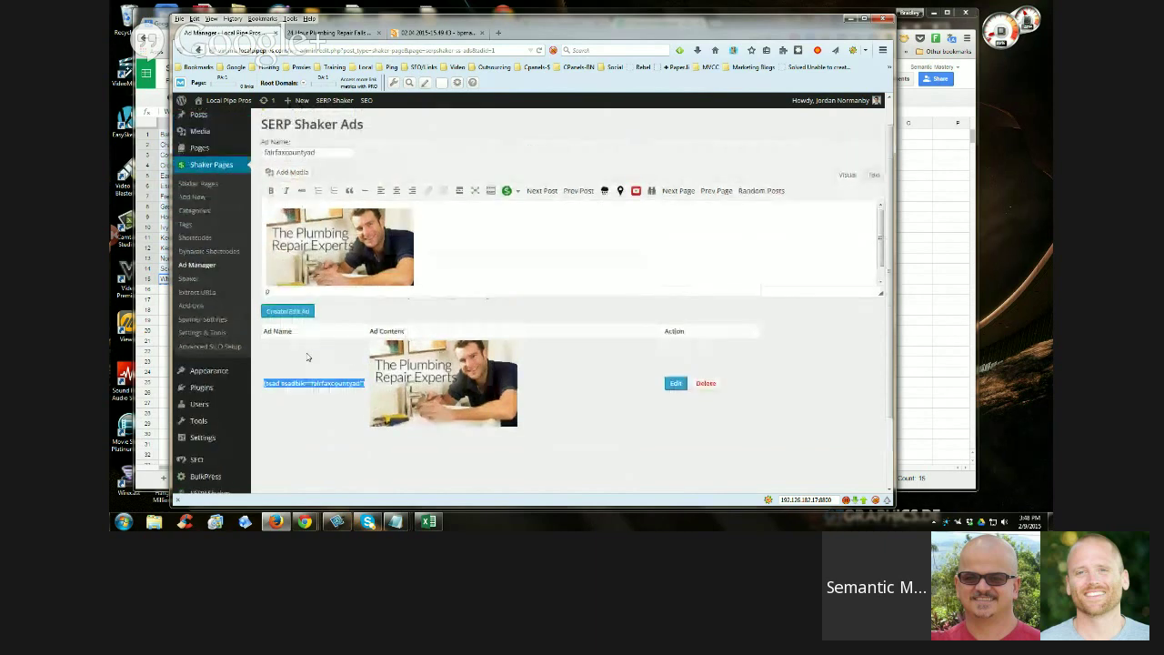
{"action": "scroll", "coordinate": [308, 358], "scroll_direction": "up", "scroll_amount": 2}
{"action": "left_click", "coordinate": [205, 296]}
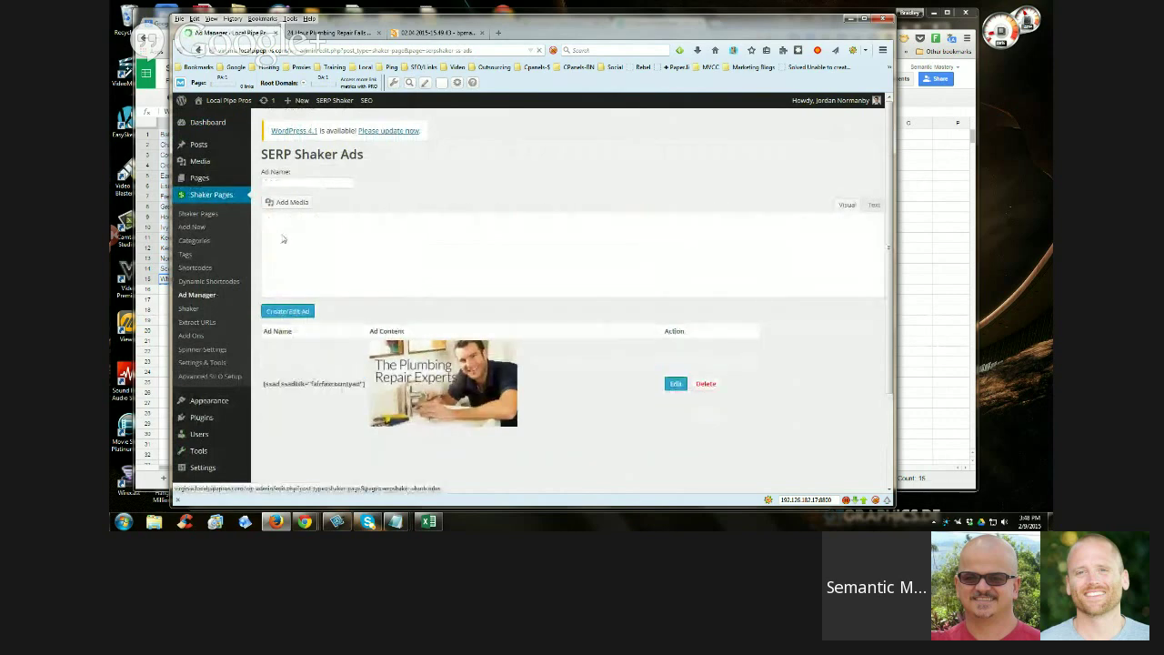
{"action": "left_click", "coordinate": [289, 184]}
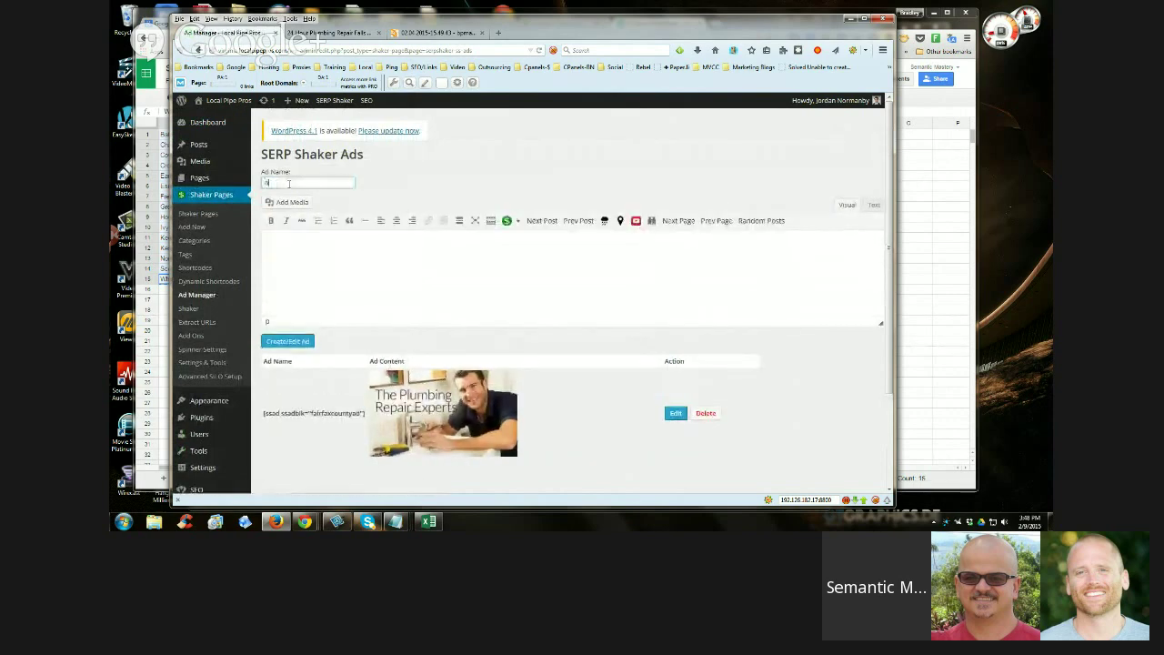
{"action": "type", "text": "alex"}
{"action": "type", "text": "marleads"}
Open the media library for the albemarleads ad's content and select the Plumbing Repair Experts image
{"action": "left_click", "coordinate": [273, 253]}
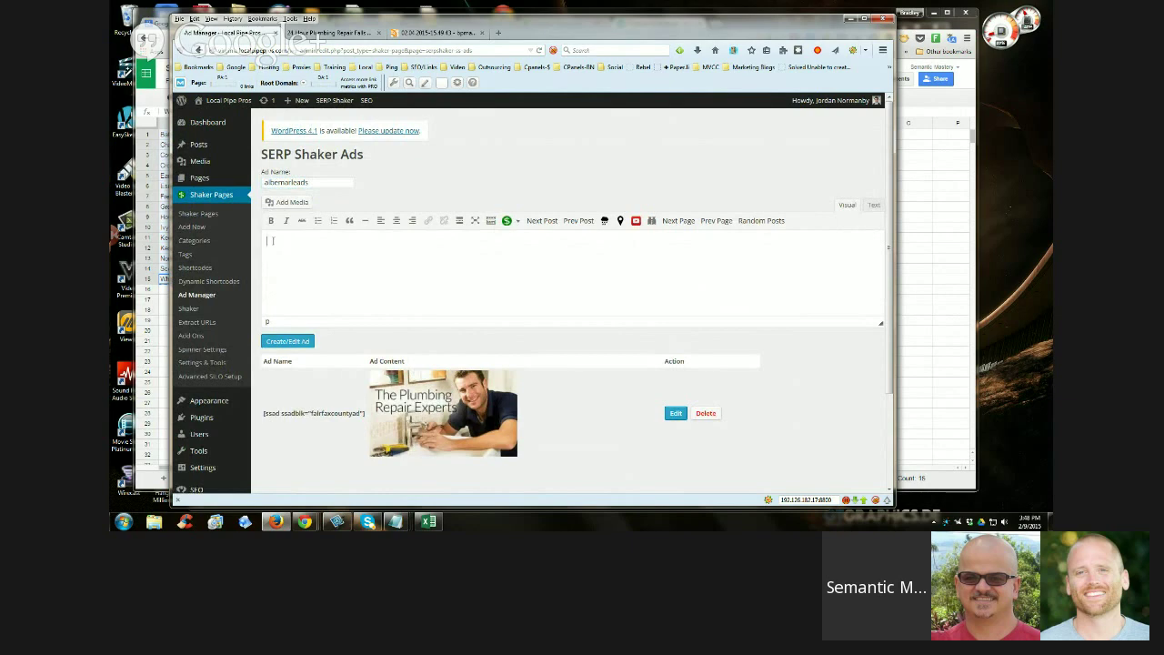
{"action": "left_click", "coordinate": [289, 202]}
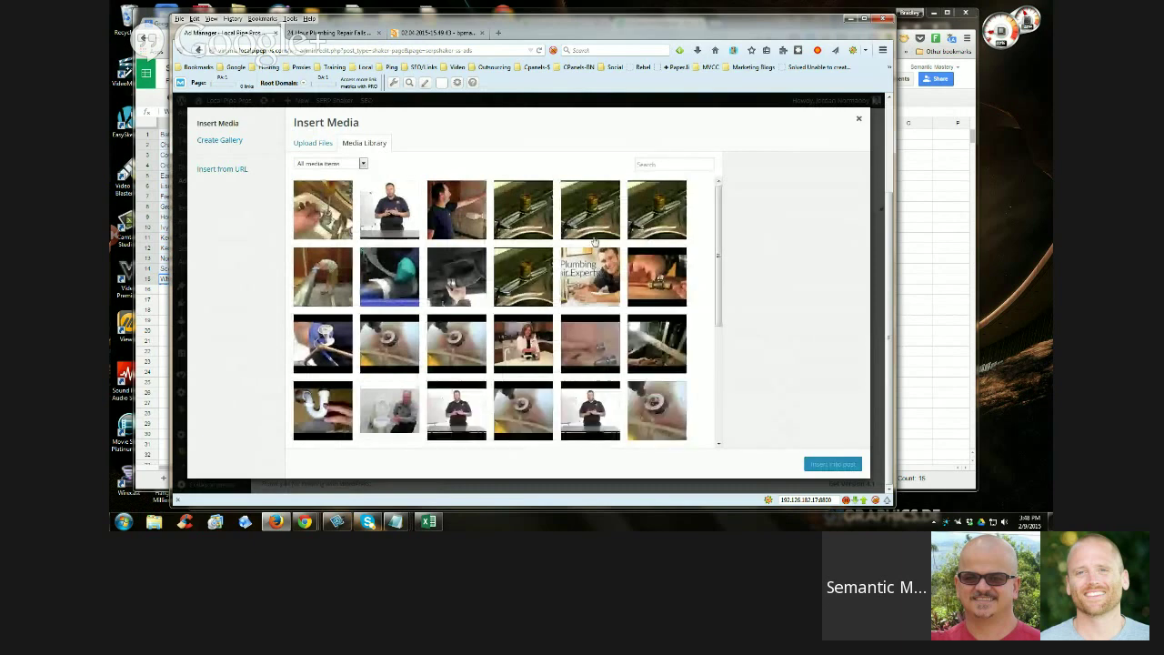
{"action": "left_click", "coordinate": [583, 281]}
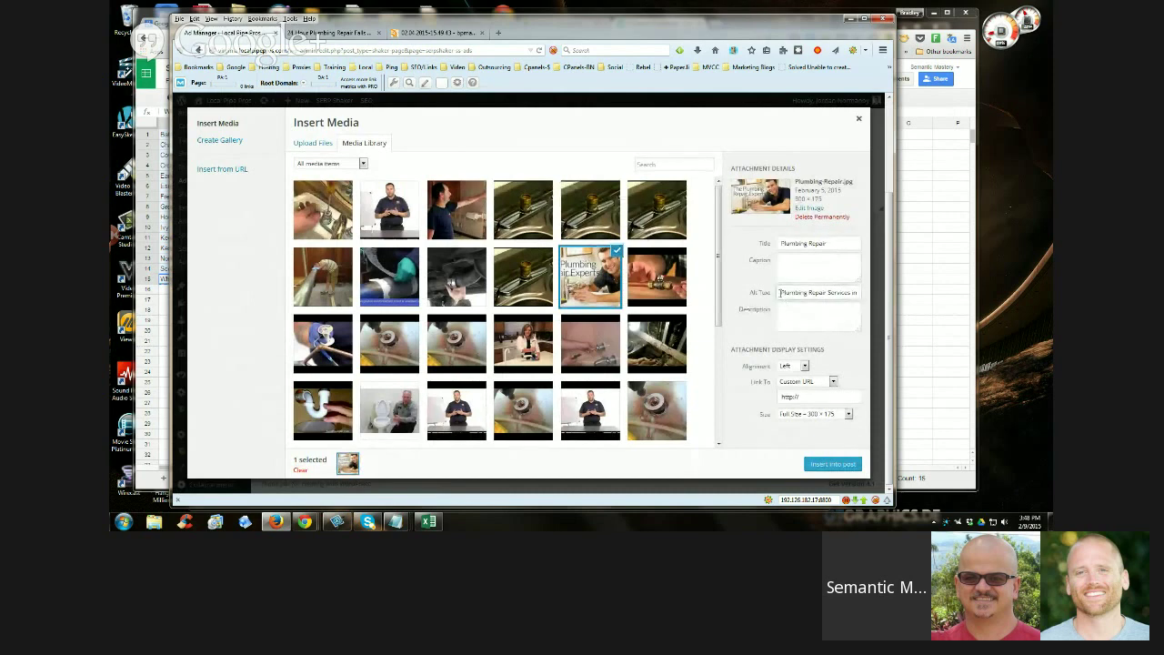
Replace the city token in the image's alt text with {albemarlecountycities}, copied from the untitled Notepad note
{"action": "type", "text": "{fairfaxcountycities}"}
{"action": "left_click_drag", "start_coordinate": [804, 292], "coordinate": [865, 296]}
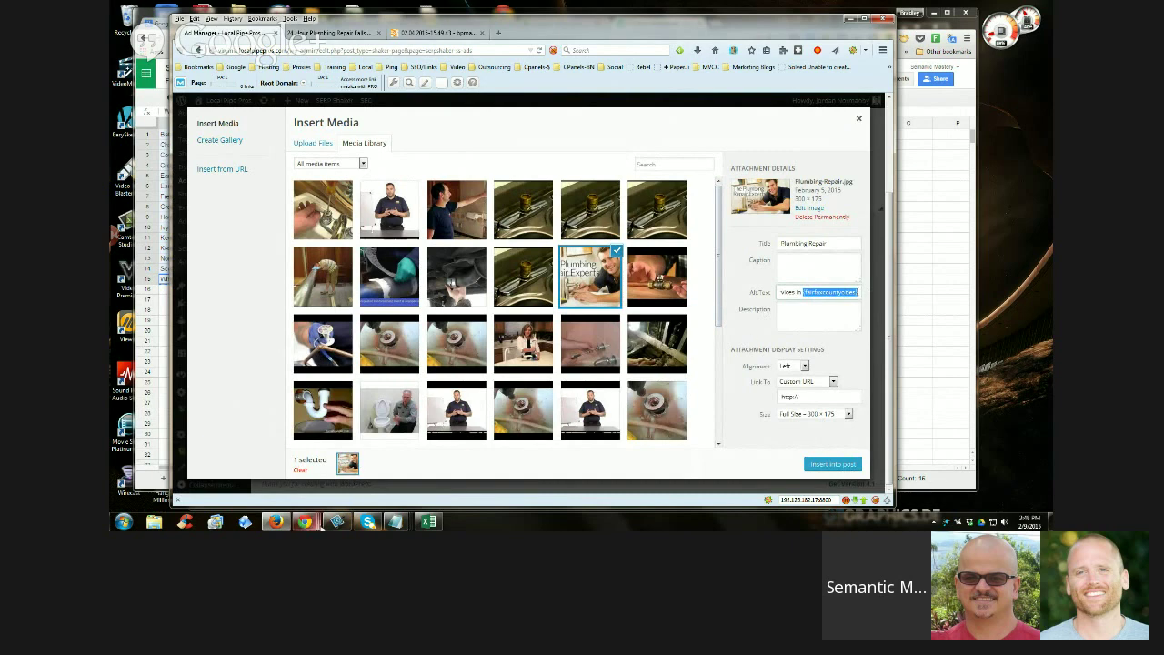
{"action": "left_click", "coordinate": [394, 521]}
{"action": "left_click", "coordinate": [343, 468]}
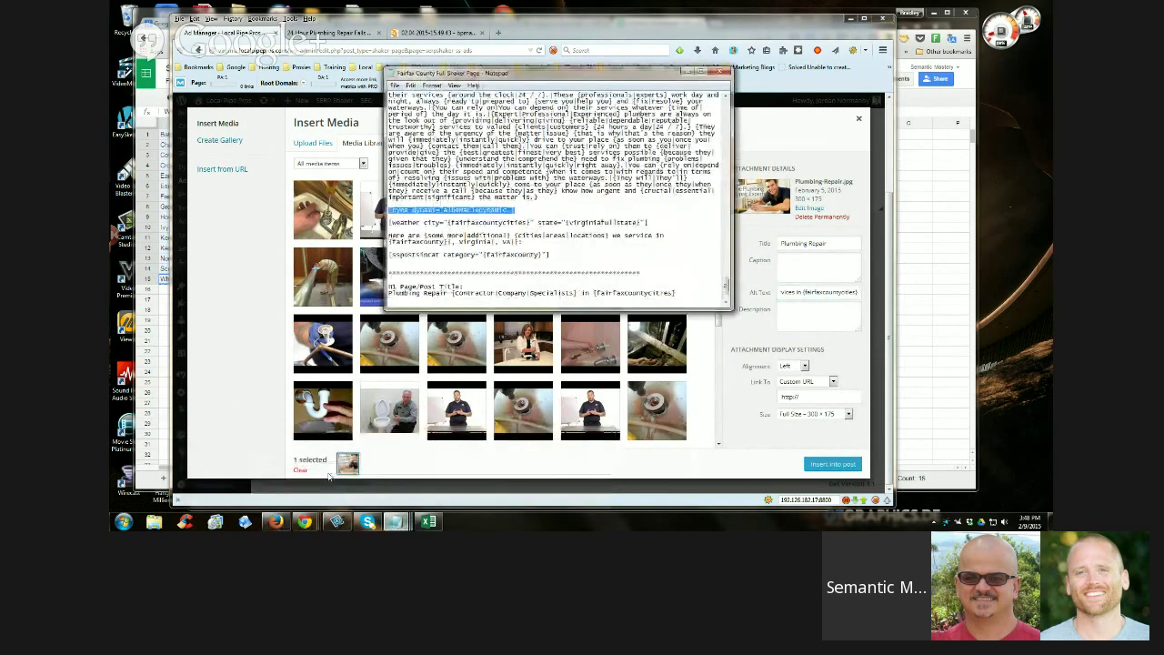
{"action": "left_click", "coordinate": [564, 466]}
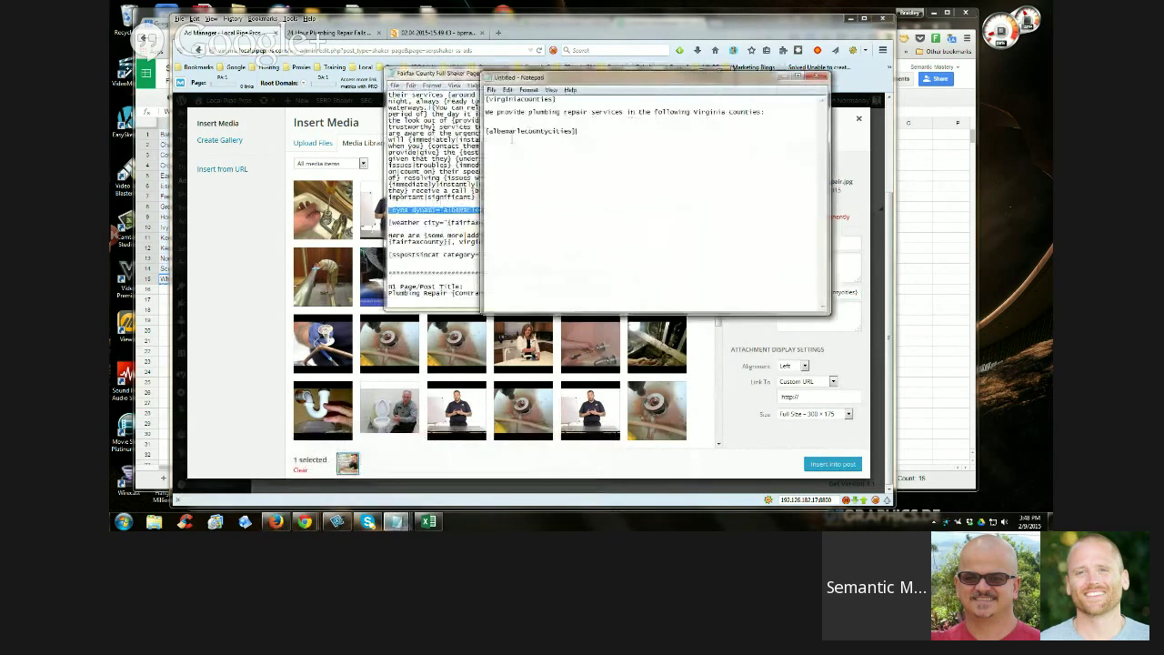
{"action": "left_click_drag", "start_coordinate": [484, 131], "coordinate": [579, 131]}
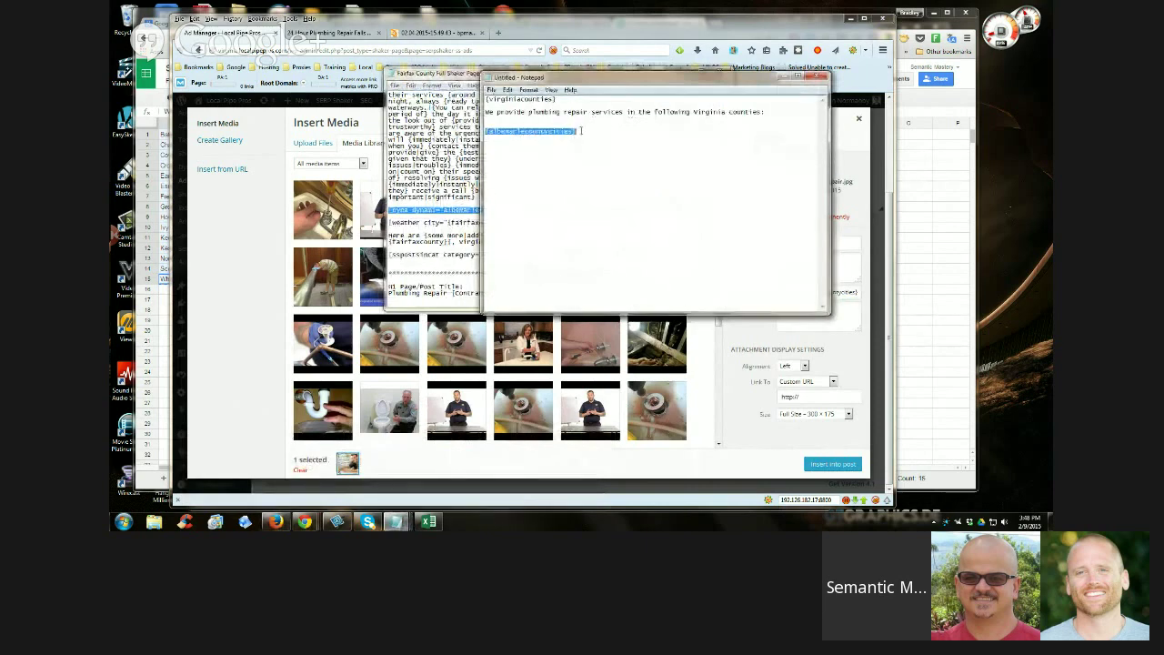
{"action": "right_click", "coordinate": [585, 137]}
{"action": "left_click", "coordinate": [613, 164]}
{"action": "left_click", "coordinate": [845, 292]}
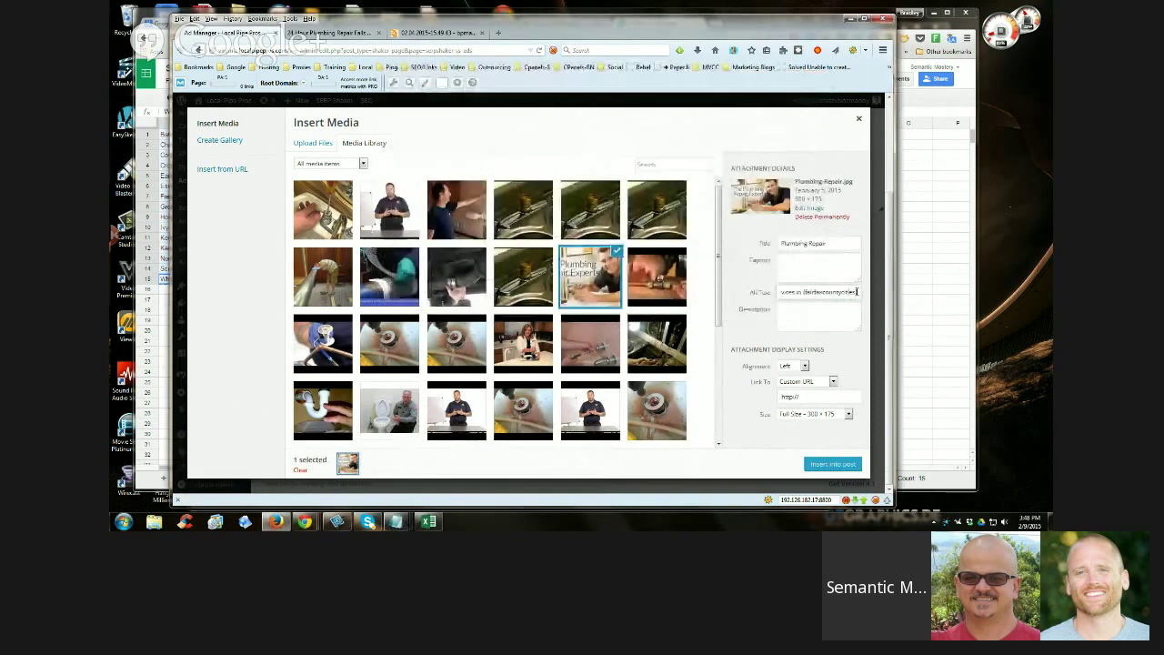
{"action": "left_click_drag", "start_coordinate": [858, 292], "coordinate": [798, 292]}
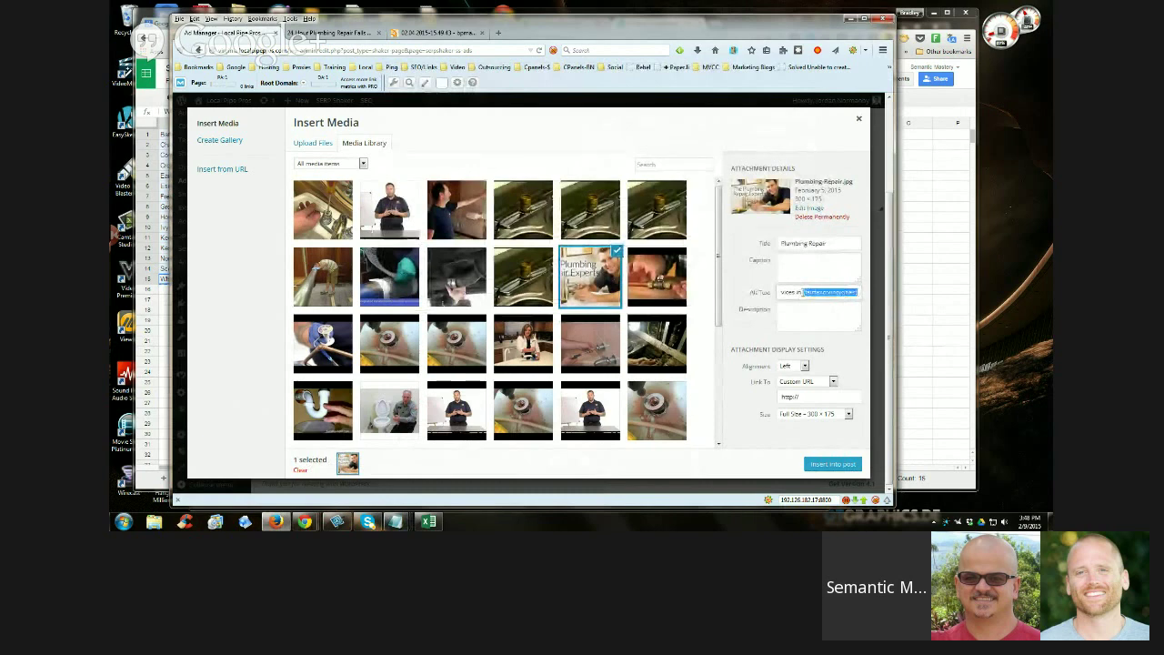
{"action": "key", "text": "ctrl+v"}
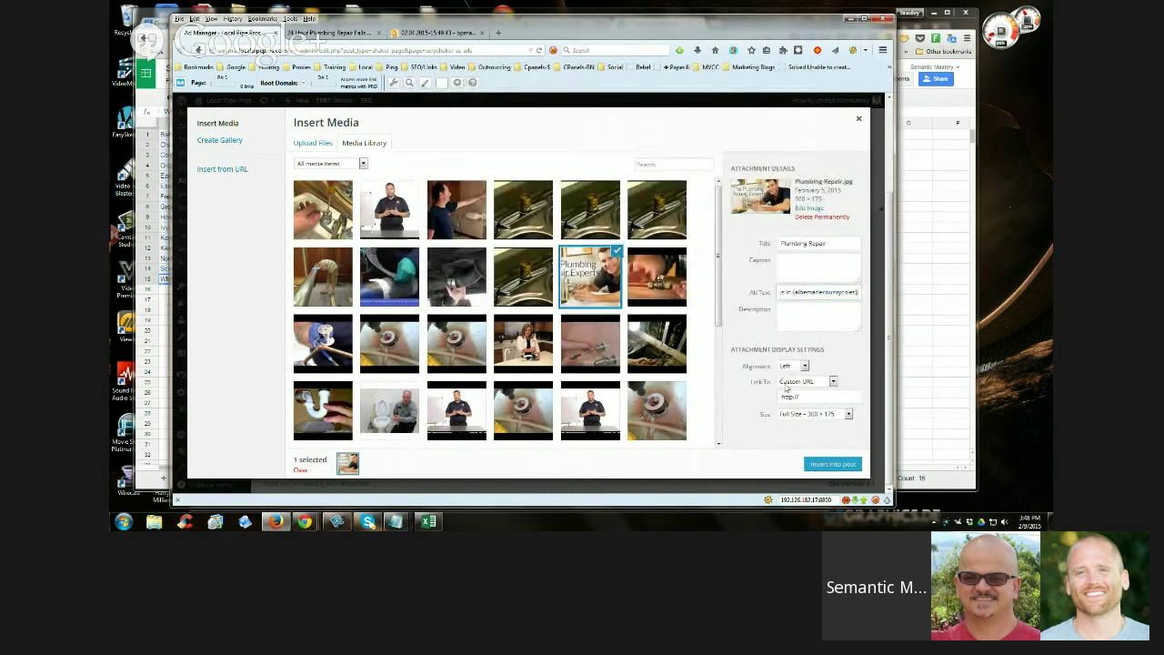
Examine the Plumbing Repair Experts ad's placement on the published Falls Church page and return to the image's media settings
{"action": "left_click", "coordinate": [342, 31]}
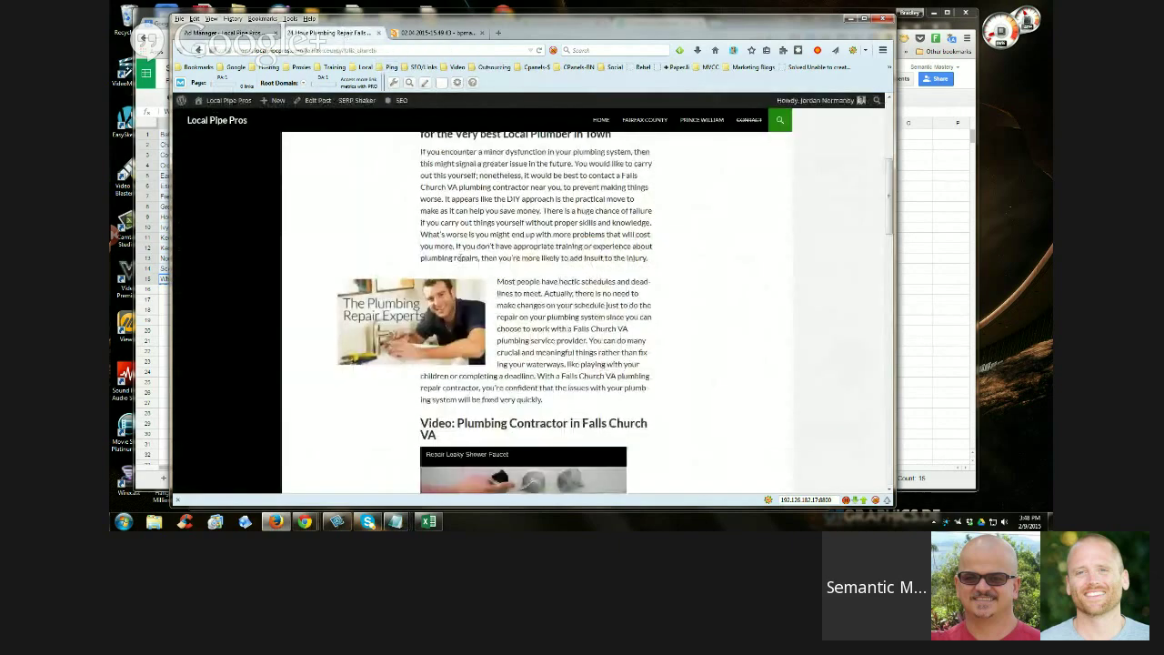
{"action": "left_click_drag", "start_coordinate": [892, 206], "coordinate": [893, 174]}
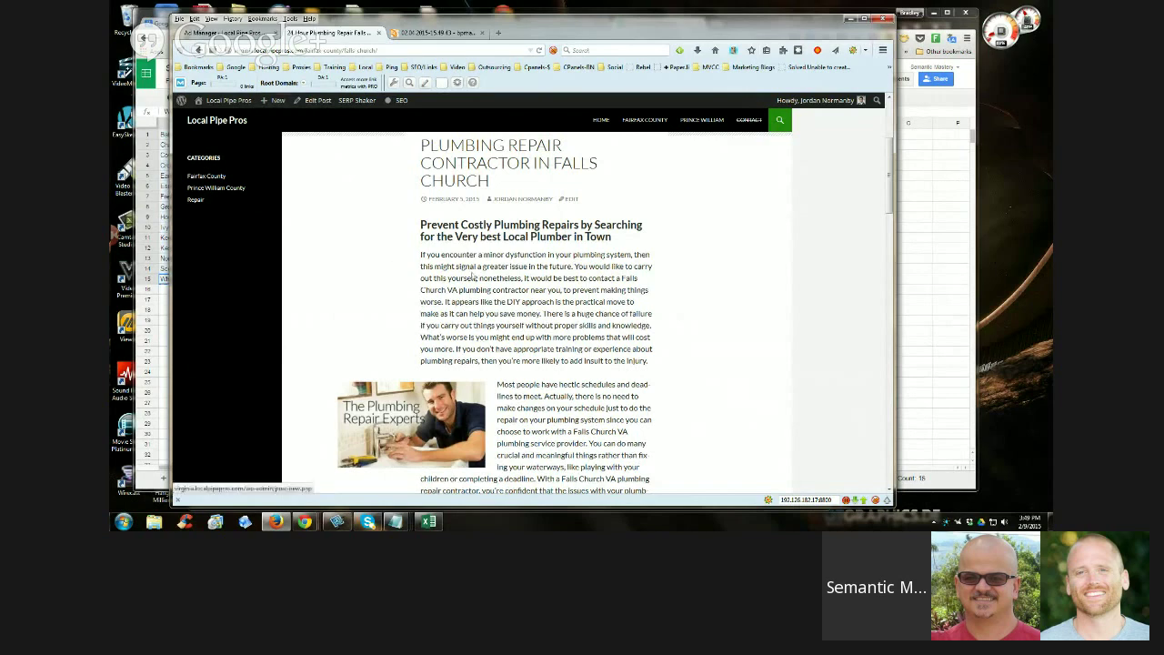
{"action": "left_click", "coordinate": [232, 33]}
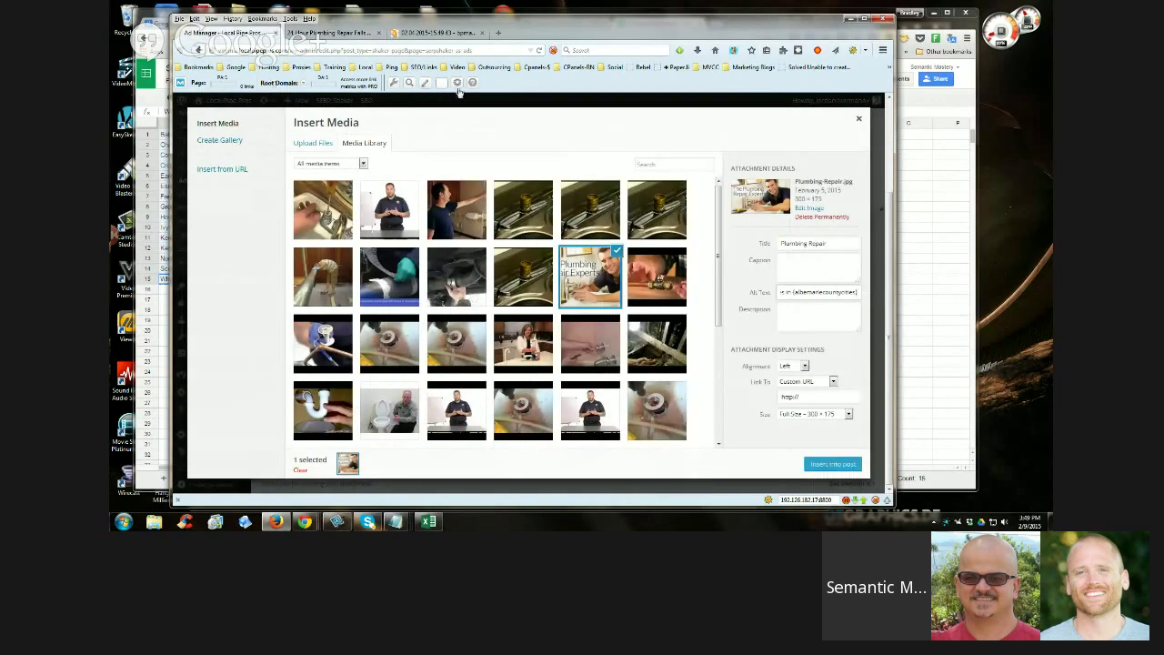
{"action": "left_click", "coordinate": [328, 33]}
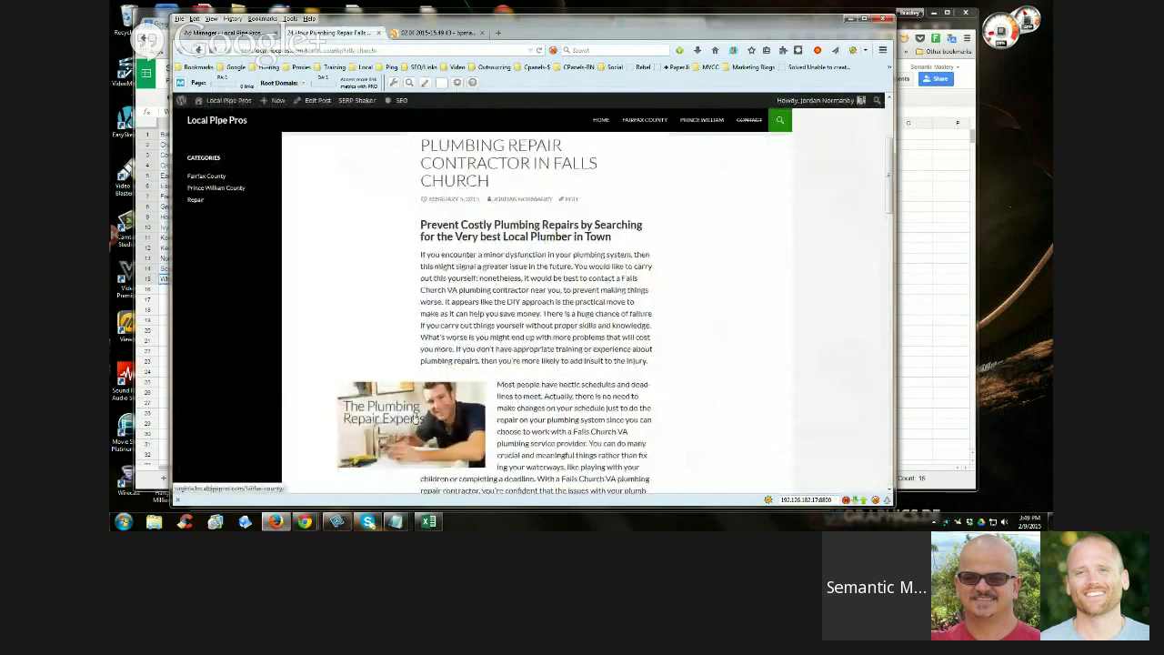
{"action": "scroll", "coordinate": [405, 414], "scroll_direction": "down", "scroll_amount": 1}
{"action": "scroll", "coordinate": [405, 414], "scroll_direction": "up", "scroll_amount": 2}
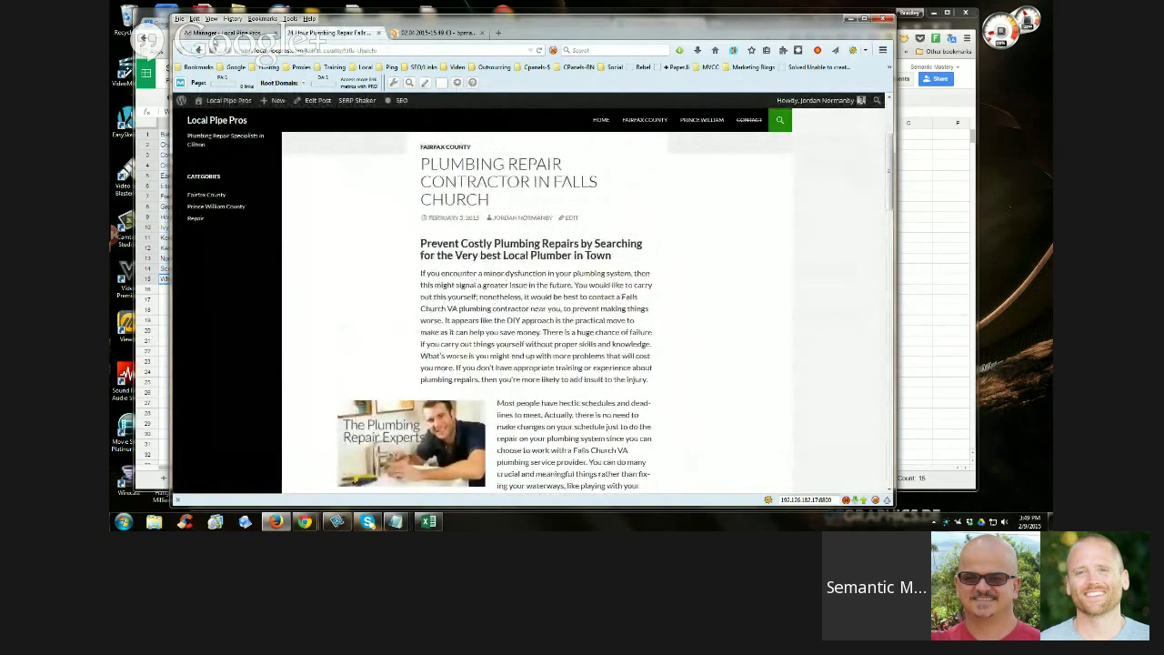
{"action": "left_click", "coordinate": [232, 33]}
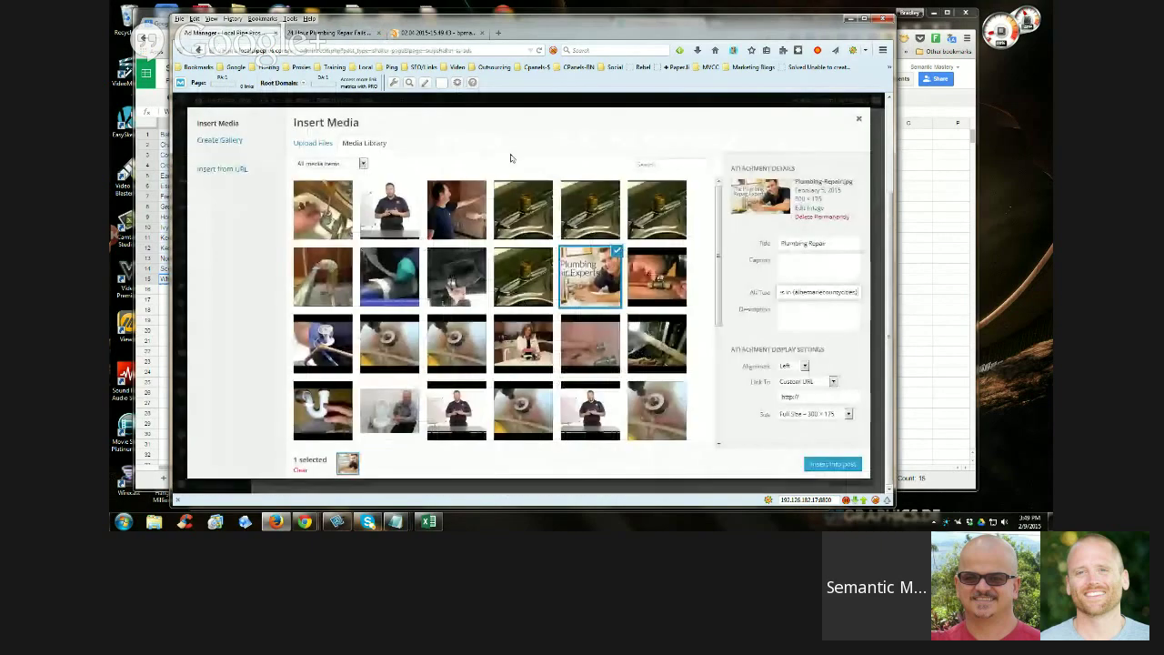
Load the site's published Albemarle County page by changing the Falls Church page's address to end in albemarle-county/
{"action": "left_click", "coordinate": [804, 396]}
{"action": "left_click", "coordinate": [328, 32]}
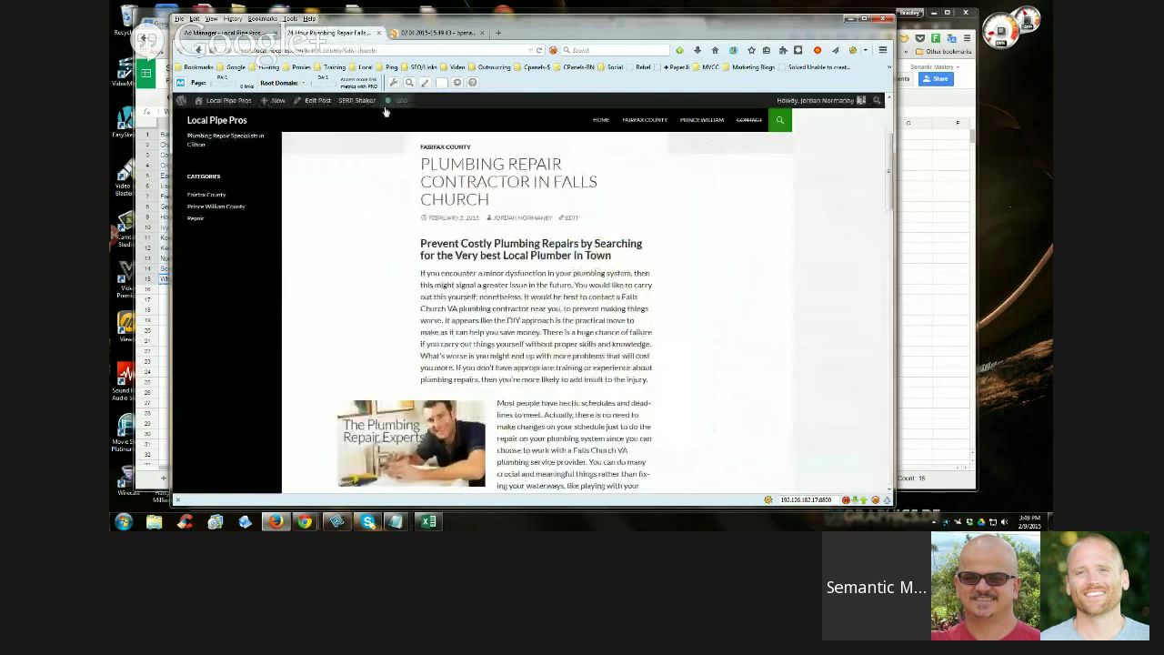
{"action": "left_click_drag", "start_coordinate": [306, 50], "coordinate": [403, 50]}
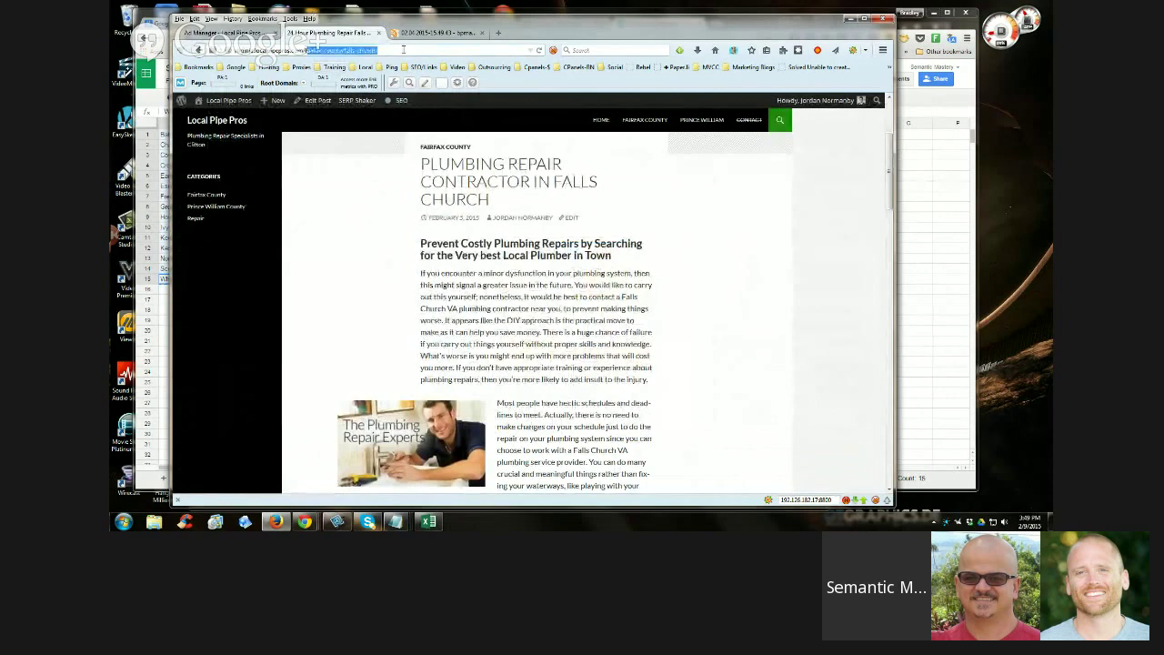
{"action": "key", "text": "BackSpace"}
{"action": "key", "text": "Escape"}
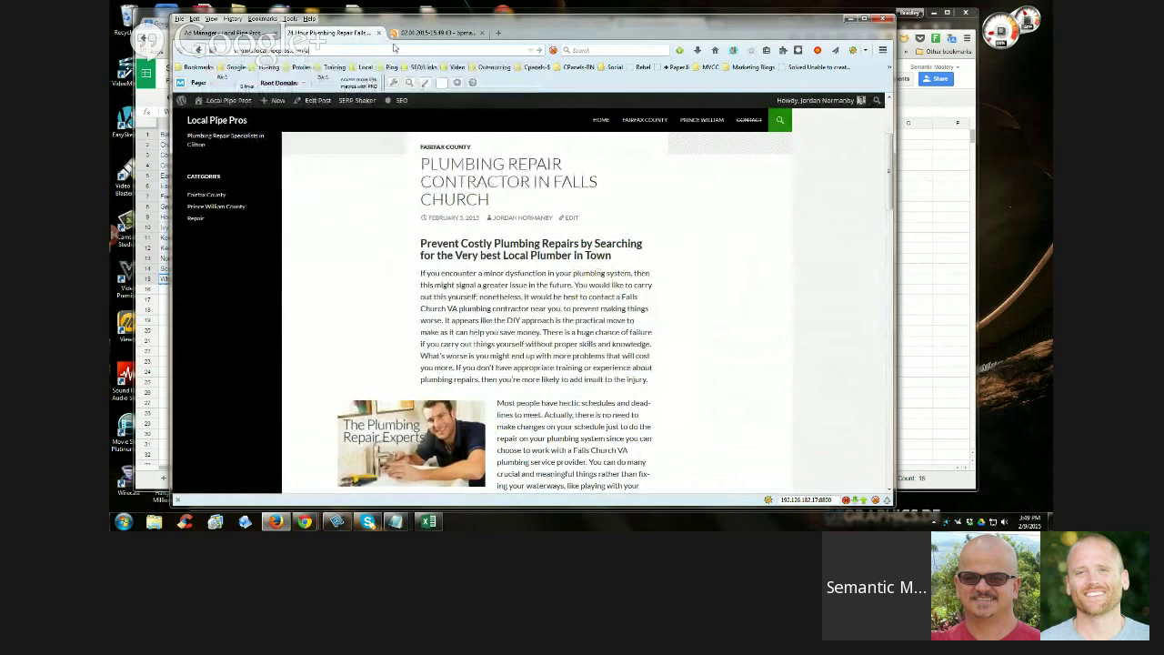
{"action": "type", "text": "marle-county/"}
{"action": "key", "text": "Return"}
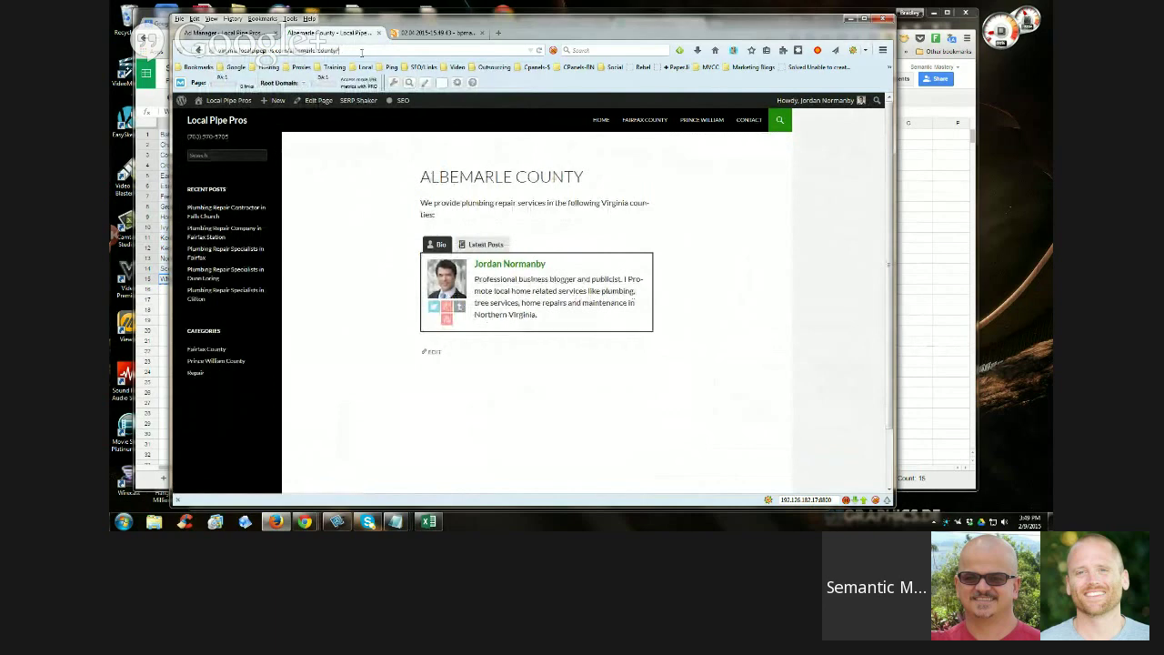
Copy the Albemarle County page's address and set it as the custom link URL of the ad image
{"action": "left_click", "coordinate": [327, 50]}
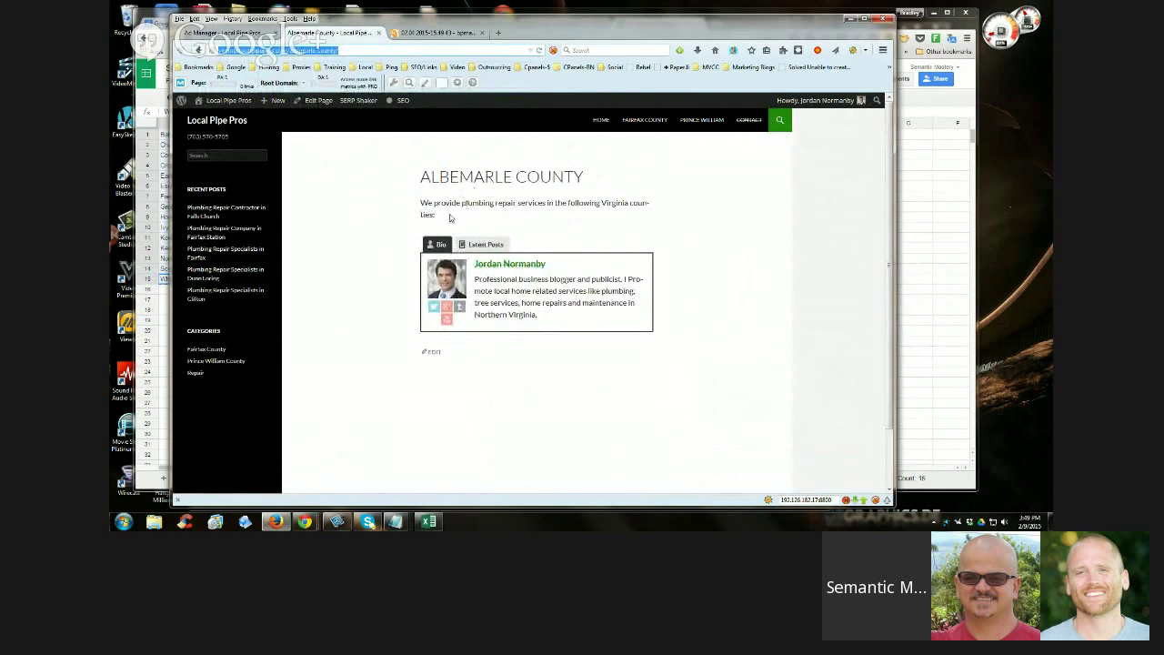
{"action": "left_click", "coordinate": [449, 216]}
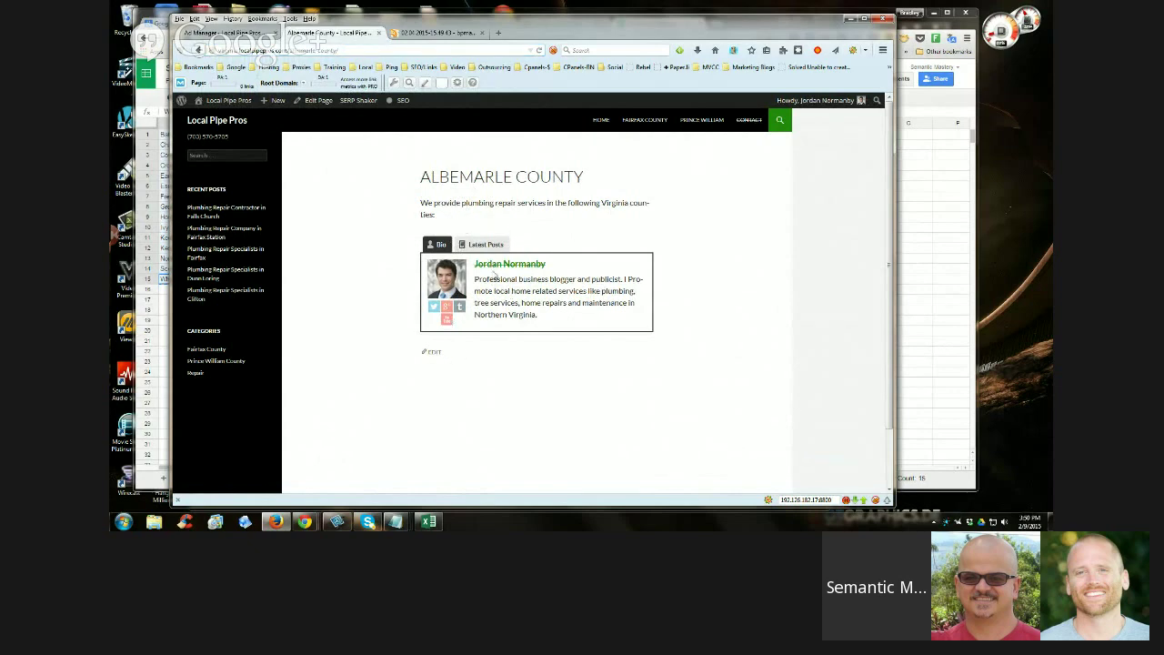
{"action": "left_click", "coordinate": [337, 521]}
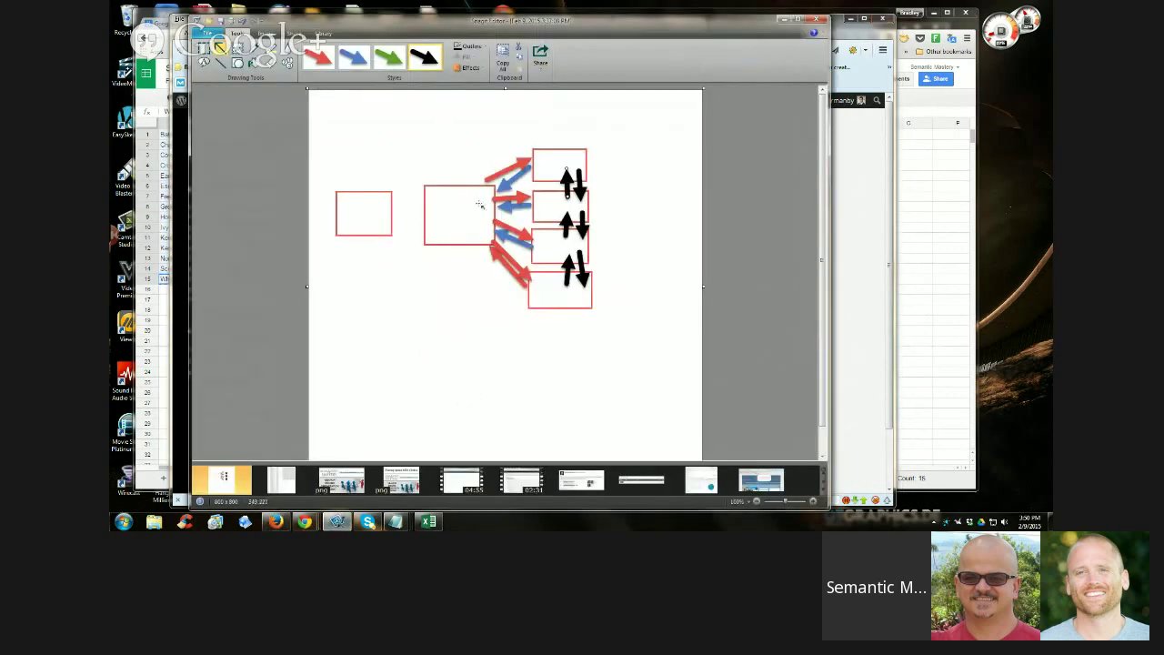
{"action": "left_click", "coordinate": [276, 521]}
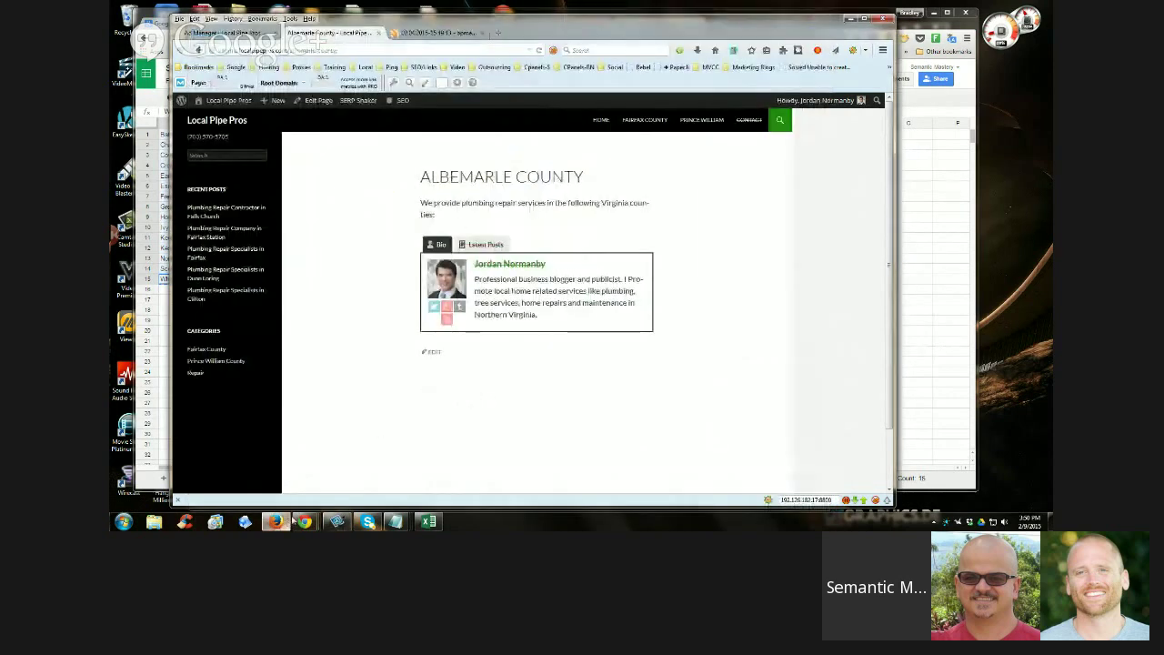
{"action": "right_click", "coordinate": [375, 49]}
{"action": "left_click", "coordinate": [228, 33]}
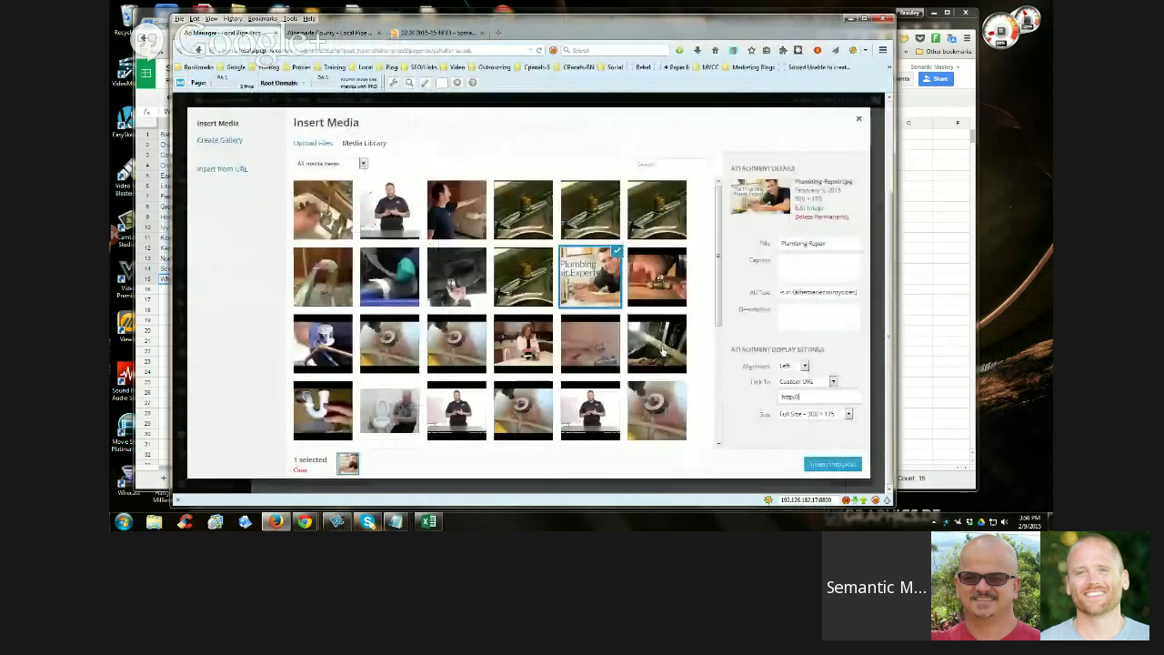
{"action": "triple_click", "coordinate": [780, 397]}
{"action": "key", "text": "ctrl+v"}
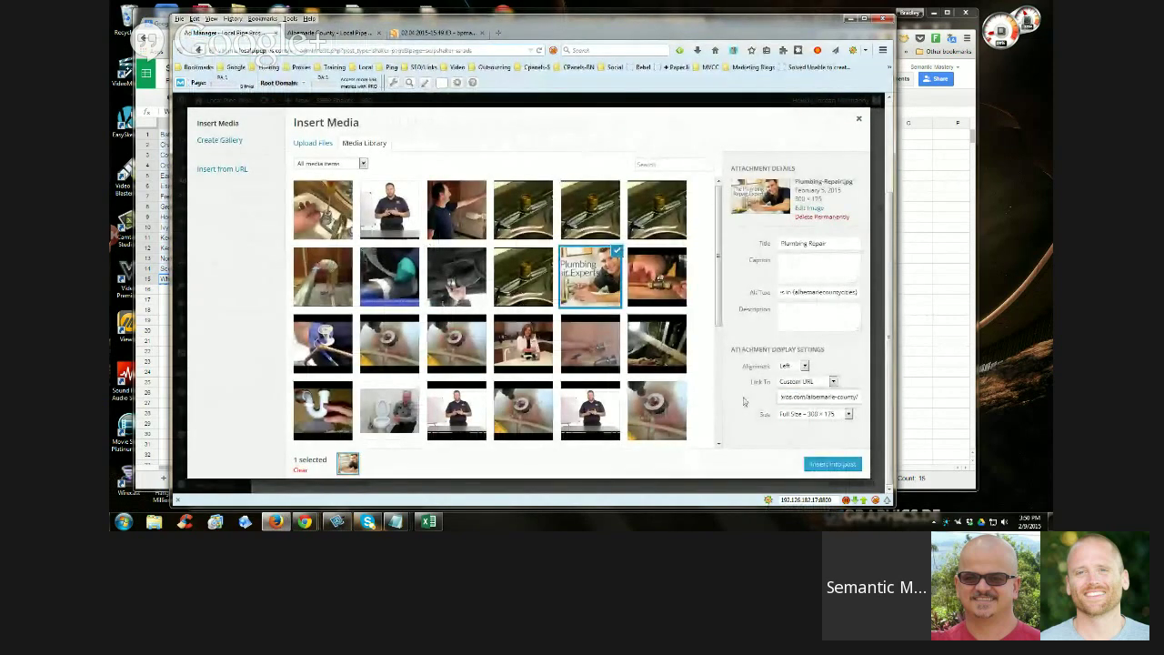
Insert the linked image into the albemarleads ad and create the ad
{"action": "left_click", "coordinate": [830, 466]}
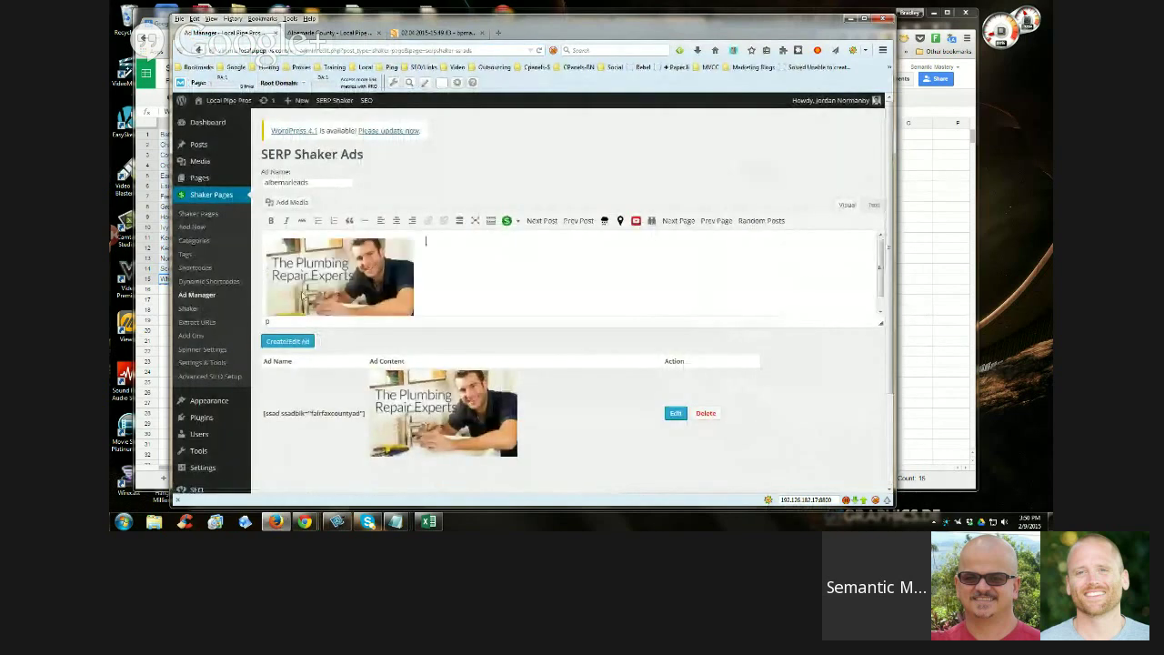
{"action": "scroll", "coordinate": [327, 400], "scroll_direction": "down", "scroll_amount": 1}
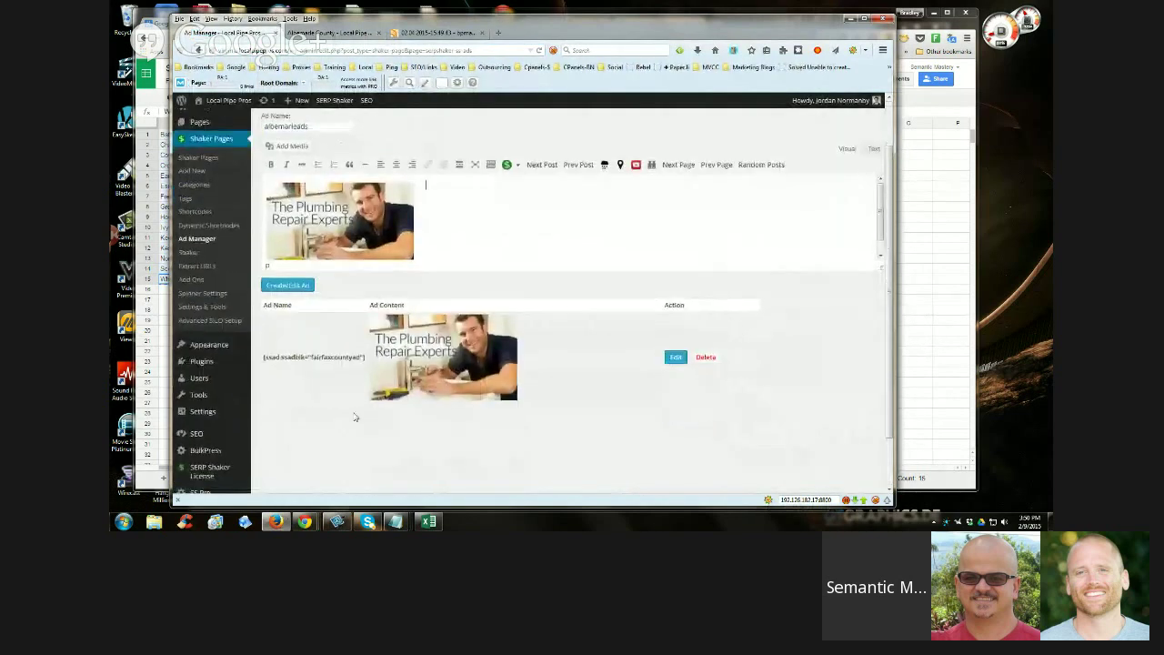
{"action": "left_click", "coordinate": [287, 285]}
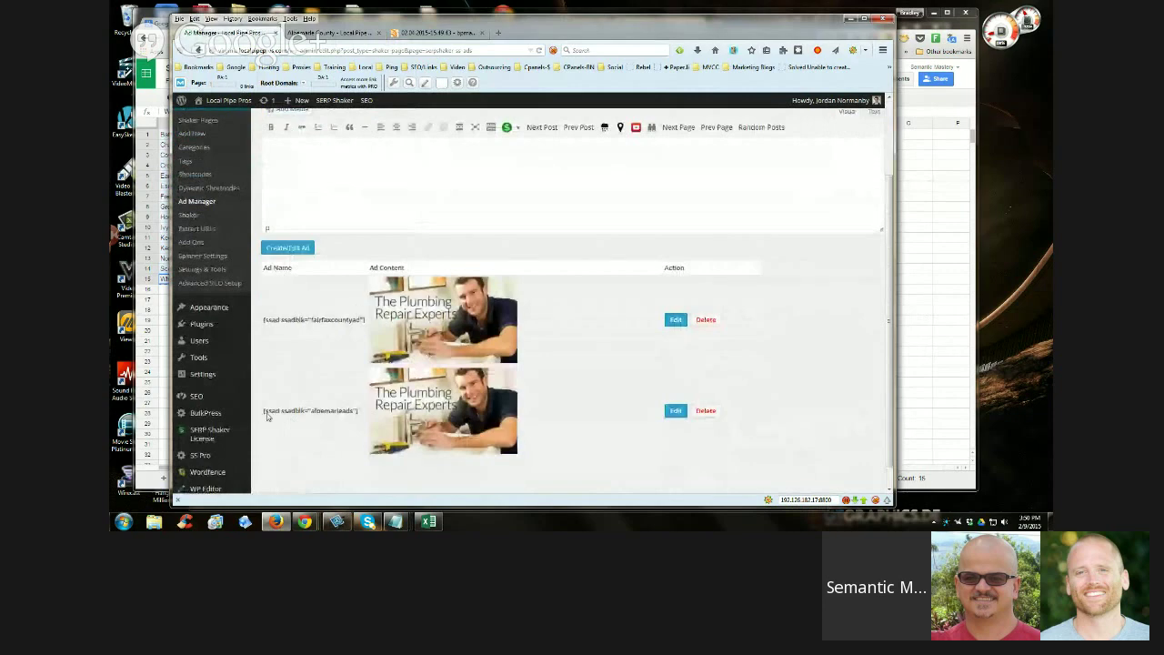
Copy the albemarleads ad's shortcode from the list of ads and switch to the Fairfax County Full Shaker Page file in Notepad
{"action": "left_click_drag", "start_coordinate": [264, 417], "coordinate": [357, 414]}
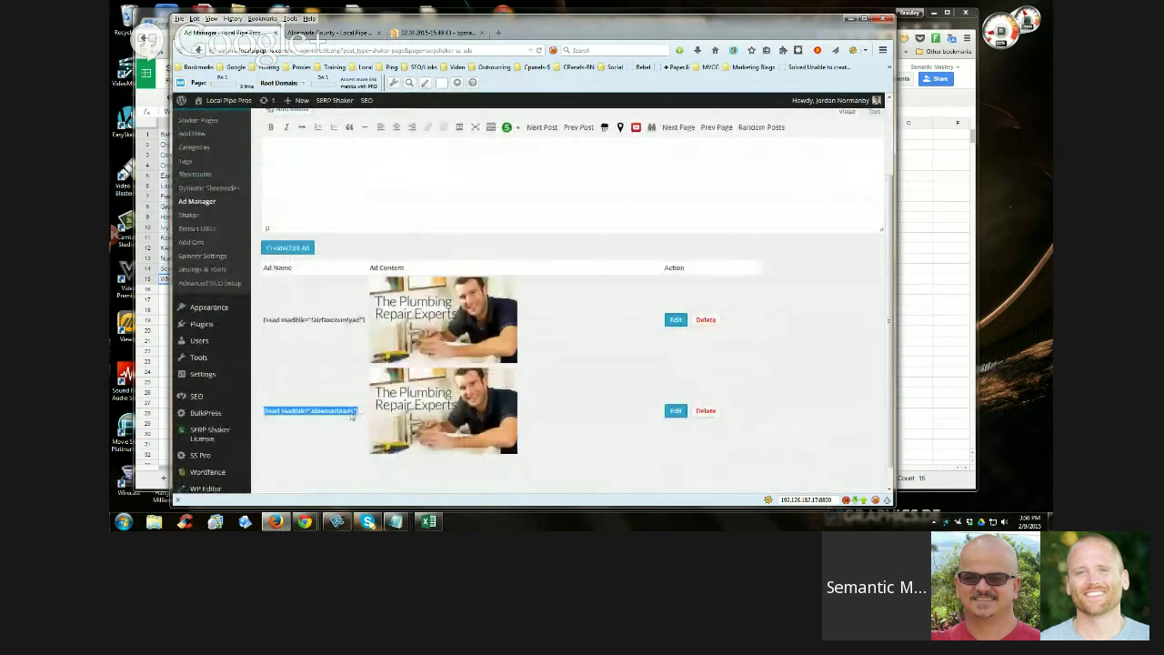
{"action": "right_click", "coordinate": [355, 410]}
{"action": "left_click", "coordinate": [398, 245]}
{"action": "mouse_move", "coordinate": [400, 521]}
{"action": "left_click", "coordinate": [371, 482]}
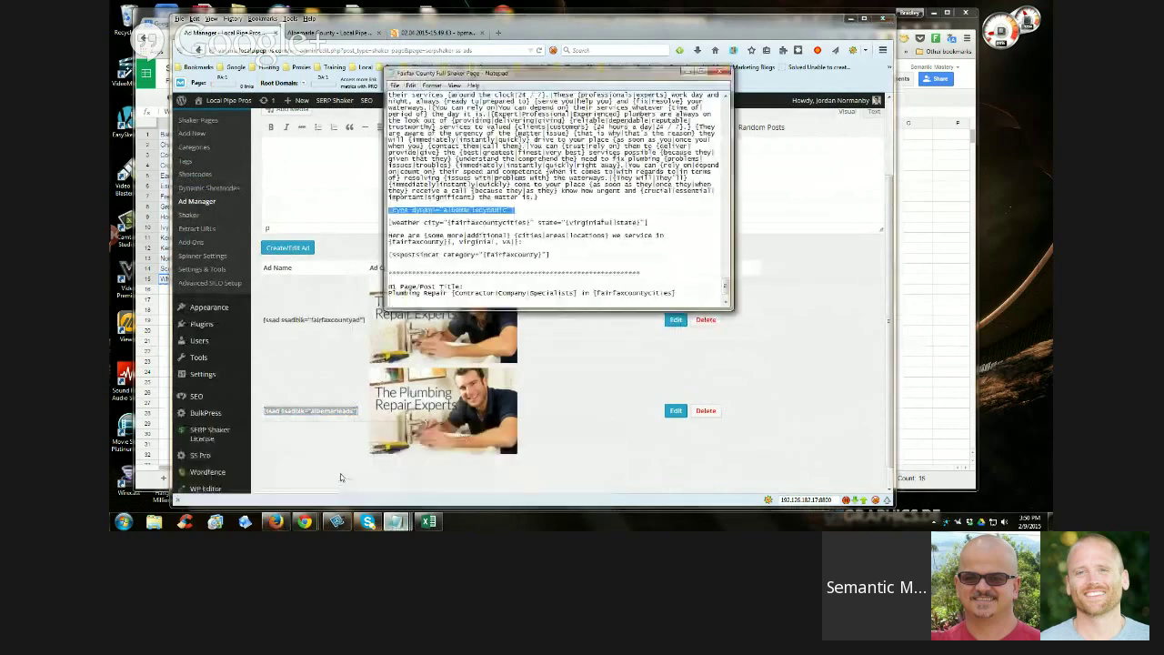
Open the Replace dialog for the Shaker page text and set the replacement text to the albemarleads ad shortcode
{"action": "scroll", "coordinate": [487, 221], "scroll_direction": "up", "scroll_amount": 15}
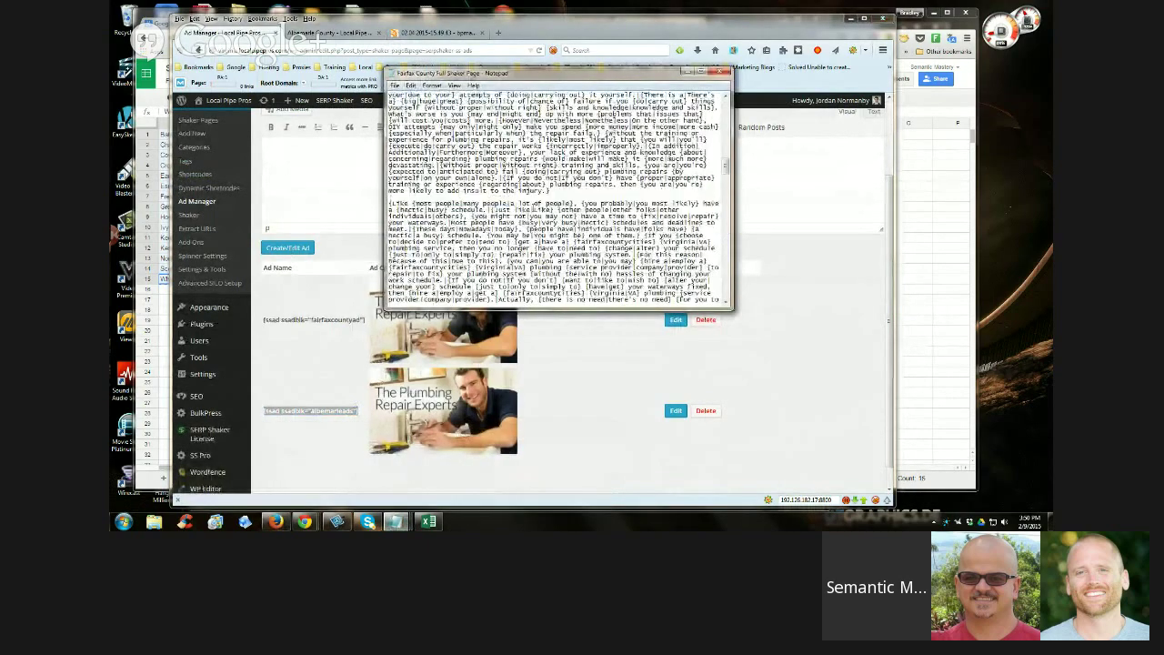
{"action": "left_click", "coordinate": [410, 85]}
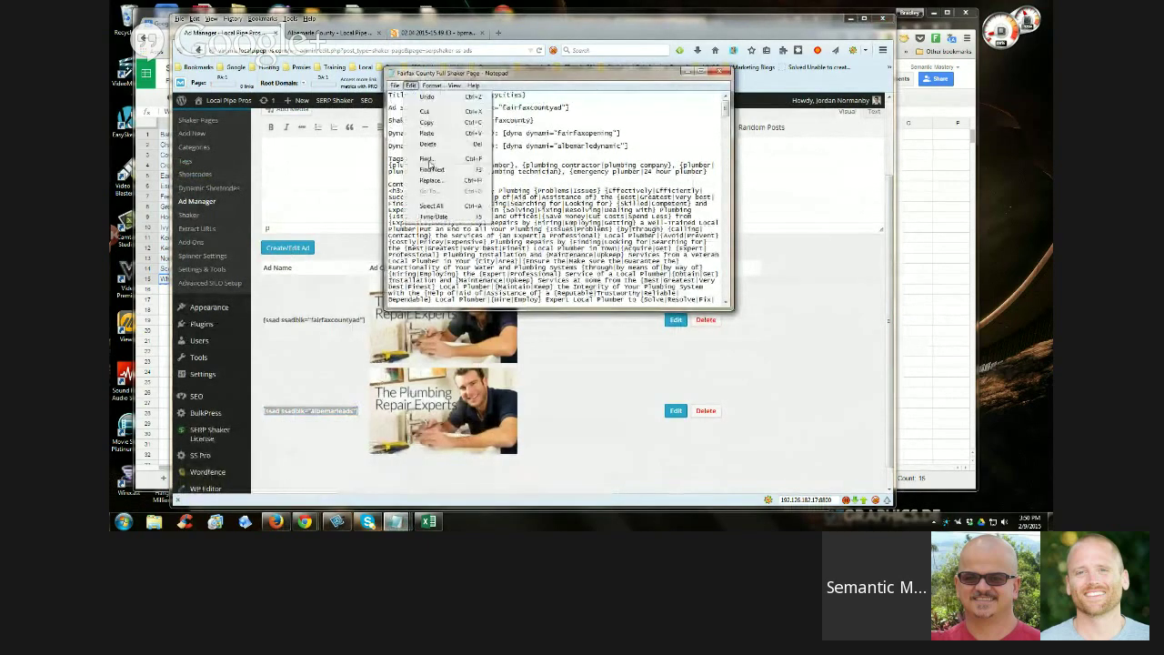
{"action": "left_click", "coordinate": [429, 187]}
{"action": "key", "text": "ctrl+v"}
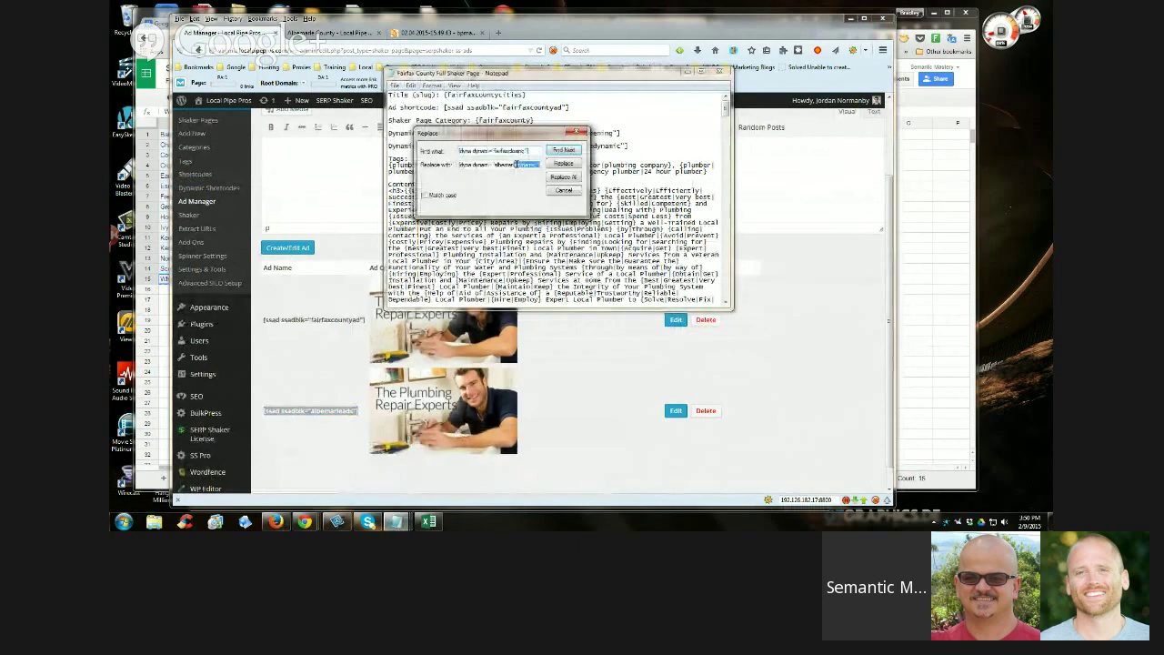
{"action": "left_click_drag", "start_coordinate": [535, 165], "coordinate": [443, 174]}
{"action": "key", "text": "Delete"}
{"action": "key", "text": "ctrl+v"}
{"action": "key", "text": "Return"}
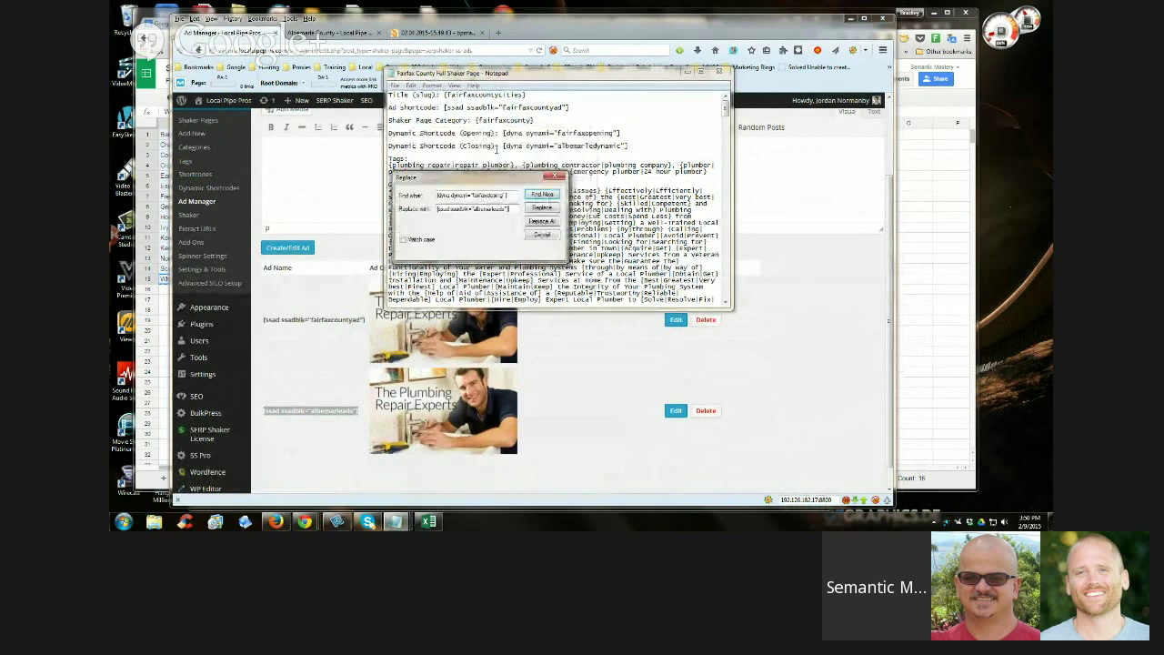
Copy the [ssad ssadblk="fairfaxcountyad"] shortcode from the ad shortcode line of the Shaker page text
{"action": "left_click_drag", "start_coordinate": [443, 108], "coordinate": [571, 108]}
{"action": "right_click", "coordinate": [577, 110]}
{"action": "left_click", "coordinate": [592, 140]}
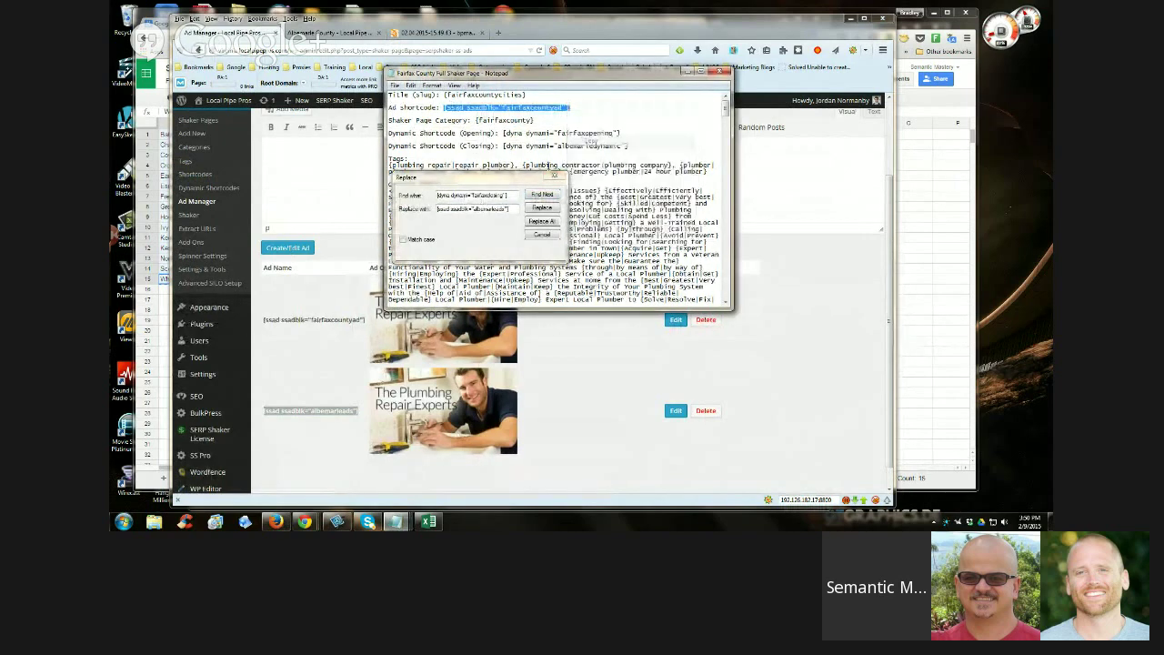
Replace every [ssad ssadblk="fairfaxcountyad"] in the Fairfax County page template with [ssad ssadblk="albemarleads"]
{"action": "left_click", "coordinate": [401, 197]}
{"action": "key", "text": "ctrl+v"}
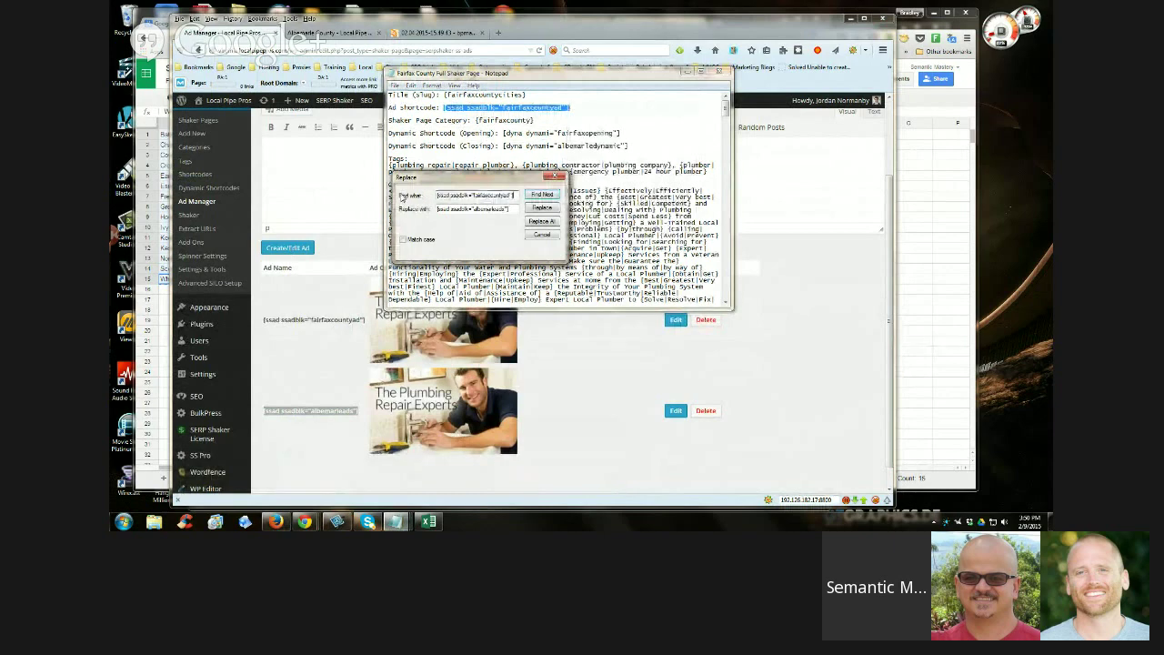
{"action": "left_click", "coordinate": [550, 222]}
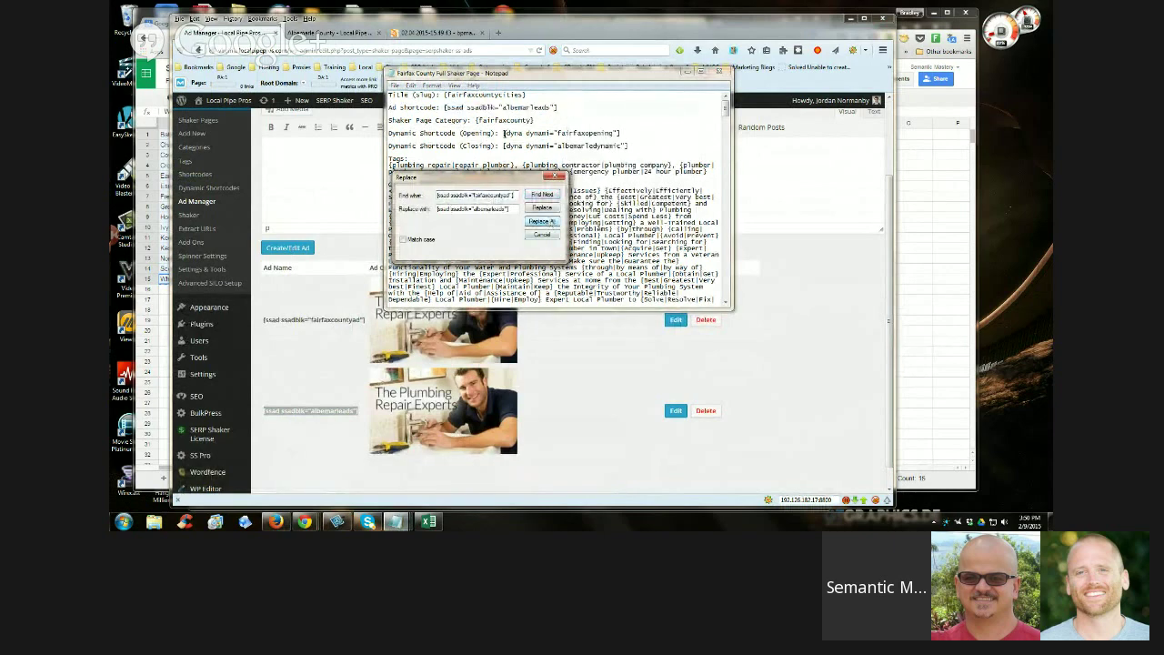
{"action": "left_click", "coordinate": [557, 176]}
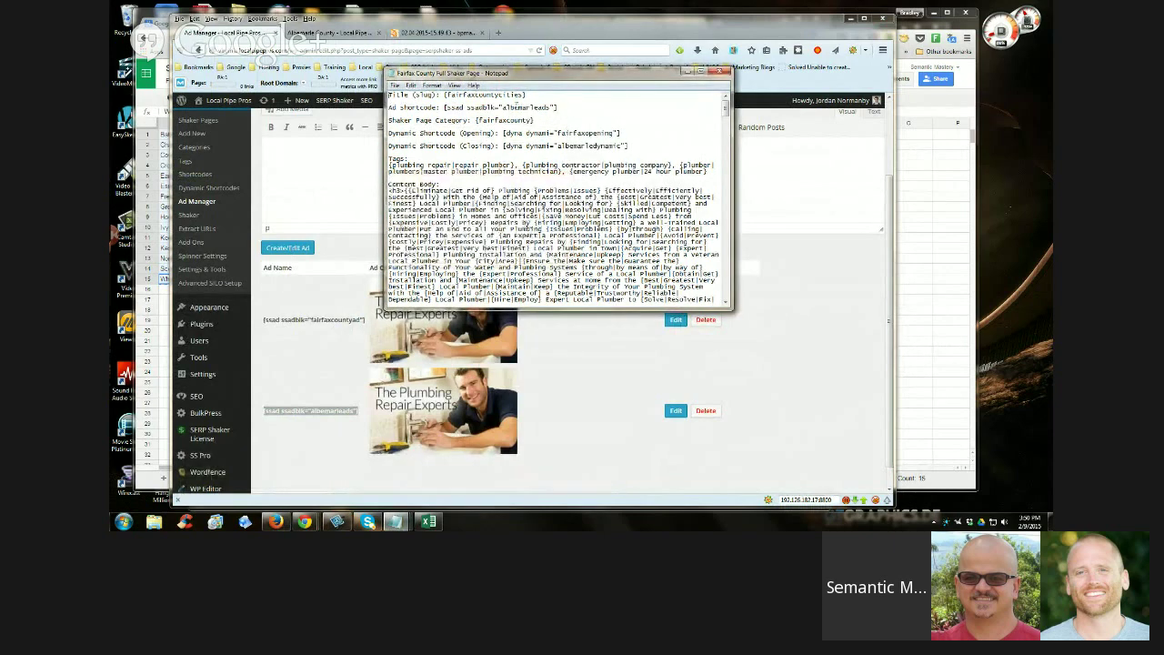
Delete the [dyna dynami="fairfaxopening"] line above the ad shortcode in the content body
{"action": "scroll", "coordinate": [557, 219], "scroll_direction": "down", "scroll_amount": 1}
{"action": "scroll", "coordinate": [510, 194], "scroll_direction": "down", "scroll_amount": 15}
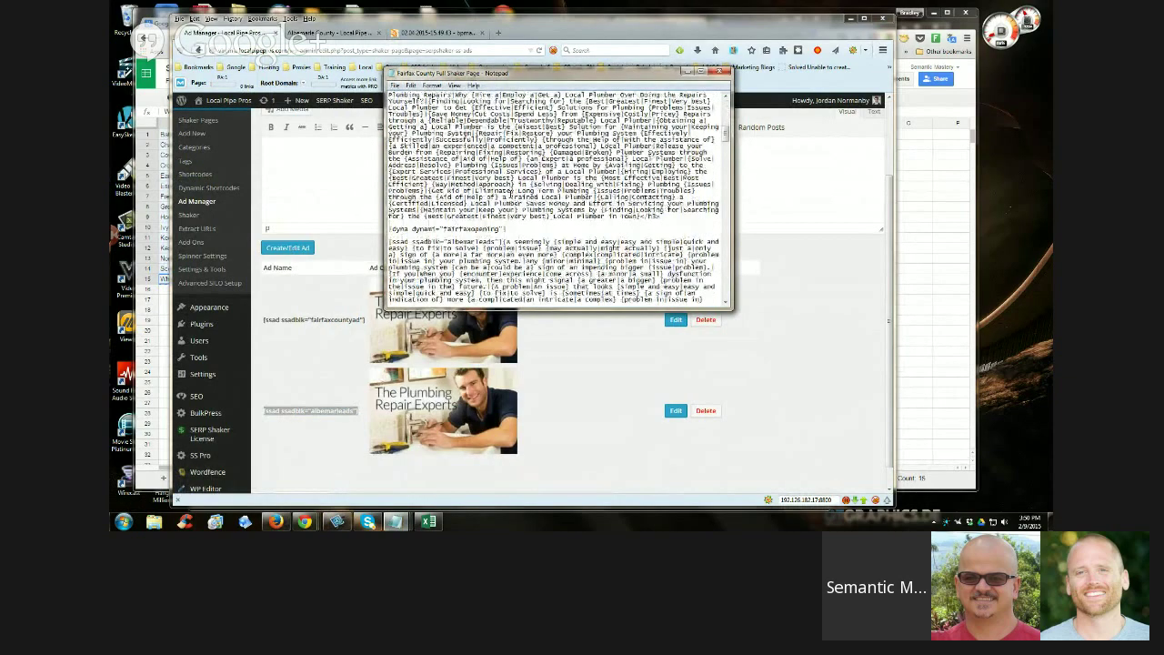
{"action": "left_click_drag", "start_coordinate": [388, 217], "coordinate": [500, 217]}
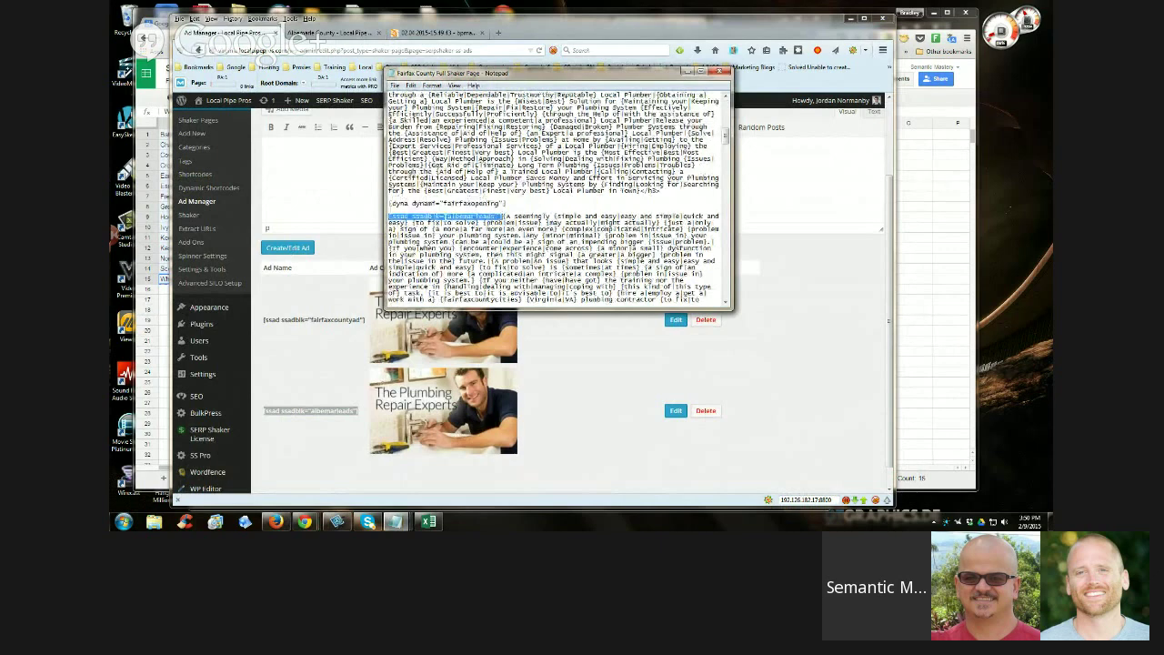
{"action": "left_click_drag", "start_coordinate": [507, 203], "coordinate": [388, 204]}
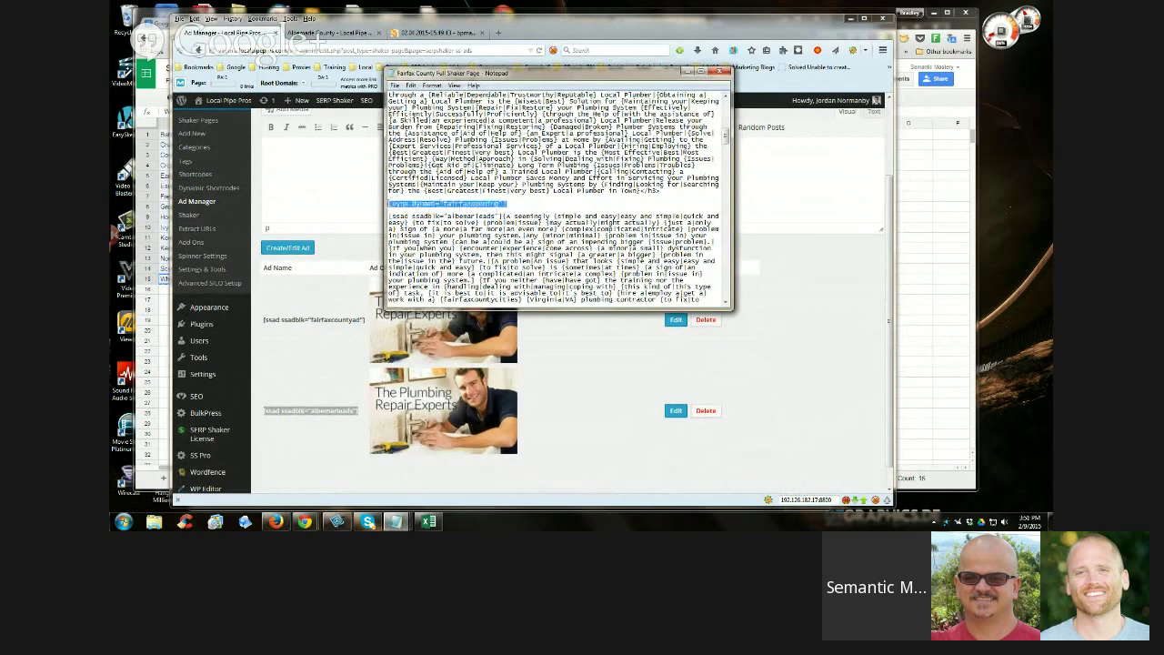
{"action": "key", "text": "Delete"}
{"action": "key", "text": "Delete"}
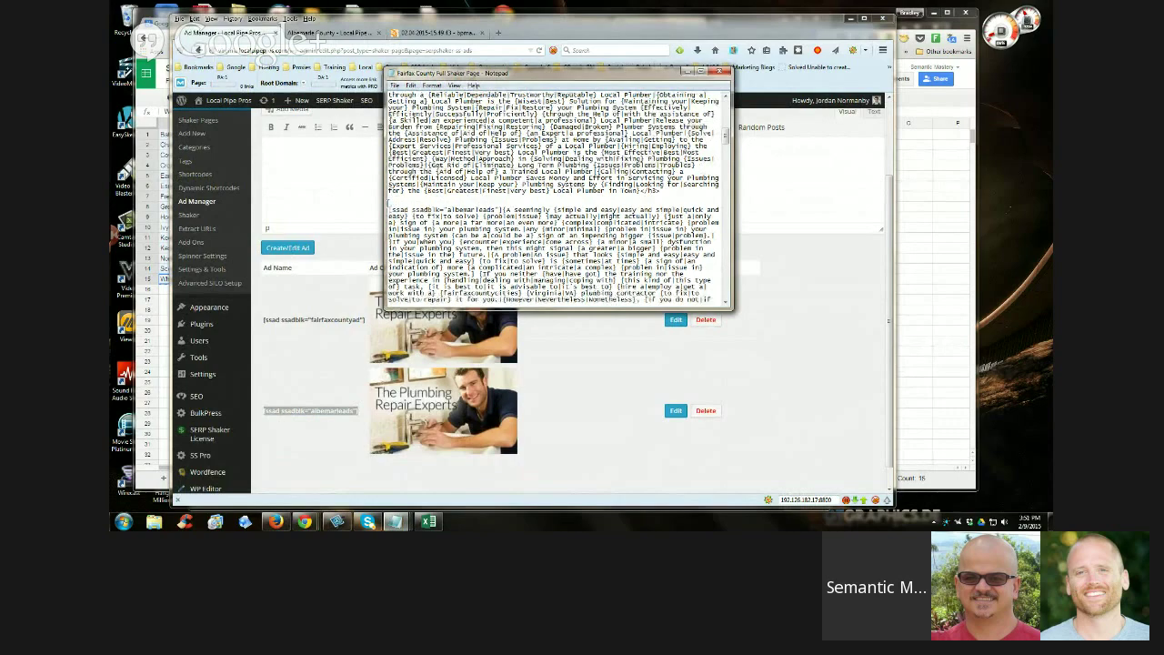
{"action": "key", "text": "Delete"}
{"action": "scroll", "coordinate": [557, 196], "scroll_direction": "up", "scroll_amount": 10}
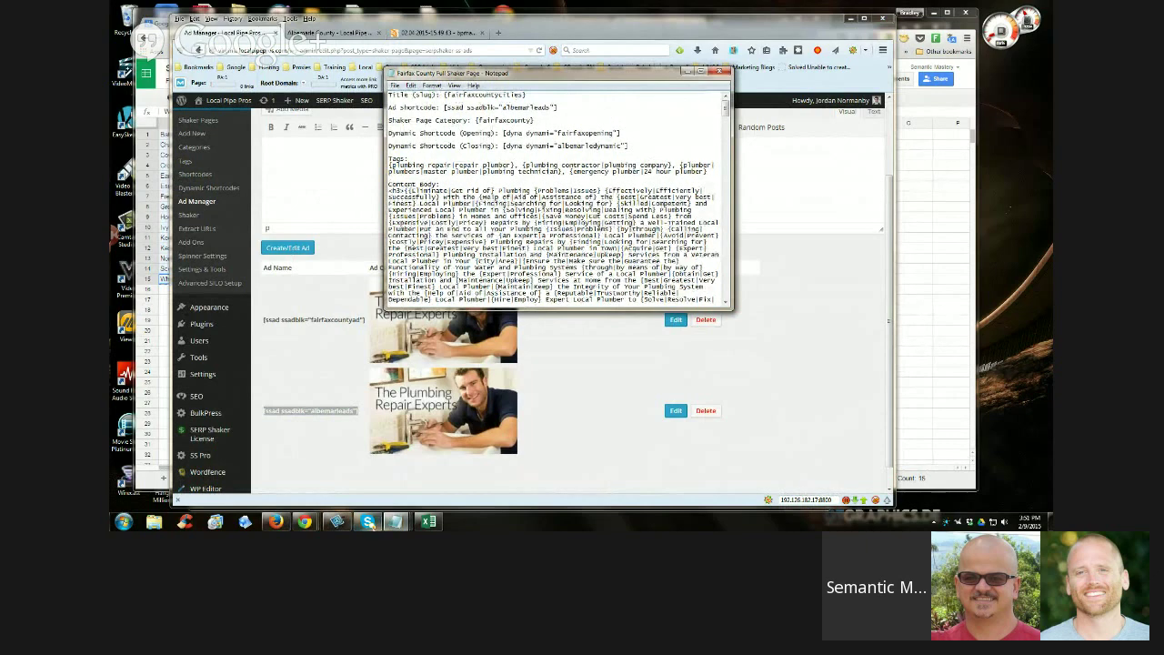
Copy {albemarlecountycities} from the untitled note and move that note's window clear of the page template's header lines
{"action": "mouse_move", "coordinate": [395, 521]}
{"action": "left_click", "coordinate": [545, 441]}
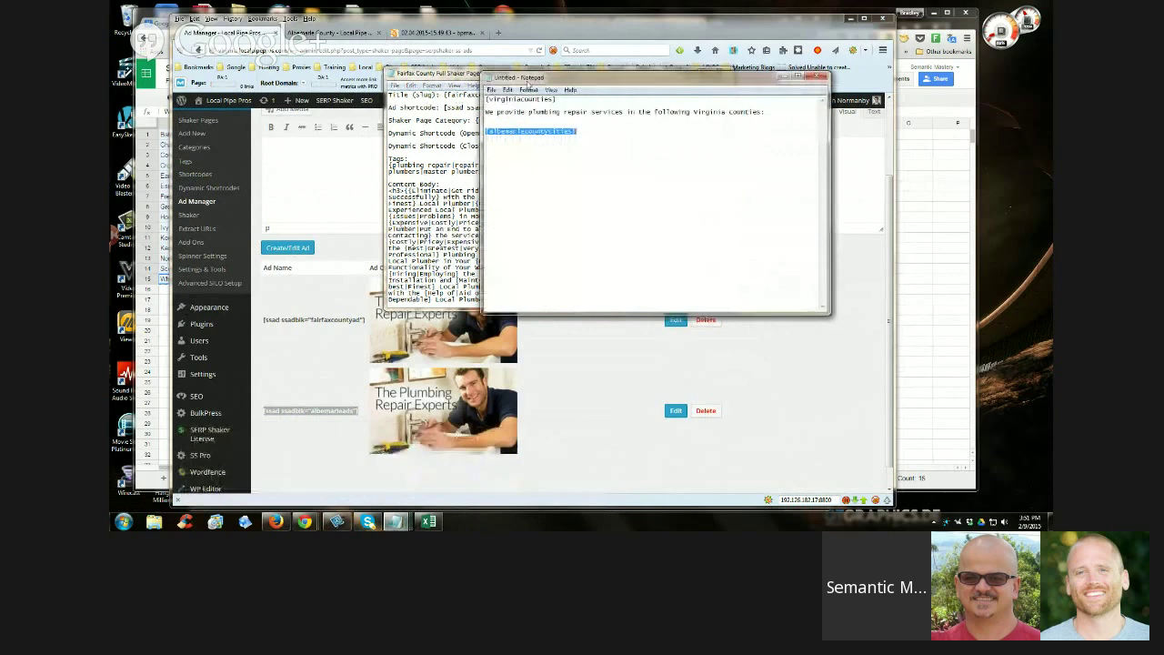
{"action": "left_click_drag", "start_coordinate": [486, 98], "coordinate": [565, 102]}
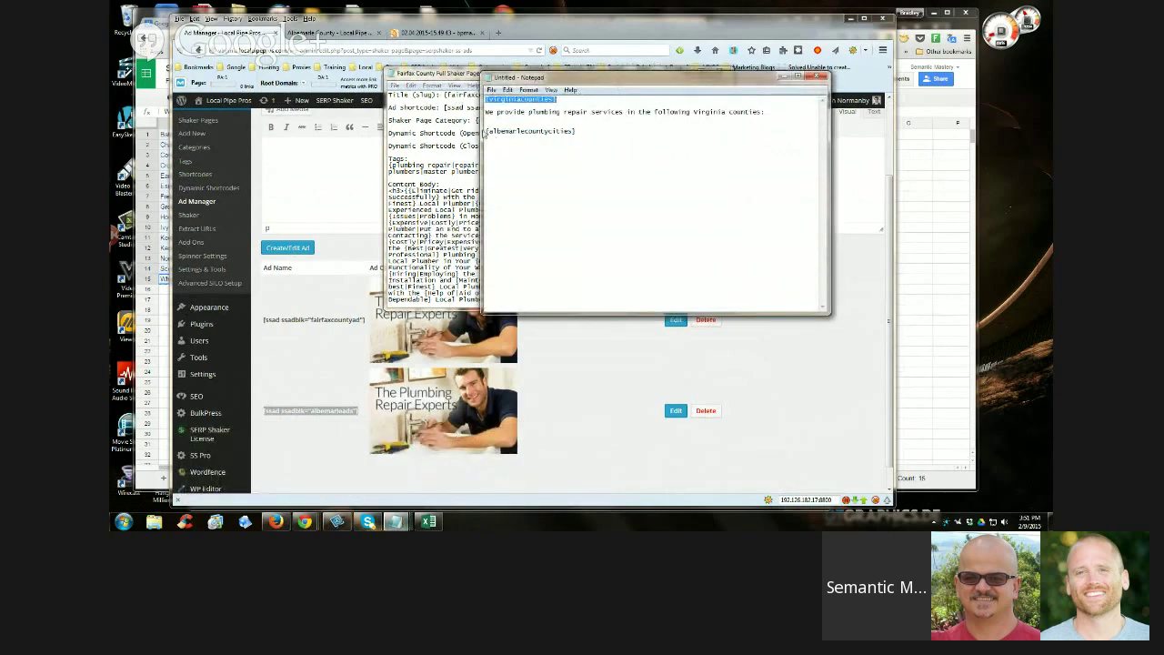
{"action": "left_click_drag", "start_coordinate": [486, 131], "coordinate": [577, 133]}
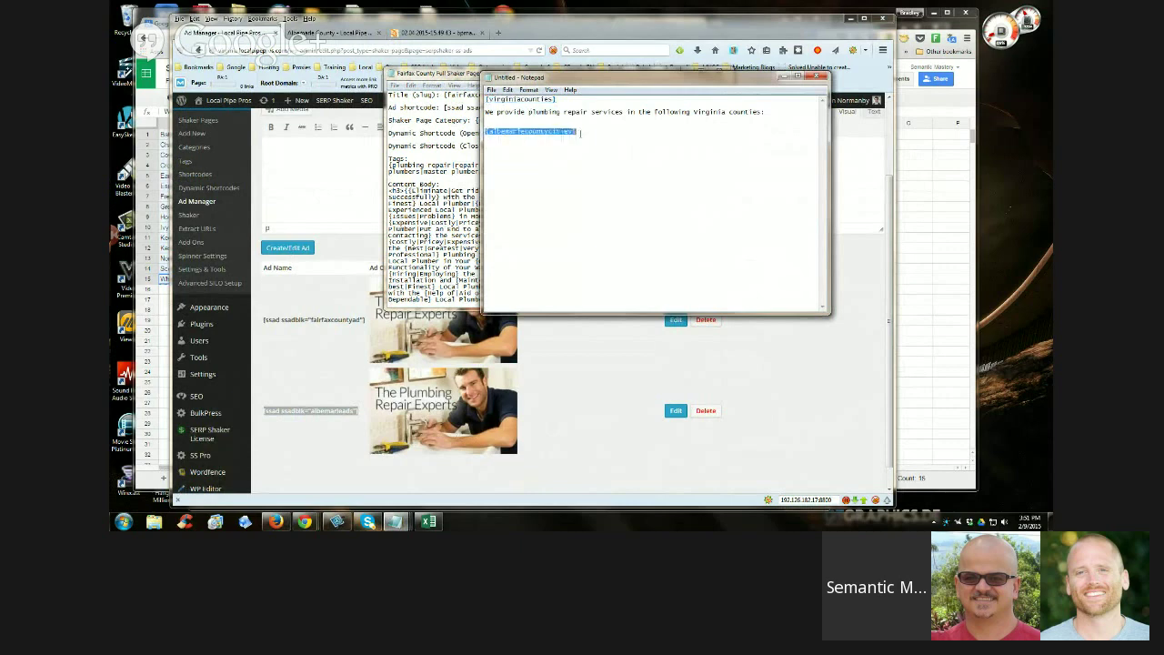
{"action": "right_click", "coordinate": [578, 133]}
{"action": "left_click", "coordinate": [624, 166]}
{"action": "left_click_drag", "start_coordinate": [619, 78], "coordinate": [682, 169]}
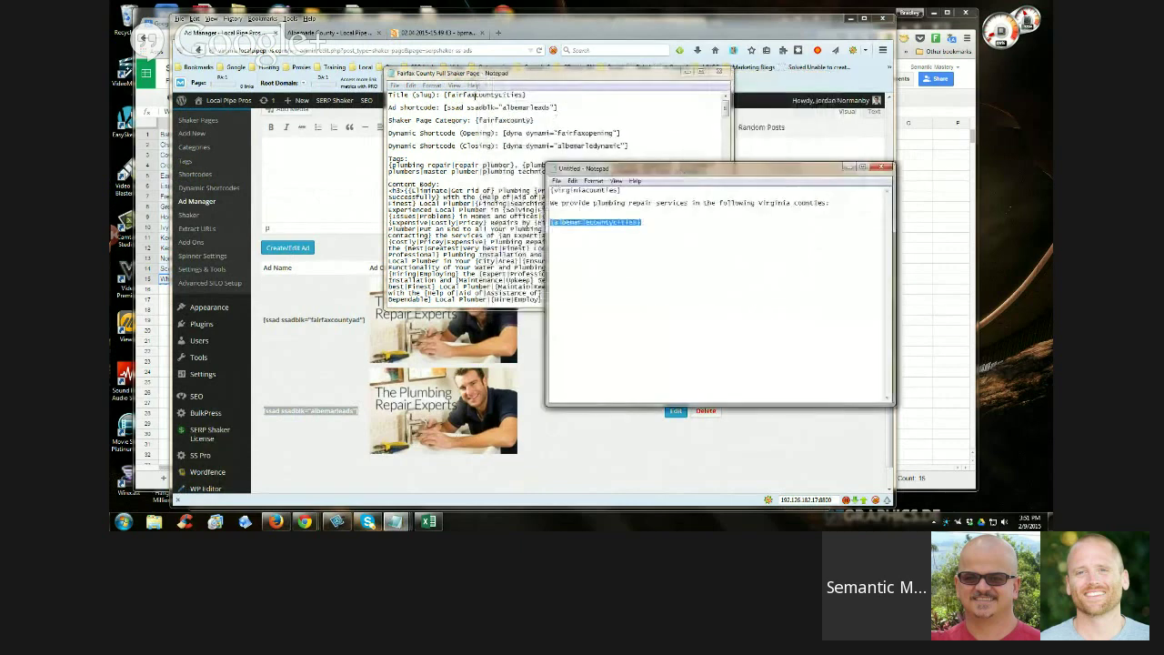
Replace every {fairfaxcountycities} in the Fairfax County page template with {albemarlecountycities}, with case matching enabled
{"action": "left_click", "coordinate": [446, 96]}
{"action": "left_click_drag", "start_coordinate": [444, 94], "coordinate": [526, 94]}
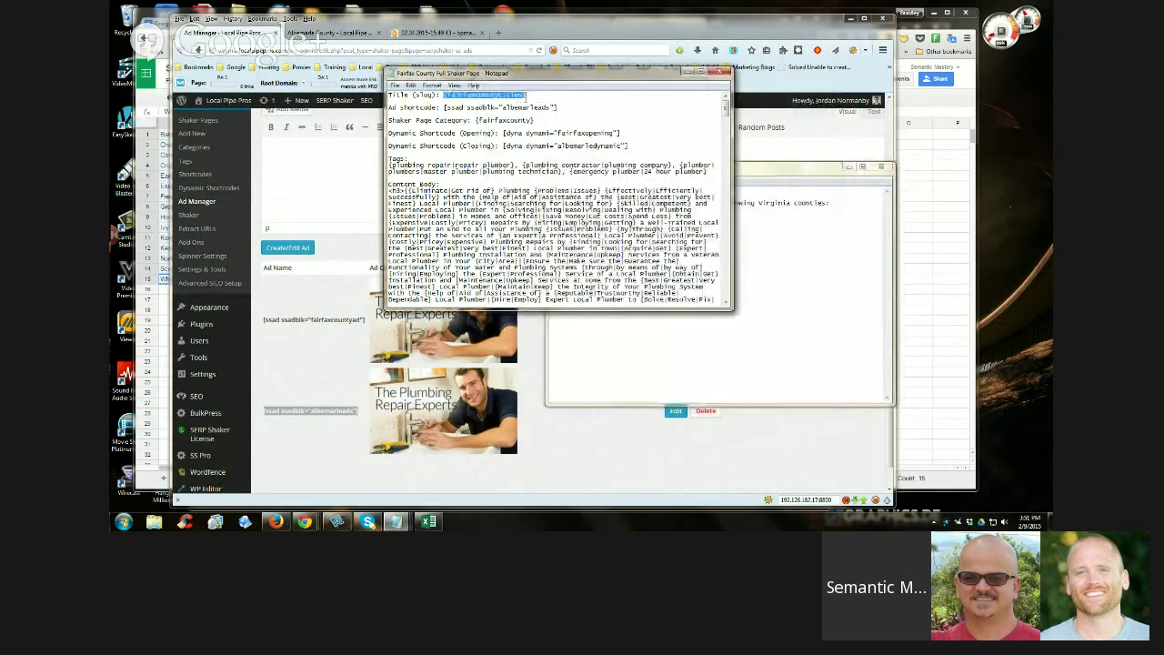
{"action": "left_click", "coordinate": [411, 85]}
{"action": "left_click", "coordinate": [430, 180]}
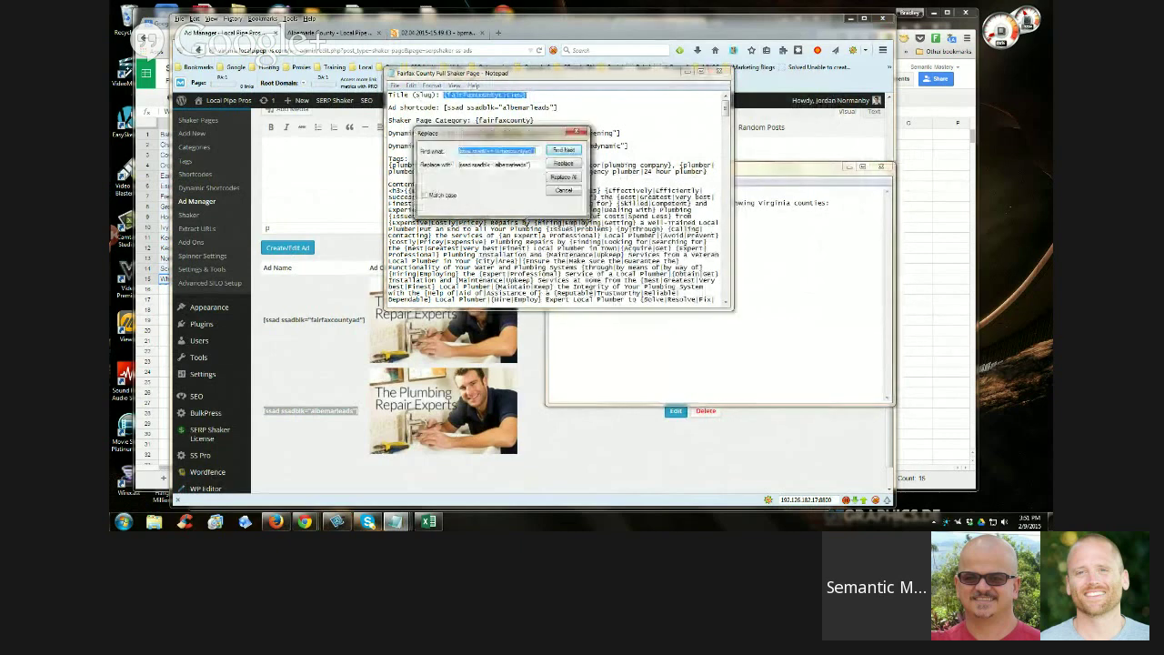
{"action": "left_click_drag", "start_coordinate": [532, 164], "coordinate": [452, 173]}
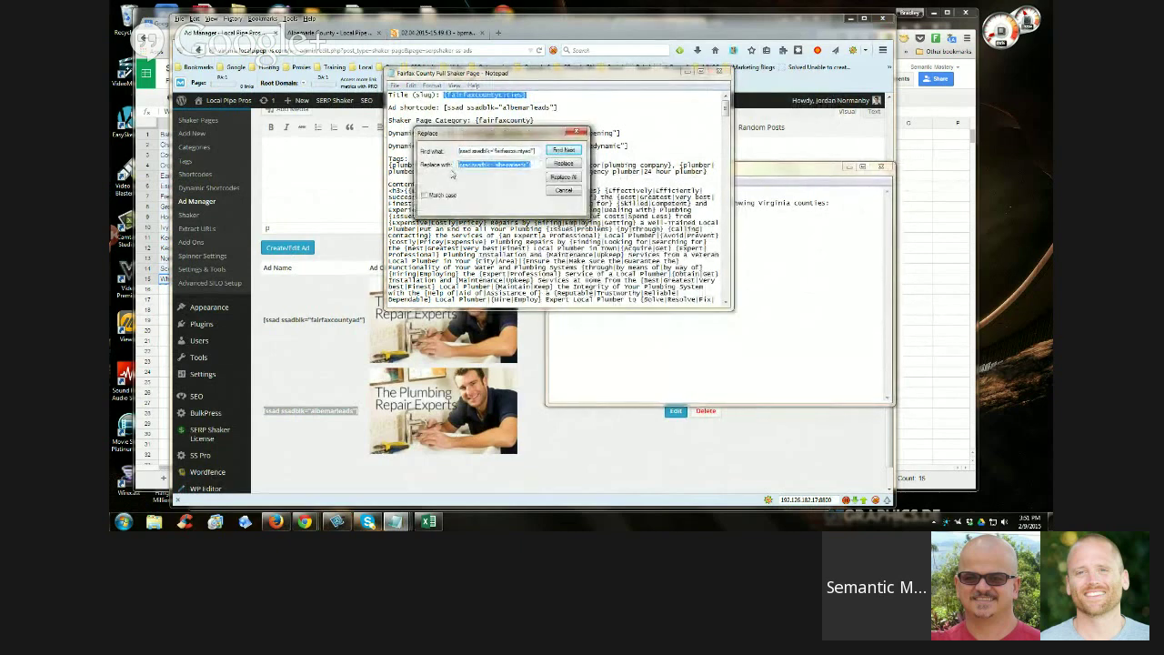
{"action": "key", "text": "ctrl+v"}
{"action": "right_click", "coordinate": [519, 96]}
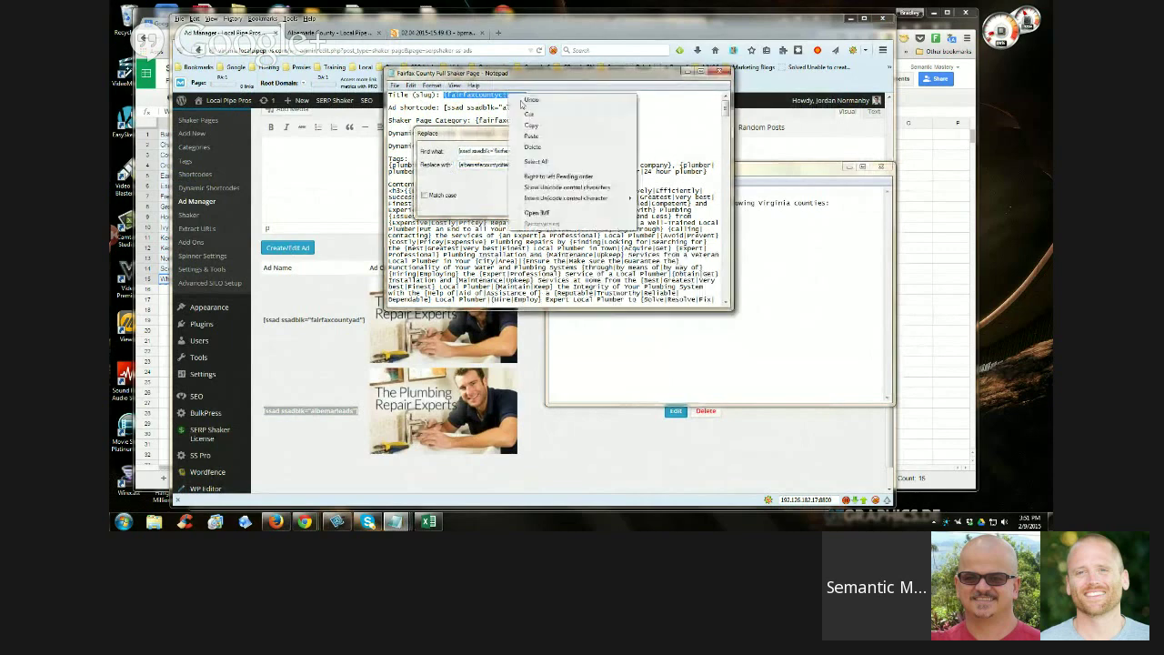
{"action": "left_click", "coordinate": [542, 128]}
{"action": "left_click_drag", "start_coordinate": [536, 150], "coordinate": [443, 161]}
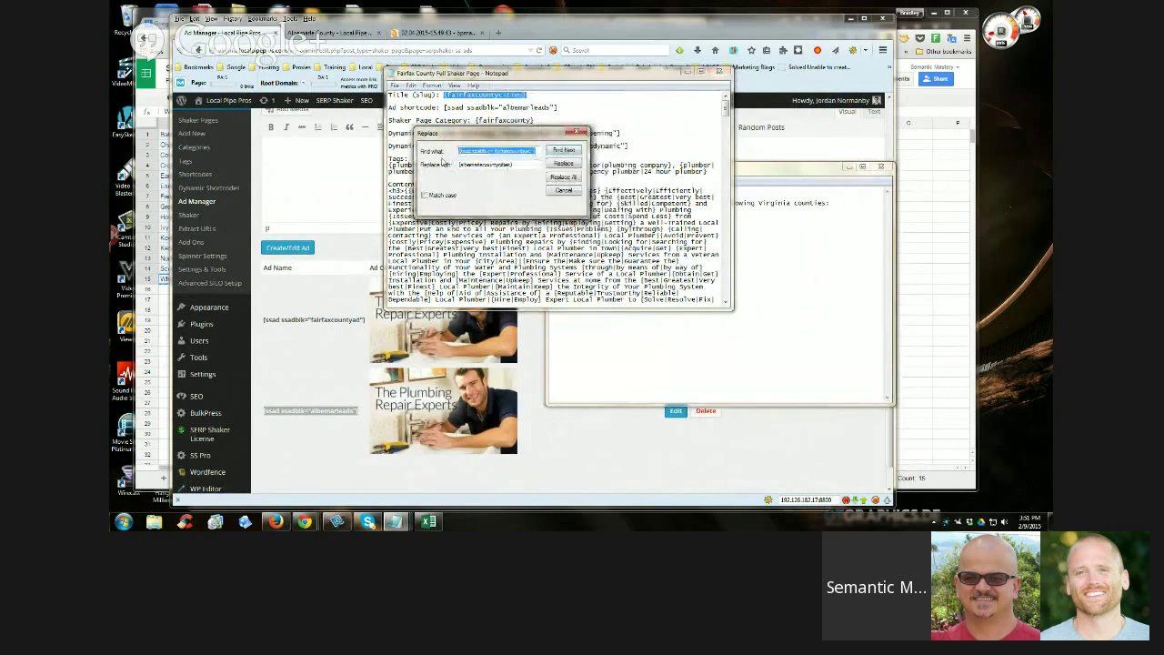
{"action": "key", "text": "ctrl+v"}
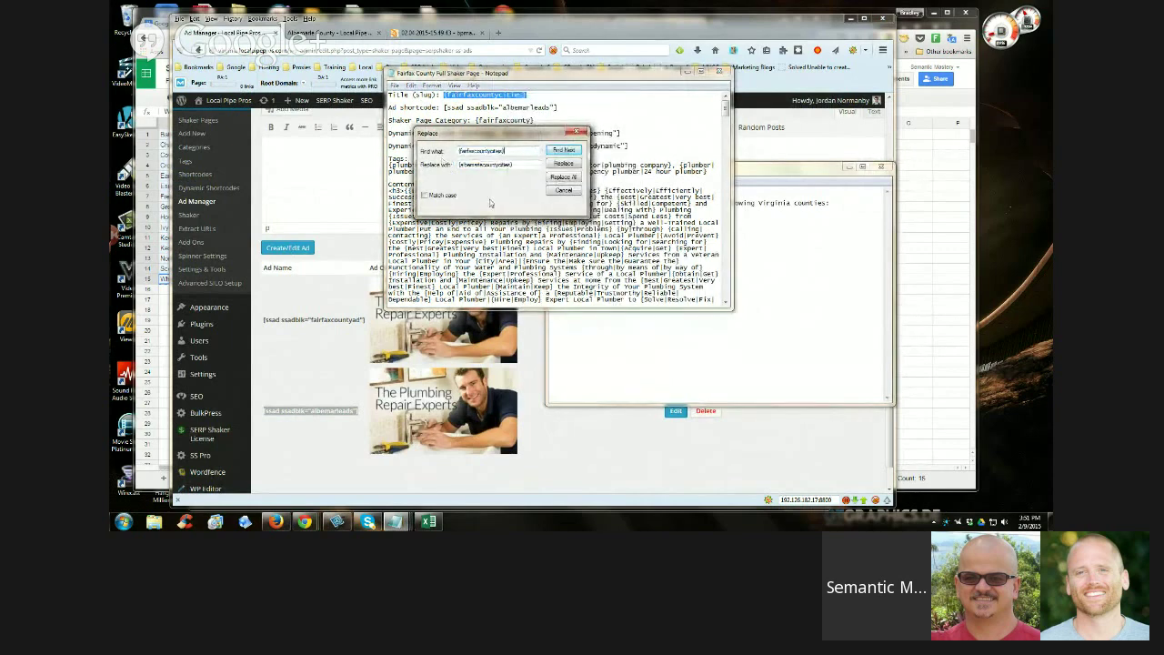
{"action": "left_click", "coordinate": [424, 195]}
{"action": "left_click", "coordinate": [563, 177]}
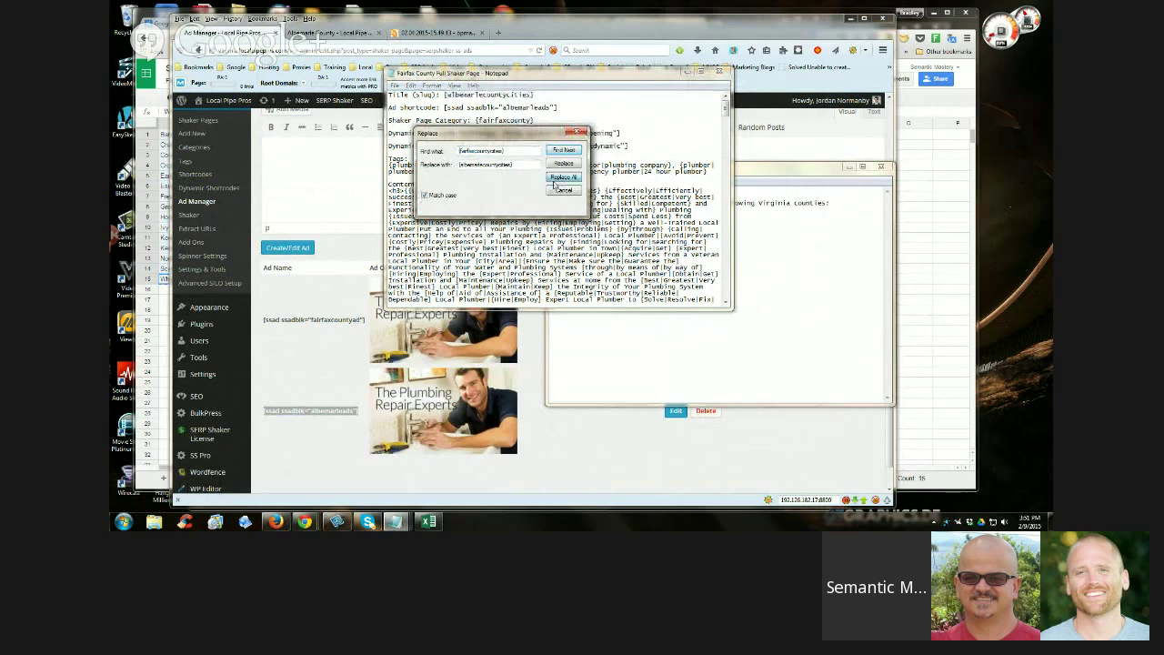
{"action": "left_click", "coordinate": [576, 132]}
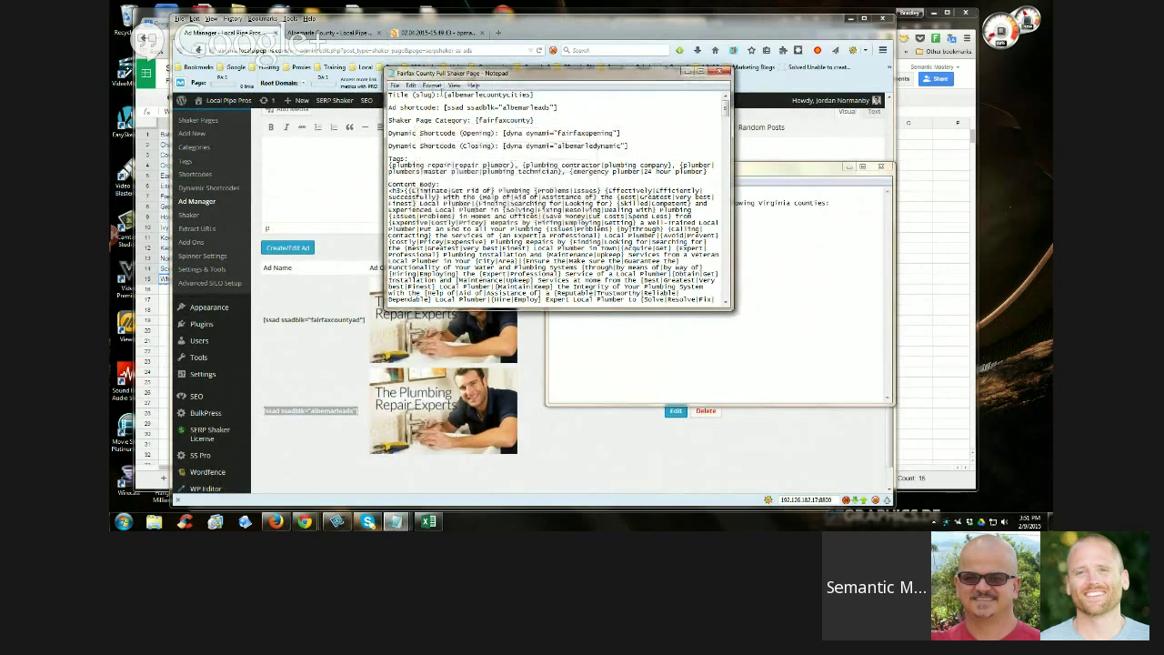
{"action": "left_click_drag", "start_coordinate": [444, 95], "coordinate": [559, 95]}
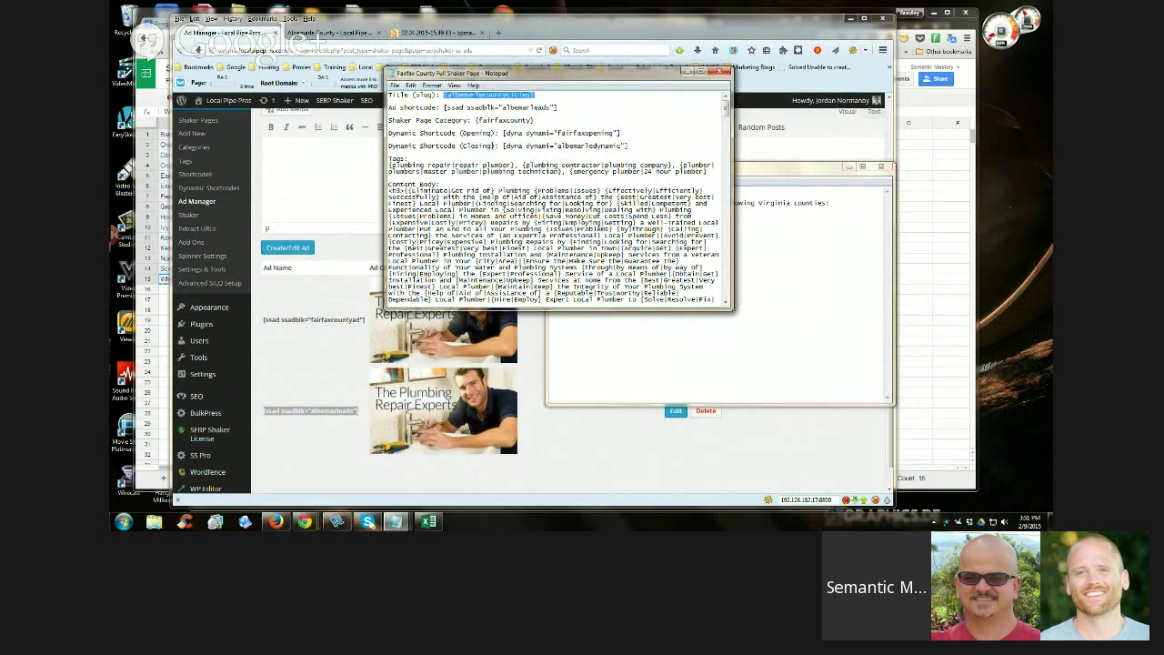
{"action": "left_click", "coordinate": [747, 235]}
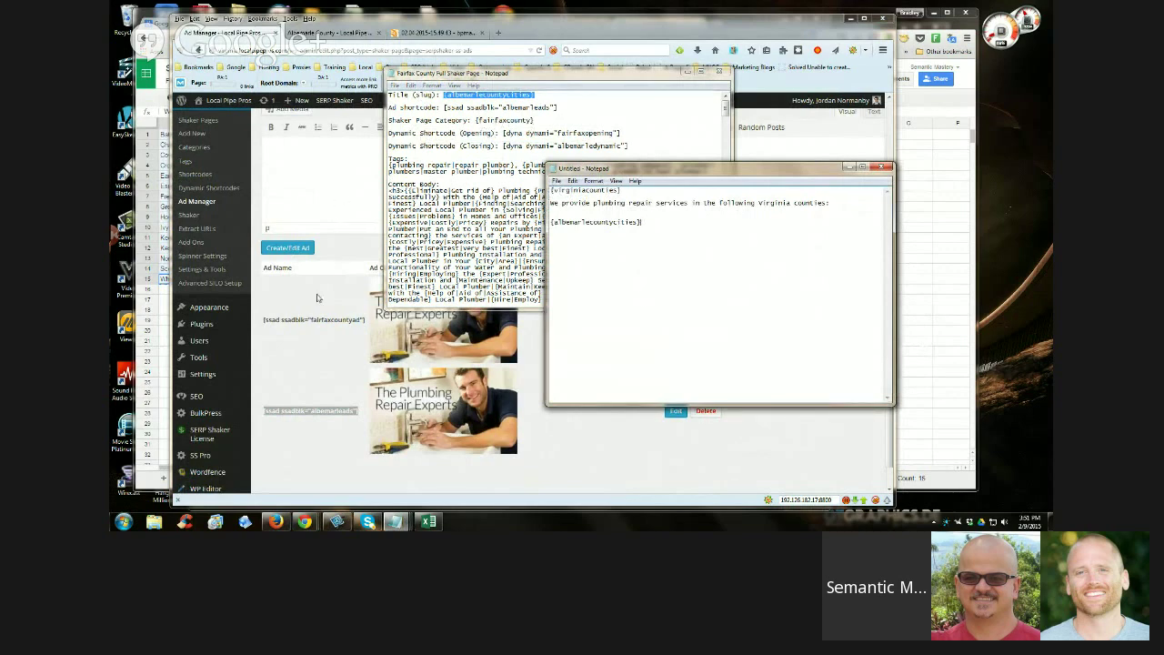
Switch to the SERP Shaker shortcodes in the browser and start a new shortcode named albemarlecounty
{"action": "left_click", "coordinate": [195, 175]}
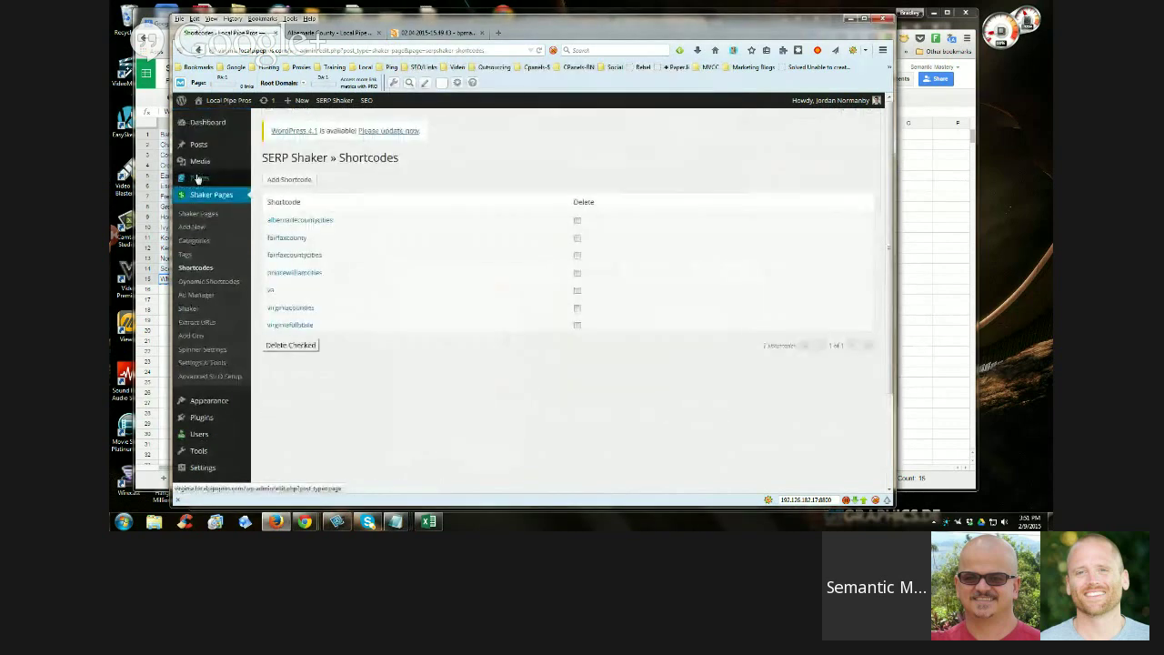
{"action": "left_click", "coordinate": [302, 182]}
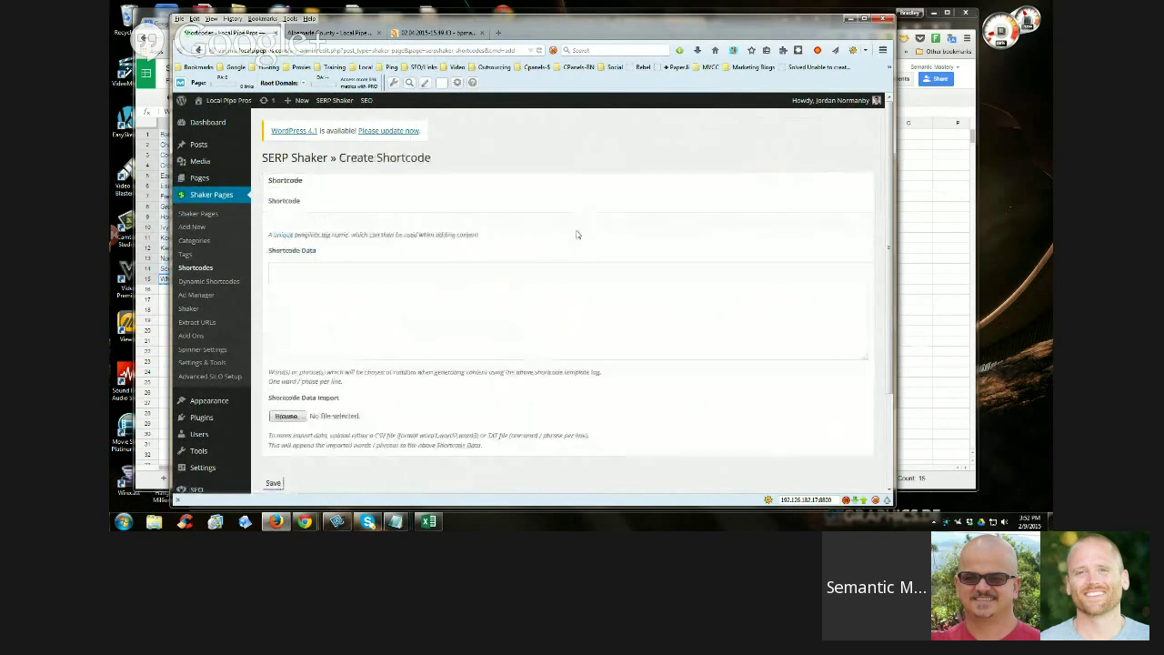
{"action": "left_click", "coordinate": [381, 222]}
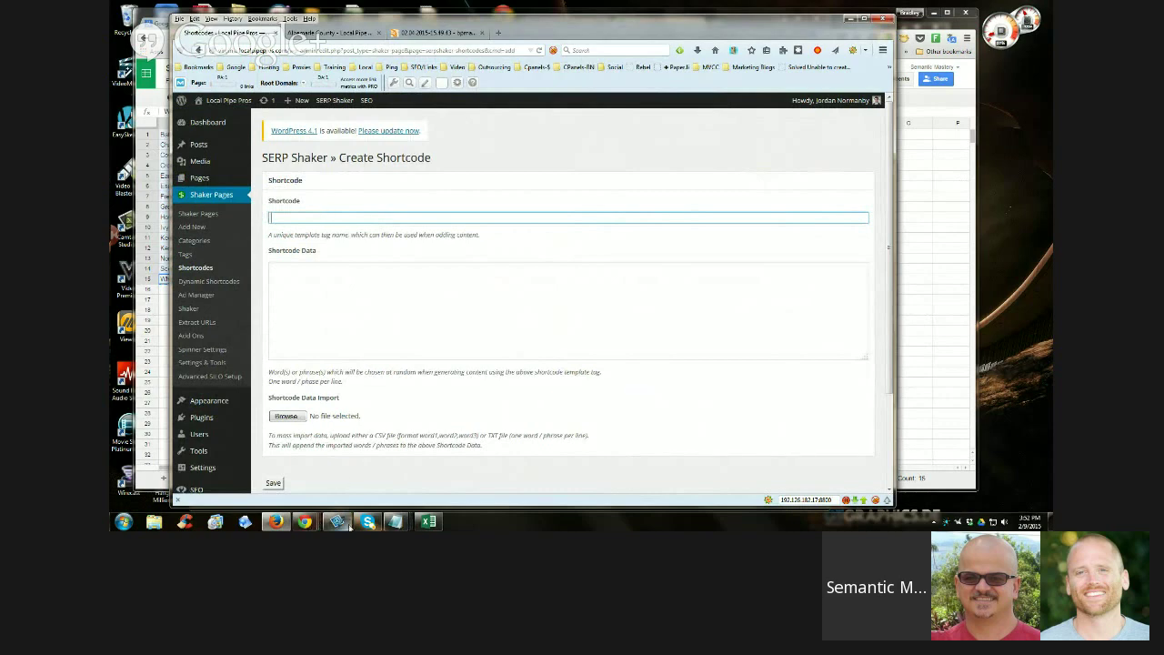
{"action": "mouse_move", "coordinate": [395, 521]}
{"action": "left_click", "coordinate": [373, 477]}
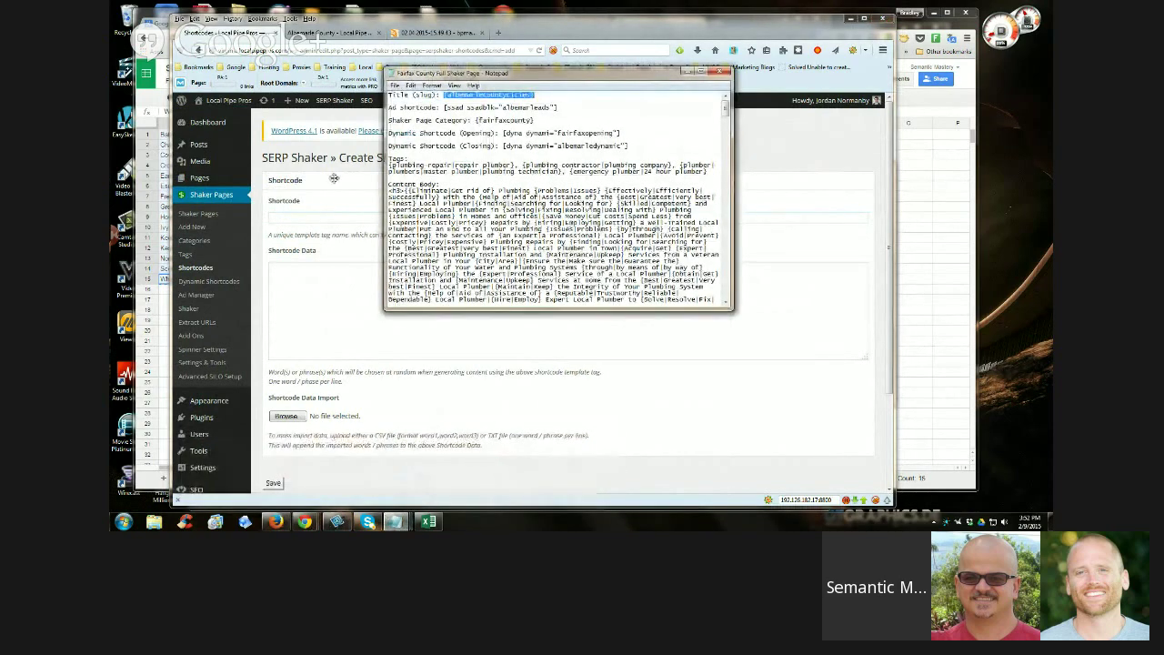
{"action": "left_click", "coordinate": [297, 207]}
{"action": "type", "text": "al"}
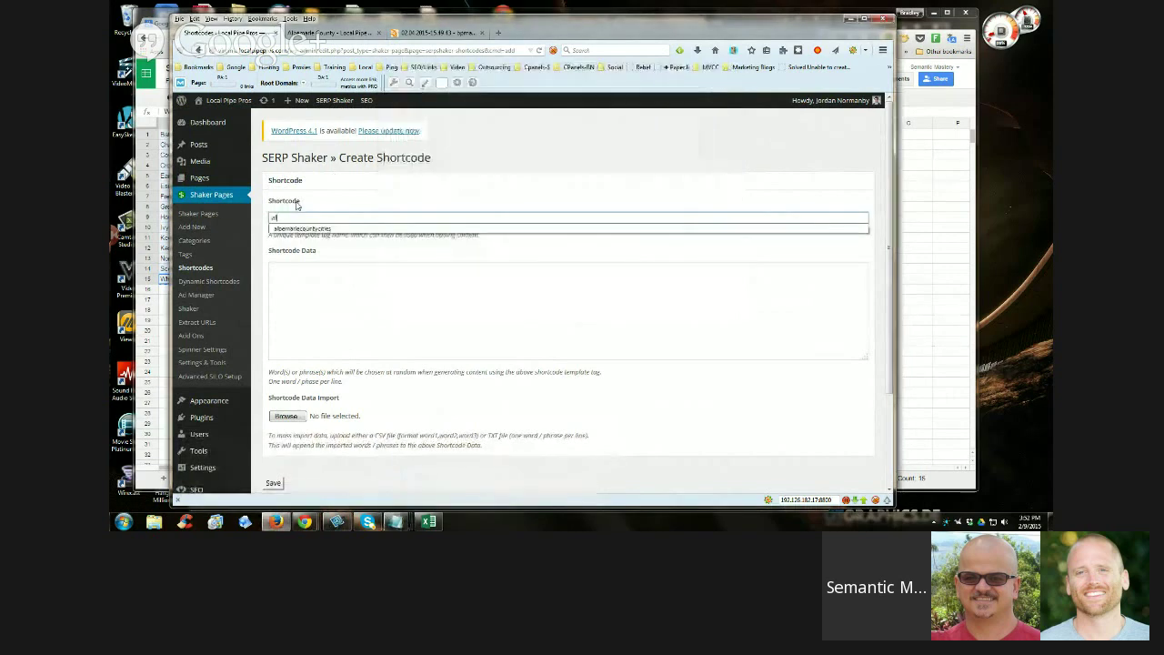
{"action": "type", "text": "bemarle"}
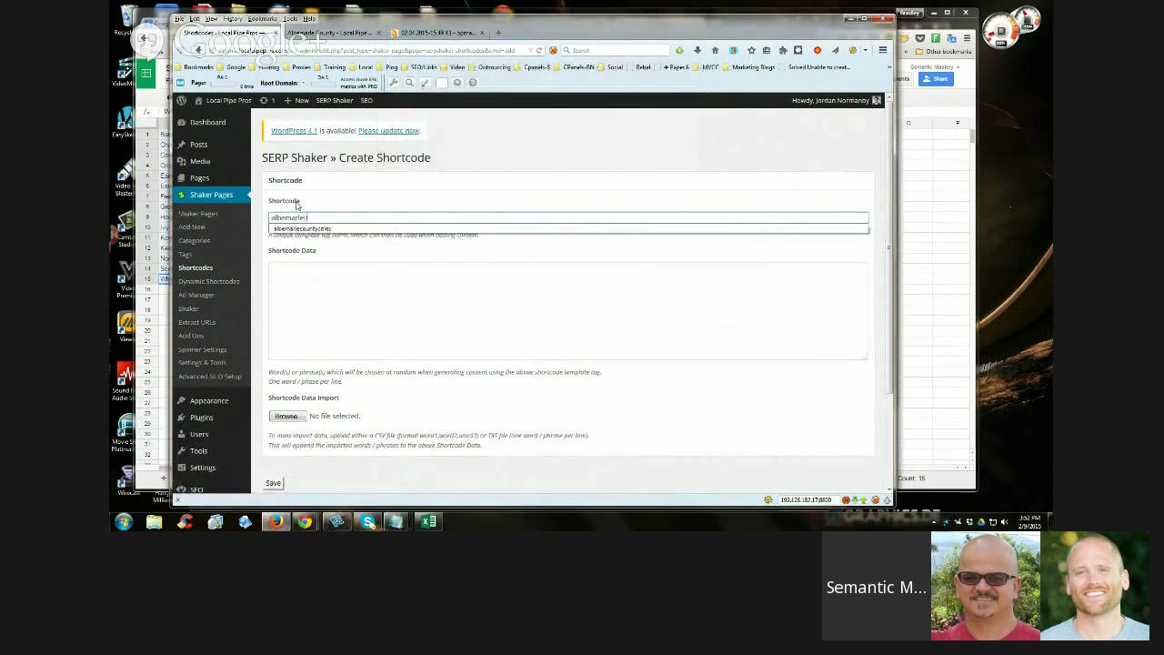
{"action": "type", "text": "county"}
Enter Albemarle County as the shortcode data and save the shortcode
{"action": "left_click", "coordinate": [359, 301]}
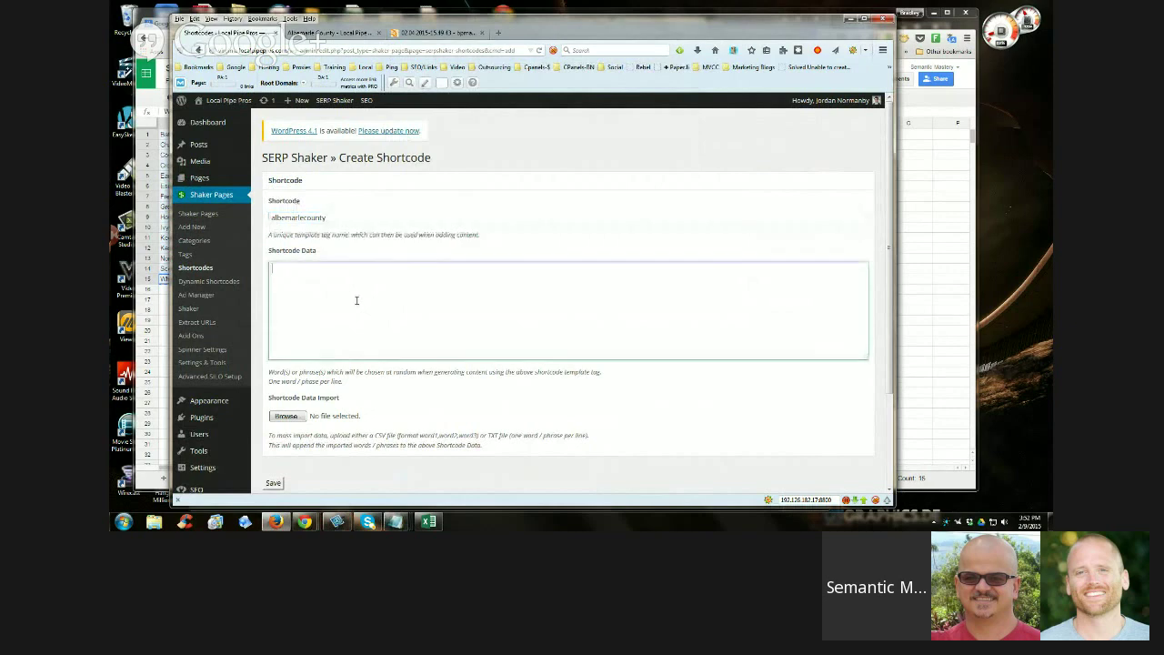
{"action": "type", "text": "Albema"}
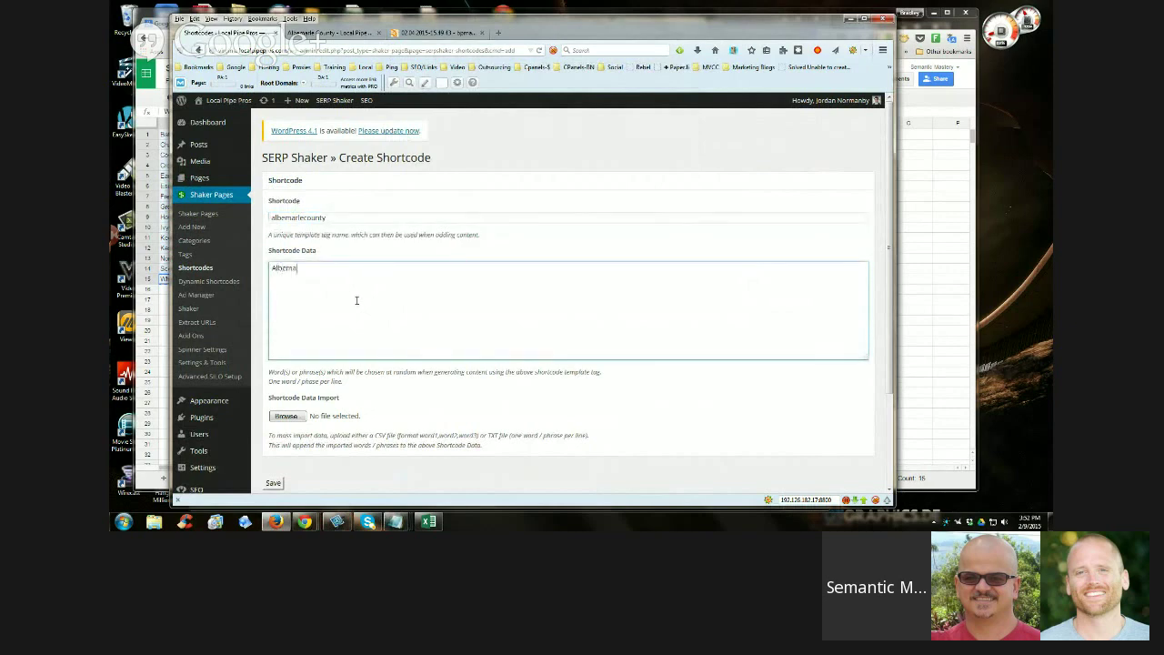
{"action": "type", "text": "rle County"}
{"action": "scroll", "coordinate": [362, 300], "scroll_direction": "down", "scroll_amount": 1}
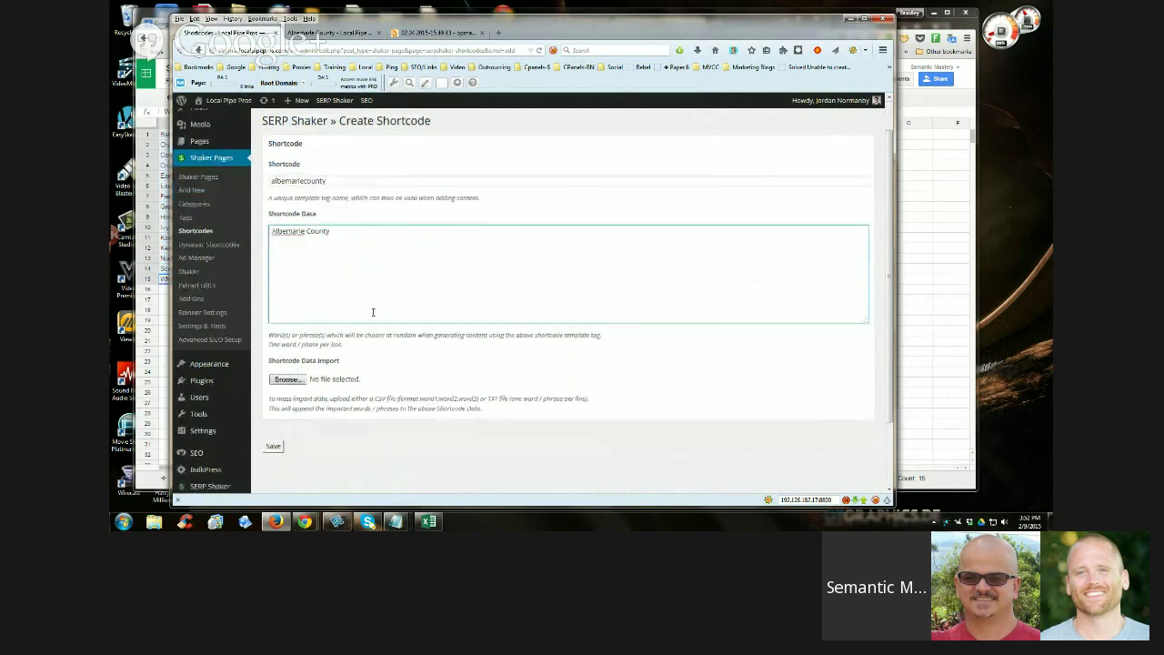
{"action": "left_click", "coordinate": [273, 445]}
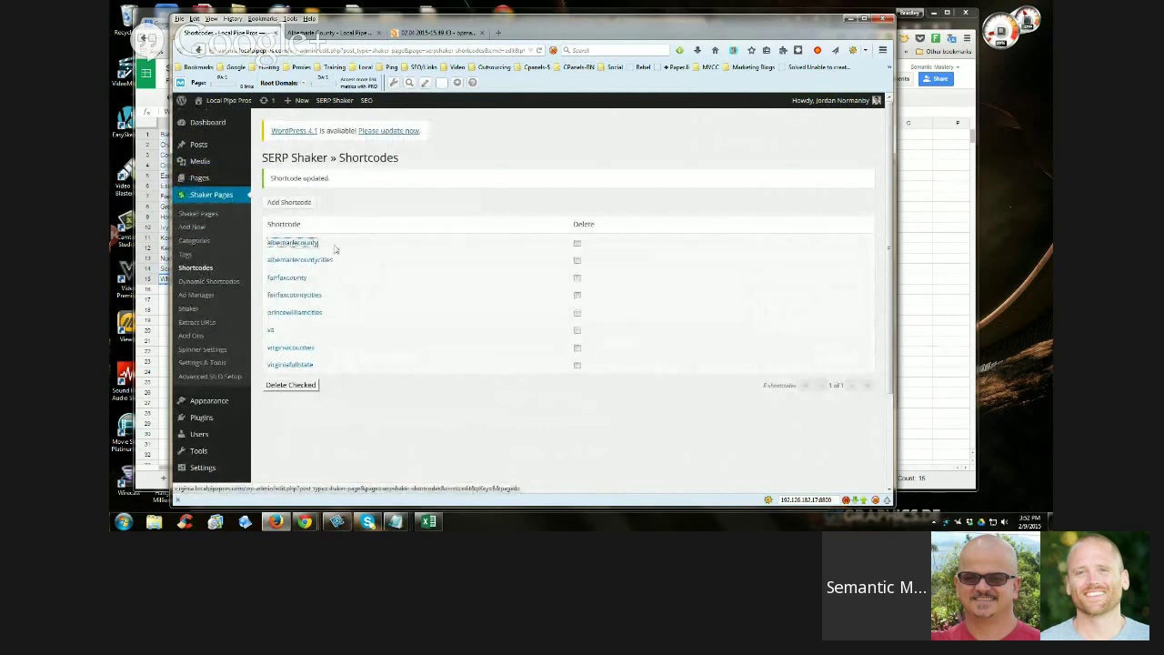
Copy the shortcode name albemarlecounty from the SERP Shaker shortcode list and bring up the Fairfax County page template in Notepad
{"action": "left_click_drag", "start_coordinate": [320, 244], "coordinate": [266, 243]}
{"action": "key", "text": "ctrl+c"}
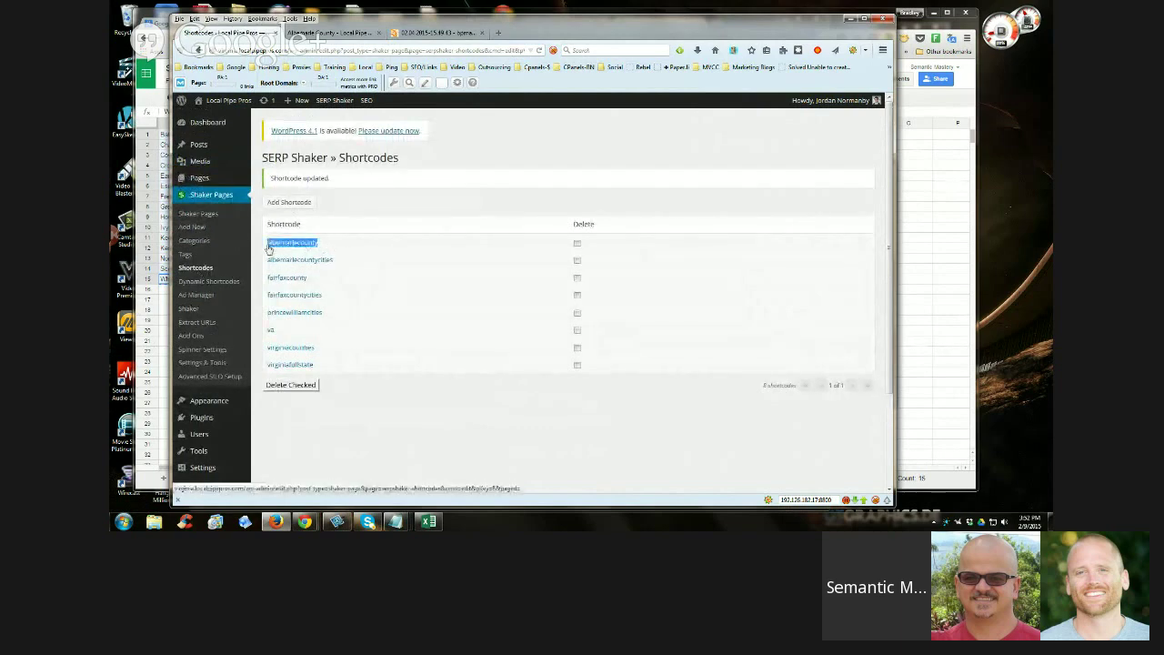
{"action": "right_click", "coordinate": [278, 246]}
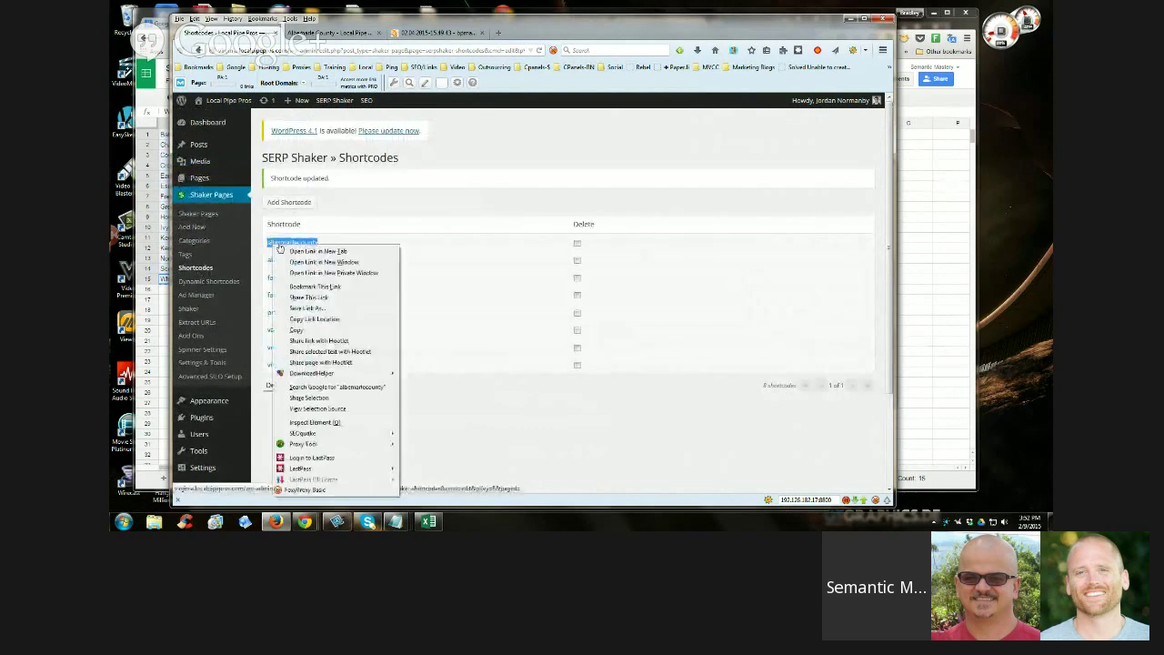
{"action": "left_click", "coordinate": [312, 331]}
{"action": "left_click", "coordinate": [397, 521]}
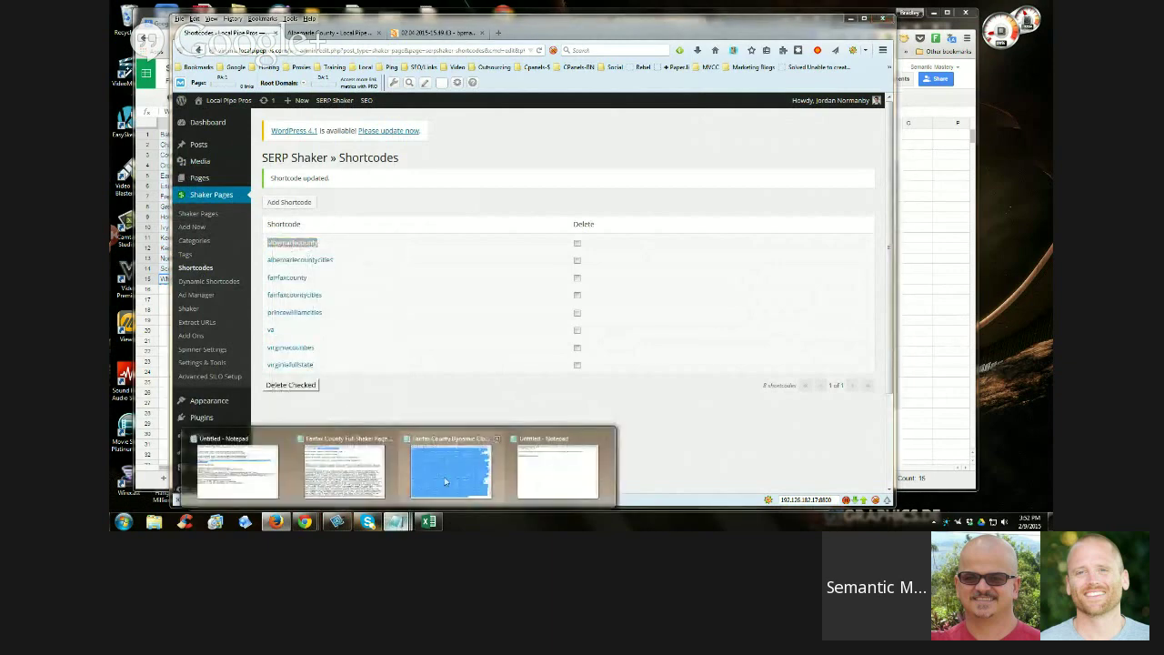
{"action": "left_click", "coordinate": [318, 472]}
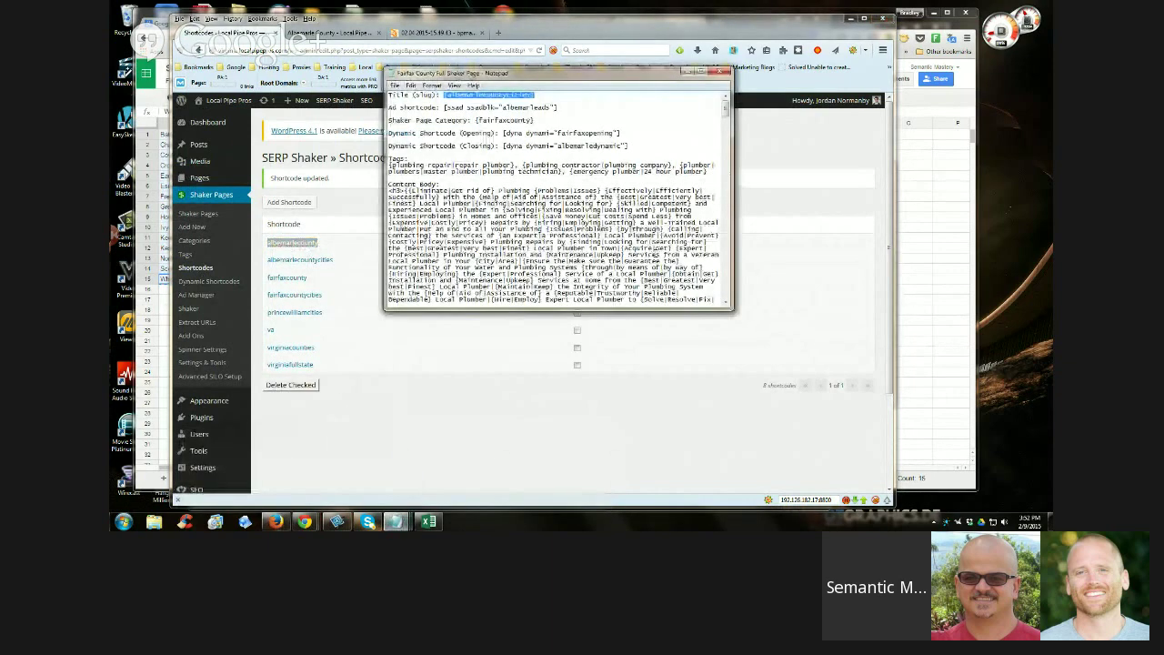
Open find-and-replace in the page template and set the replacement text to {albemarlecounty}
{"action": "left_click", "coordinate": [411, 85]}
{"action": "left_click", "coordinate": [429, 181]}
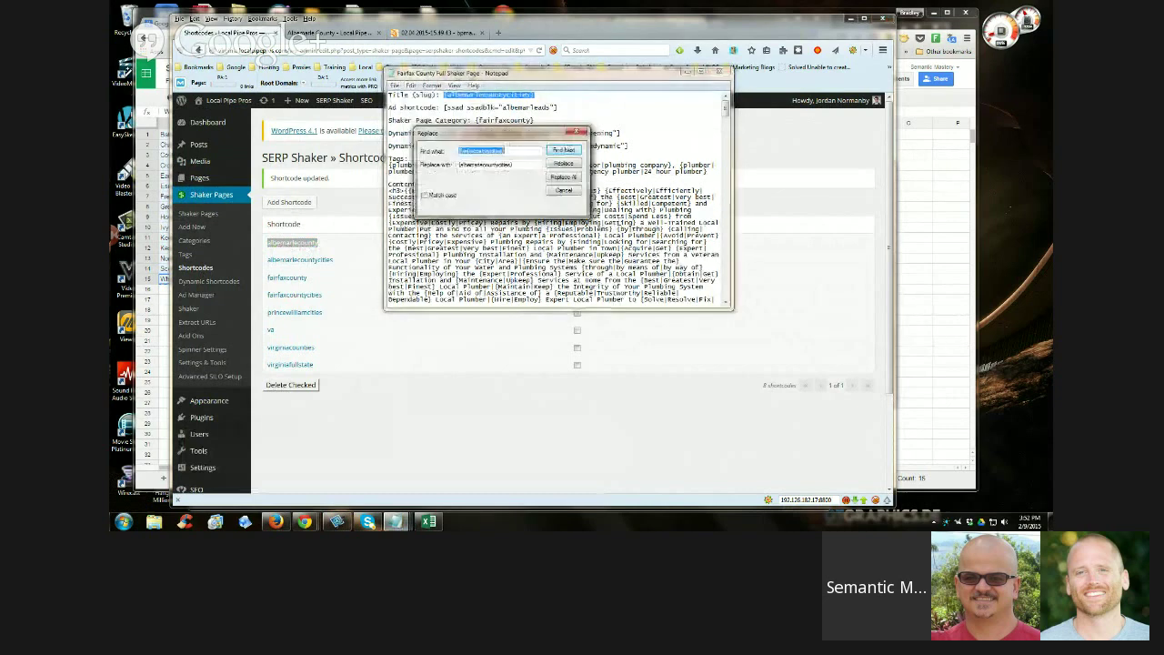
{"action": "key", "text": "Tab"}
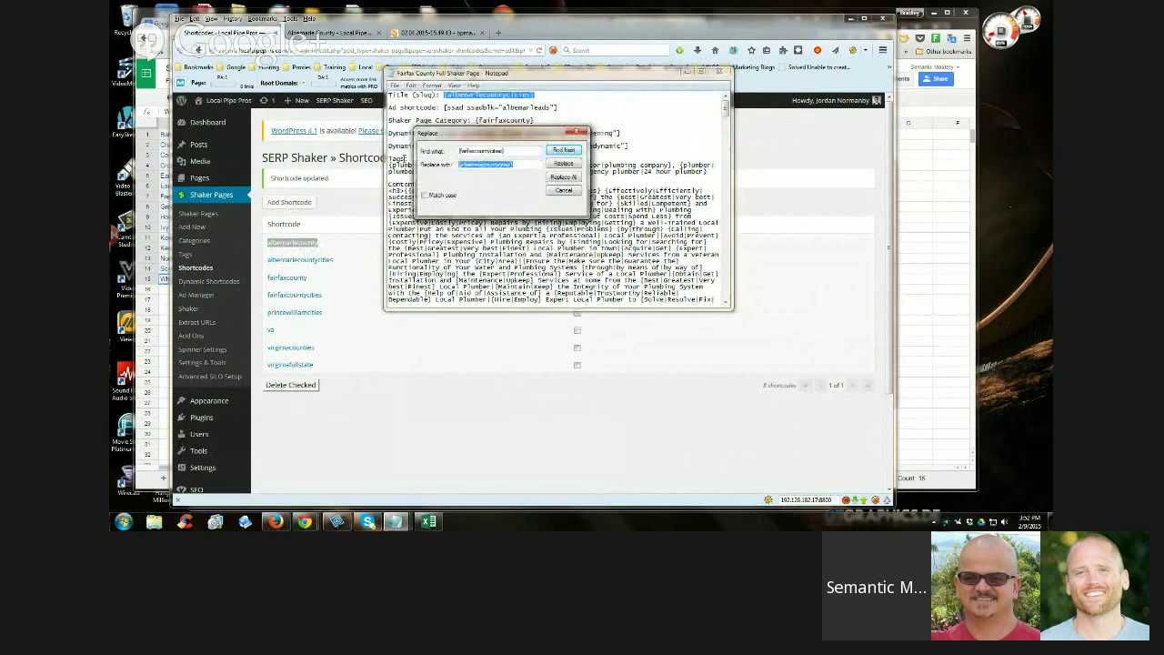
{"action": "key", "text": "ctrl+v"}
{"action": "left_click", "coordinate": [458, 165]}
{"action": "type", "text": "["}
{"action": "left_click", "coordinate": [564, 163]}
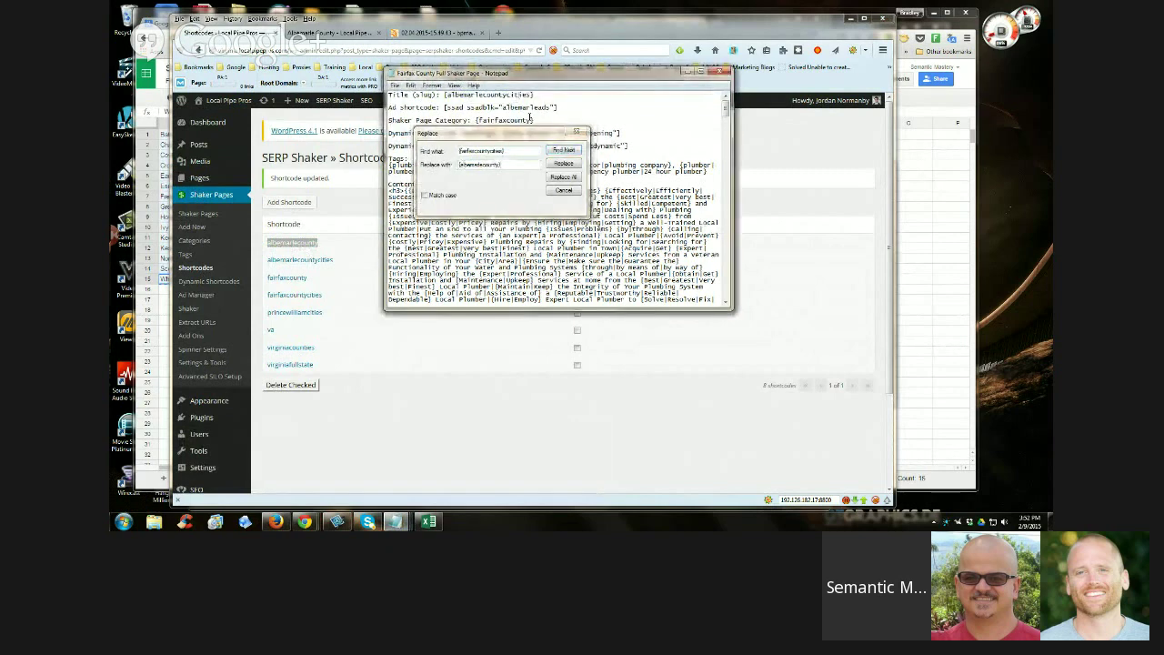
Copy {fairfaxcounty} from the Shaker Page Category line as the search text and replace every occurrence in the template
{"action": "right_click", "coordinate": [478, 119]}
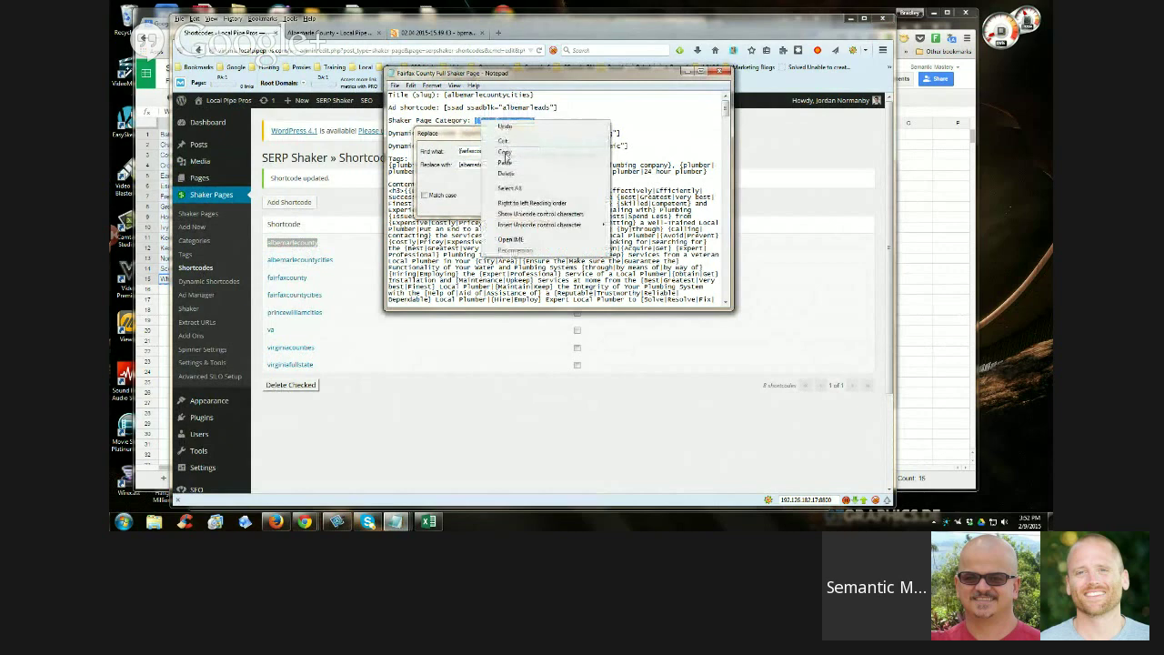
{"action": "left_click", "coordinate": [509, 157]}
{"action": "double_click", "coordinate": [458, 152]}
{"action": "key", "text": "ctrl+v"}
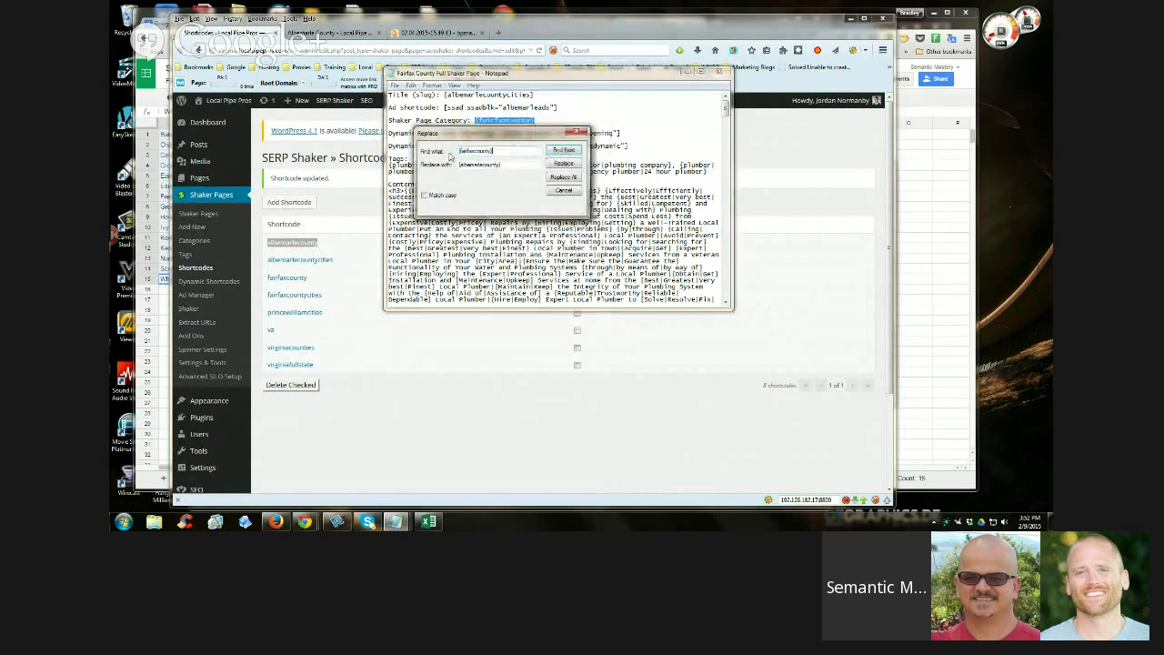
{"action": "left_click", "coordinate": [563, 163]}
{"action": "left_click", "coordinate": [564, 190]}
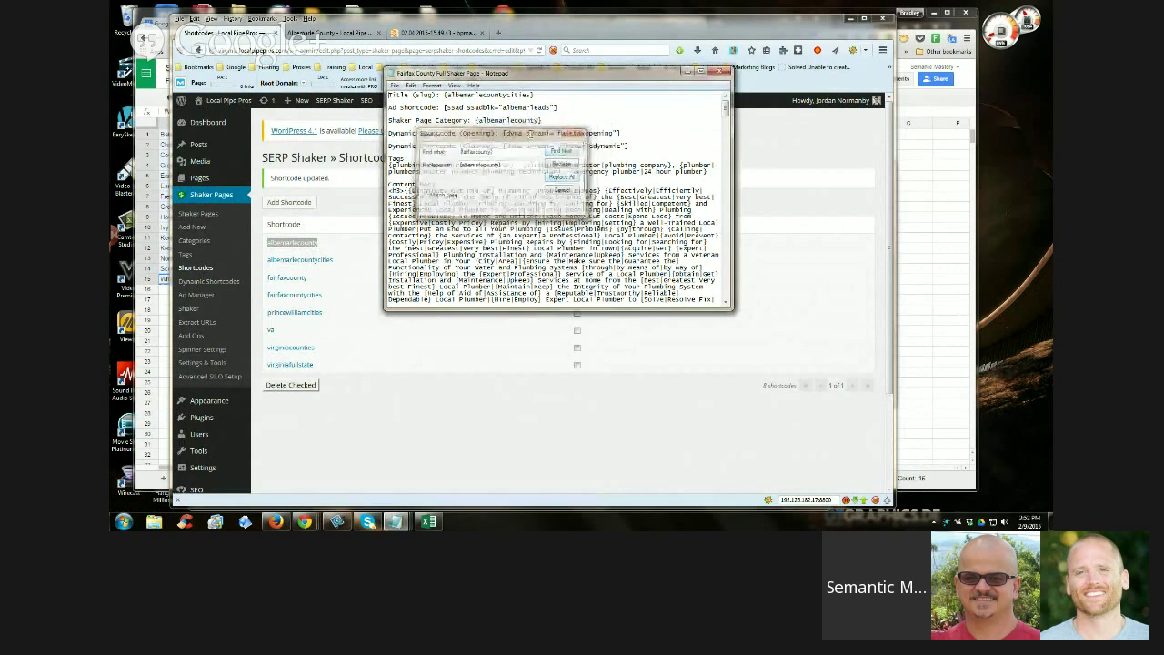
Check through the template text, move its window clear of the browser page, and start a new Shaker page in SERP Shaker
{"action": "scroll", "coordinate": [559, 197], "scroll_direction": "down", "scroll_amount": 1}
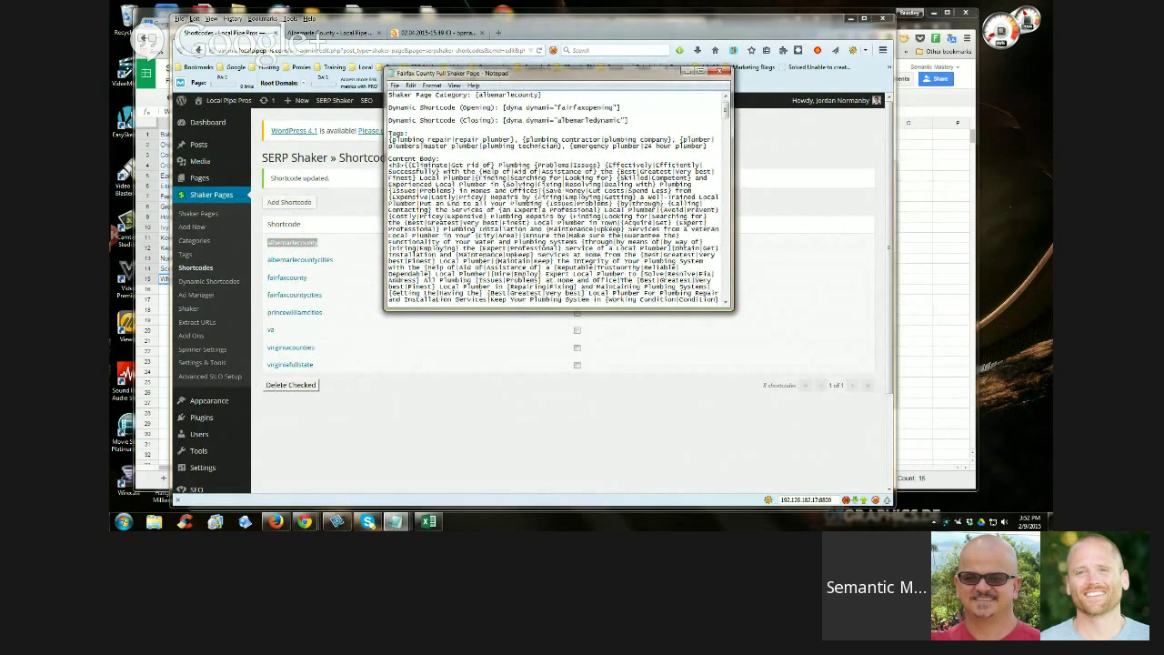
{"action": "scroll", "coordinate": [614, 94], "scroll_direction": "down", "scroll_amount": 15}
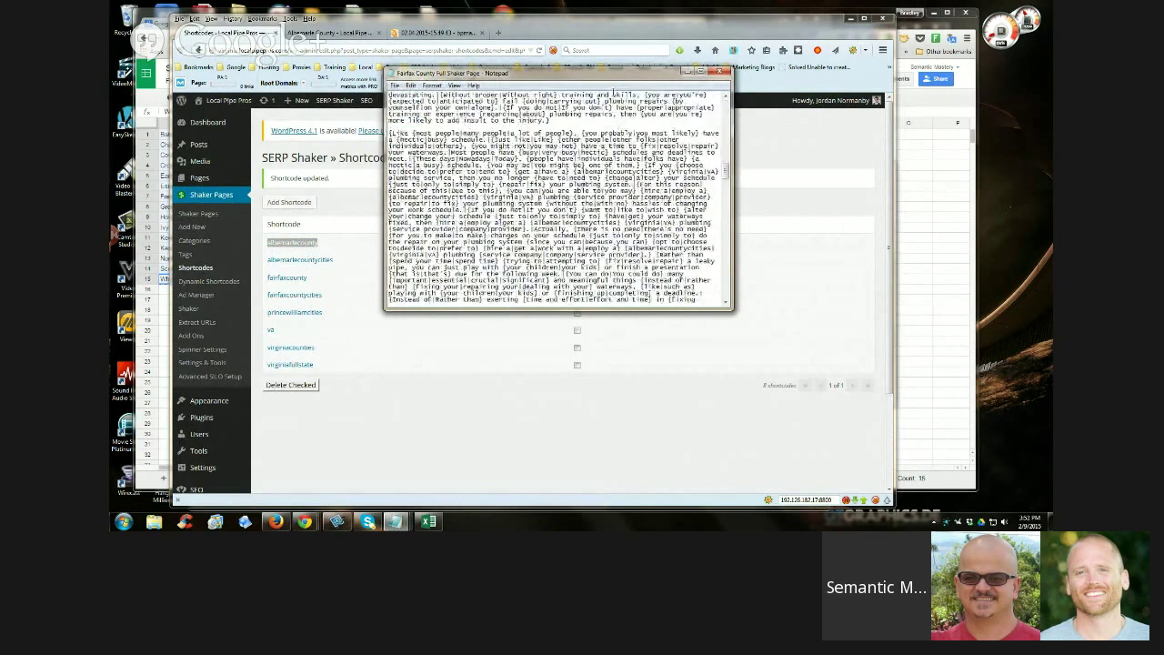
{"action": "scroll", "coordinate": [614, 93], "scroll_direction": "down", "scroll_amount": 15}
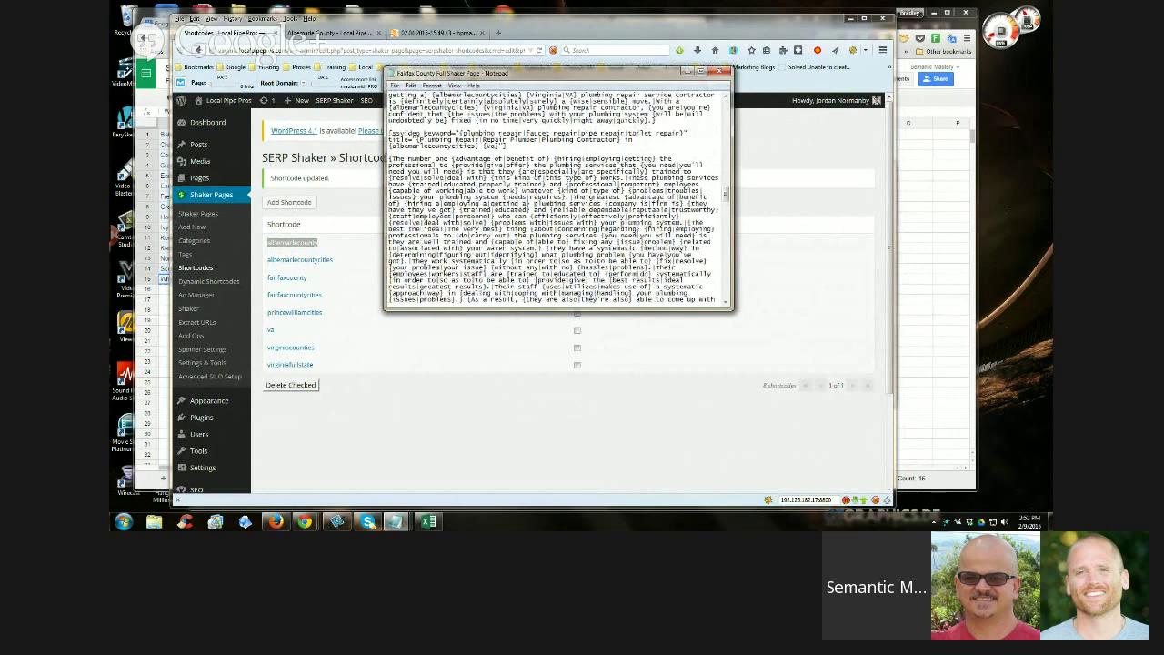
{"action": "left_click_drag", "start_coordinate": [546, 73], "coordinate": [845, 106]}
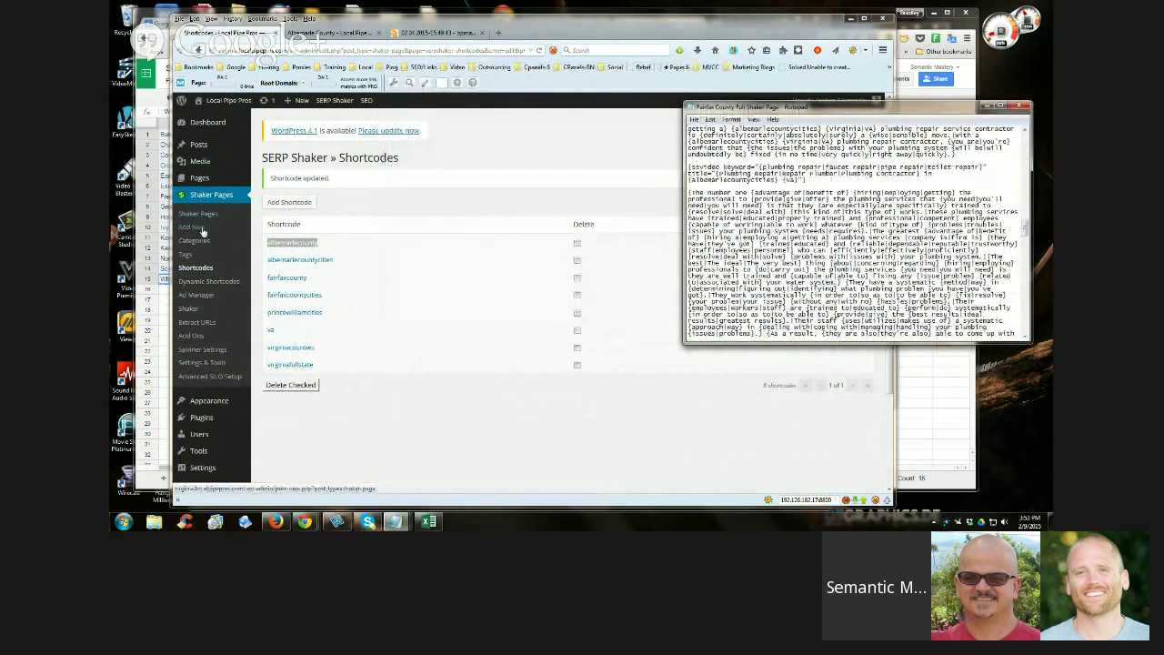
{"action": "left_click", "coordinate": [195, 228]}
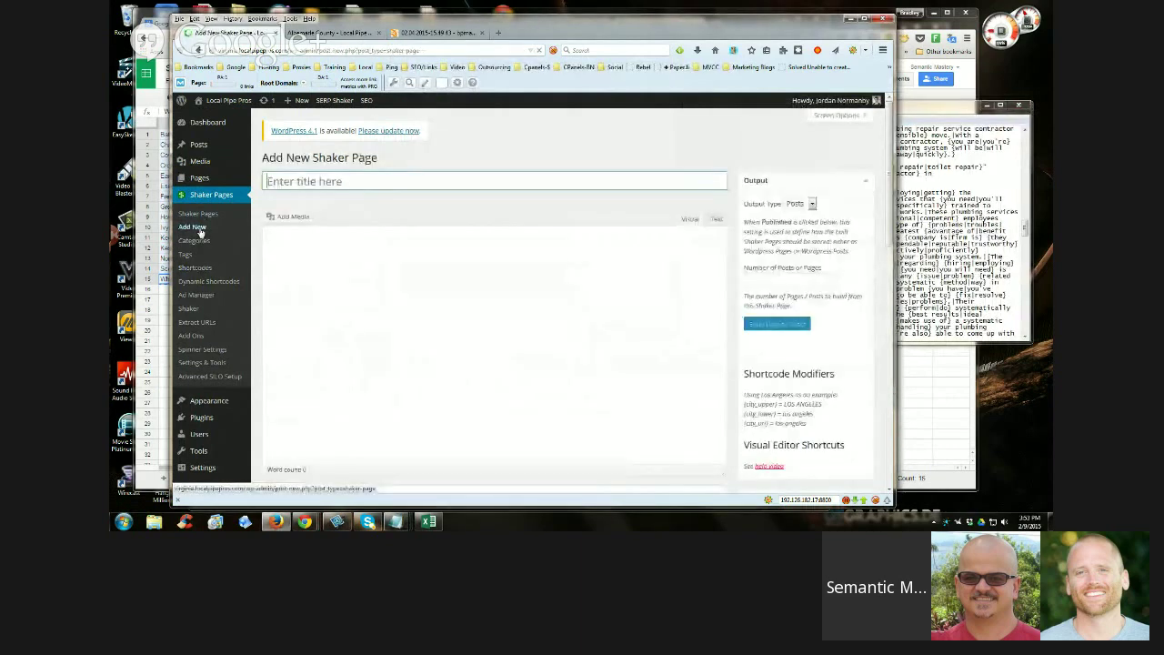
Copy {albemarlecountycities} from the template's title line and enter it as the new Shaker page's title
{"action": "left_click", "coordinate": [315, 180]}
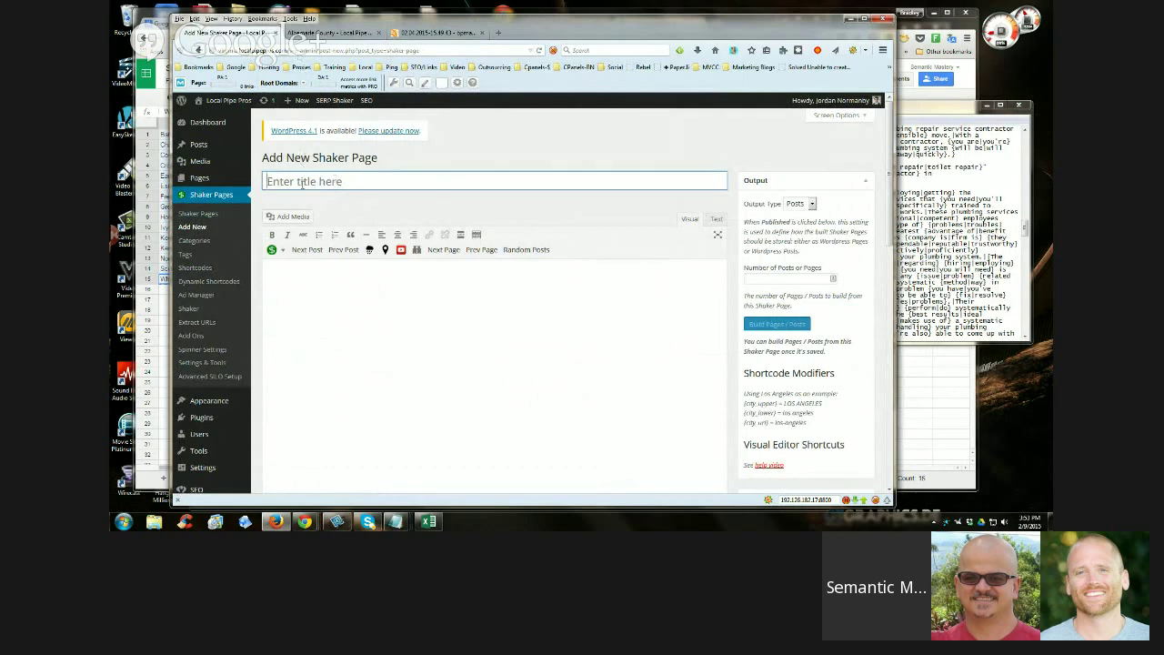
{"action": "left_click", "coordinate": [905, 200]}
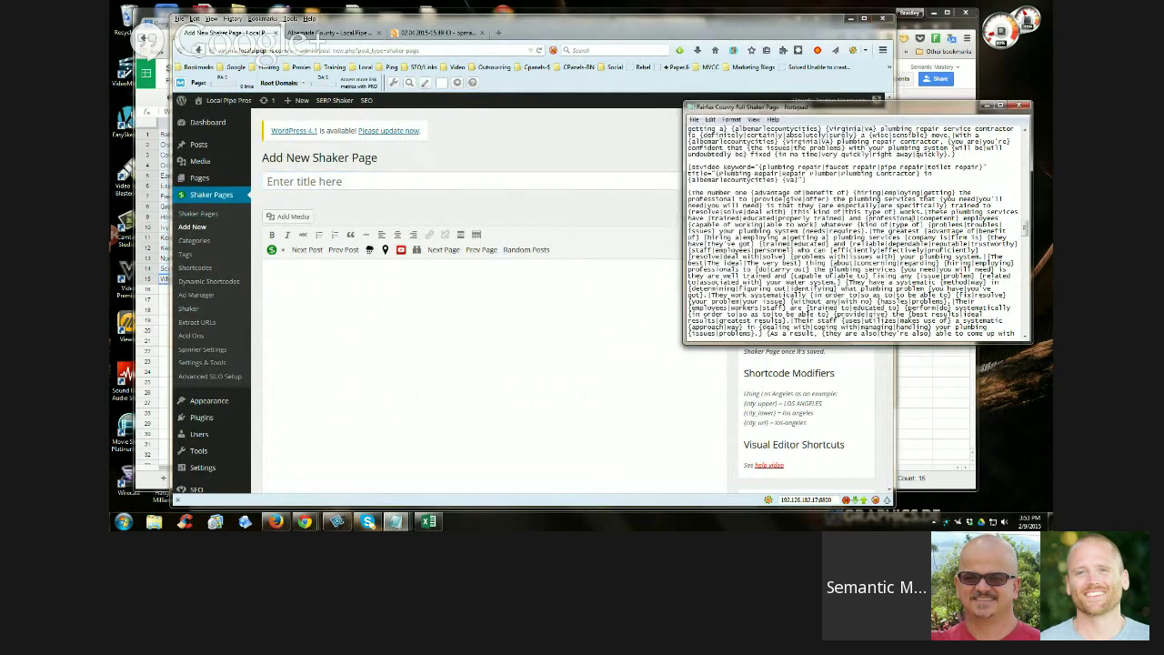
{"action": "scroll", "coordinate": [907, 199], "scroll_direction": "up", "scroll_amount": 10}
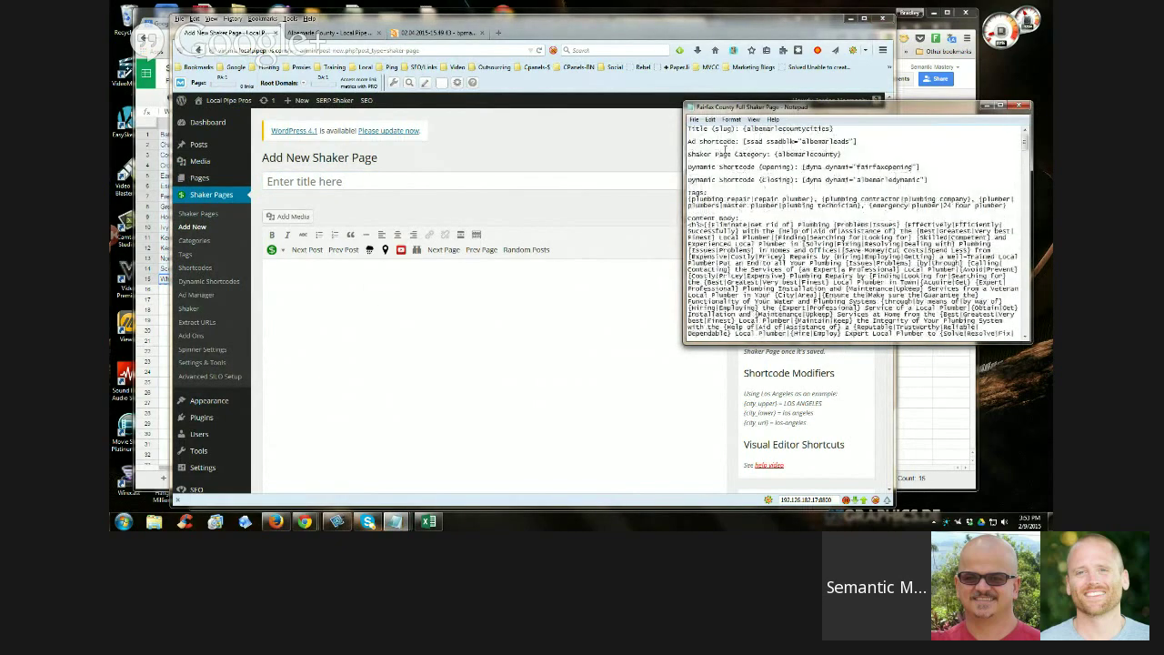
{"action": "left_click_drag", "start_coordinate": [742, 128], "coordinate": [833, 129]}
{"action": "right_click", "coordinate": [835, 128]}
{"action": "left_click", "coordinate": [873, 169]}
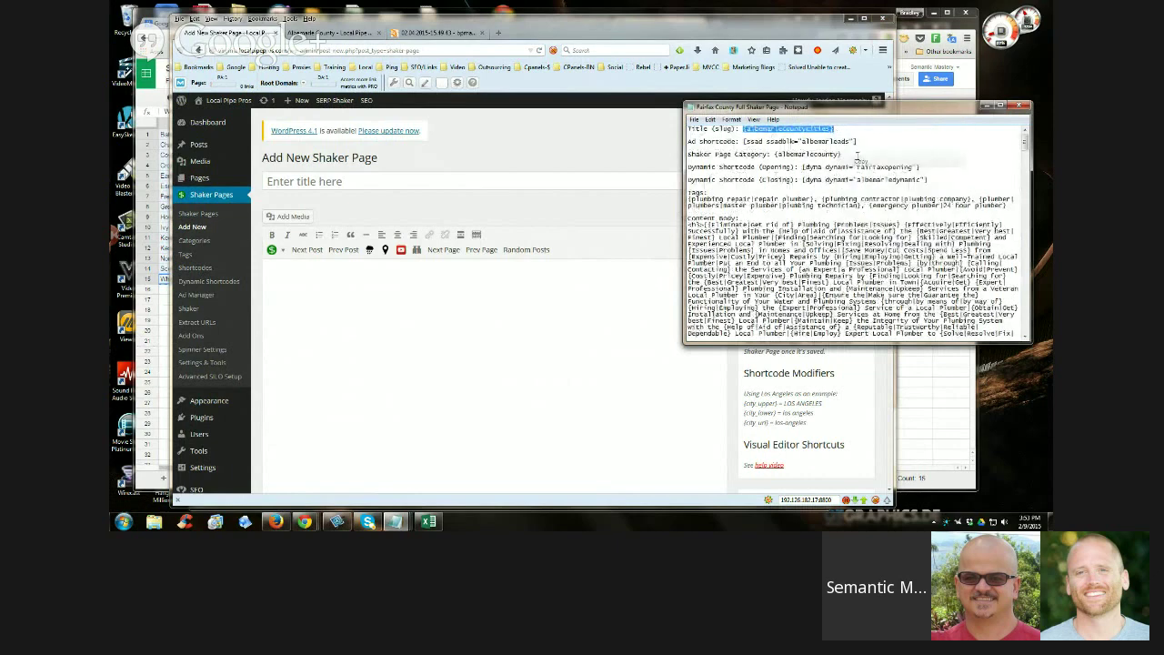
{"action": "left_click", "coordinate": [346, 184]}
{"action": "key", "text": "ctrl+v"}
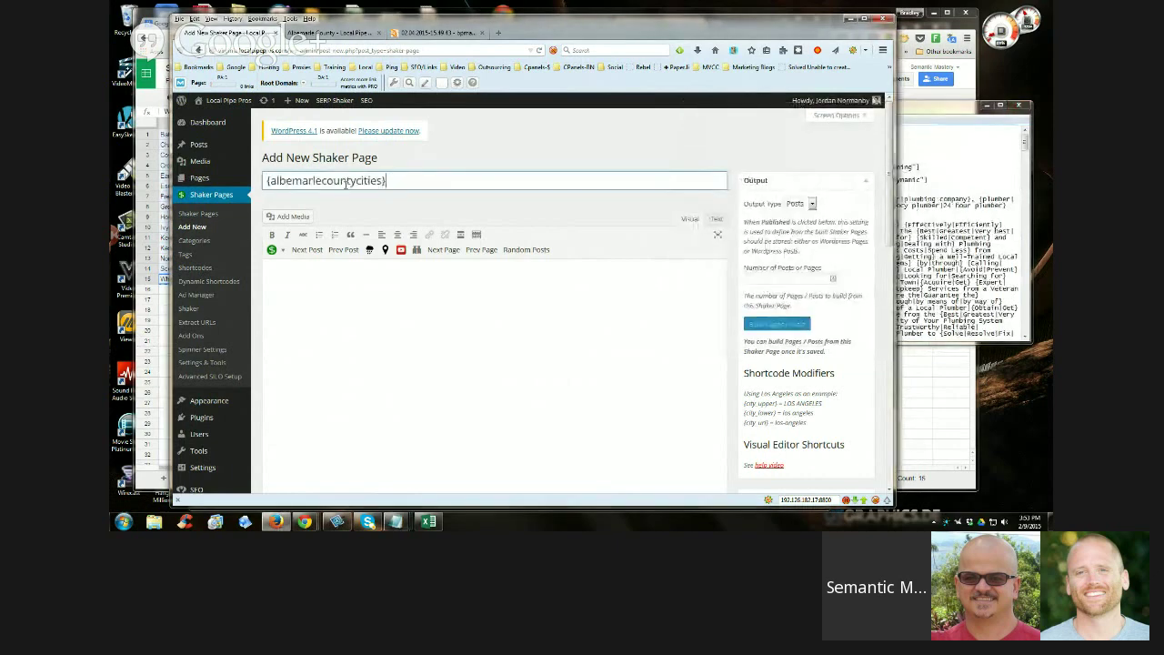
Switch the new Shaker page's content editor to Text mode
{"action": "left_click", "coordinate": [400, 290]}
{"action": "scroll", "coordinate": [326, 288], "scroll_direction": "down", "scroll_amount": 1}
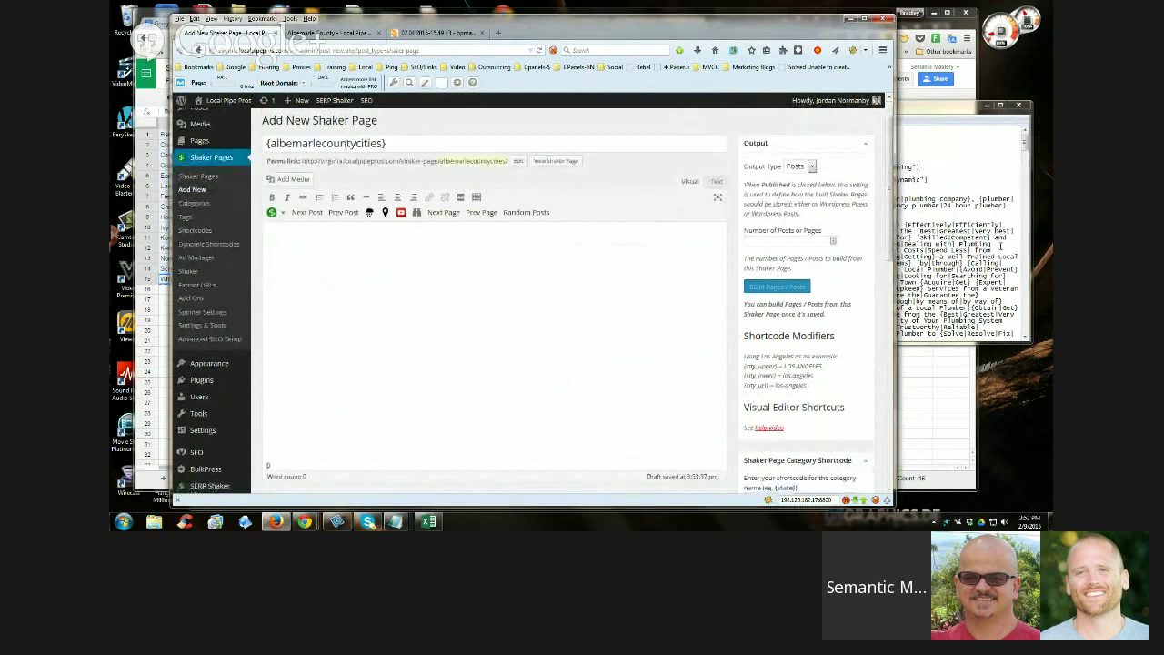
{"action": "left_click", "coordinate": [967, 220]}
{"action": "scroll", "coordinate": [842, 193], "scroll_direction": "down", "scroll_amount": 1}
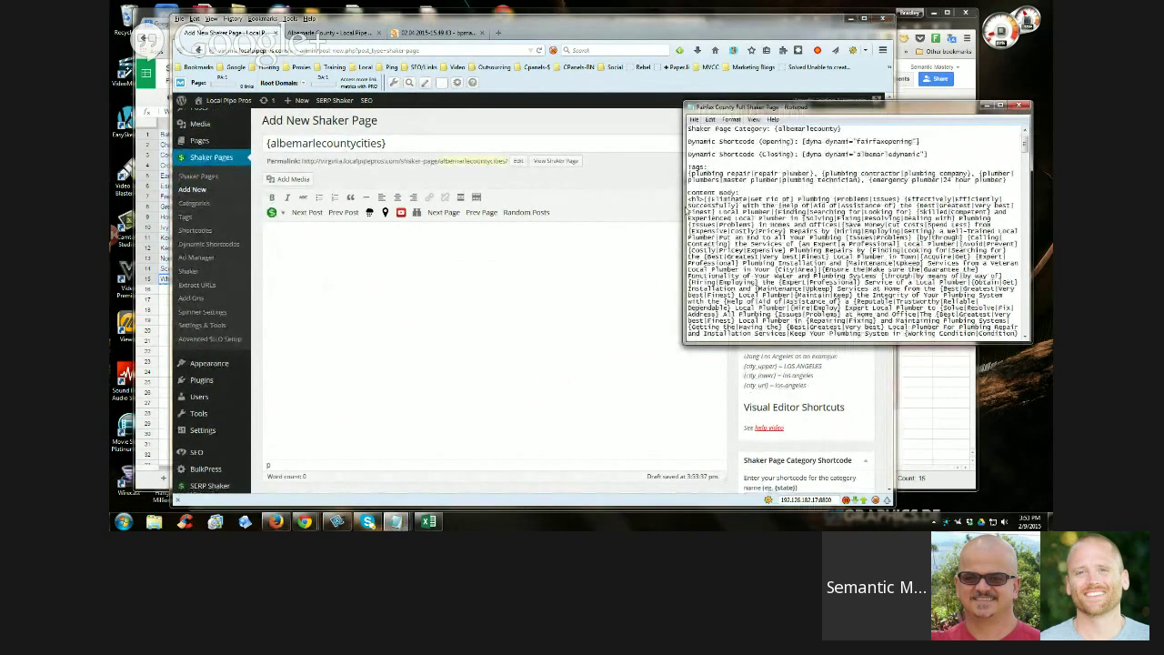
{"action": "left_click_drag", "start_coordinate": [687, 197], "coordinate": [1004, 199]}
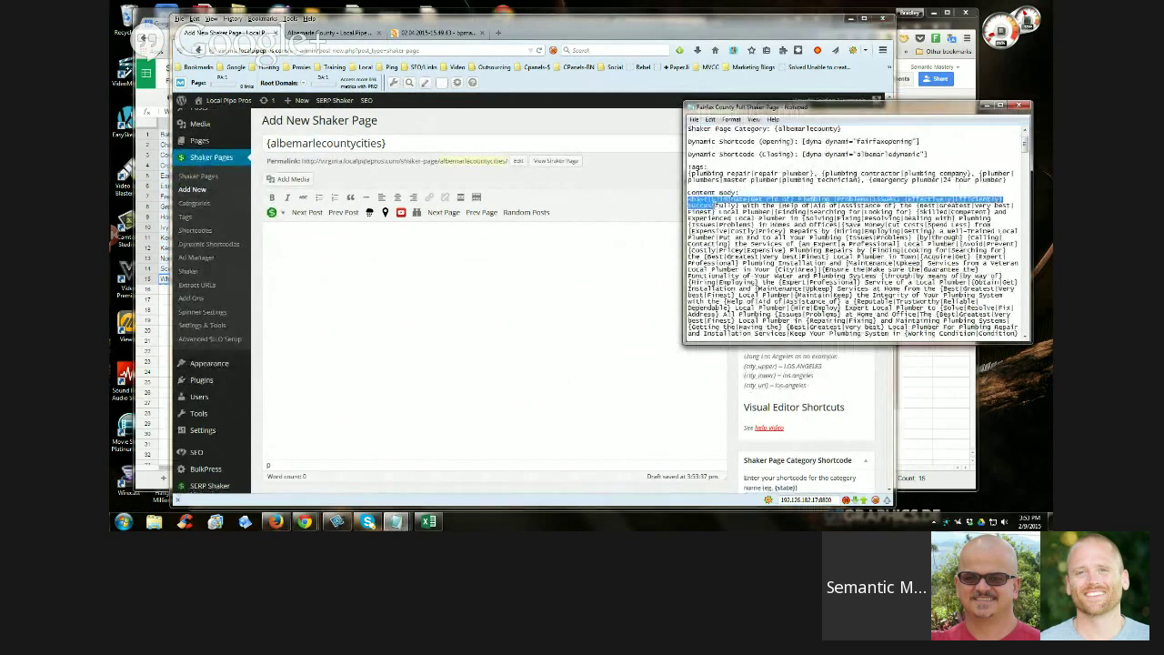
{"action": "left_click", "coordinate": [282, 243]}
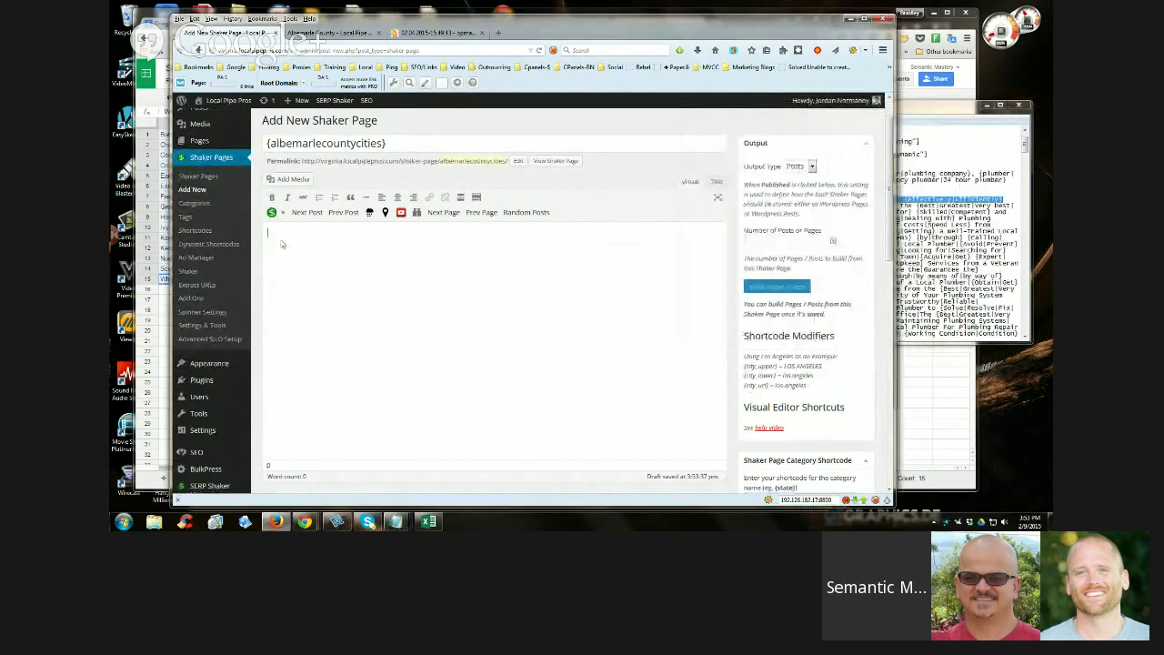
{"action": "left_click", "coordinate": [717, 183]}
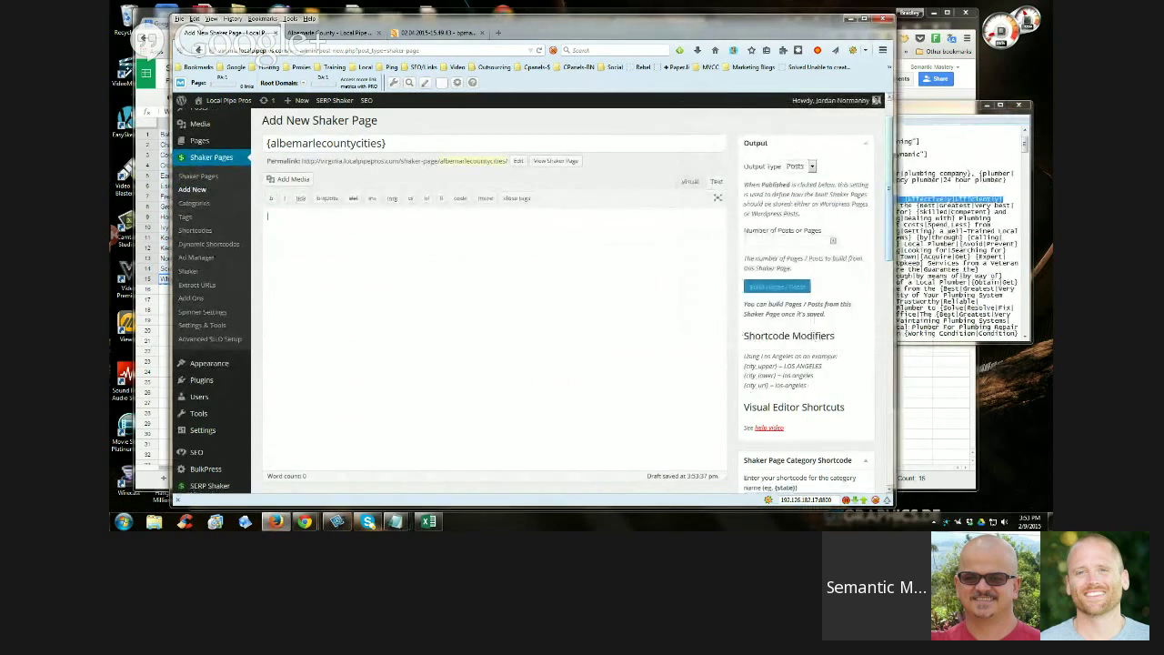
{"action": "key", "text": "alt+Tab"}
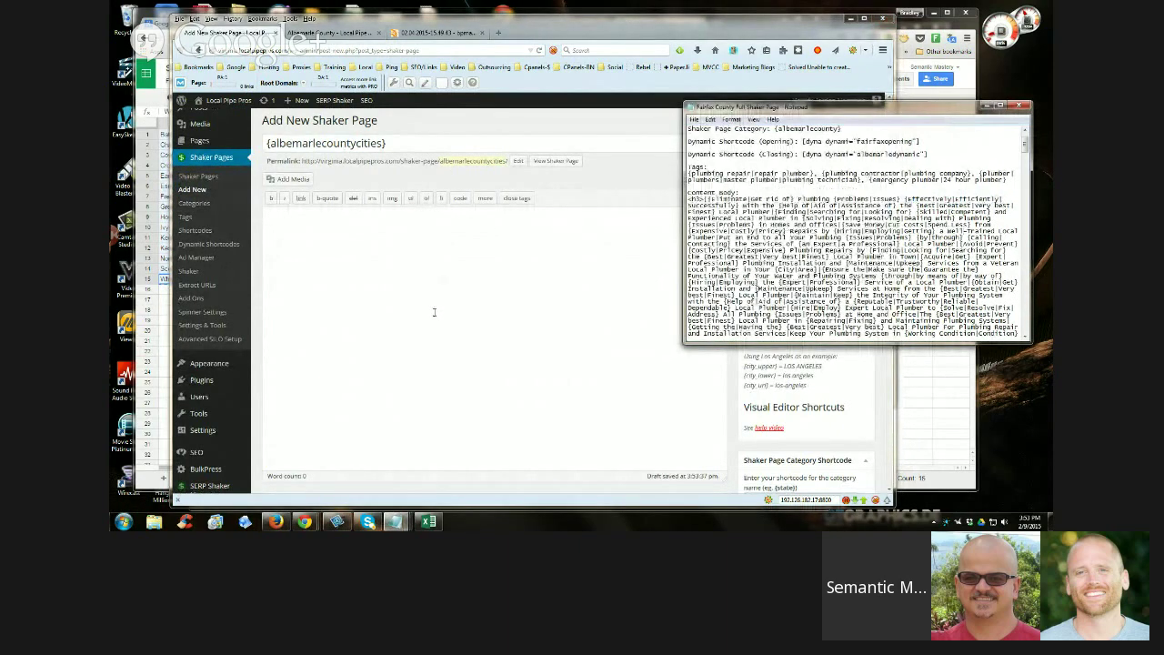
{"action": "left_click", "coordinate": [434, 312]}
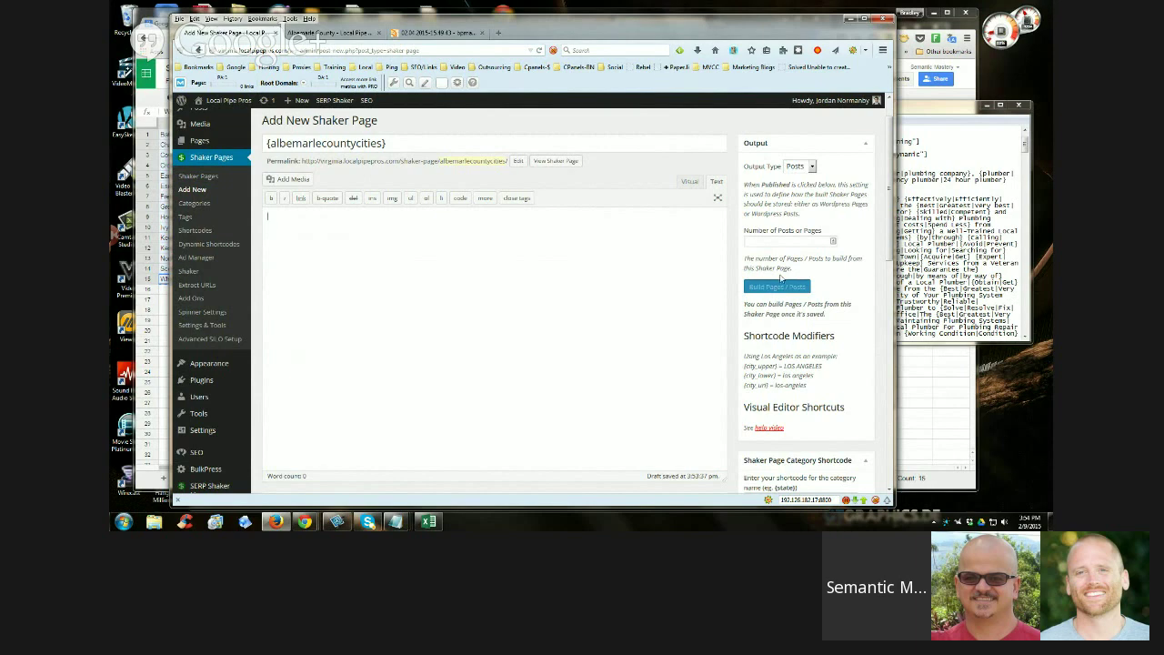
Review the ad, city and video shortcodes in the template's content body, and return to the new page's Visual editor
{"action": "left_click", "coordinate": [936, 273]}
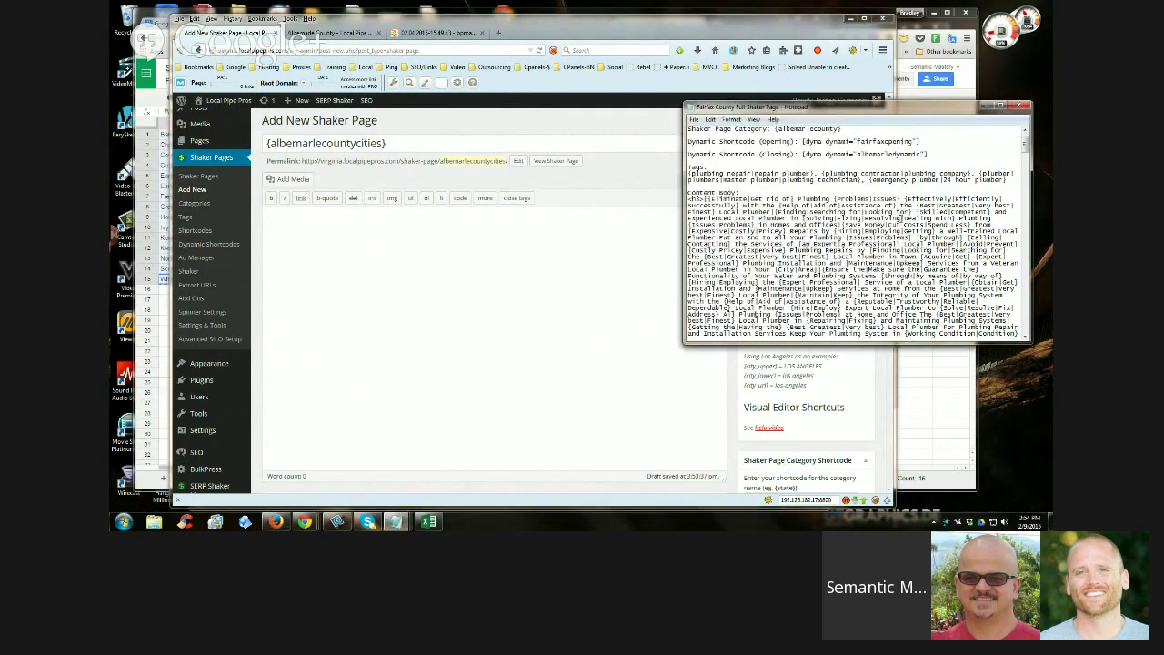
{"action": "scroll", "coordinate": [864, 254], "scroll_direction": "down", "scroll_amount": 1}
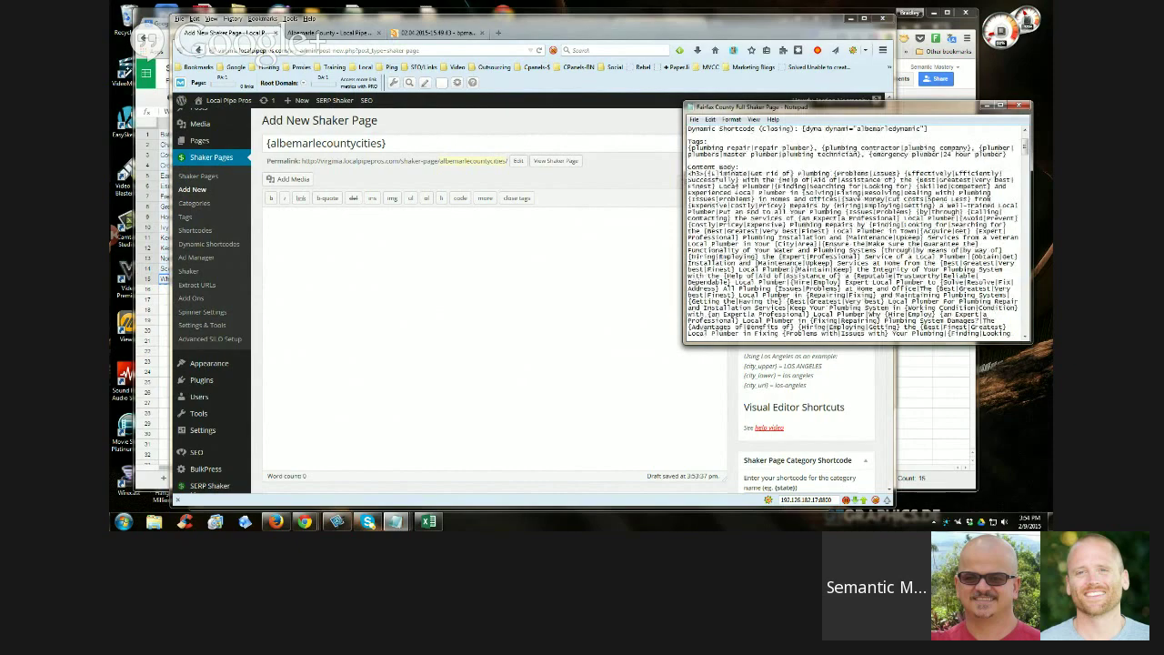
{"action": "scroll", "coordinate": [695, 182], "scroll_direction": "down", "scroll_amount": 12}
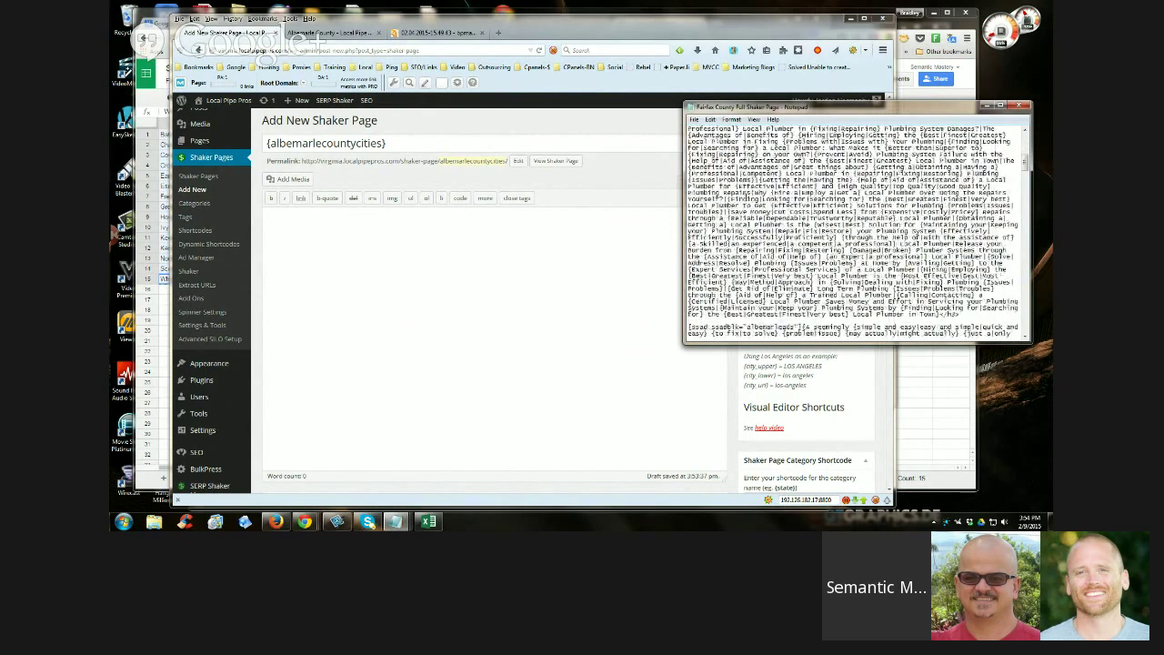
{"action": "scroll", "coordinate": [804, 219], "scroll_direction": "down", "scroll_amount": 3}
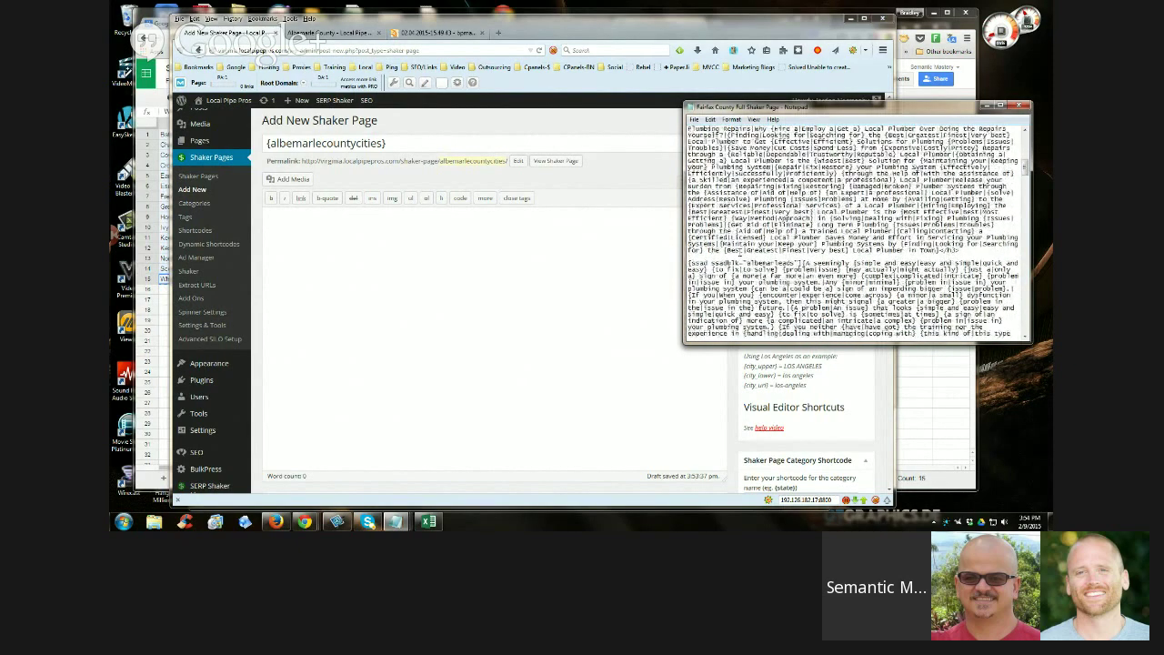
{"action": "scroll", "coordinate": [857, 231], "scroll_direction": "down", "scroll_amount": 5}
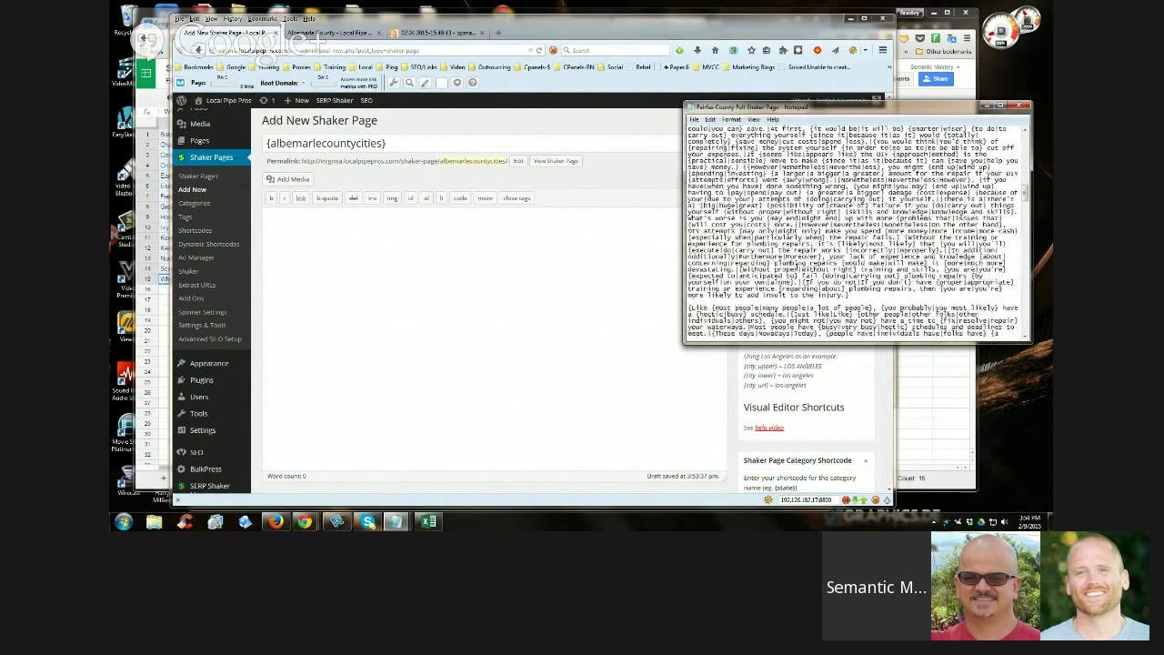
{"action": "scroll", "coordinate": [746, 245], "scroll_direction": "up", "scroll_amount": 3}
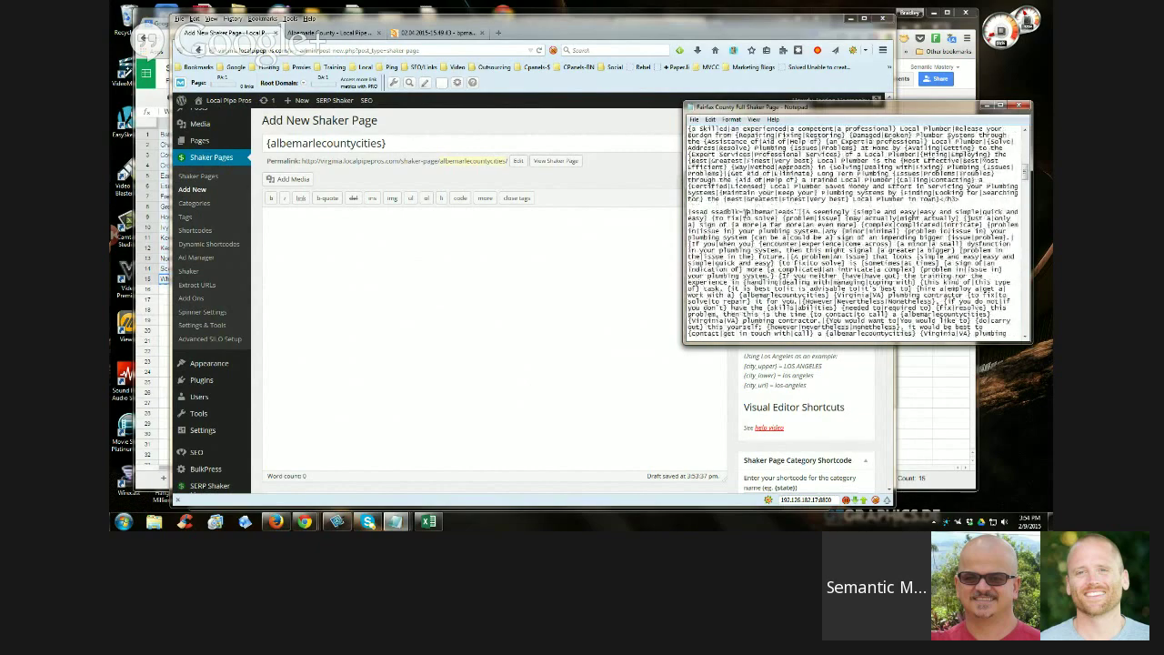
{"action": "left_click_drag", "start_coordinate": [744, 212], "coordinate": [802, 212]}
{"action": "left_click", "coordinate": [795, 229]}
{"action": "scroll", "coordinate": [795, 229], "scroll_direction": "down", "scroll_amount": 15}
{"action": "scroll", "coordinate": [795, 229], "scroll_direction": "down", "scroll_amount": 20}
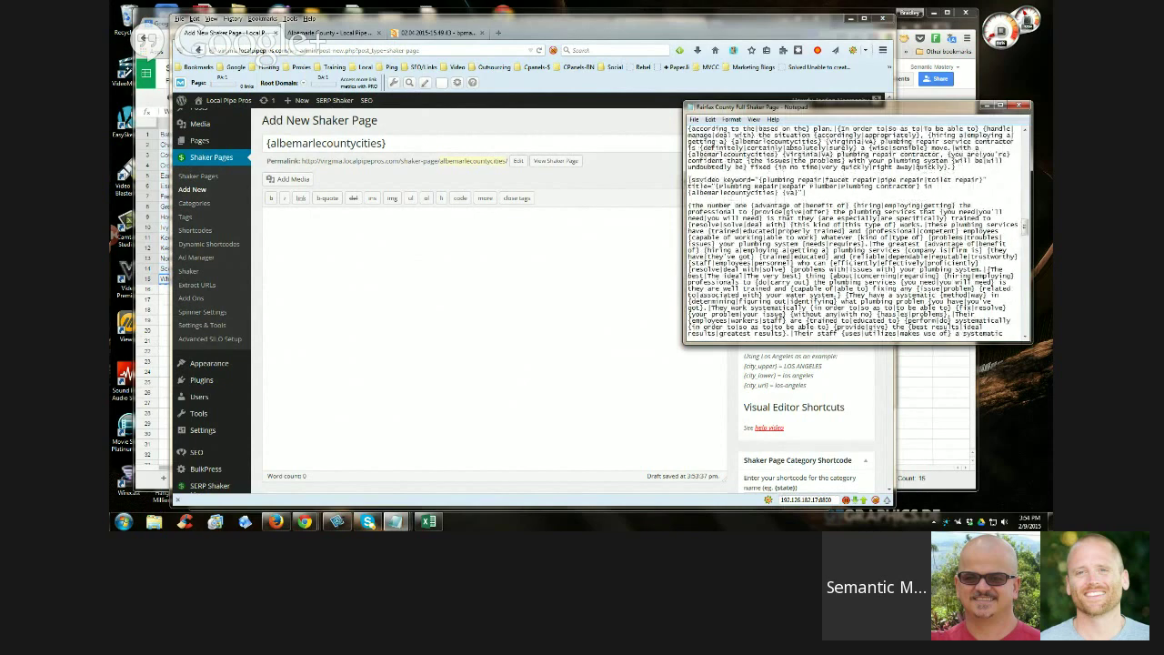
{"action": "left_click", "coordinate": [593, 239]}
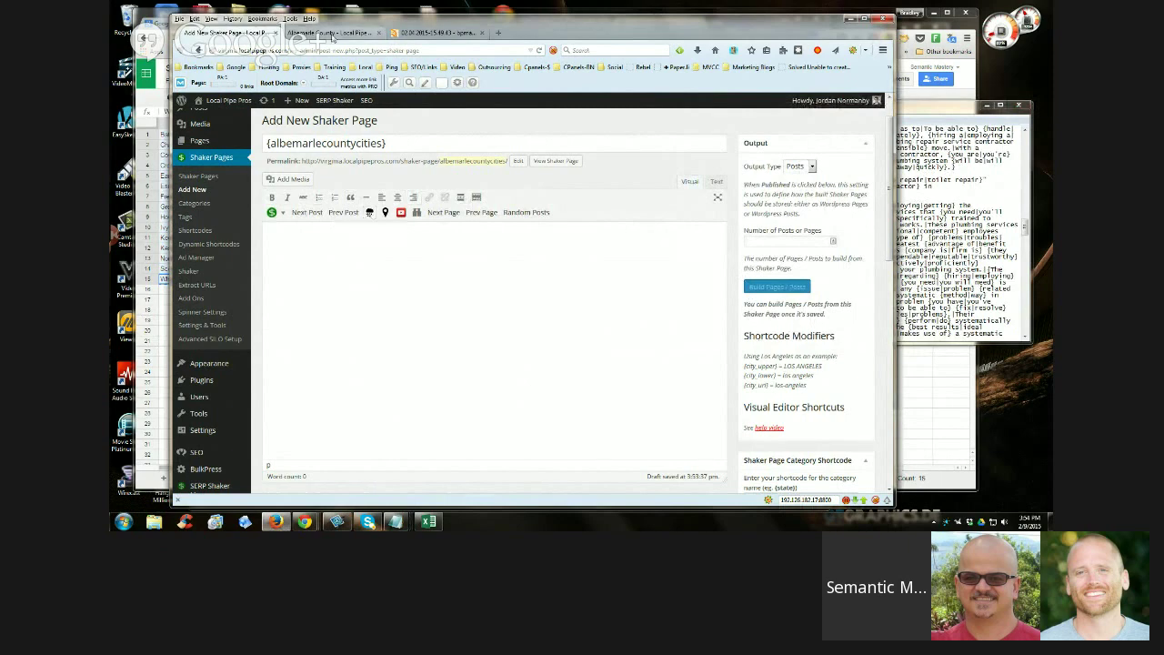
Open the published Falls Church plumbing post and examine its weather box, map and video against the new page's shortcode tools
{"action": "left_click", "coordinate": [327, 33]}
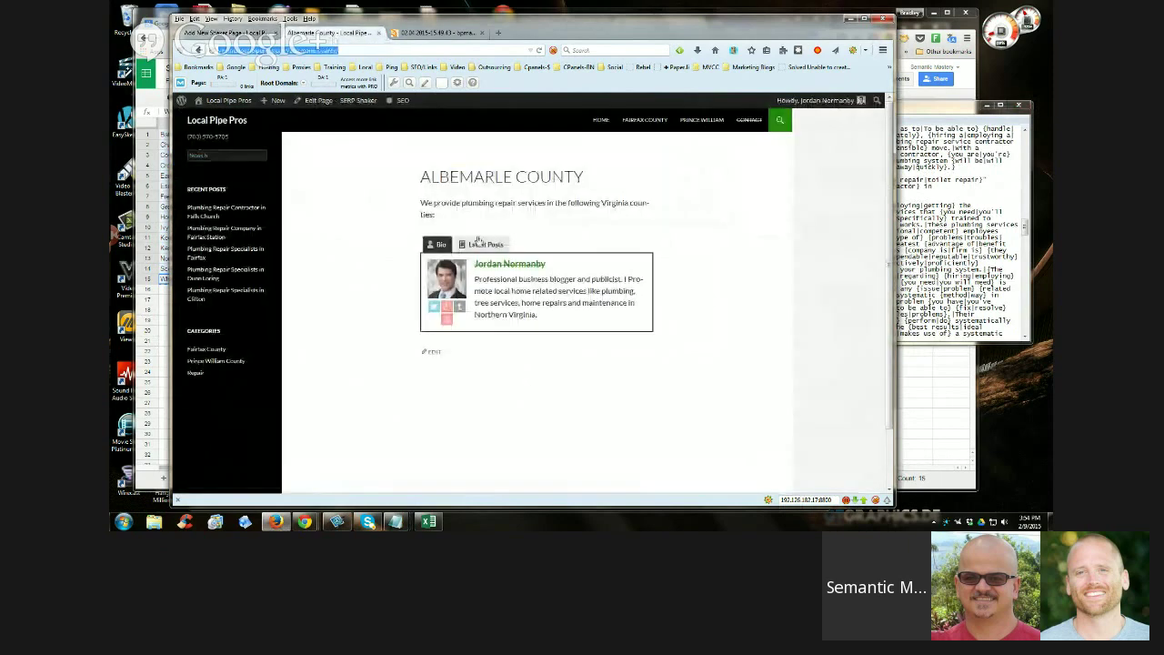
{"action": "left_click", "coordinate": [218, 208]}
{"action": "scroll", "coordinate": [411, 279], "scroll_direction": "down", "scroll_amount": 15}
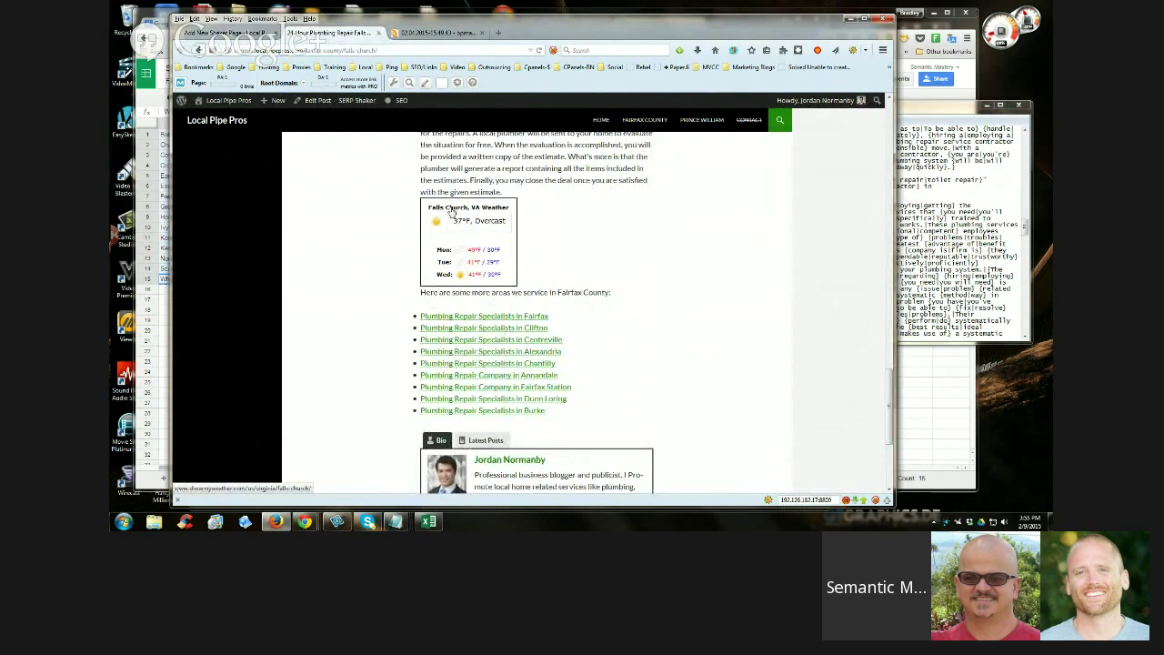
{"action": "left_click", "coordinate": [228, 33]}
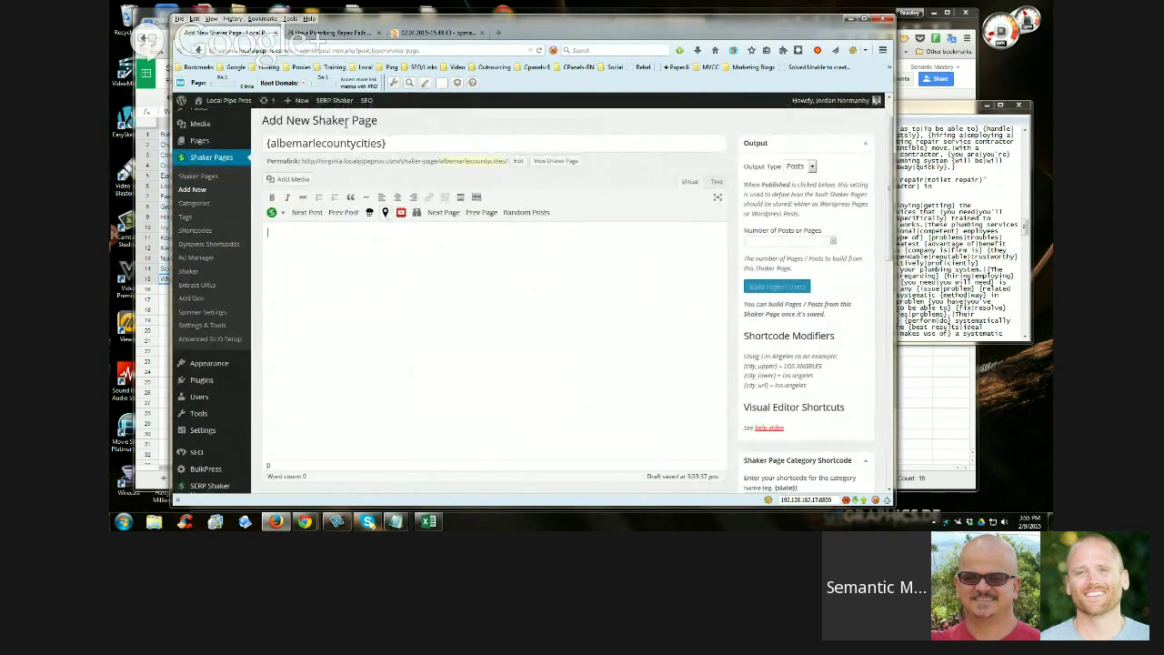
{"action": "left_click", "coordinate": [328, 32]}
{"action": "scroll", "coordinate": [637, 369], "scroll_direction": "up", "scroll_amount": 3}
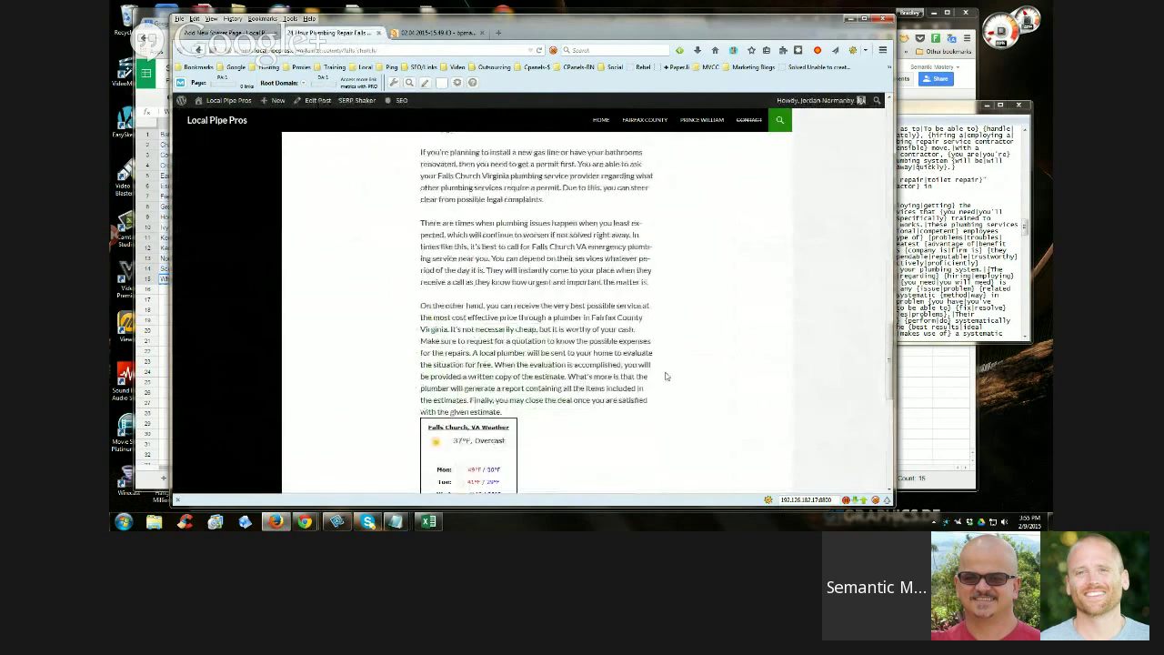
{"action": "scroll", "coordinate": [665, 376], "scroll_direction": "up", "scroll_amount": 3}
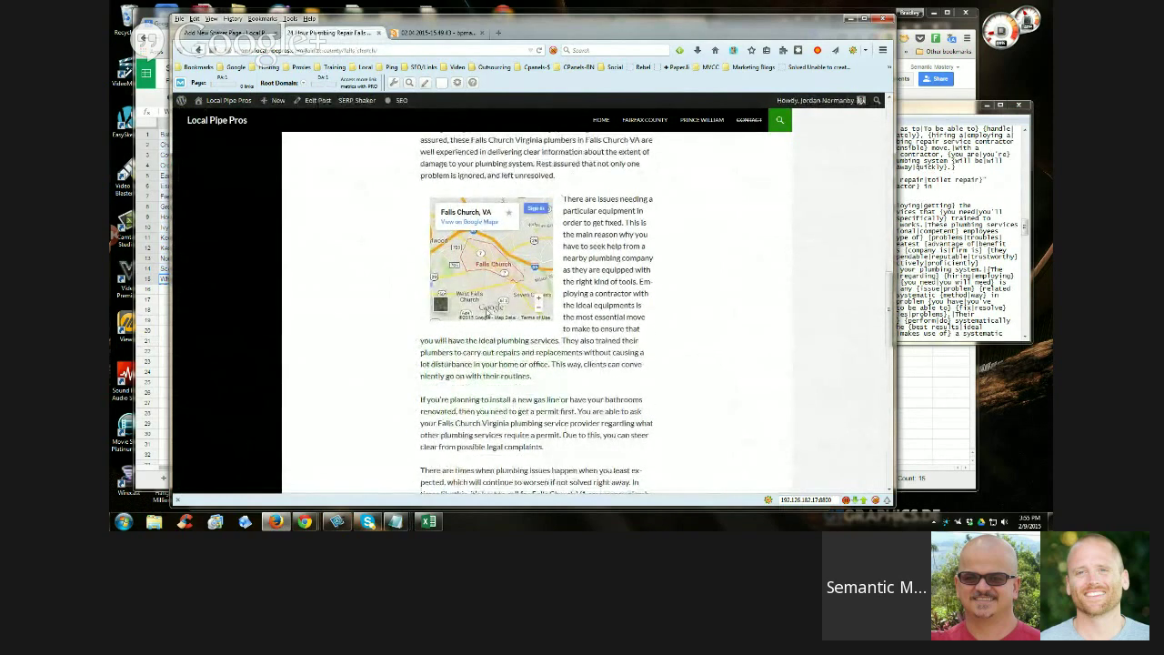
{"action": "left_click", "coordinate": [232, 33]}
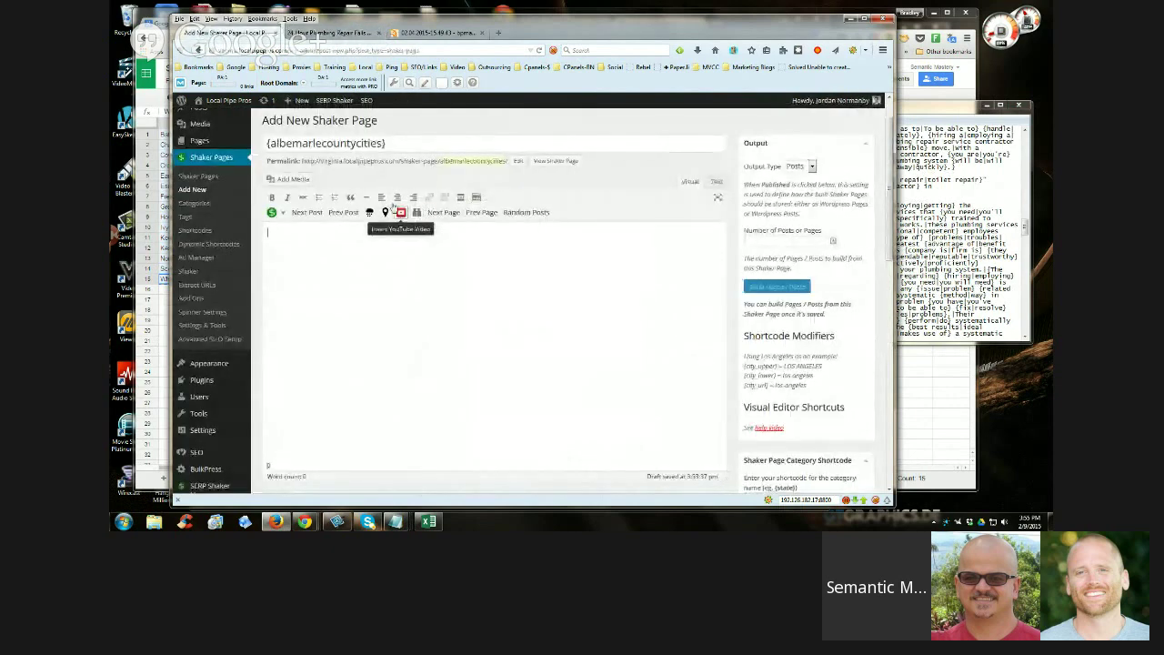
{"action": "left_click", "coordinate": [328, 32]}
{"action": "scroll", "coordinate": [528, 260], "scroll_direction": "up", "scroll_amount": 6}
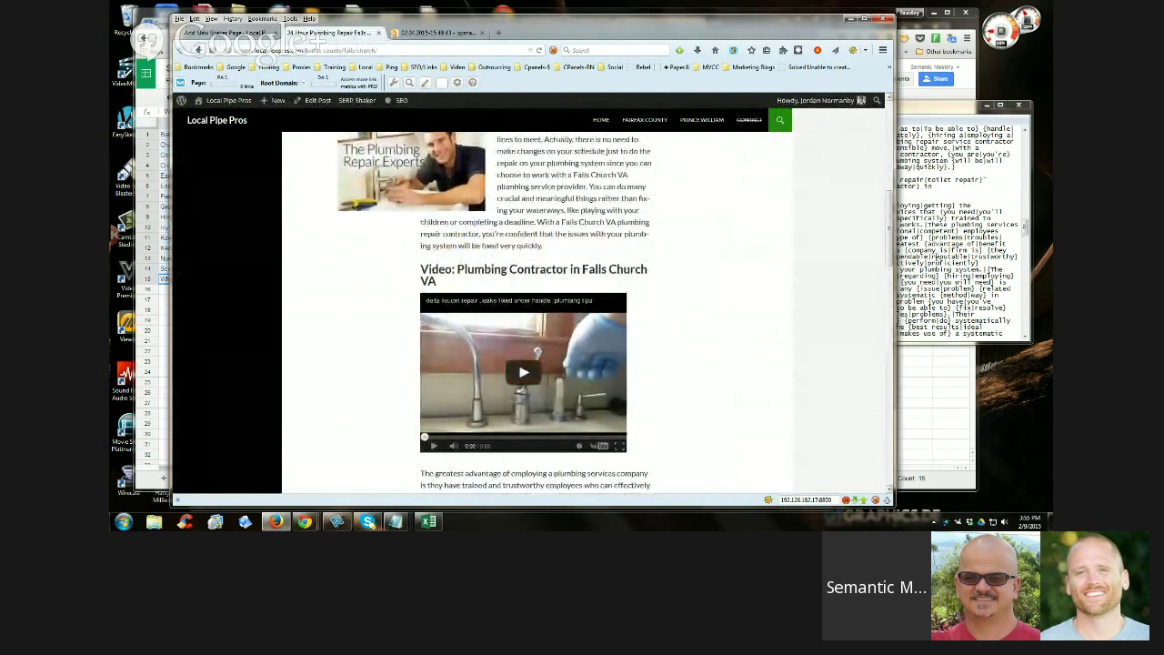
Check the template's ssvideo shortcode and start inserting a YouTube video shortcode, accepting the placeholder keywords {Main Keyword1|Main Keyword2}
{"action": "key", "text": "alt+Tab"}
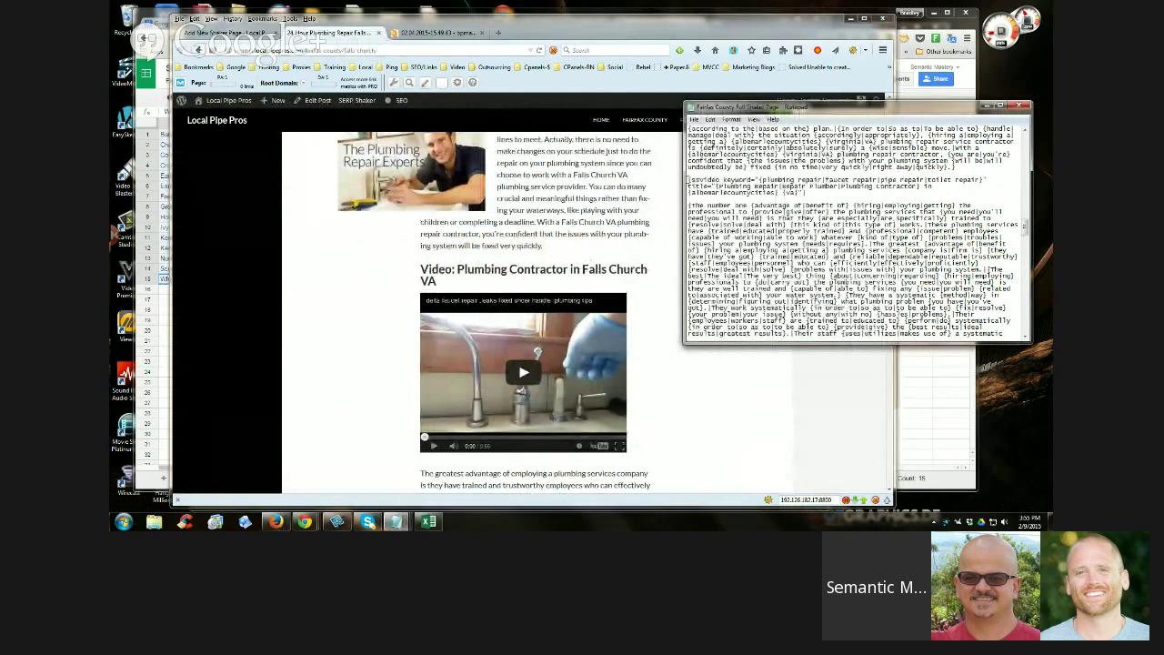
{"action": "left_click_drag", "start_coordinate": [688, 180], "coordinate": [781, 181]}
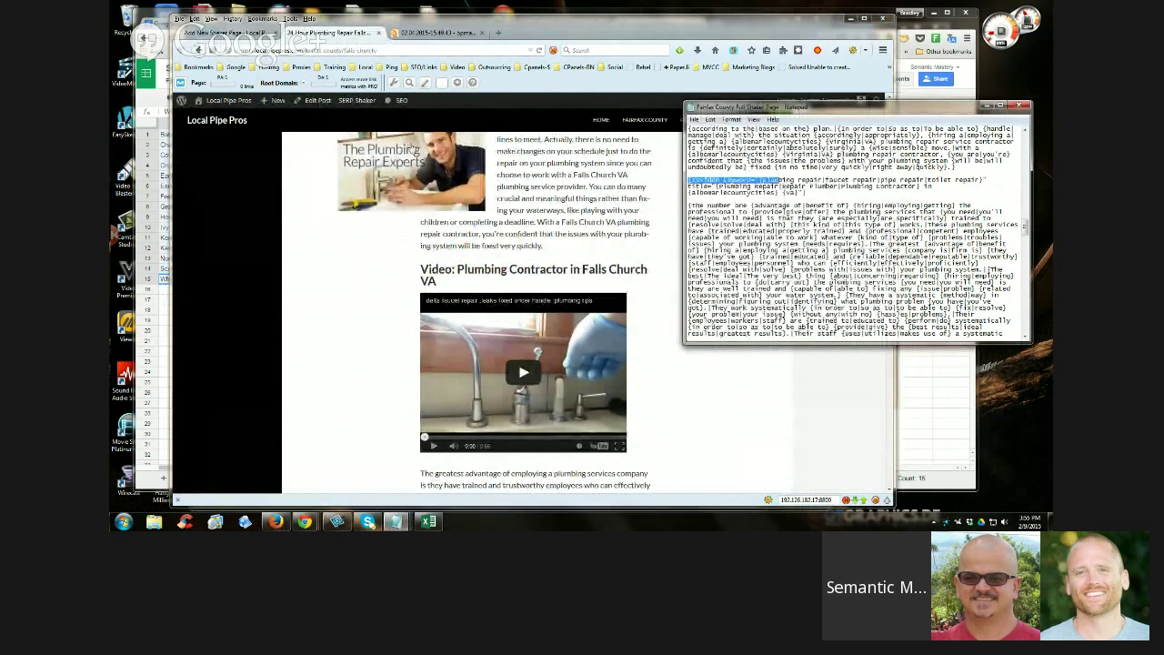
{"action": "left_click", "coordinate": [232, 32]}
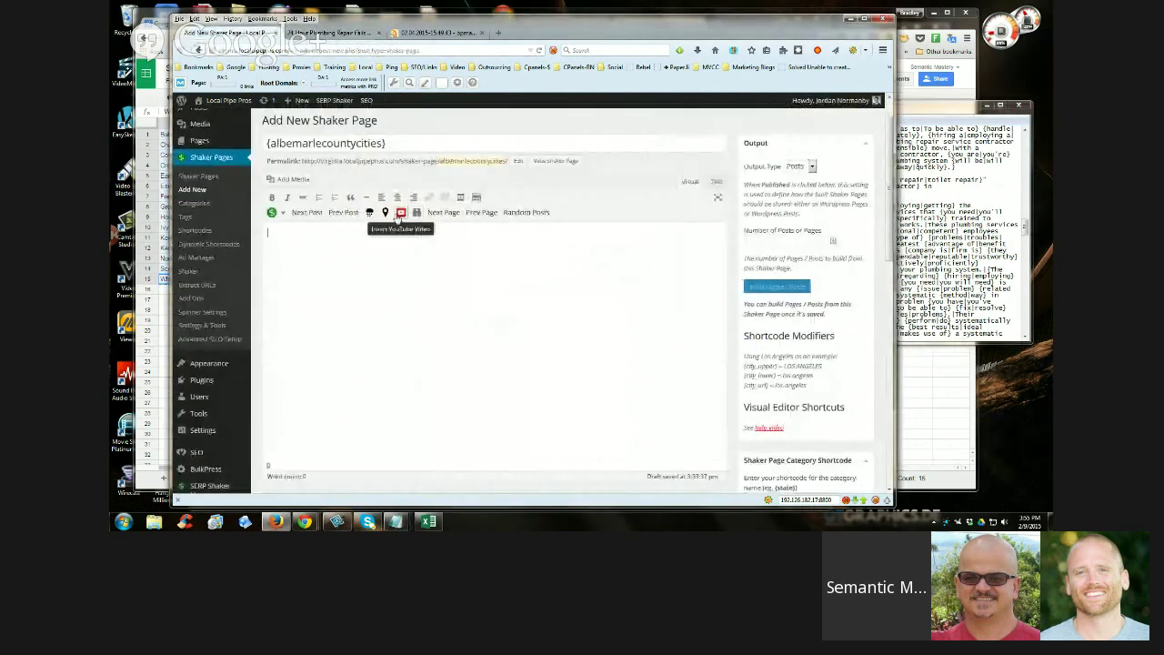
{"action": "left_click", "coordinate": [402, 217]}
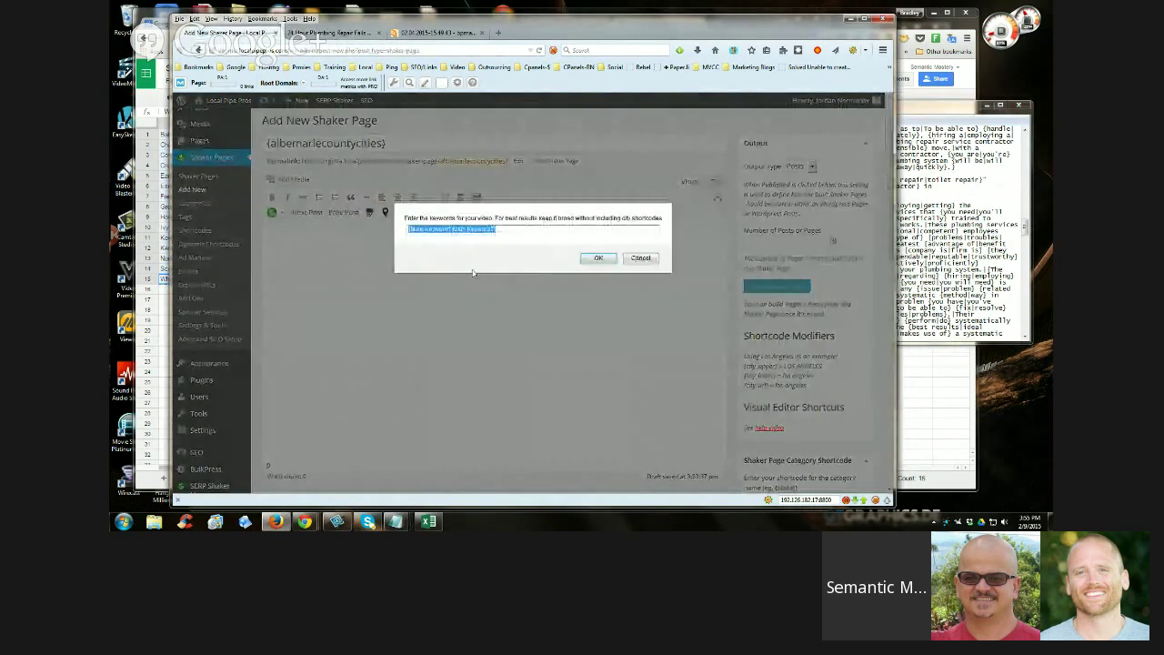
{"action": "left_click", "coordinate": [508, 228]}
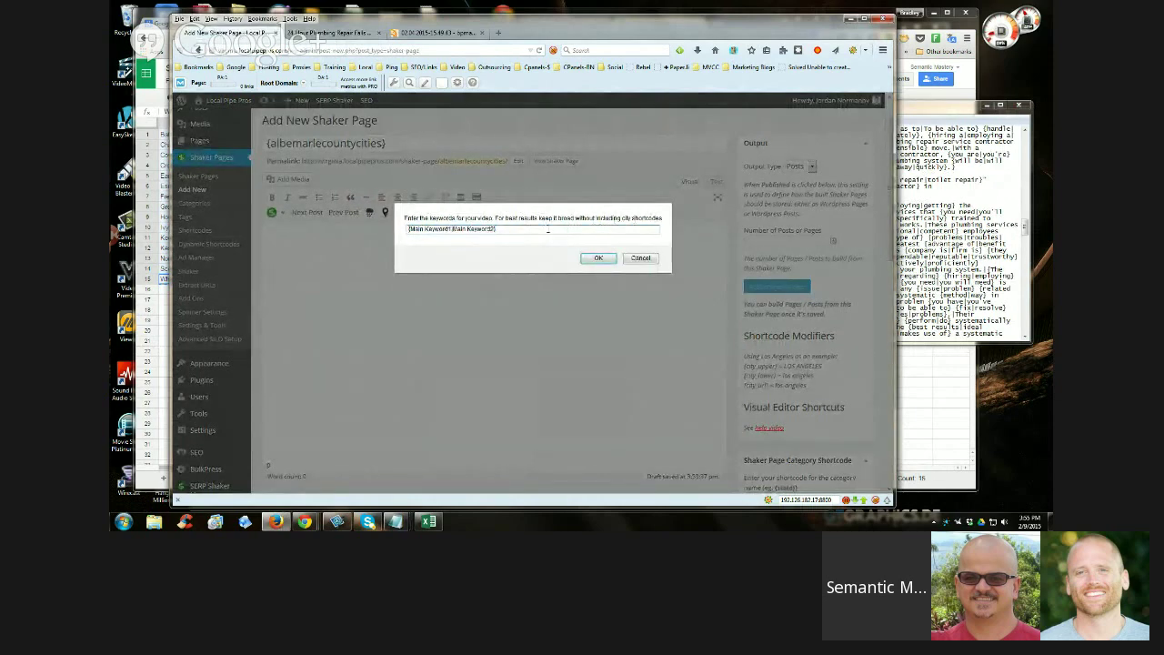
{"action": "left_click_drag", "start_coordinate": [506, 229], "coordinate": [398, 242]}
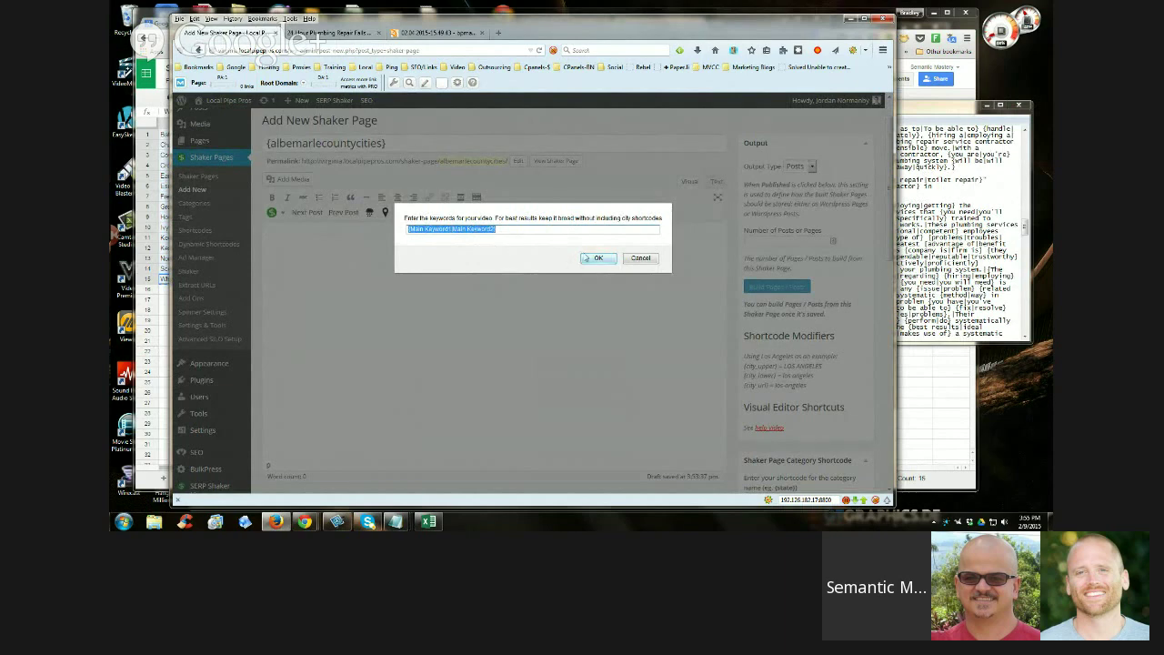
{"action": "left_click", "coordinate": [598, 258]}
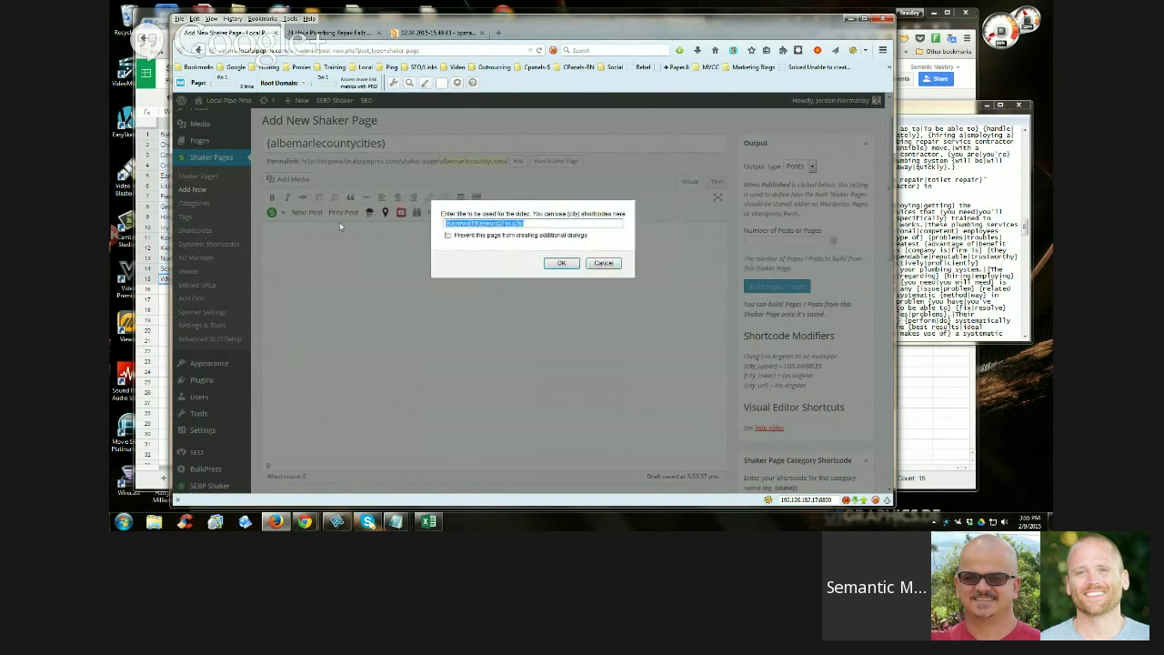
Compare the template's video title with the keyword, city and state parts of the video heading in the Falls Church post
{"action": "key", "text": "alt+Tab"}
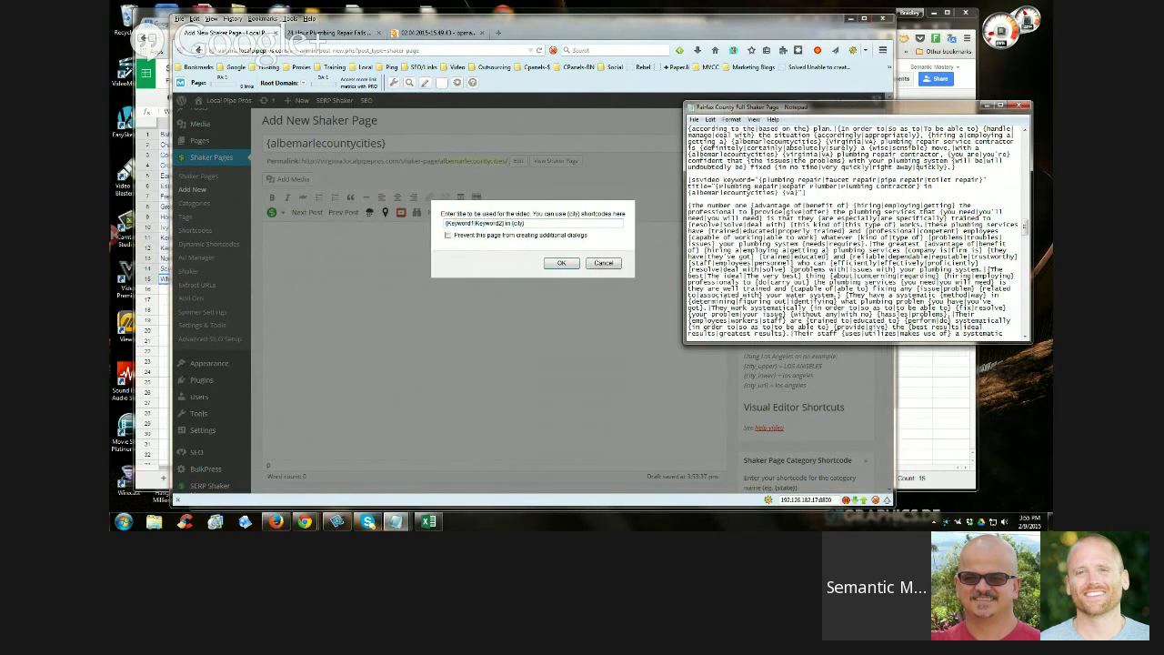
{"action": "key", "text": "alt+Tab"}
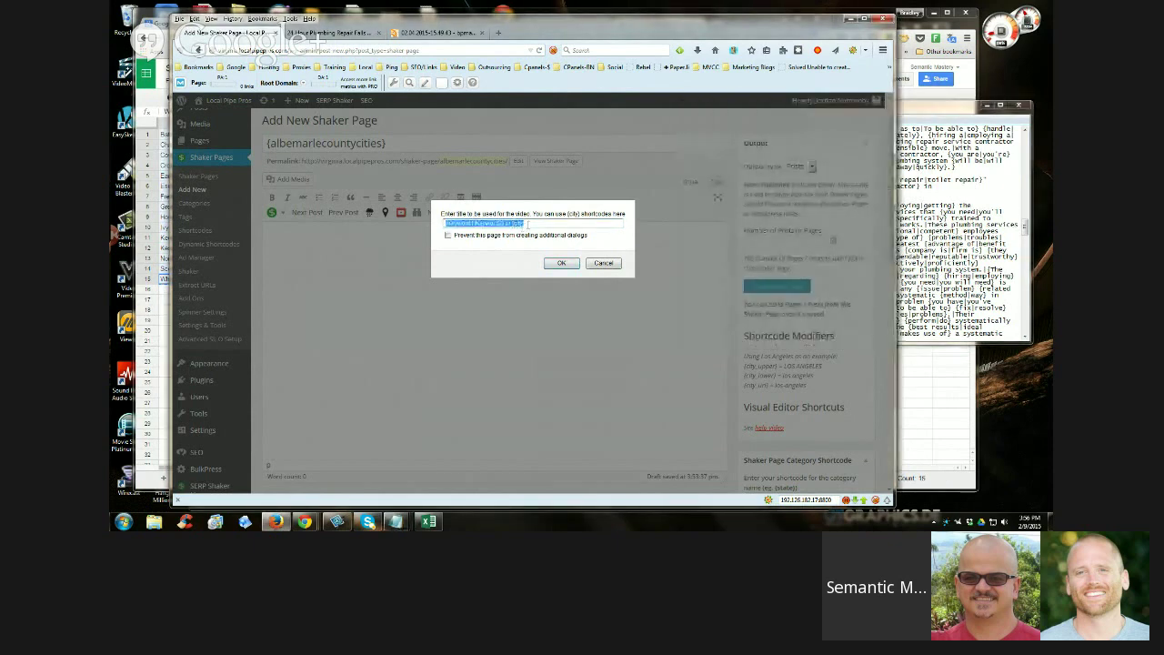
{"action": "left_click", "coordinate": [335, 32]}
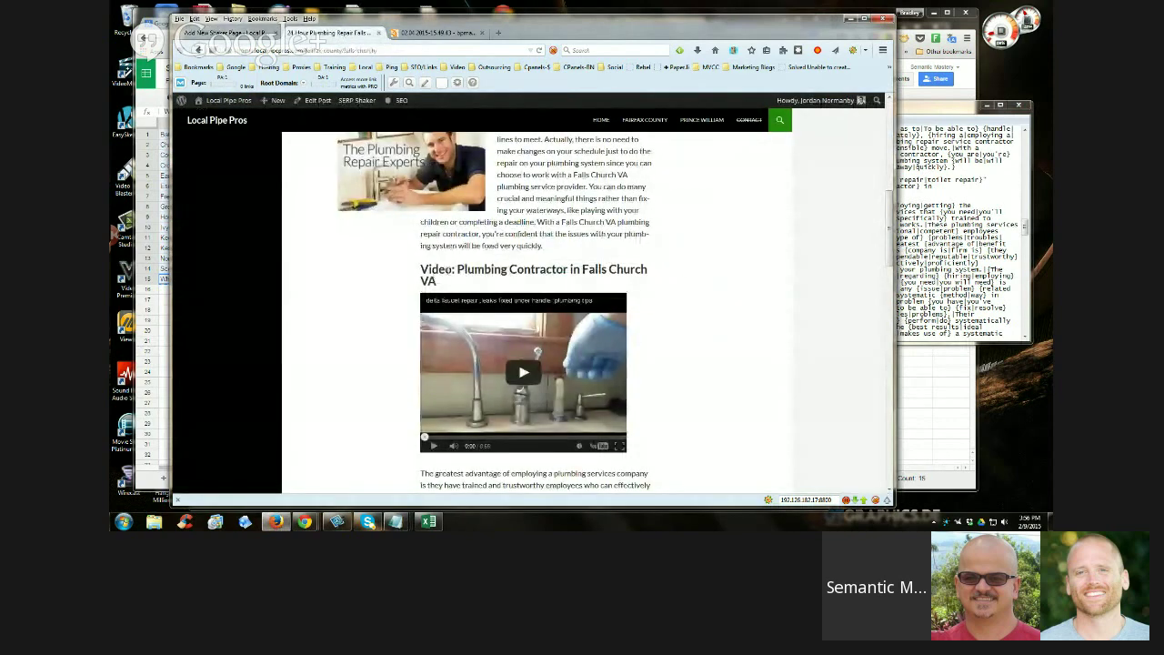
{"action": "left_click_drag", "start_coordinate": [456, 269], "coordinate": [570, 269]}
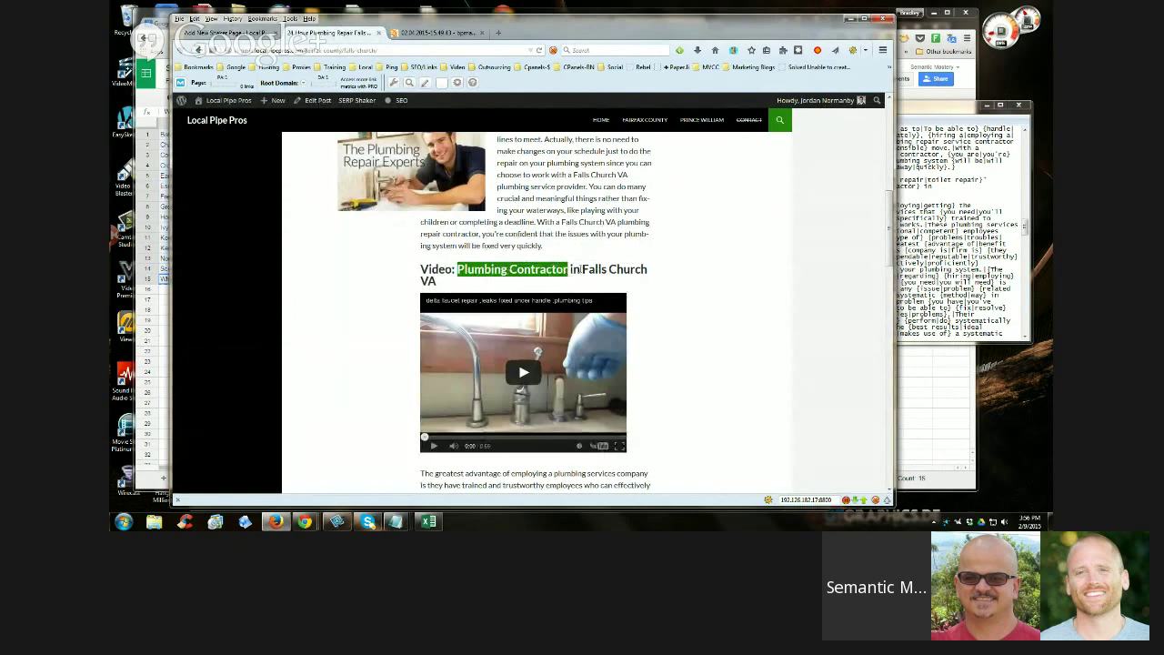
{"action": "left_click_drag", "start_coordinate": [580, 269], "coordinate": [648, 269]}
{"action": "left_click_drag", "start_coordinate": [446, 281], "coordinate": [428, 280]}
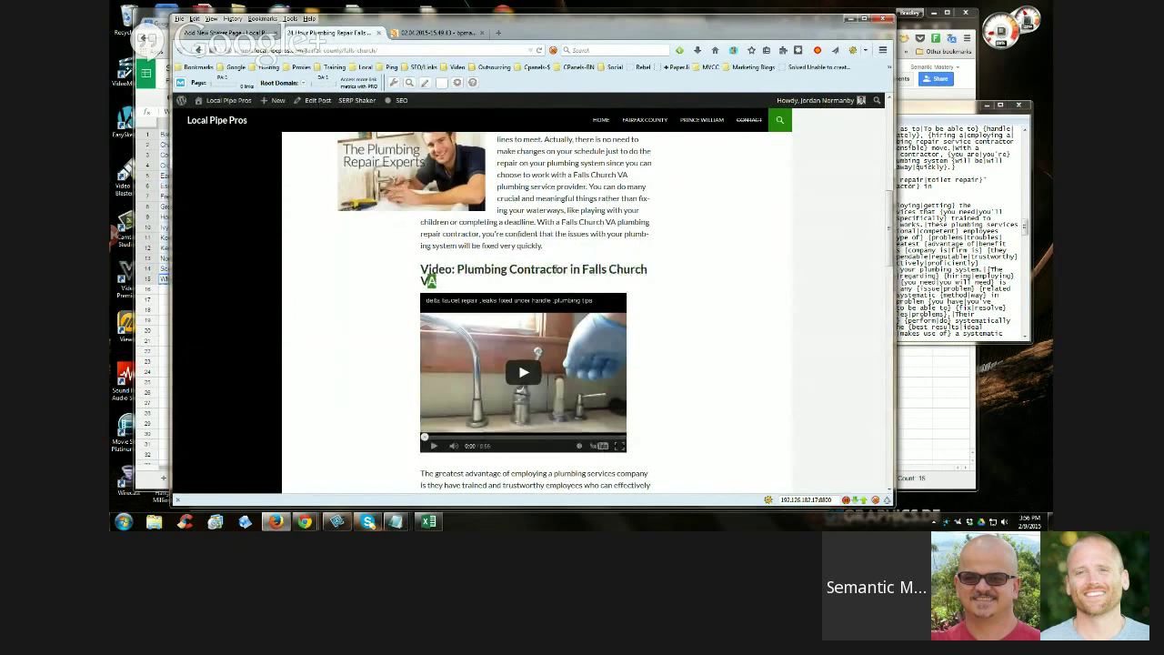
{"action": "left_click_drag", "start_coordinate": [581, 269], "coordinate": [655, 296]}
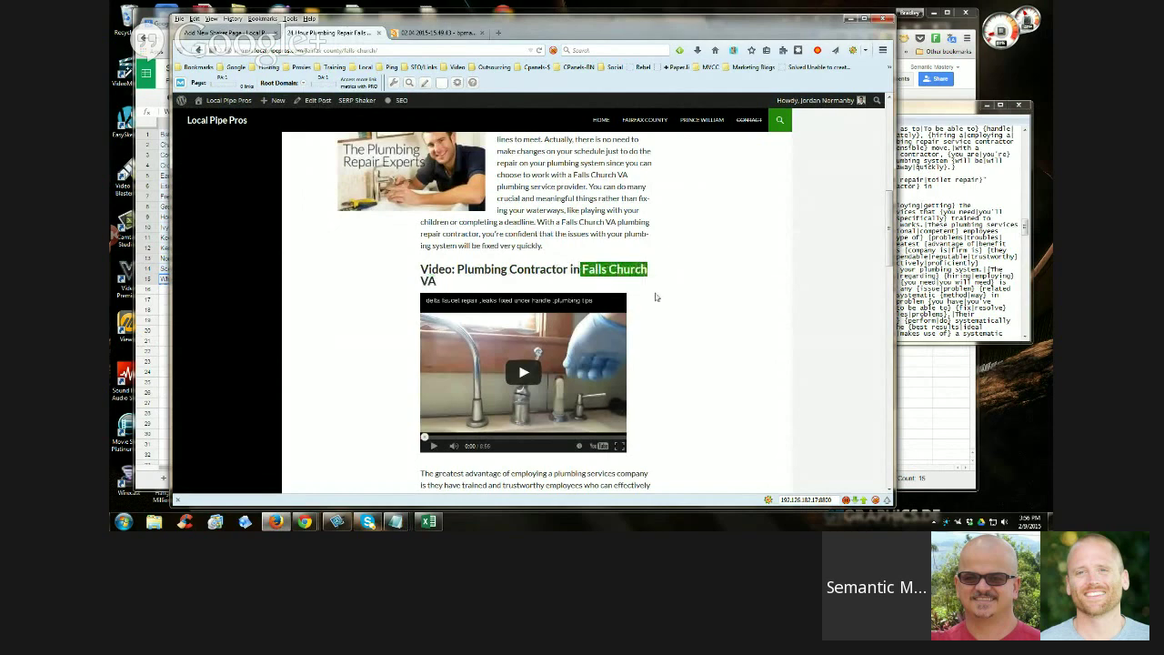
{"action": "left_click", "coordinate": [593, 269]}
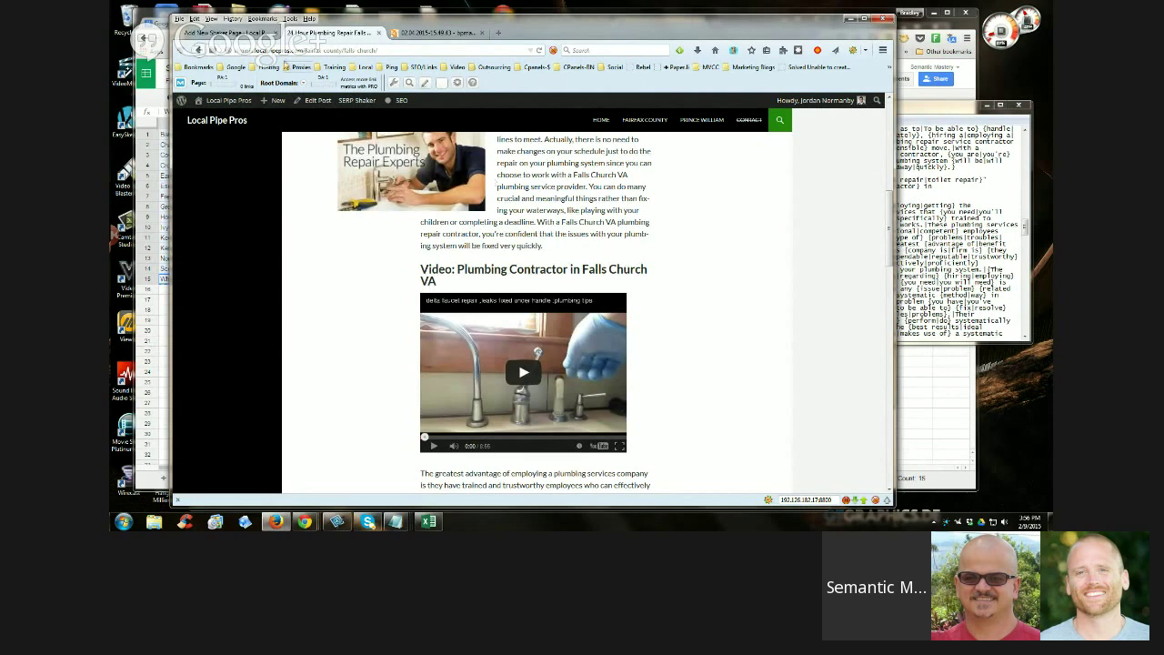
Dismiss the video title prompt and delete the inserted ssvideo shortcode from the new page's content
{"action": "left_click", "coordinate": [232, 33]}
{"action": "left_click", "coordinate": [616, 263]}
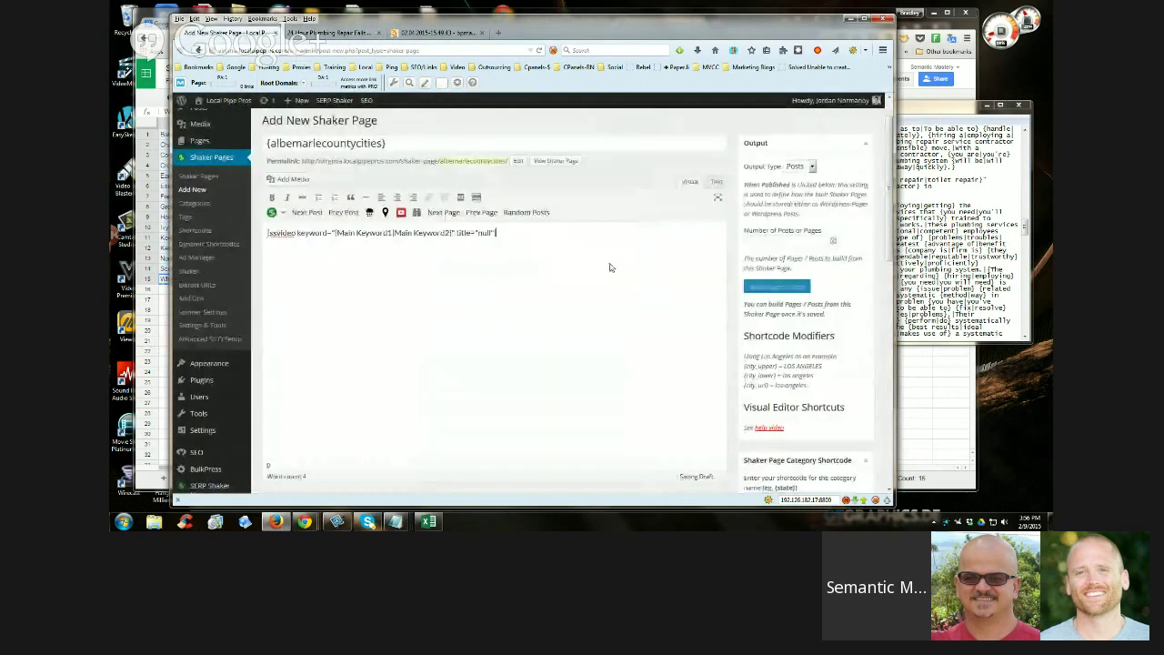
{"action": "left_click_drag", "start_coordinate": [495, 234], "coordinate": [269, 233]}
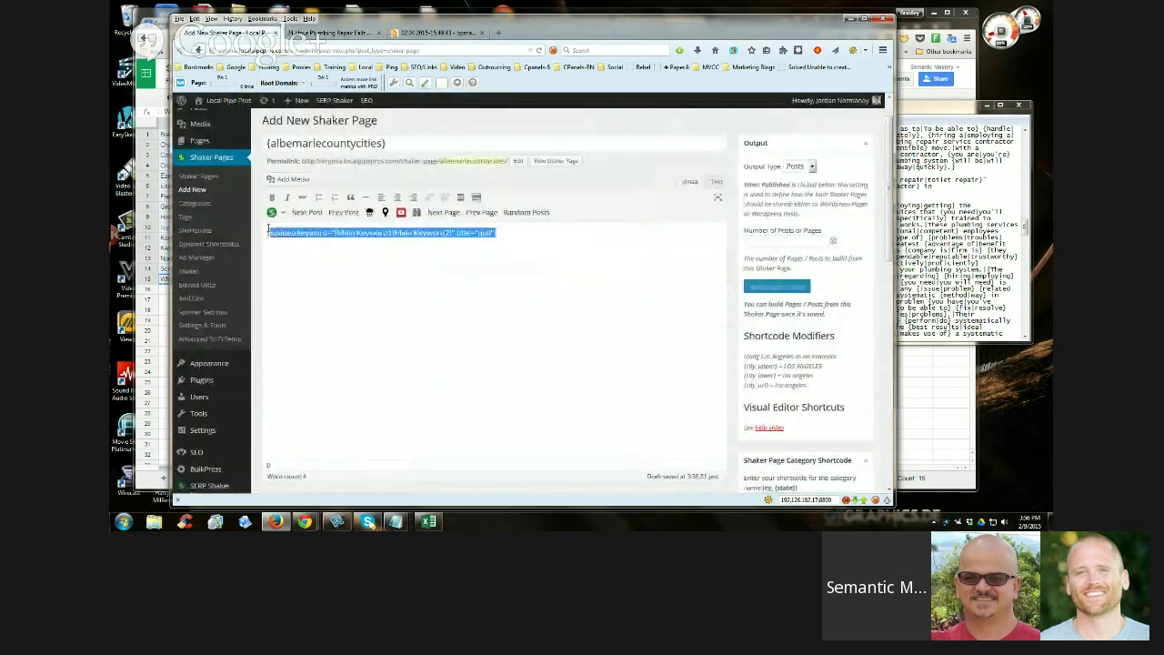
{"action": "key", "text": "Delete"}
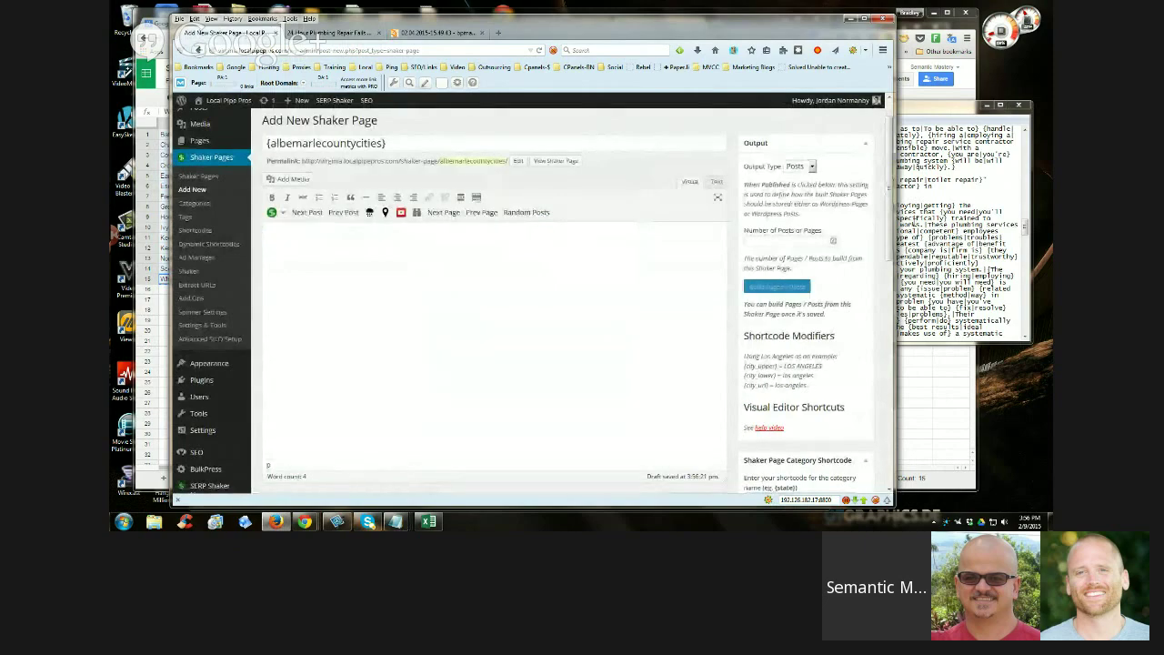
Review the google-map, weather and sspostsincat shortcodes in the remaining part of the template text
{"action": "key", "text": "alt+Tab"}
{"action": "scroll", "coordinate": [852, 232], "scroll_direction": "down", "scroll_amount": 8}
{"action": "scroll", "coordinate": [833, 233], "scroll_direction": "down", "scroll_amount": 4}
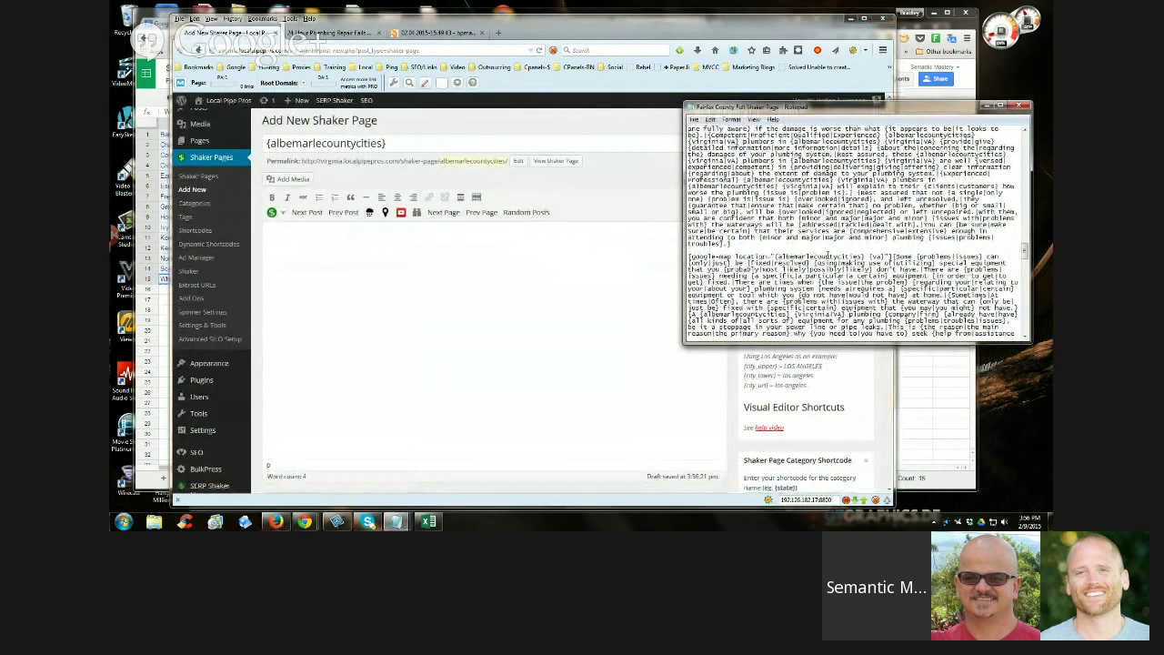
{"action": "left_click_drag", "start_coordinate": [770, 258], "coordinate": [866, 258]}
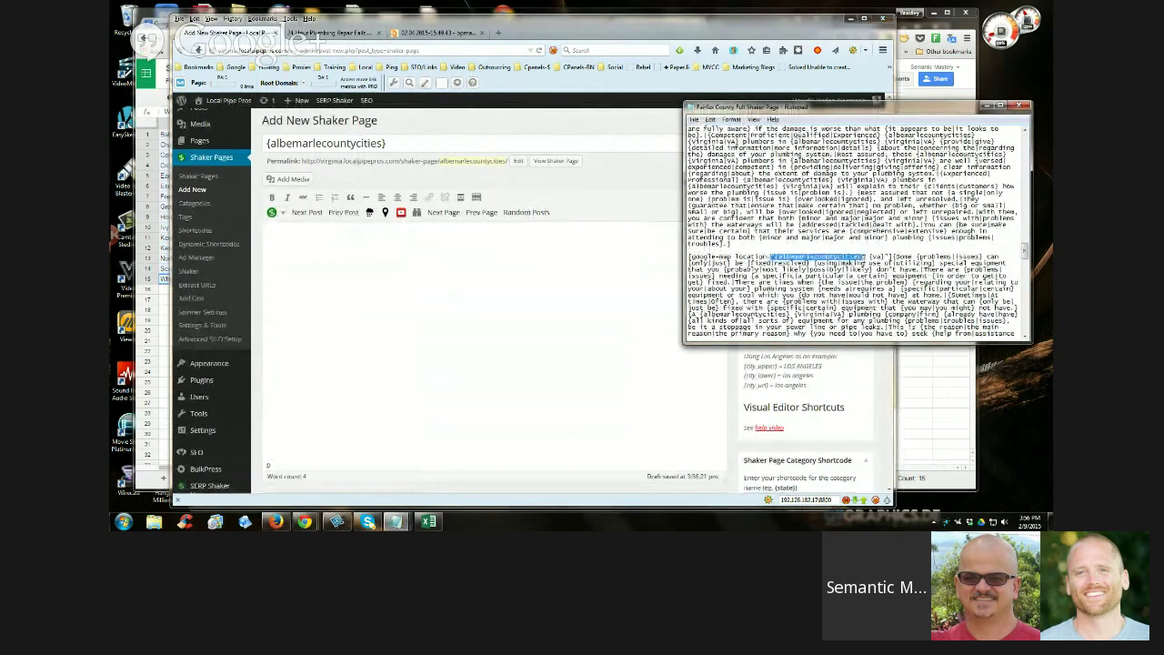
{"action": "scroll", "coordinate": [866, 259], "scroll_direction": "down", "scroll_amount": 10}
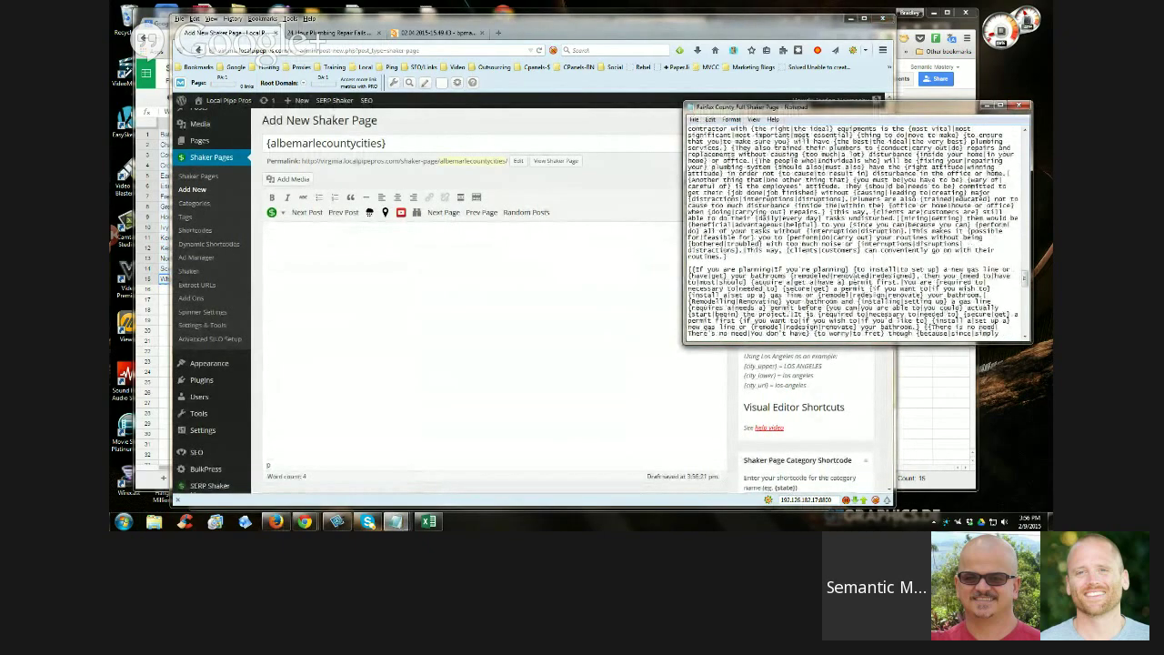
{"action": "scroll", "coordinate": [853, 277], "scroll_direction": "down", "scroll_amount": 10}
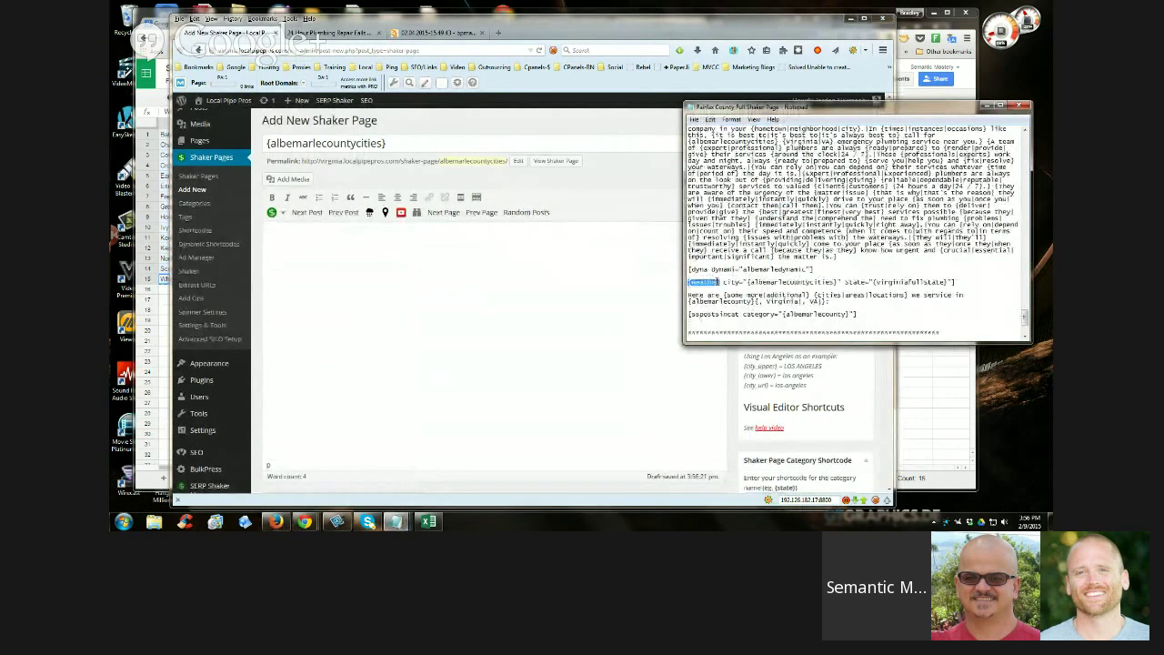
{"action": "left_click_drag", "start_coordinate": [688, 283], "coordinate": [956, 284]}
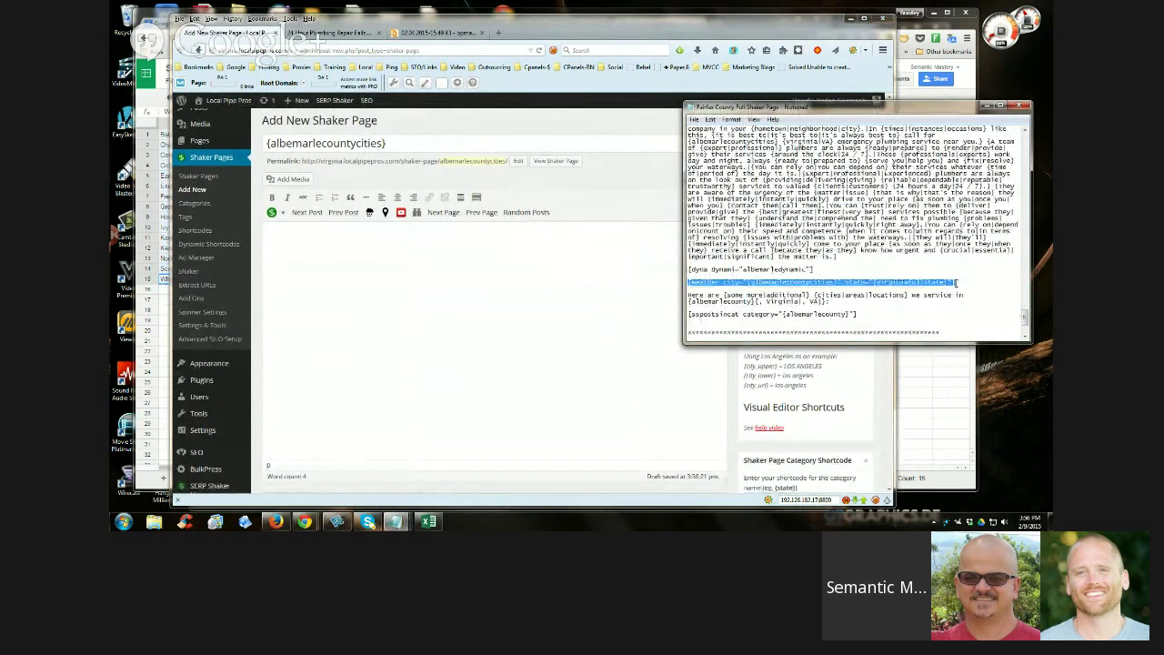
{"action": "scroll", "coordinate": [827, 325], "scroll_direction": "down", "scroll_amount": 2}
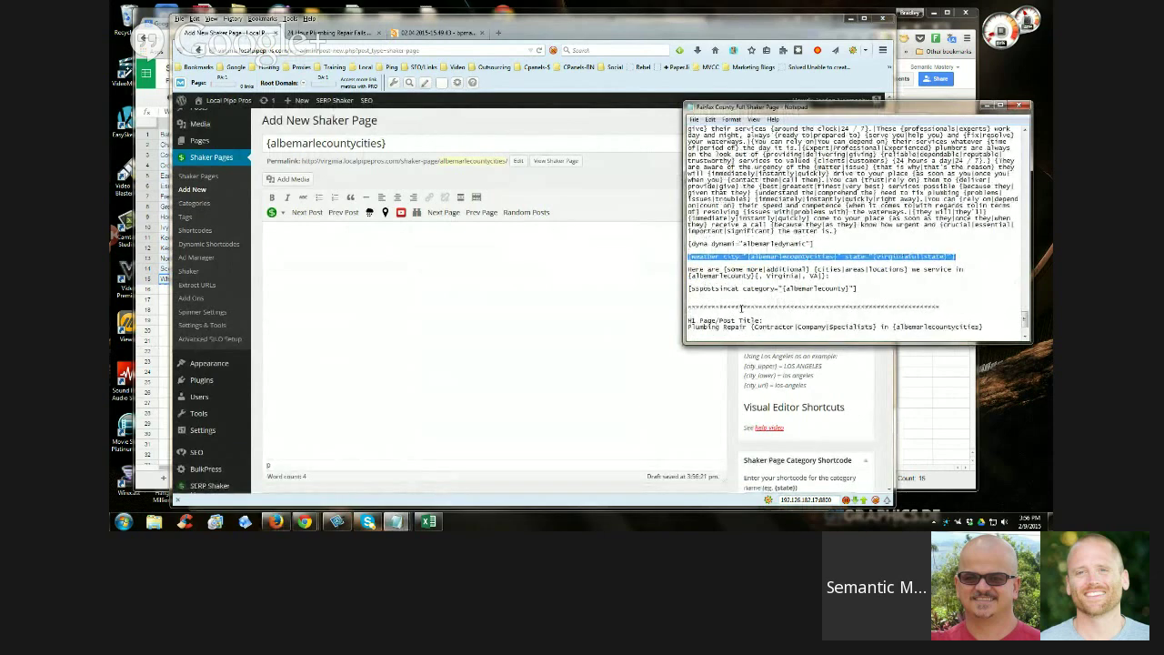
{"action": "left_click_drag", "start_coordinate": [689, 289], "coordinate": [859, 288]}
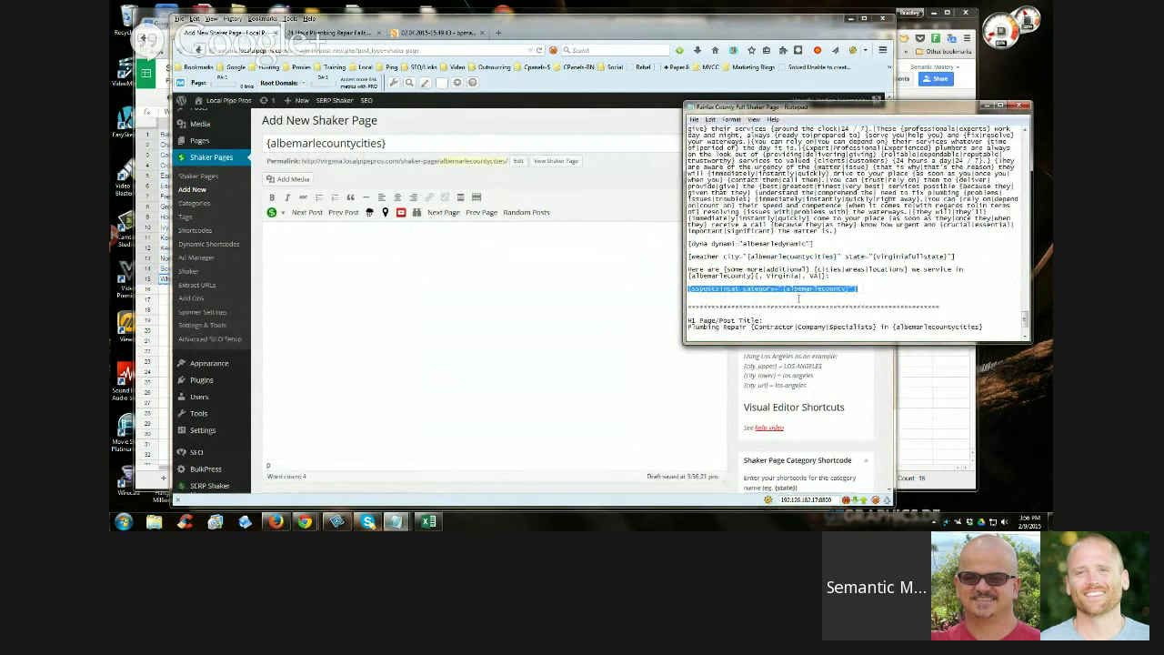
Examine the weather box and service-area links at the end of the Falls Church post, and switch to the linking diagram in the image editor
{"action": "left_click", "coordinate": [399, 122]}
{"action": "left_click", "coordinate": [327, 32]}
{"action": "scroll", "coordinate": [609, 233], "scroll_direction": "down", "scroll_amount": 10}
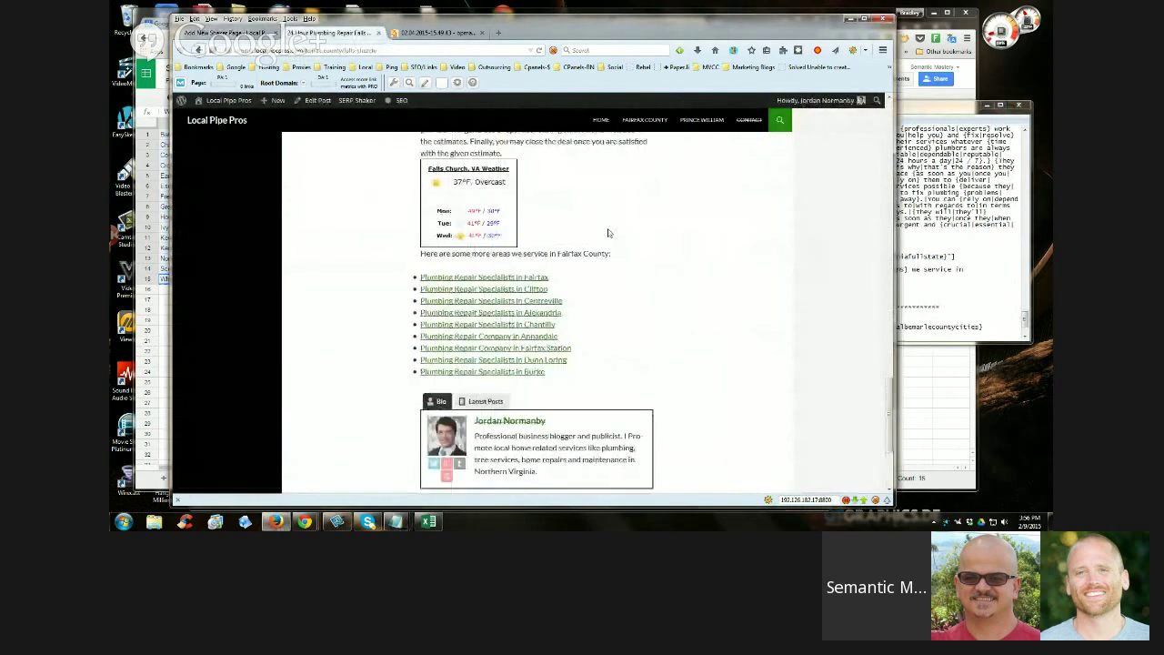
{"action": "scroll", "coordinate": [608, 233], "scroll_direction": "up", "scroll_amount": 2}
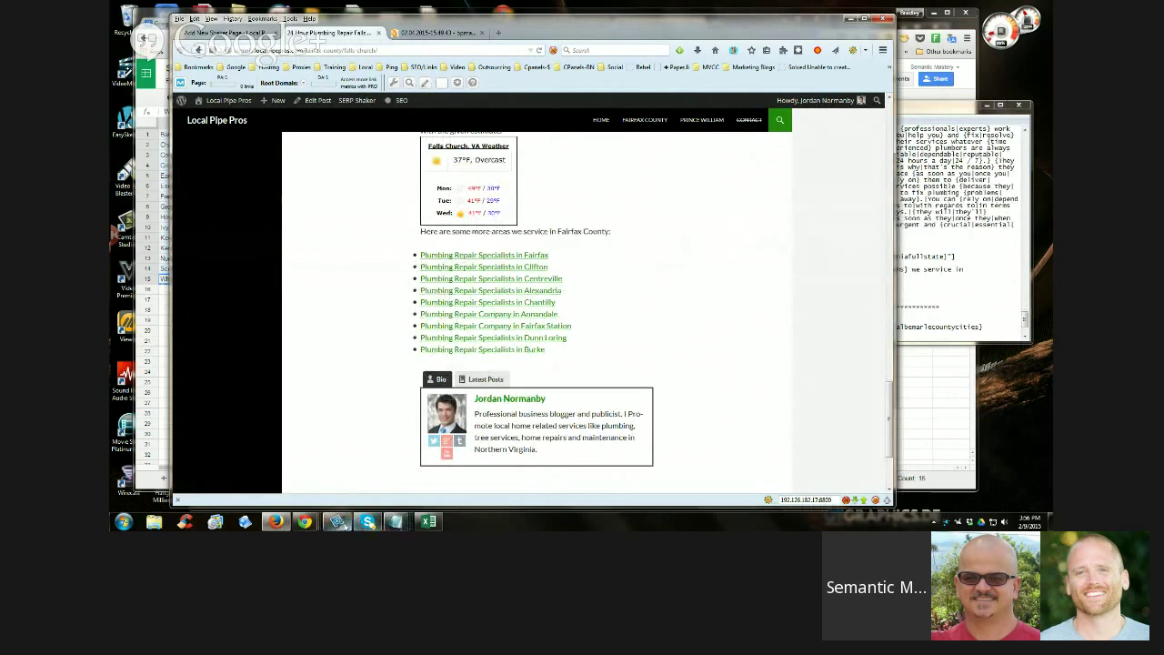
{"action": "mouse_move", "coordinate": [338, 521]}
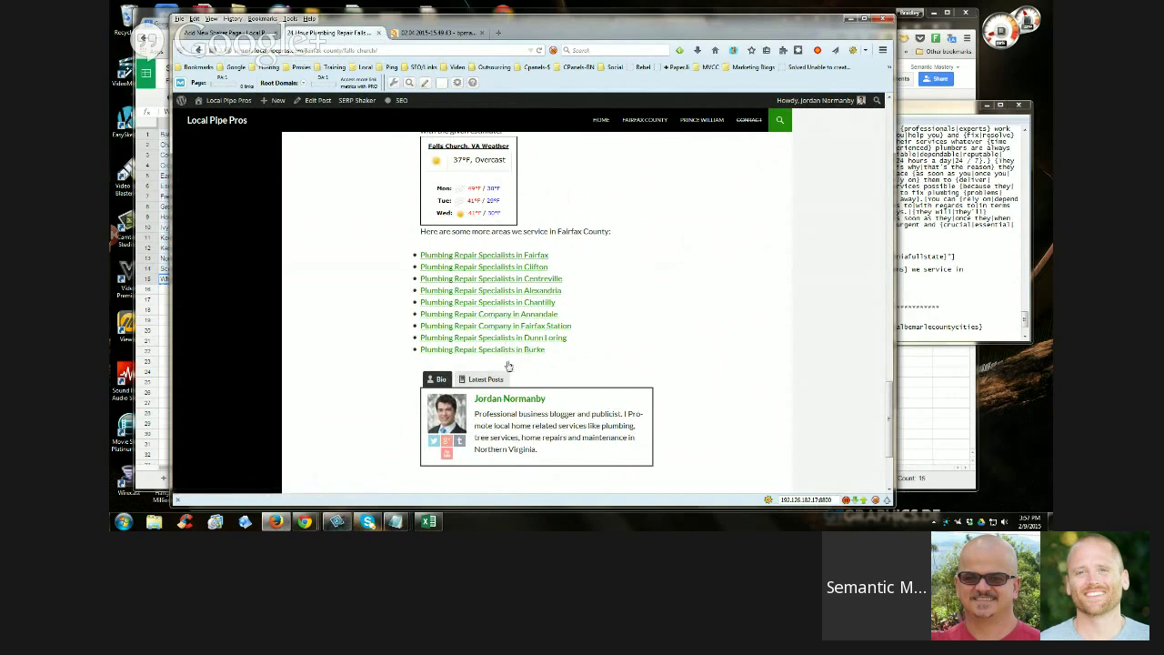
{"action": "left_click", "coordinate": [336, 521]}
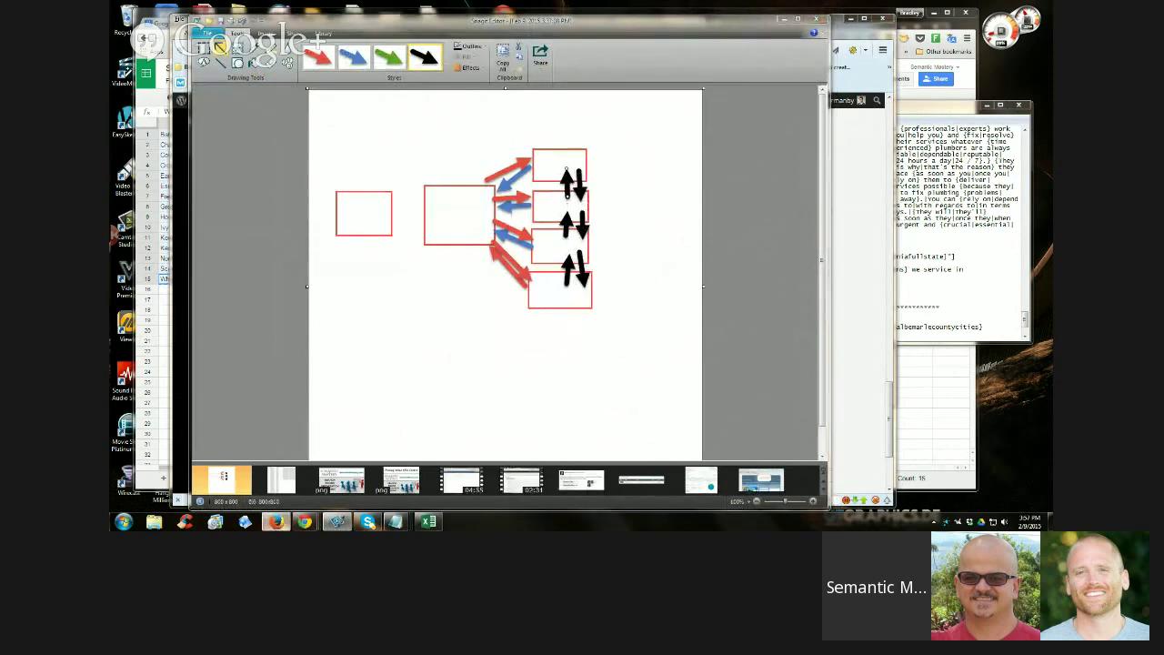
Copy the template's whole content body, from its opening heading through the sspostsincat shortcode above the asterisk line
{"action": "left_click", "coordinate": [275, 522]}
{"action": "left_click", "coordinate": [201, 35]}
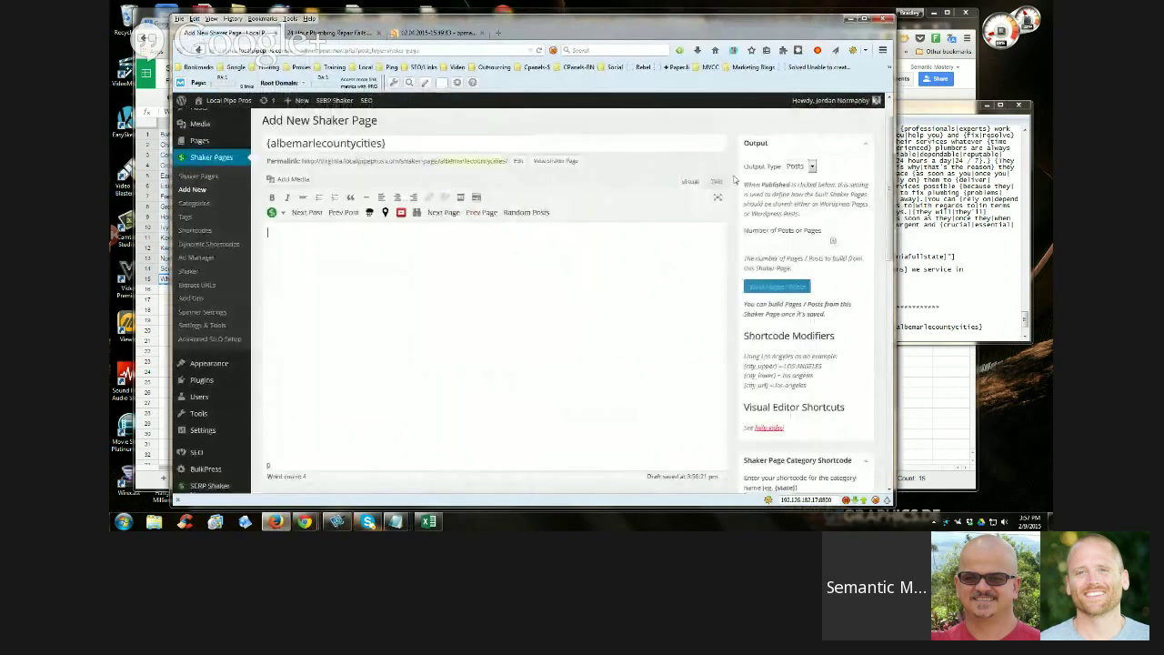
{"action": "left_click", "coordinate": [955, 227]}
{"action": "scroll", "coordinate": [856, 228], "scroll_direction": "up", "scroll_amount": 10}
{"action": "scroll", "coordinate": [855, 228], "scroll_direction": "up", "scroll_amount": 10}
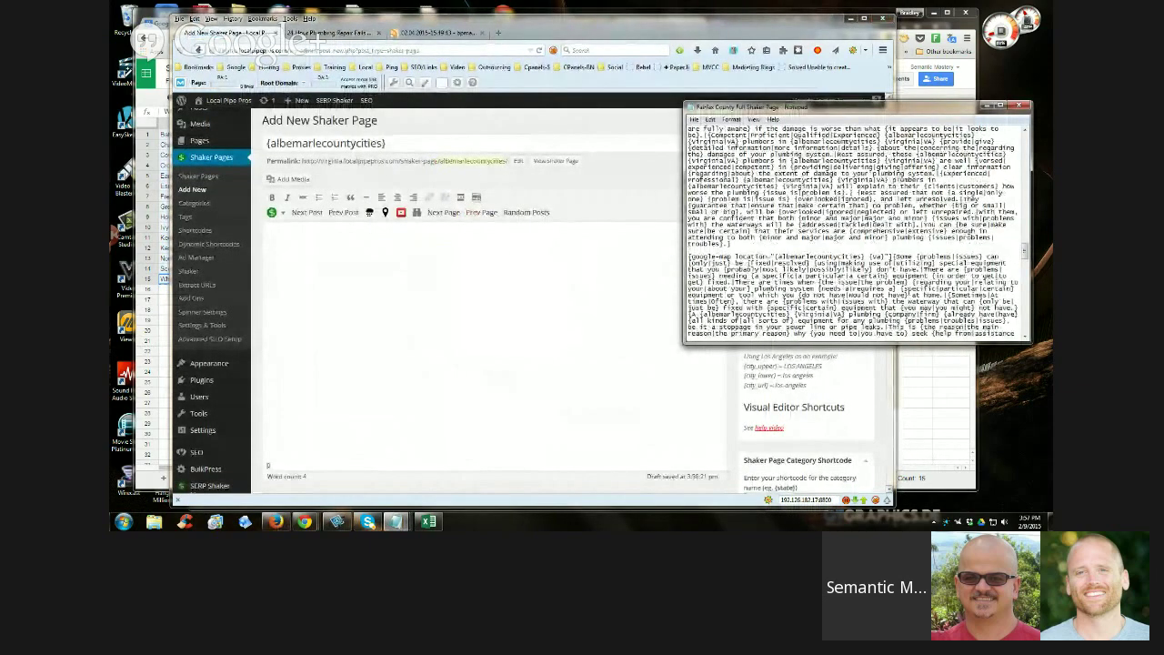
{"action": "scroll", "coordinate": [910, 290], "scroll_direction": "up", "scroll_amount": 15}
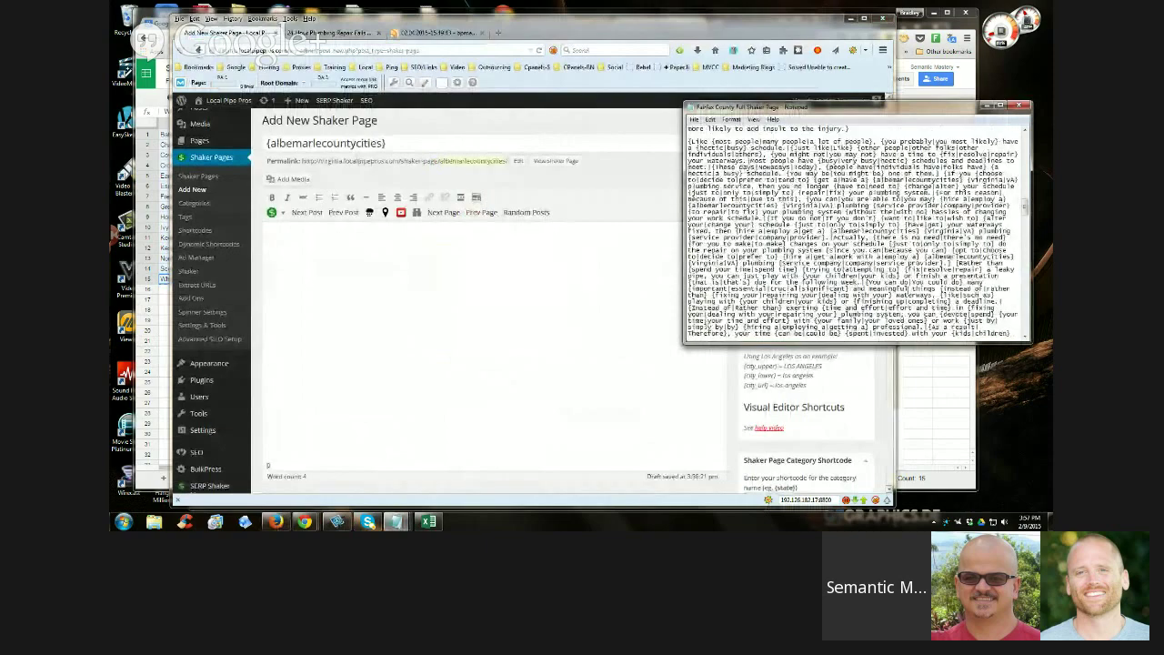
{"action": "scroll", "coordinate": [909, 289], "scroll_direction": "up", "scroll_amount": 10}
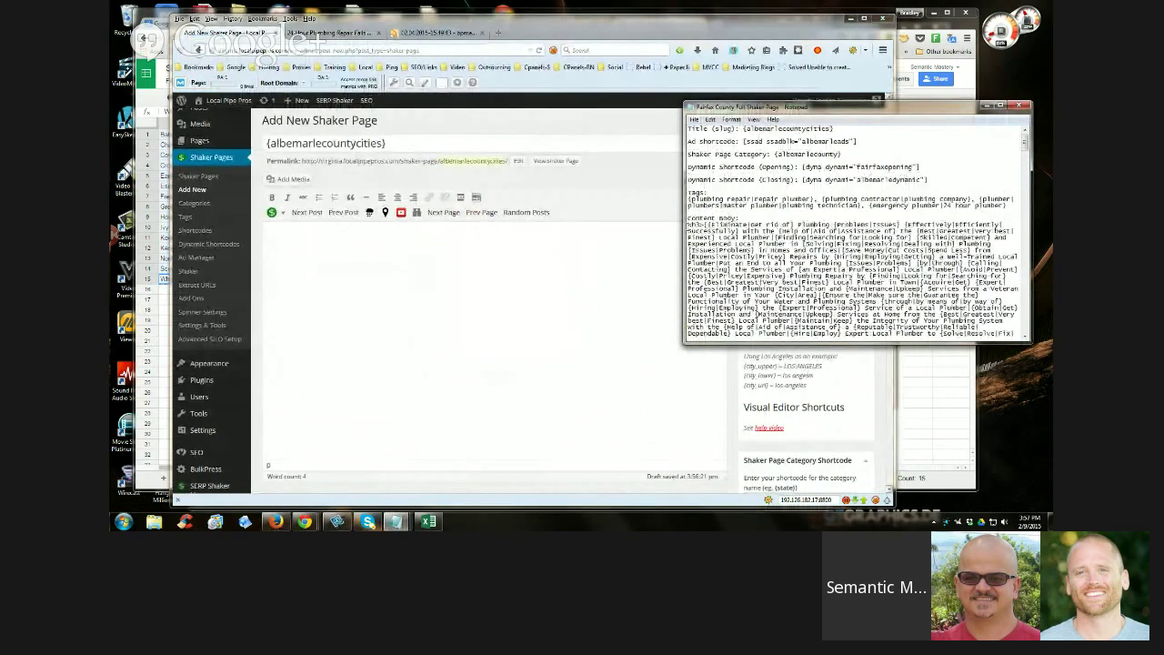
{"action": "left_click_drag", "start_coordinate": [689, 224], "coordinate": [875, 247]}
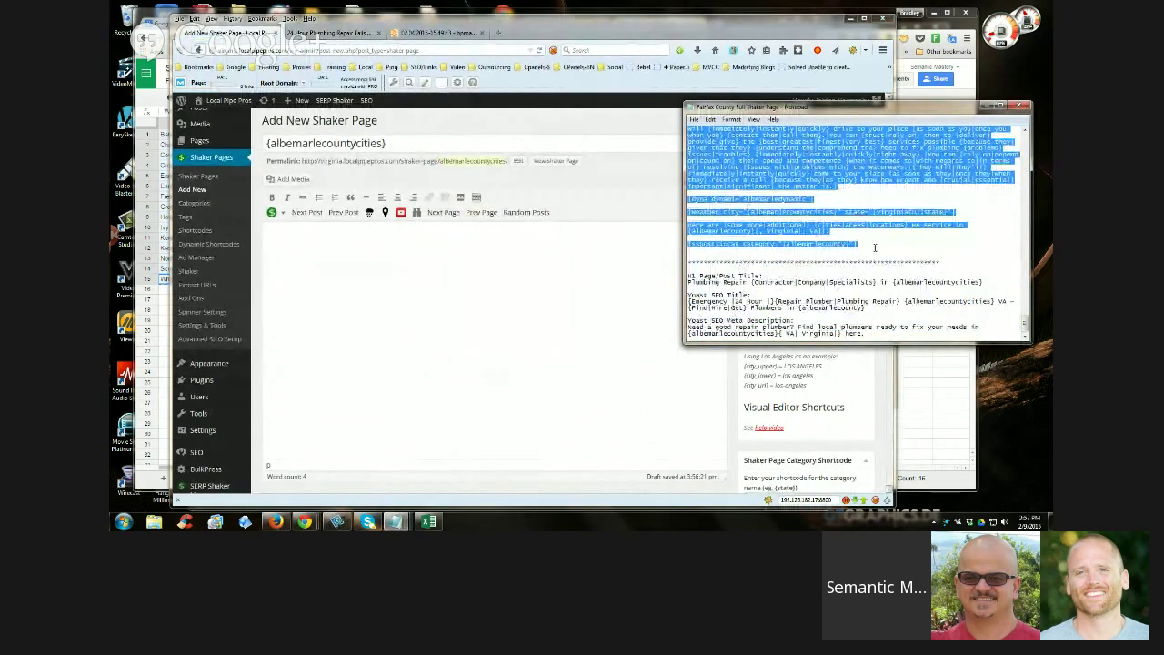
{"action": "right_click", "coordinate": [867, 246]}
{"action": "left_click", "coordinate": [886, 276]}
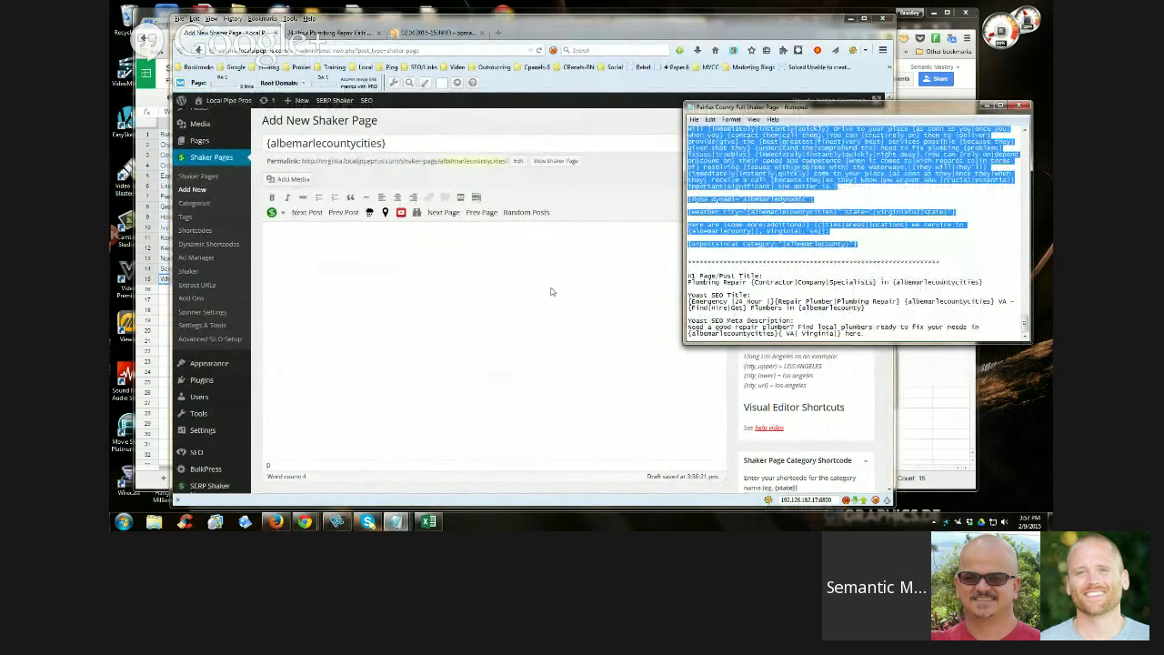
Paste the copied content body into the new Shaker page in text mode, return to visual mode and check the formatted content
{"action": "left_click", "coordinate": [453, 248]}
{"action": "left_click", "coordinate": [716, 182]}
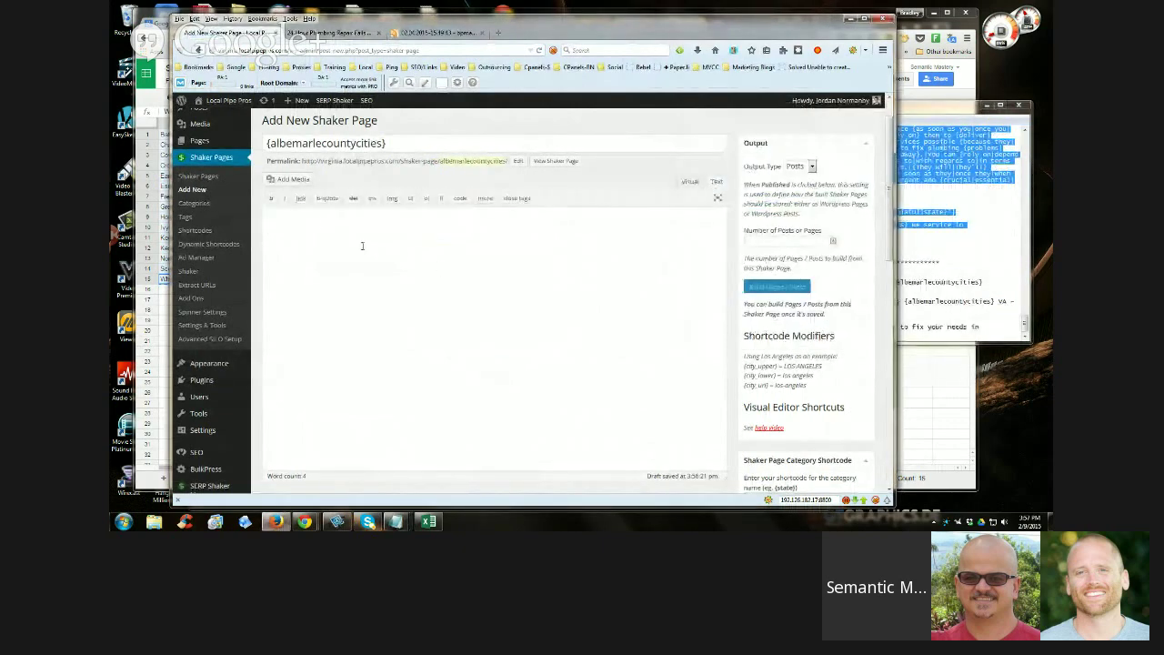
{"action": "right_click", "coordinate": [282, 215]}
{"action": "left_click", "coordinate": [323, 261]}
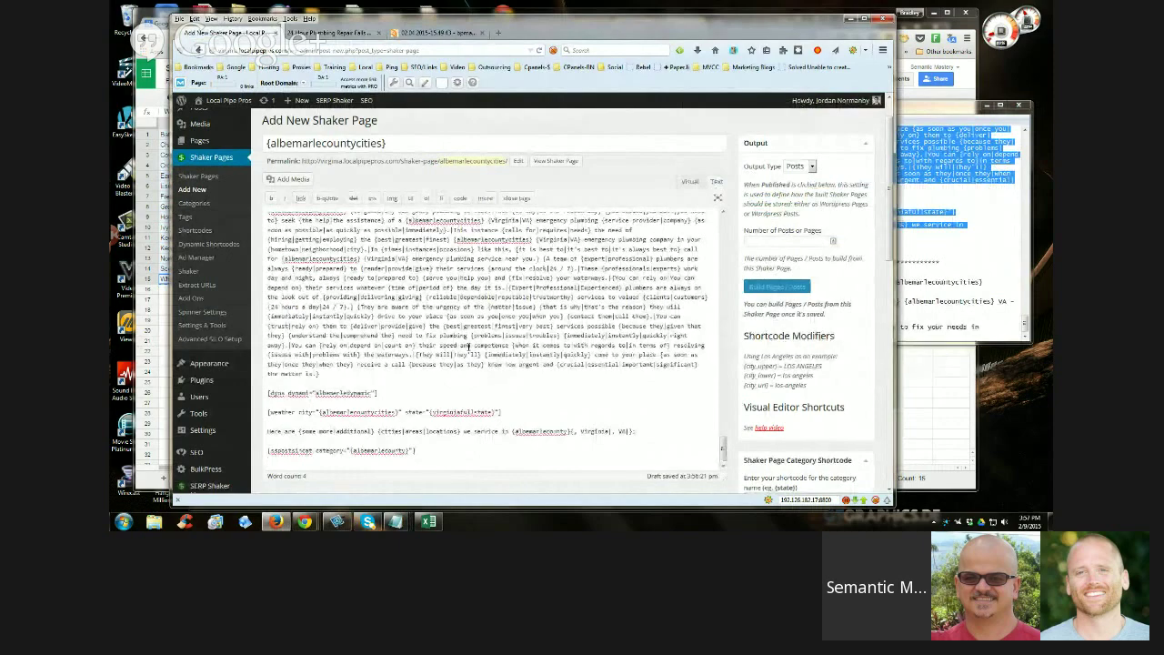
{"action": "left_click", "coordinate": [691, 181]}
{"action": "scroll", "coordinate": [569, 309], "scroll_direction": "down", "scroll_amount": 1}
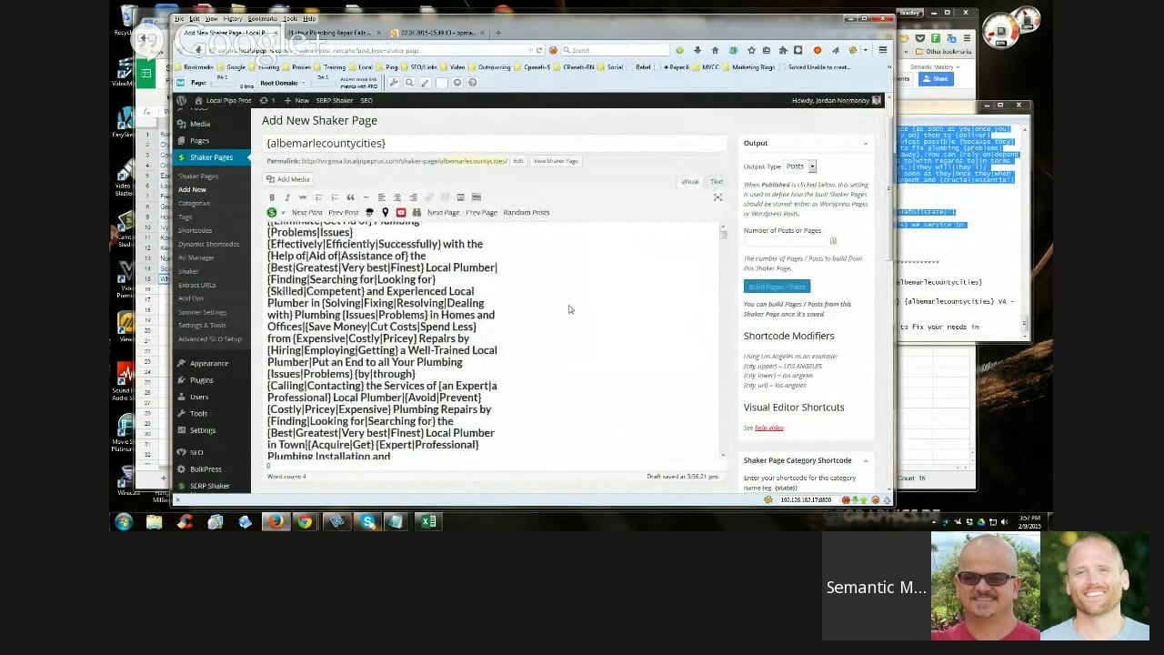
{"action": "scroll", "coordinate": [569, 309], "scroll_direction": "down", "scroll_amount": 10}
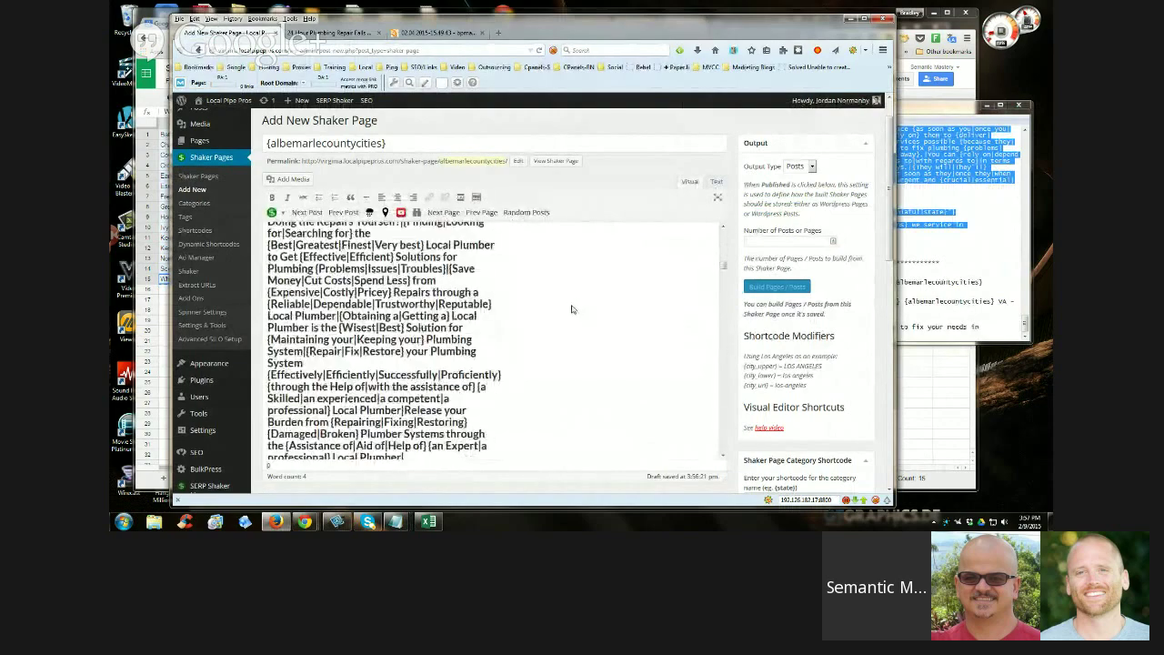
{"action": "scroll", "coordinate": [571, 310], "scroll_direction": "down", "scroll_amount": 8}
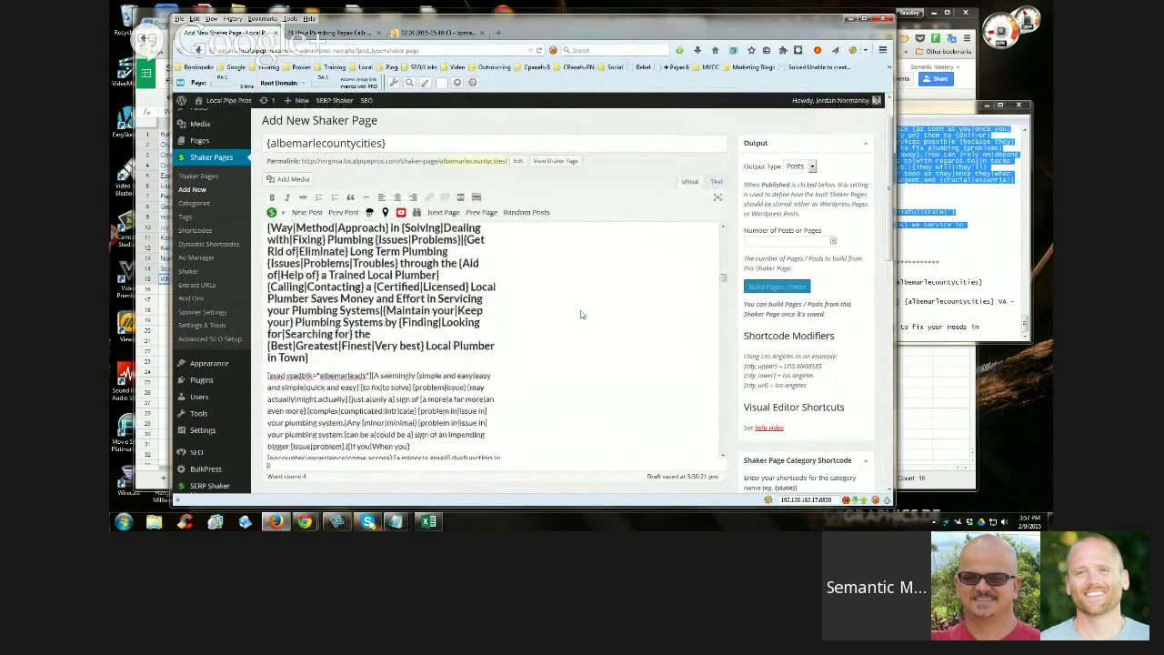
{"action": "scroll", "coordinate": [480, 345], "scroll_direction": "down", "scroll_amount": 10}
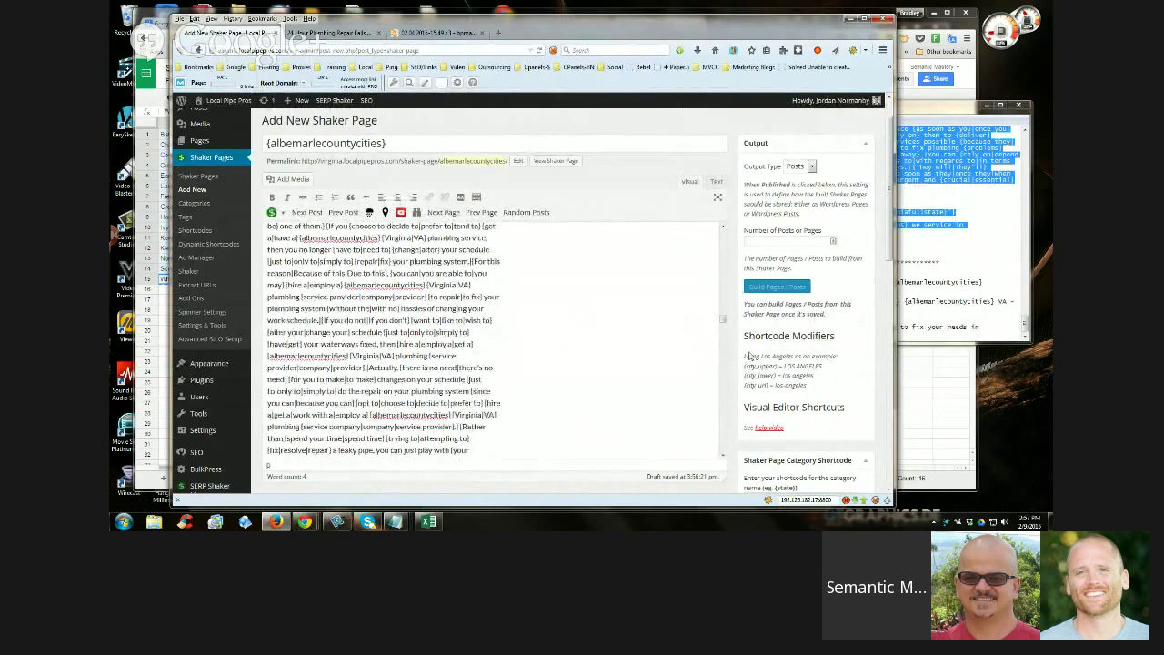
Set the Shaker page category shortcode to {albemarlecounty}, copied from the template, and assign the page to the Albemarle County category
{"action": "scroll", "coordinate": [737, 343], "scroll_direction": "down", "scroll_amount": 4}
{"action": "scroll", "coordinate": [736, 342], "scroll_direction": "down", "scroll_amount": 1}
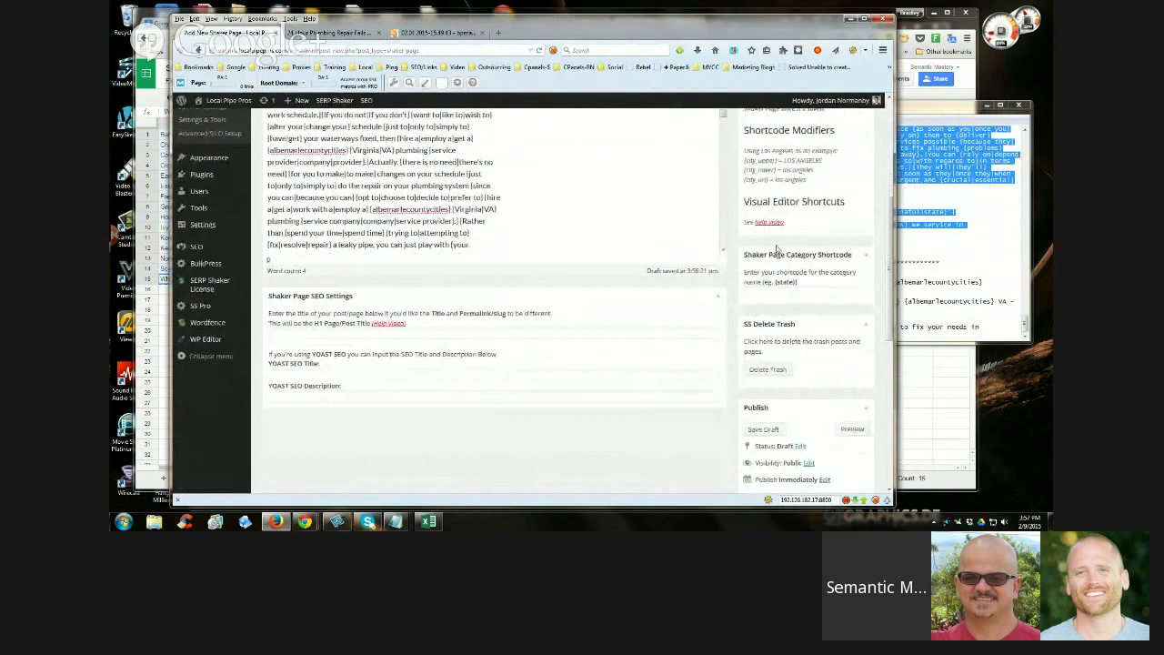
{"action": "left_click", "coordinate": [941, 292]}
{"action": "scroll", "coordinate": [941, 292], "scroll_direction": "up", "scroll_amount": 15}
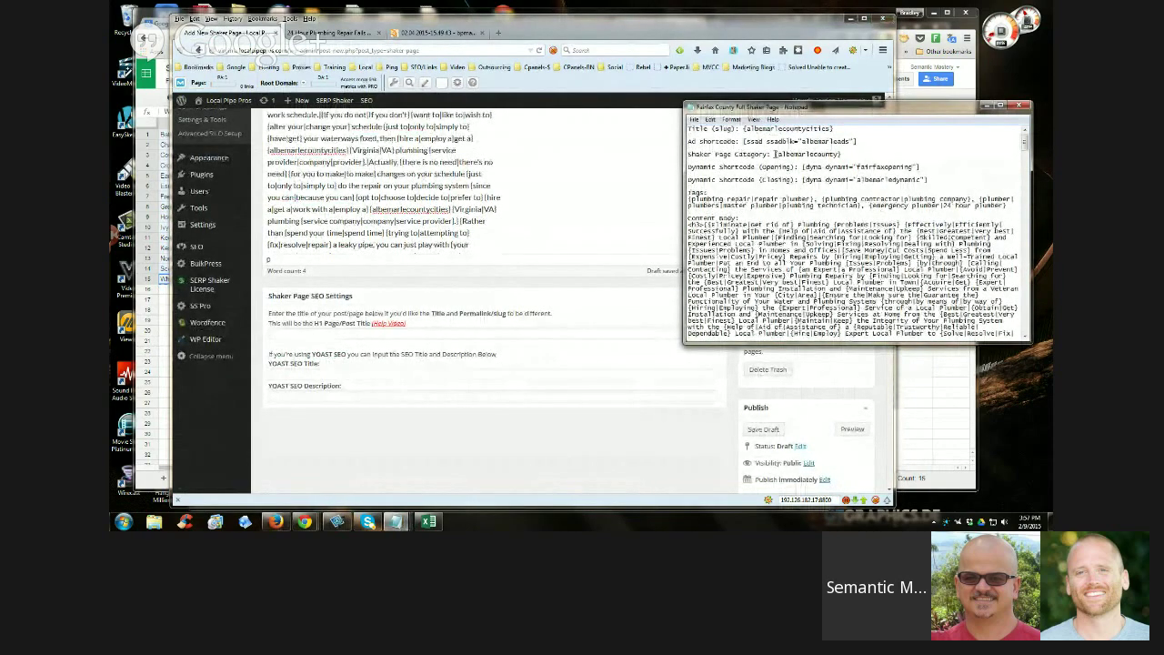
{"action": "left_click_drag", "start_coordinate": [774, 154], "coordinate": [842, 155]}
{"action": "right_click", "coordinate": [843, 154]}
{"action": "left_click", "coordinate": [883, 188]}
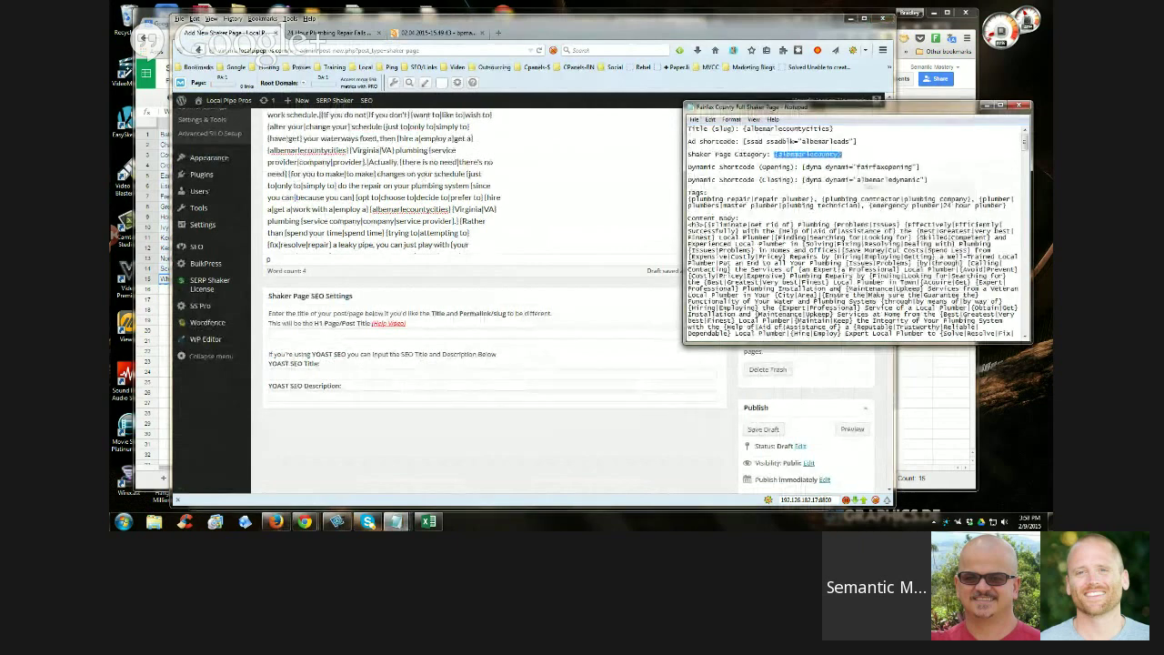
{"action": "left_click", "coordinate": [733, 387]}
{"action": "right_click", "coordinate": [789, 293]}
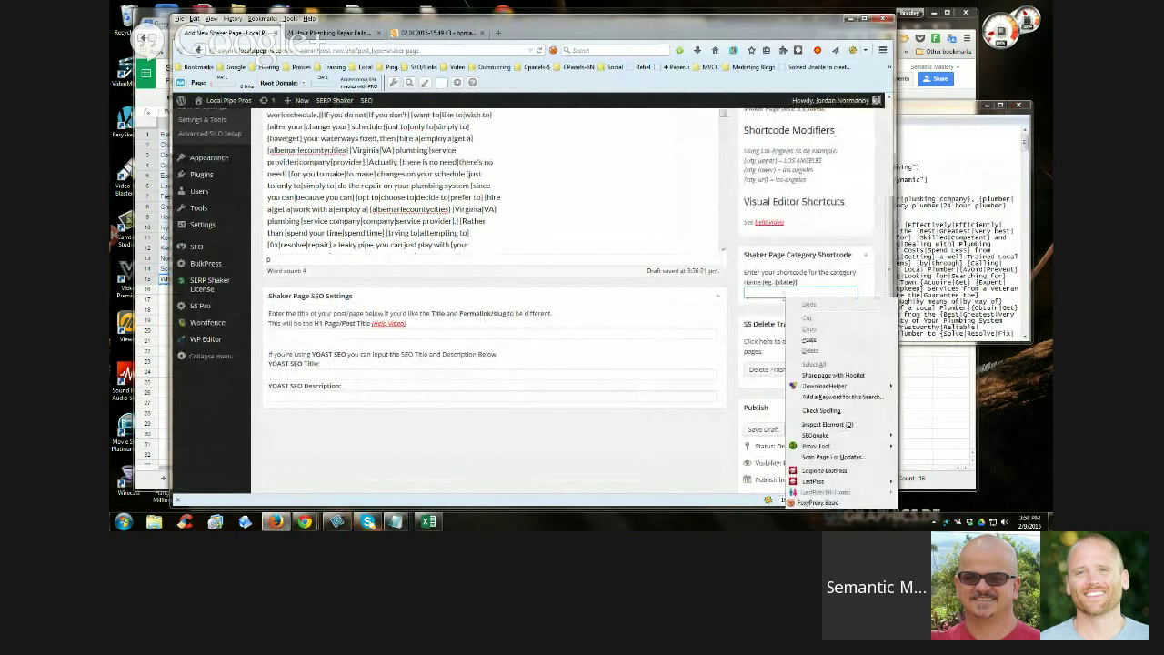
{"action": "left_click", "coordinate": [809, 340]}
{"action": "scroll", "coordinate": [717, 442], "scroll_direction": "down", "scroll_amount": 5}
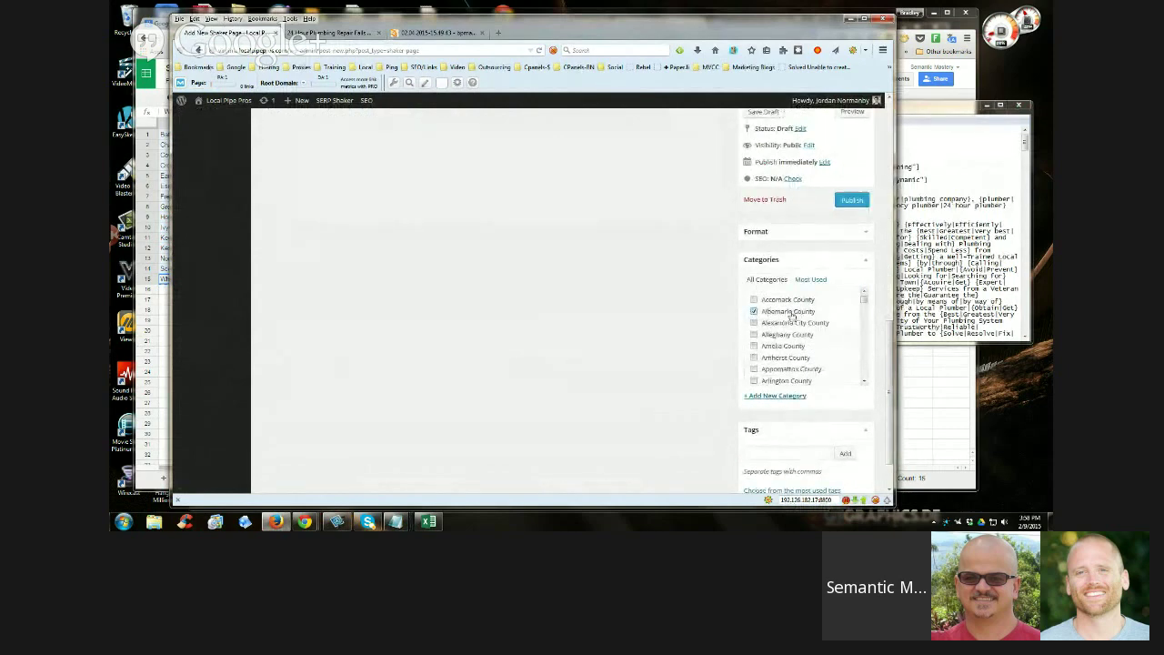
Add the template's spintax tags to the page, from {plumbing repair|repair plumber} through {emergency plumber|24 hour plumber}
{"action": "scroll", "coordinate": [662, 353], "scroll_direction": "down", "scroll_amount": 1}
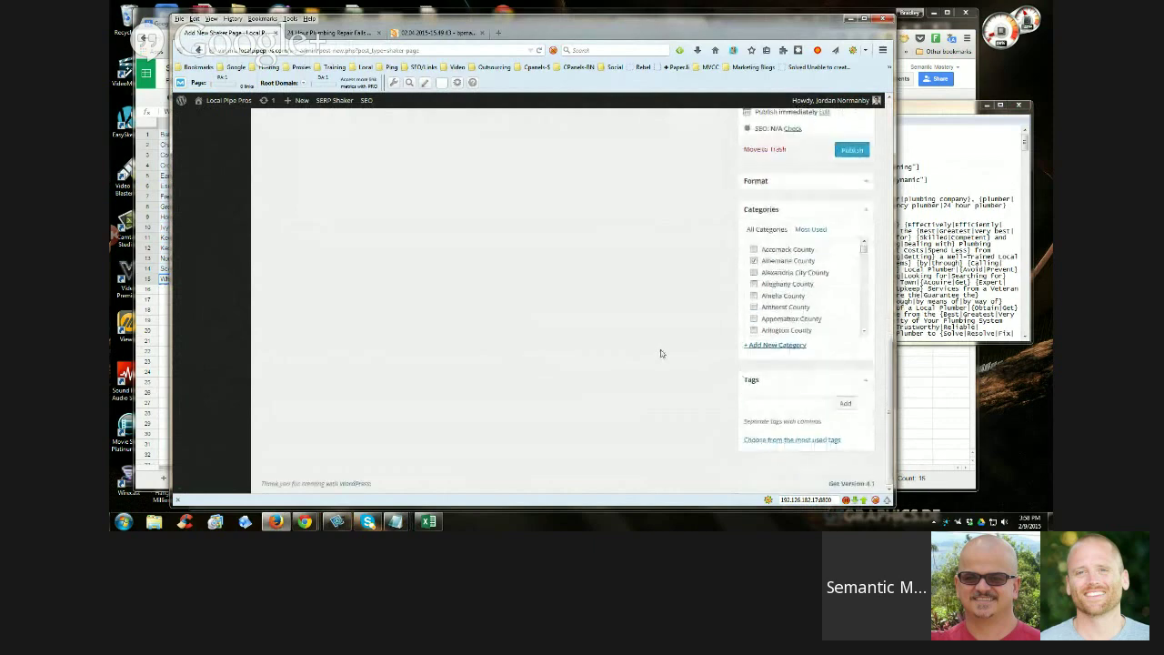
{"action": "left_click", "coordinate": [964, 289]}
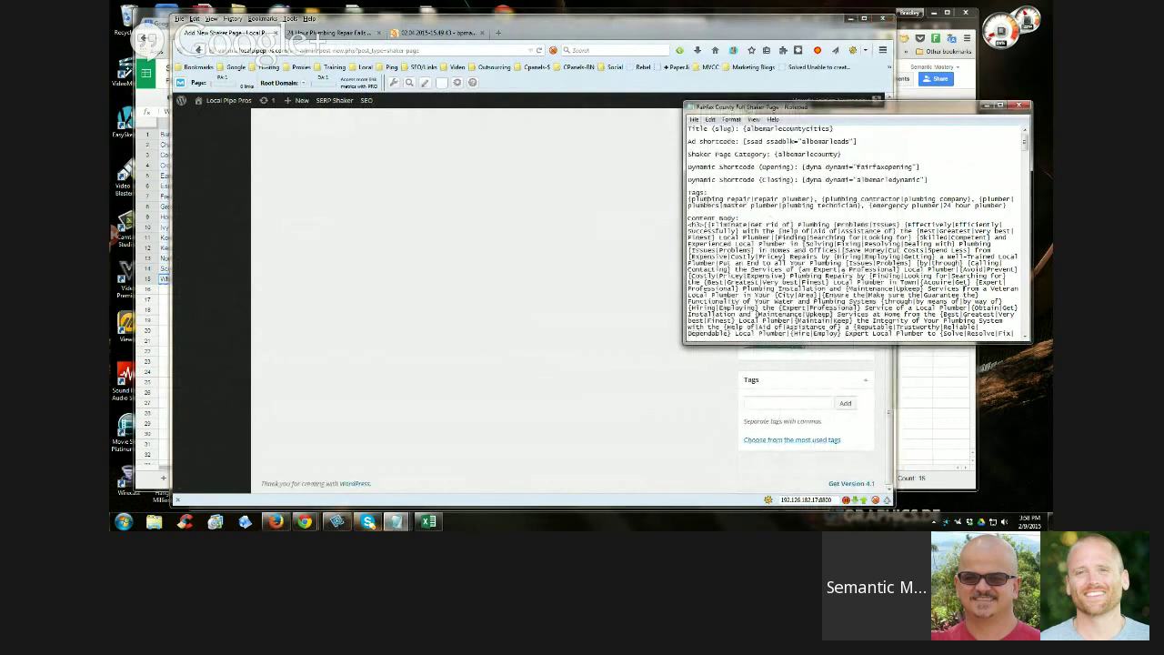
{"action": "left_click_drag", "start_coordinate": [688, 198], "coordinate": [1008, 208]}
{"action": "right_click", "coordinate": [1008, 208]}
{"action": "left_click", "coordinate": [1028, 233]}
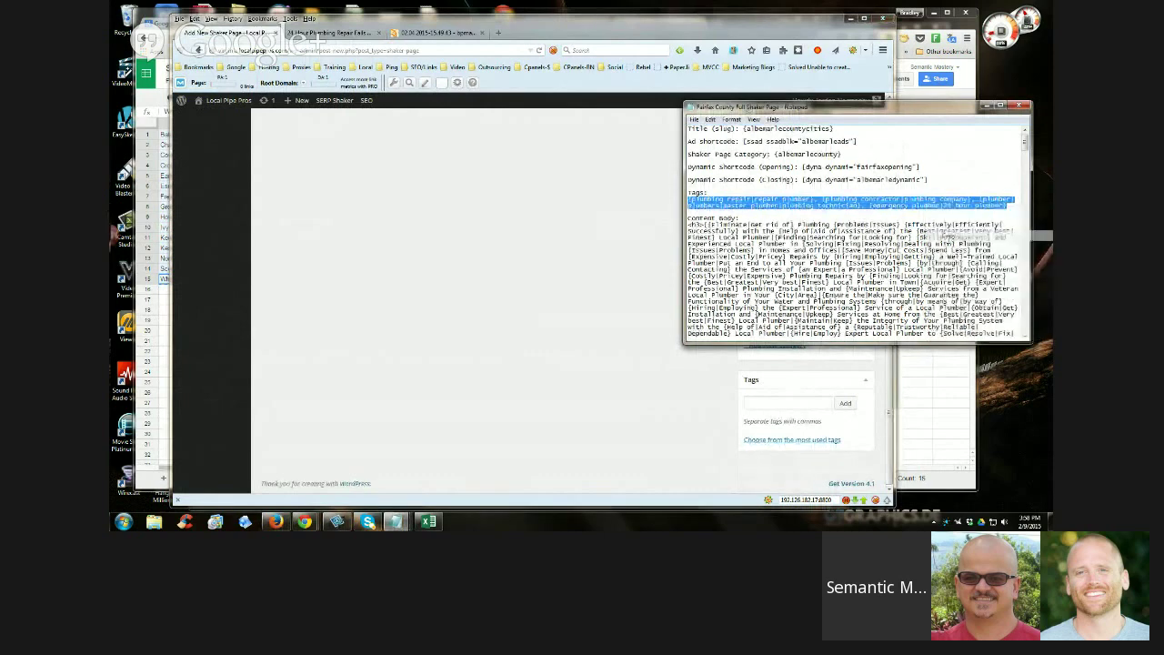
{"action": "left_click", "coordinate": [608, 306]}
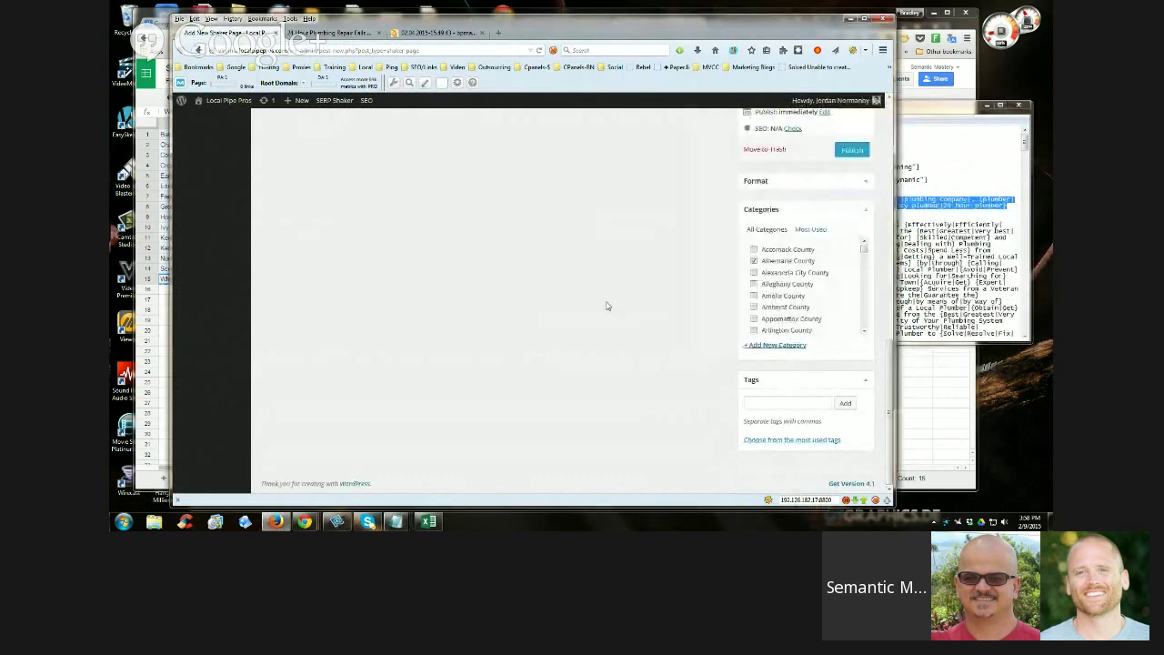
{"action": "left_click", "coordinate": [759, 401]}
{"action": "key", "text": "ctrl+v"}
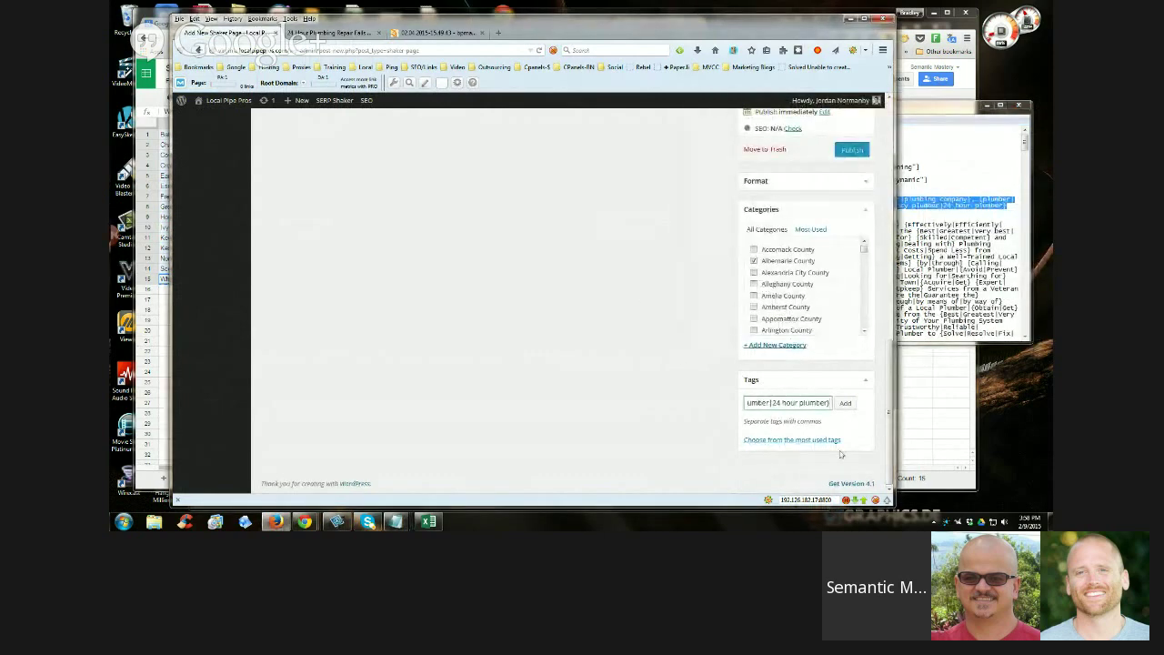
{"action": "left_click", "coordinate": [845, 402]}
{"action": "scroll", "coordinate": [705, 414], "scroll_direction": "down", "scroll_amount": 2}
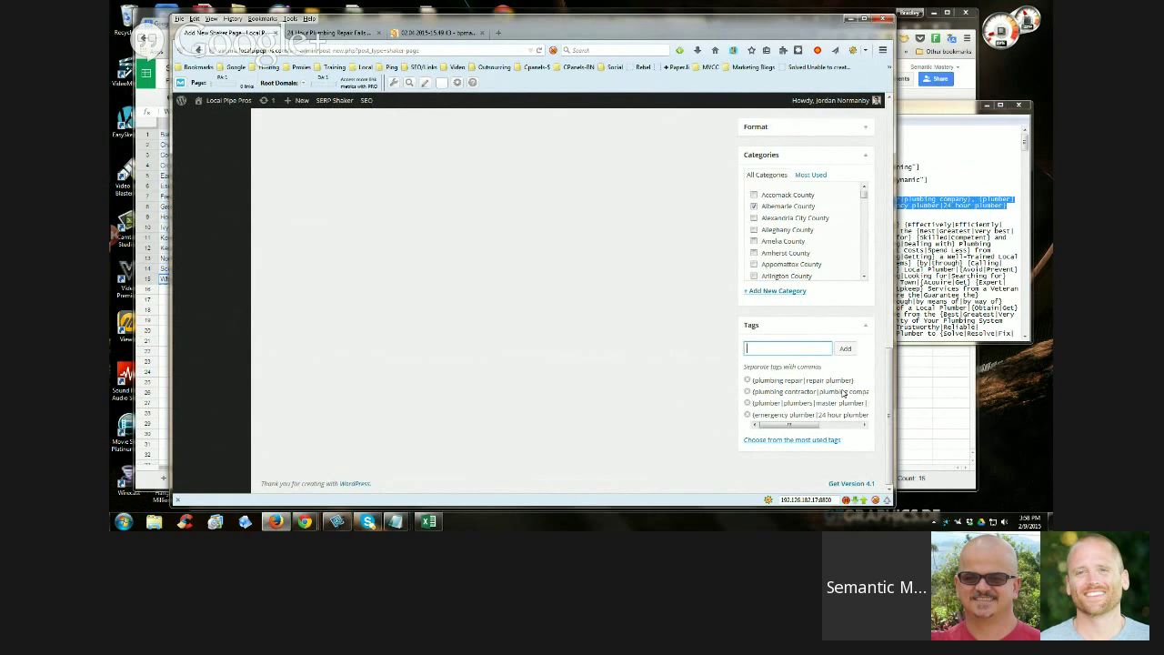
Copy the template's H1 title "Plumbing Repair {Contractor|Company|Specialists} in {albemarlecountycities}" into the H1 Page/Post Title of the Shaker Page SEO Settings
{"action": "key", "text": "alt+Tab"}
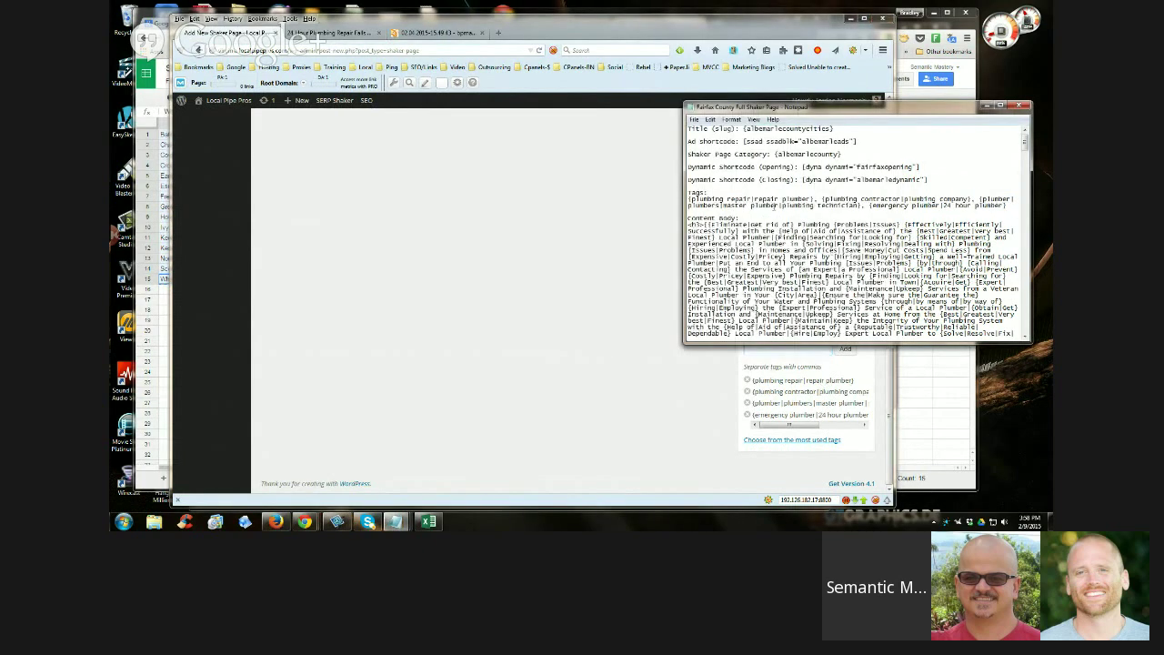
{"action": "left_click", "coordinate": [625, 287]}
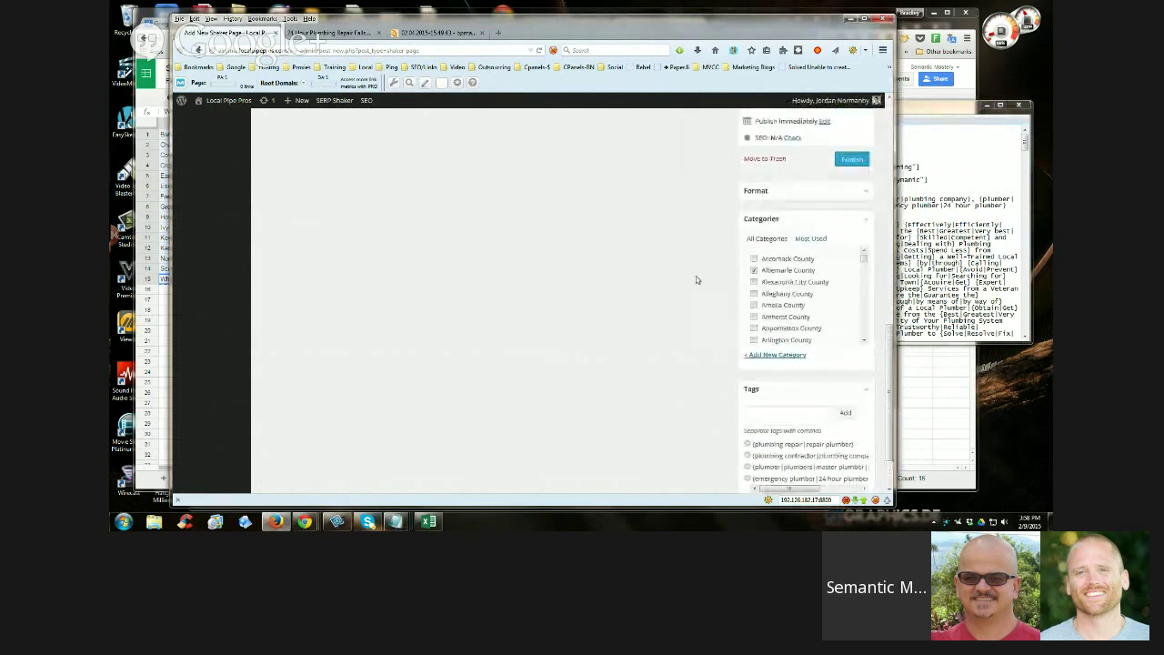
{"action": "scroll", "coordinate": [693, 279], "scroll_direction": "up", "scroll_amount": 1}
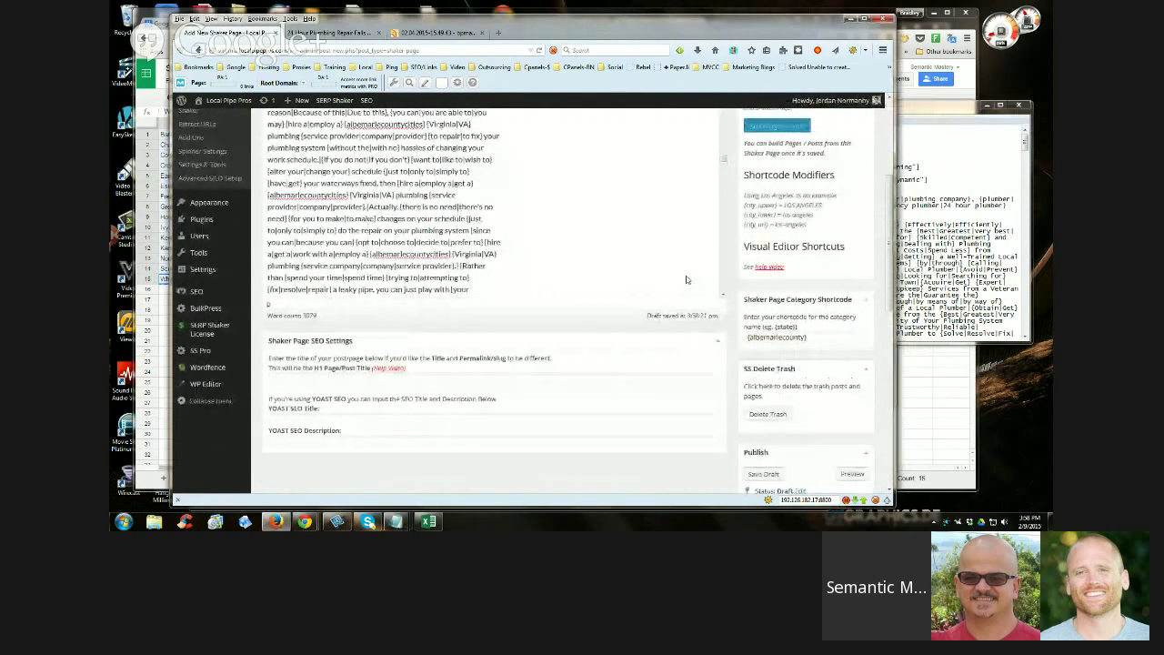
{"action": "scroll", "coordinate": [686, 280], "scroll_direction": "down", "scroll_amount": 3}
{"action": "left_click", "coordinate": [340, 247]}
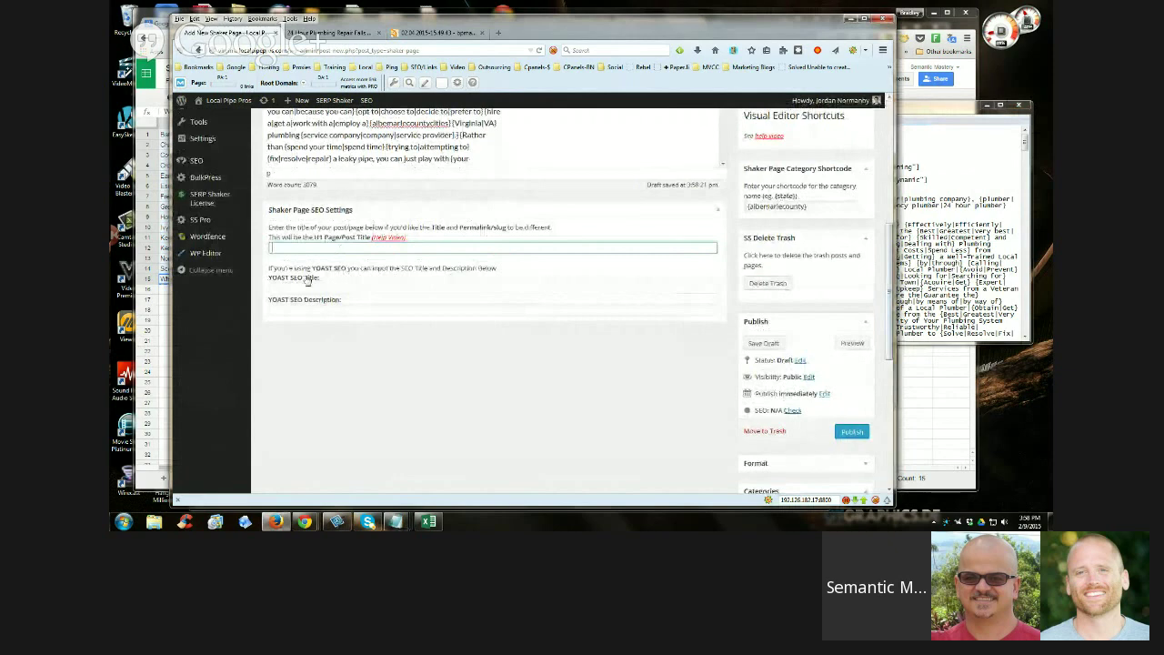
{"action": "left_click", "coordinate": [937, 273]}
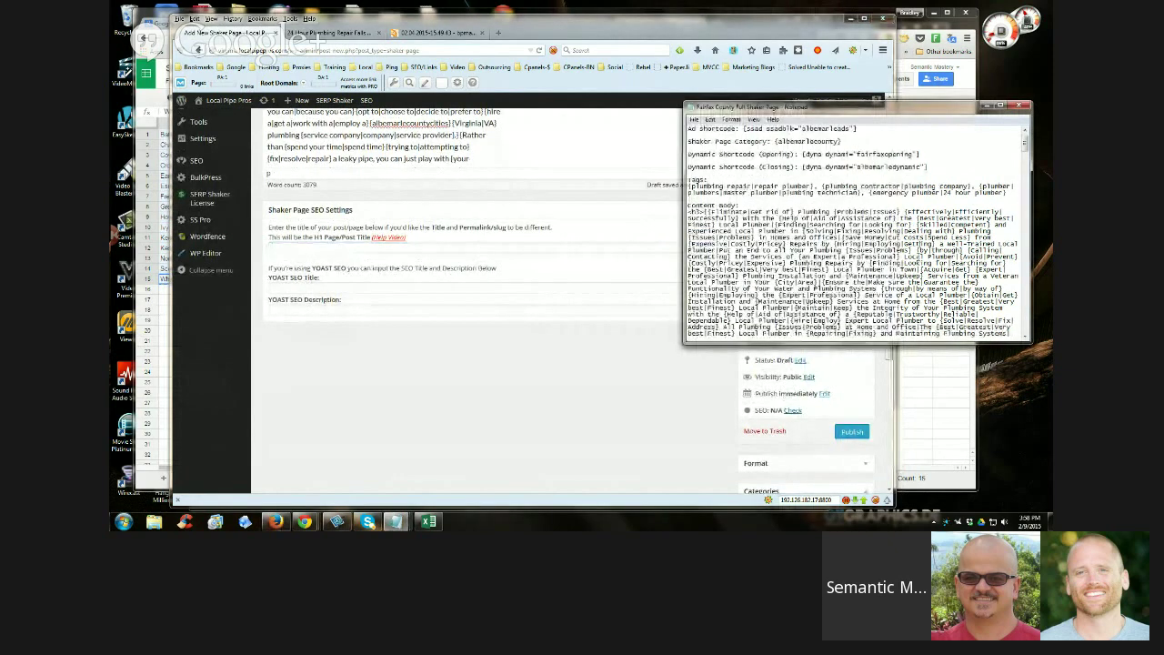
{"action": "scroll", "coordinate": [855, 232], "scroll_direction": "down", "scroll_amount": 10}
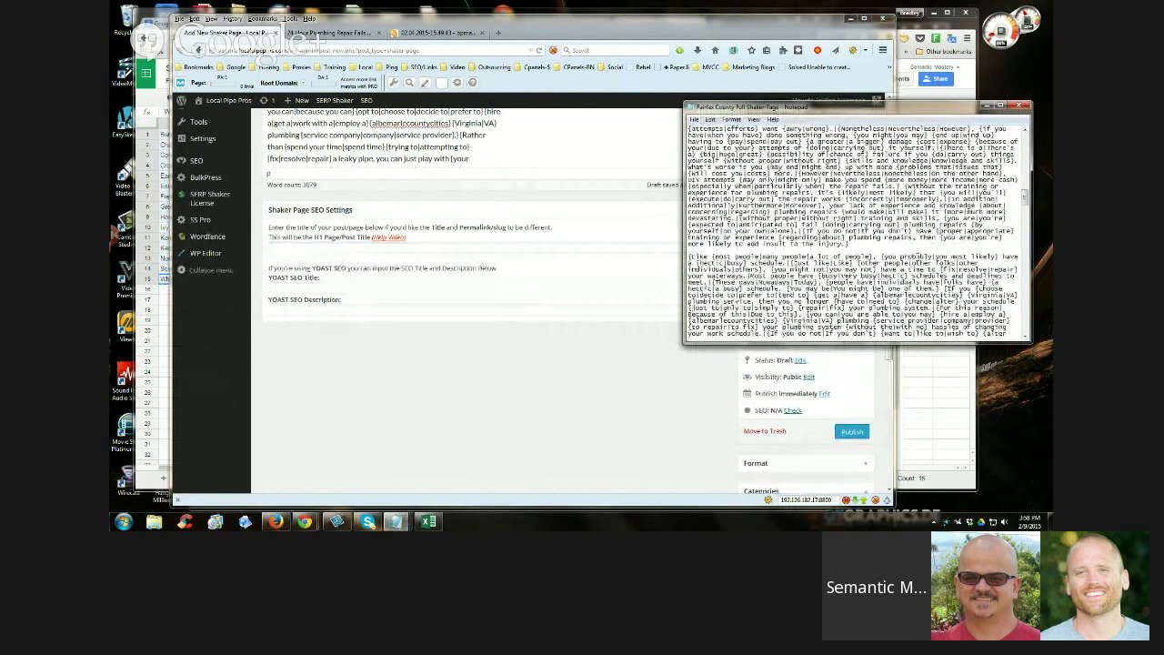
{"action": "scroll", "coordinate": [705, 271], "scroll_direction": "down", "scroll_amount": 10}
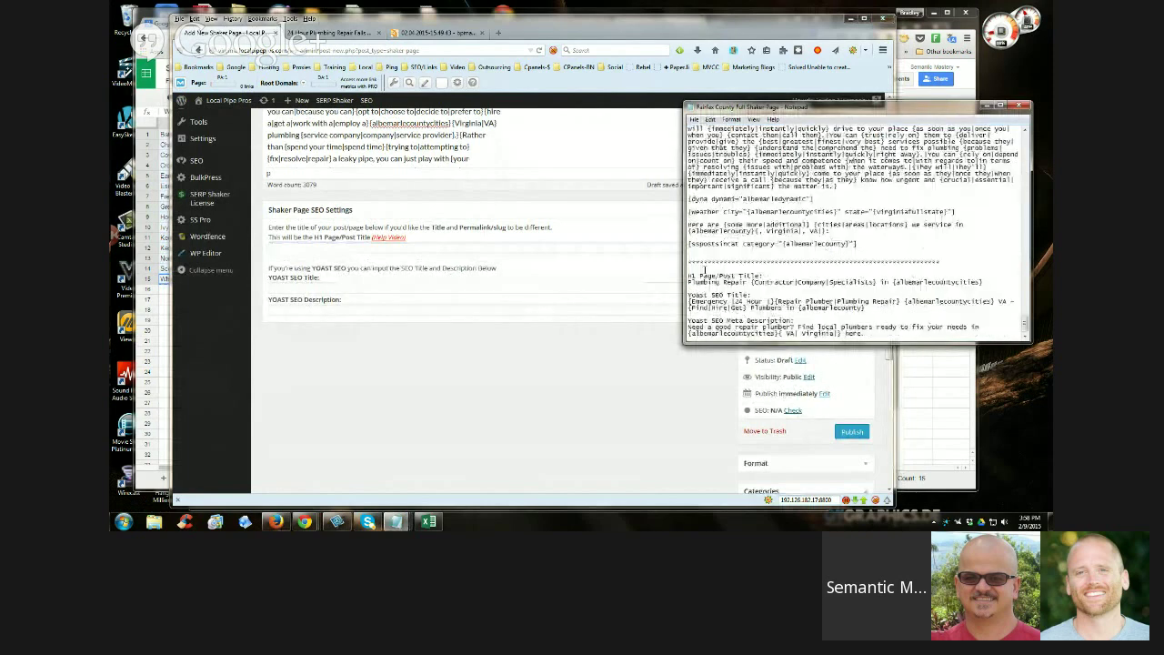
{"action": "left_click_drag", "start_coordinate": [689, 282], "coordinate": [983, 282]}
{"action": "right_click", "coordinate": [927, 283]}
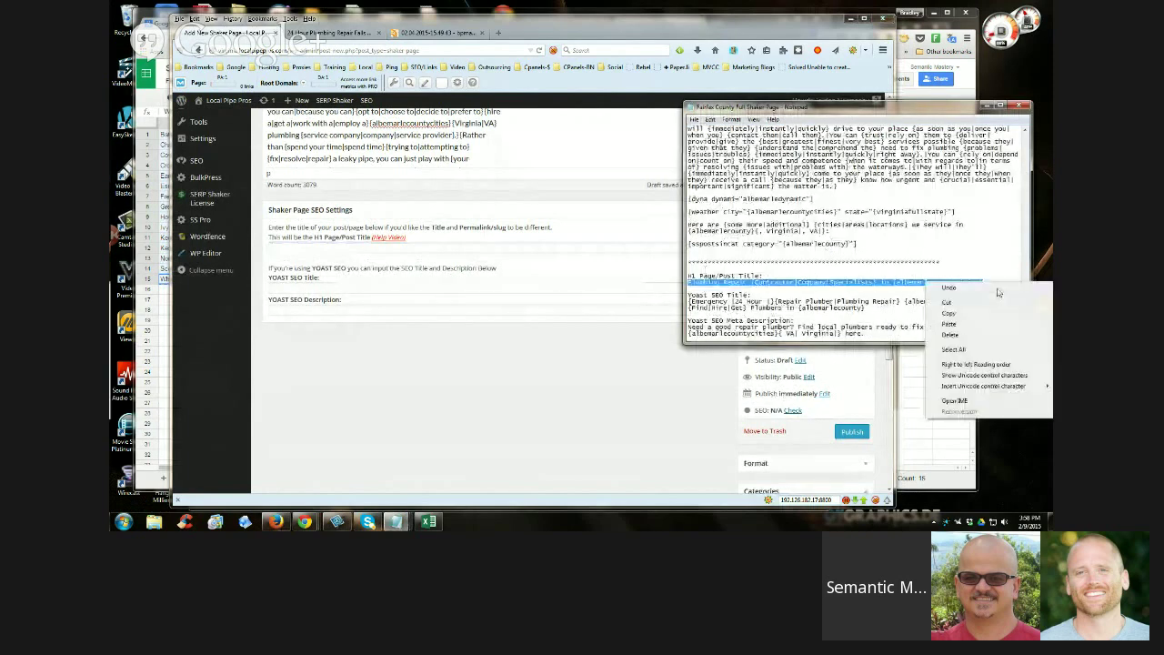
{"action": "left_click", "coordinate": [948, 313]}
{"action": "left_click", "coordinate": [386, 253]}
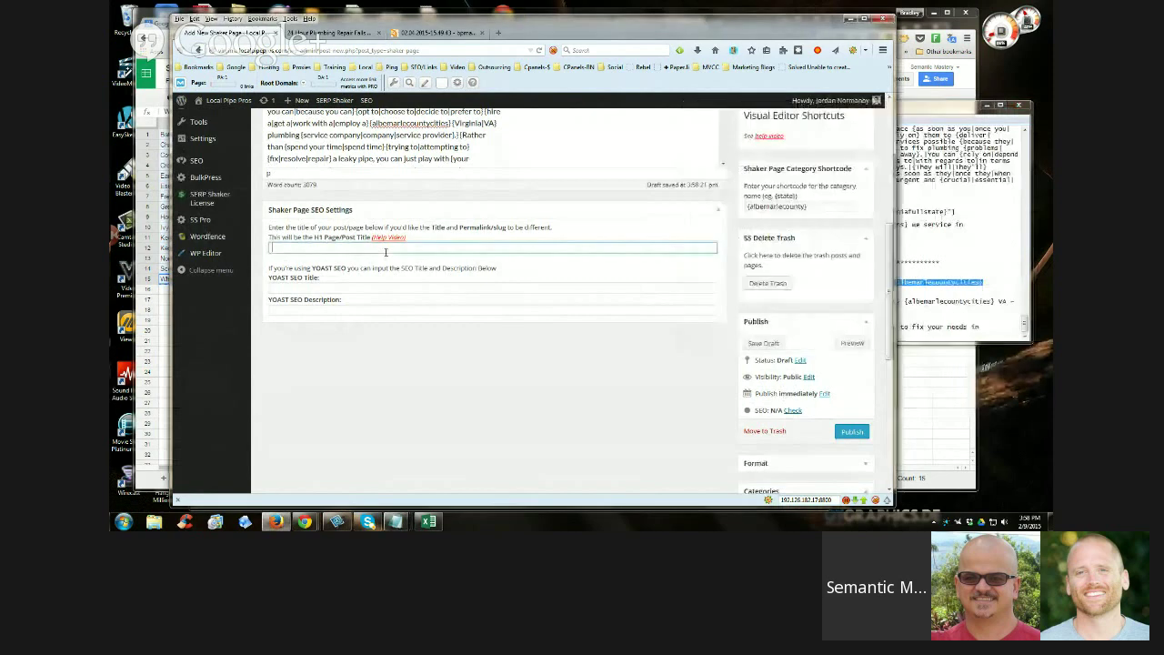
{"action": "key", "text": "ctrl+v"}
Set the Yoast SEO title to "{Emergency |24 Hour |}{Repair Plumber|Plumbing Repair} {albemarlecountycities} VA - {Find|Hire|Get} Plumbers in {albemarlecounty}", copied from the template
{"action": "left_click", "coordinate": [396, 286]}
{"action": "key", "text": "alt+Tab"}
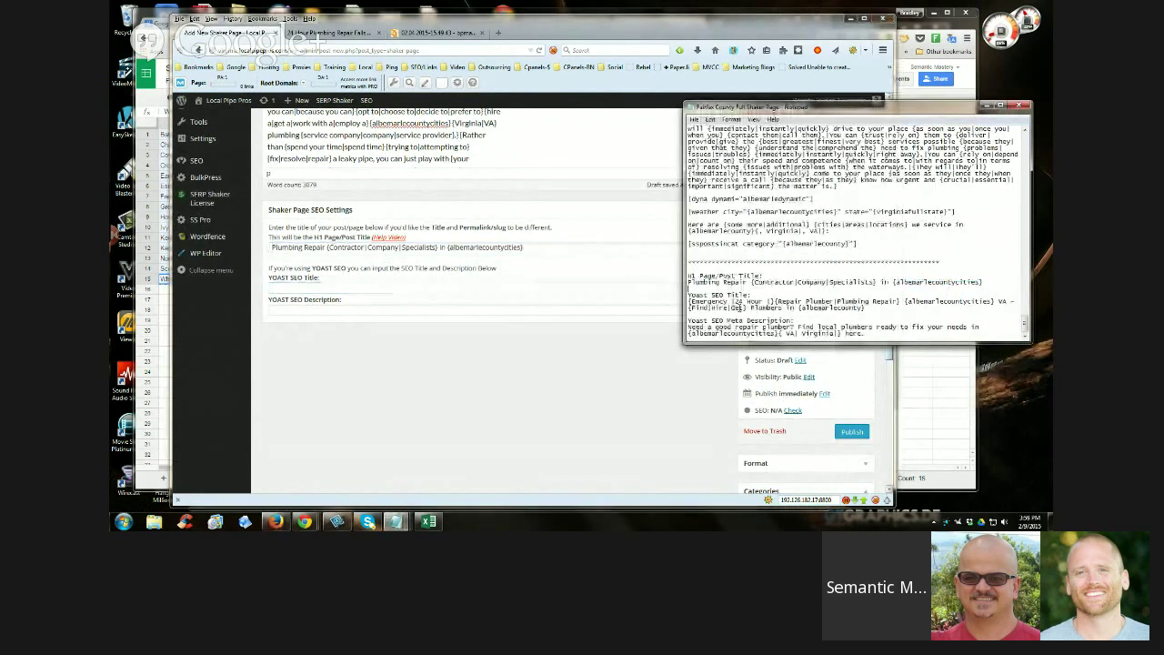
{"action": "left_click_drag", "start_coordinate": [689, 302], "coordinate": [864, 308]}
{"action": "right_click", "coordinate": [889, 300]}
{"action": "left_click", "coordinate": [914, 333]}
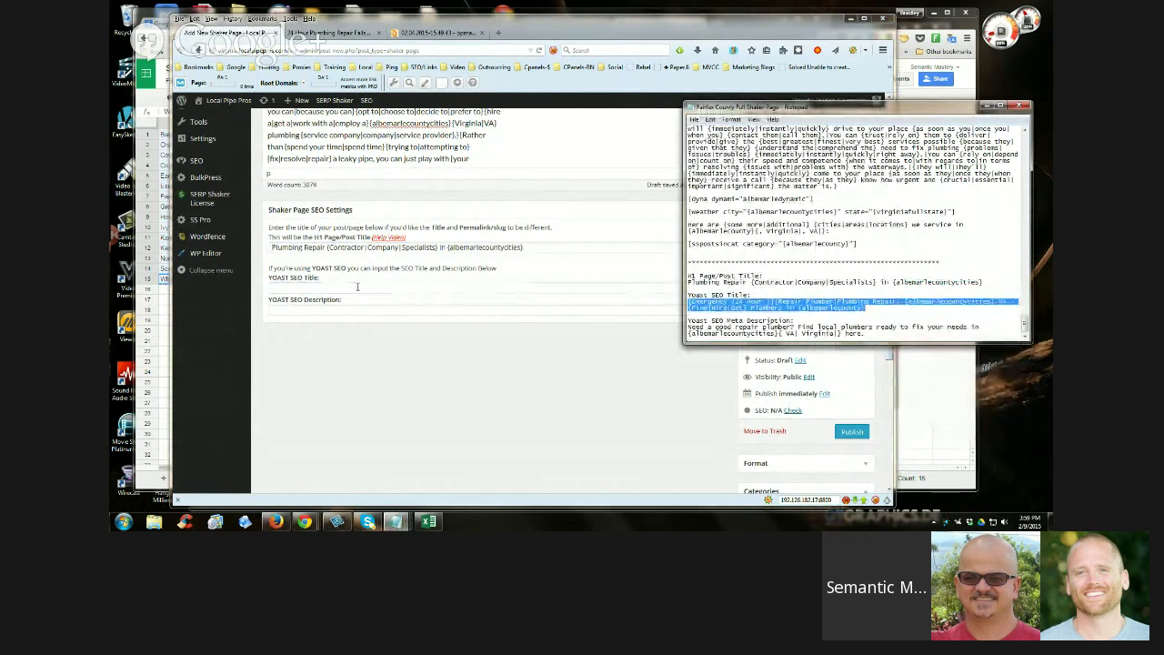
{"action": "key", "text": "alt+Tab"}
{"action": "key", "text": "ctrl+v"}
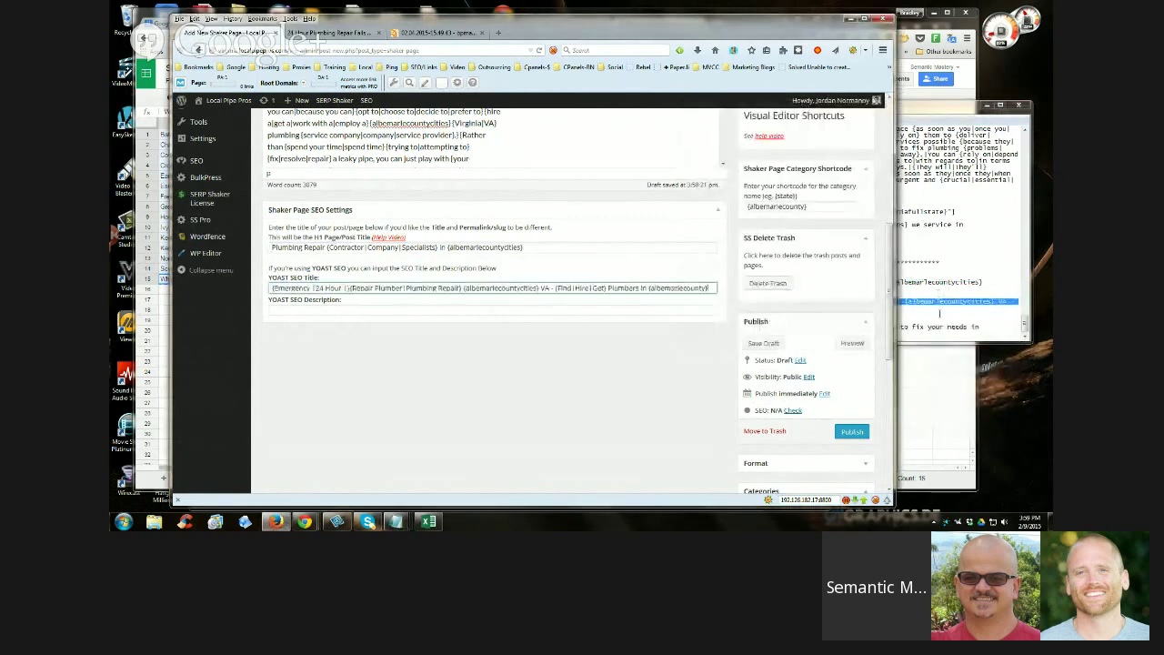
Set the Yoast SEO description to "Need a good repair plumber? Find local plumbers ready to fix your needs in {albemarlecountycities}{ VA| Virginia|} here." and save the draft
{"action": "key", "text": "alt+Tab"}
{"action": "left_click_drag", "start_coordinate": [688, 326], "coordinate": [864, 334]}
{"action": "right_click", "coordinate": [869, 334]}
{"action": "left_click", "coordinate": [900, 366]}
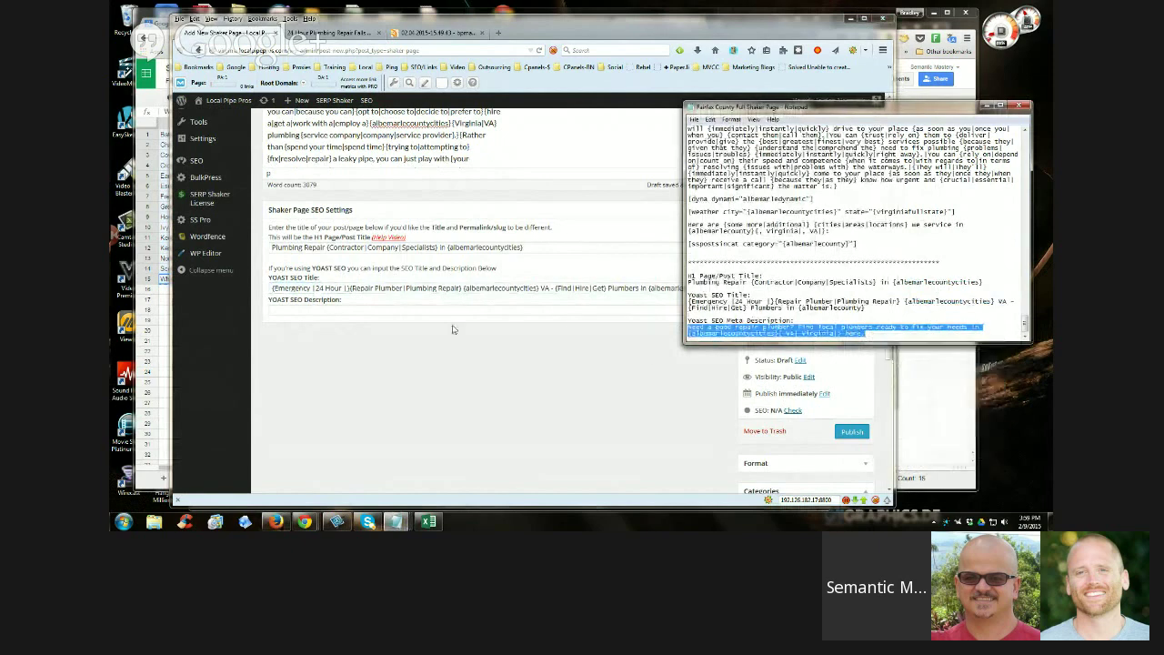
{"action": "left_click", "coordinate": [444, 310]}
{"action": "key", "text": "ctrl+v"}
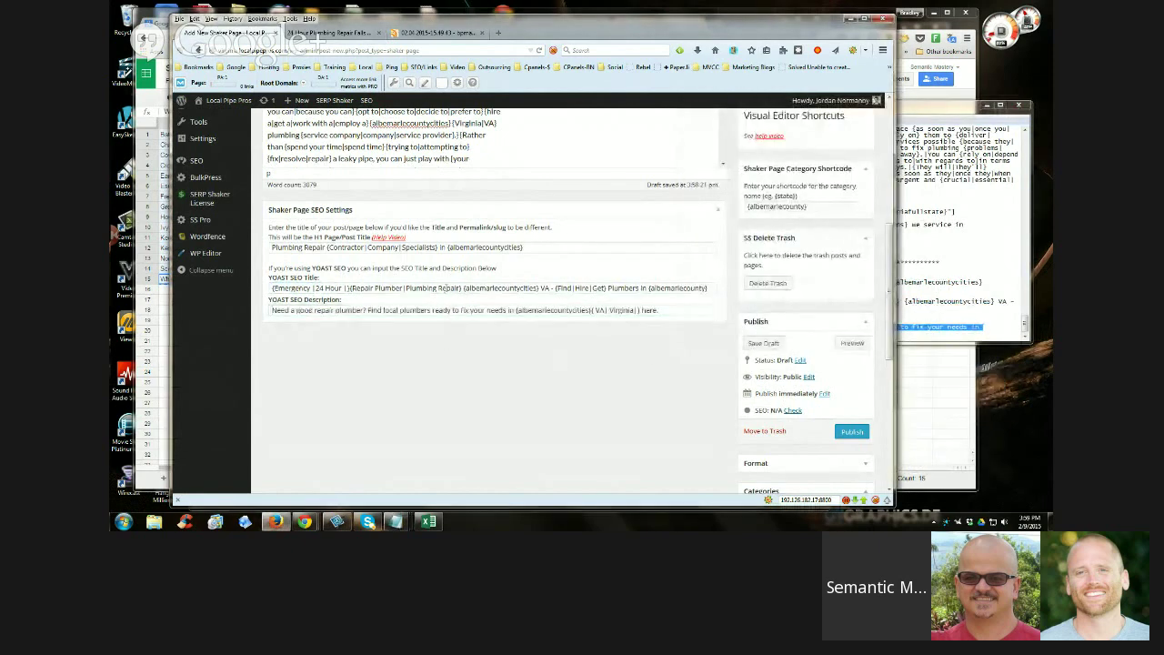
{"action": "left_click", "coordinate": [483, 289]}
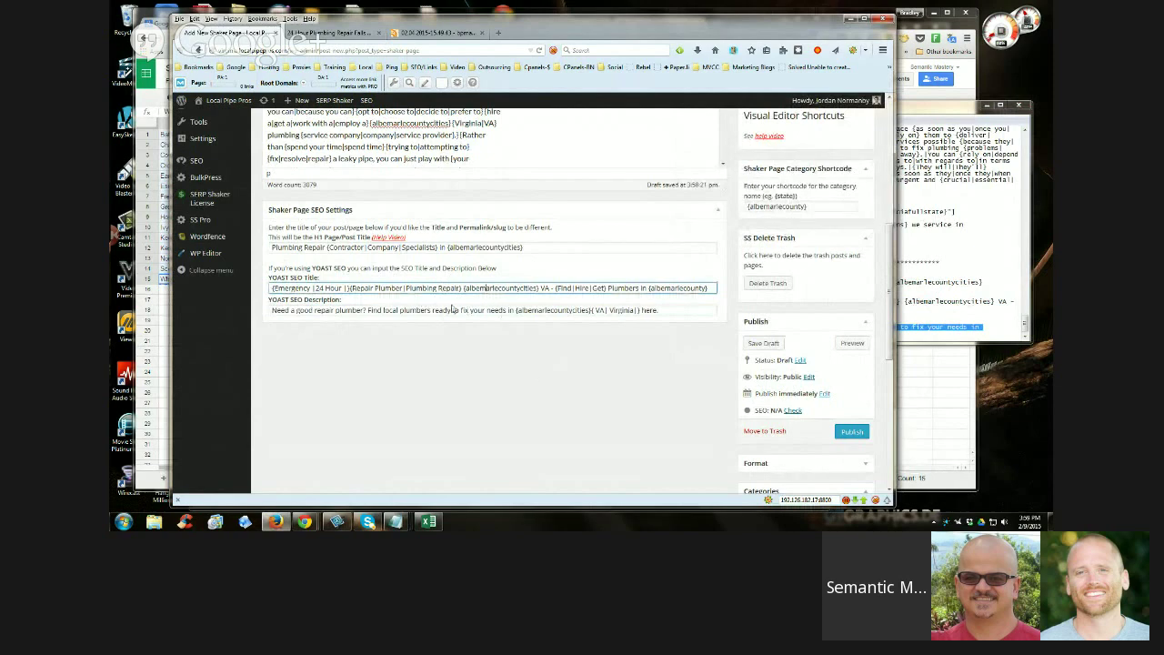
{"action": "left_click", "coordinate": [763, 343]}
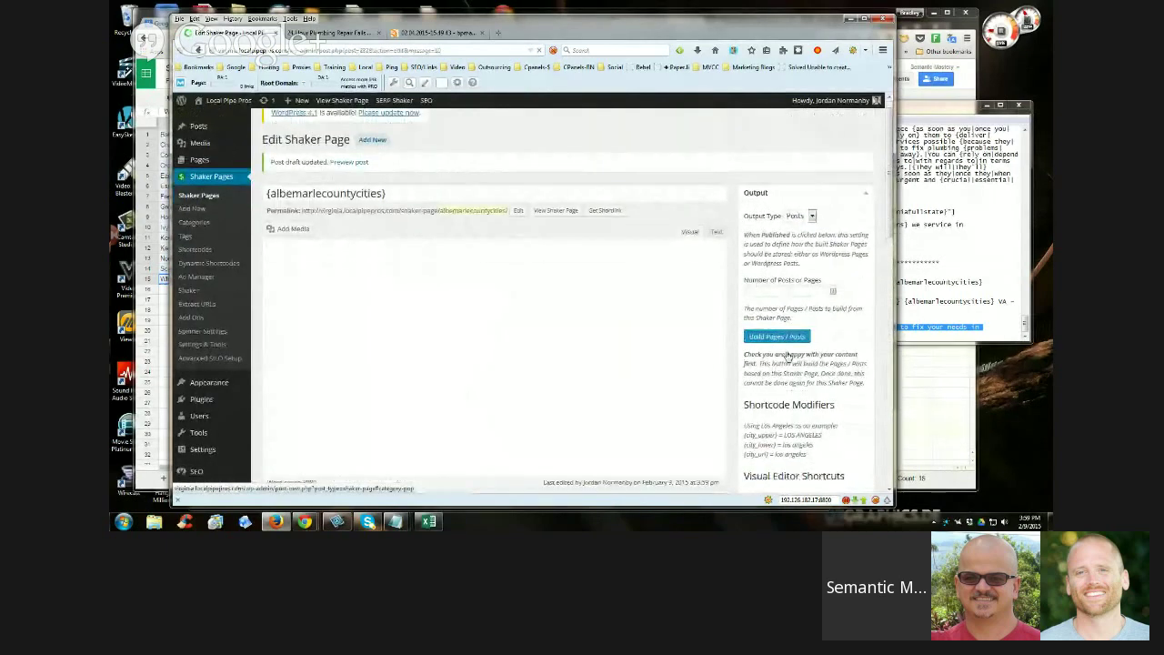
Try to re-enter the blank Yoast SEO title from the previously entered values and submit it
{"action": "scroll", "coordinate": [788, 357], "scroll_direction": "down", "scroll_amount": 10}
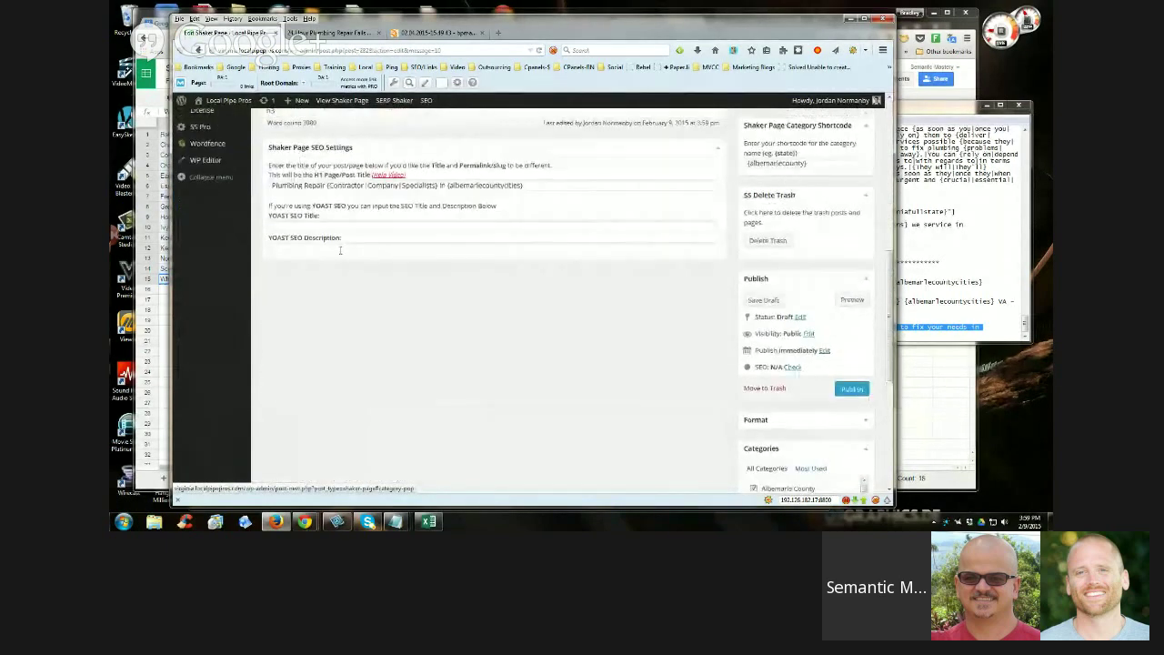
{"action": "double_click", "coordinate": [312, 236]}
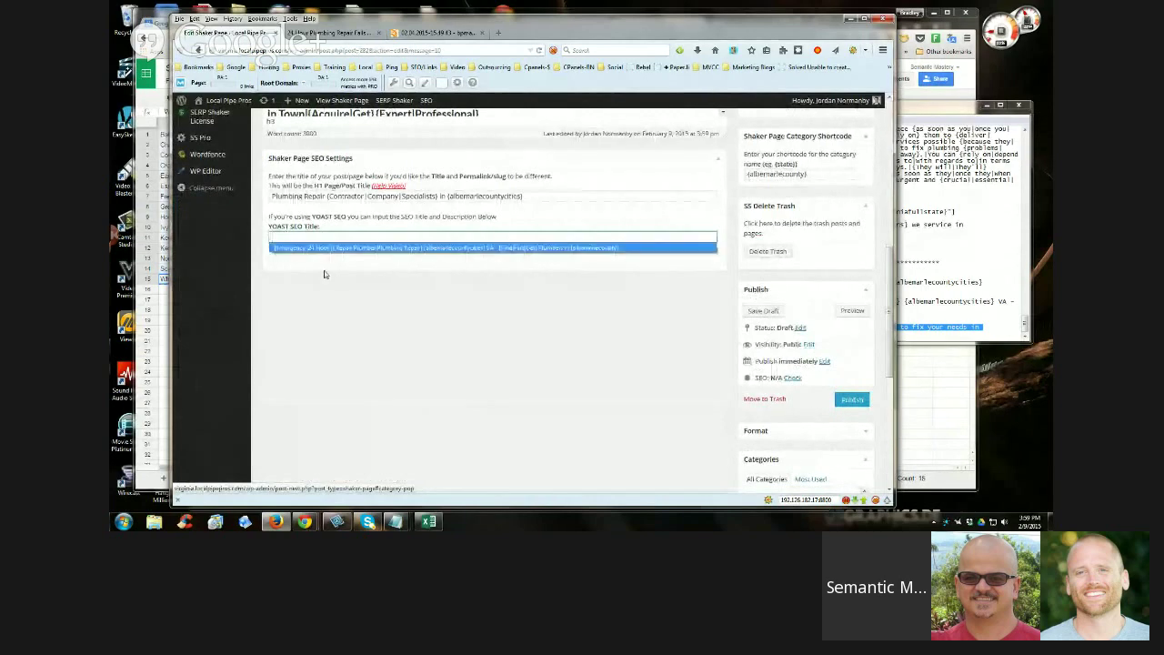
{"action": "double_click", "coordinate": [327, 257]}
{"action": "left_click", "coordinate": [328, 237]}
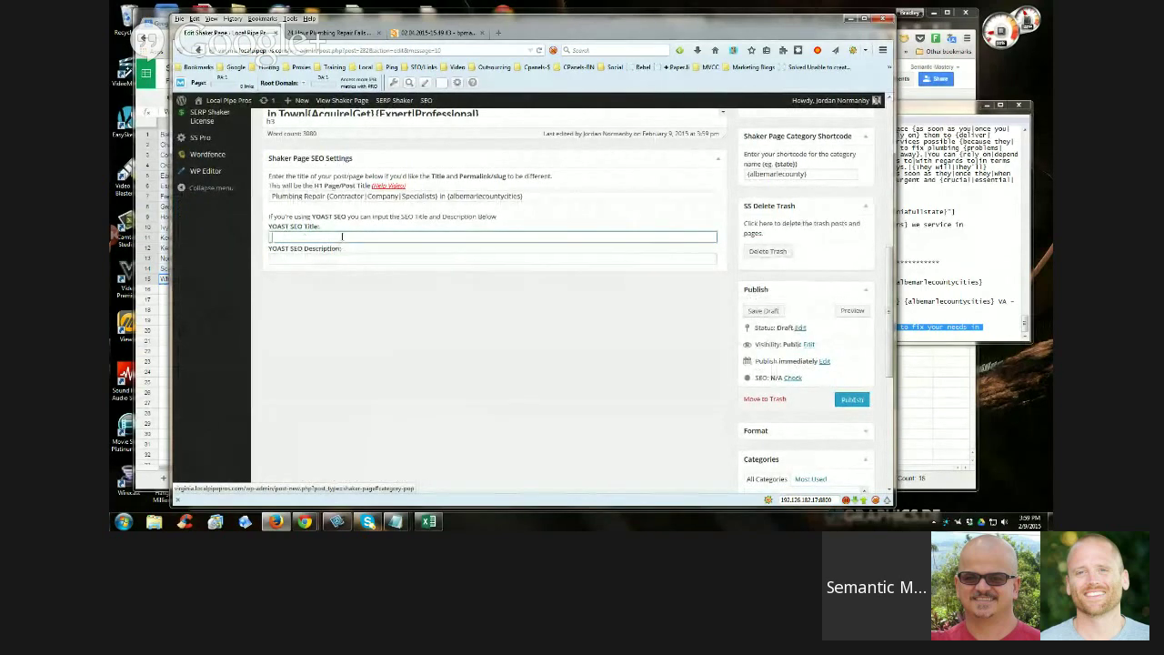
{"action": "key", "text": "Return"}
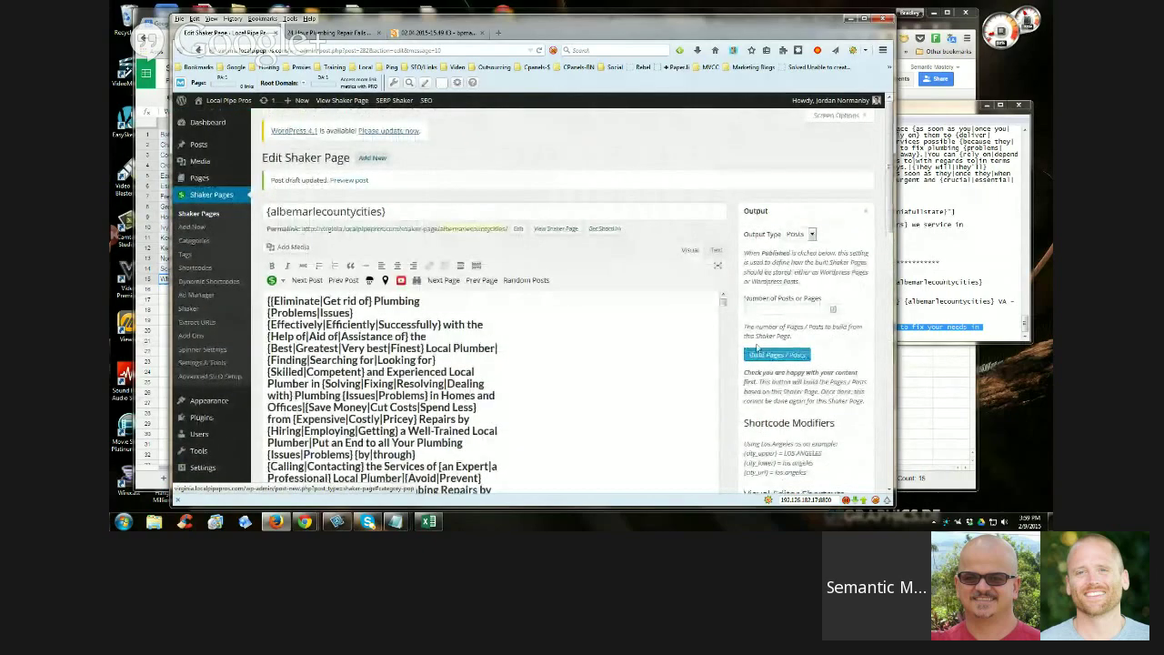
Refill the Yoast SEO title and description with their previously entered Albemarle County spintax and save the draft
{"action": "scroll", "coordinate": [708, 338], "scroll_direction": "down", "scroll_amount": 10}
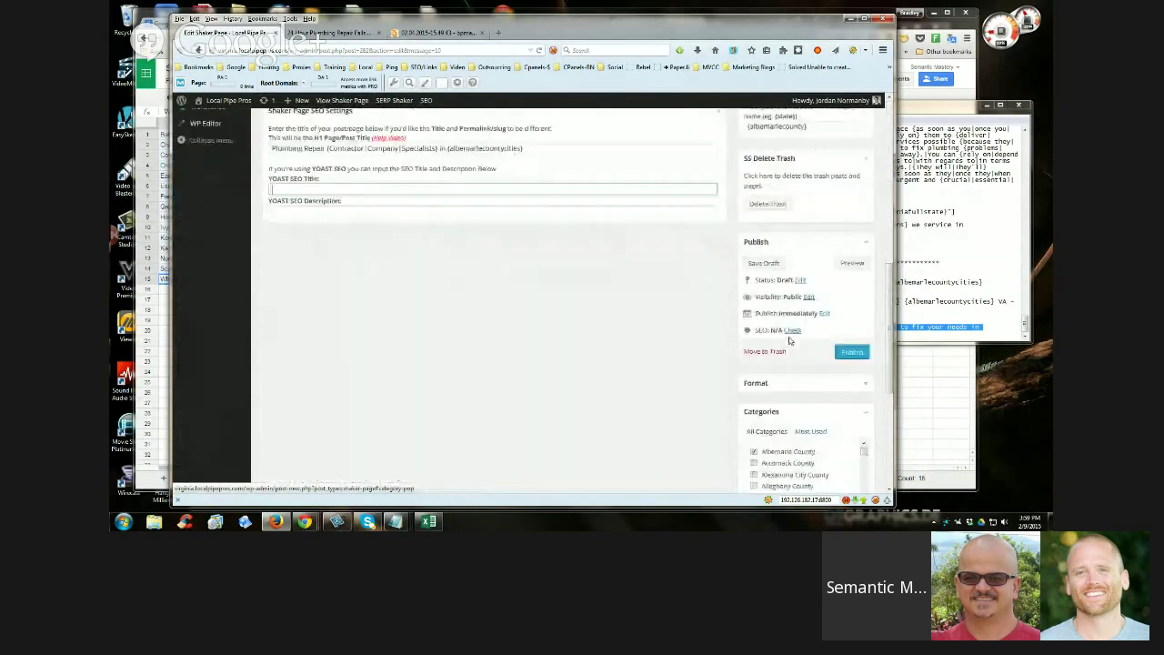
{"action": "scroll", "coordinate": [387, 257], "scroll_direction": "up", "scroll_amount": 2}
{"action": "key", "text": "ctrl+v"}
{"action": "key", "text": "ctrl+a"}
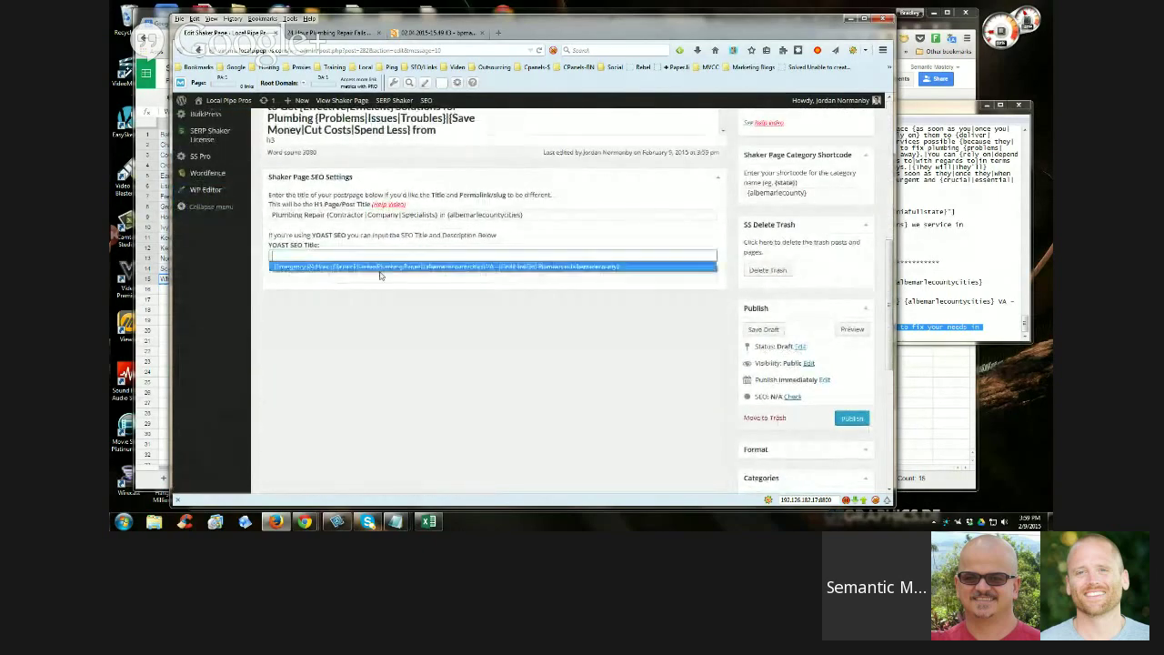
{"action": "left_click", "coordinate": [376, 272]}
{"action": "left_click", "coordinate": [377, 273]}
{"action": "key", "text": "ctrl+v"}
{"action": "key", "text": "ctrl+a"}
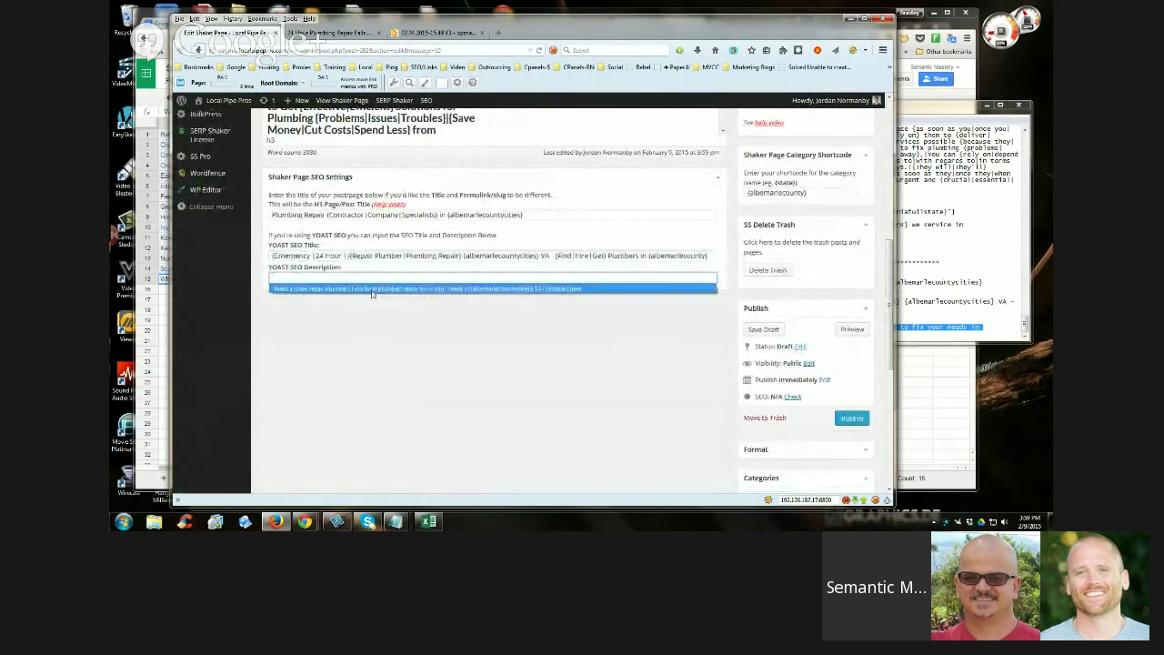
{"action": "left_click", "coordinate": [400, 272]}
{"action": "left_click", "coordinate": [763, 330]}
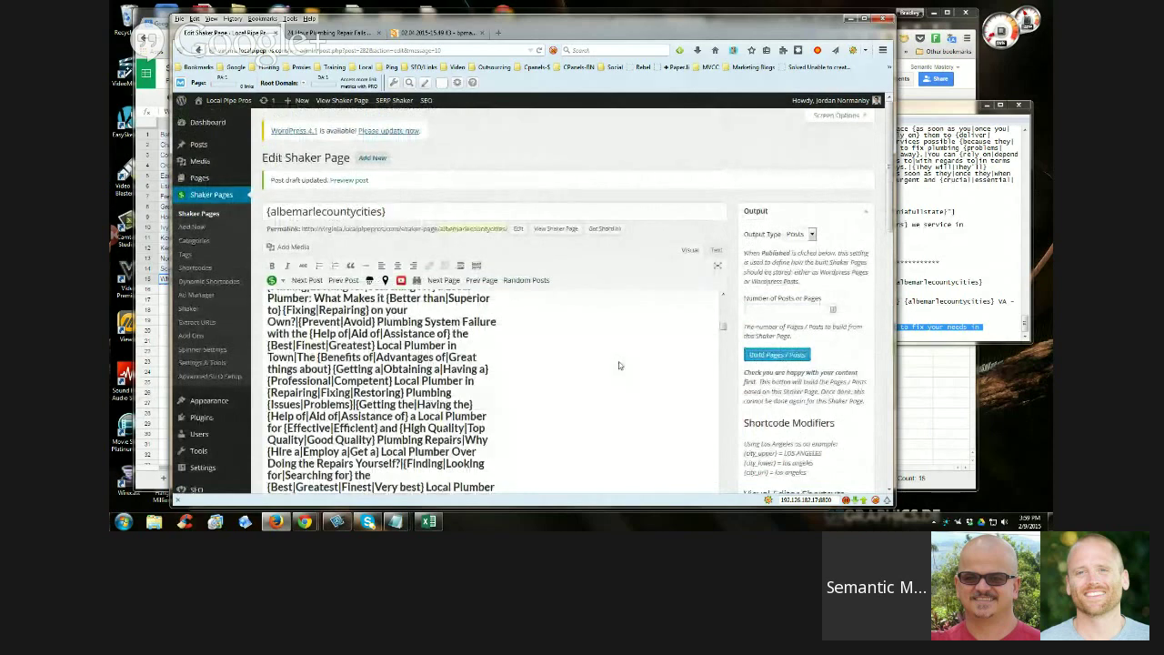
Build the posts from the Shaker page with the number of posts left blank, and check the city list in the SS Demo Worksheet
{"action": "left_click", "coordinate": [773, 310]}
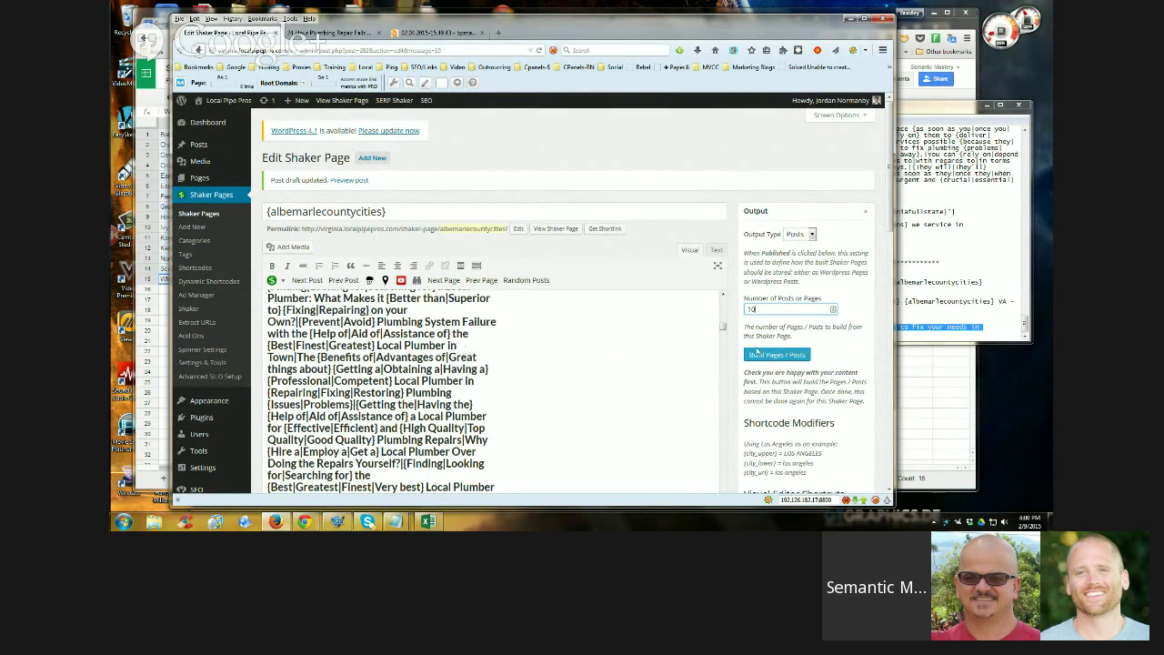
{"action": "key", "text": "BackSpace"}
{"action": "scroll", "coordinate": [879, 326], "scroll_direction": "down", "scroll_amount": 5}
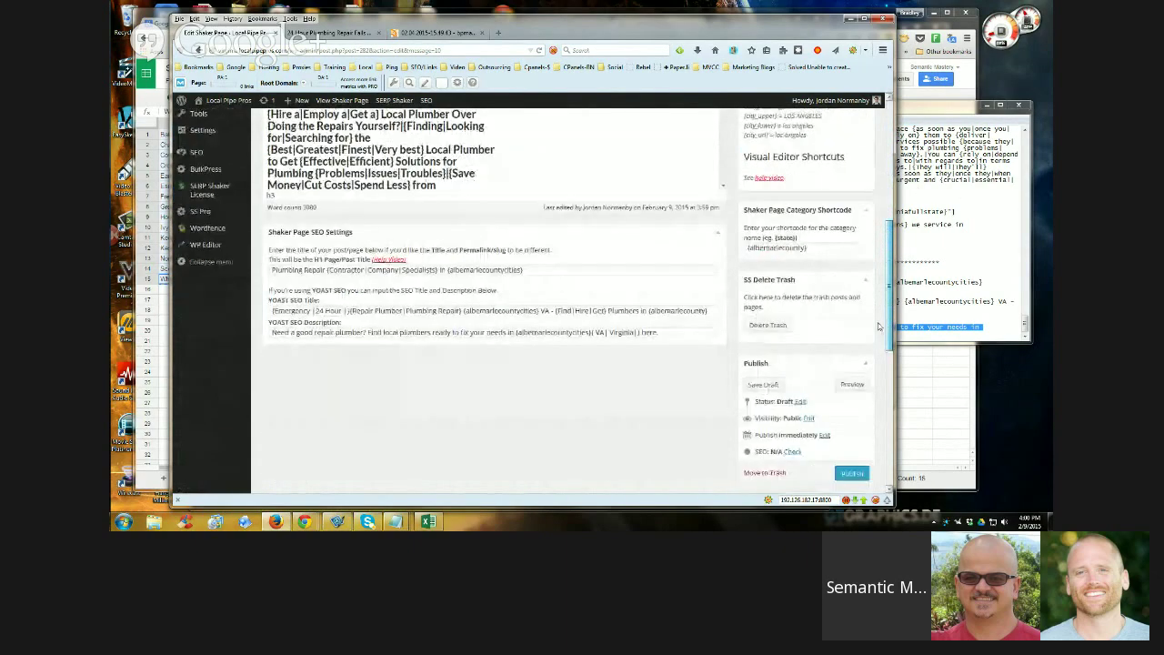
{"action": "scroll", "coordinate": [879, 326], "scroll_direction": "down", "scroll_amount": 6}
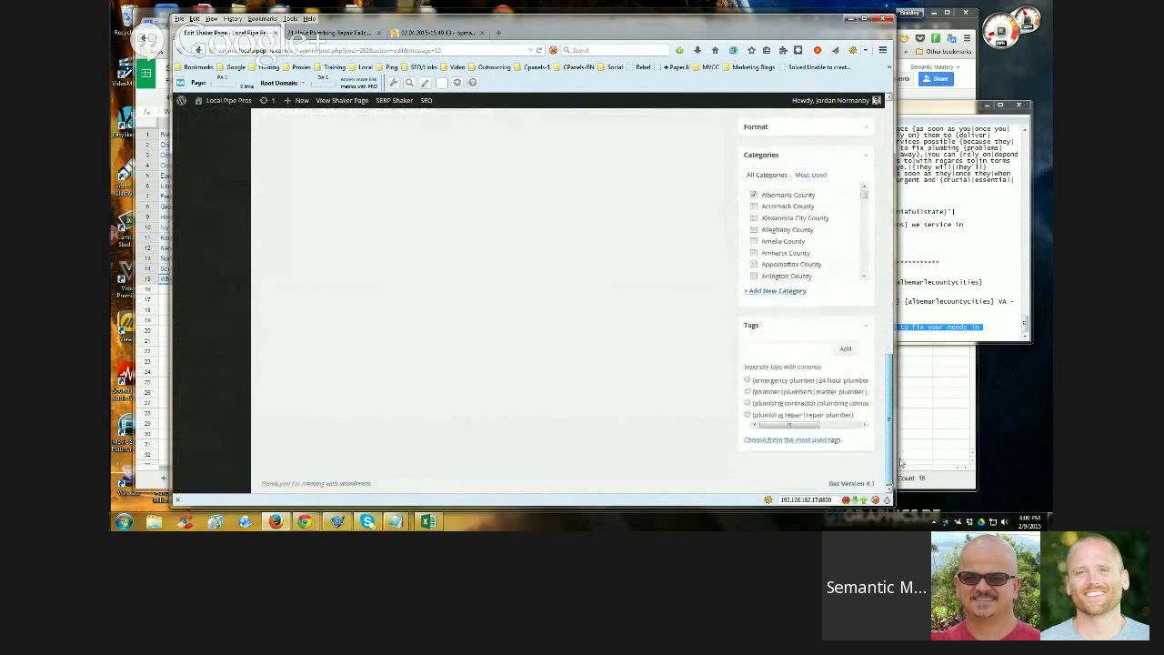
{"action": "scroll", "coordinate": [788, 288], "scroll_direction": "up", "scroll_amount": 10}
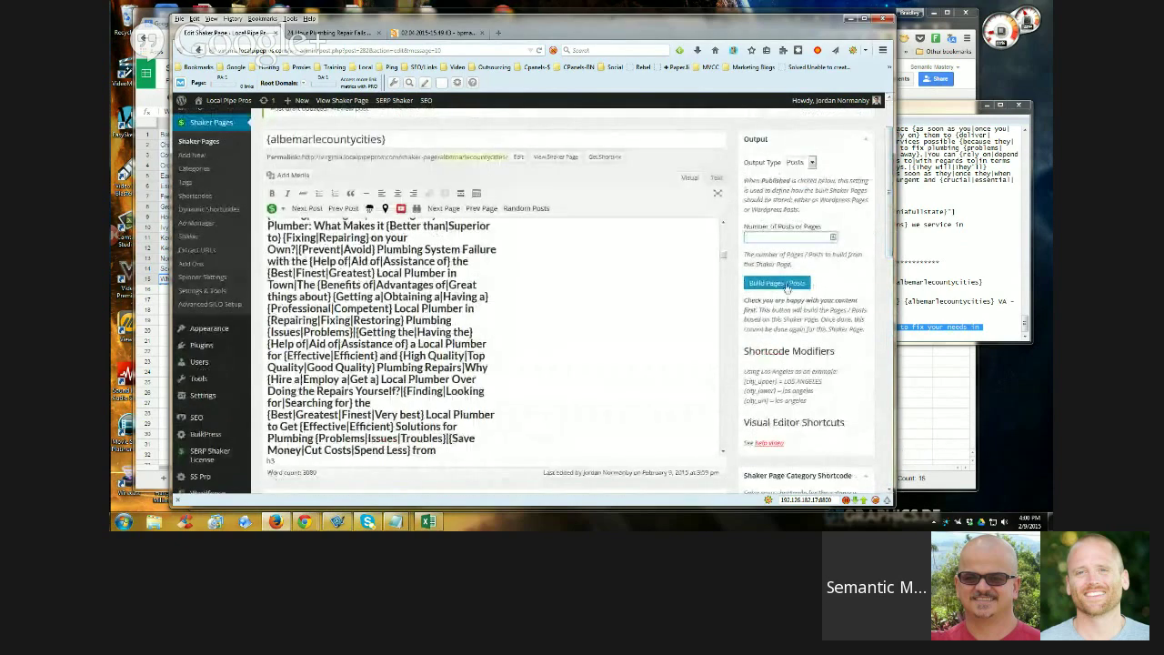
{"action": "left_click", "coordinate": [787, 287]}
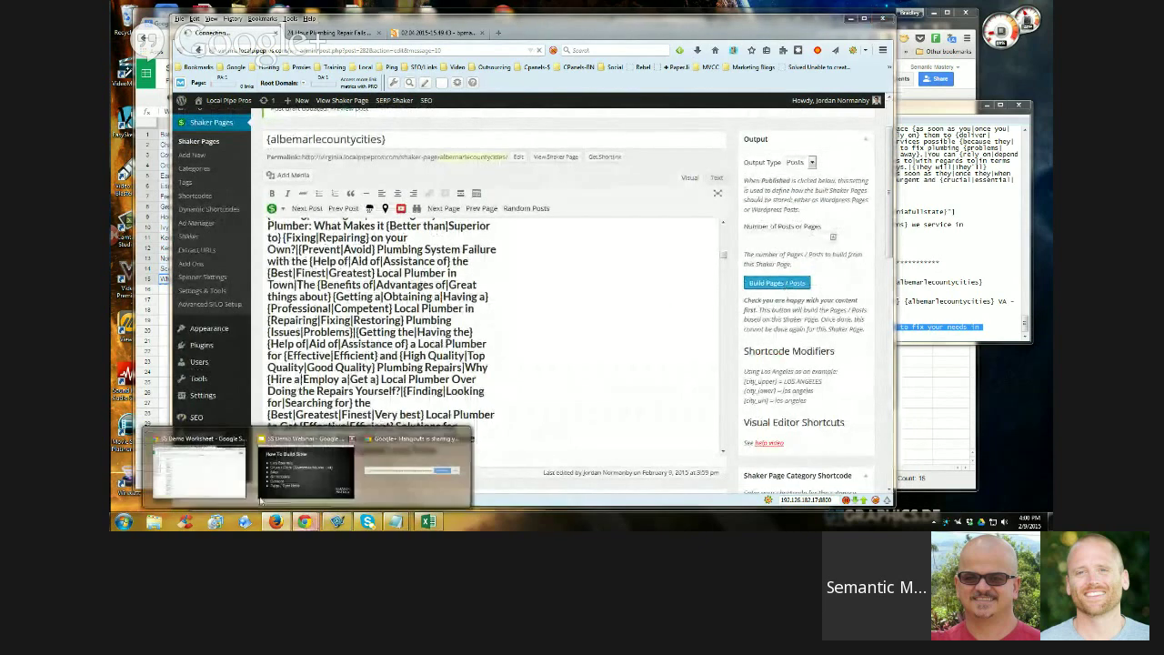
{"action": "left_click", "coordinate": [223, 486]}
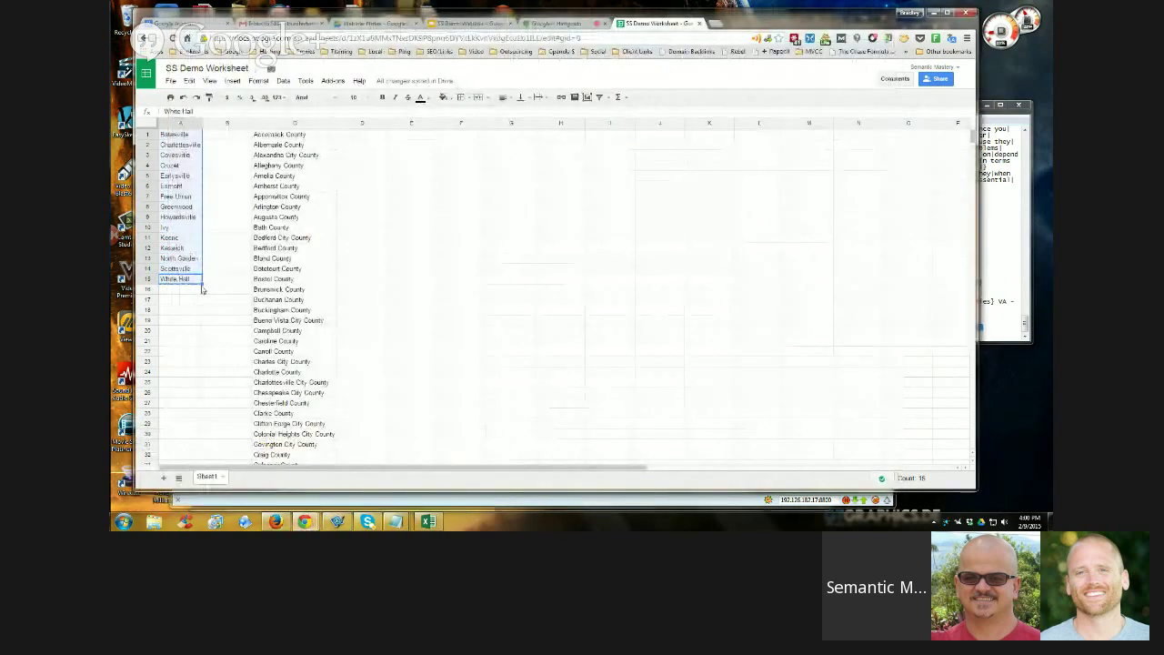
{"action": "left_click", "coordinate": [276, 522]}
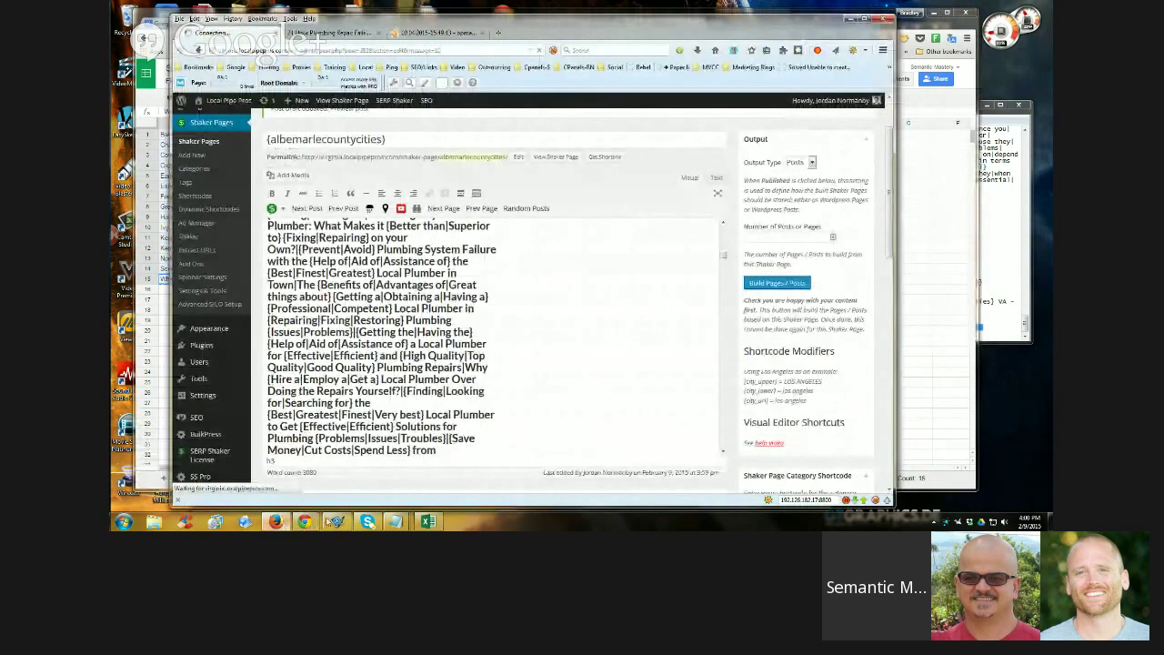
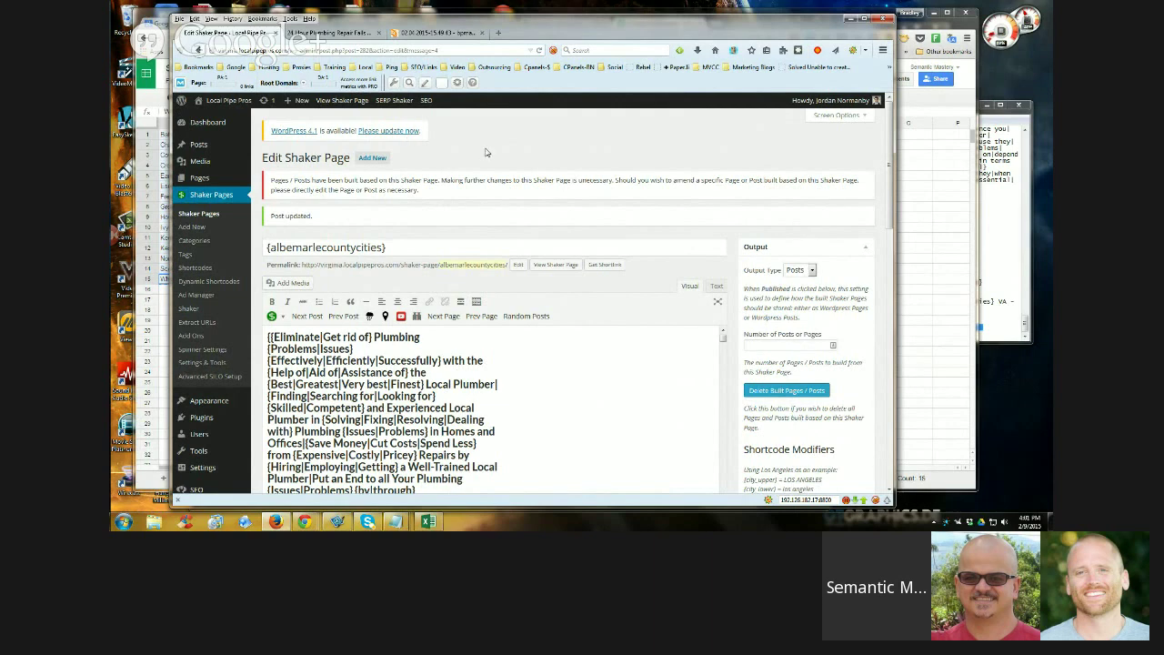
Reload the live Falls Church post and open the recent post "Plumbing Repair Contractor in White Hall"
{"action": "left_click", "coordinate": [350, 35]}
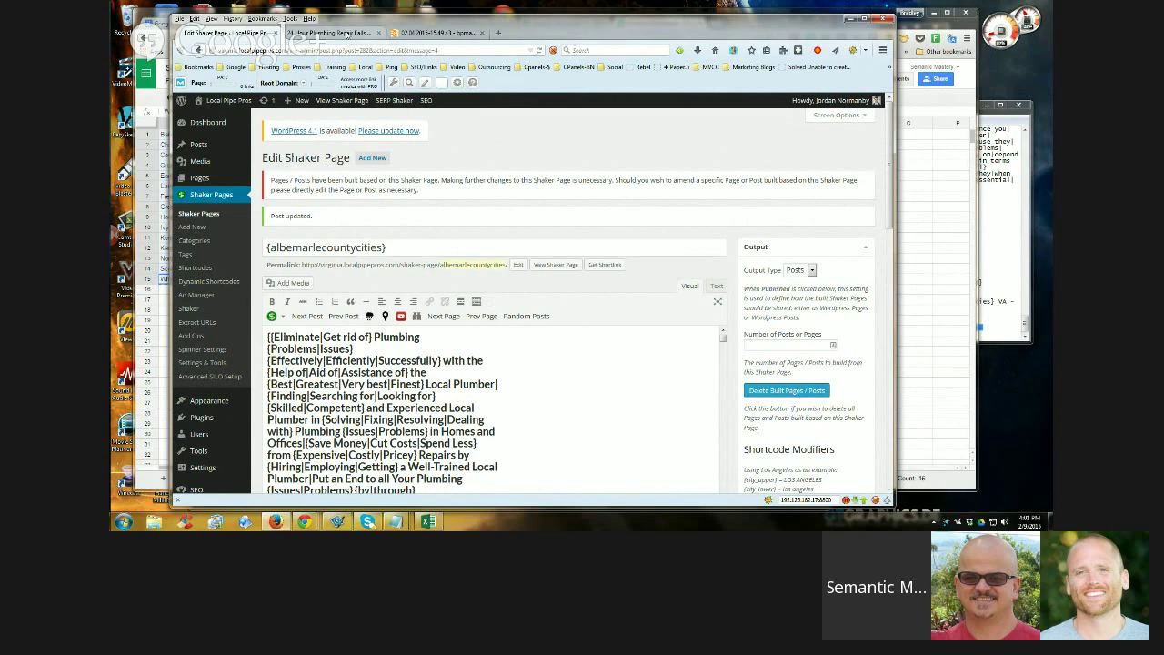
{"action": "scroll", "coordinate": [353, 257], "scroll_direction": "up", "scroll_amount": 3}
{"action": "scroll", "coordinate": [353, 257], "scroll_direction": "up", "scroll_amount": 10}
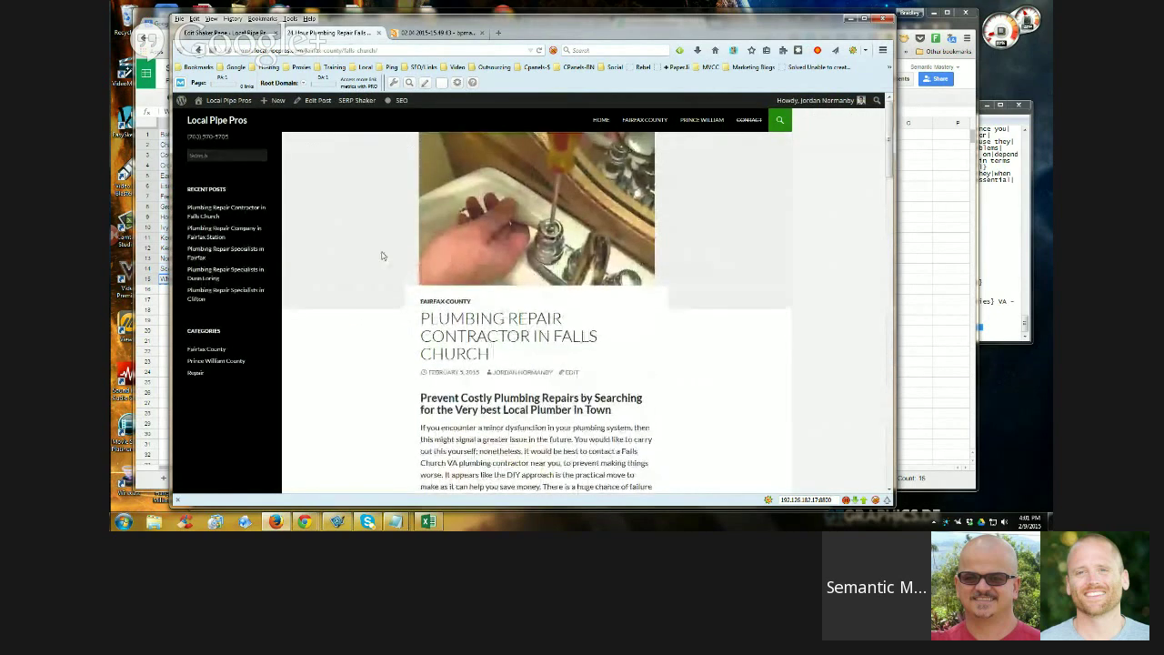
{"action": "left_click", "coordinate": [539, 50]}
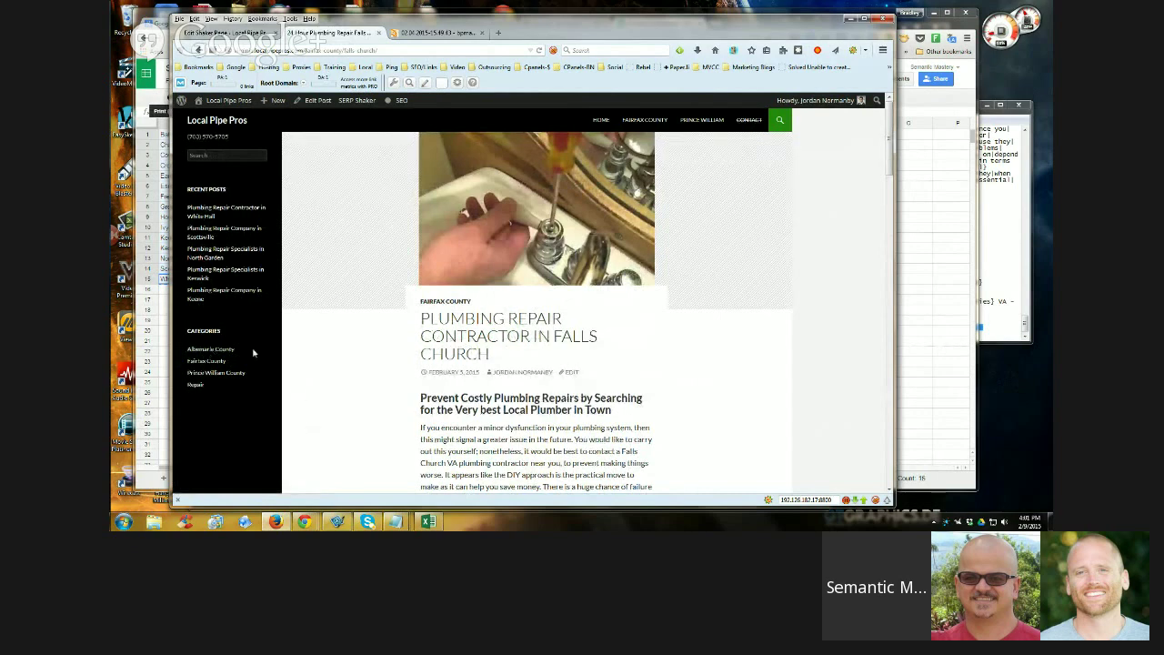
{"action": "left_click", "coordinate": [225, 208]}
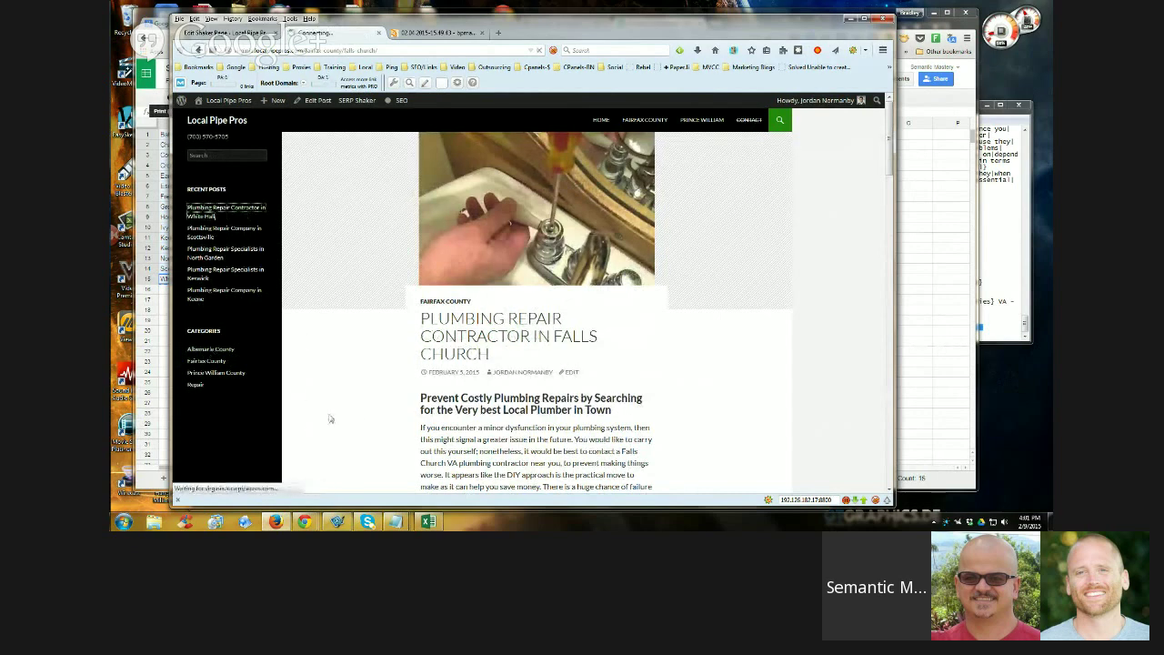
Examine the White Hall post's category, title, introduction, image and video, along with the county and city in its URL
{"action": "scroll", "coordinate": [385, 414], "scroll_direction": "down", "scroll_amount": 2}
{"action": "scroll", "coordinate": [386, 414], "scroll_direction": "down", "scroll_amount": 3}
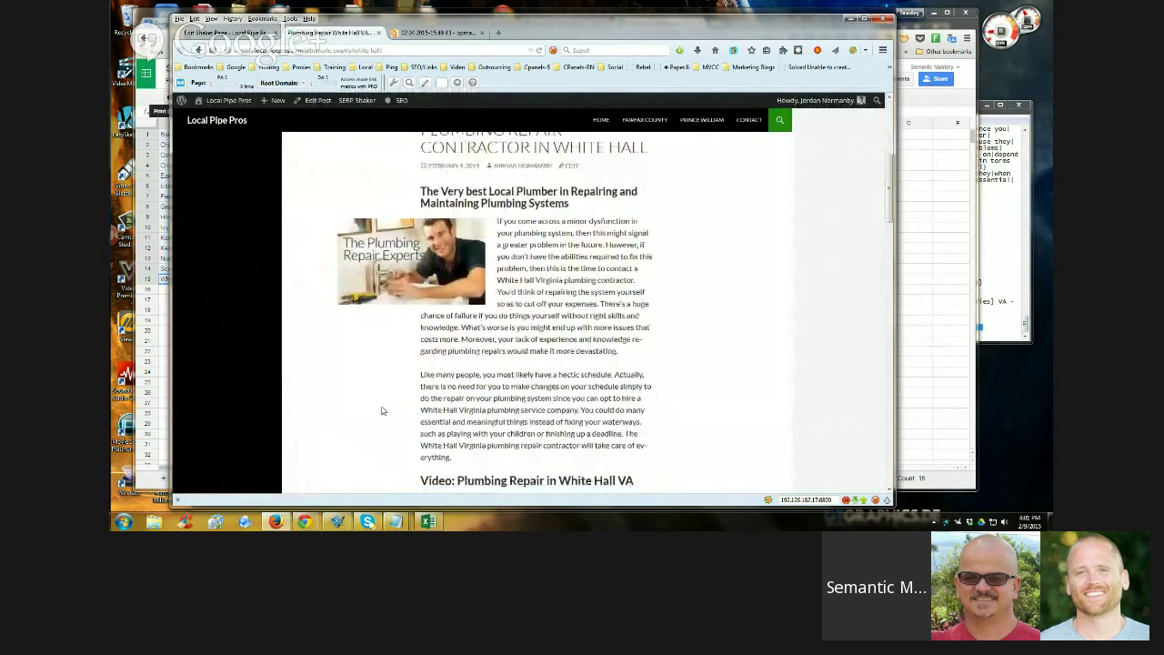
{"action": "scroll", "coordinate": [652, 275], "scroll_direction": "up", "scroll_amount": 1}
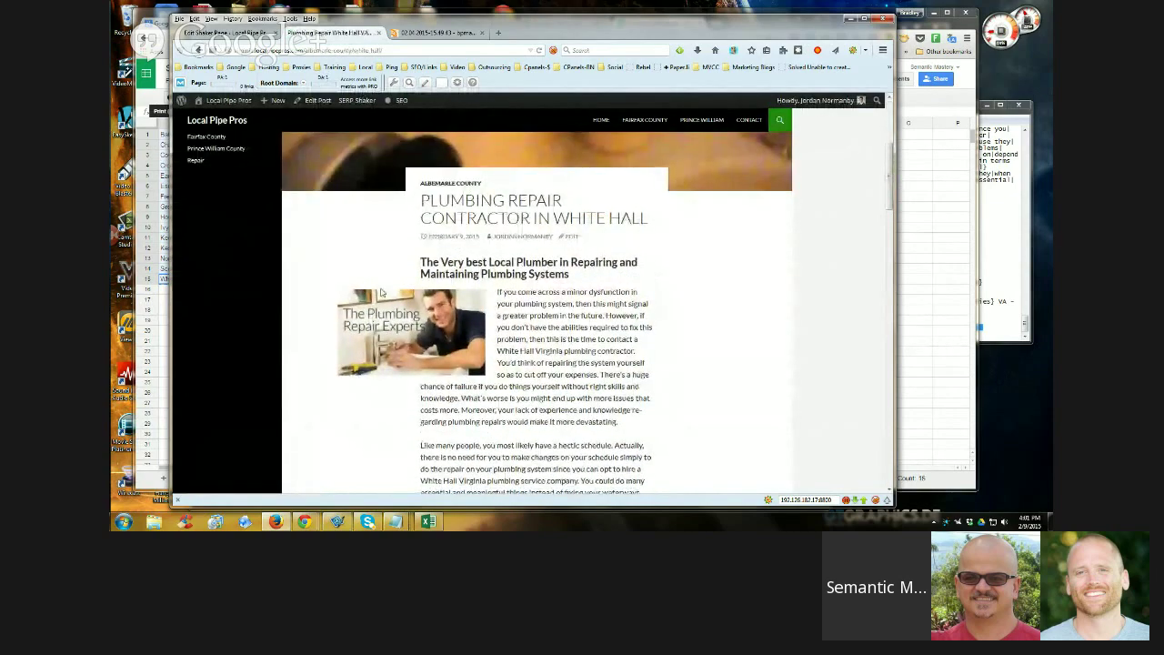
{"action": "scroll", "coordinate": [499, 324], "scroll_direction": "down", "scroll_amount": 2}
{"action": "scroll", "coordinate": [499, 325], "scroll_direction": "up", "scroll_amount": 2}
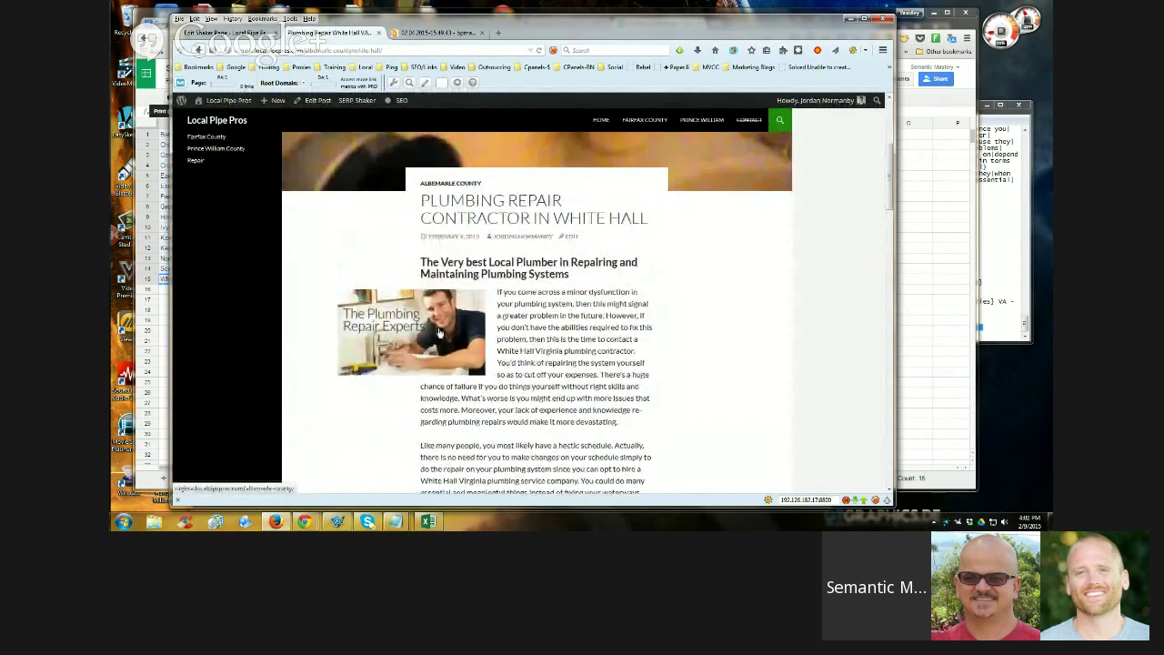
{"action": "scroll", "coordinate": [661, 285], "scroll_direction": "down", "scroll_amount": 7}
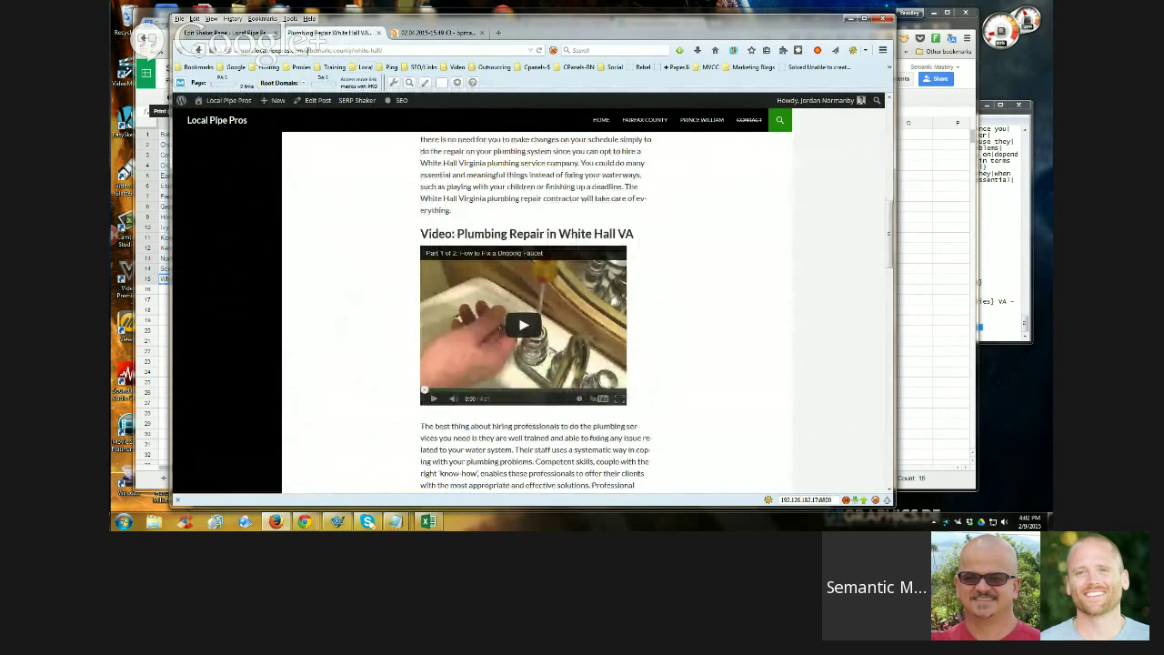
{"action": "left_click_drag", "start_coordinate": [307, 51], "coordinate": [383, 52]}
{"action": "left_click", "coordinate": [399, 56]}
{"action": "left_click", "coordinate": [379, 194]}
Examine the White Hall post's map, weather box and list of links to additional Albemarle County locations
{"action": "scroll", "coordinate": [737, 285], "scroll_direction": "down", "scroll_amount": 2}
{"action": "scroll", "coordinate": [737, 285], "scroll_direction": "down", "scroll_amount": 5}
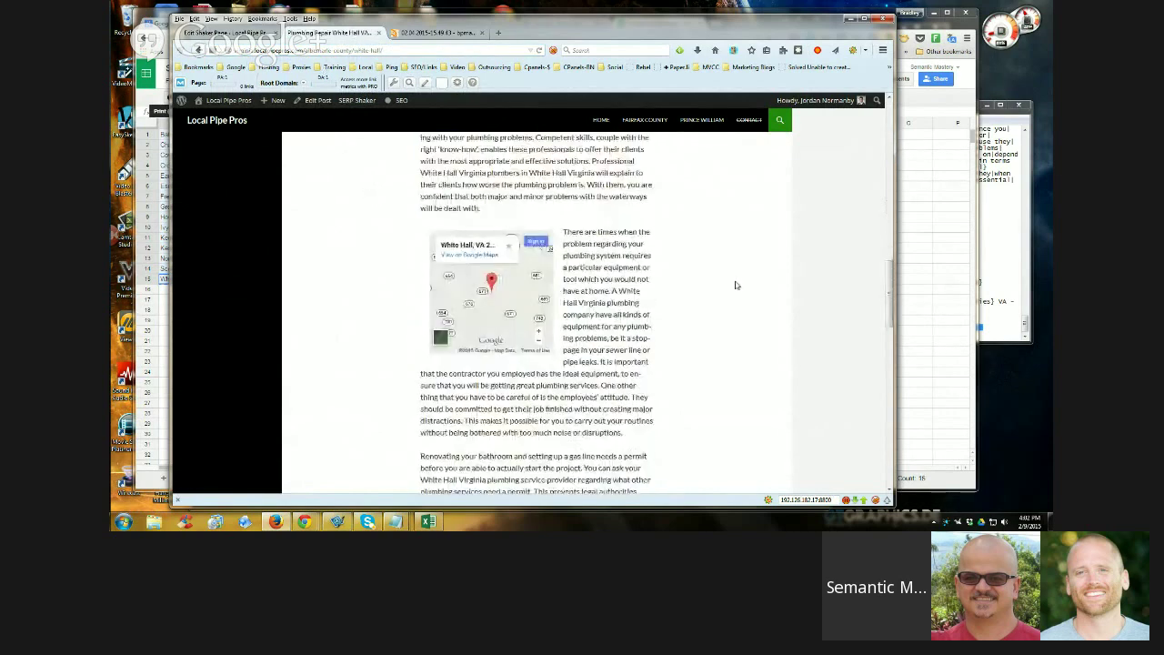
{"action": "scroll", "coordinate": [518, 308], "scroll_direction": "down", "scroll_amount": 10}
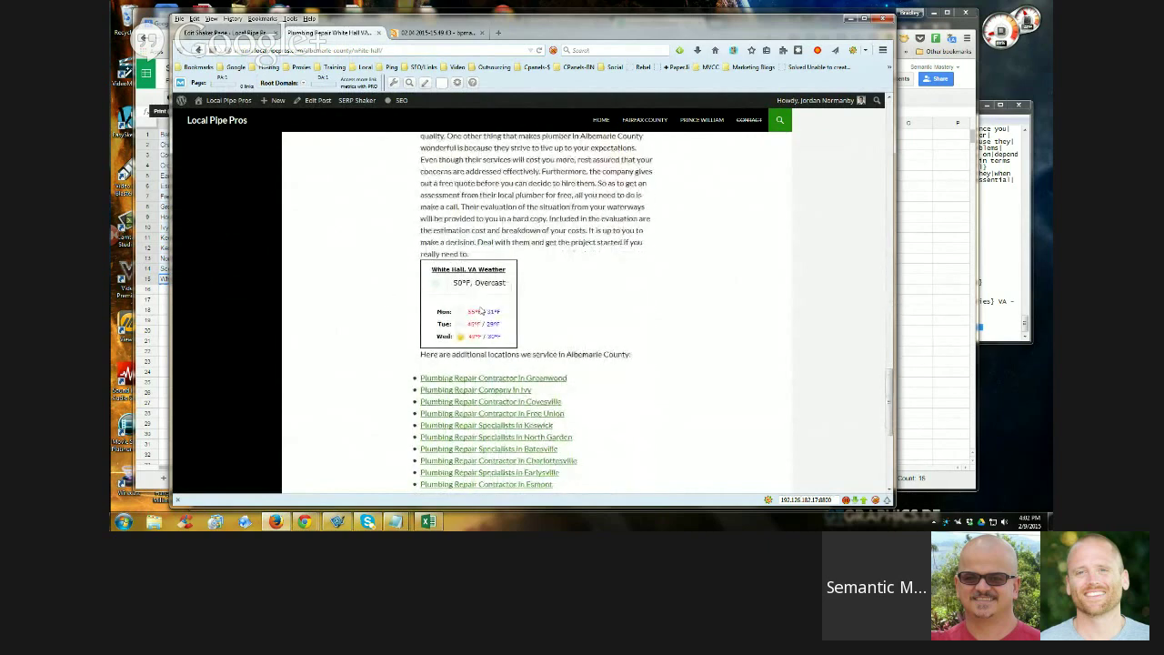
{"action": "scroll", "coordinate": [688, 295], "scroll_direction": "down", "scroll_amount": 2}
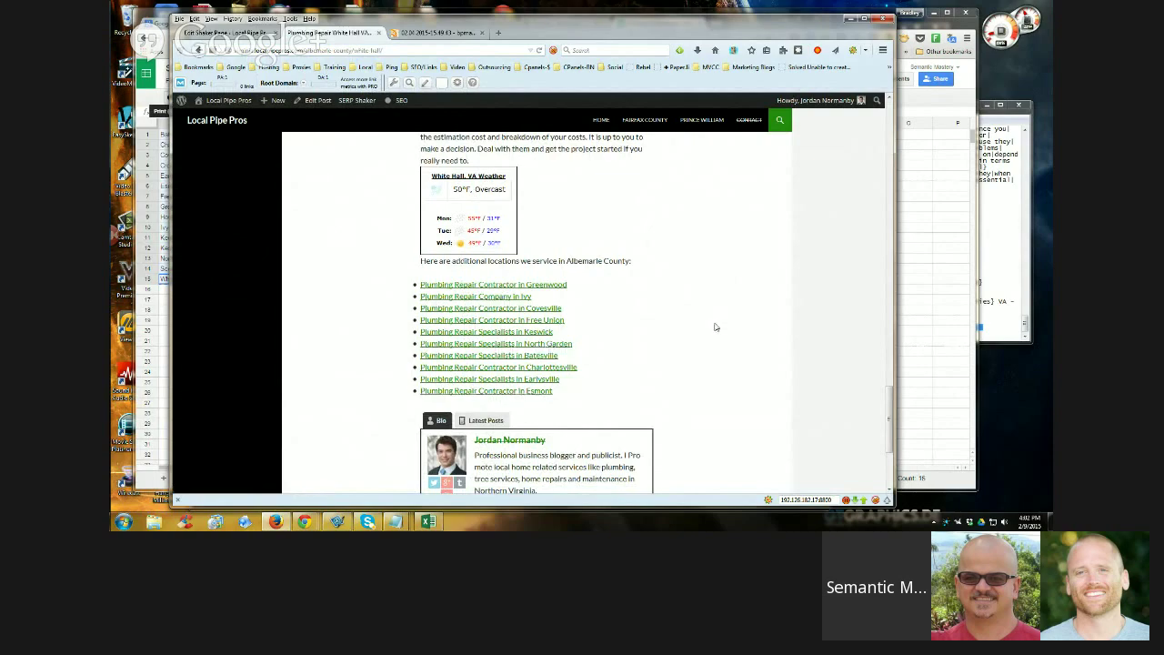
{"action": "scroll", "coordinate": [715, 328], "scroll_direction": "up", "scroll_amount": 10}
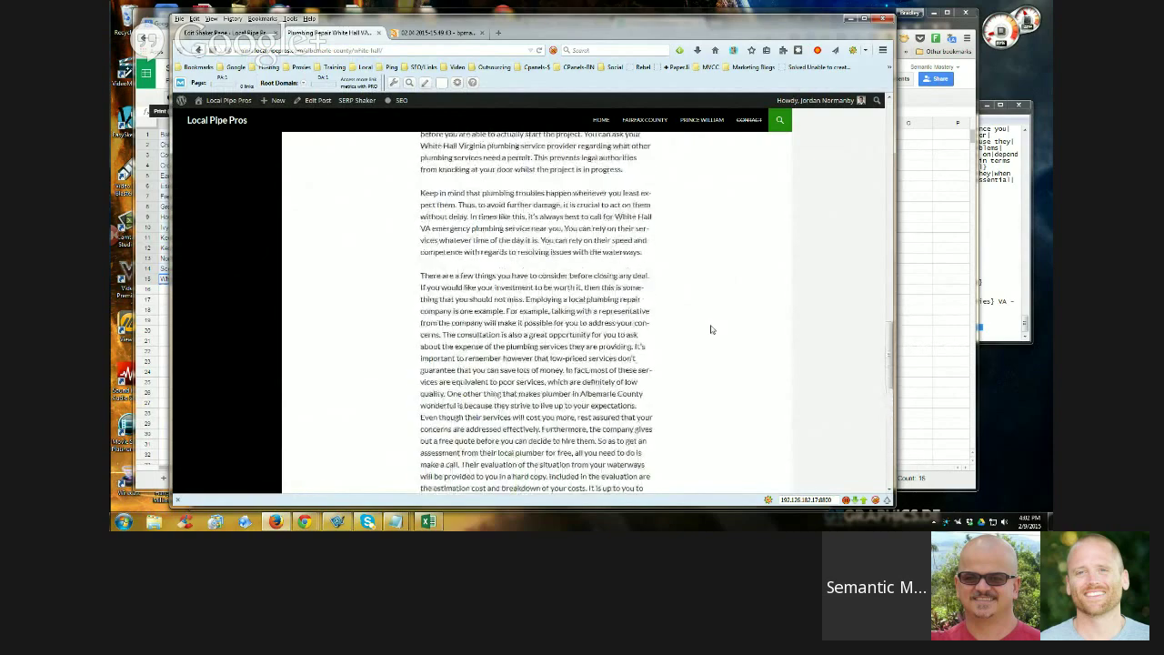
Try to start a Next Page link on "{albemarlecountycities} {Virginia|VA} plumbing contractor" in the Albemarle Shaker page's content
{"action": "left_click", "coordinate": [232, 33]}
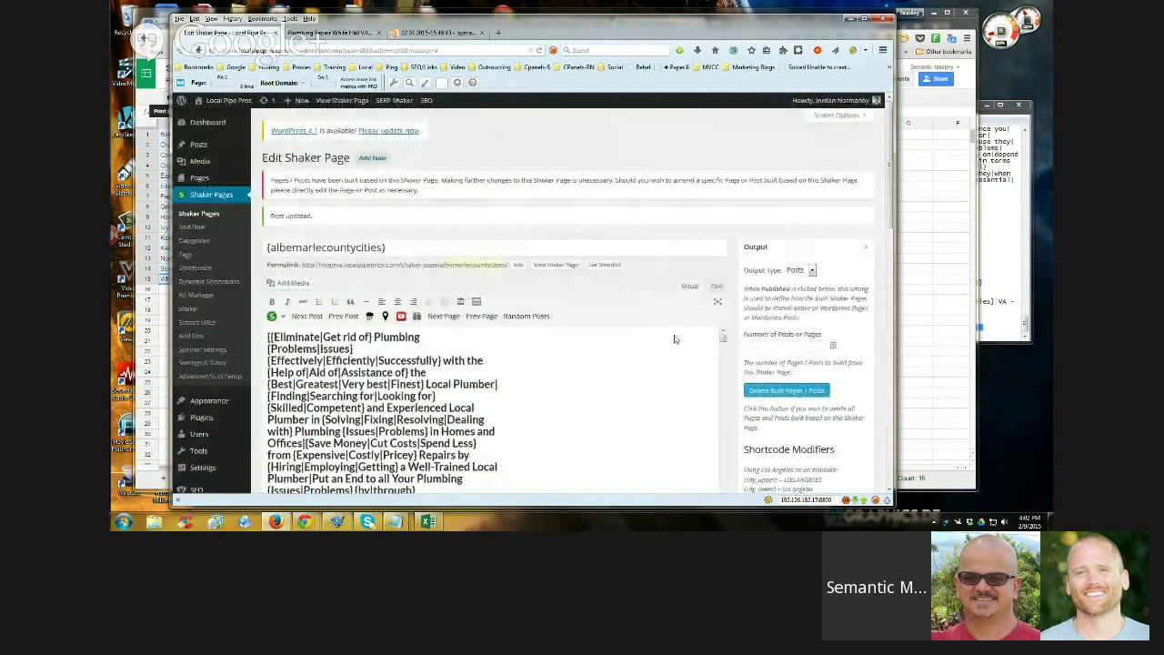
{"action": "scroll", "coordinate": [590, 314], "scroll_direction": "down", "scroll_amount": 1}
{"action": "scroll", "coordinate": [589, 313], "scroll_direction": "down", "scroll_amount": 1}
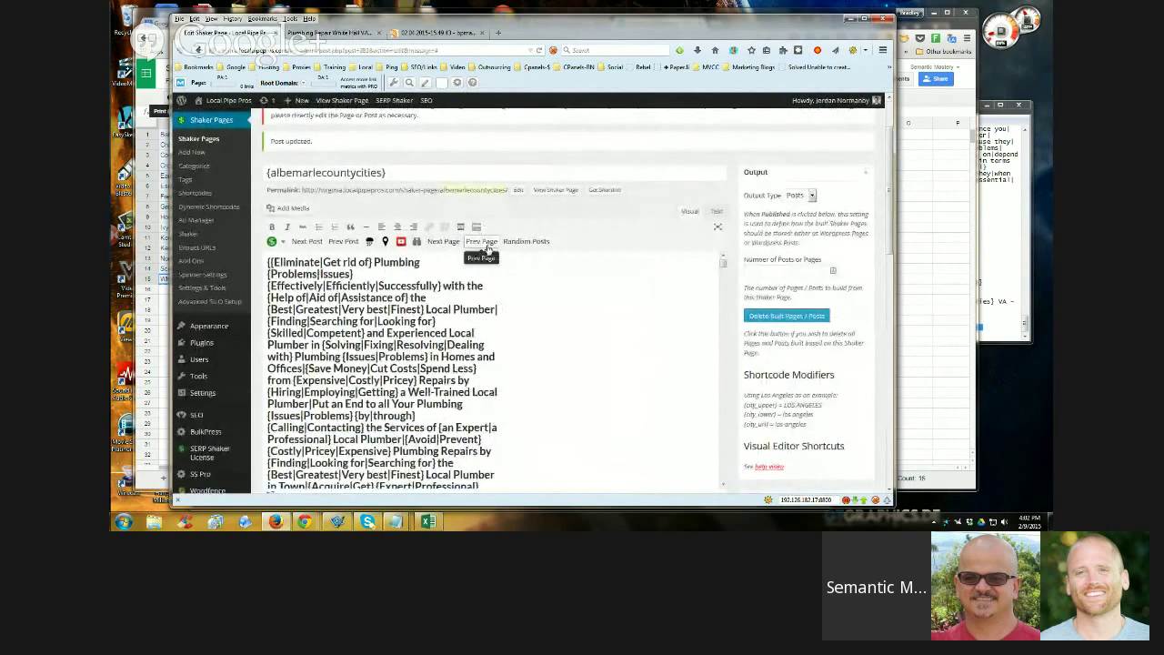
{"action": "scroll", "coordinate": [539, 262], "scroll_direction": "down", "scroll_amount": 5}
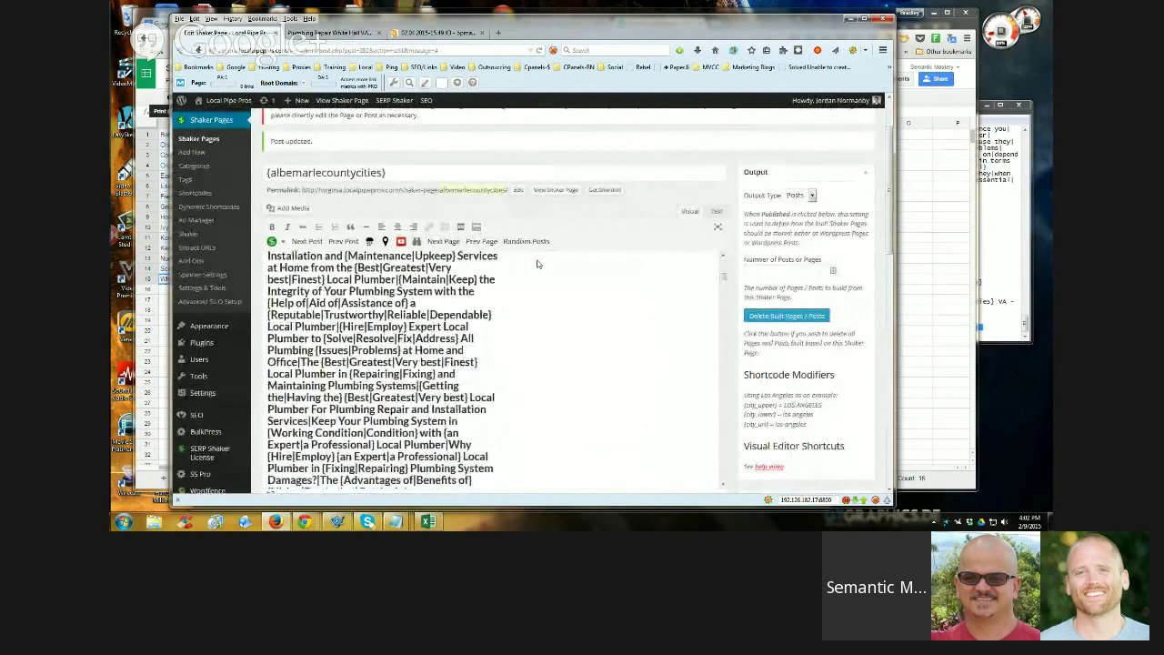
{"action": "scroll", "coordinate": [751, 333], "scroll_direction": "down", "scroll_amount": 6}
{"action": "scroll", "coordinate": [727, 353], "scroll_direction": "up", "scroll_amount": 4}
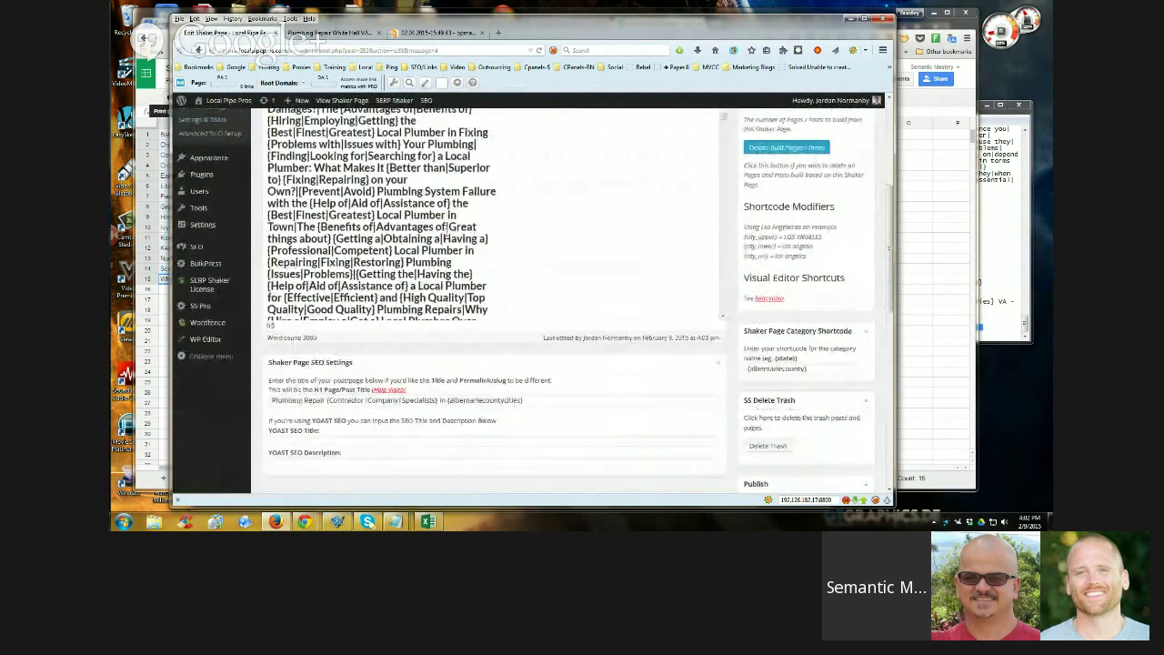
{"action": "scroll", "coordinate": [436, 234], "scroll_direction": "down", "scroll_amount": 2}
{"action": "scroll", "coordinate": [437, 233], "scroll_direction": "down", "scroll_amount": 5}
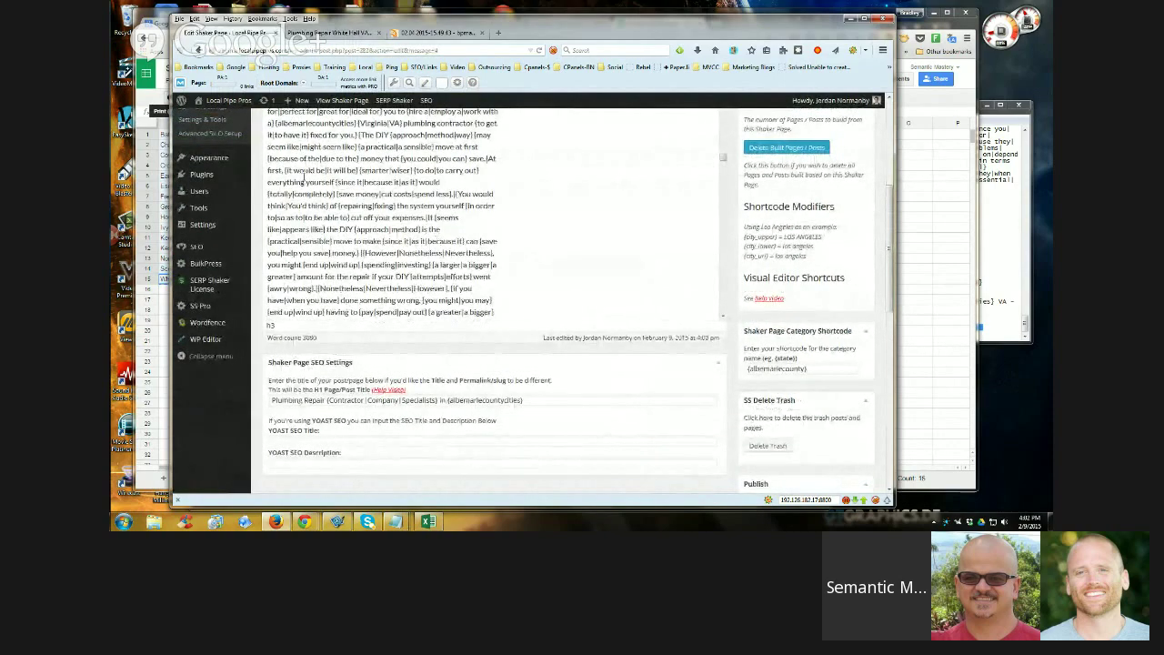
{"action": "scroll", "coordinate": [411, 238], "scroll_direction": "up", "scroll_amount": 5}
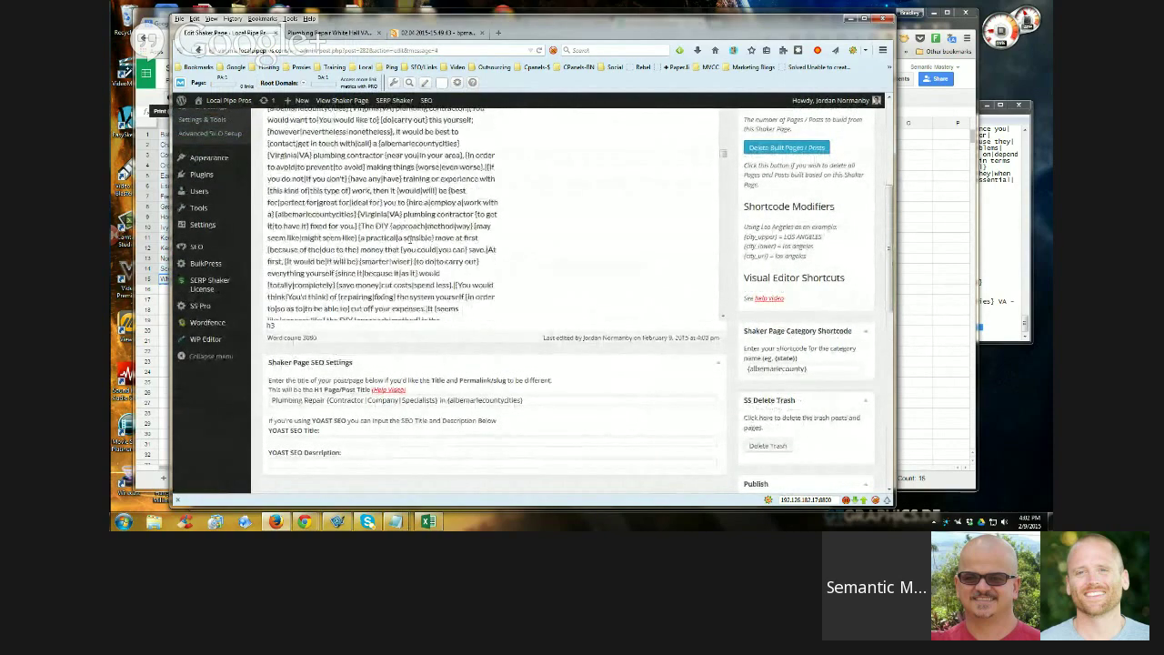
{"action": "scroll", "coordinate": [411, 239], "scroll_direction": "up", "scroll_amount": 1}
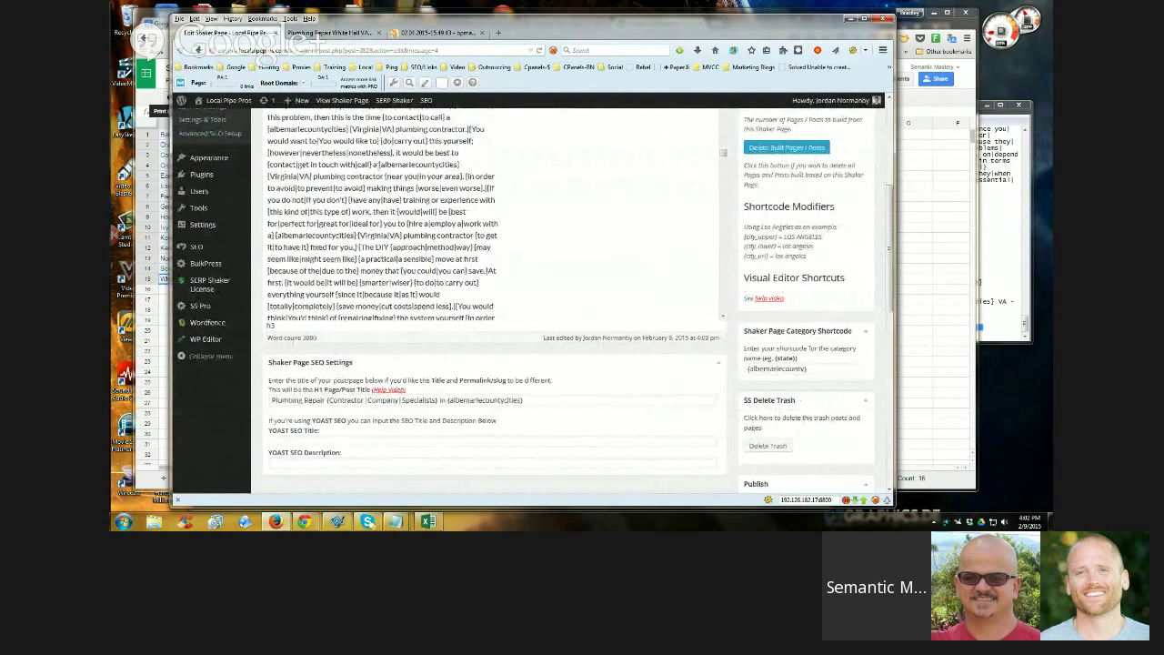
{"action": "mouse_move", "coordinate": [377, 166]}
{"action": "left_mouse_down"}
{"action": "mouse_move", "coordinate": [456, 167]}
{"action": "mouse_move", "coordinate": [282, 166]}
{"action": "mouse_move", "coordinate": [382, 176]}
{"action": "left_mouse_up"}
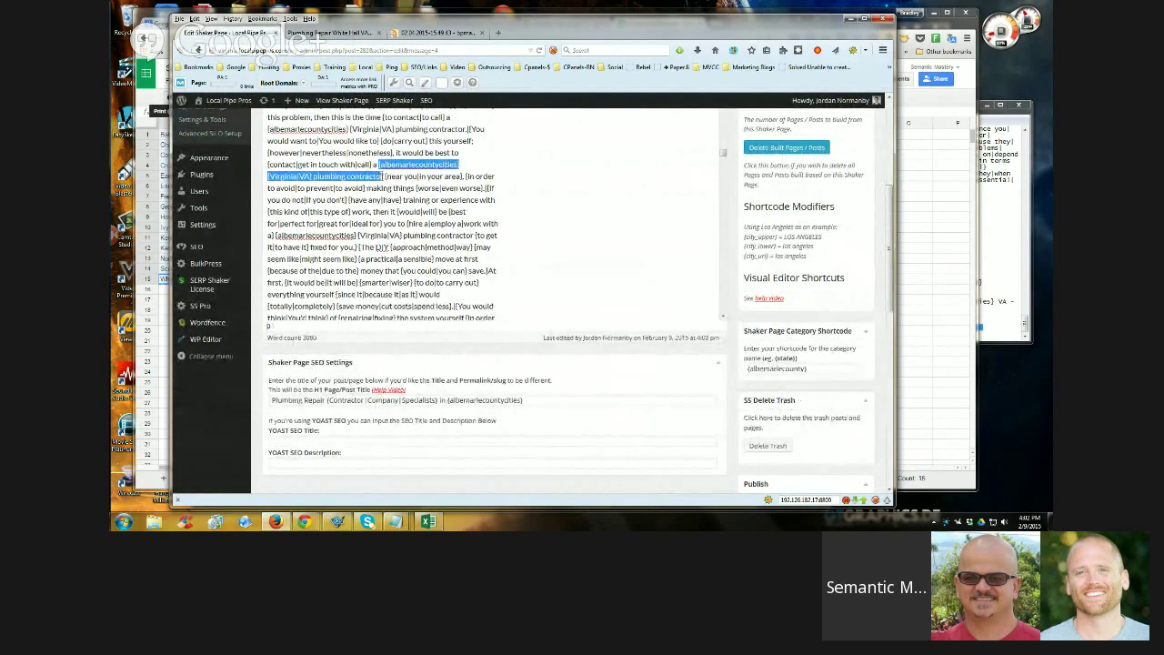
{"action": "scroll", "coordinate": [764, 217], "scroll_direction": "up", "scroll_amount": 3}
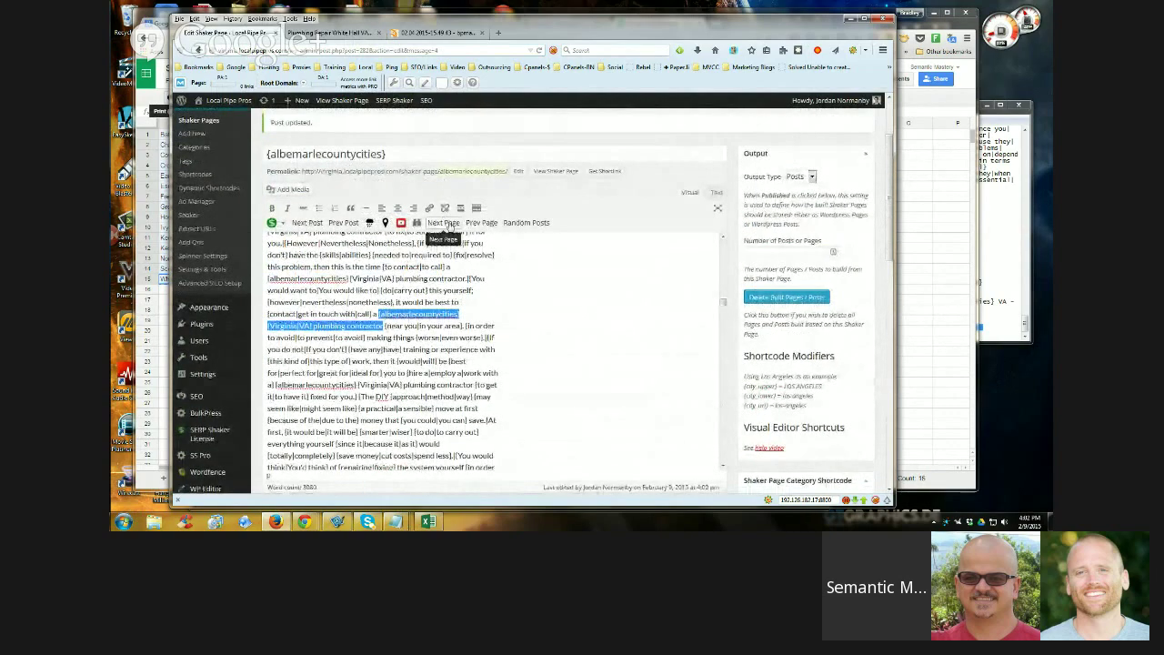
{"action": "left_click", "coordinate": [450, 223]}
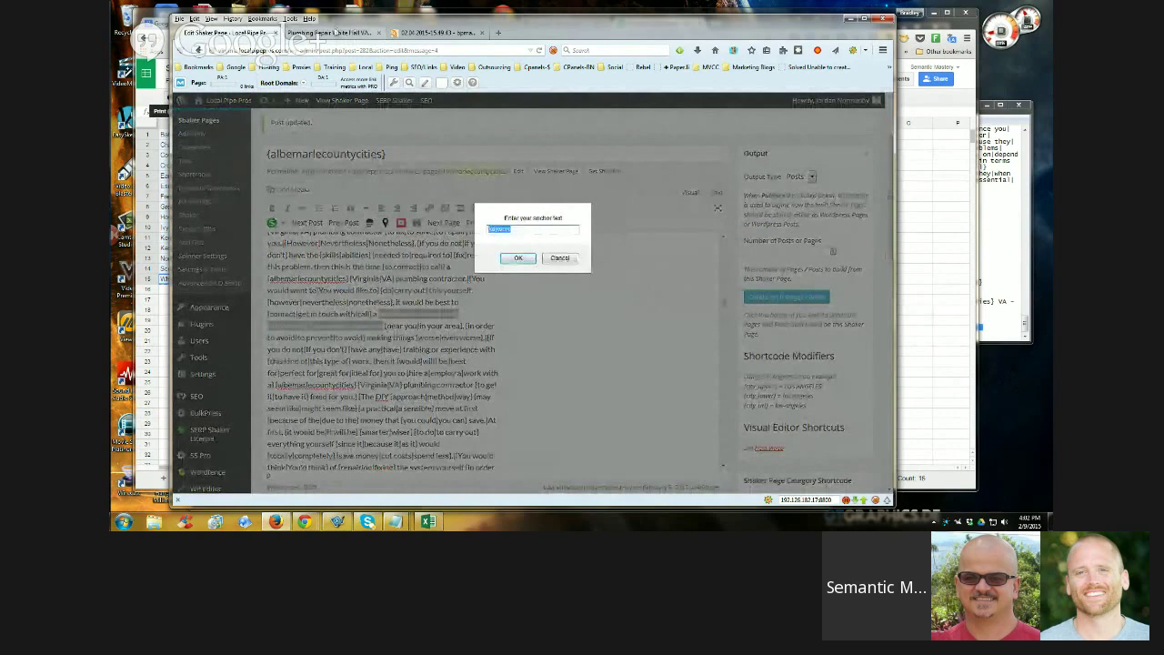
Examine the live White Hall post's body text, weather box, additional locations list and video section
{"action": "left_click", "coordinate": [335, 33]}
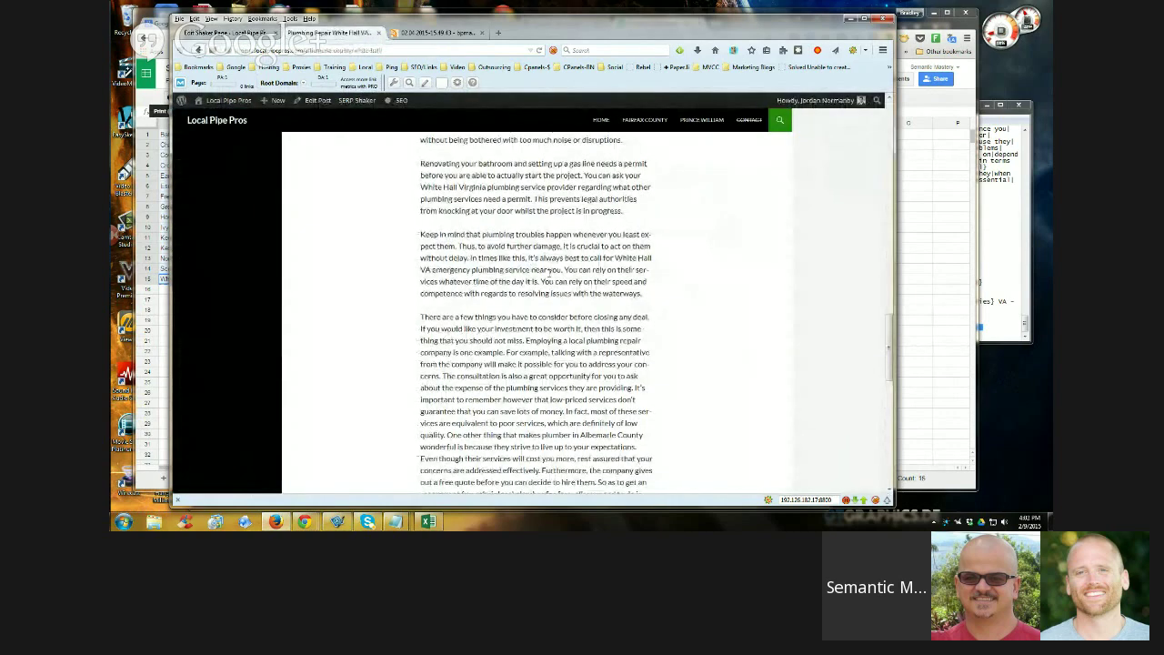
{"action": "left_click_drag", "start_coordinate": [543, 281], "coordinate": [601, 281]}
{"action": "scroll", "coordinate": [635, 259], "scroll_direction": "down", "scroll_amount": 5}
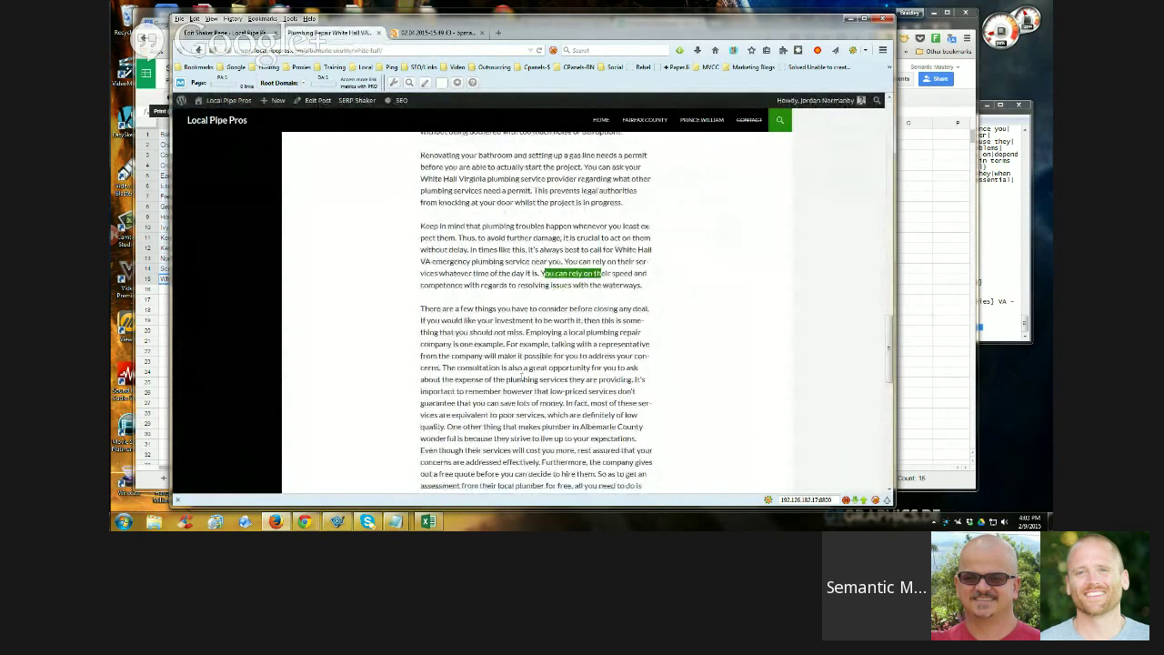
{"action": "left_click_drag", "start_coordinate": [561, 199], "coordinate": [614, 200]}
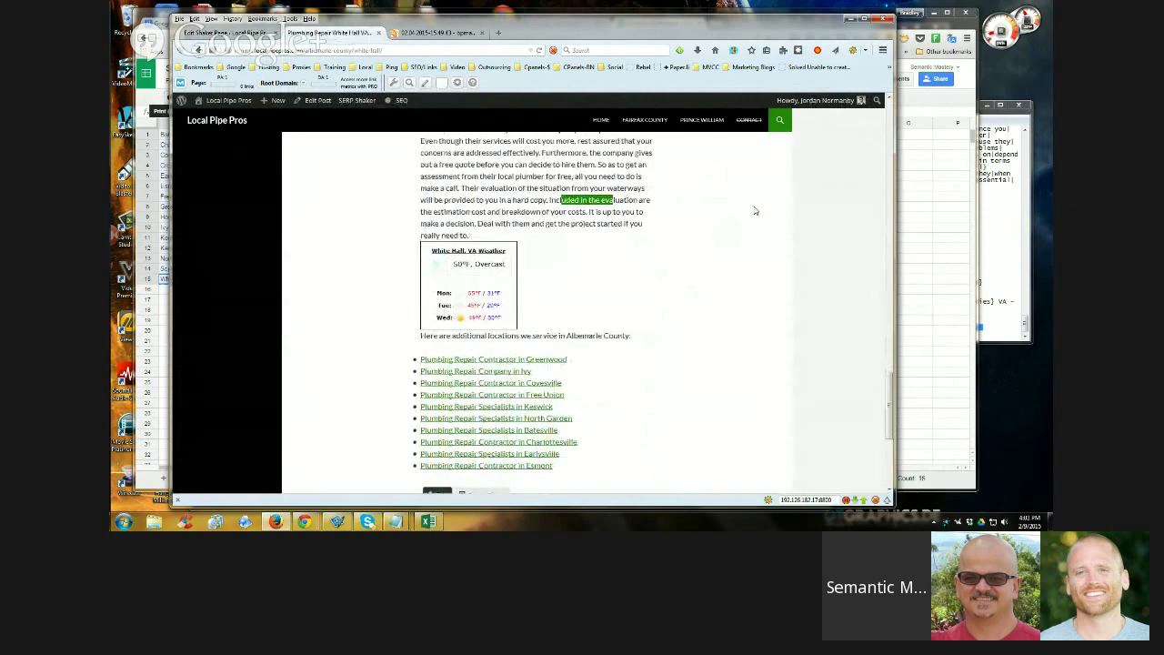
{"action": "left_click", "coordinate": [653, 224]}
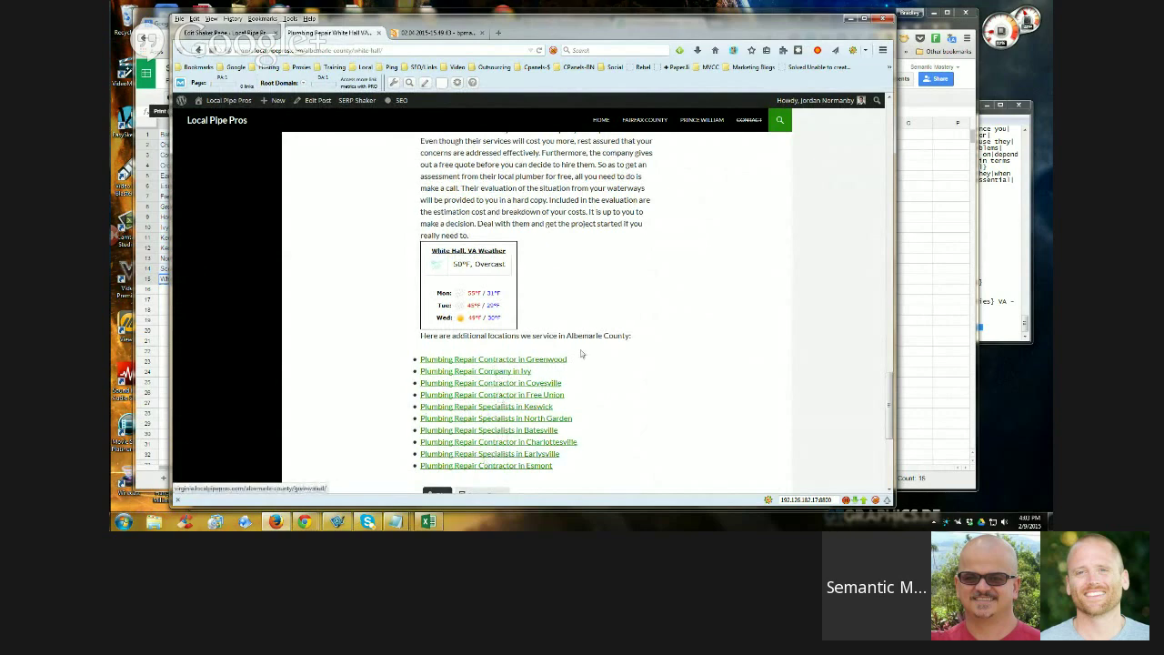
{"action": "scroll", "coordinate": [586, 332], "scroll_direction": "up", "scroll_amount": 2}
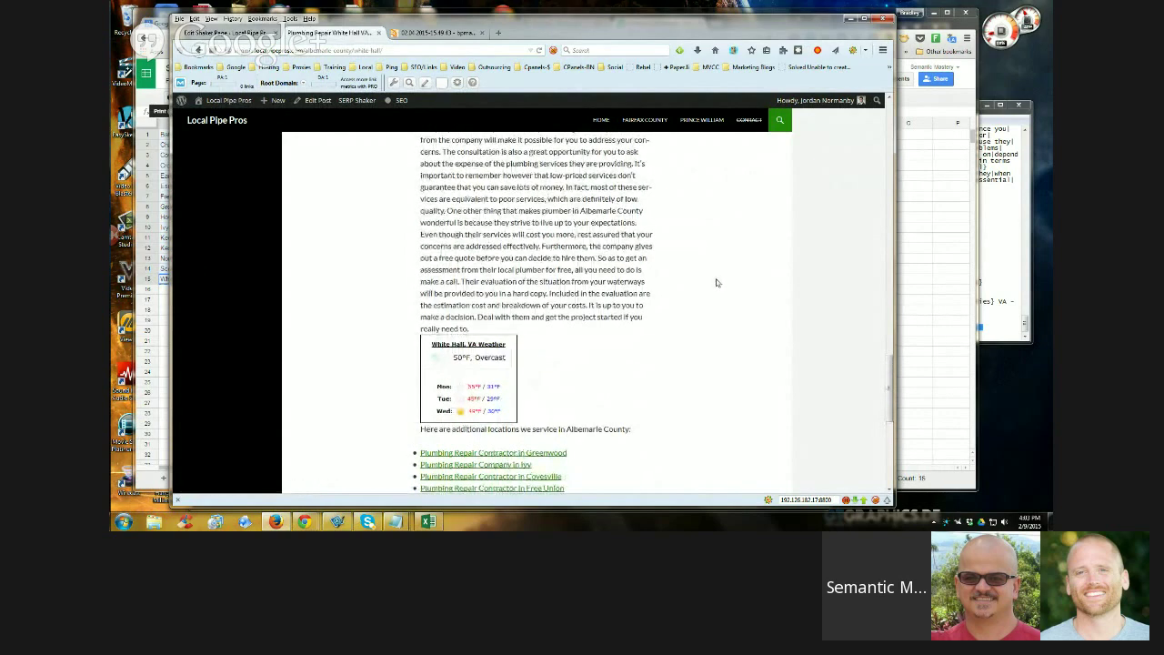
{"action": "scroll", "coordinate": [701, 302], "scroll_direction": "up", "scroll_amount": 1}
{"action": "scroll", "coordinate": [701, 302], "scroll_direction": "up", "scroll_amount": 3}
{"action": "scroll", "coordinate": [694, 304], "scroll_direction": "down", "scroll_amount": 5}
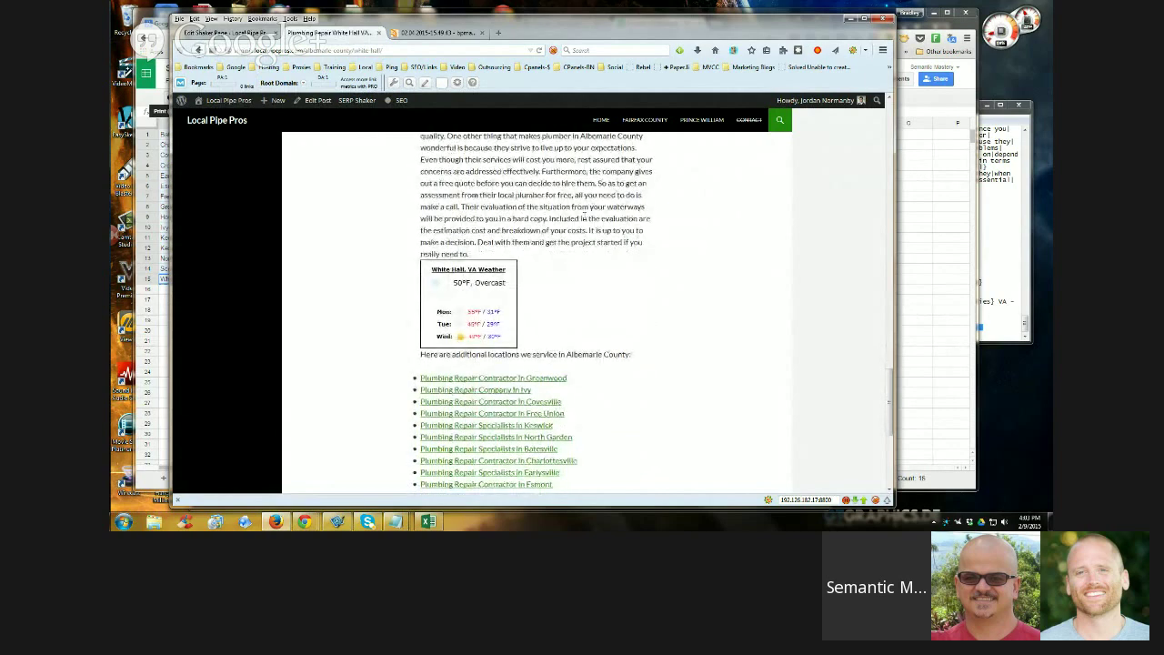
{"action": "scroll", "coordinate": [618, 305], "scroll_direction": "up", "scroll_amount": 1}
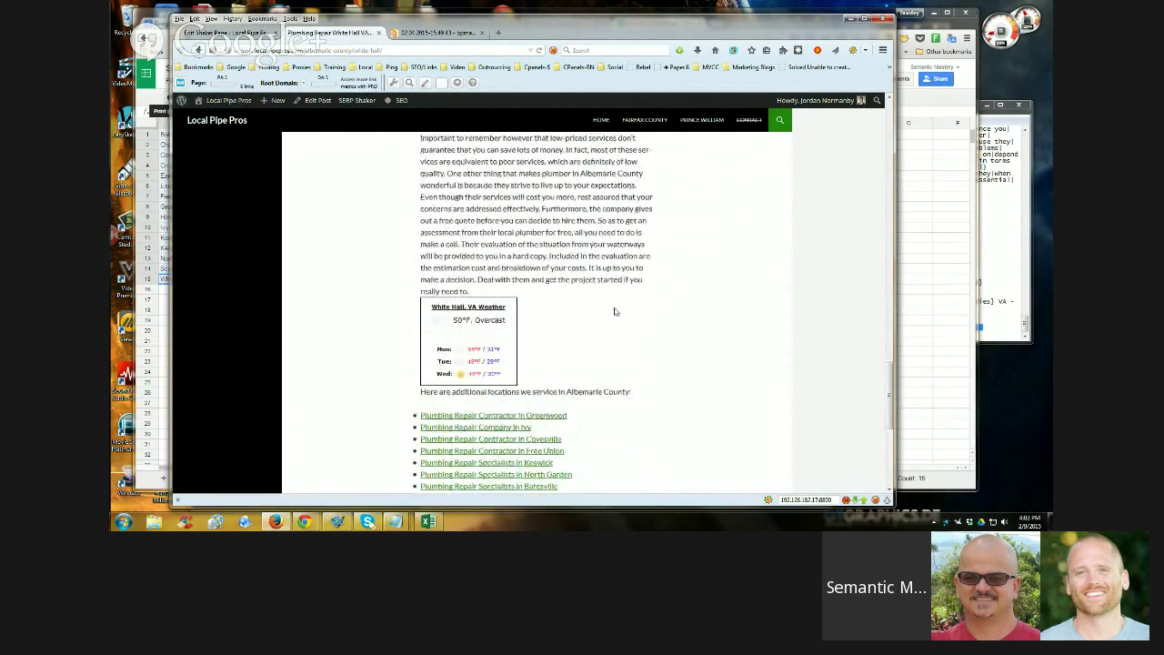
{"action": "scroll", "coordinate": [616, 307], "scroll_direction": "down", "scroll_amount": 4}
{"action": "scroll", "coordinate": [647, 300], "scroll_direction": "up", "scroll_amount": 5}
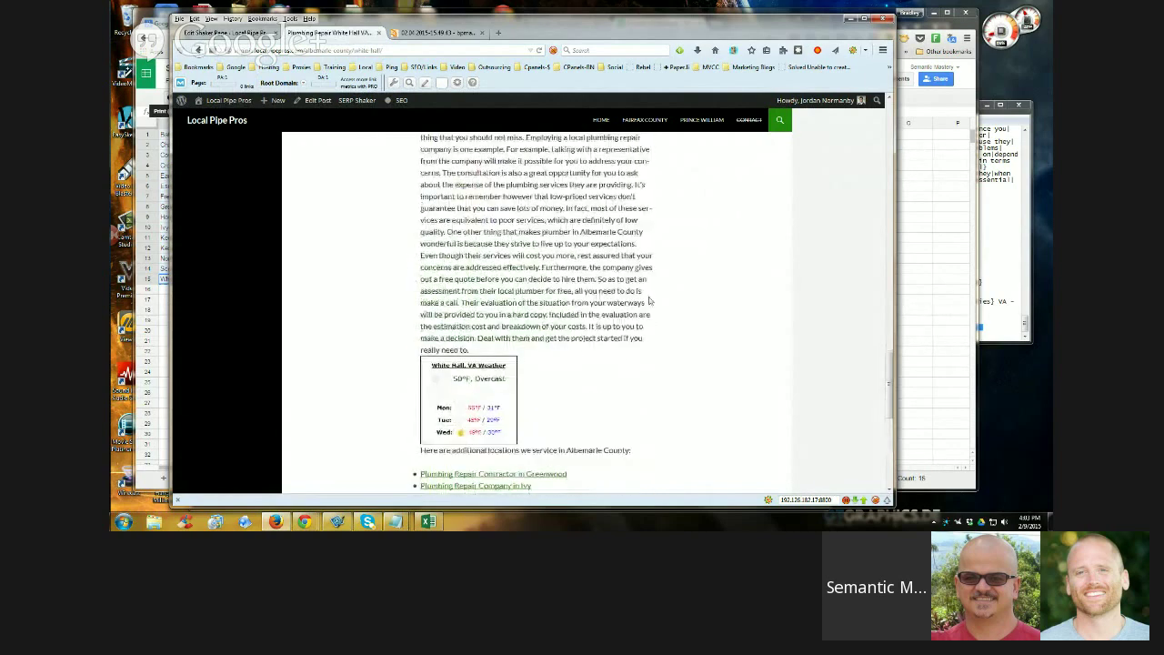
{"action": "scroll", "coordinate": [648, 300], "scroll_direction": "up", "scroll_amount": 10}
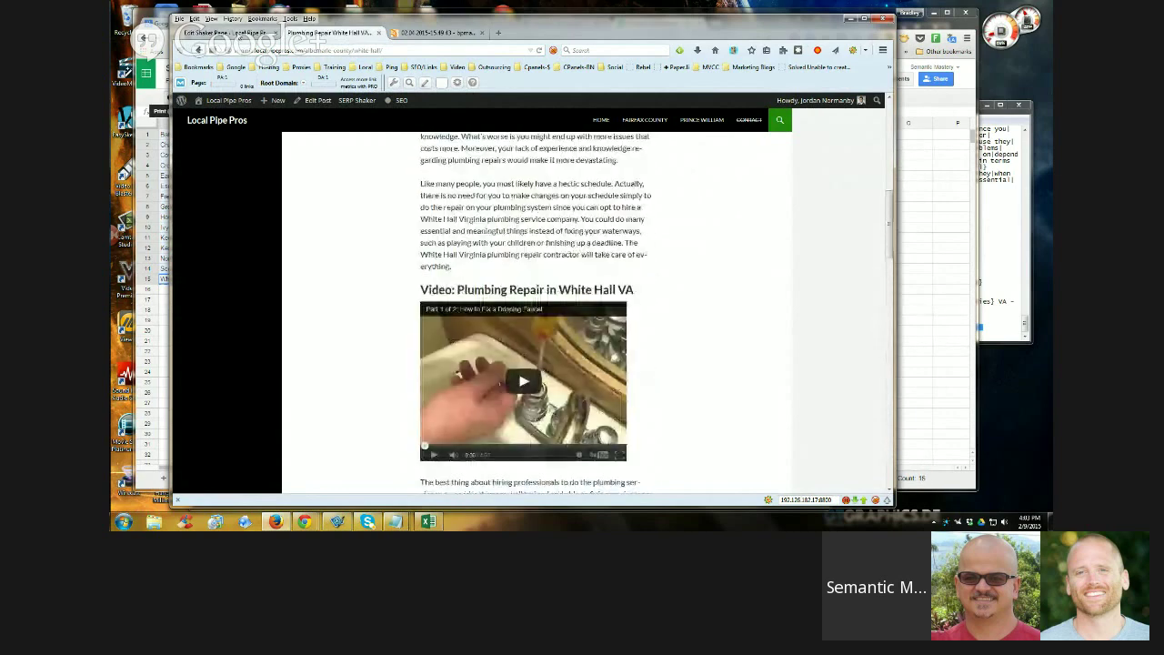
Cancel the anchor text prompt and compare the Shaker page's spun paragraphs with the White Hall post
{"action": "key", "text": "ctrl+shift+Tab"}
{"action": "left_click", "coordinate": [559, 258]}
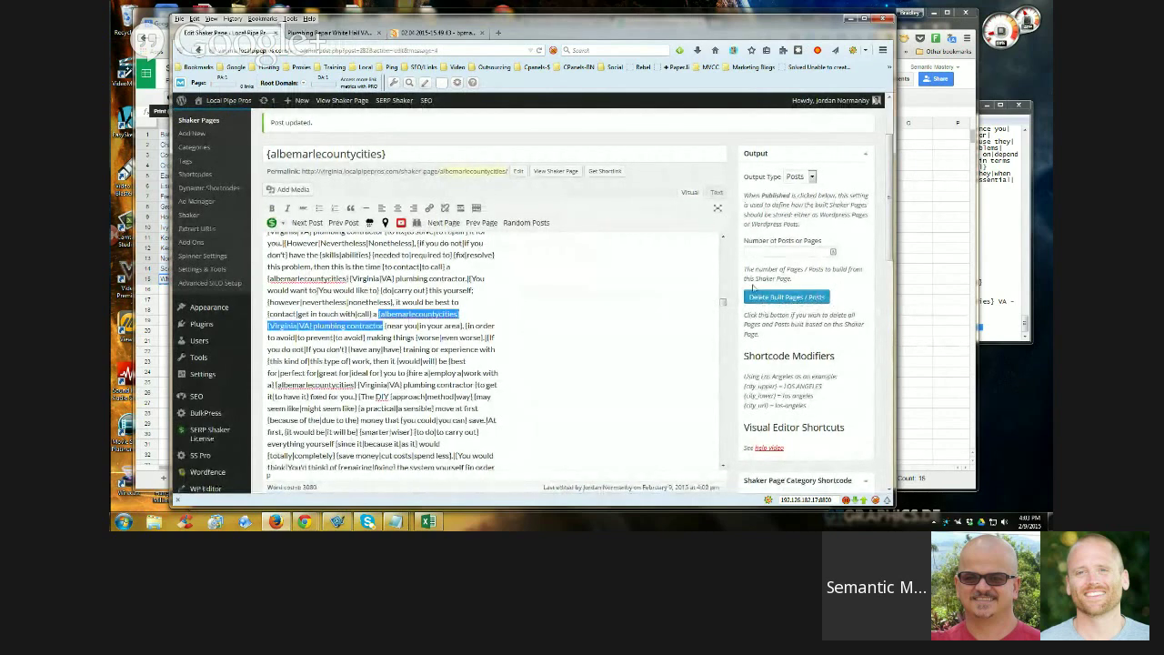
{"action": "left_click", "coordinate": [333, 34]}
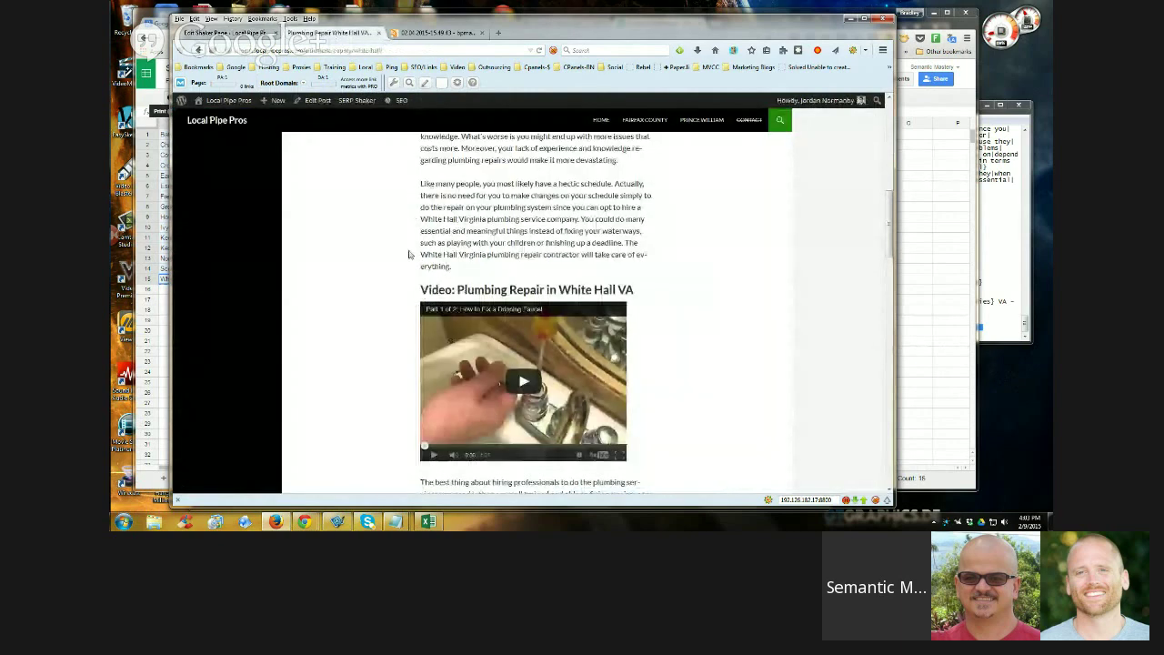
{"action": "left_click", "coordinate": [228, 33]}
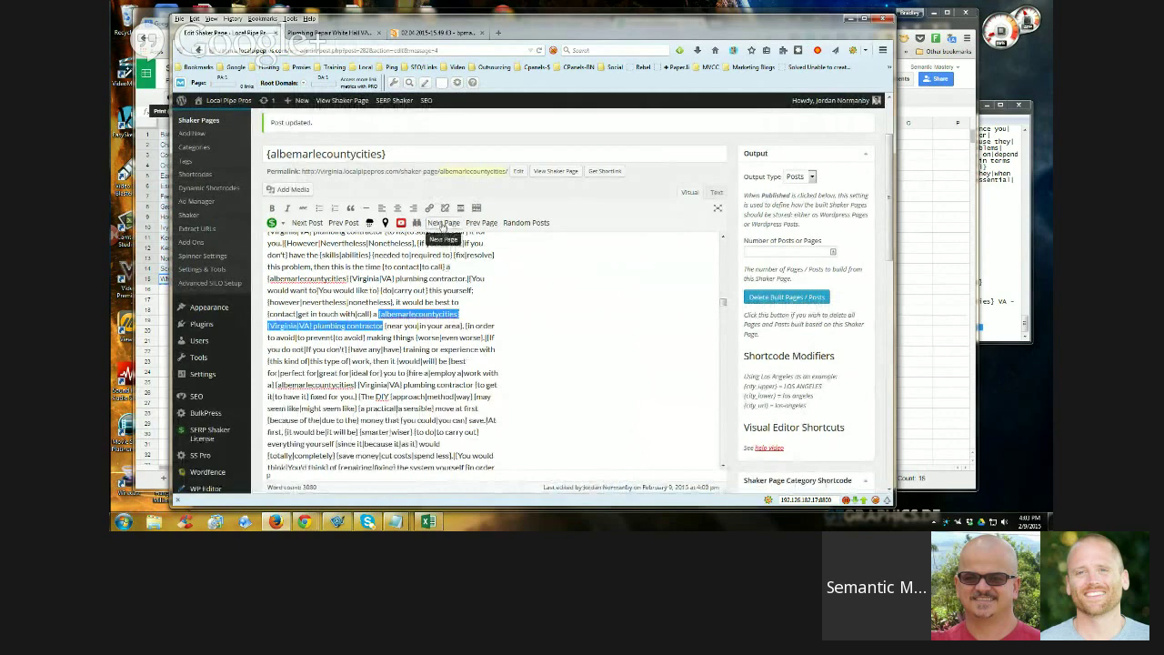
{"action": "scroll", "coordinate": [555, 284], "scroll_direction": "down", "scroll_amount": 5}
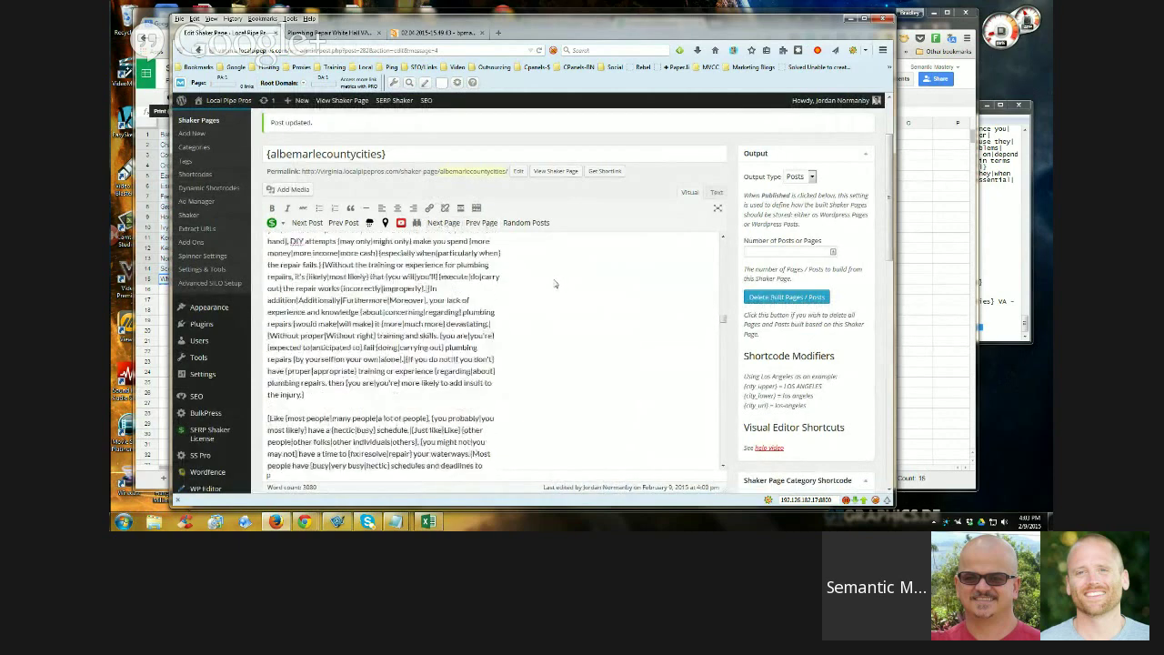
{"action": "scroll", "coordinate": [555, 283], "scroll_direction": "down", "scroll_amount": 3}
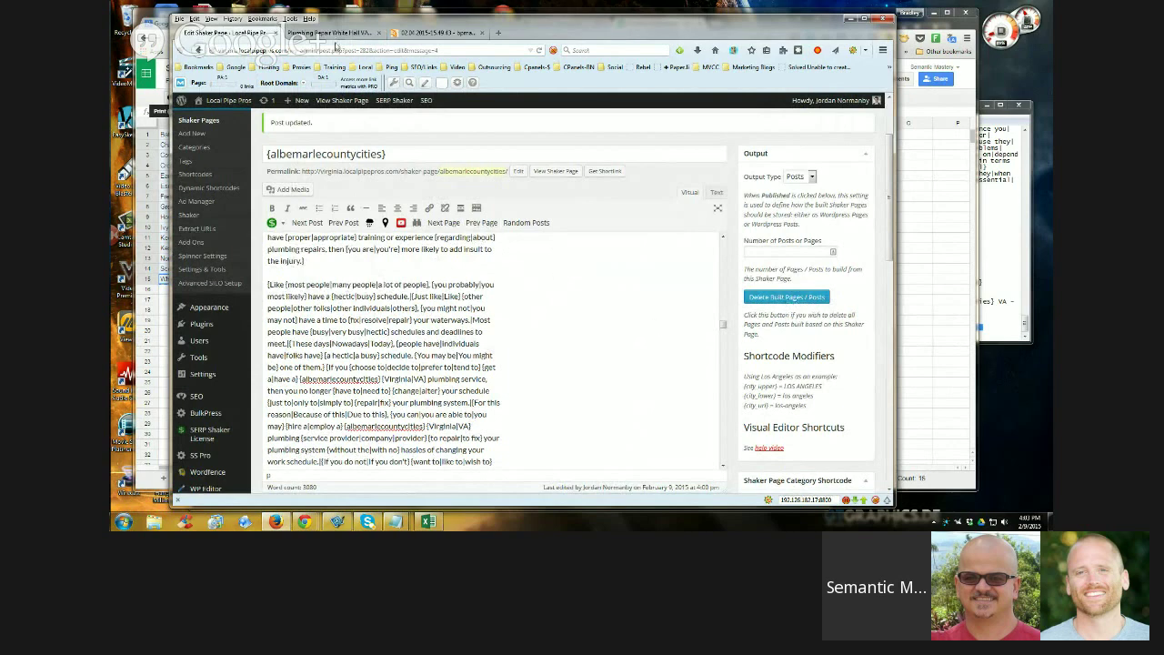
{"action": "key", "text": "ctrl+Tab"}
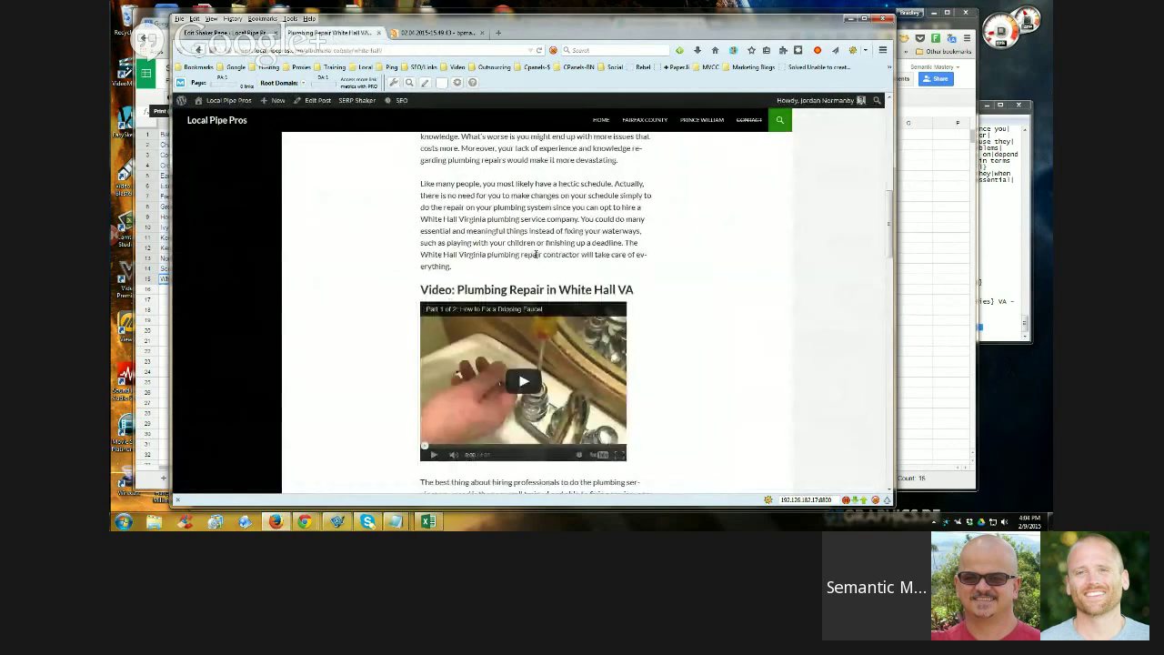
Return to the Shaker page editor and open the site's list of all WordPress pages
{"action": "left_click", "coordinate": [242, 36]}
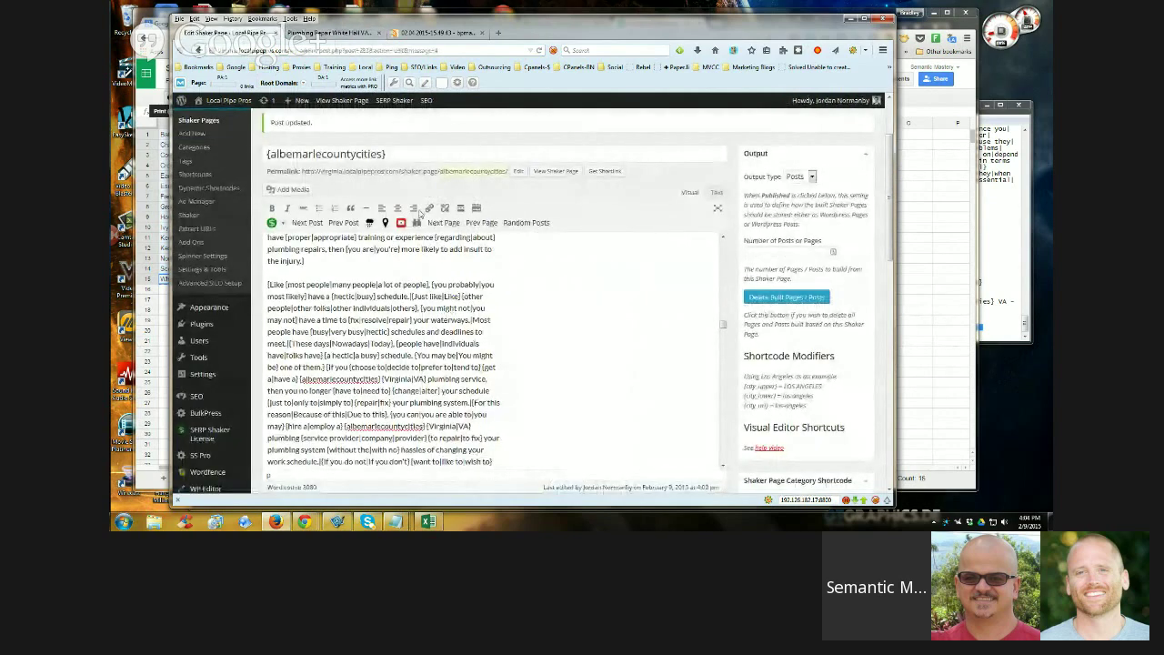
{"action": "scroll", "coordinate": [346, 291], "scroll_direction": "down", "scroll_amount": 2}
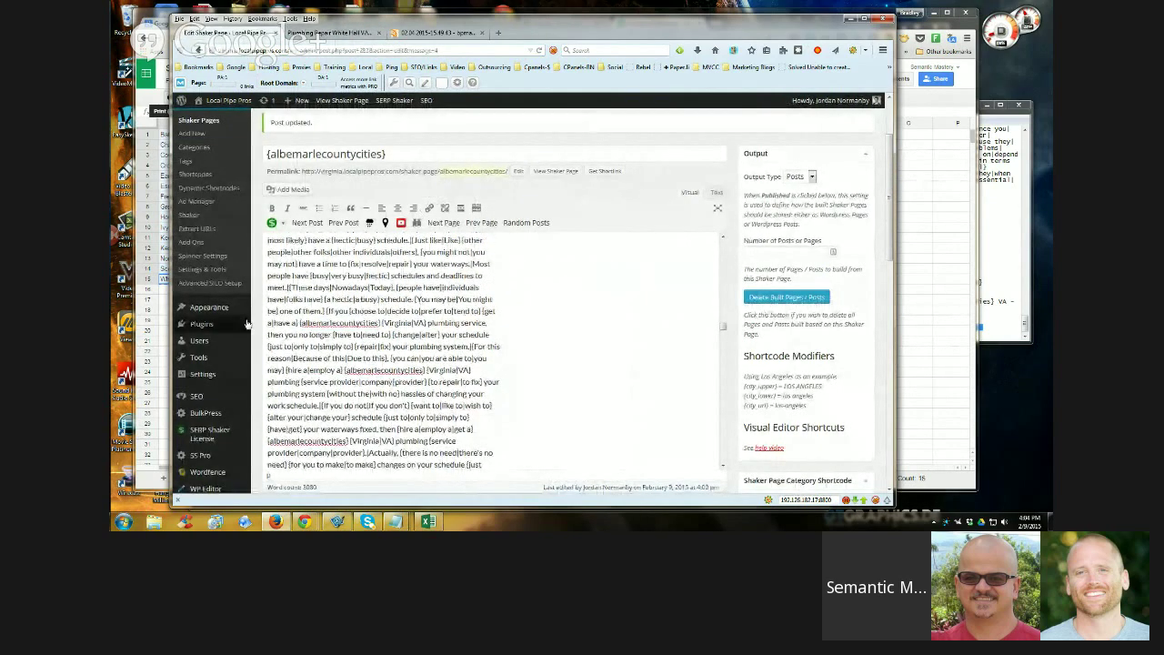
{"action": "scroll", "coordinate": [204, 327], "scroll_direction": "up", "scroll_amount": 2}
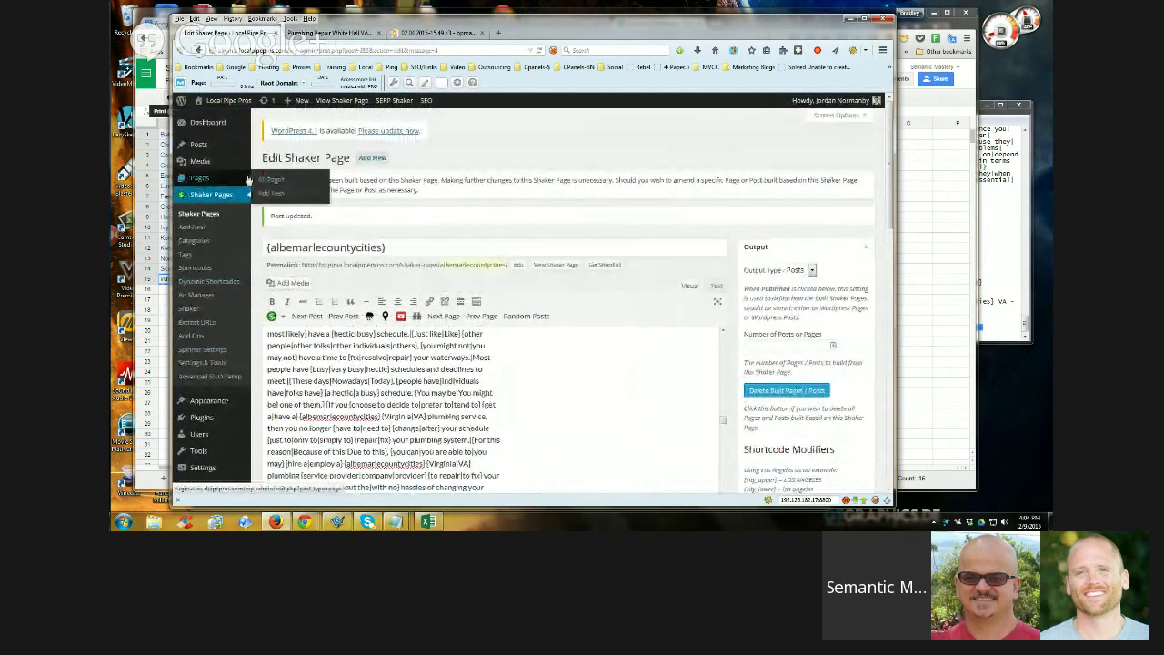
{"action": "left_click", "coordinate": [262, 180]}
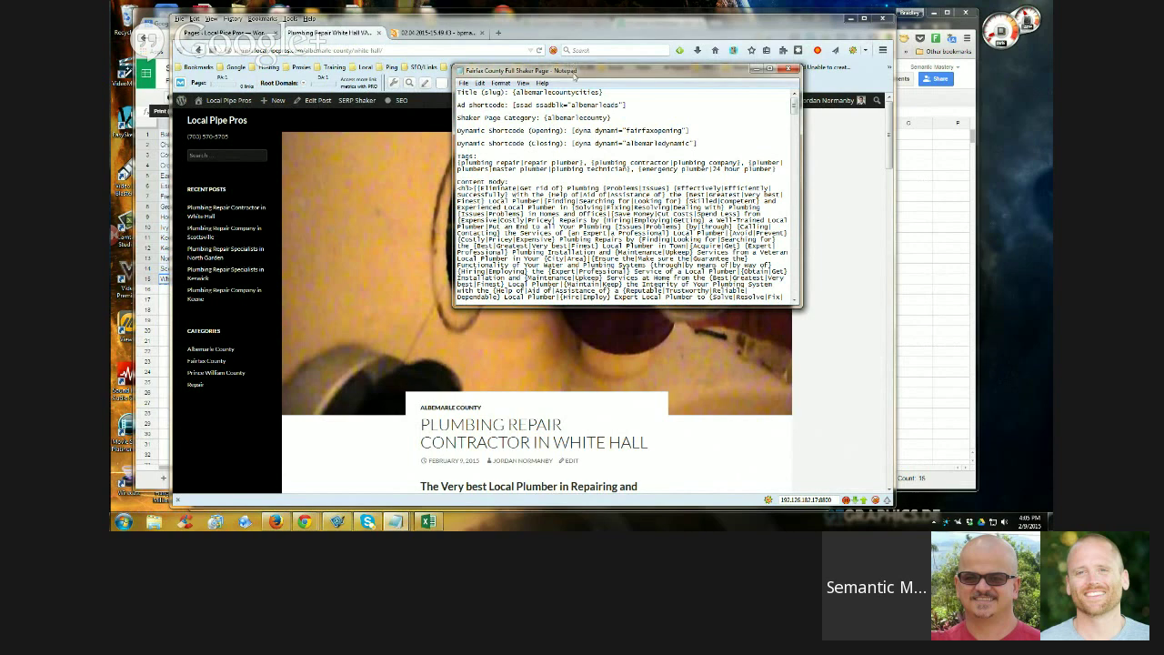
Move the "Fairfax County Full Shaker Page" notes aside and review the White Hall post's title, introduction, image and video
{"action": "left_click_drag", "start_coordinate": [574, 71], "coordinate": [815, 71]}
{"action": "left_click", "coordinate": [367, 442]}
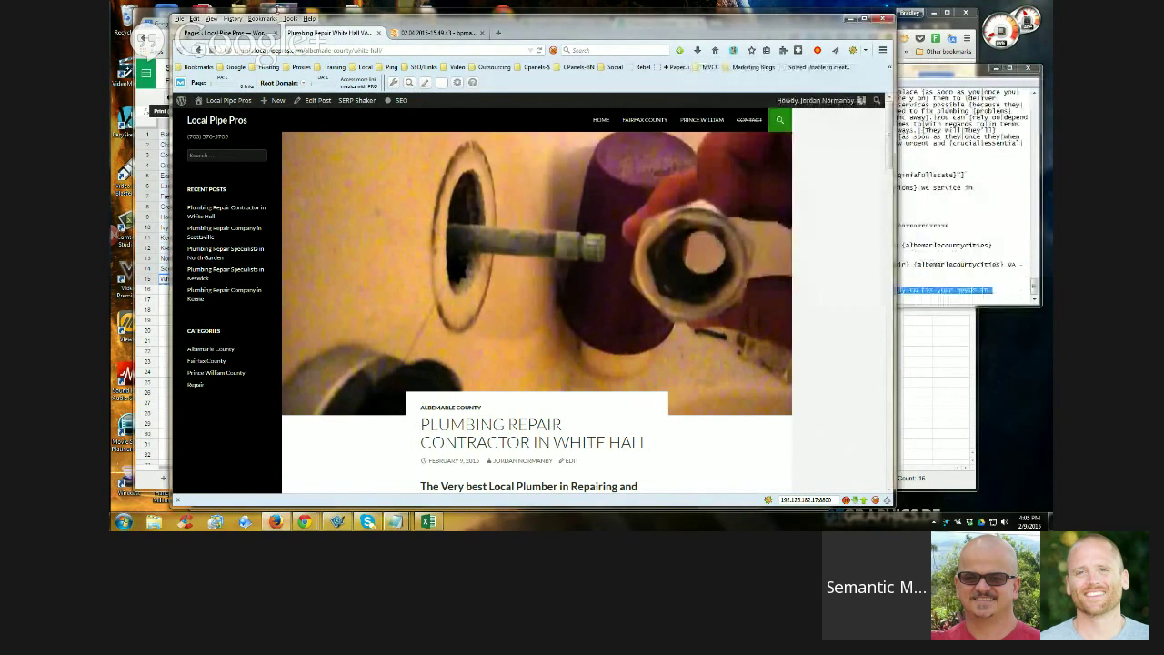
{"action": "scroll", "coordinate": [355, 424], "scroll_direction": "down", "scroll_amount": 1}
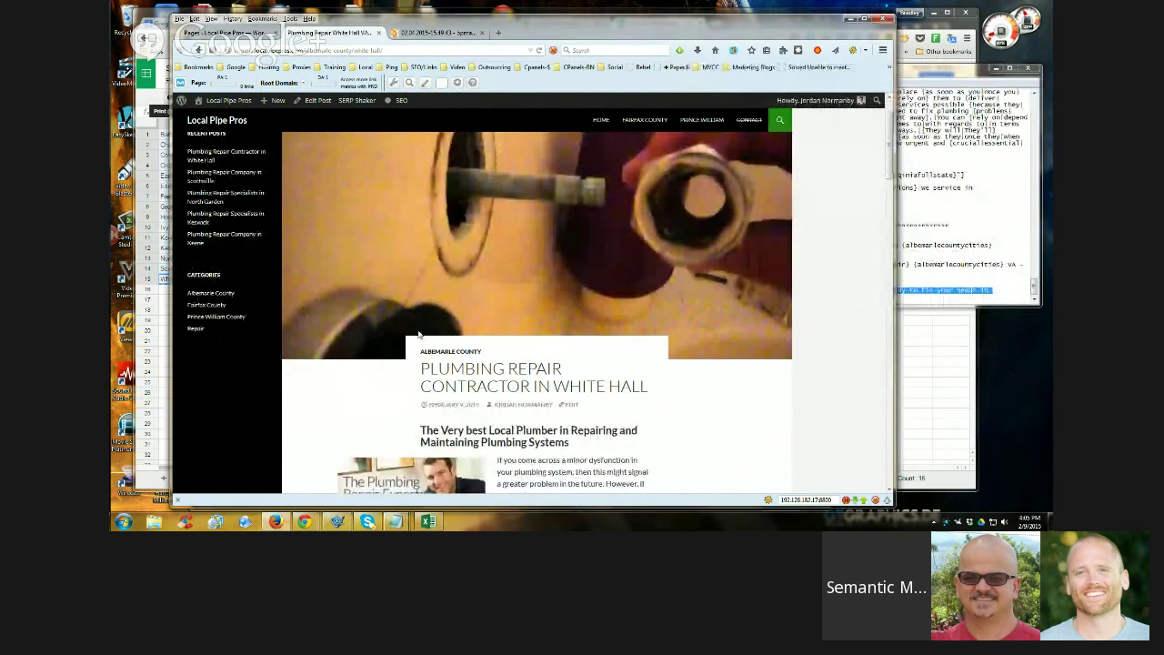
{"action": "scroll", "coordinate": [397, 399], "scroll_direction": "up", "scroll_amount": 1}
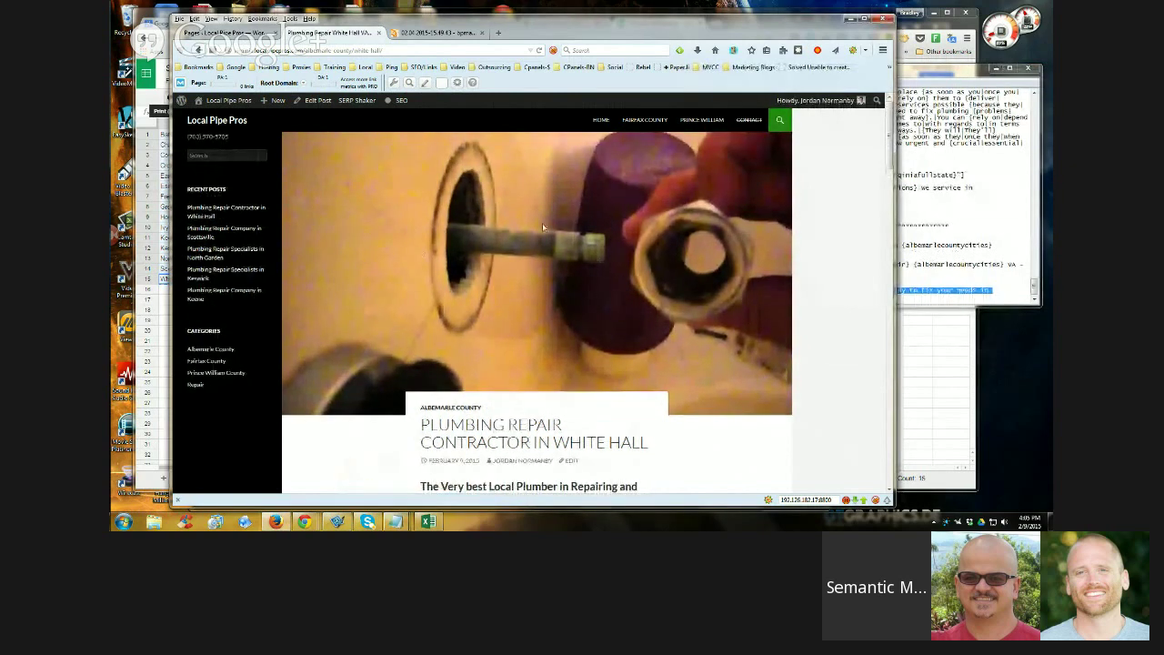
{"action": "scroll", "coordinate": [786, 256], "scroll_direction": "down", "scroll_amount": 12}
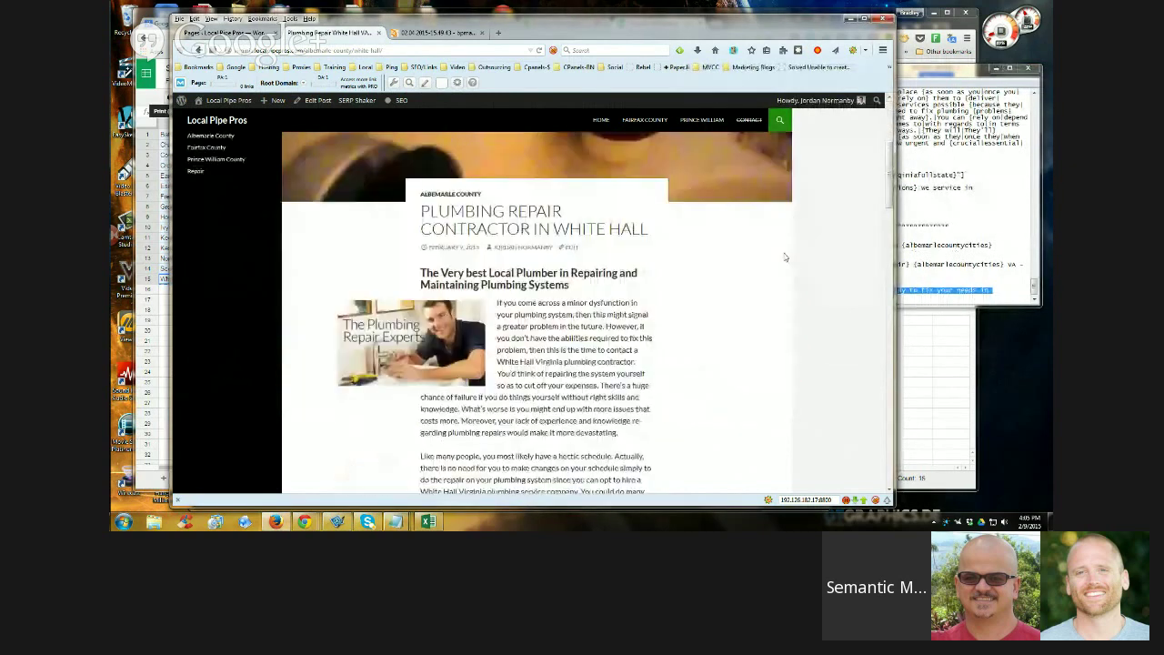
{"action": "scroll", "coordinate": [546, 415], "scroll_direction": "down", "scroll_amount": 2}
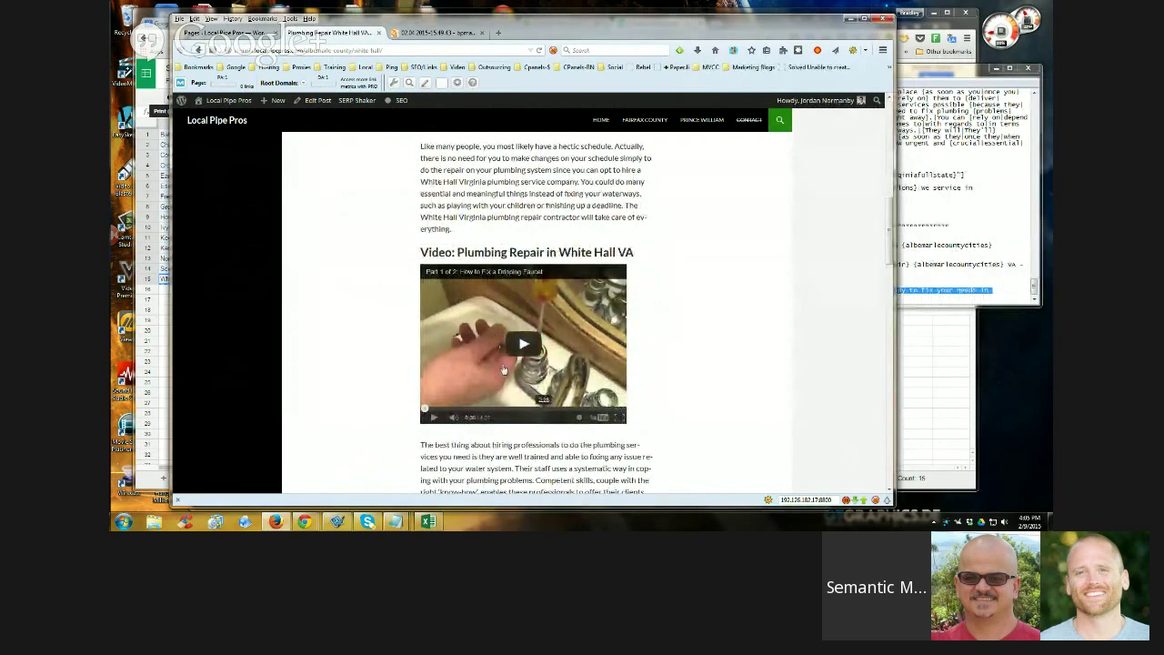
{"action": "scroll", "coordinate": [759, 292], "scroll_direction": "up", "scroll_amount": 6}
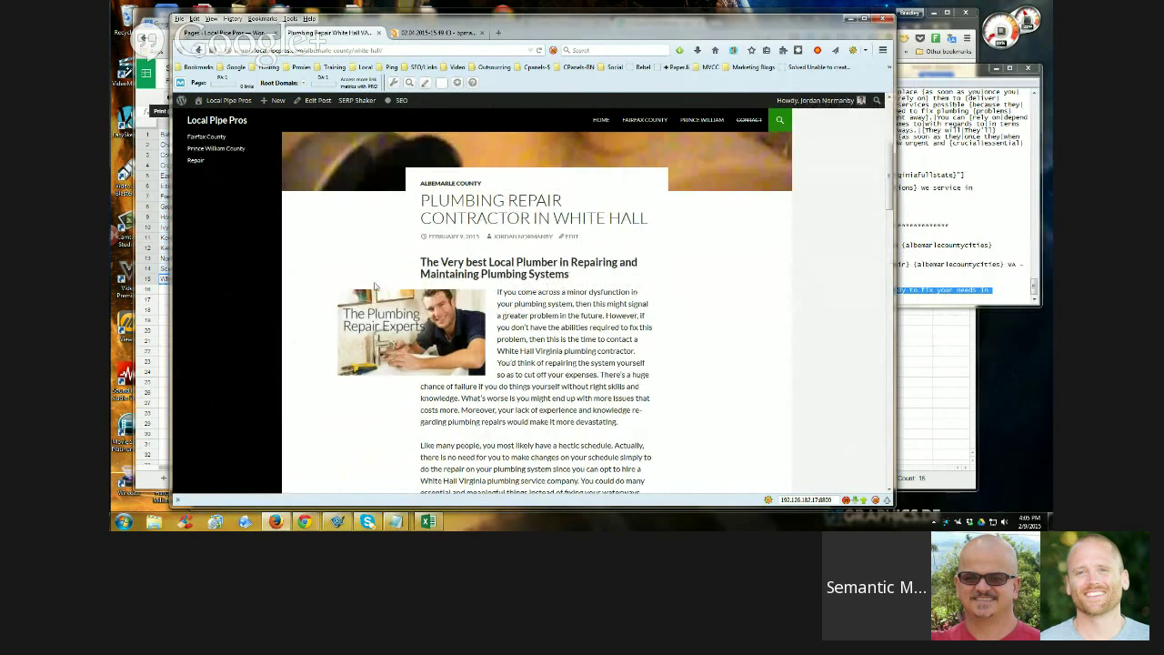
Examine the Rank and Change columns of the Google keyword ranking report screenshot alongside the White Hall post
{"action": "left_click", "coordinate": [426, 34]}
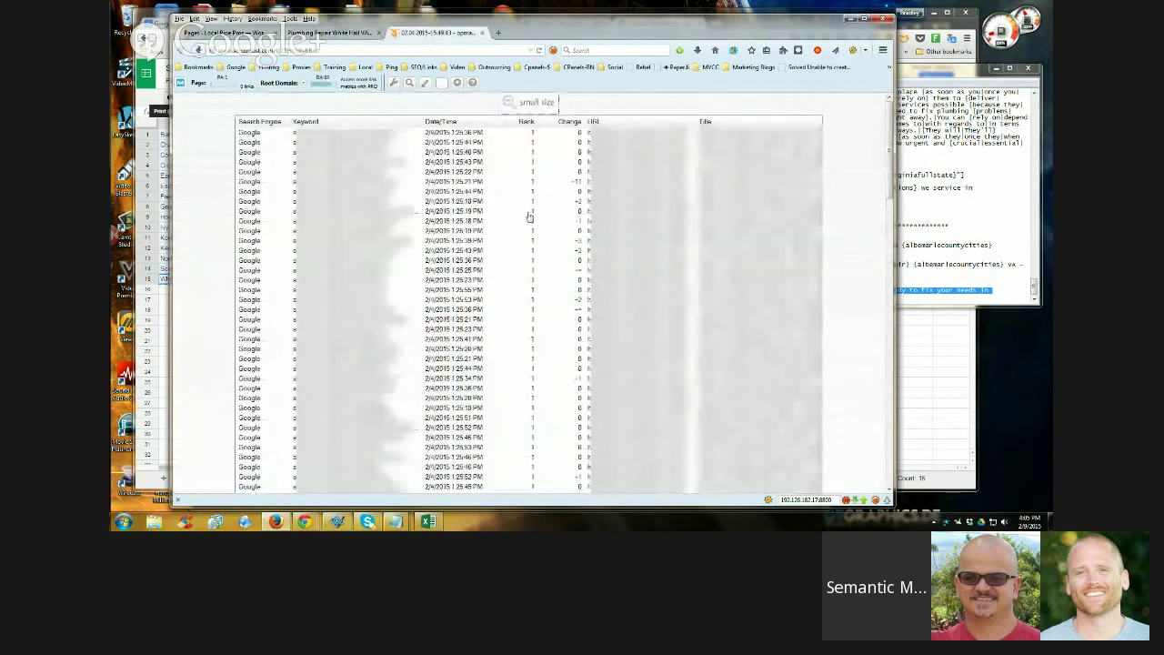
{"action": "scroll", "coordinate": [526, 223], "scroll_direction": "down", "scroll_amount": 3}
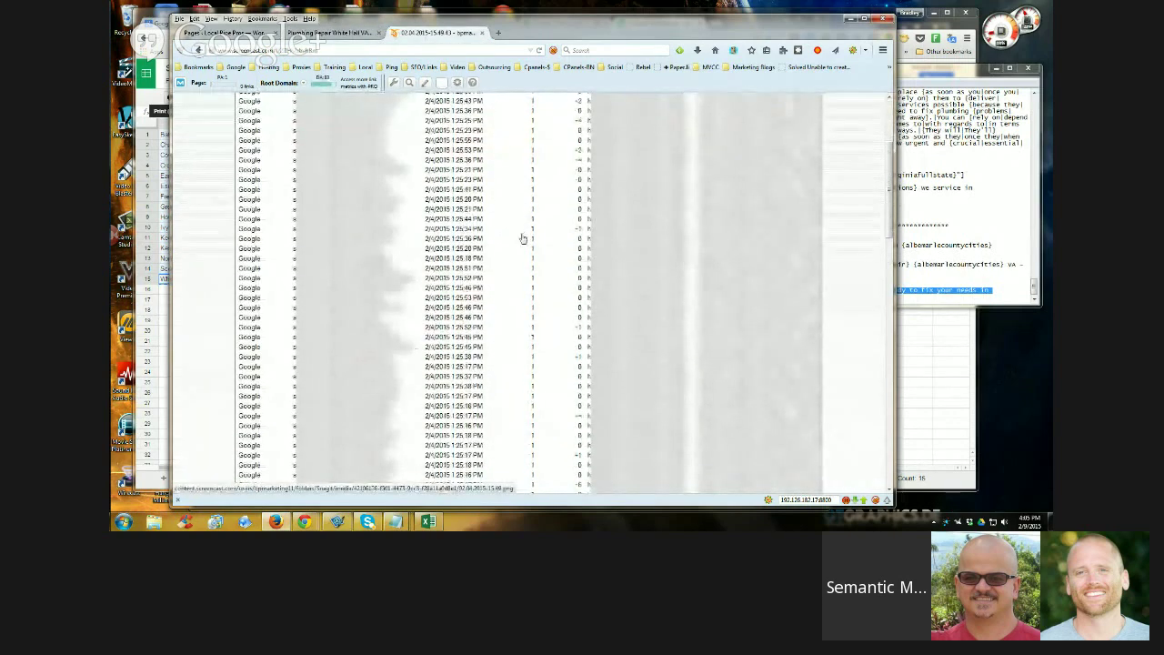
{"action": "scroll", "coordinate": [528, 256], "scroll_direction": "up", "scroll_amount": 3}
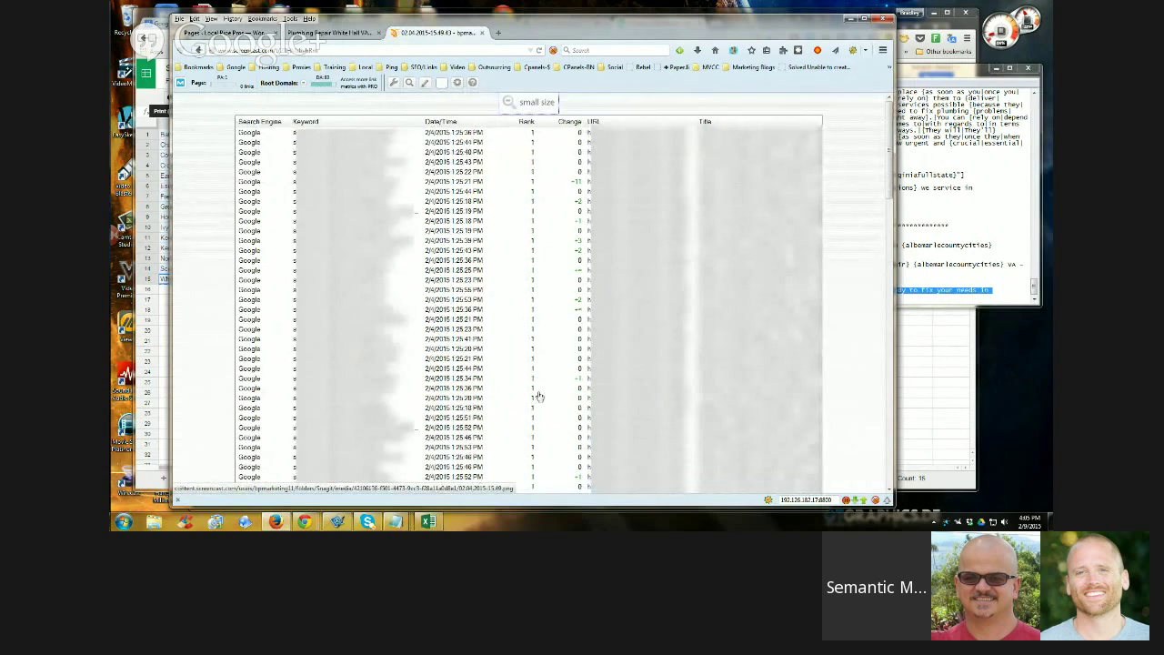
{"action": "left_click", "coordinate": [314, 33]}
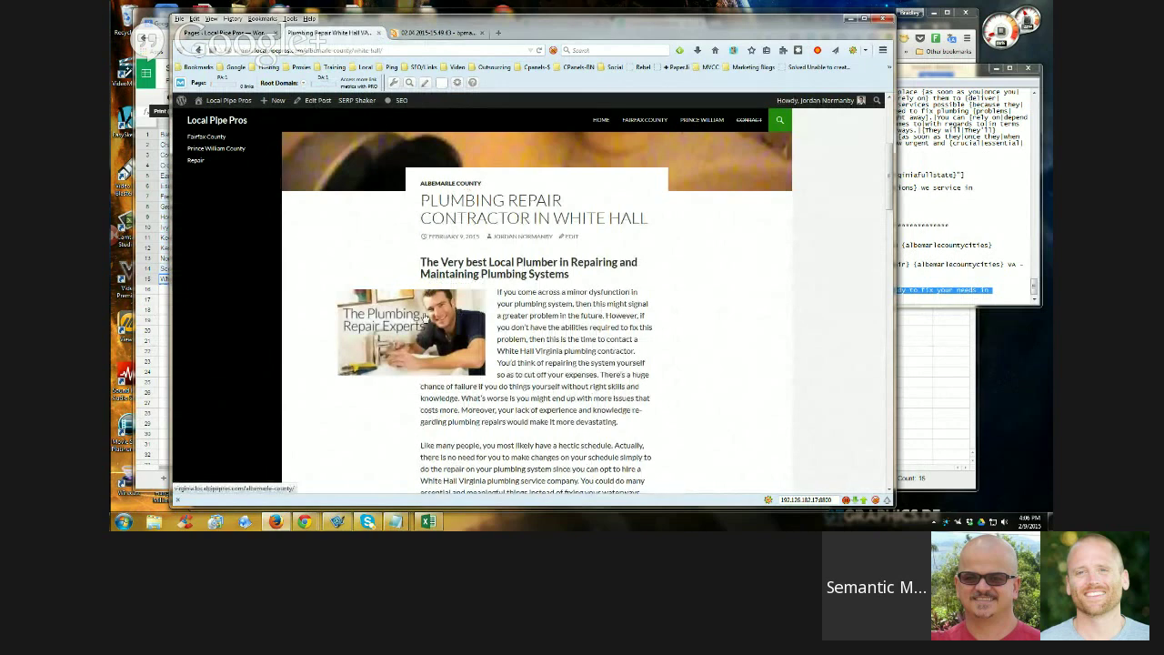
{"action": "left_click", "coordinate": [437, 33]}
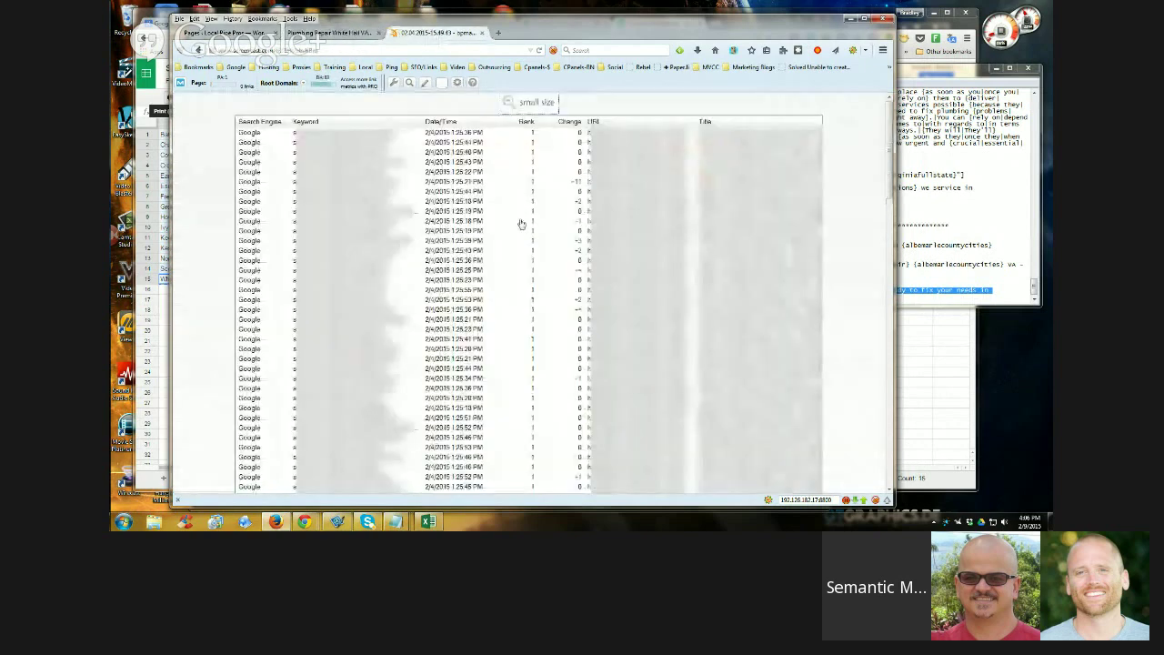
{"action": "scroll", "coordinate": [548, 292], "scroll_direction": "down", "scroll_amount": 3}
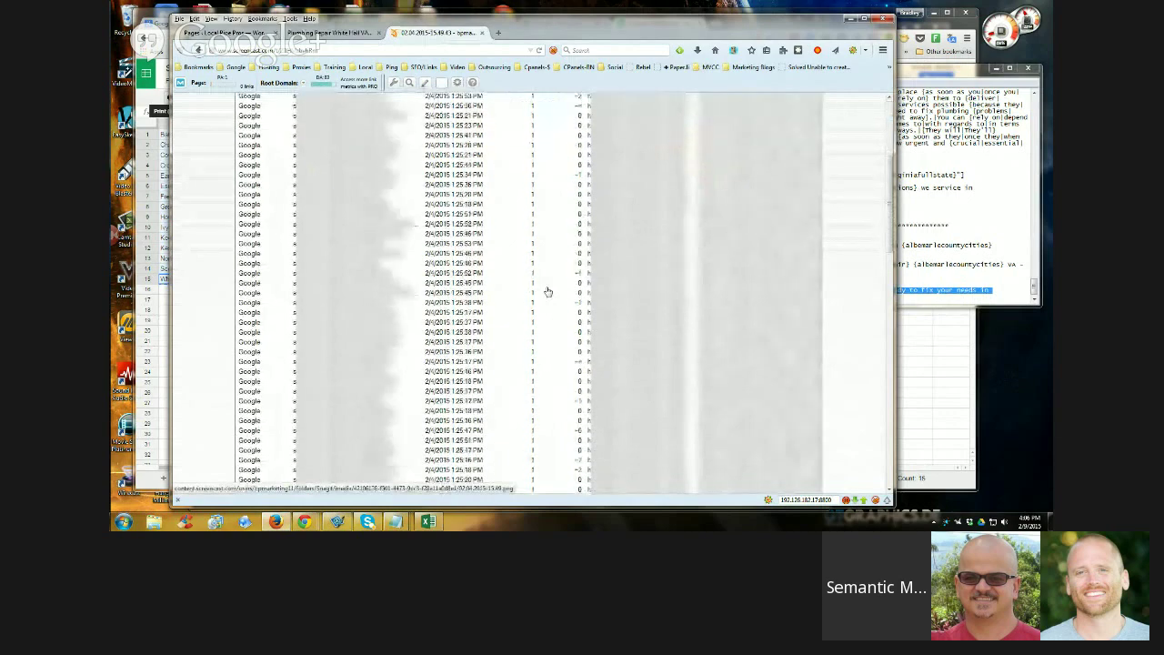
{"action": "scroll", "coordinate": [547, 291], "scroll_direction": "down", "scroll_amount": 6}
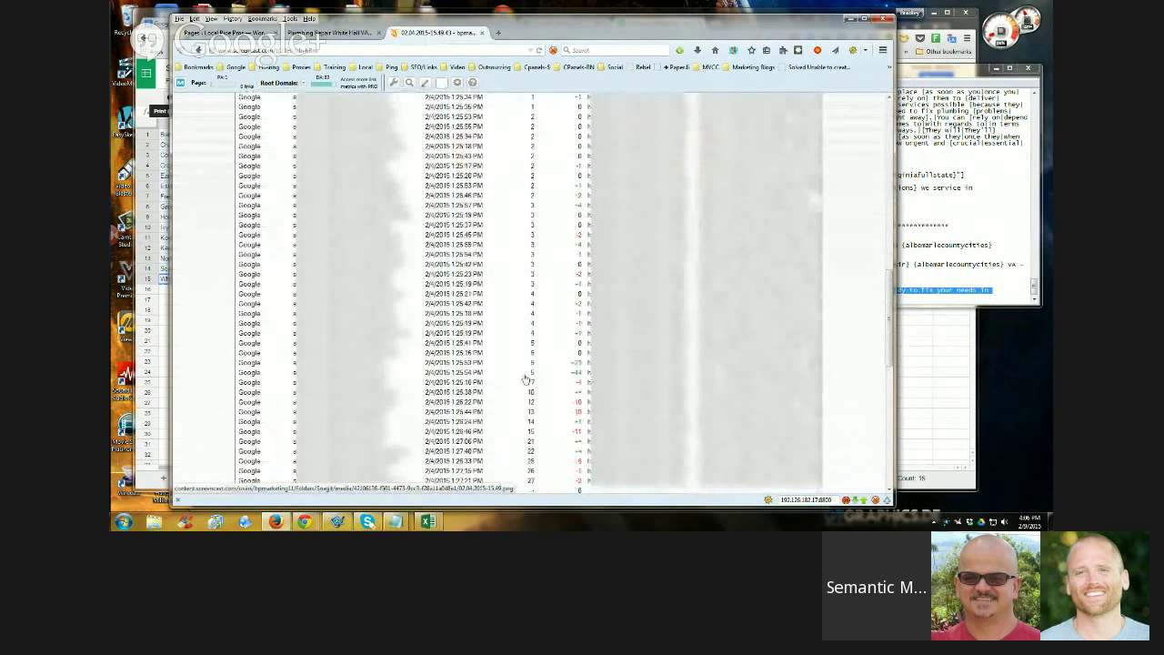
{"action": "scroll", "coordinate": [537, 285], "scroll_direction": "up", "scroll_amount": 1}
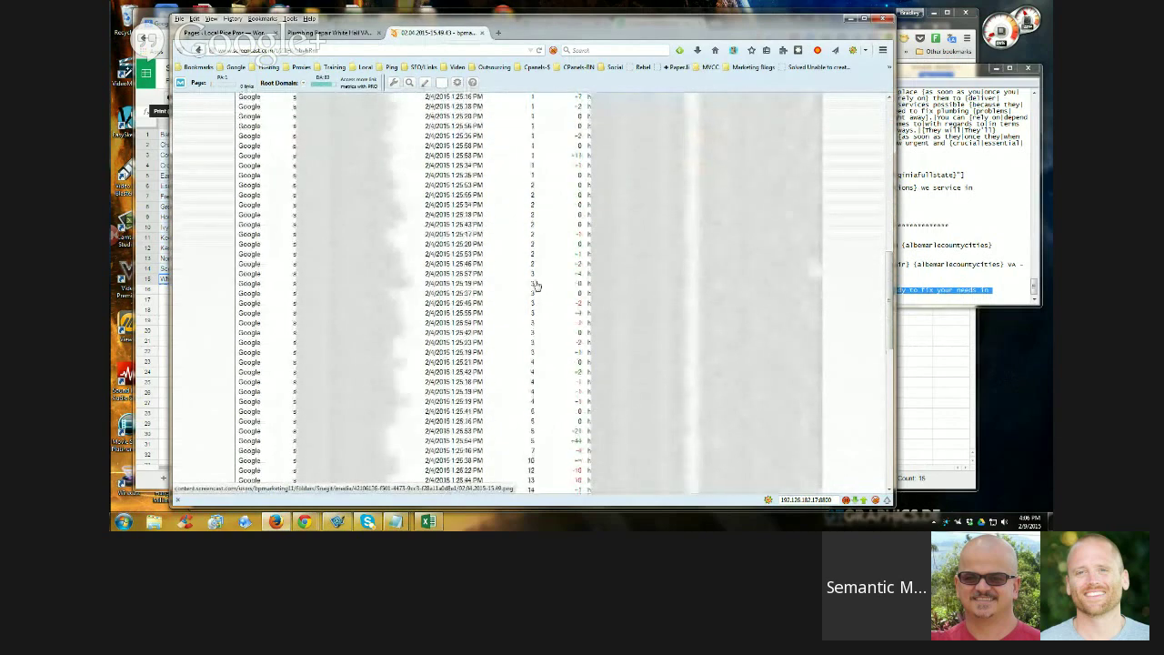
{"action": "scroll", "coordinate": [537, 286], "scroll_direction": "up", "scroll_amount": 5}
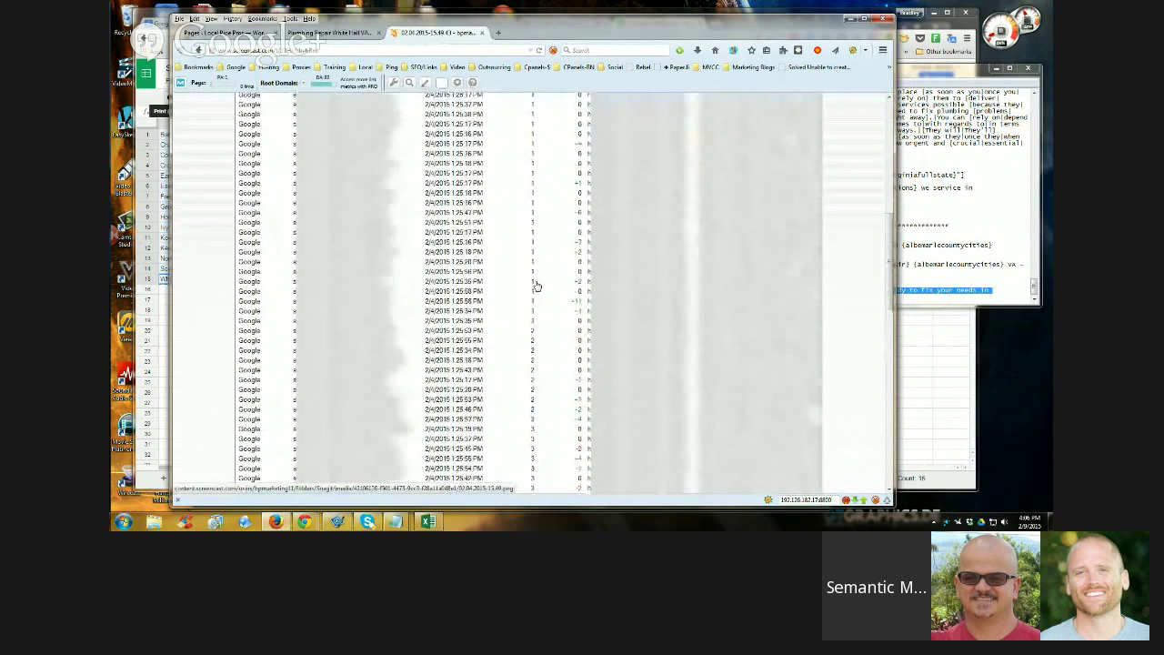
{"action": "left_click", "coordinate": [348, 34]}
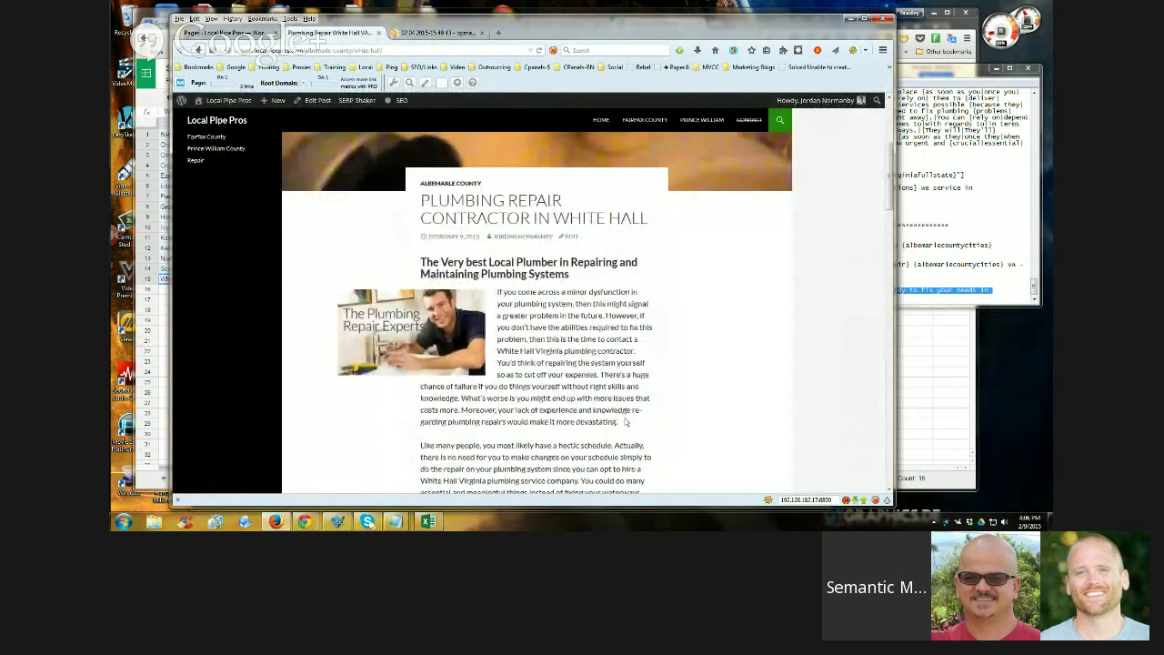
{"action": "left_click", "coordinate": [439, 33]}
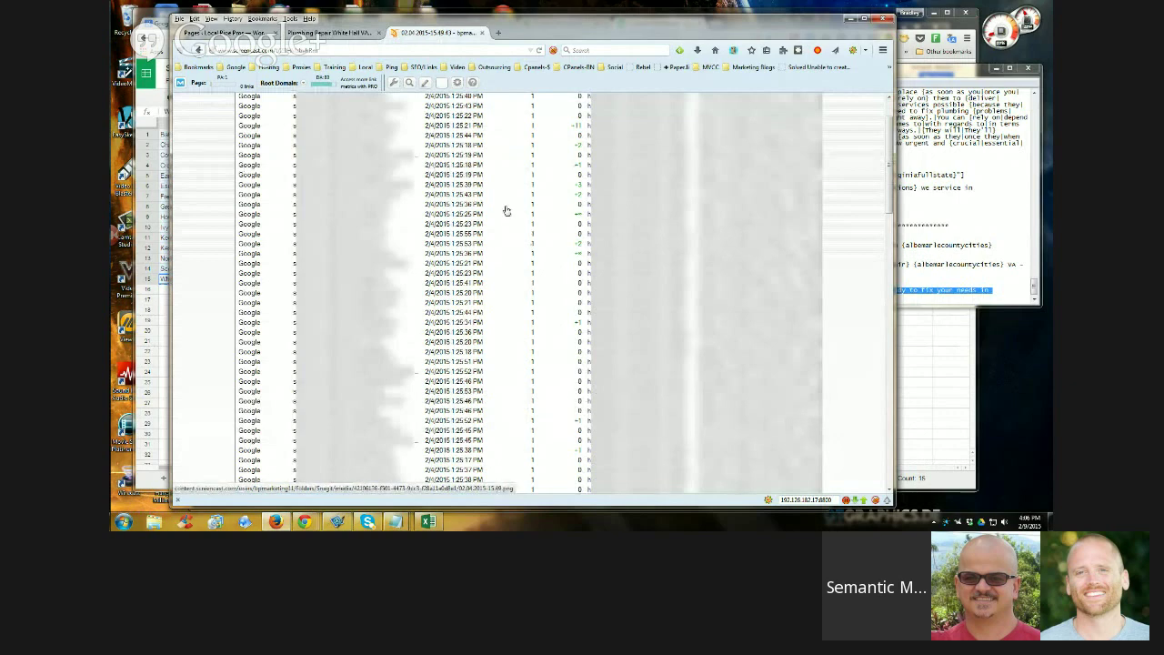
Review the White Hall post's header image, title, introduction, recent posts and county categories on the live site
{"action": "left_click", "coordinate": [363, 35]}
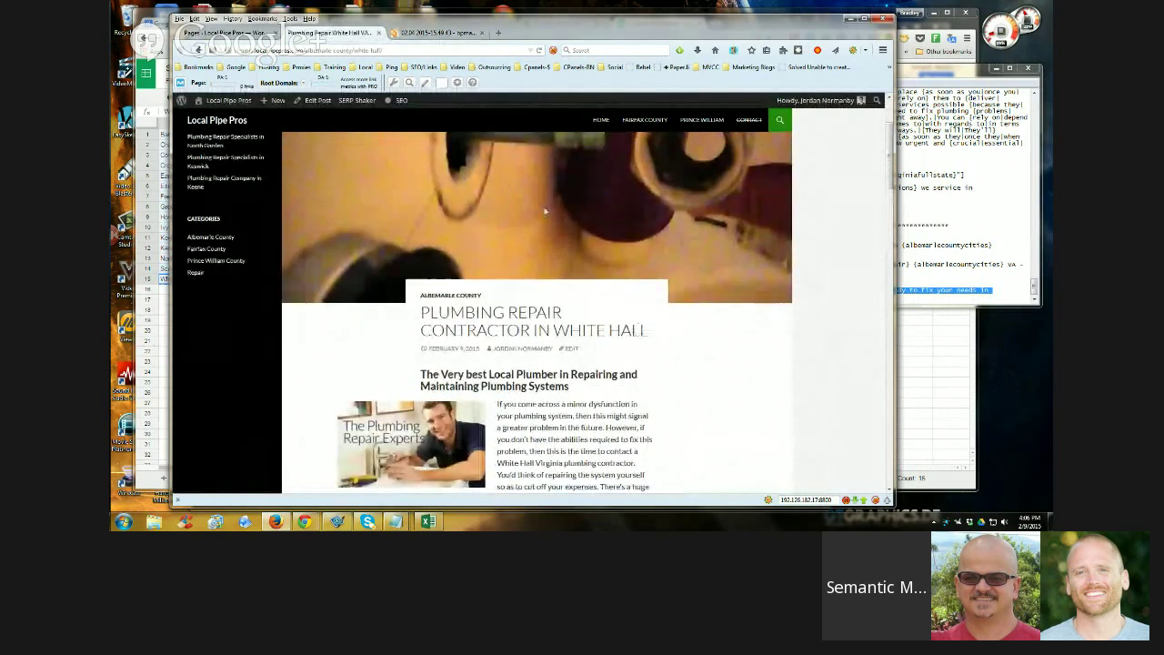
{"action": "scroll", "coordinate": [620, 239], "scroll_direction": "up", "scroll_amount": 1}
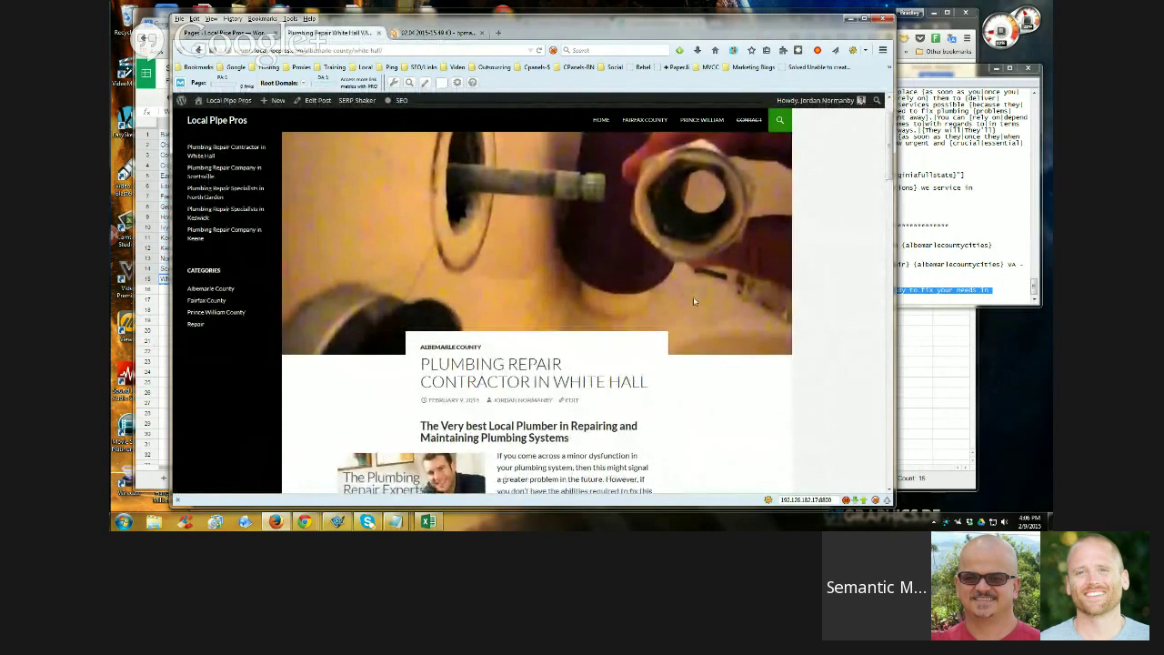
{"action": "scroll", "coordinate": [693, 297], "scroll_direction": "down", "scroll_amount": 1}
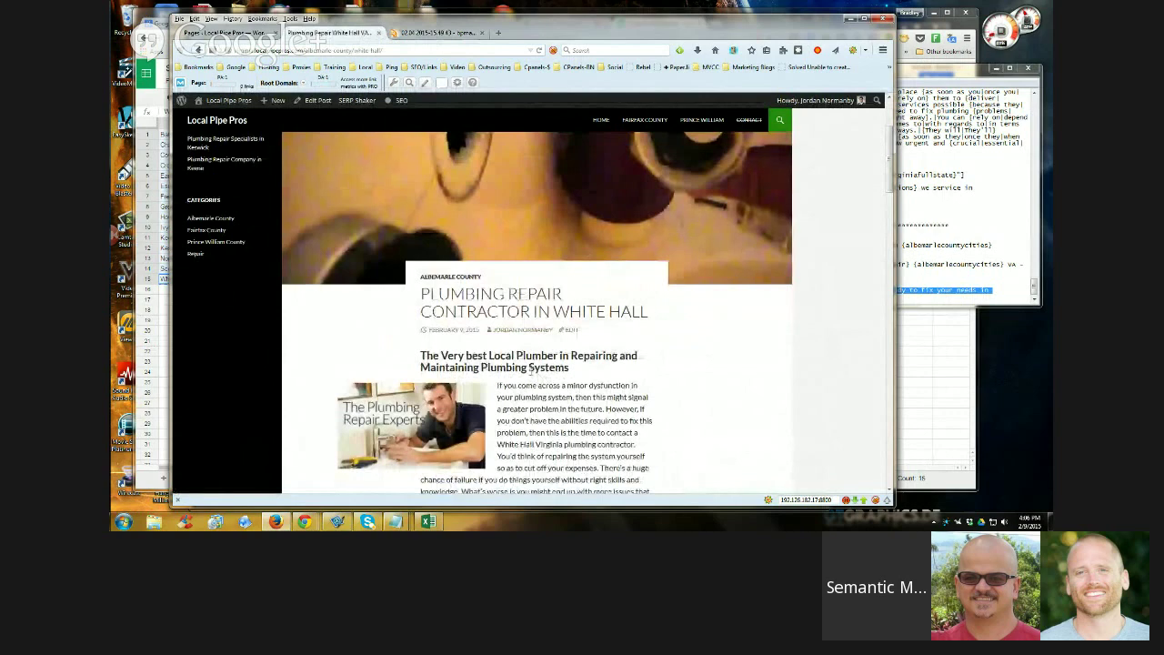
{"action": "scroll", "coordinate": [528, 366], "scroll_direction": "up", "scroll_amount": 2}
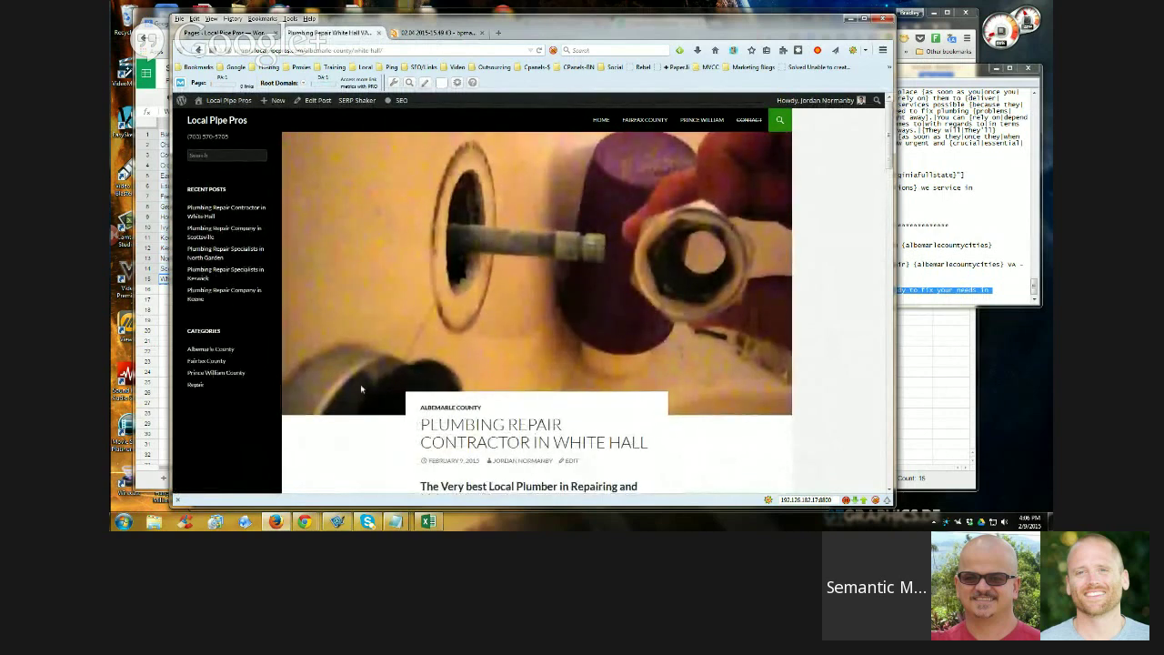
{"action": "scroll", "coordinate": [373, 318], "scroll_direction": "down", "scroll_amount": 1}
{"action": "scroll", "coordinate": [391, 255], "scroll_direction": "up", "scroll_amount": 1}
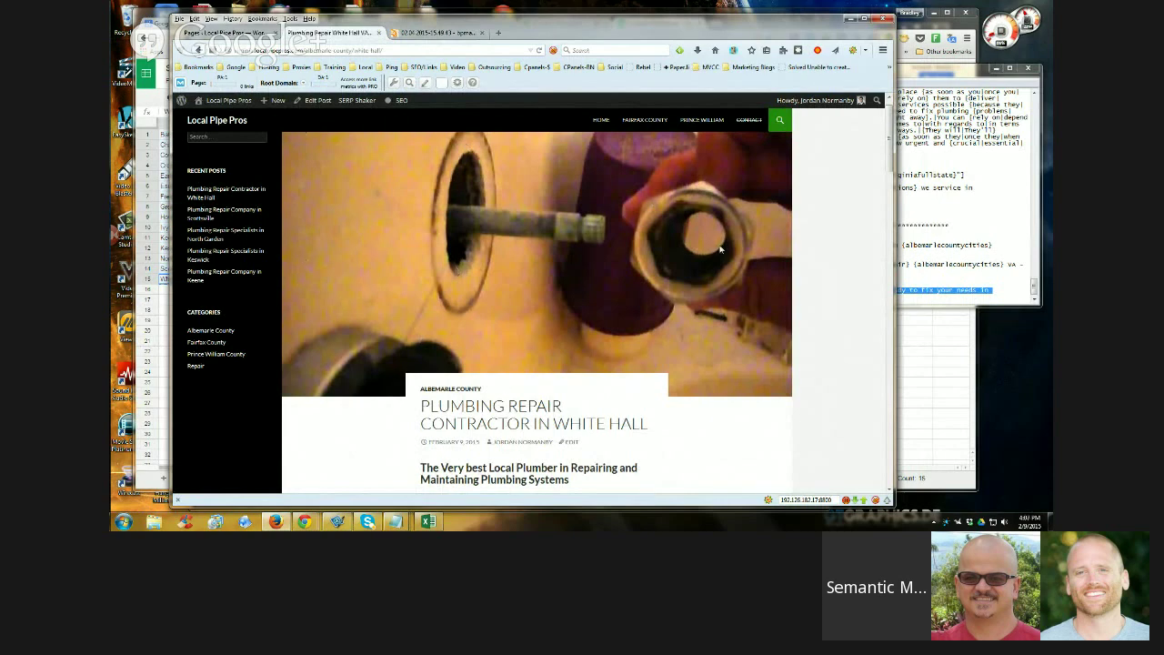
{"action": "scroll", "coordinate": [518, 337], "scroll_direction": "down", "scroll_amount": 3}
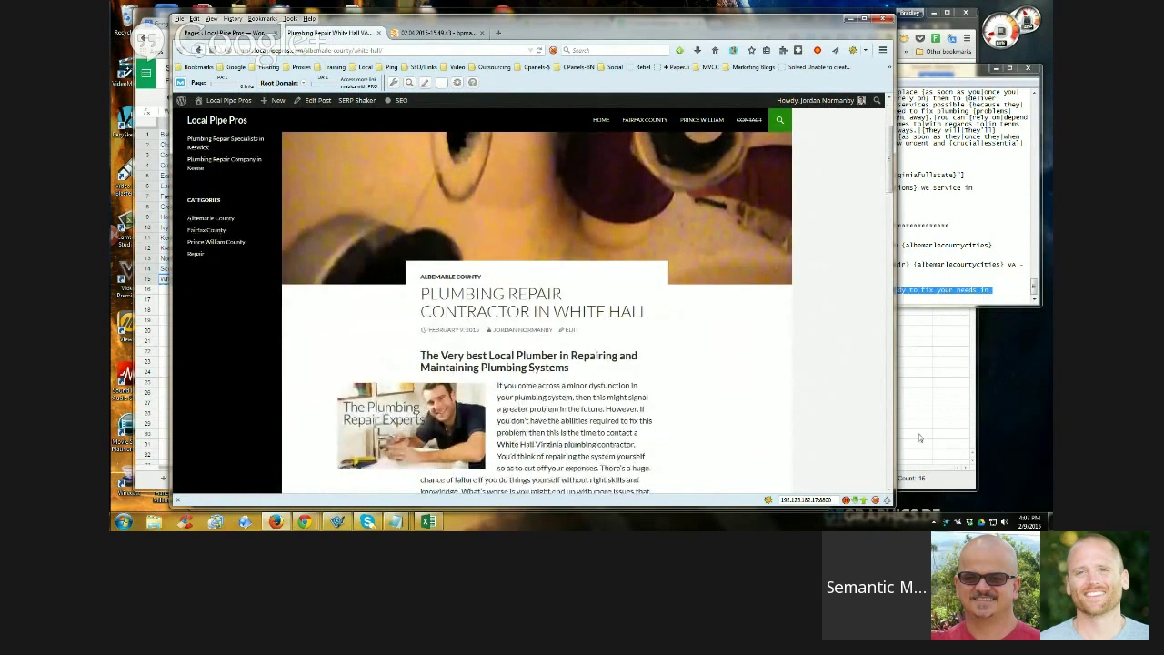
{"action": "scroll", "coordinate": [440, 163], "scroll_direction": "up", "scroll_amount": 3}
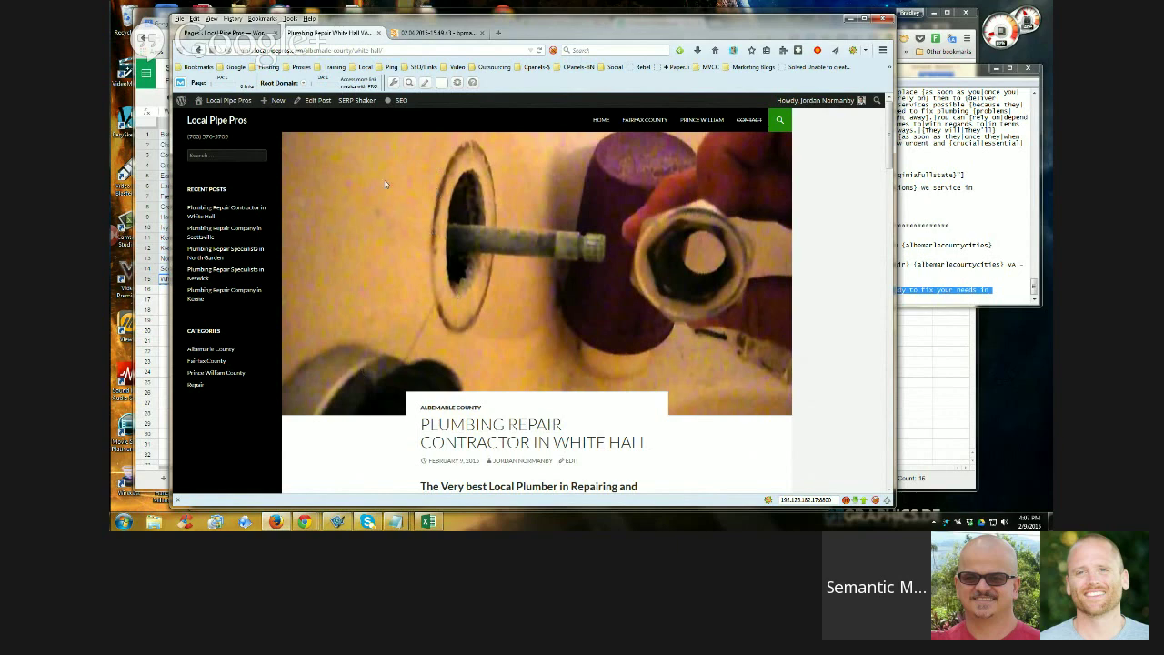
{"action": "scroll", "coordinate": [688, 246], "scroll_direction": "down", "scroll_amount": 1}
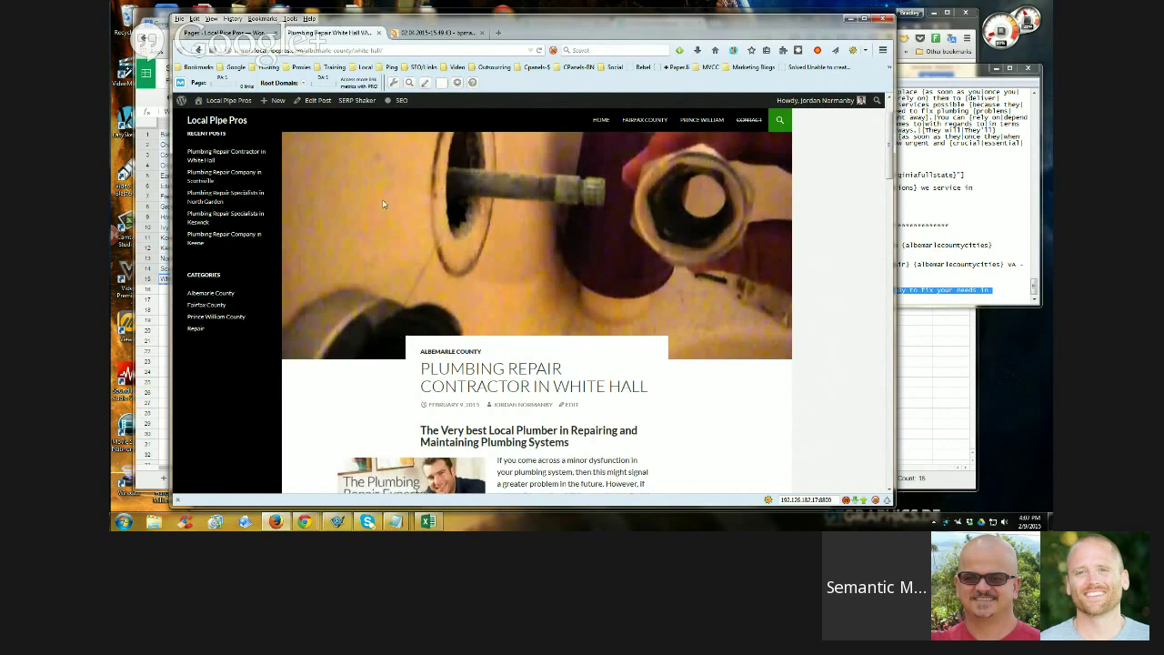
{"action": "scroll", "coordinate": [607, 214], "scroll_direction": "up", "scroll_amount": 1}
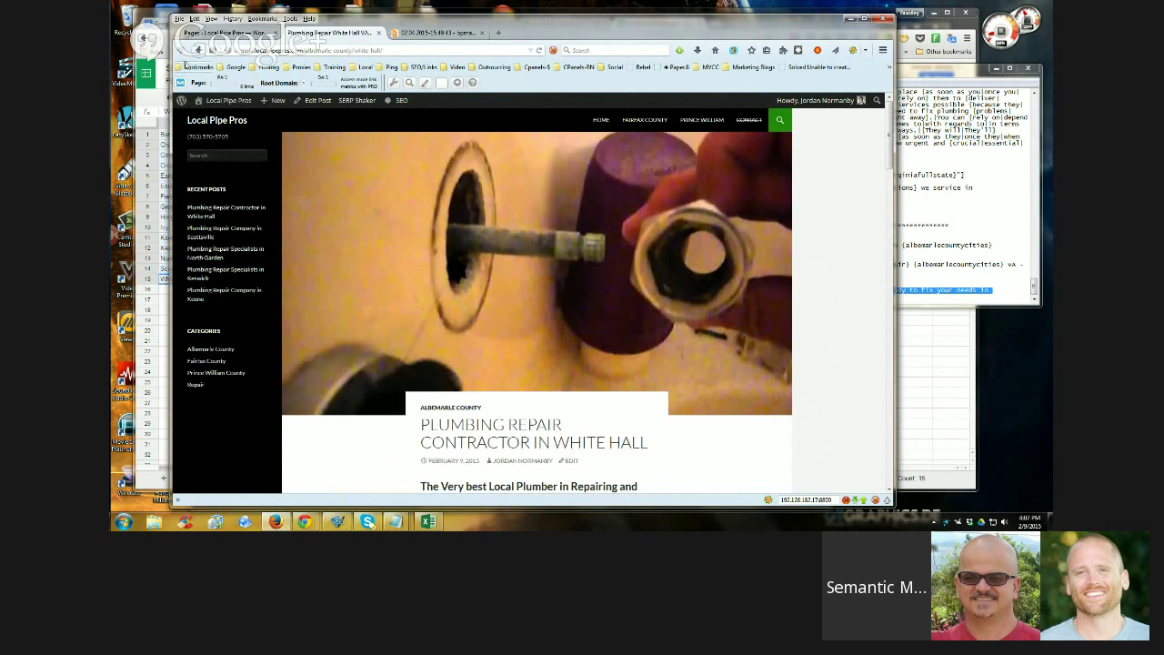
Start a bulleted list in the Albemarle County page's content and bring up the SS Demo Worksheet in Chrome
{"action": "left_click", "coordinate": [224, 33]}
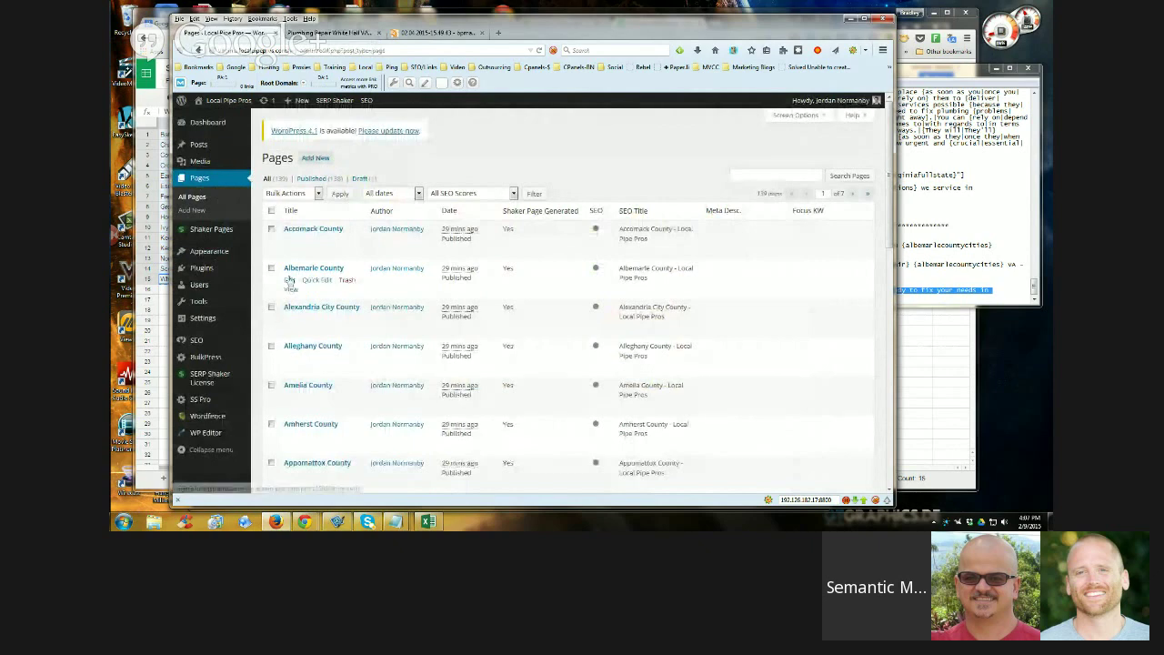
{"action": "left_click", "coordinate": [290, 320]}
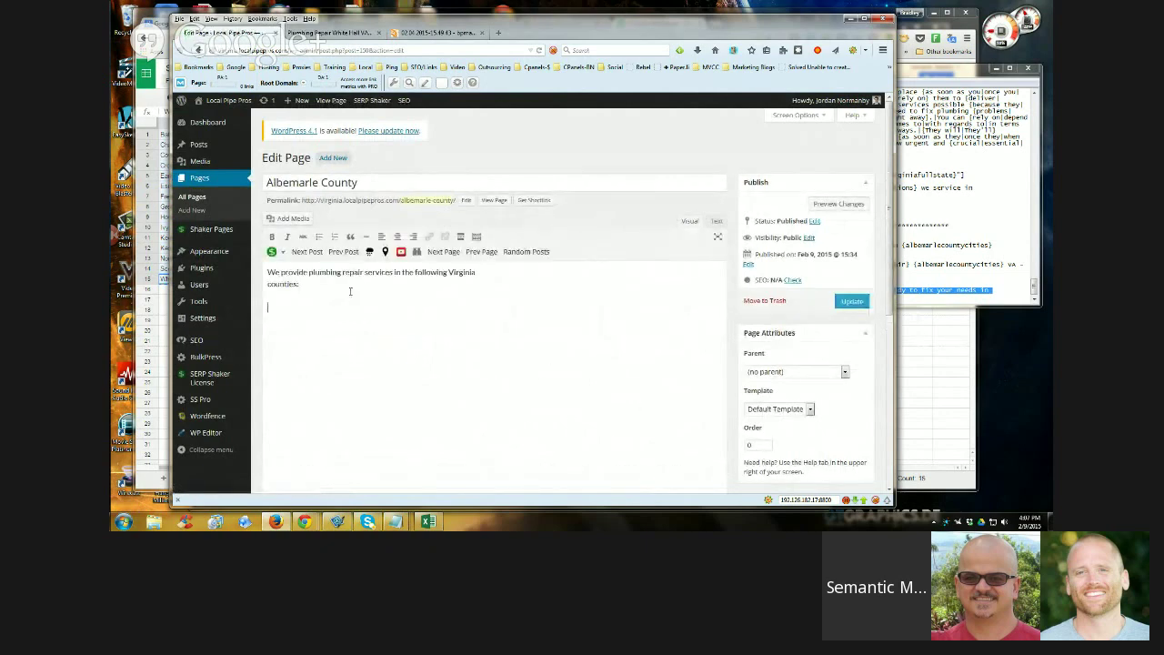
{"action": "left_click", "coordinate": [319, 236]}
{"action": "mouse_move", "coordinate": [305, 521]}
{"action": "left_click", "coordinate": [219, 488]}
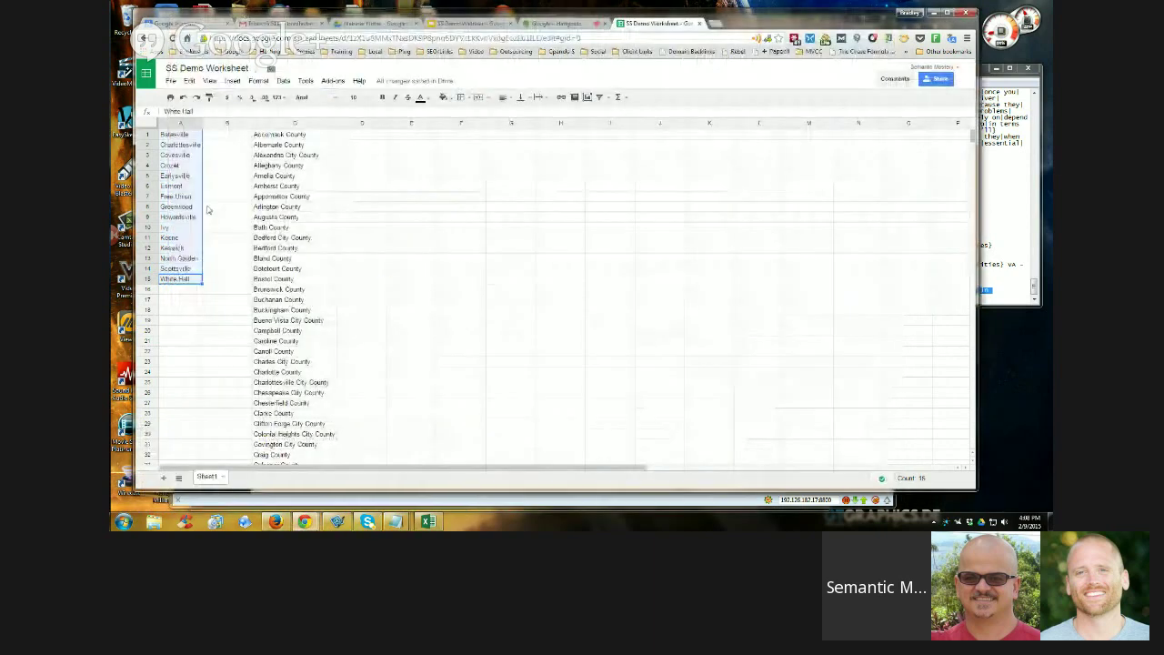
{"action": "right_click", "coordinate": [183, 289]}
{"action": "left_click", "coordinate": [178, 278]}
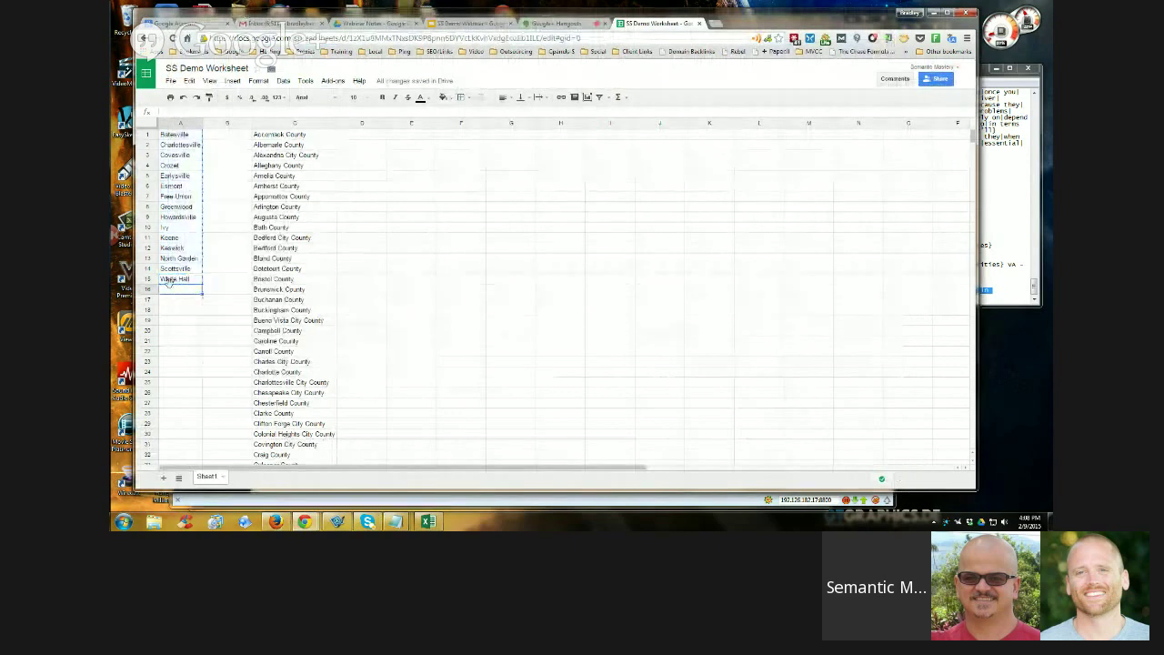
{"action": "key", "text": "Delete"}
{"action": "key", "text": "ctrl+z"}
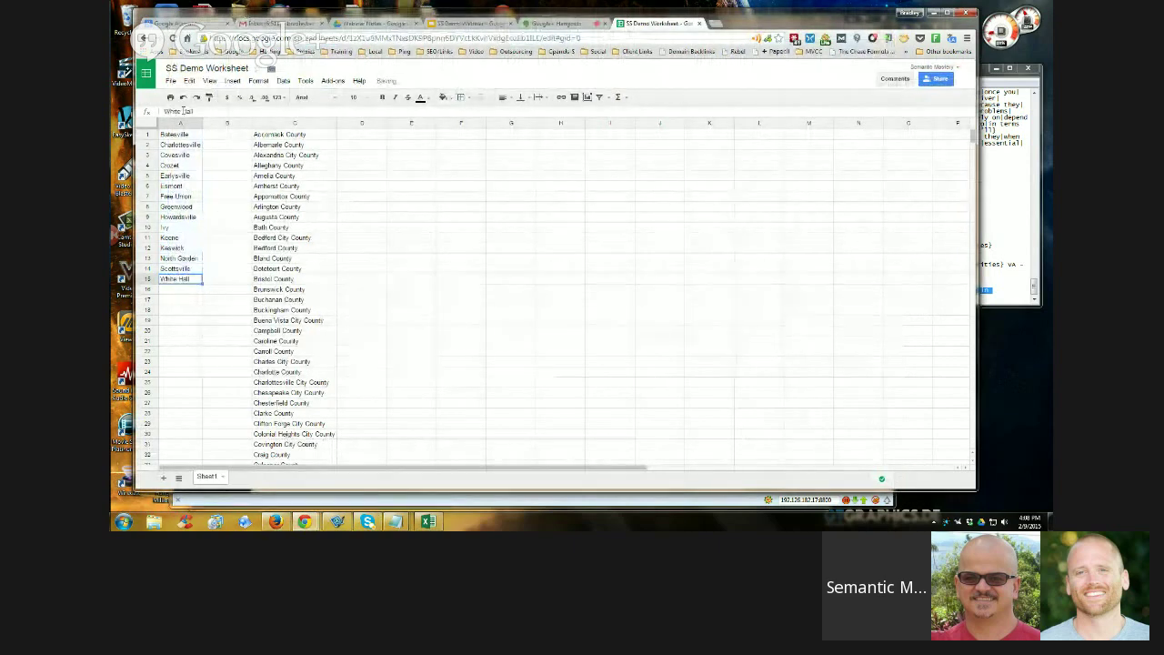
Copy the city names from Batesville to White Hall in the worksheet and paste them into the Albemarle County page's bulleted list
{"action": "left_click", "coordinate": [188, 280]}
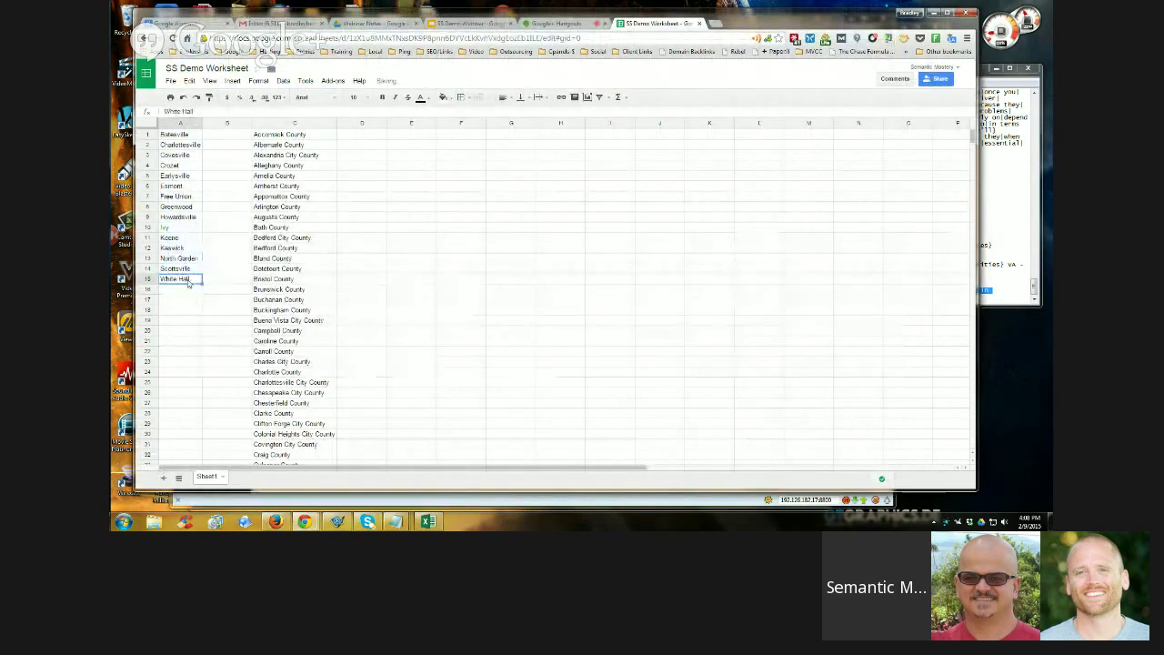
{"action": "left_click", "coordinate": [188, 136], "text": "shift"}
{"action": "key", "text": "ctrl+c"}
{"action": "right_click", "coordinate": [188, 136]}
{"action": "left_click", "coordinate": [234, 264]}
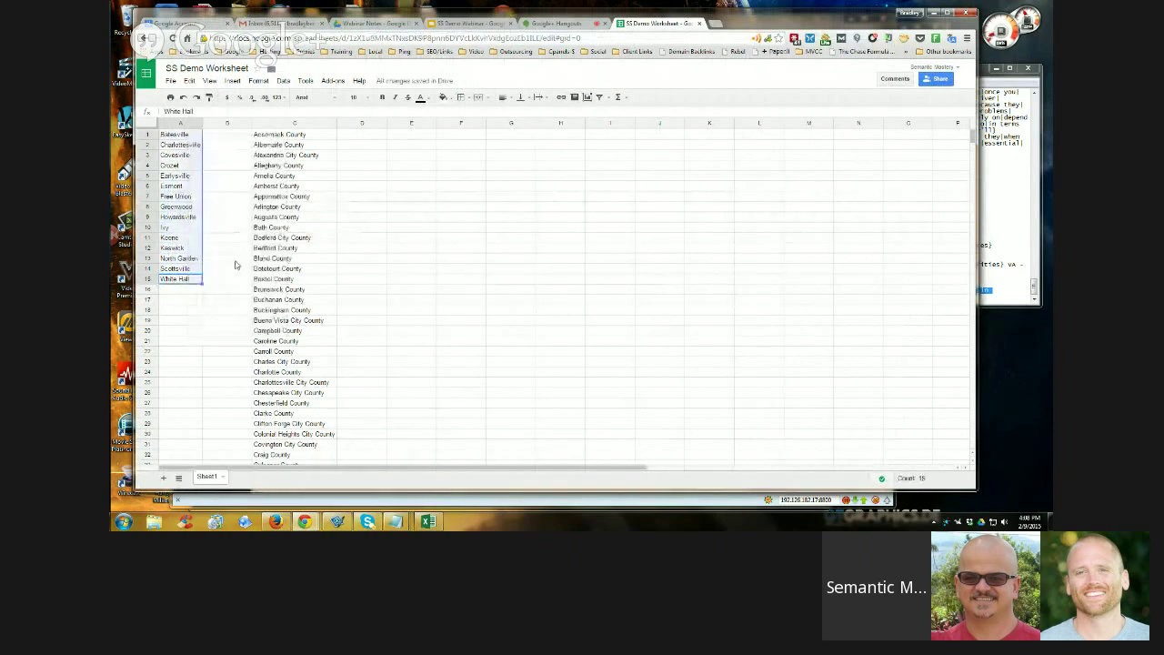
{"action": "left_click", "coordinate": [284, 519]}
{"action": "right_click", "coordinate": [286, 310]}
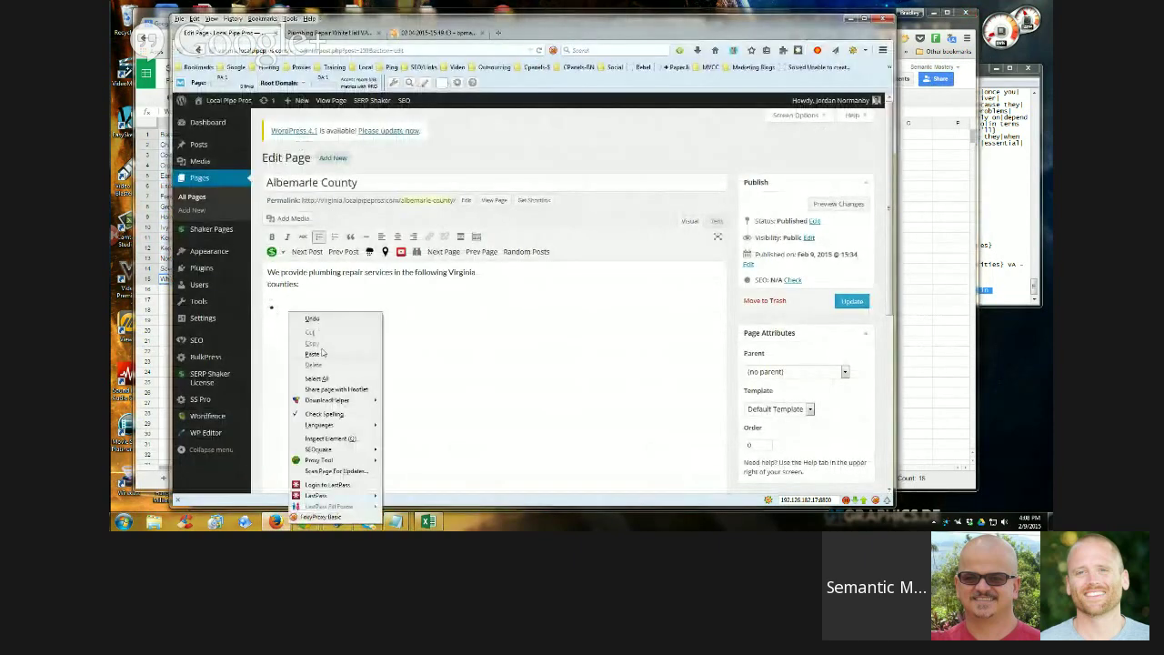
{"action": "left_click", "coordinate": [318, 353]}
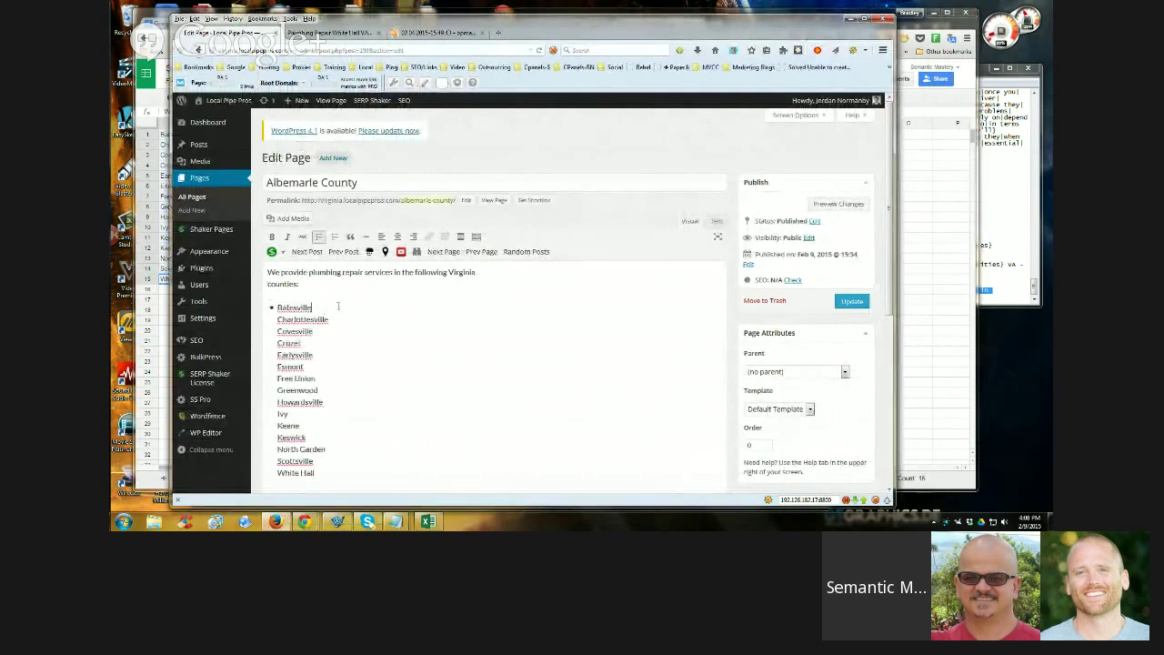
Break the pasted city names into separate bullets from Batesville through Earlysville
{"action": "key", "text": "Delete"}
{"action": "key", "text": "Return"}
{"action": "key", "text": "End"}
{"action": "key", "text": "Delete"}
{"action": "key", "text": "Return"}
{"action": "key", "text": "End"}
{"action": "key", "text": "Delete"}
{"action": "key", "text": "Return"}
{"action": "key", "text": "End"}
{"action": "key", "text": "Delete"}
{"action": "key", "text": "Return"}
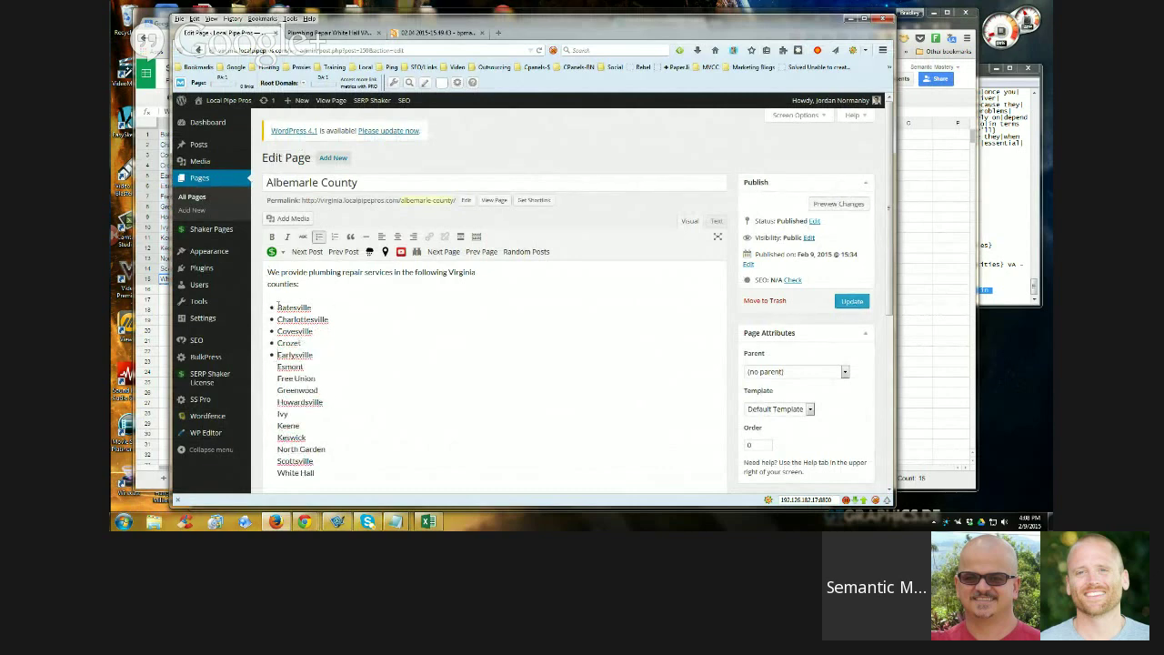
Link the Batesville bullet to the existing post "Plumbing Repair Specialists in Batesville"
{"action": "left_click_drag", "start_coordinate": [277, 308], "coordinate": [314, 307]}
{"action": "left_click", "coordinate": [429, 236]}
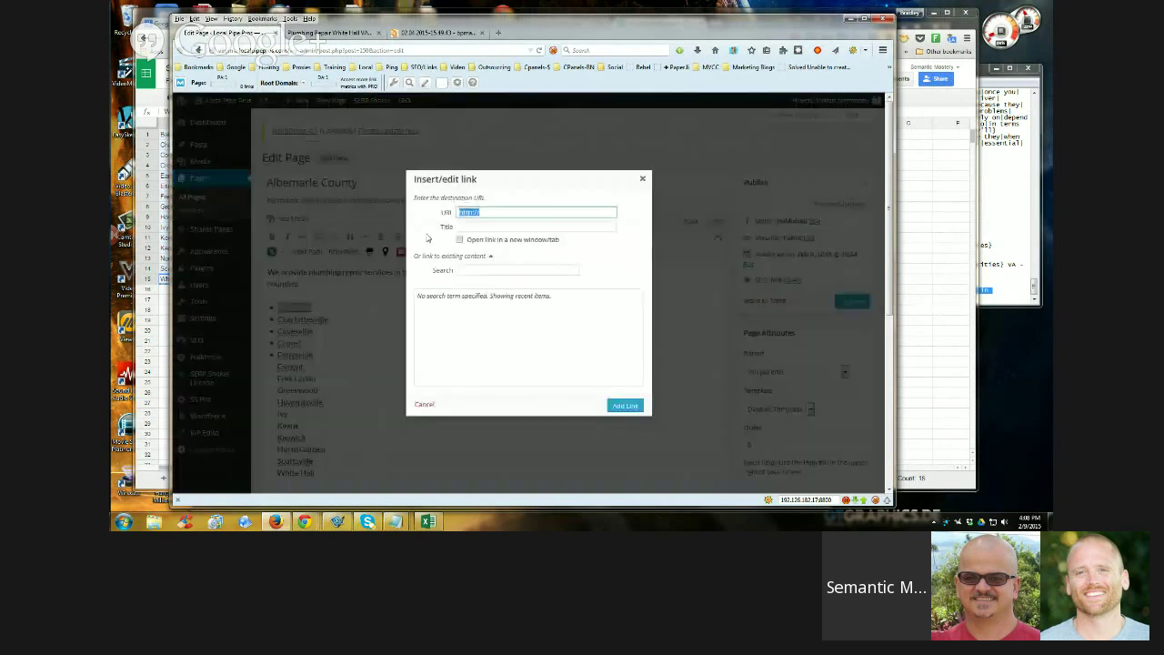
{"action": "left_click_drag", "start_coordinate": [639, 303], "coordinate": [639, 330]}
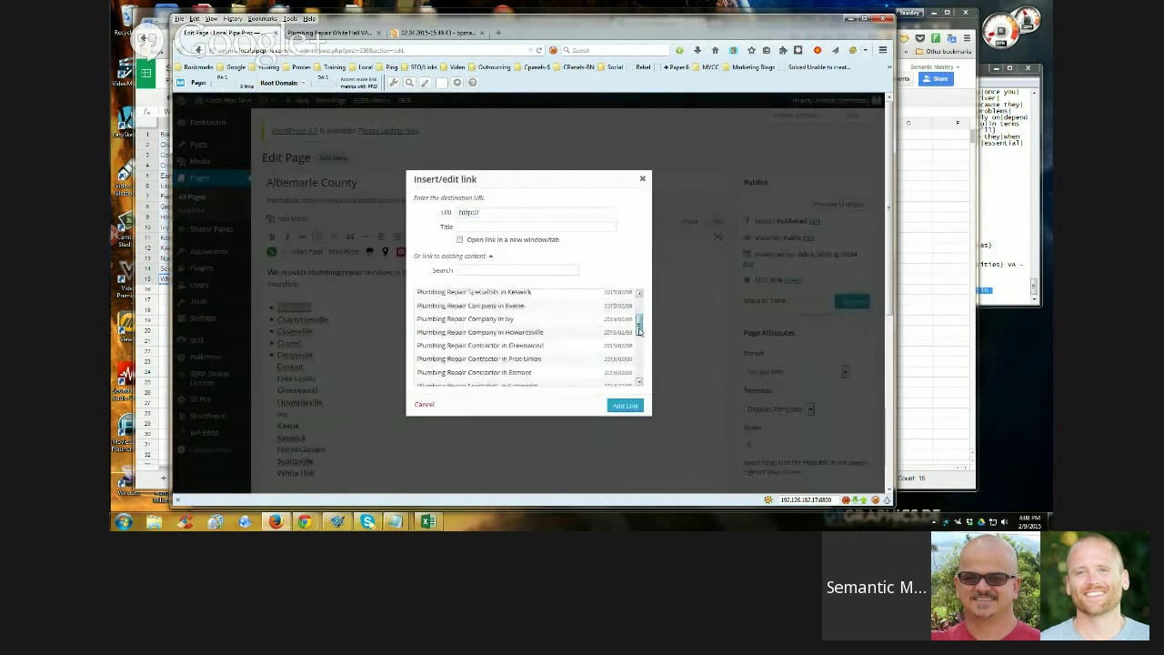
{"action": "scroll", "coordinate": [640, 330], "scroll_direction": "down", "scroll_amount": 5}
{"action": "left_click", "coordinate": [530, 338]}
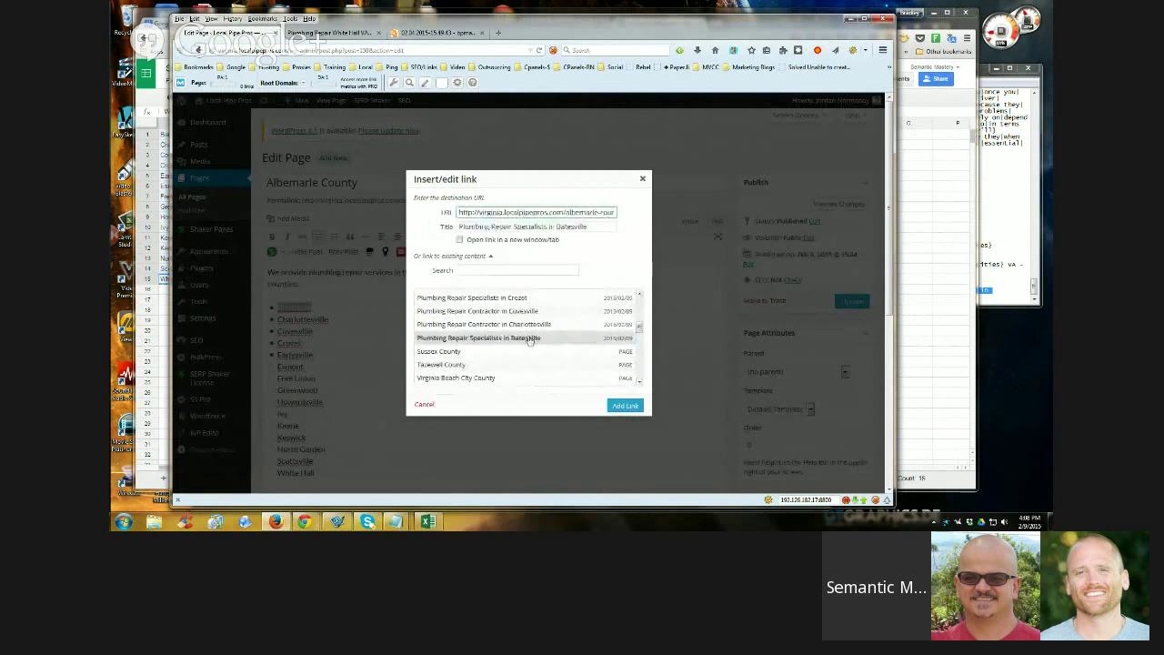
{"action": "left_click", "coordinate": [626, 405]}
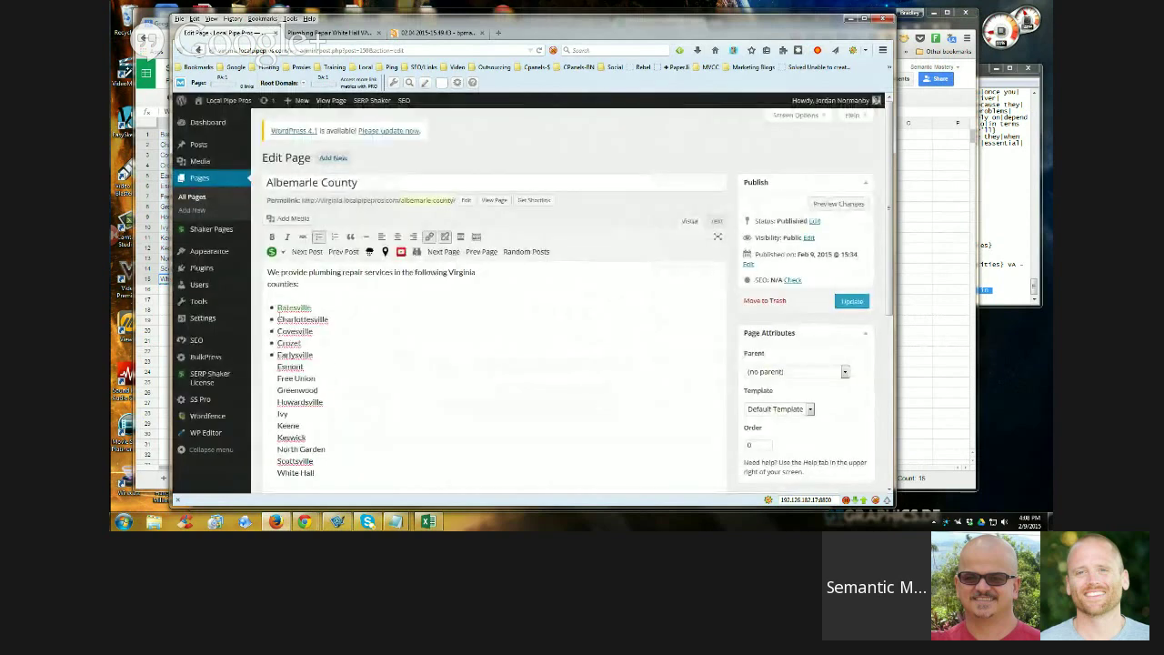
Link the Charlottesville bullet to the existing post "Plumbing Repair Contractor in Charlottesville"
{"action": "left_click_drag", "start_coordinate": [277, 319], "coordinate": [329, 320]}
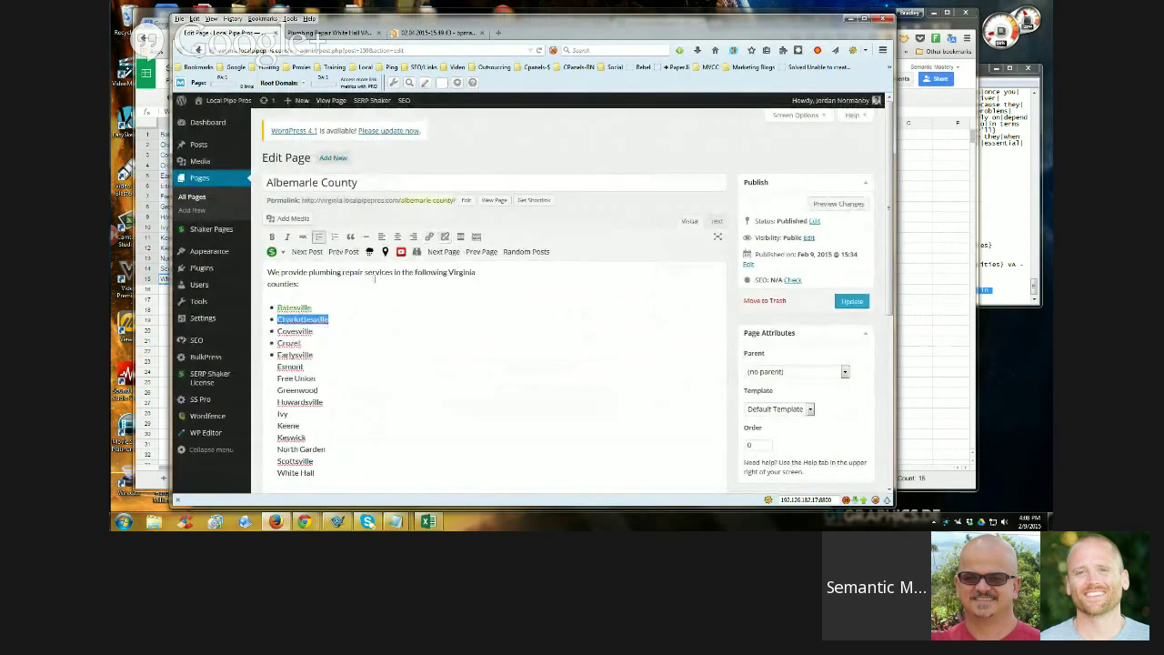
{"action": "left_click", "coordinate": [428, 238]}
{"action": "left_click", "coordinate": [551, 305]}
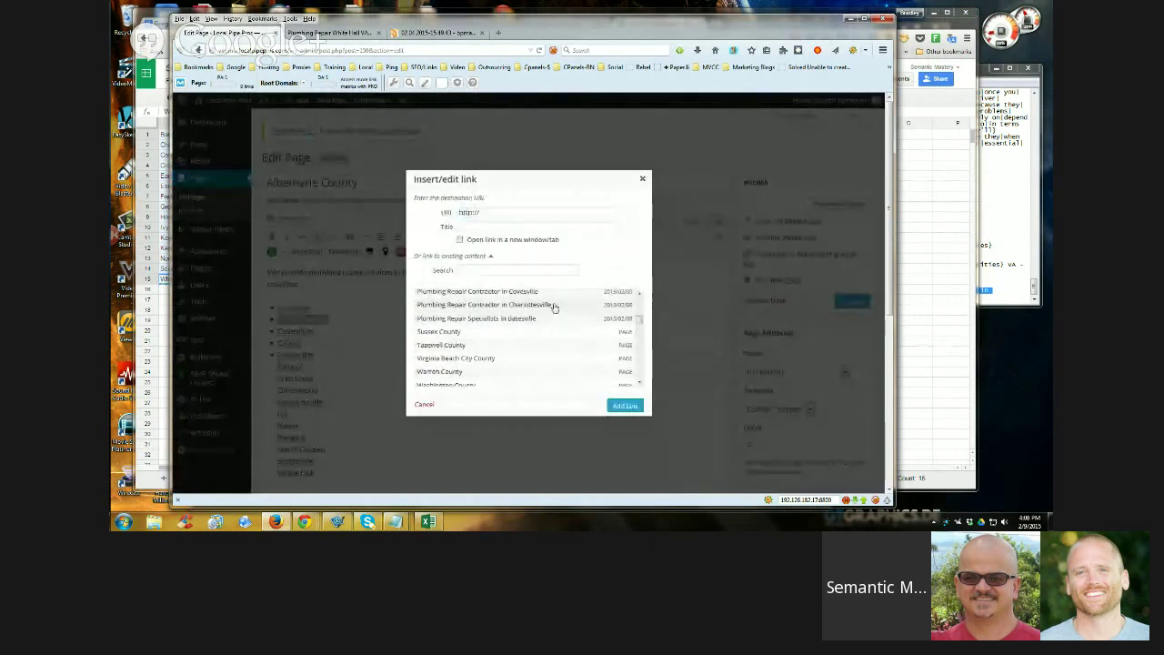
{"action": "left_click", "coordinate": [626, 405]}
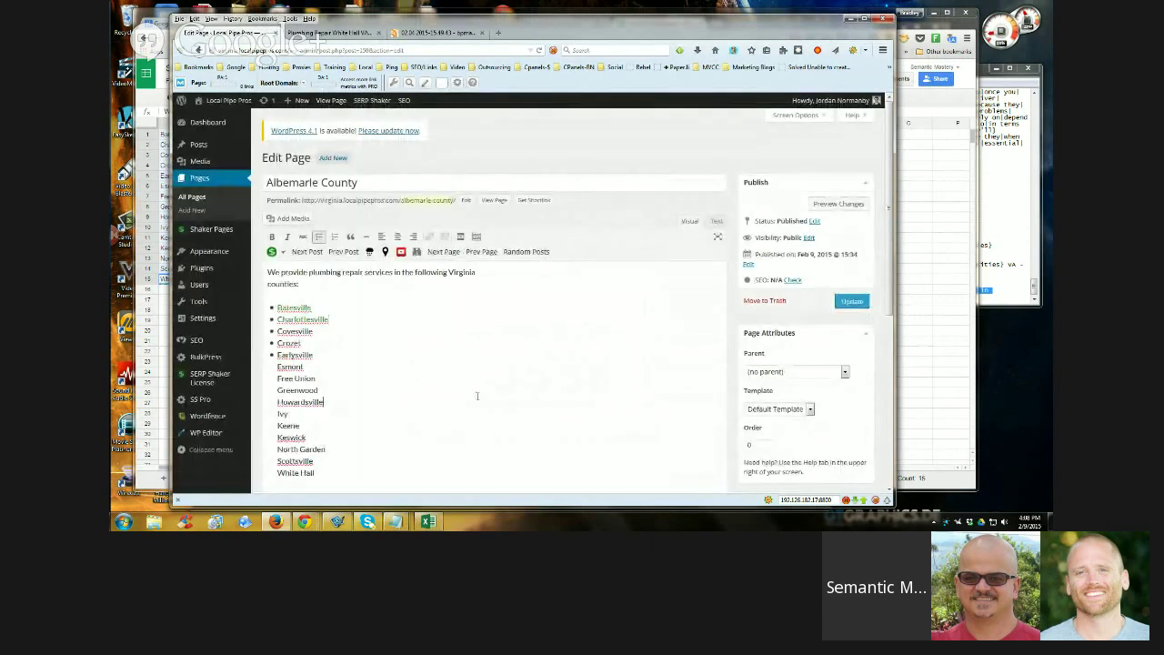
{"action": "scroll", "coordinate": [476, 395], "scroll_direction": "down", "scroll_amount": 2}
{"action": "left_click", "coordinate": [336, 325]}
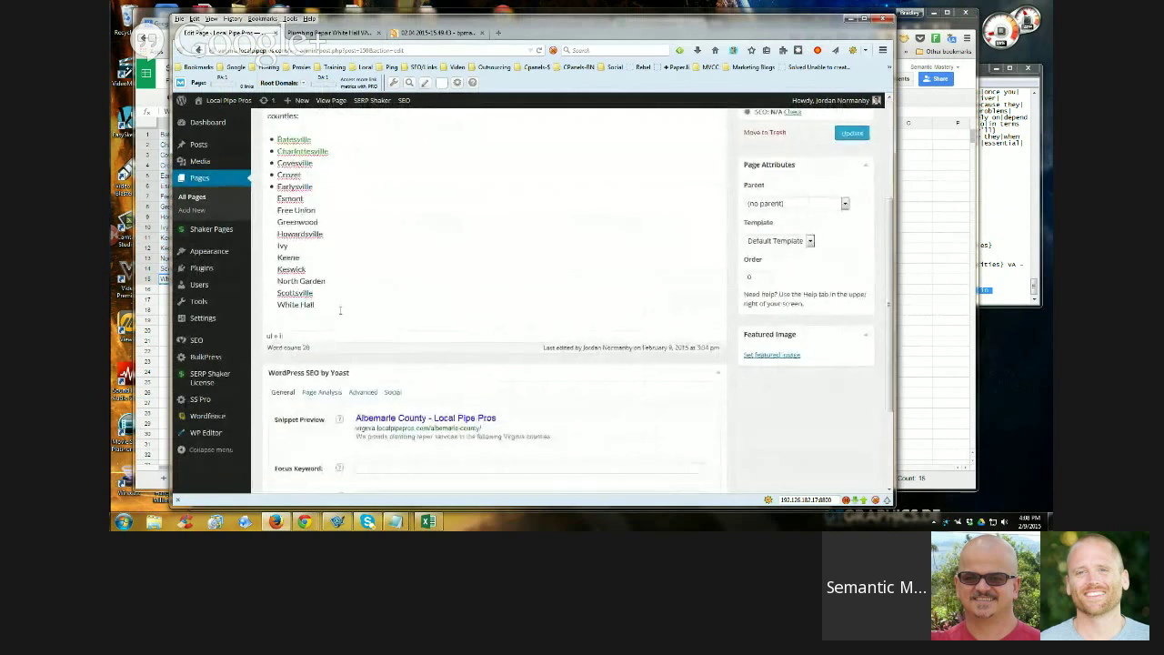
{"action": "scroll", "coordinate": [355, 346], "scroll_direction": "up", "scroll_amount": 1}
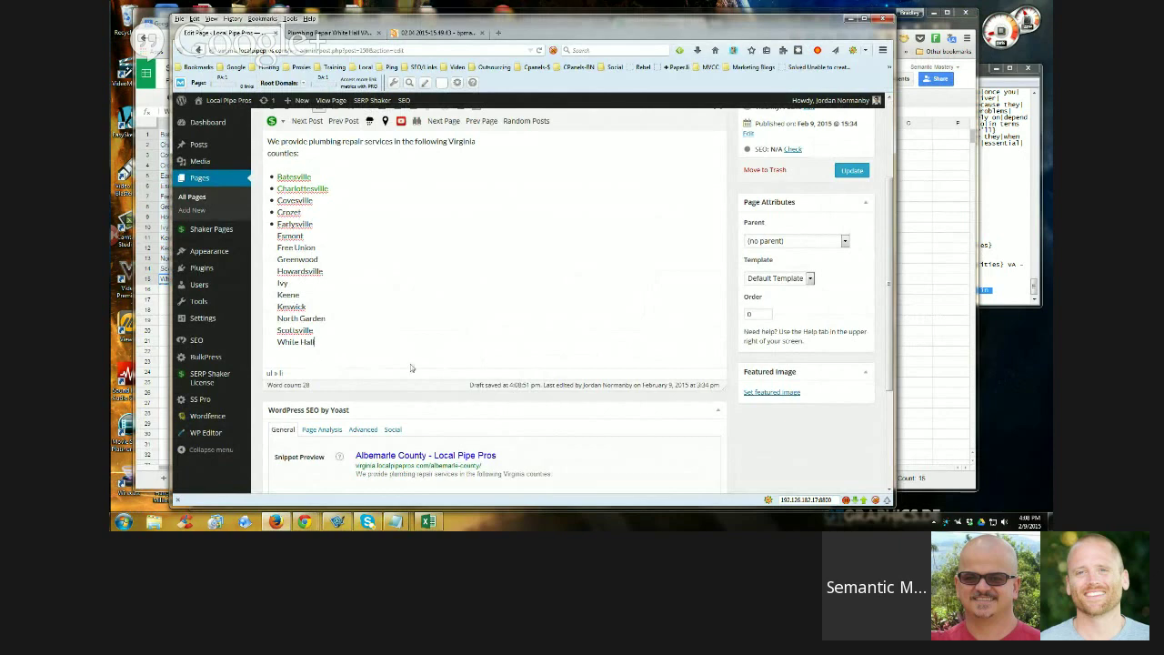
{"action": "scroll", "coordinate": [243, 135], "scroll_direction": "up", "scroll_amount": 3}
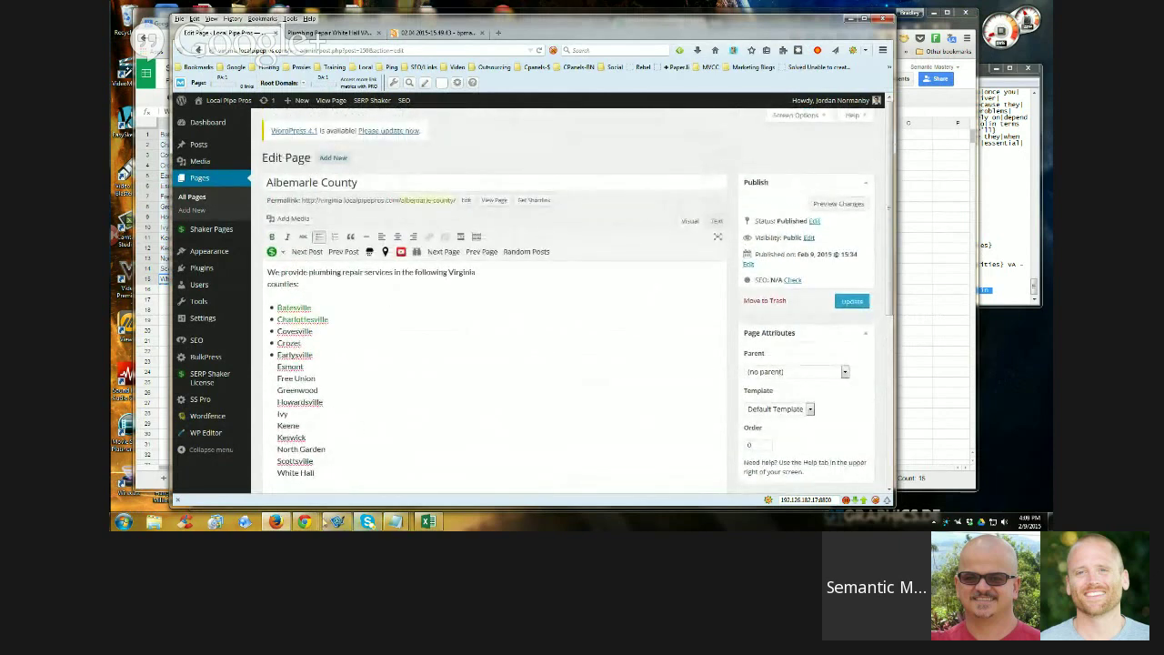
Switch to the Snagit Editor diagram and draw a red arrow and a blue return arrow between the leftmost box and the central box
{"action": "left_click", "coordinate": [337, 521]}
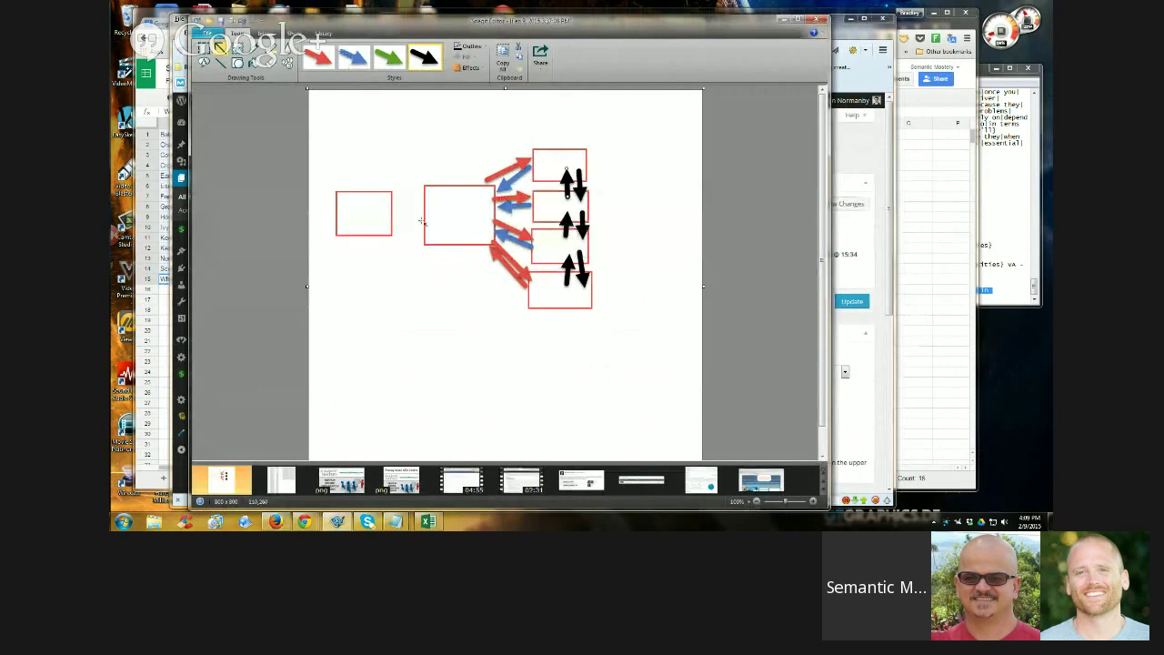
{"action": "key", "text": "alt+Tab"}
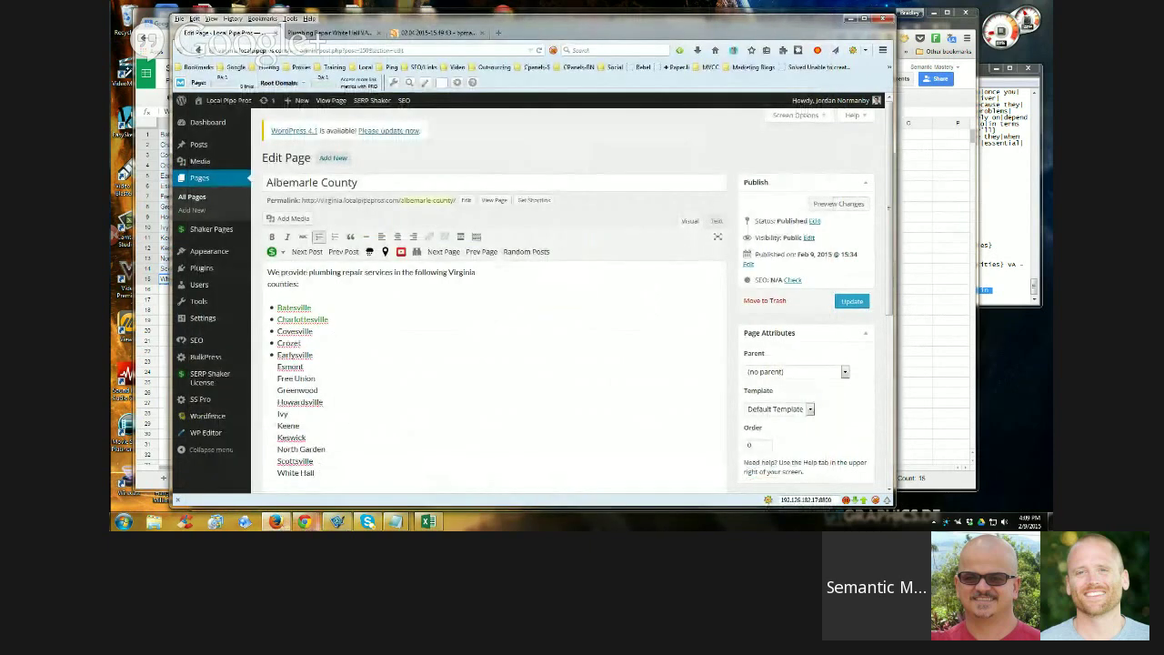
{"action": "key", "text": "alt+Tab"}
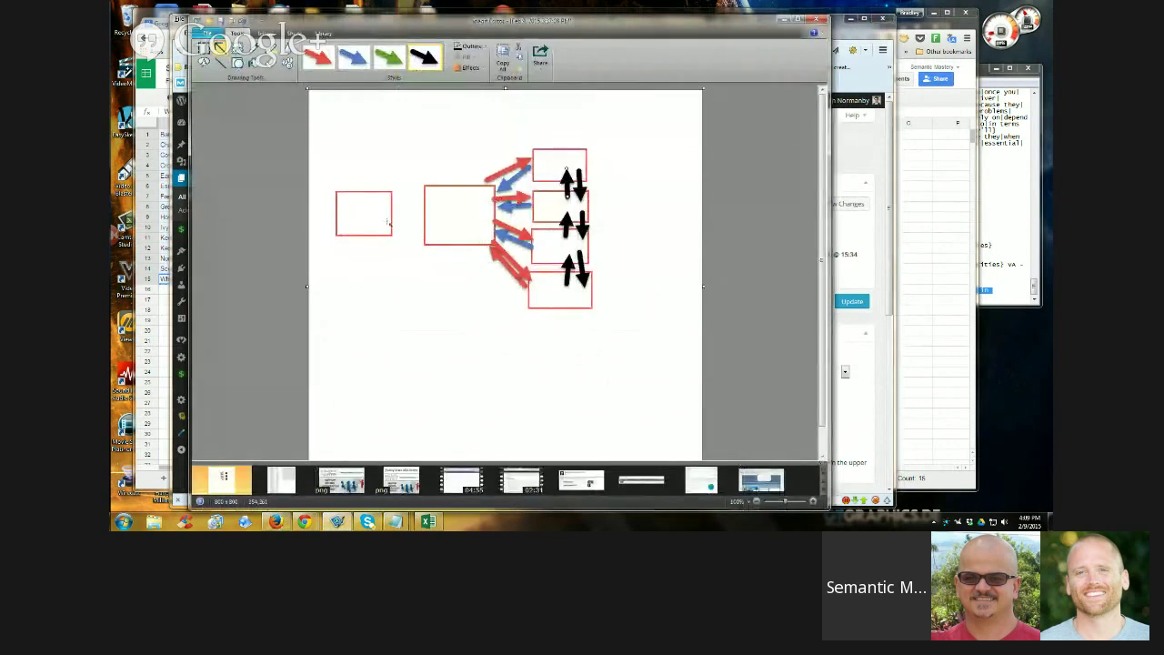
{"action": "left_click", "coordinate": [353, 57]}
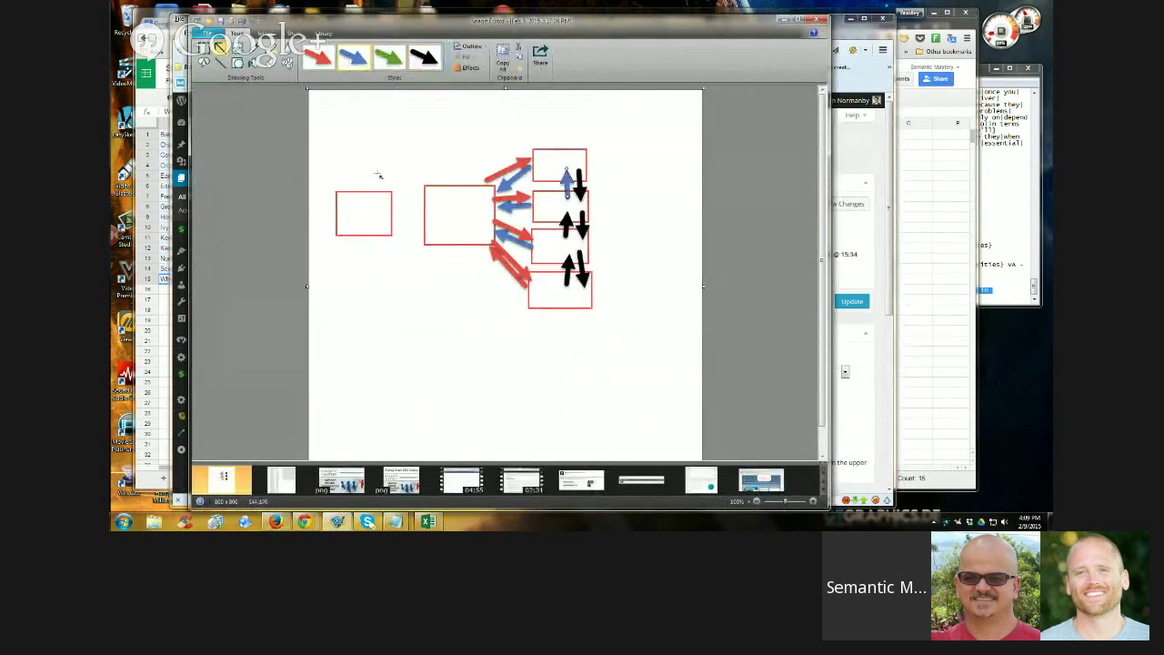
{"action": "mouse_move", "coordinate": [388, 201]}
{"action": "left_mouse_down"}
{"action": "mouse_move", "coordinate": [424, 201]}
{"action": "mouse_move", "coordinate": [407, 220]}
{"action": "mouse_move", "coordinate": [386, 221]}
{"action": "left_mouse_up"}
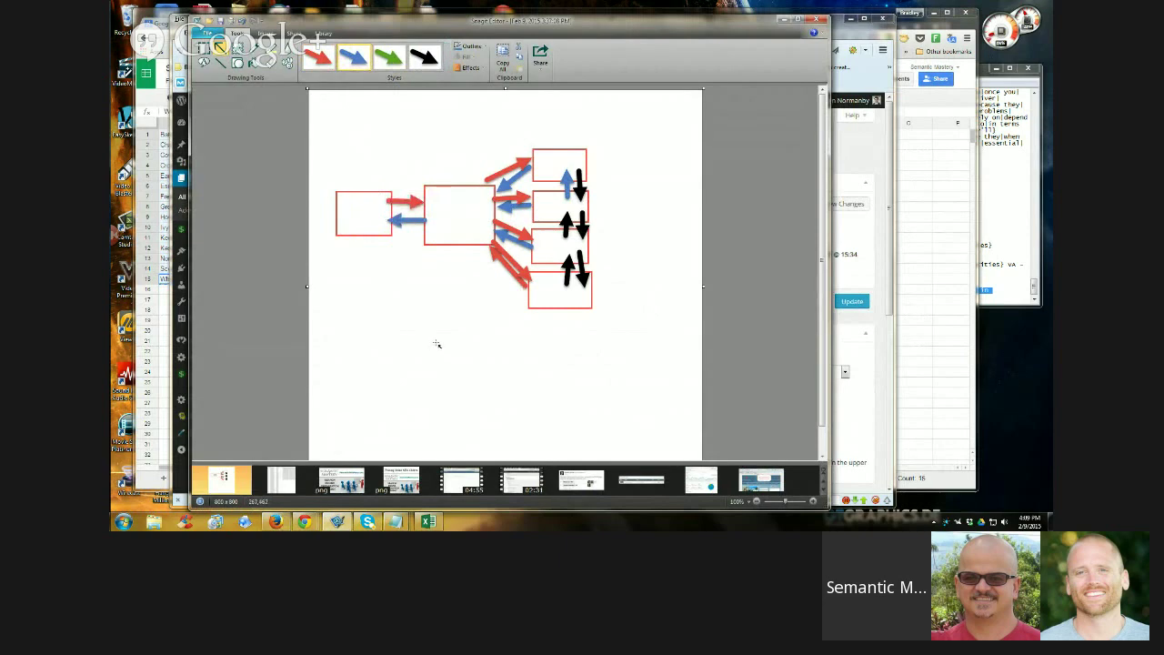
Return to the Albemarle County page in Firefox and update it with the new city list
{"action": "key", "text": "alt+Tab"}
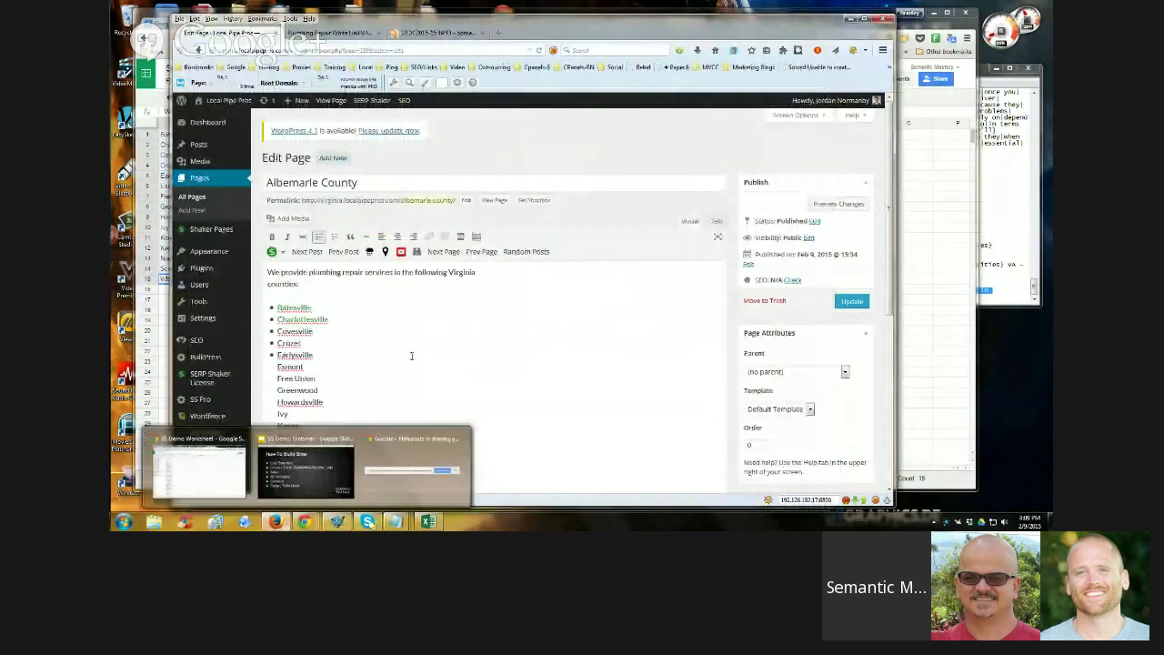
{"action": "left_click", "coordinate": [851, 301]}
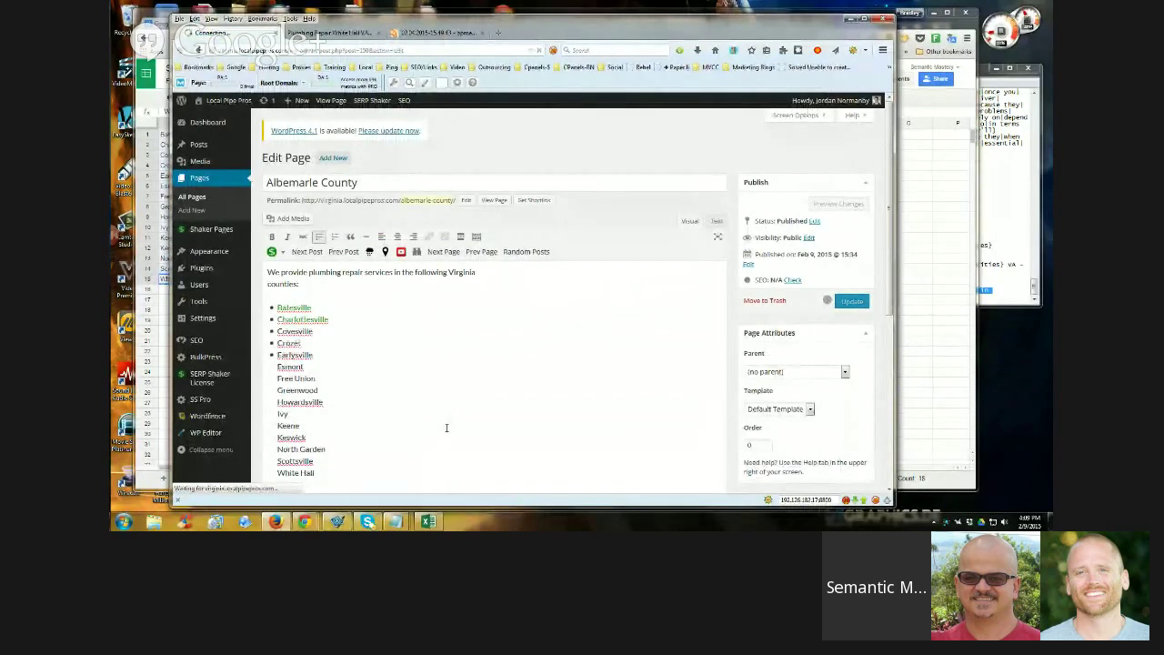
Open the live site's Fairfax County page and review its linked city list and the closing link to the Virginia site
{"action": "left_click", "coordinate": [368, 36]}
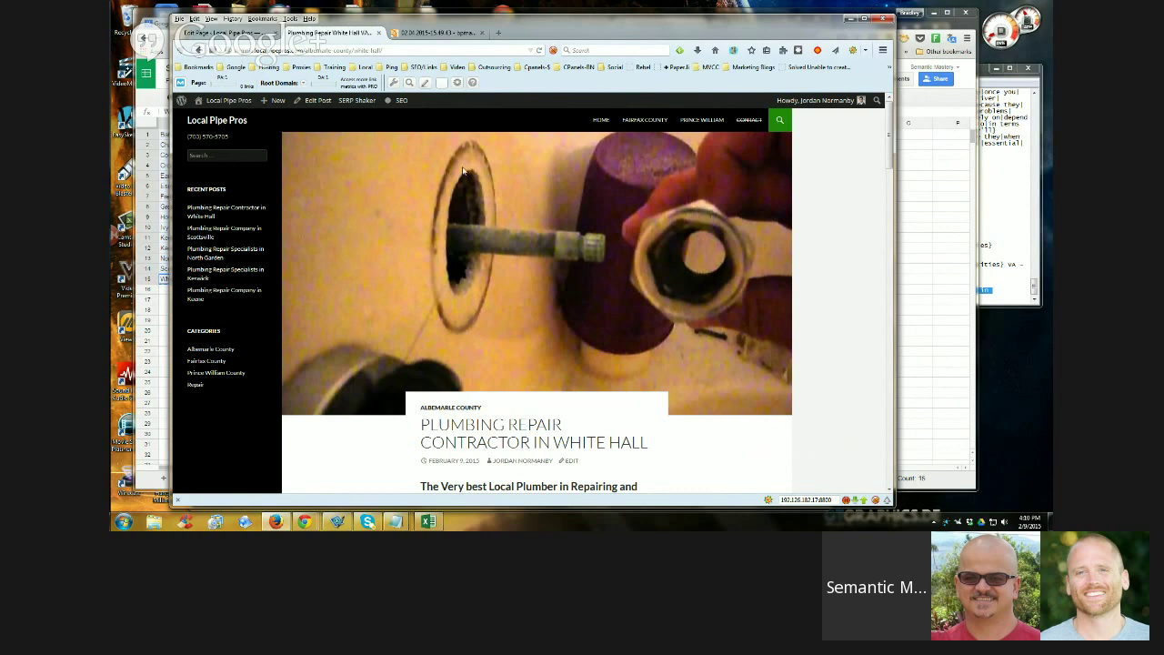
{"action": "left_click", "coordinate": [645, 120]}
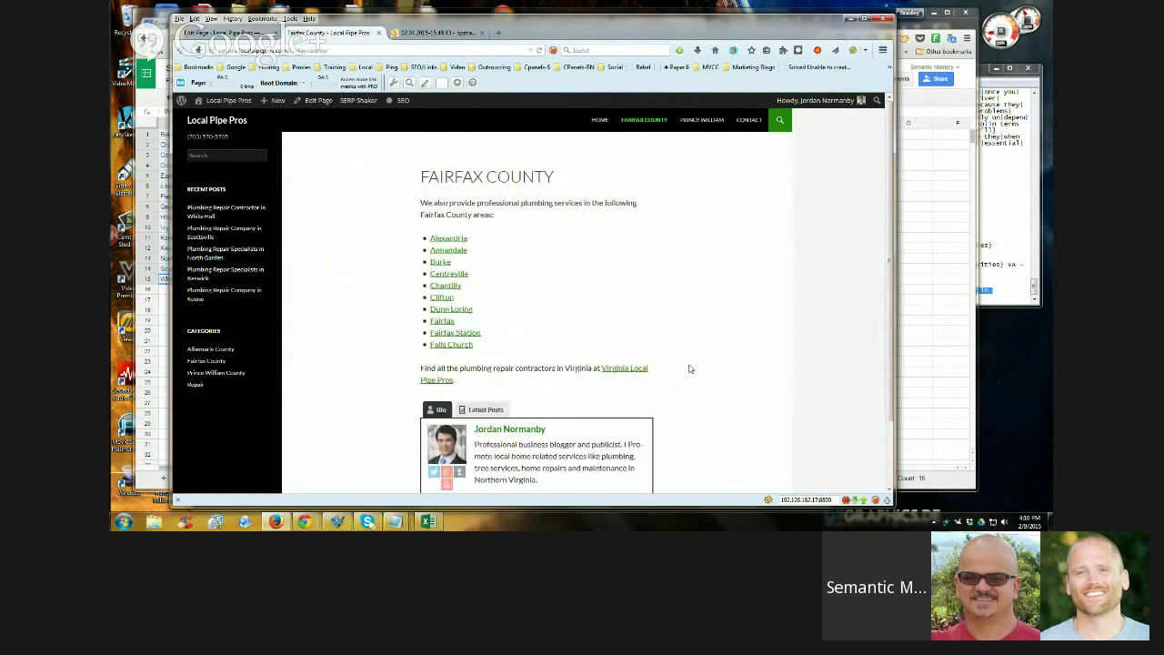
{"action": "scroll", "coordinate": [607, 389], "scroll_direction": "down", "scroll_amount": 2}
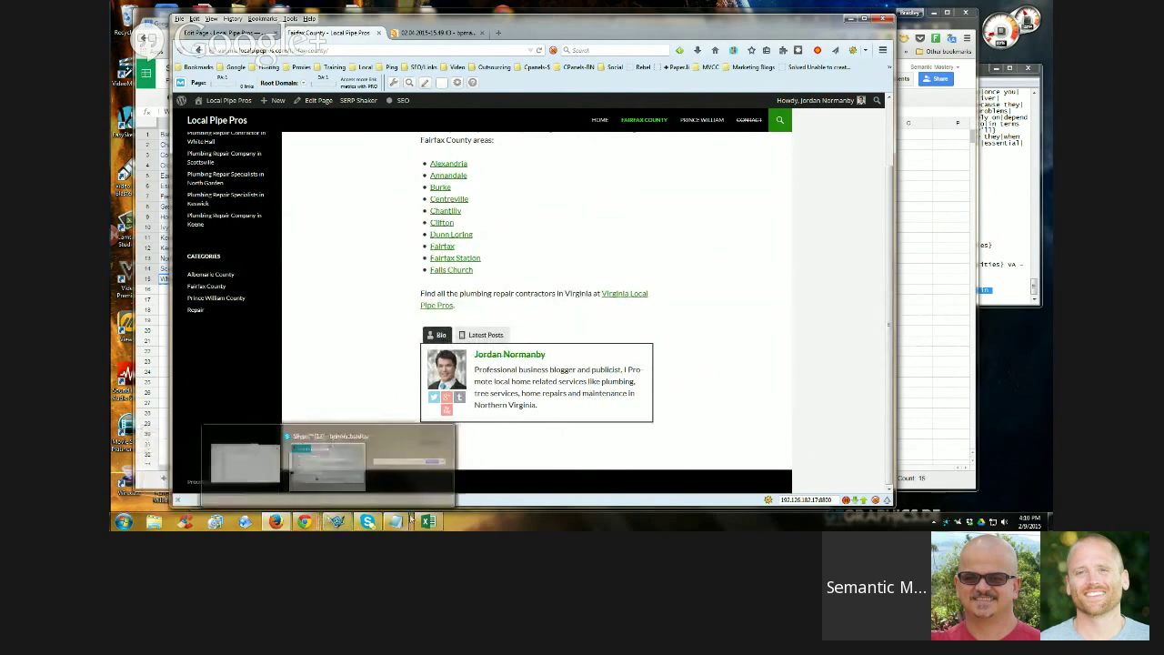
{"action": "scroll", "coordinate": [297, 258], "scroll_direction": "up", "scroll_amount": 2}
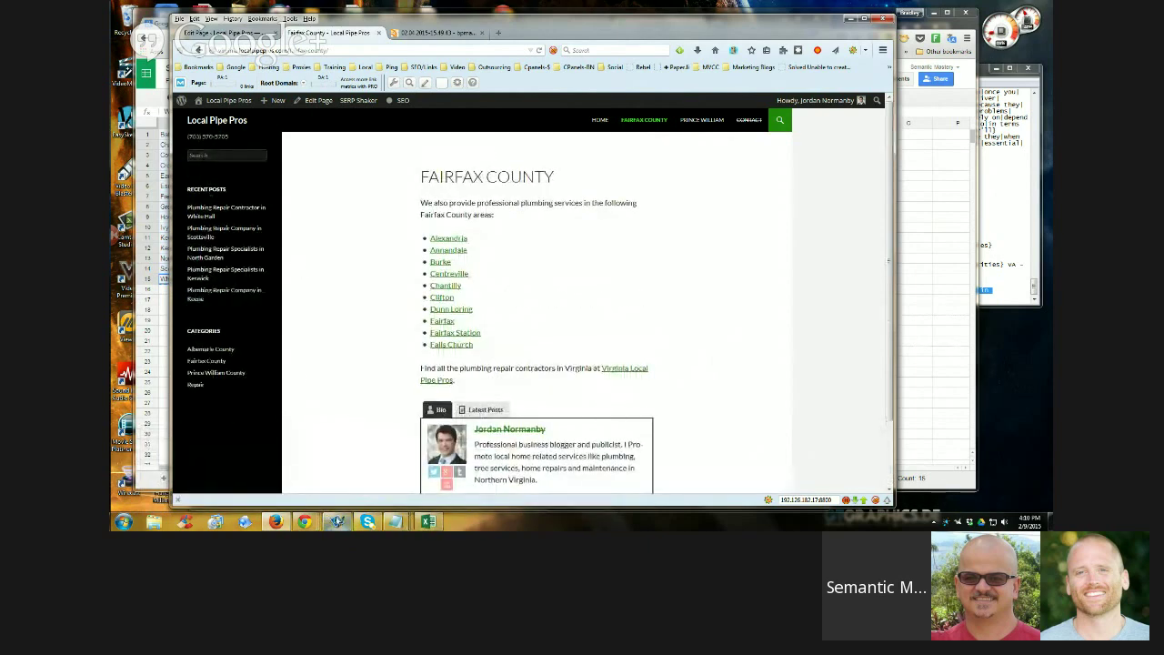
Bring up the SS Demo Webinar presentation in Chrome at the "How To Build Sites" slide
{"action": "mouse_move", "coordinate": [336, 521]}
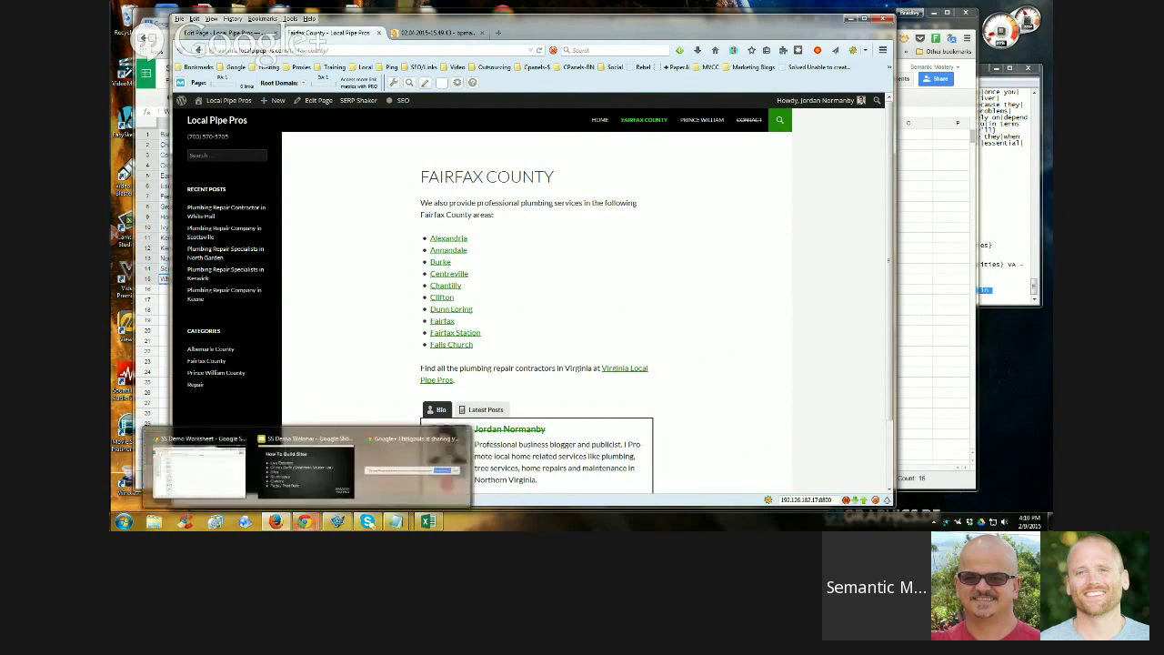
{"action": "left_click", "coordinate": [307, 466]}
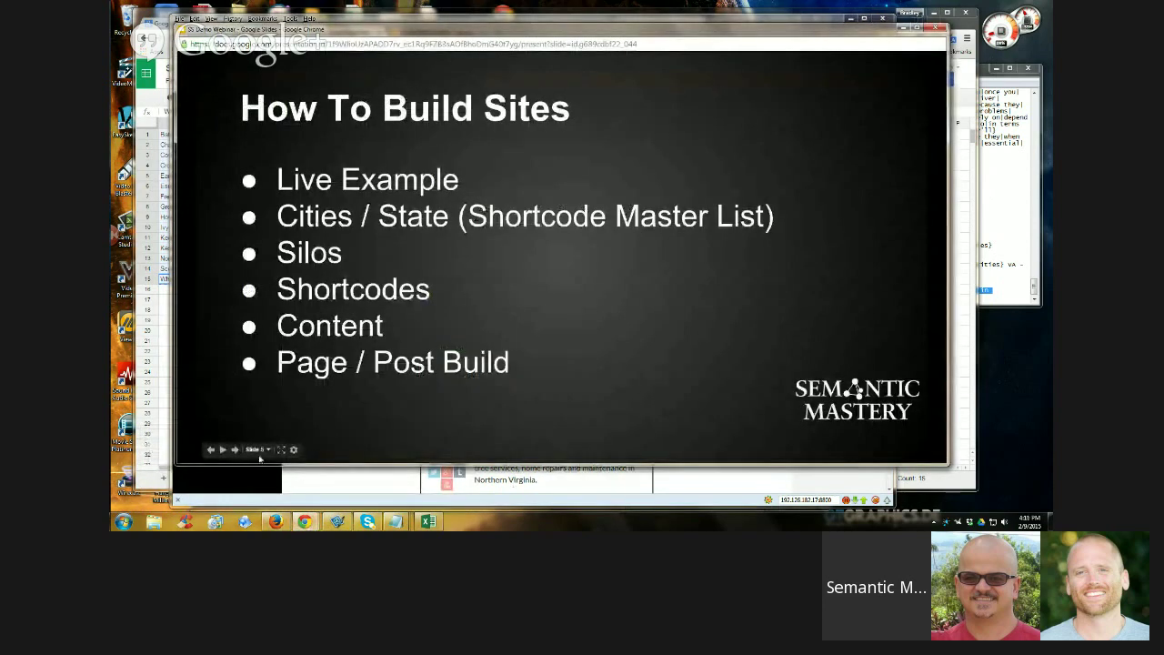
{"action": "left_click_drag", "start_coordinate": [461, 38], "coordinate": [474, 31]}
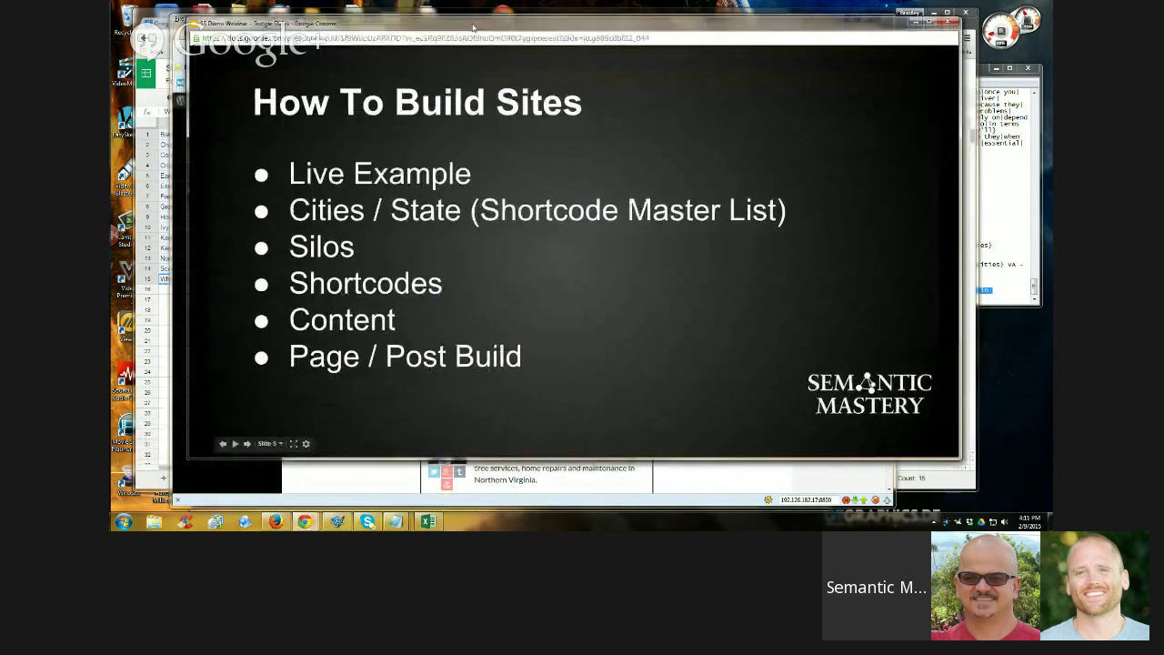
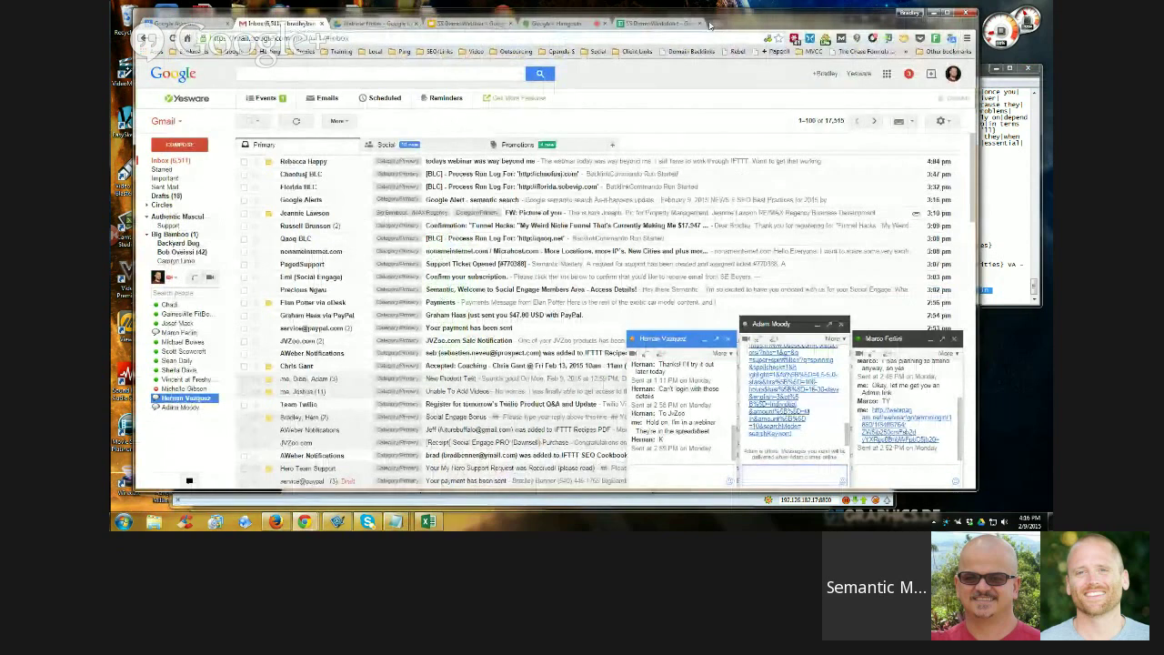
Try to load ineedarticles.com in a new Chrome tab
{"action": "left_click", "coordinate": [708, 25]}
{"action": "left_click", "coordinate": [514, 51]}
{"action": "left_click", "coordinate": [490, 38]}
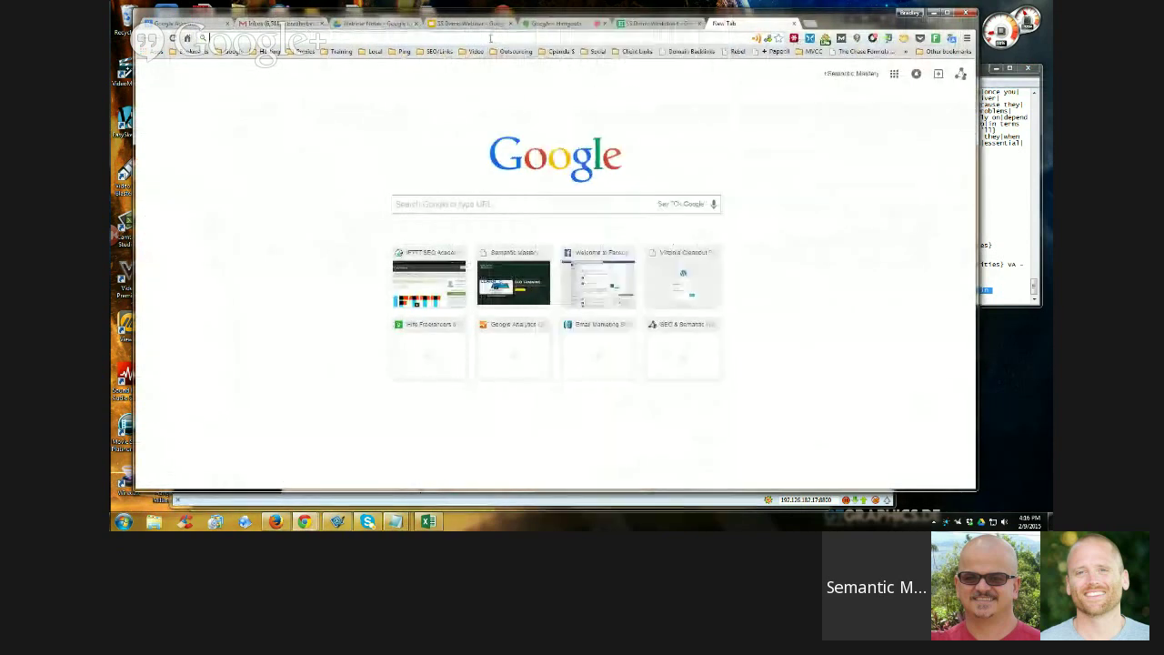
{"action": "type", "text": "ineed"}
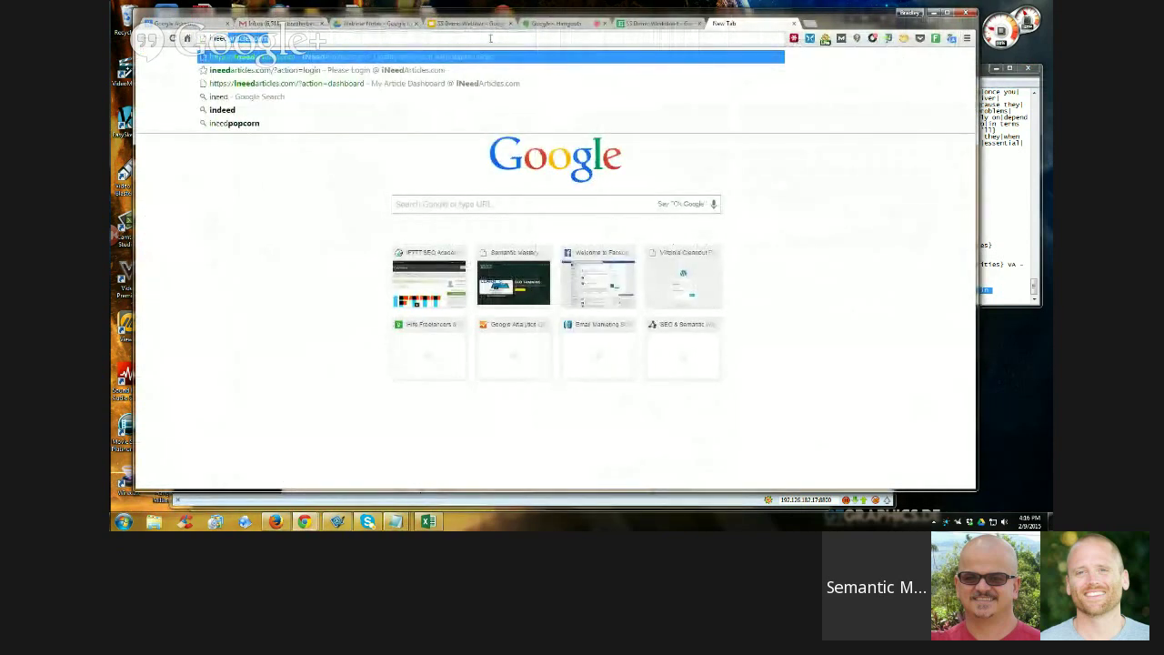
{"action": "type", "text": "articles.com"}
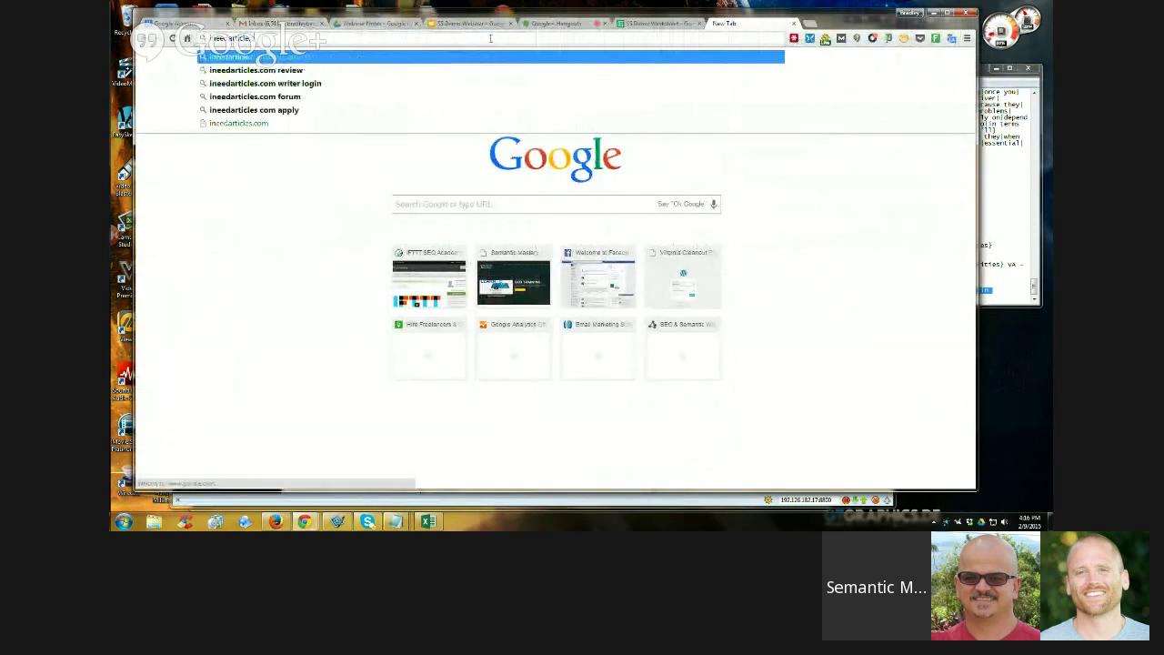
{"action": "key", "text": "Return"}
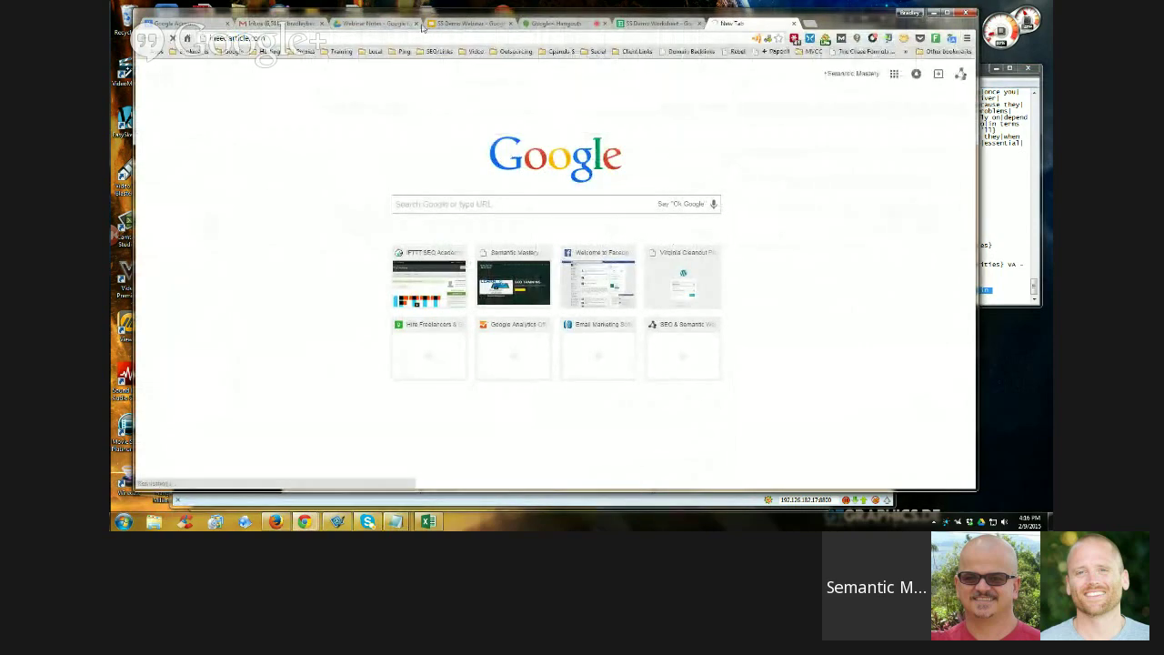
Open the saved iNeedArticles.com bookmark from the articles folder of the Outsourcing bookmarks
{"action": "left_click", "coordinate": [255, 40]}
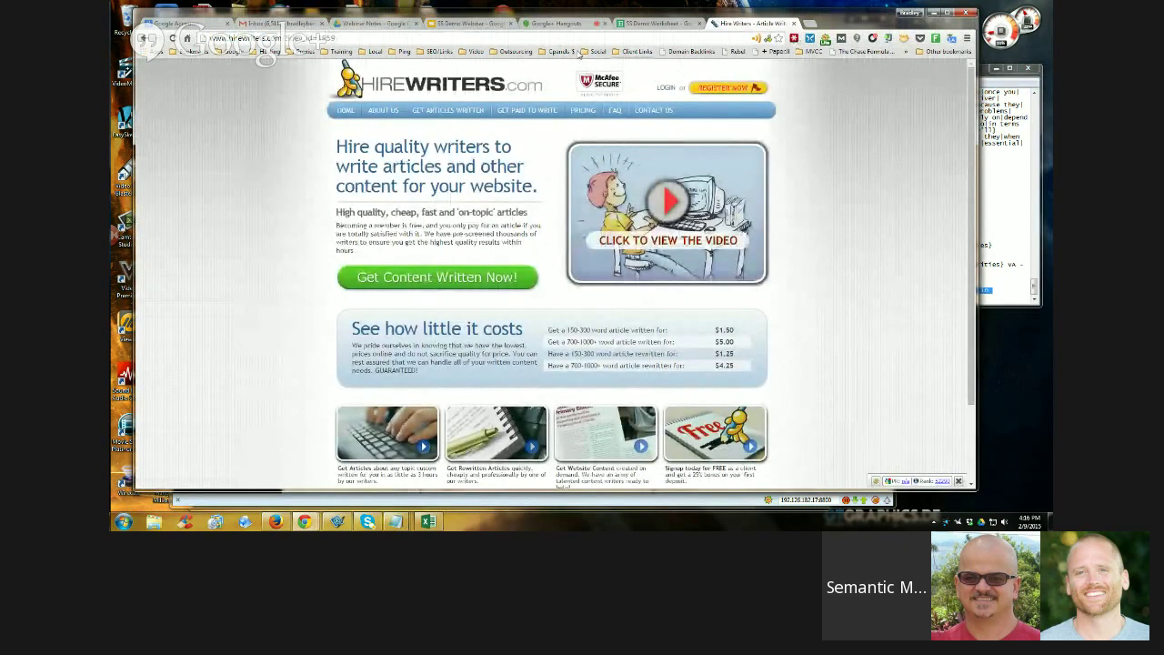
{"action": "left_click", "coordinate": [515, 51]}
{"action": "mouse_move", "coordinate": [584, 37]}
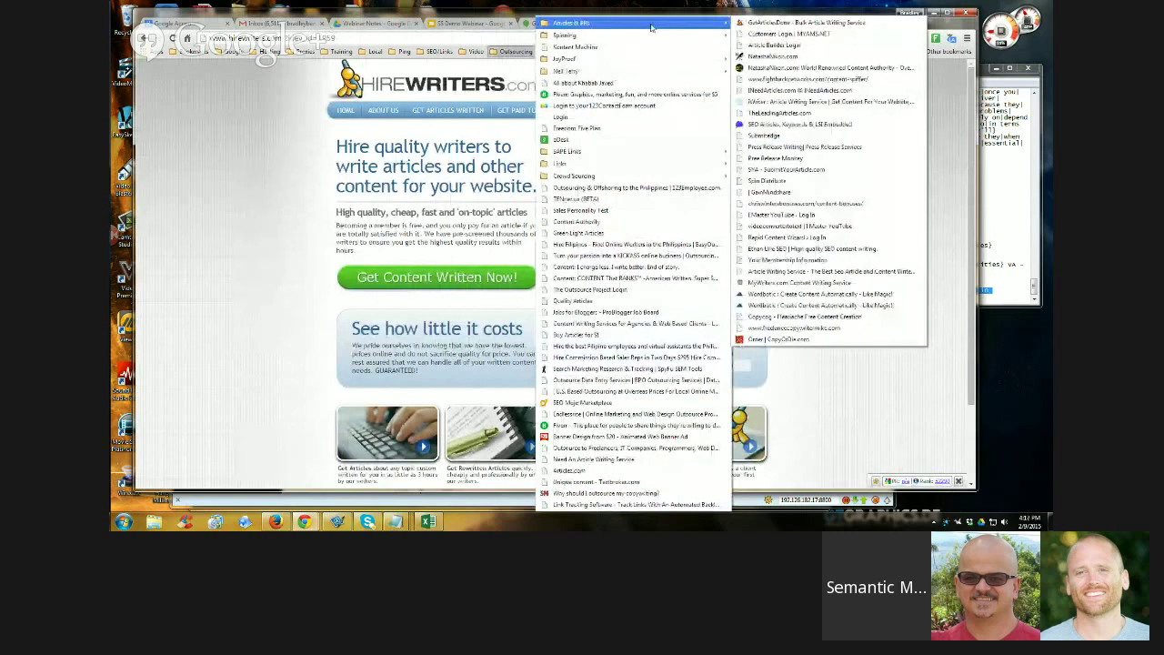
{"action": "left_click", "coordinate": [767, 88]}
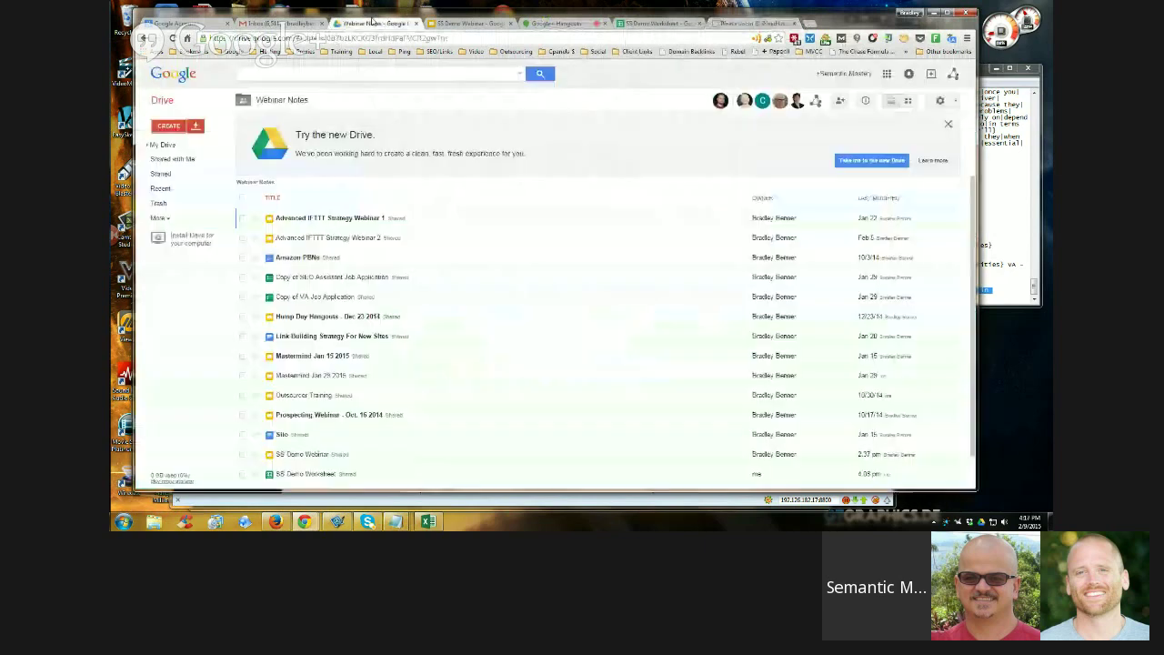
Switch to the Google+ Hangouts page and stop the screen share
{"action": "left_click", "coordinate": [373, 24]}
{"action": "left_click", "coordinate": [556, 24]}
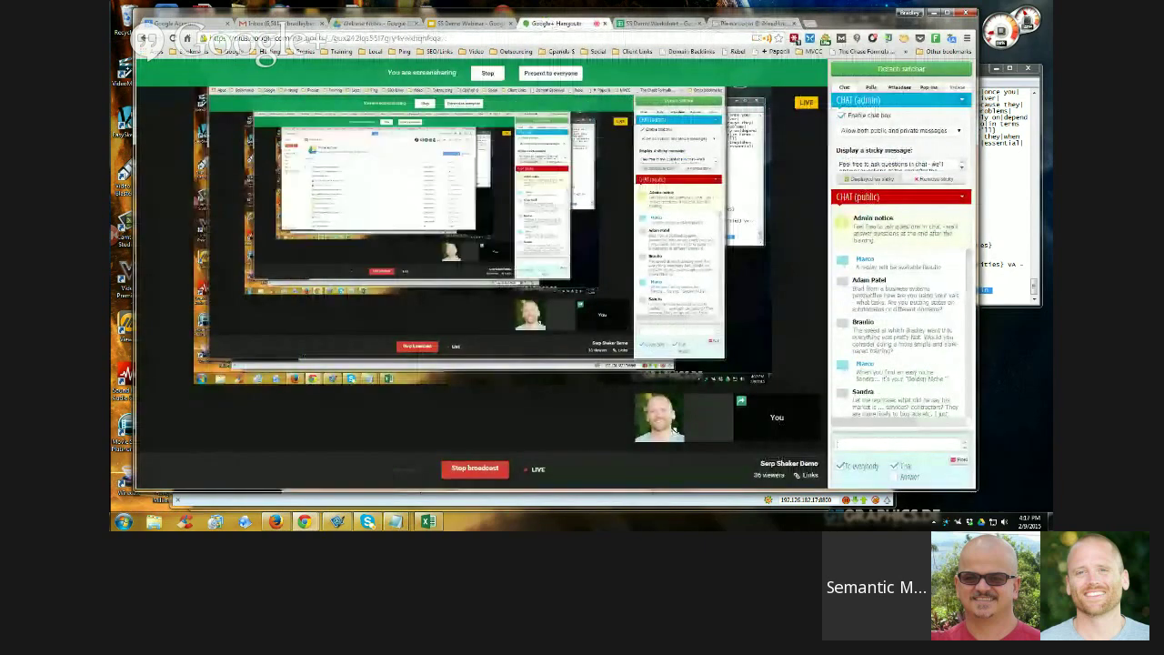
{"action": "left_click", "coordinate": [497, 75]}
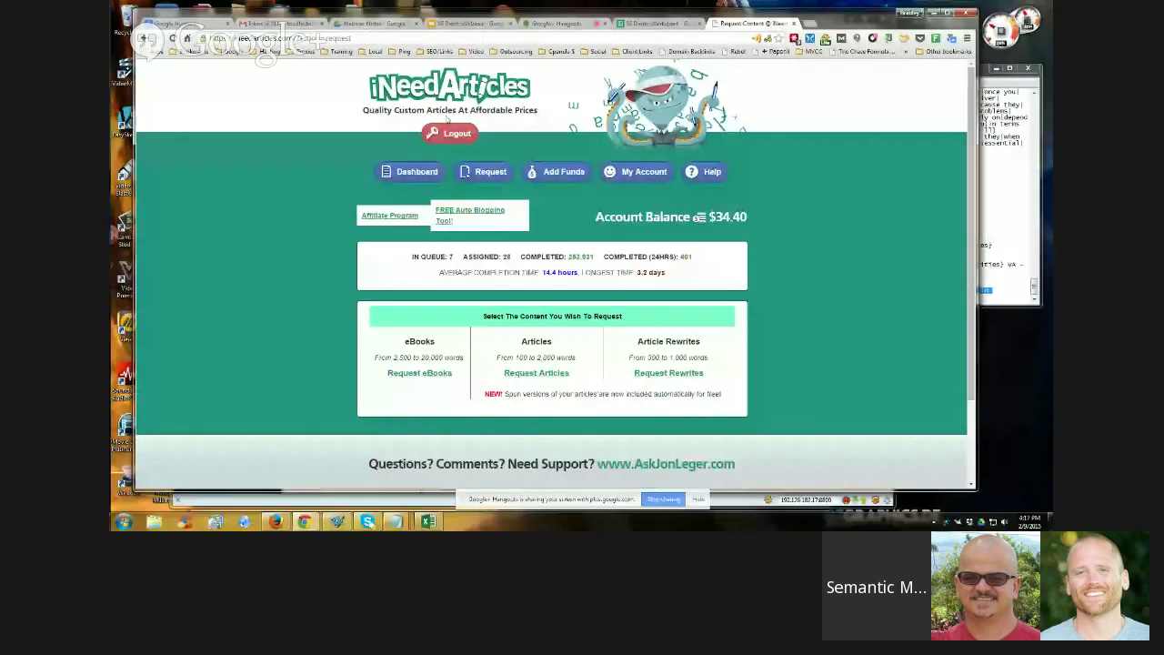
Open the article request form on iNeedArticles, enter "plumbing repair" as the article keywords, and review the ordering options
{"action": "scroll", "coordinate": [848, 273], "scroll_direction": "down", "scroll_amount": 2}
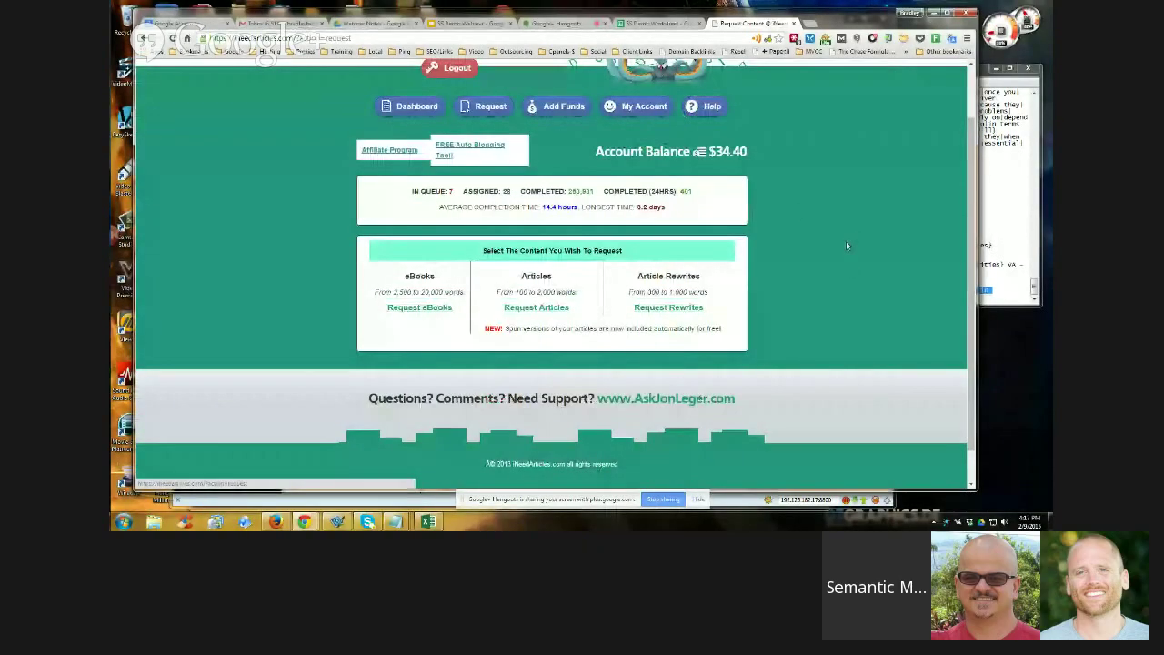
{"action": "left_click", "coordinate": [540, 311]}
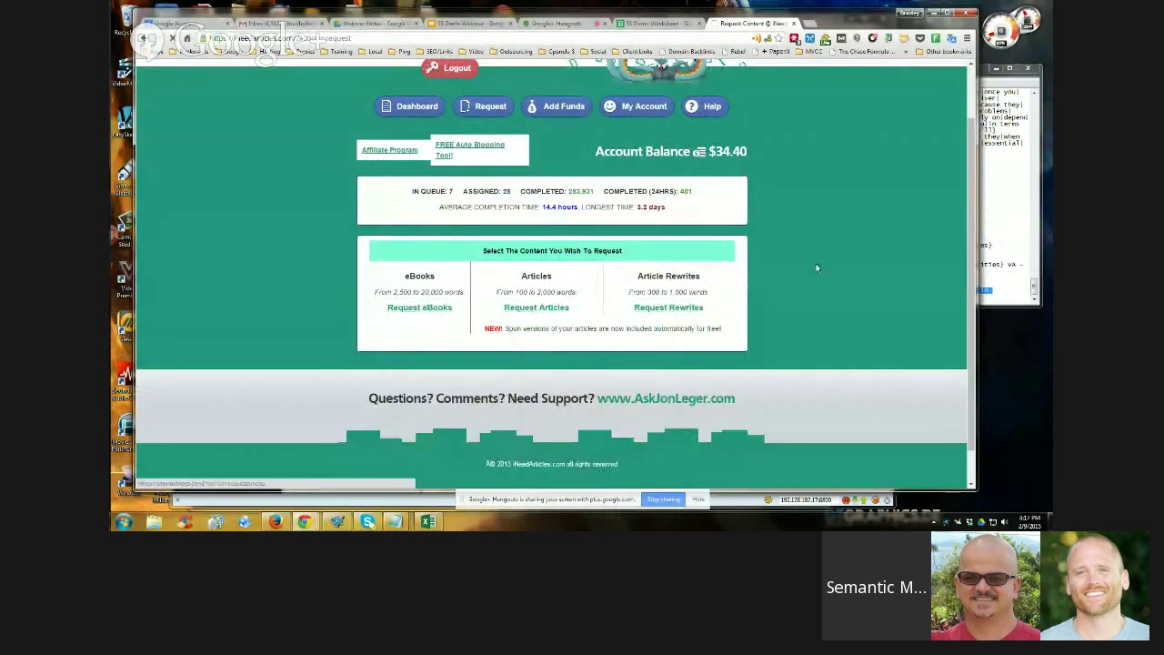
{"action": "scroll", "coordinate": [835, 285], "scroll_direction": "down", "scroll_amount": 3}
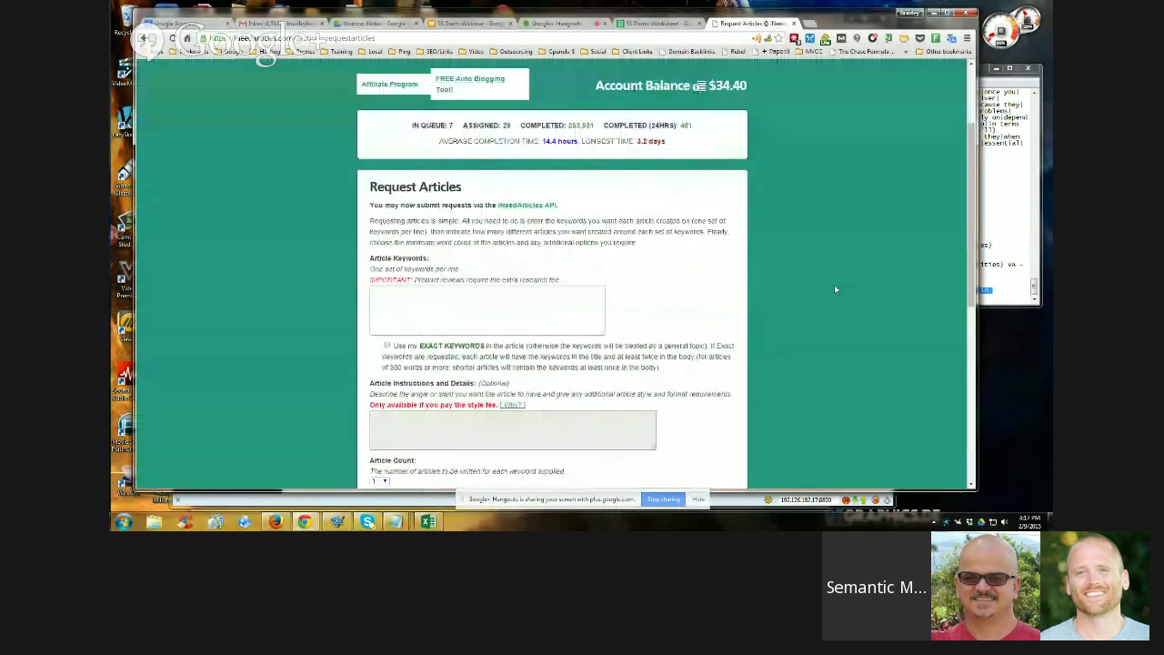
{"action": "left_click", "coordinate": [433, 269]}
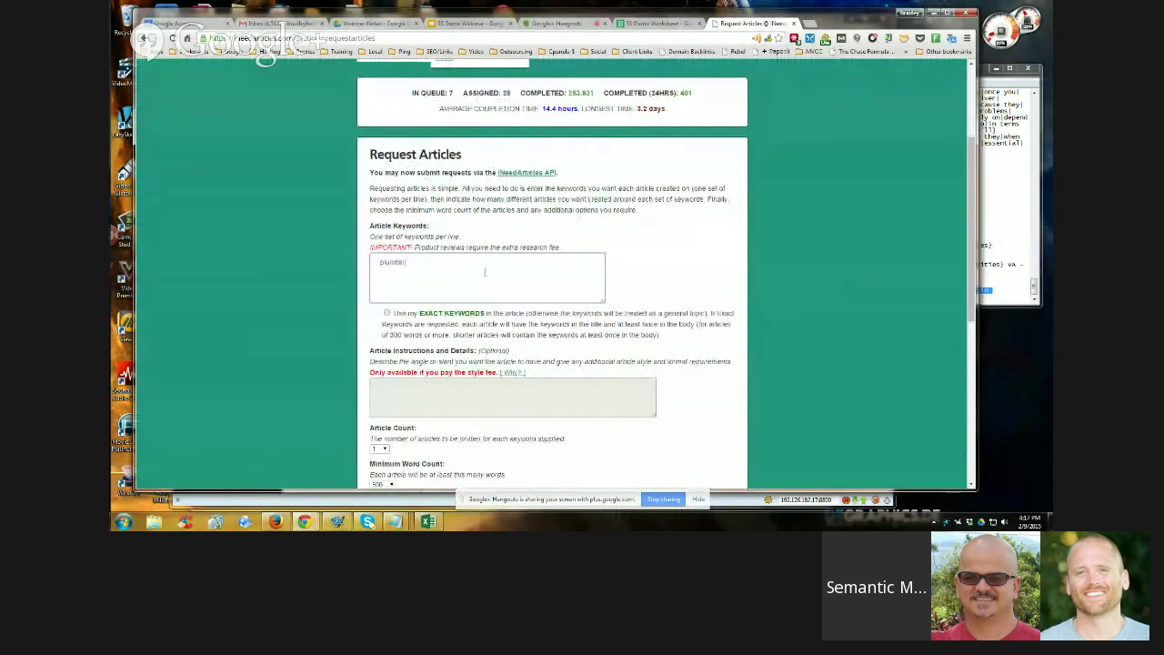
{"action": "type", "text": "plumbing repair"}
{"action": "scroll", "coordinate": [816, 269], "scroll_direction": "down", "scroll_amount": 3}
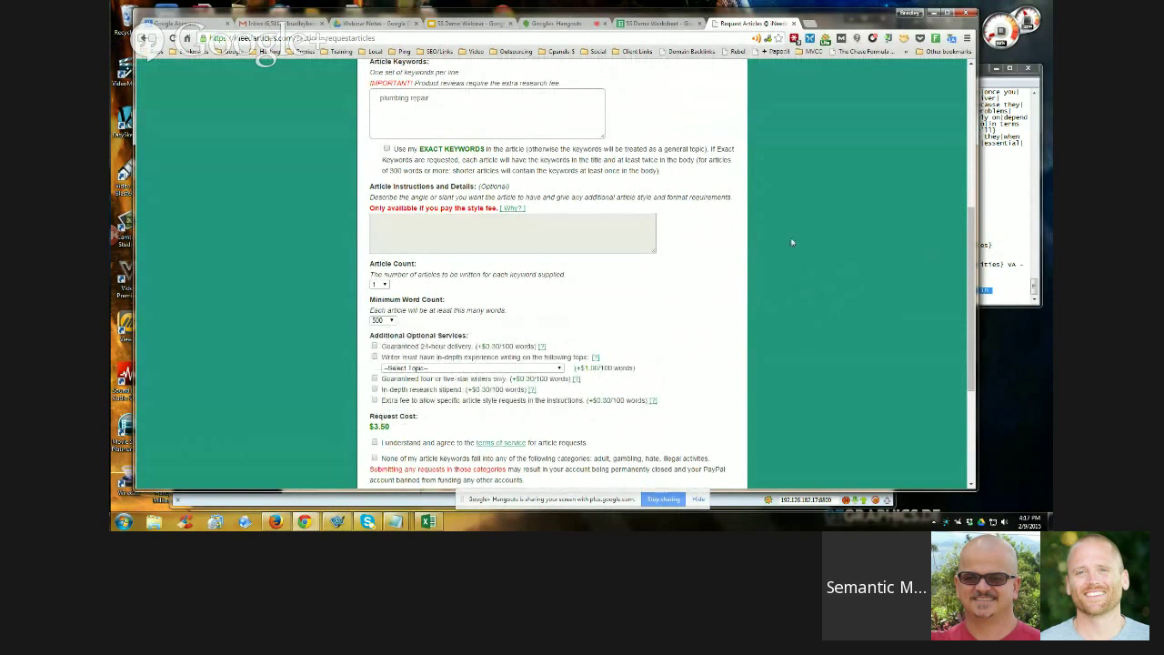
Set the article request's minimum word count to 800
{"action": "left_click_drag", "start_coordinate": [381, 97], "coordinate": [429, 98]}
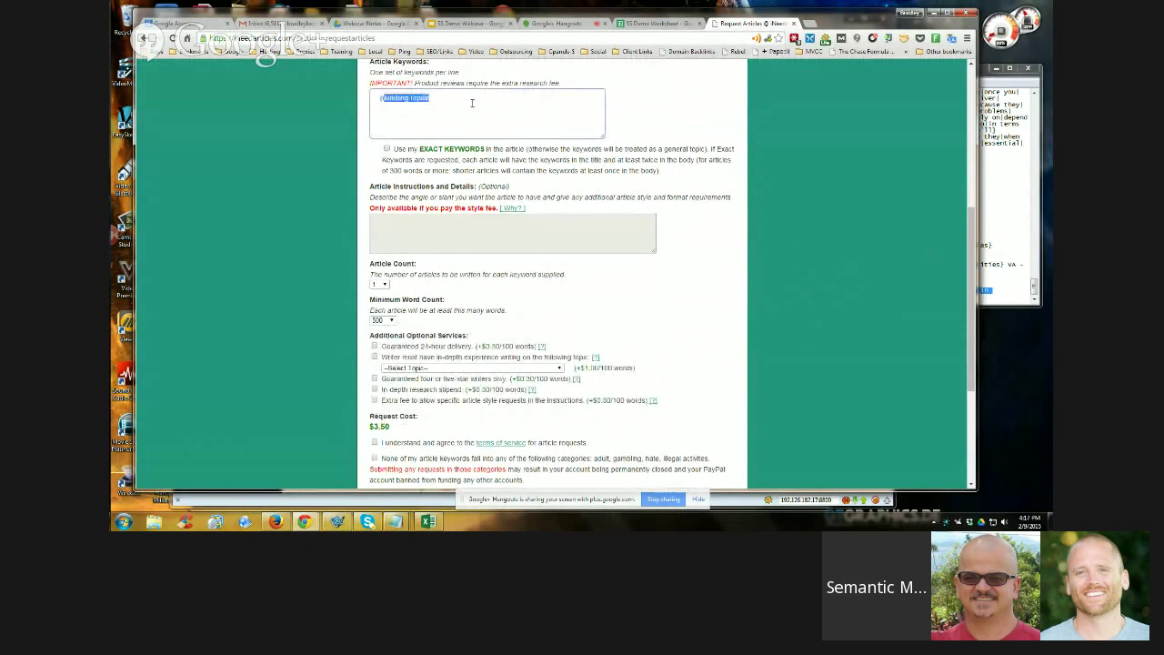
{"action": "left_click", "coordinate": [337, 208]}
{"action": "scroll", "coordinate": [342, 221], "scroll_direction": "down", "scroll_amount": 3}
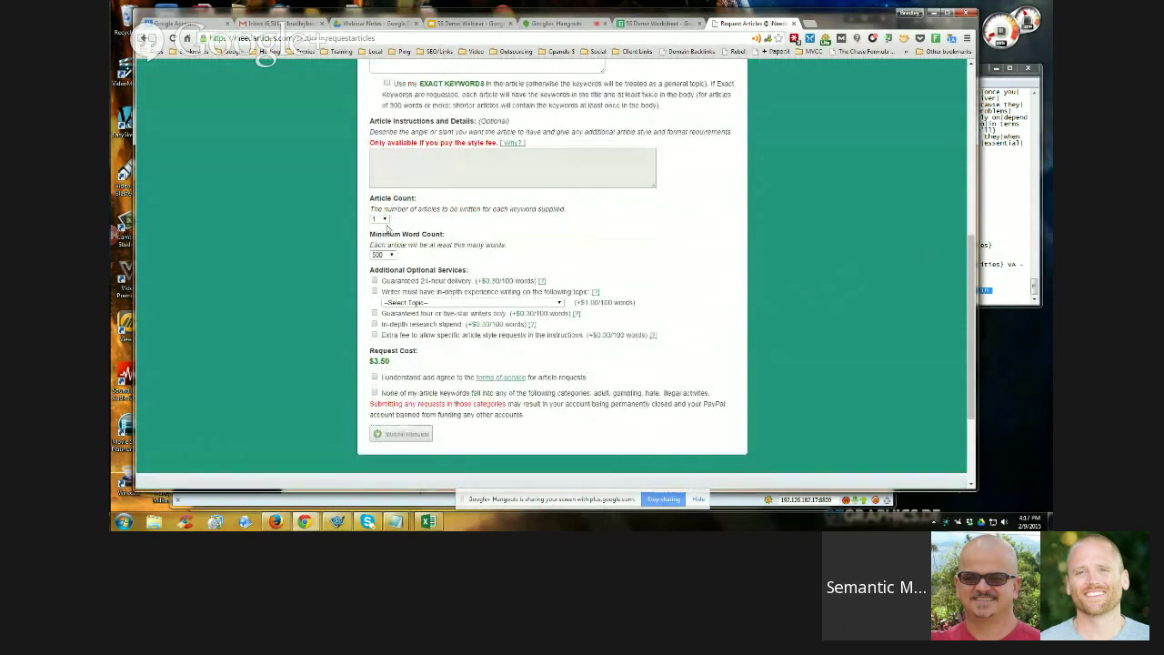
{"action": "left_click", "coordinate": [392, 256]}
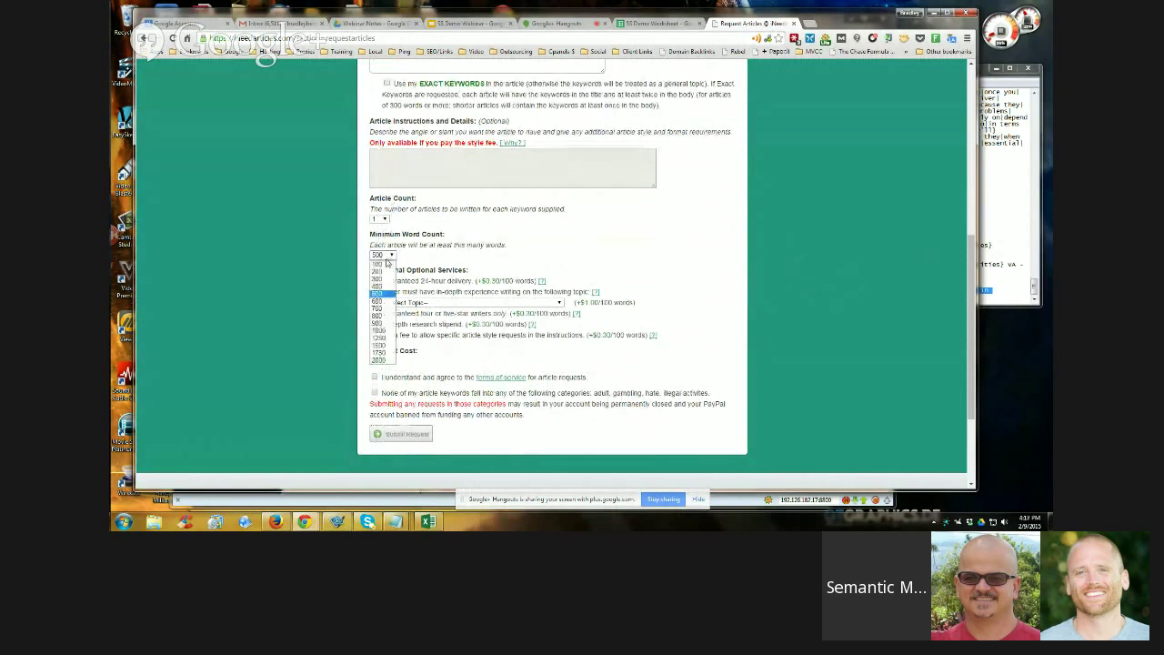
{"action": "left_click", "coordinate": [383, 323]}
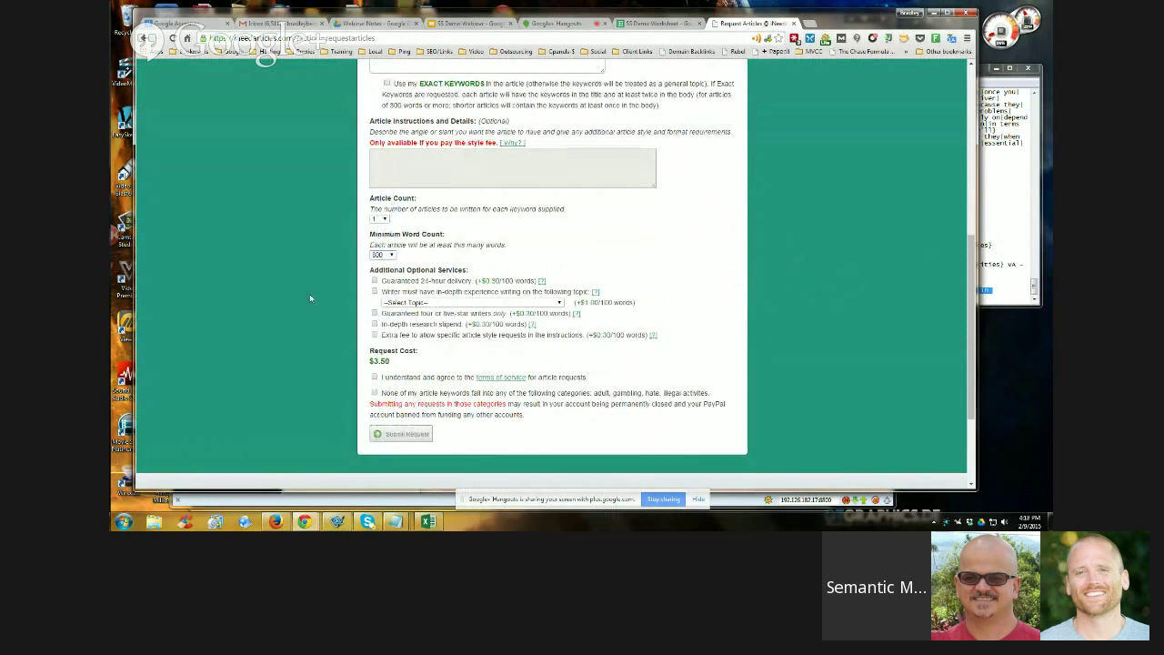
Require a writer with in-depth experience in the Home And Family » Plumbing topic
{"action": "scroll", "coordinate": [313, 291], "scroll_direction": "down", "scroll_amount": 2}
{"action": "left_click", "coordinate": [374, 259]}
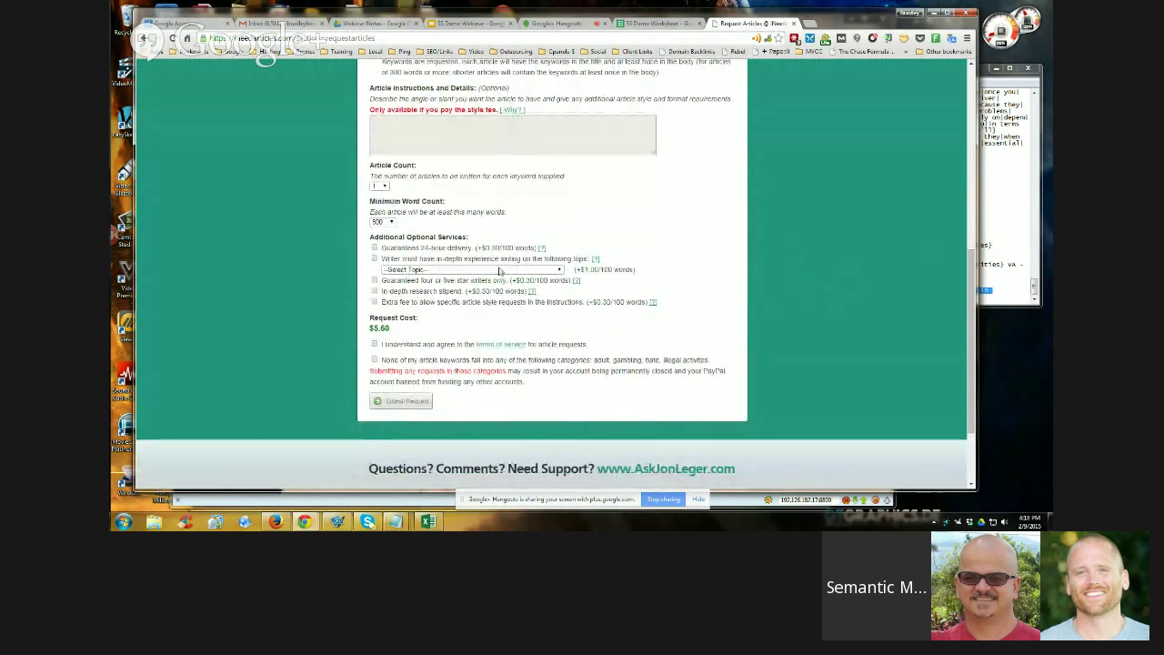
{"action": "left_click", "coordinate": [374, 260]}
{"action": "left_click", "coordinate": [558, 271]}
{"action": "scroll", "coordinate": [492, 338], "scroll_direction": "down", "scroll_amount": 15}
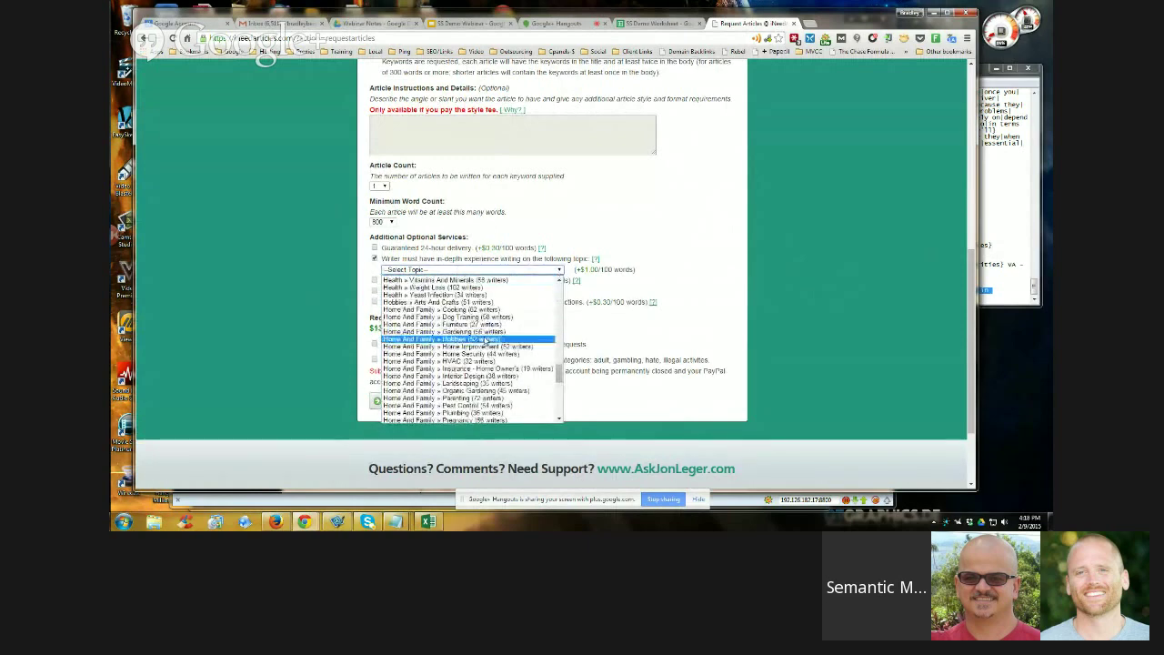
{"action": "left_click", "coordinate": [499, 412]}
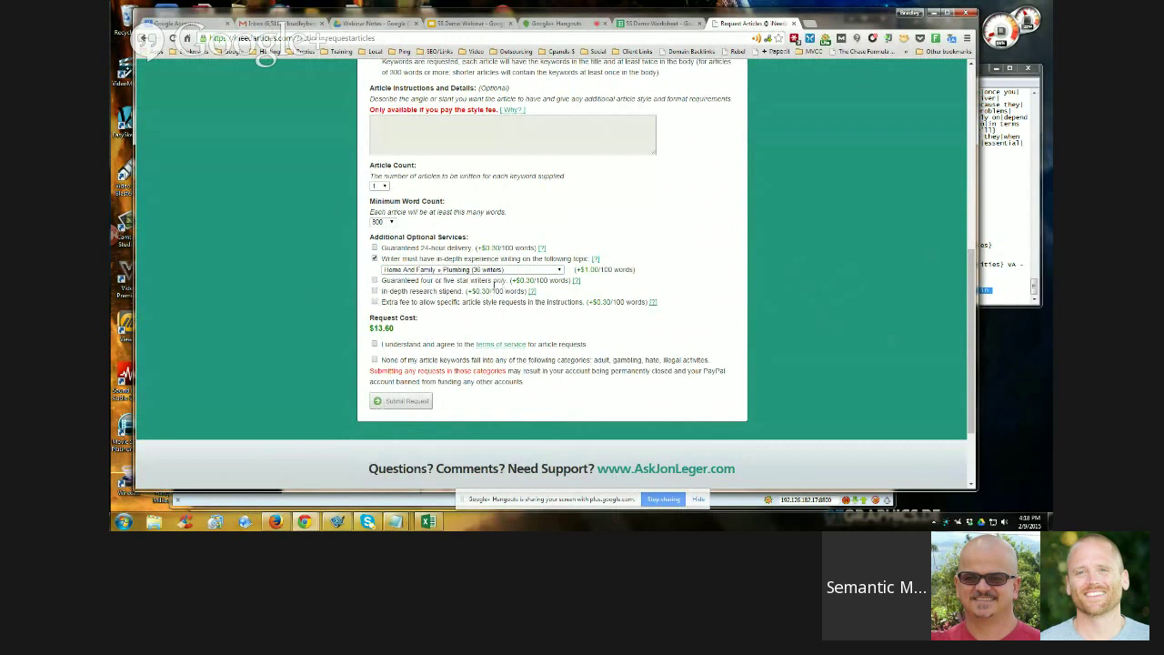
Add the guaranteed four or five-star writers option and highlight the request cost
{"action": "left_click", "coordinate": [374, 280]}
{"action": "scroll", "coordinate": [299, 312], "scroll_direction": "down", "scroll_amount": 1}
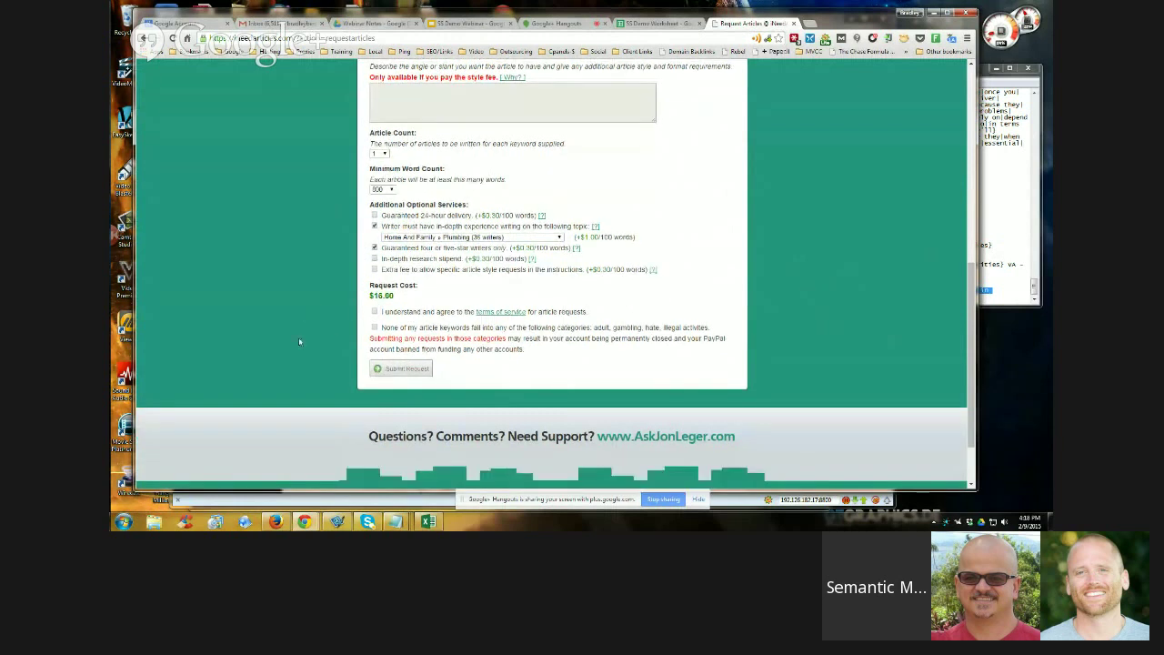
{"action": "left_click_drag", "start_coordinate": [369, 294], "coordinate": [406, 305]}
{"action": "left_click", "coordinate": [299, 342]}
Switch to Firefox to show the Fairfax County page, then return to the article request form in Chrome
{"action": "left_click", "coordinate": [280, 523]}
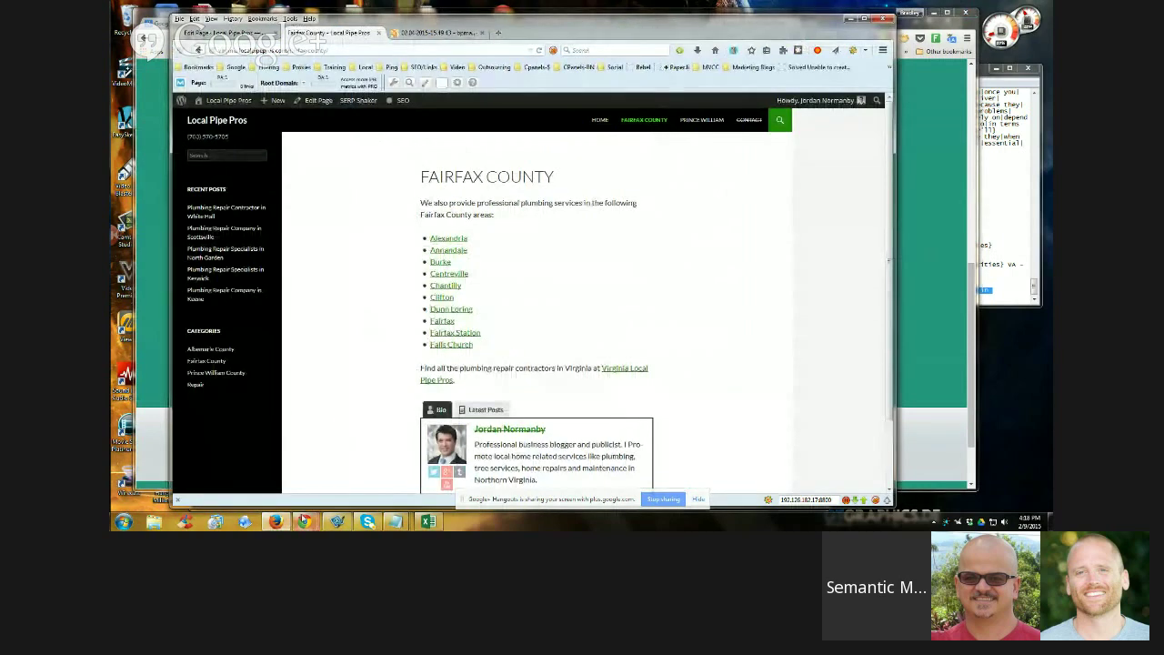
{"action": "mouse_move", "coordinate": [304, 521]}
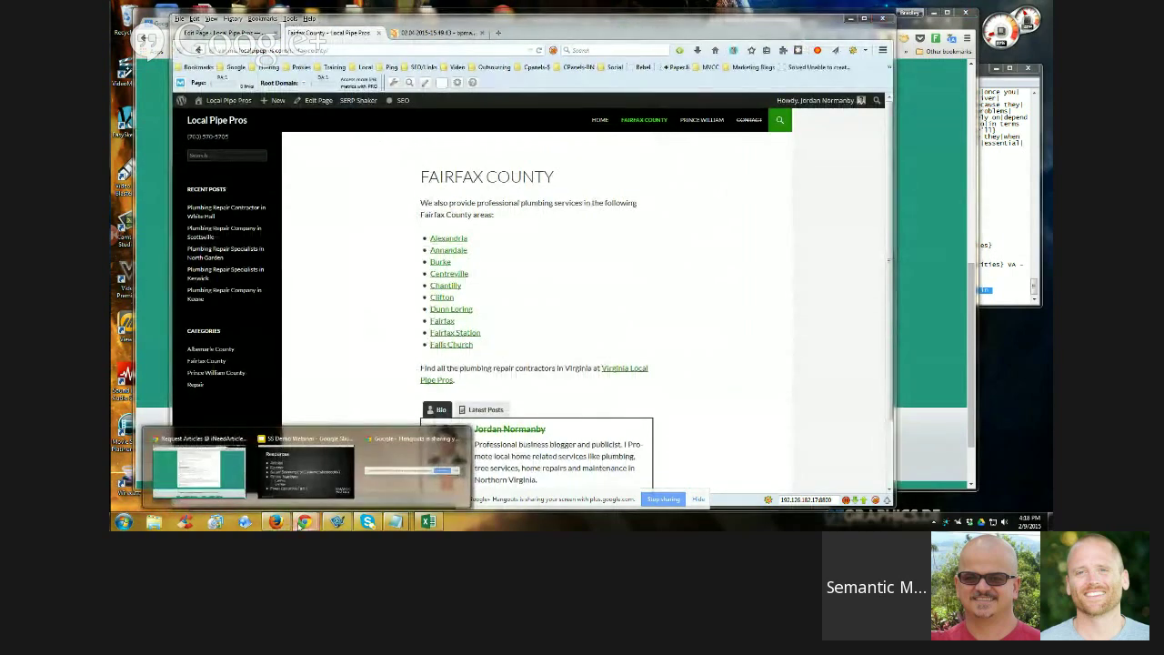
{"action": "left_click", "coordinate": [199, 469]}
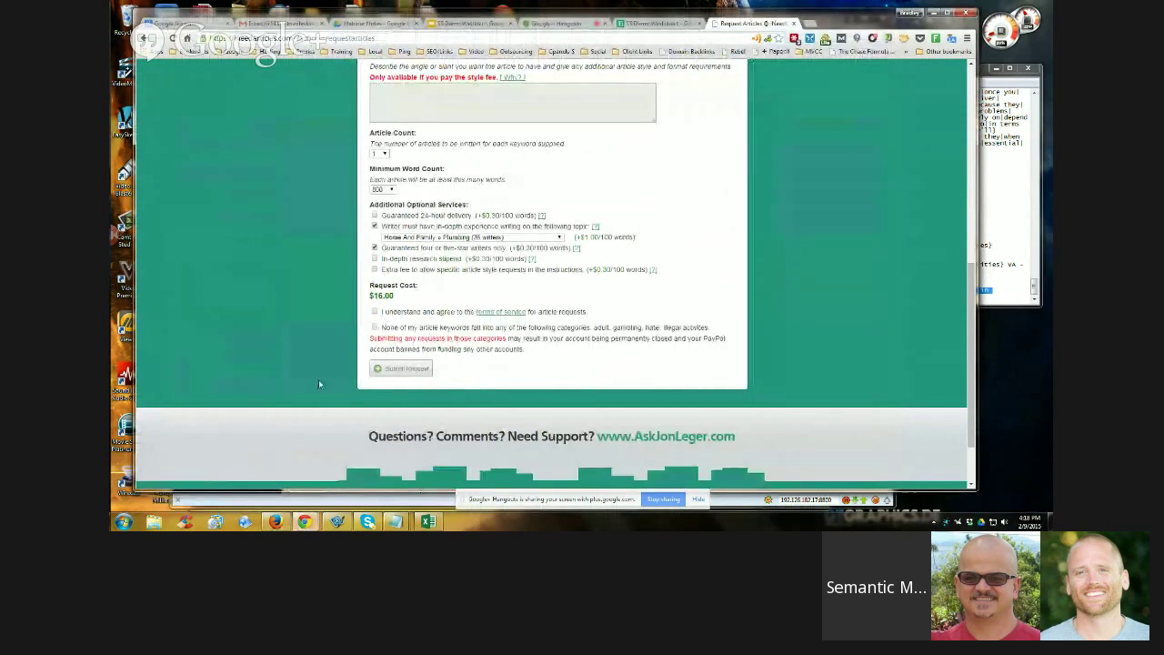
{"action": "scroll", "coordinate": [280, 353], "scroll_direction": "up", "scroll_amount": 1}
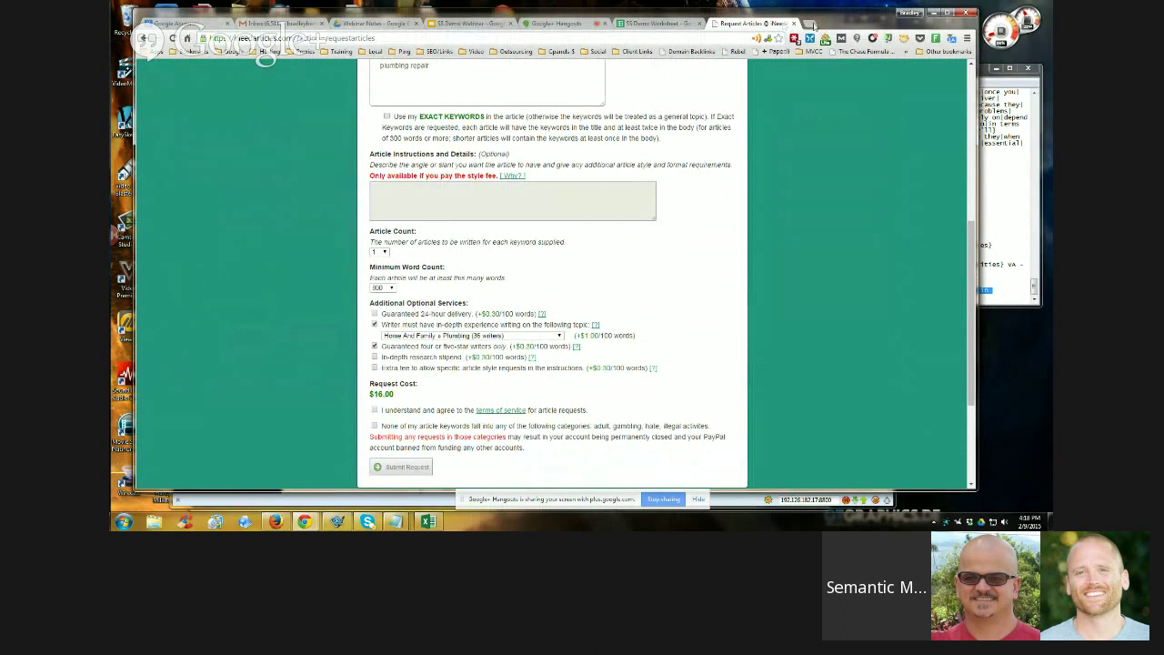
Open Spin Rewriter from the Spinning folder of the Outsourcing bookmarks in a new tab and go to its single-article rewriting page
{"action": "key", "text": "ctrl+t"}
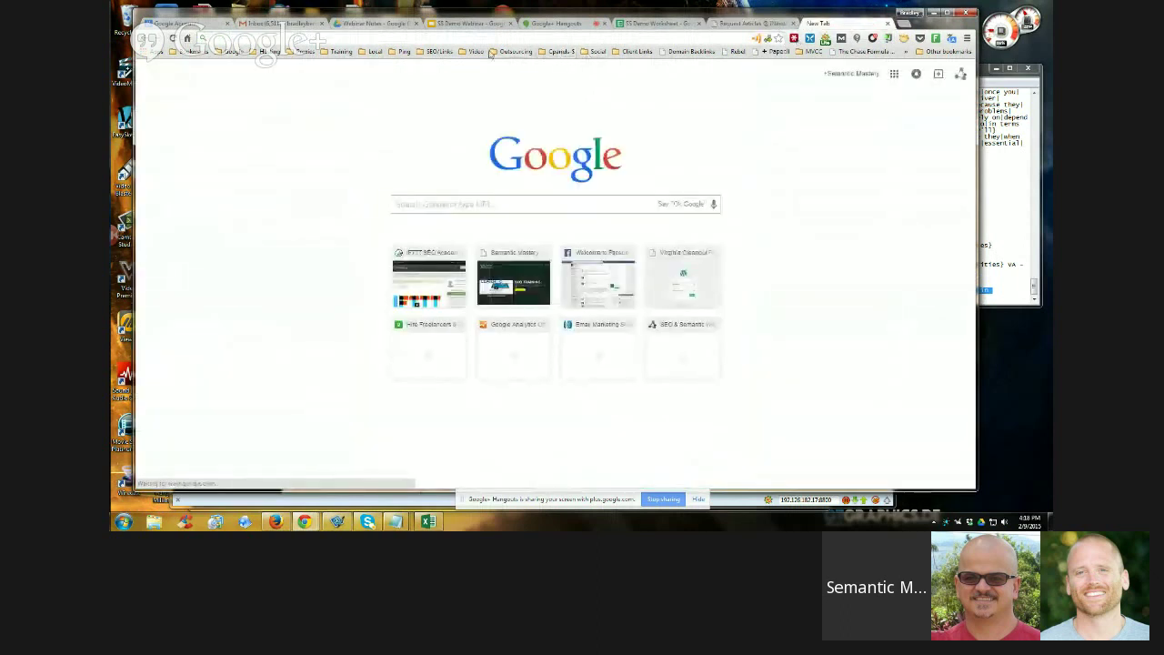
{"action": "left_click", "coordinate": [508, 52]}
{"action": "mouse_move", "coordinate": [578, 42]}
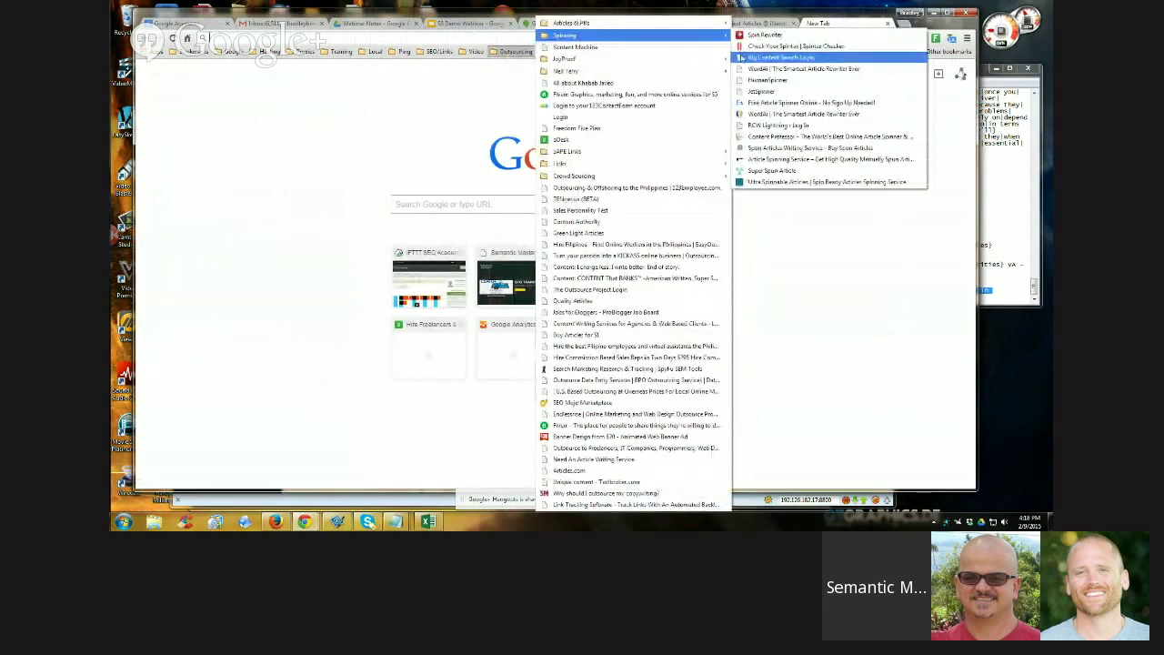
{"action": "left_click", "coordinate": [766, 42]}
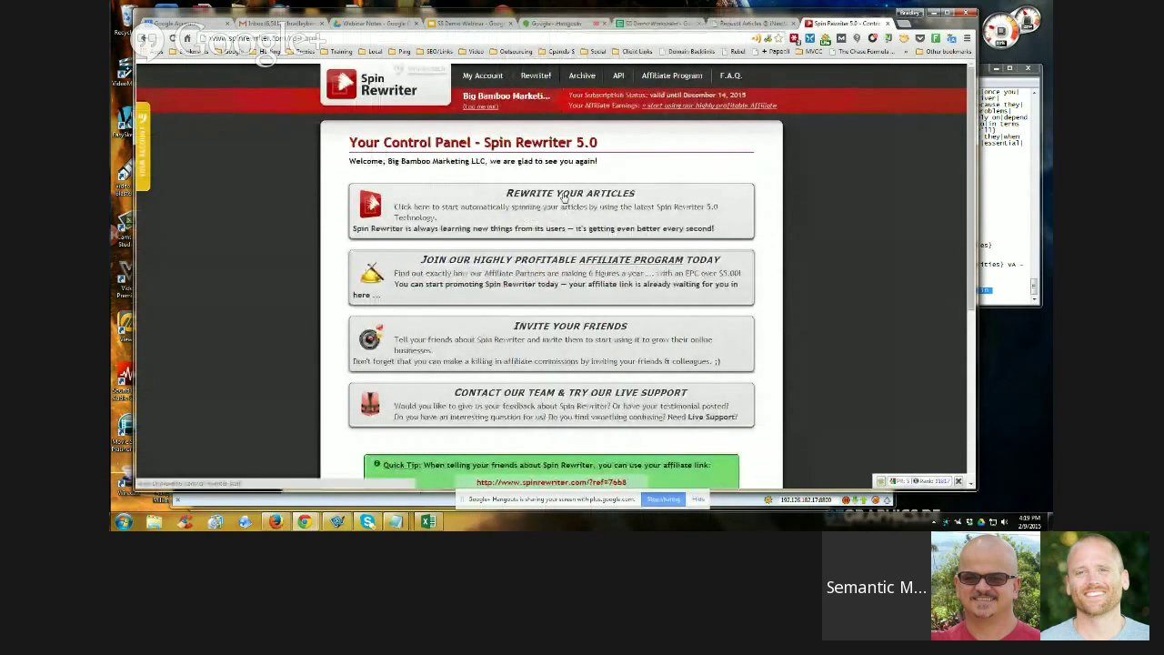
{"action": "scroll", "coordinate": [824, 253], "scroll_direction": "down", "scroll_amount": 1}
{"action": "scroll", "coordinate": [827, 248], "scroll_direction": "down", "scroll_amount": 2}
{"action": "left_click", "coordinate": [457, 116]}
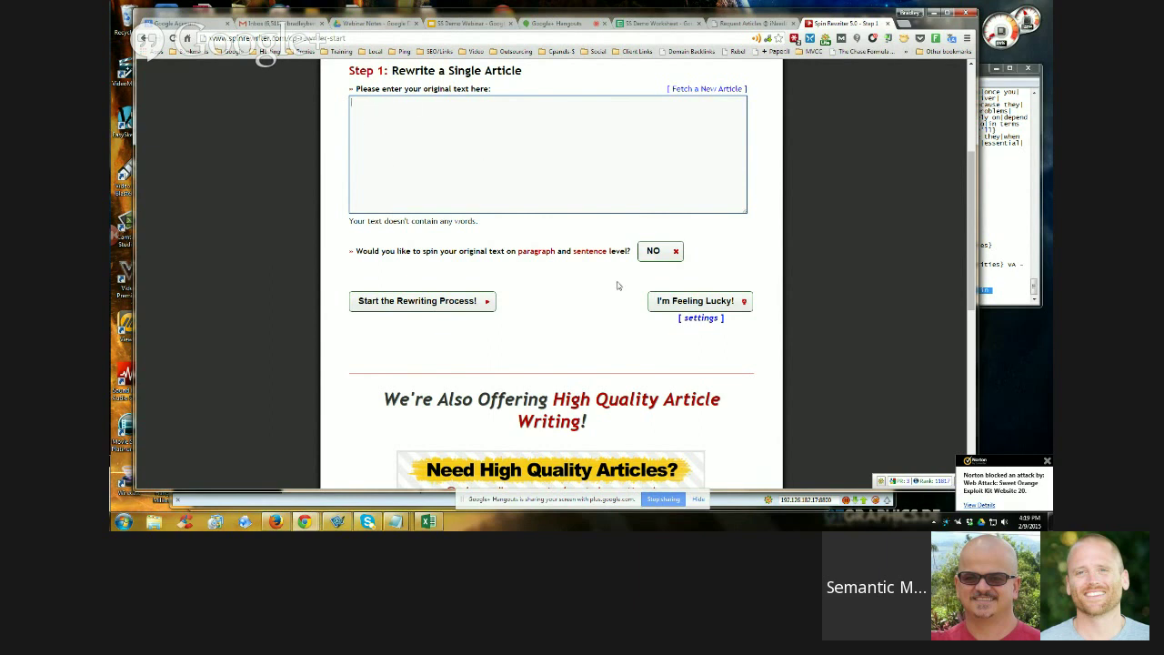
Enable paragraph and sentence level spinning with automatic rewriting of complete sentences
{"action": "scroll", "coordinate": [525, 310], "scroll_direction": "down", "scroll_amount": 1}
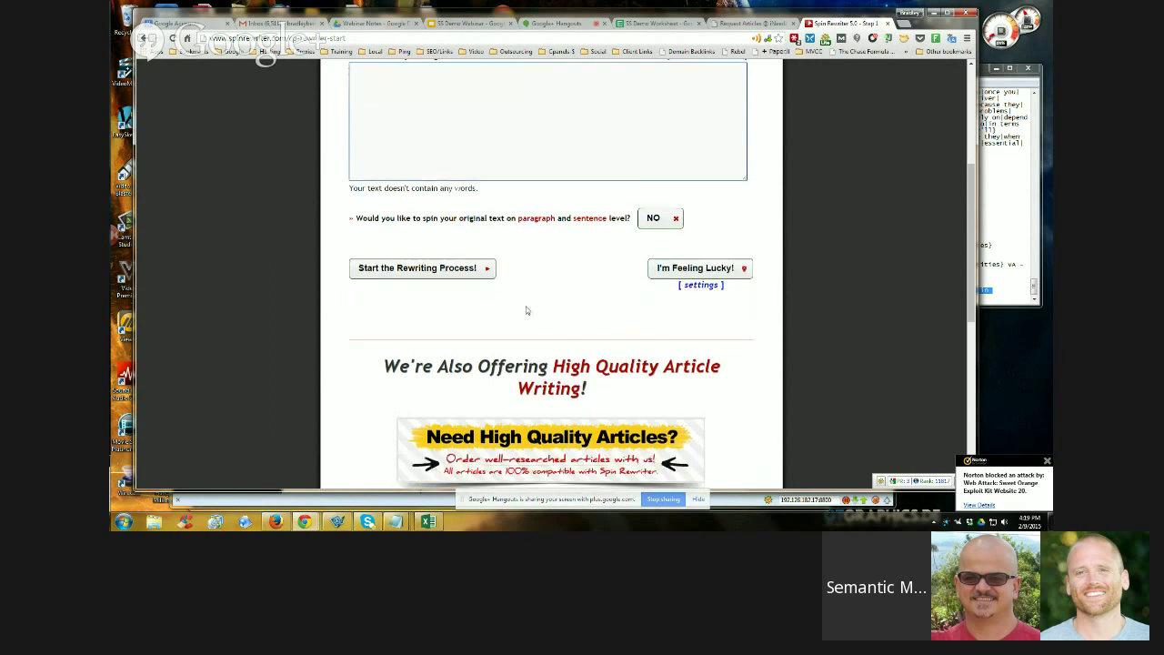
{"action": "left_click", "coordinate": [641, 222]}
{"action": "left_click", "coordinate": [360, 283]}
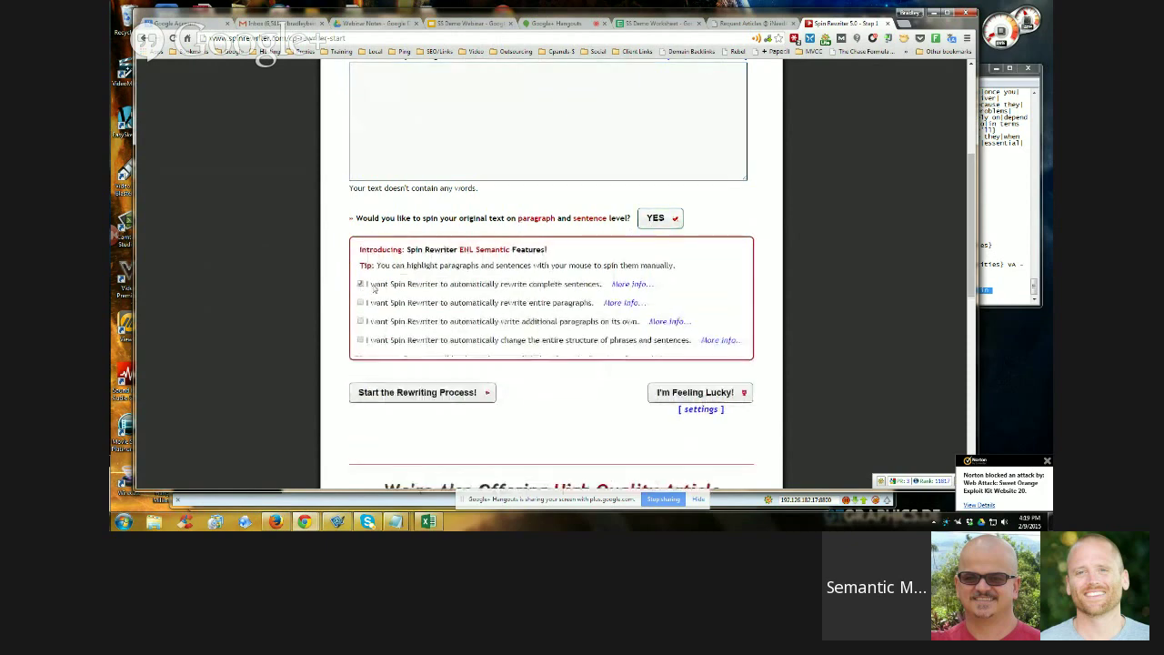
{"action": "scroll", "coordinate": [418, 280], "scroll_direction": "down", "scroll_amount": 3}
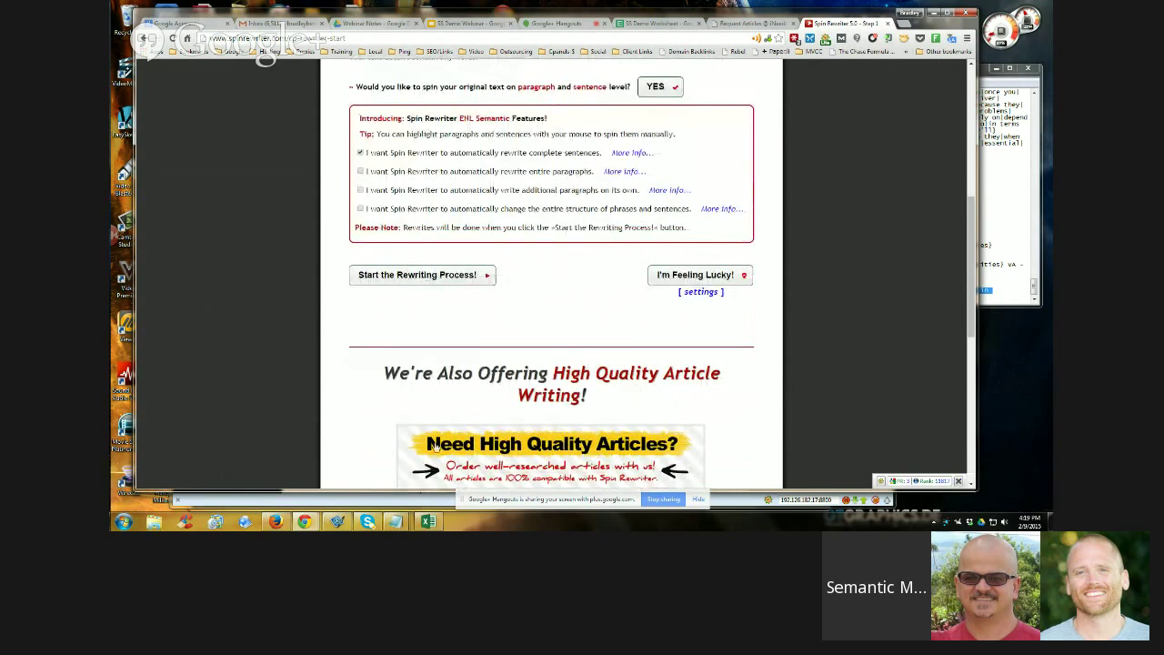
Open ezinearticles.com in a new browser tab
{"action": "left_click", "coordinate": [901, 24]}
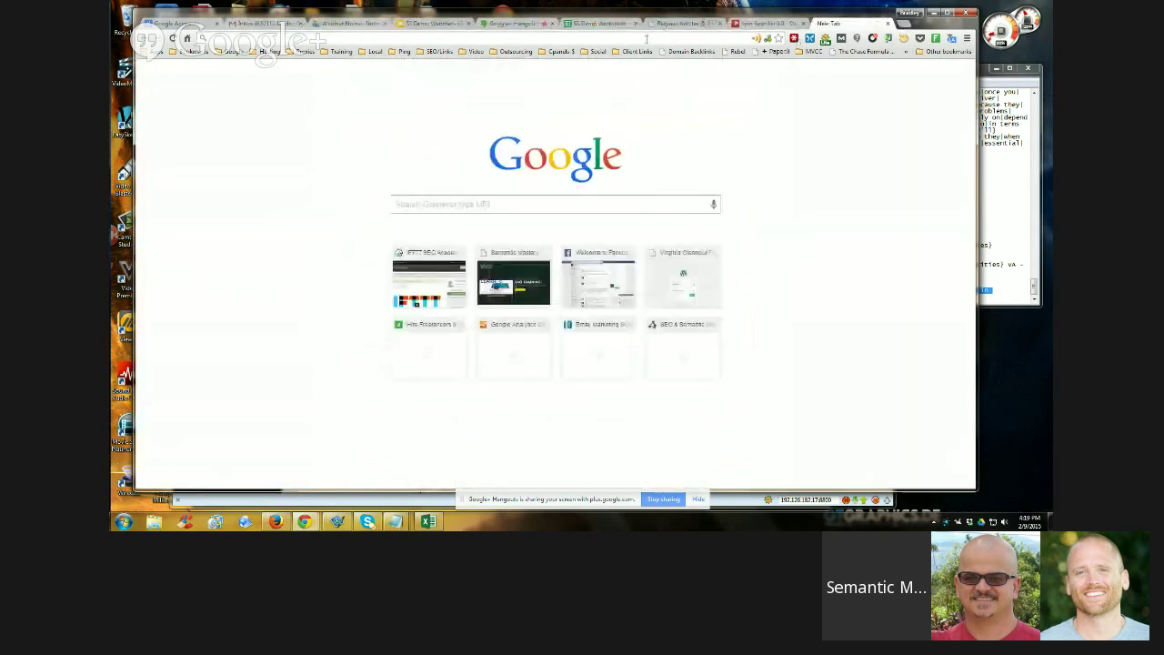
{"action": "type", "text": "ez"}
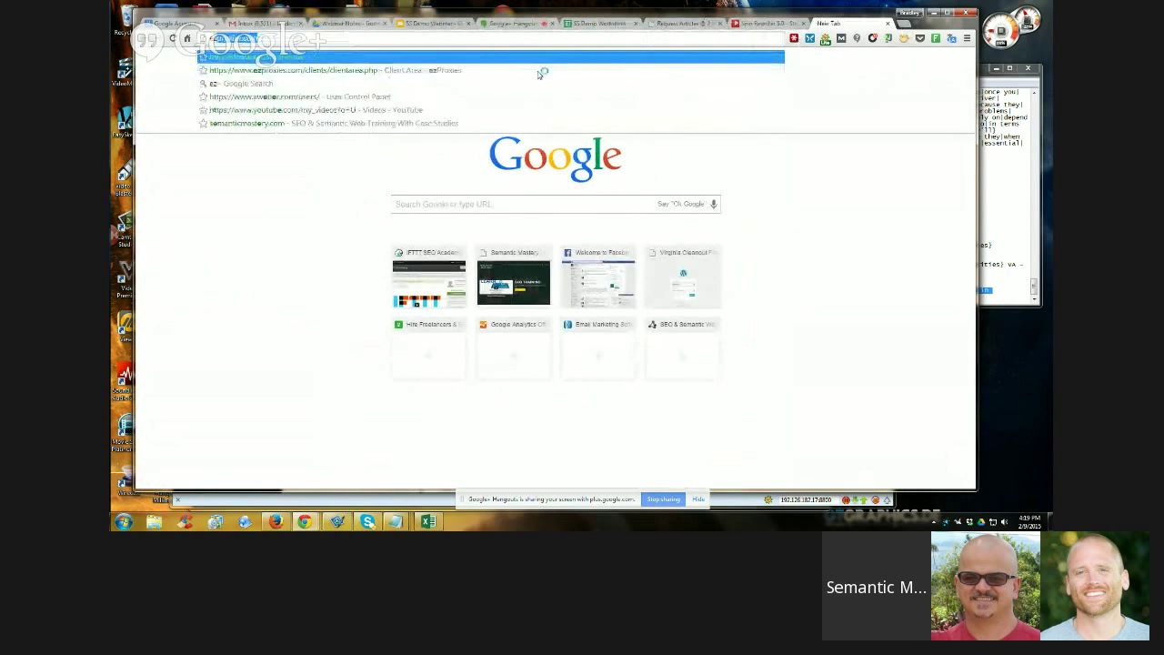
{"action": "type", "text": "inear"}
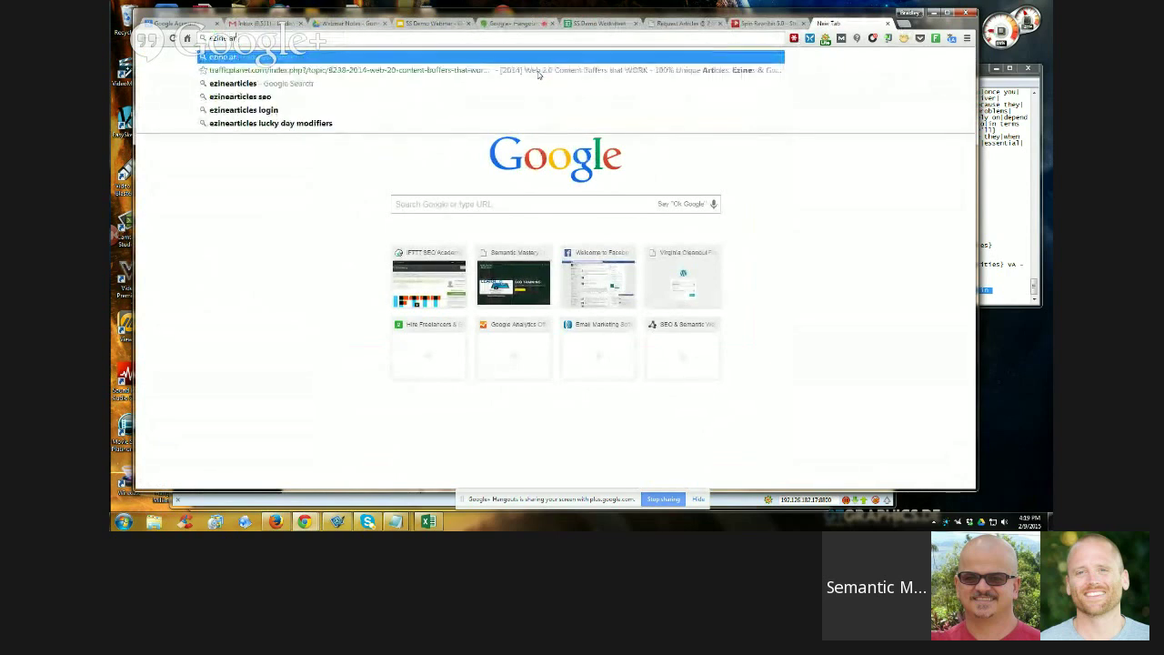
{"action": "type", "text": "ticle"}
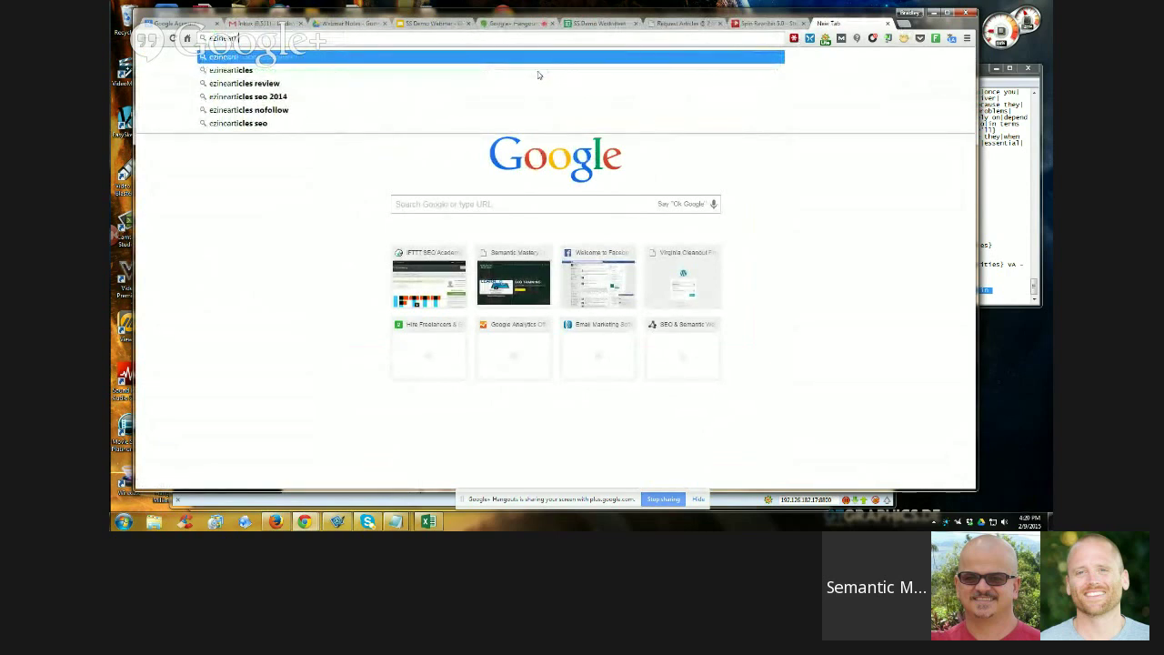
{"action": "type", "text": "s.com"}
{"action": "key", "text": "Return"}
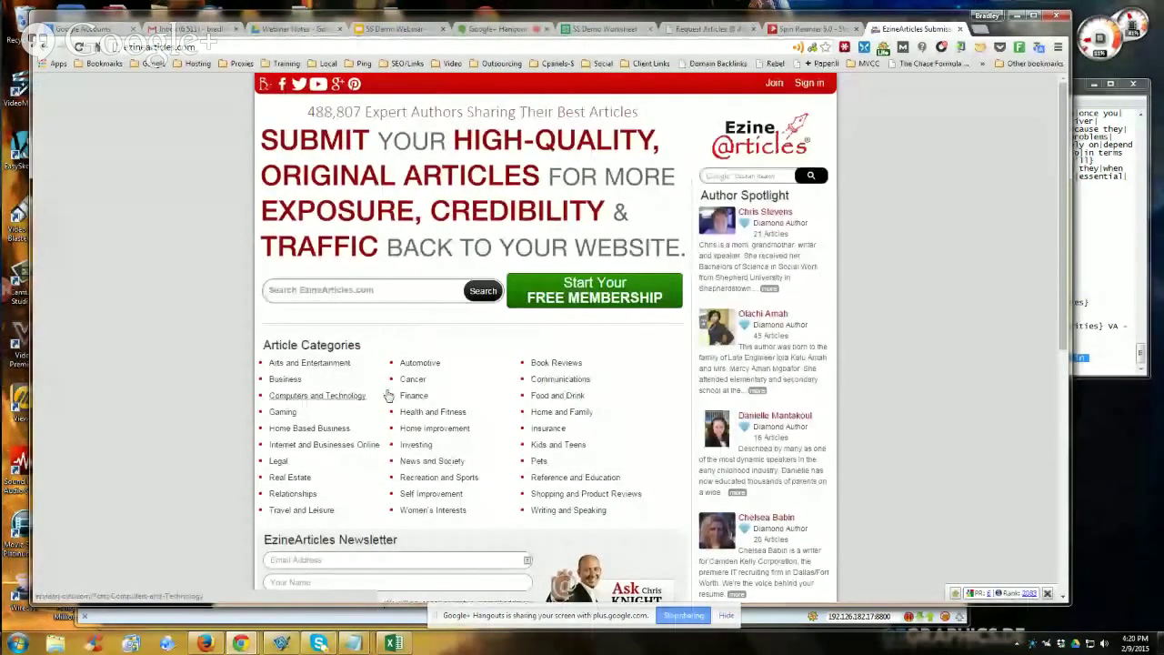
Search EzineArticles for "plumbing" and open the article "Plumbing Courses For New Opportunites"
{"action": "left_click", "coordinate": [351, 290]}
{"action": "type", "text": "plumbing"}
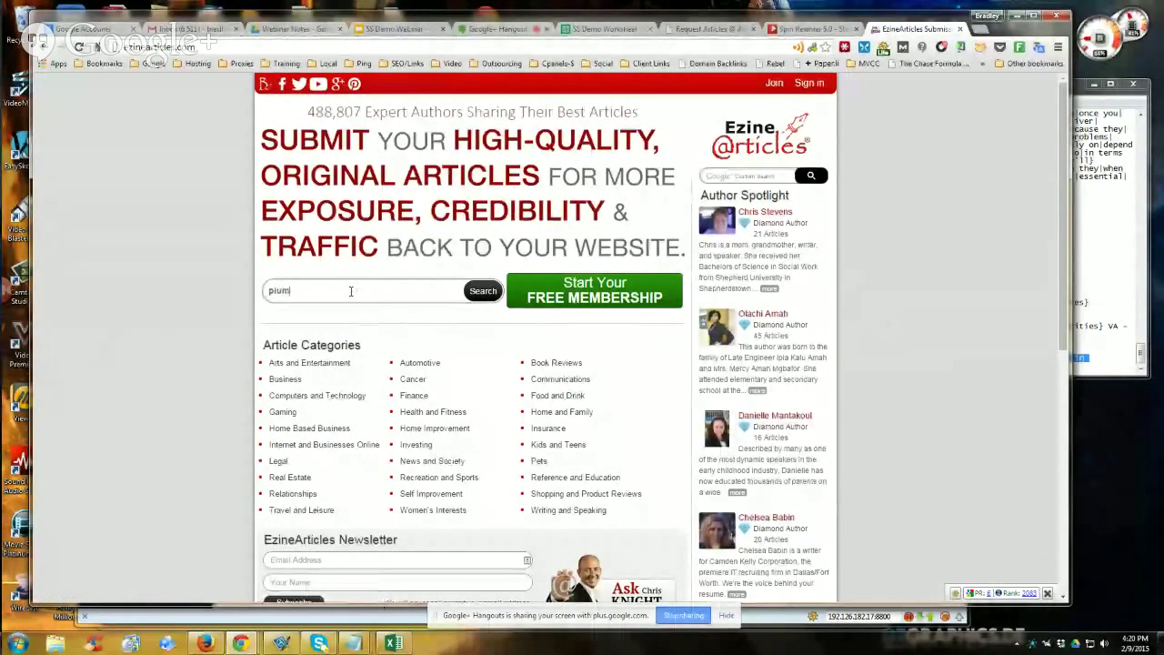
{"action": "key", "text": "Return"}
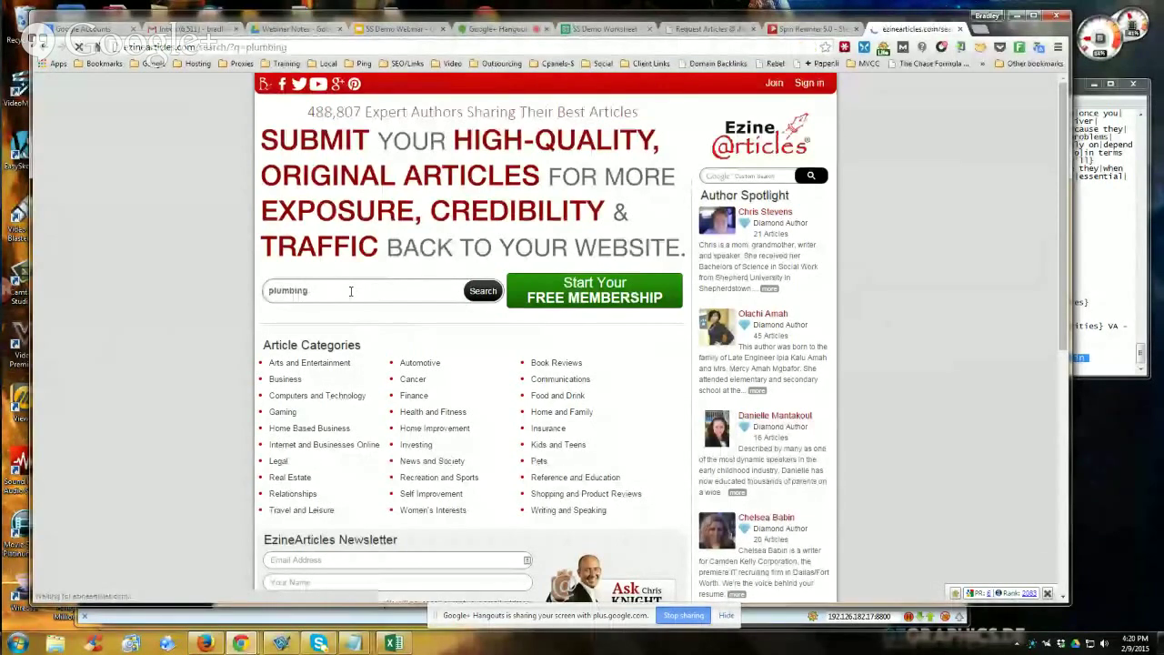
{"action": "left_click", "coordinate": [330, 232]}
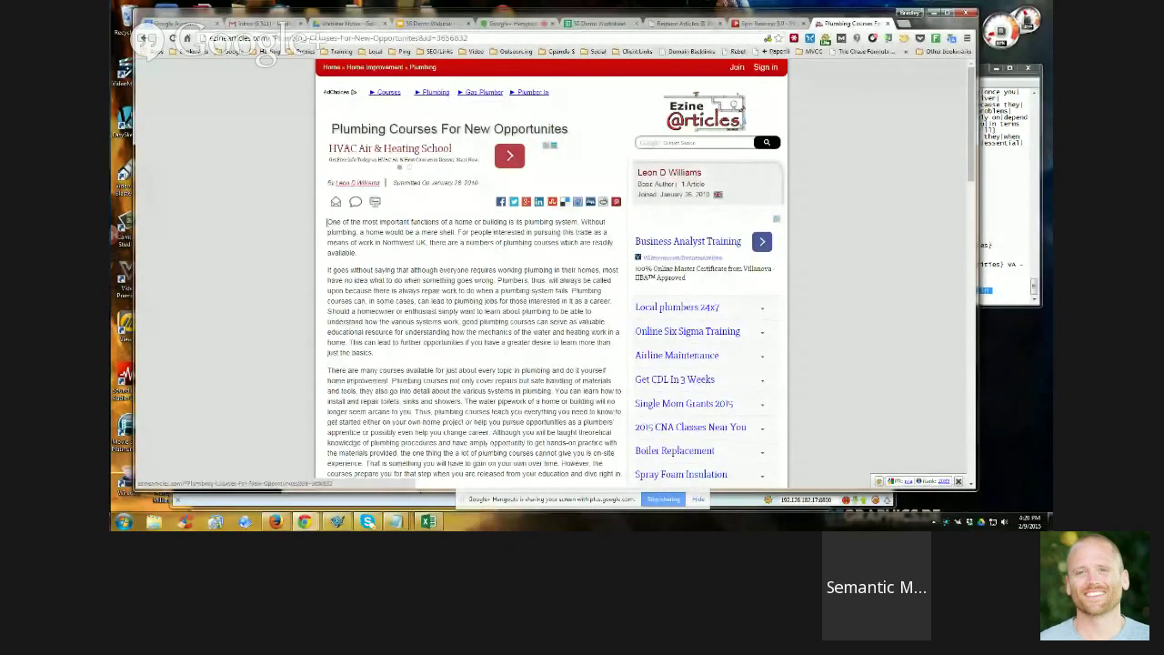
Copy the article's first two paragraphs and paste them into a new Notepad document
{"action": "left_click_drag", "start_coordinate": [270, 273], "coordinate": [374, 423]}
{"action": "right_click", "coordinate": [413, 340]}
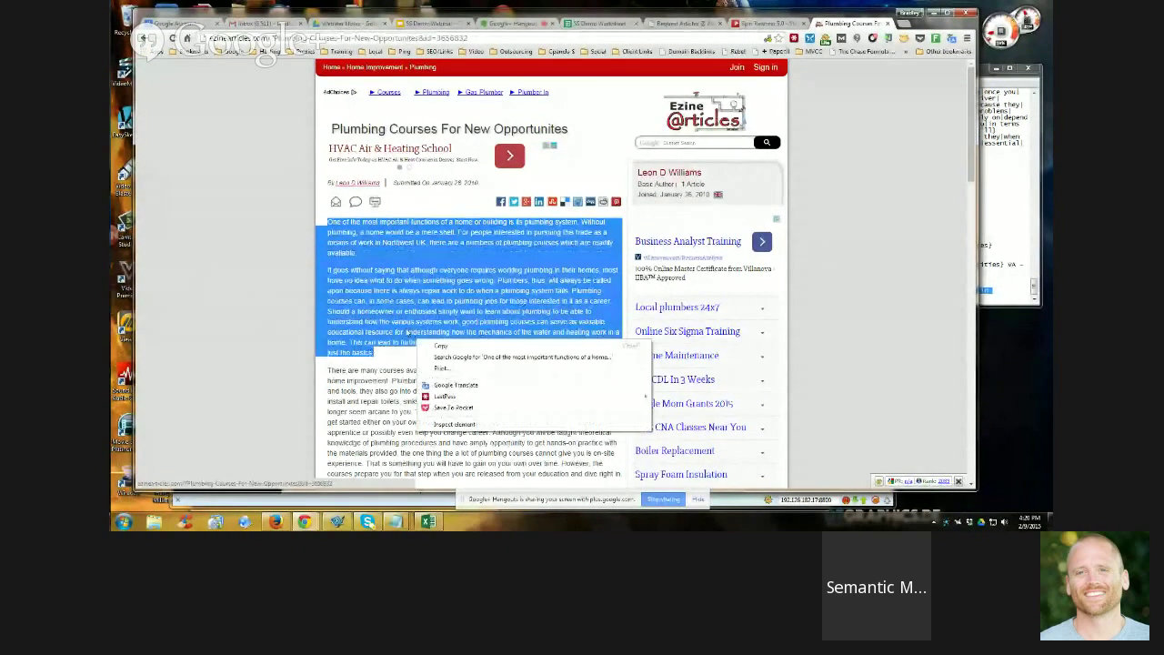
{"action": "left_click", "coordinate": [443, 345]}
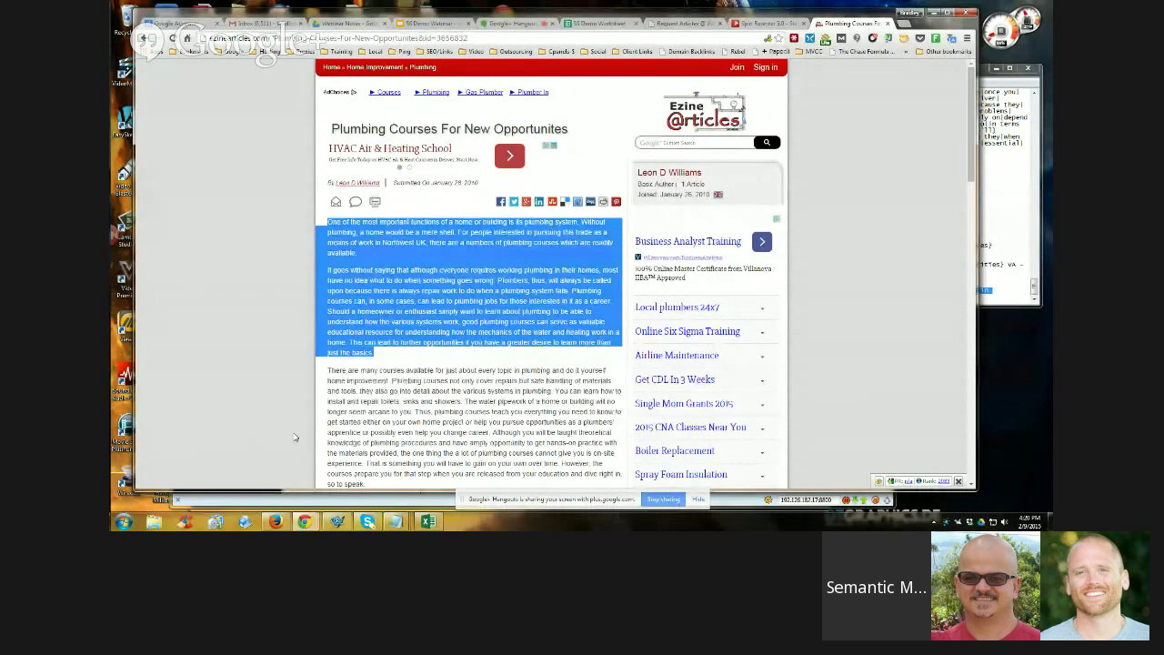
{"action": "left_click", "coordinate": [124, 521]}
{"action": "left_click", "coordinate": [177, 127]}
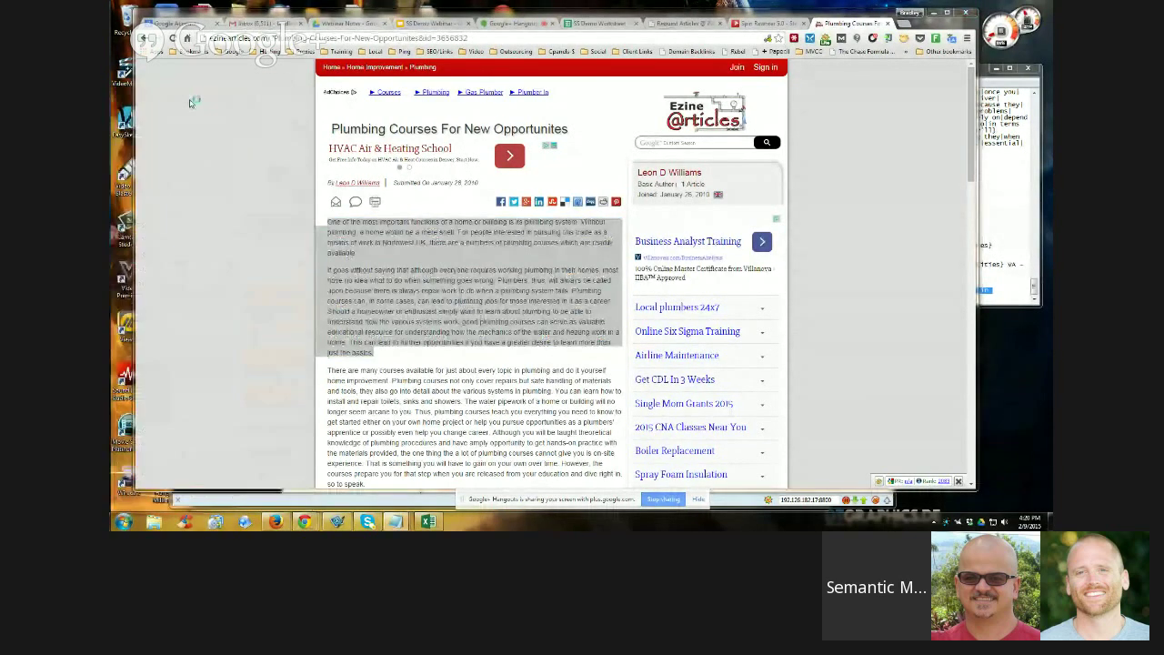
{"action": "right_click", "coordinate": [584, 109]}
{"action": "left_click", "coordinate": [601, 156]}
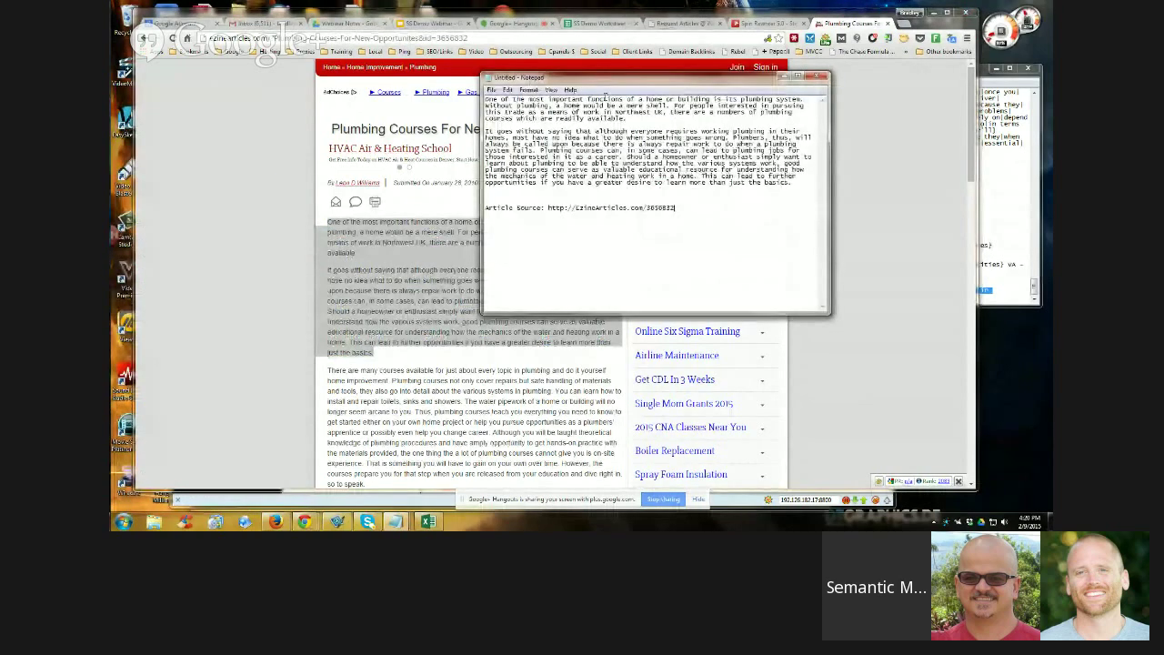
Delete the article source line from the Notepad text and copy the two remaining paragraphs
{"action": "left_click_drag", "start_coordinate": [692, 210], "coordinate": [507, 187]}
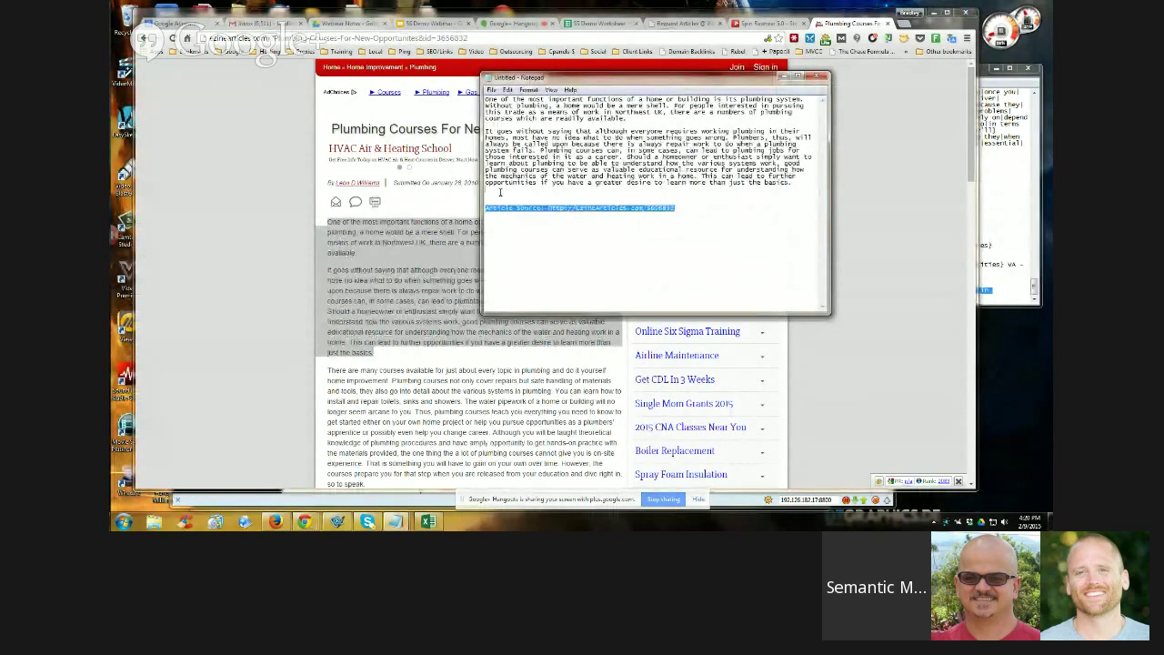
{"action": "key", "text": "Delete"}
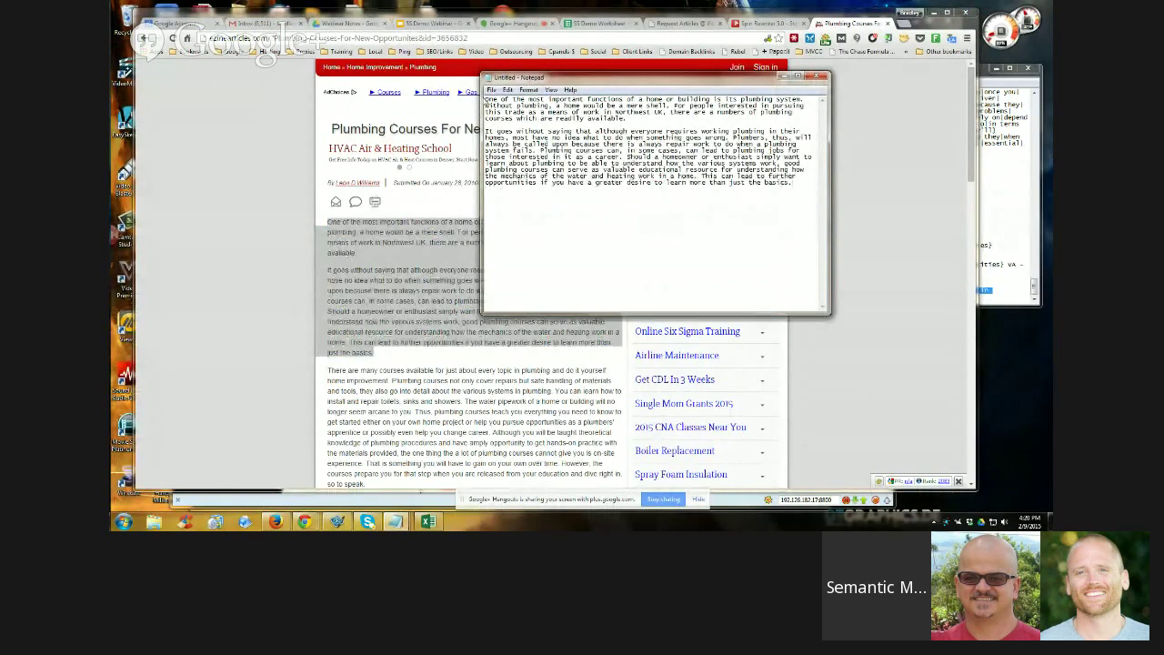
{"action": "left_click_drag", "start_coordinate": [484, 98], "coordinate": [794, 183]}
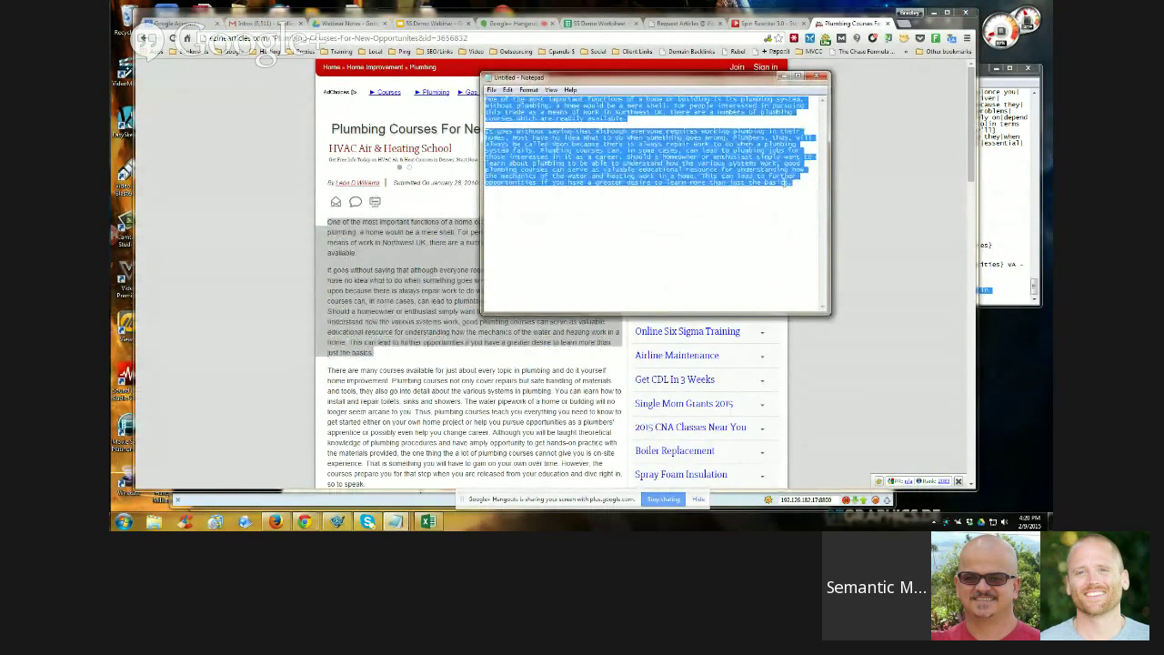
{"action": "right_click", "coordinate": [784, 182]}
{"action": "left_click", "coordinate": [822, 218]}
{"action": "left_click_drag", "start_coordinate": [707, 80], "coordinate": [838, 144]}
{"action": "left_click", "coordinate": [258, 243]}
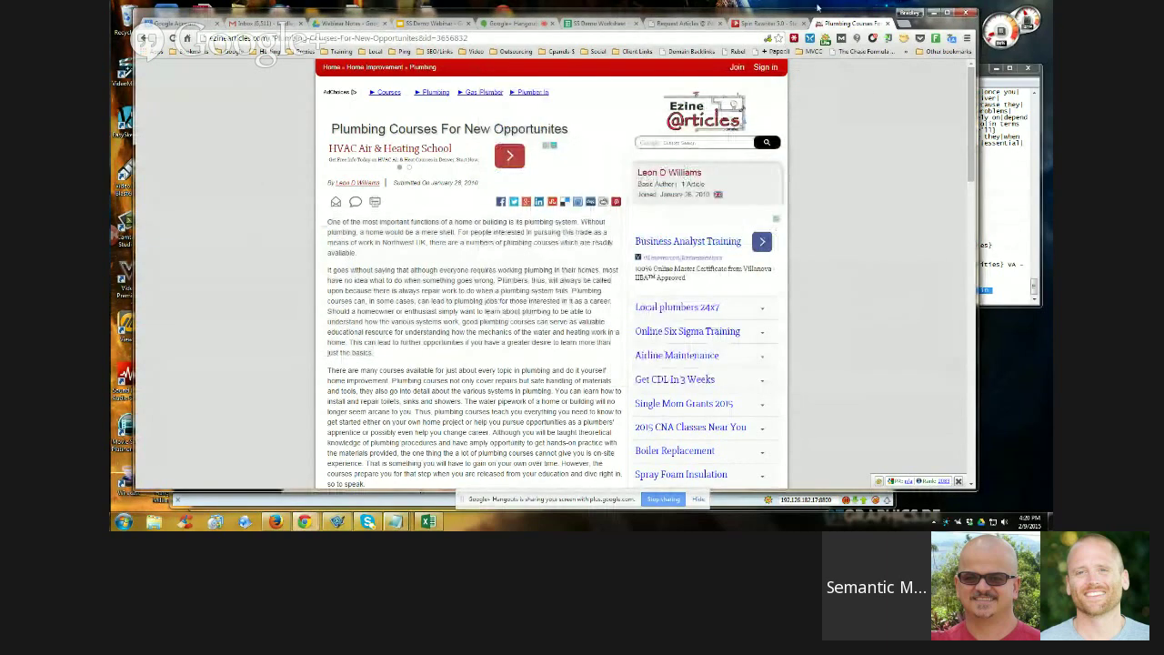
Paste the two copied plumbing paragraphs into Spin Rewriter's original text field for rewriting a single article
{"action": "left_click", "coordinate": [764, 23]}
{"action": "scroll", "coordinate": [624, 247], "scroll_direction": "up", "scroll_amount": 2}
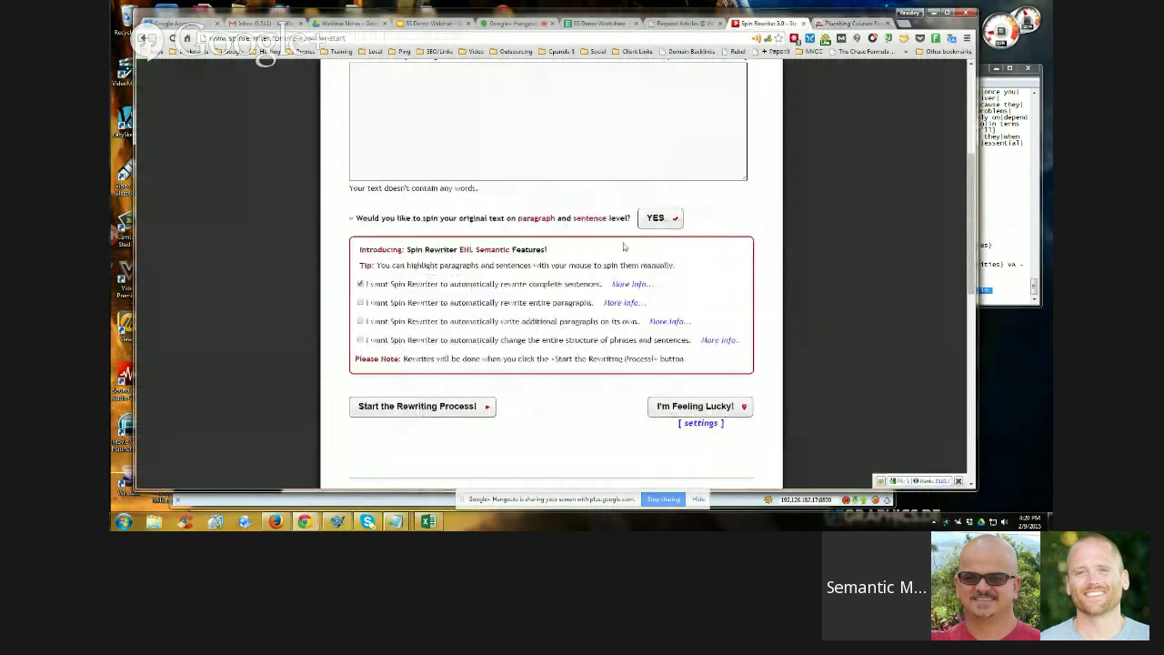
{"action": "scroll", "coordinate": [624, 246], "scroll_direction": "up", "scroll_amount": 2}
{"action": "left_click", "coordinate": [504, 245]}
{"action": "key", "text": "ctrl+v"}
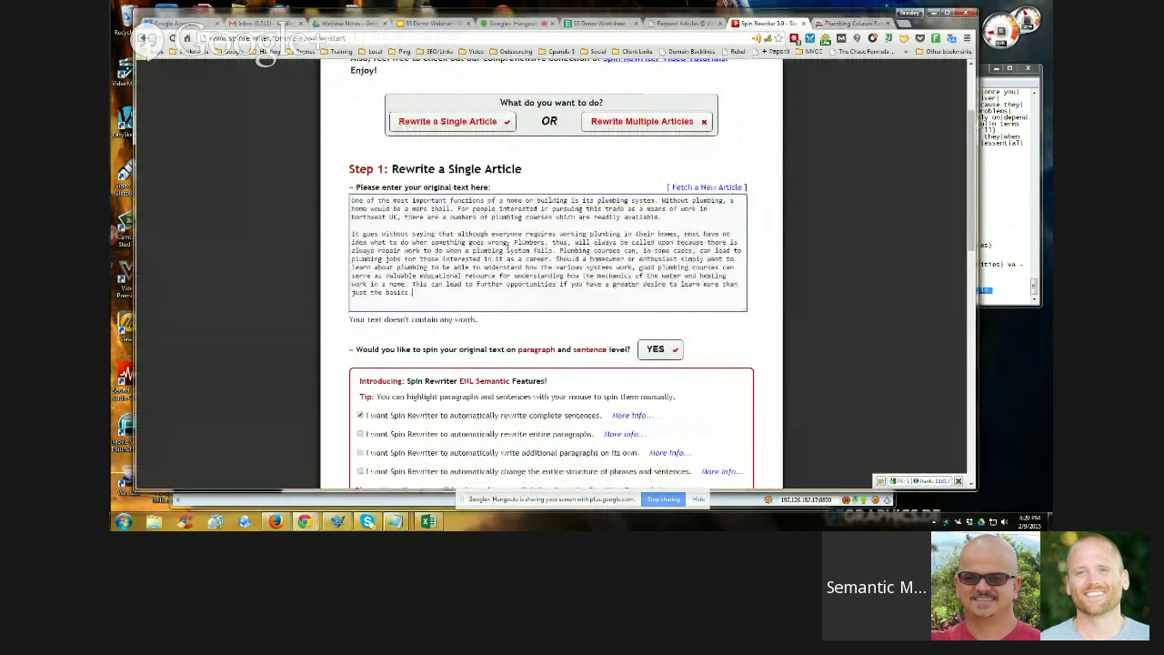
Set the "I'm Feeling Lucky" adventurousness to the low-risk option and start the rewriting process
{"action": "scroll", "coordinate": [431, 321], "scroll_direction": "down", "scroll_amount": 3}
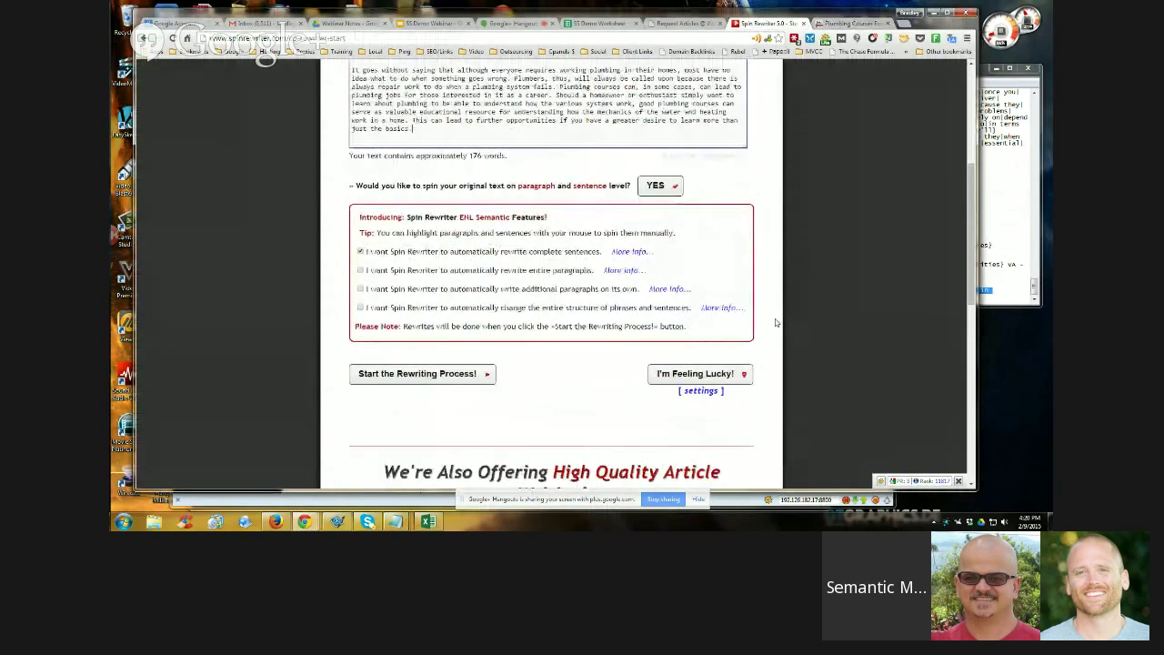
{"action": "scroll", "coordinate": [652, 296], "scroll_direction": "down", "scroll_amount": 1}
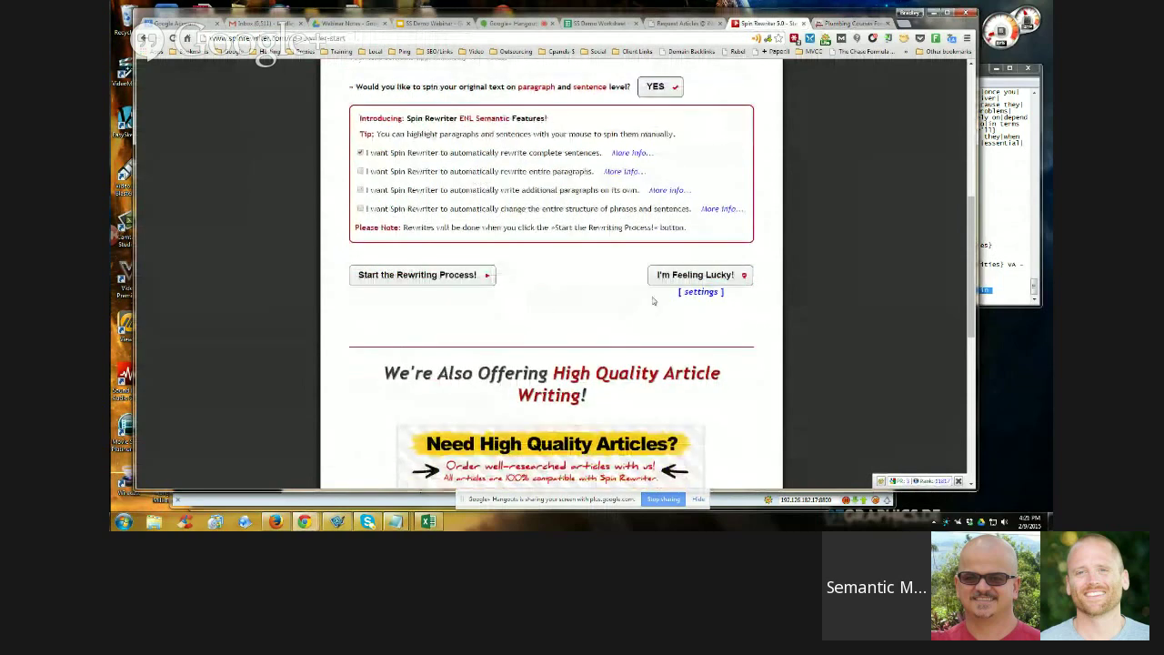
{"action": "left_click", "coordinate": [695, 292]}
{"action": "scroll", "coordinate": [575, 316], "scroll_direction": "down", "scroll_amount": 1}
{"action": "left_click", "coordinate": [538, 305]}
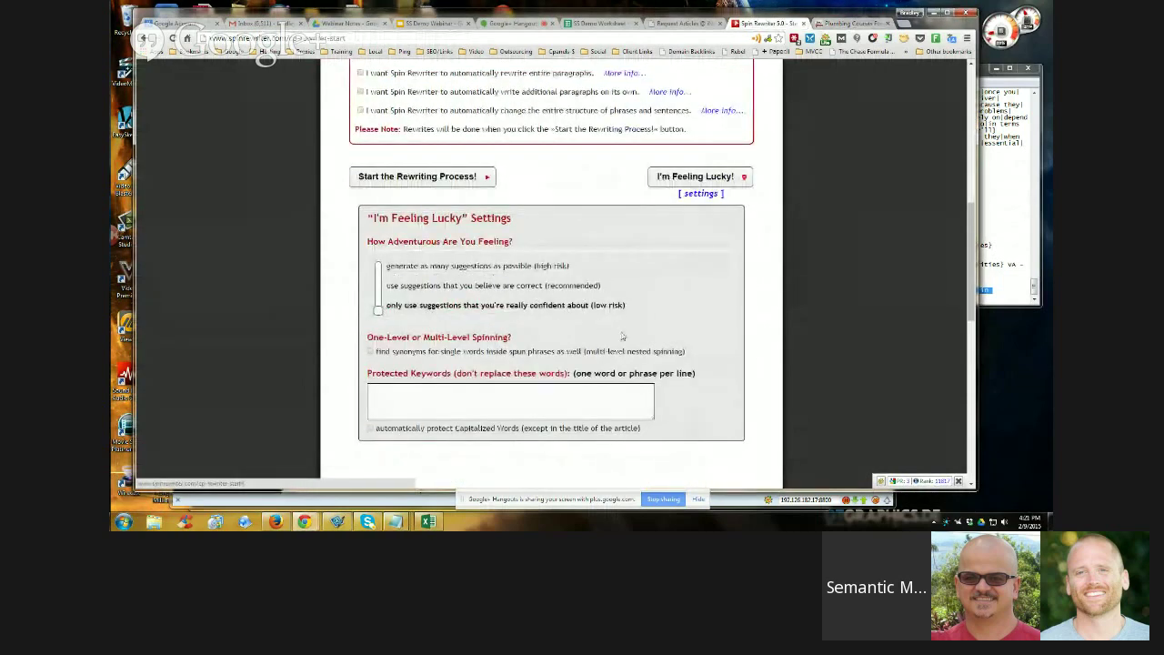
{"action": "scroll", "coordinate": [742, 354], "scroll_direction": "up", "scroll_amount": 1}
{"action": "scroll", "coordinate": [729, 349], "scroll_direction": "down", "scroll_amount": 1}
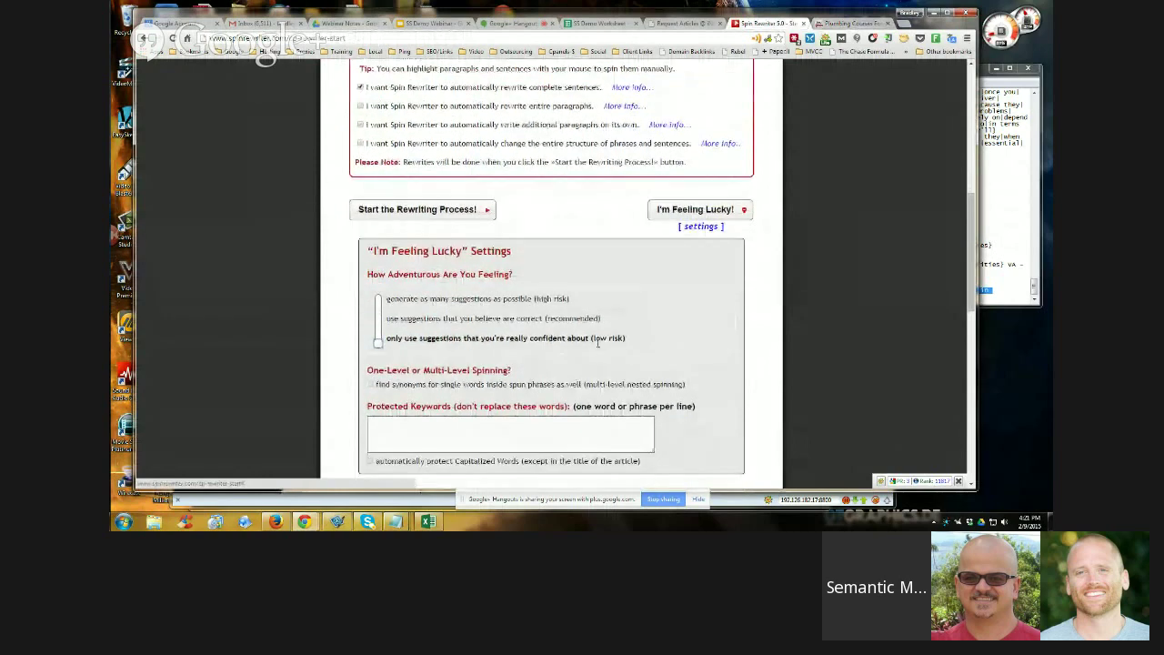
{"action": "left_click", "coordinate": [484, 213]}
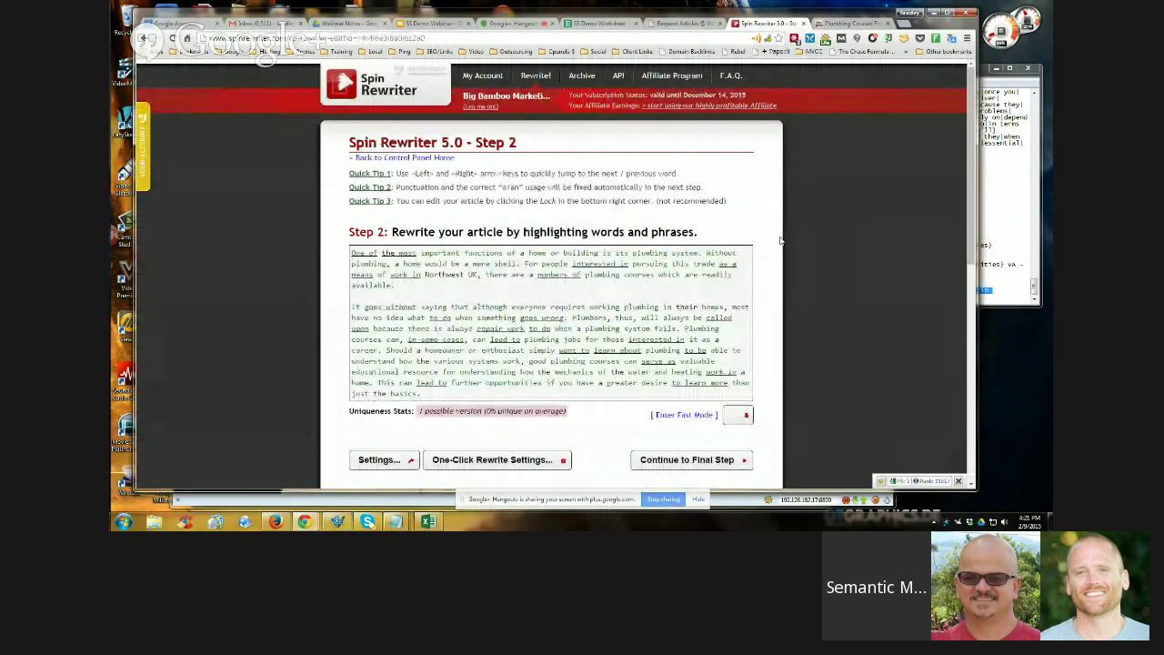
Set the general synonym selection to only synonyms that Spin Rewriter is really confident about
{"action": "scroll", "coordinate": [782, 241], "scroll_direction": "down", "scroll_amount": 1}
{"action": "scroll", "coordinate": [784, 241], "scroll_direction": "down", "scroll_amount": 1}
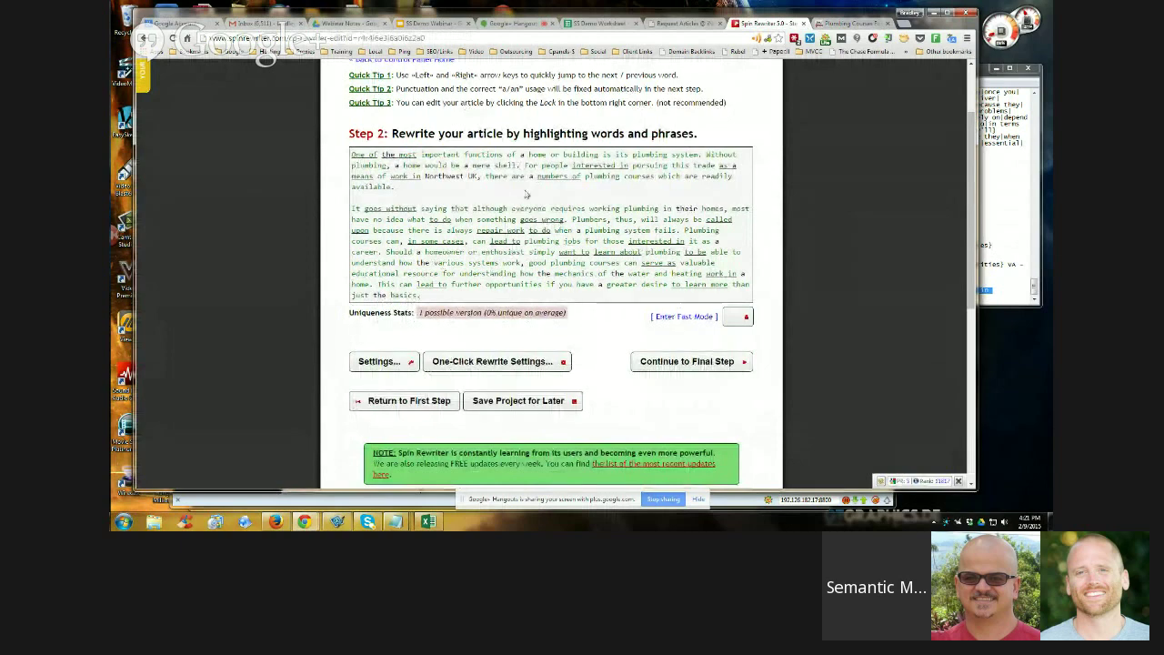
{"action": "scroll", "coordinate": [532, 202], "scroll_direction": "down", "scroll_amount": 1}
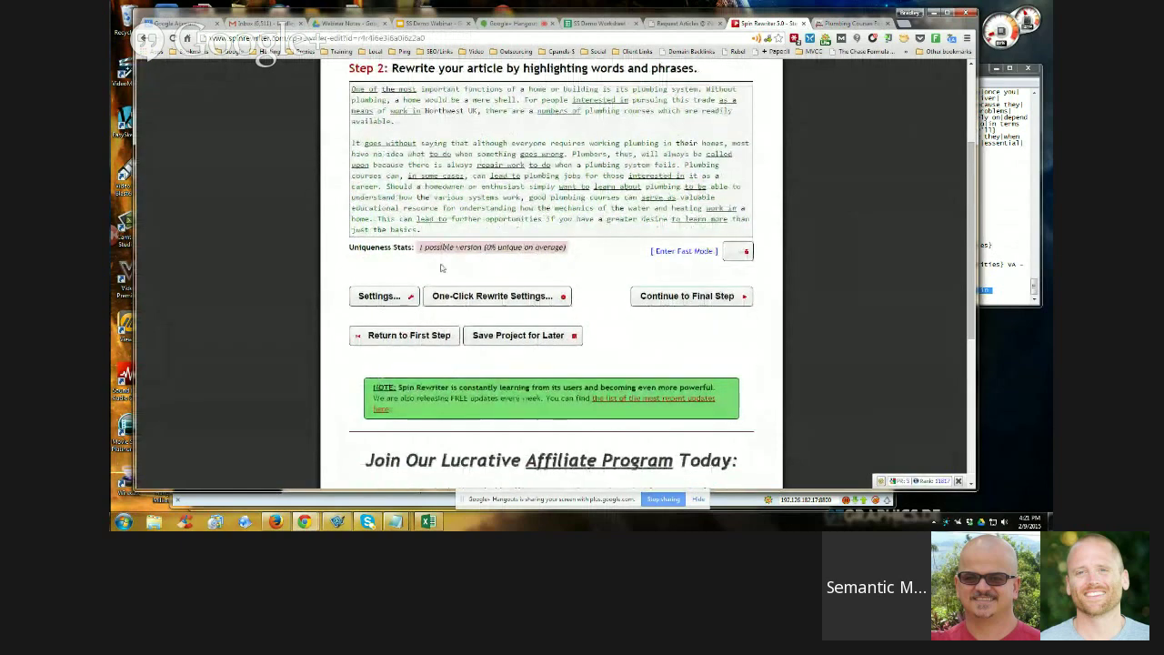
{"action": "left_click", "coordinate": [379, 295]}
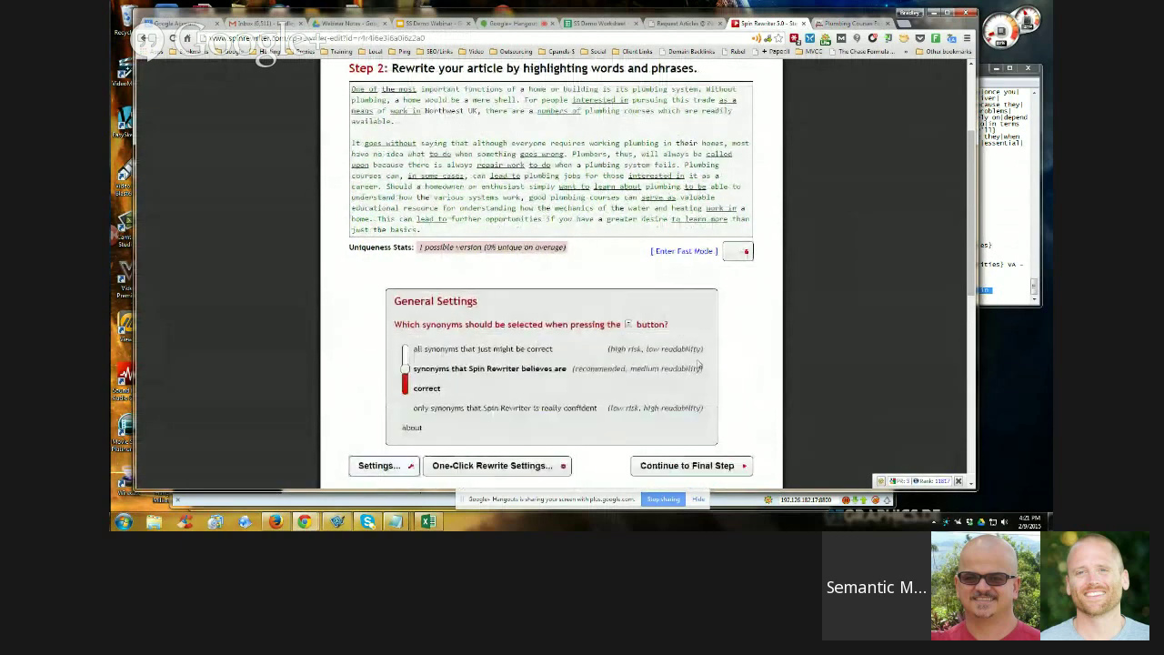
{"action": "scroll", "coordinate": [403, 376], "scroll_direction": "down", "scroll_amount": 1}
{"action": "left_click", "coordinate": [405, 333]}
{"action": "scroll", "coordinate": [440, 306], "scroll_direction": "down", "scroll_amount": 1}
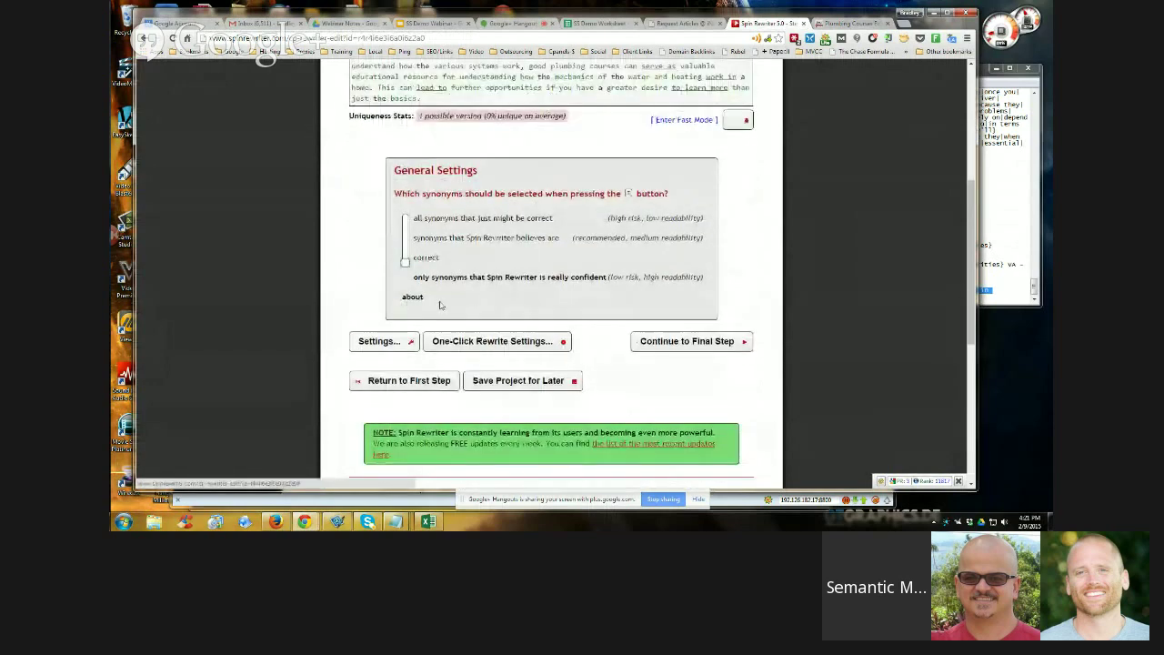
Run the One-Click Rewrite with the low-risk, high-readability synonym setting and HyperSpeed enabled
{"action": "scroll", "coordinate": [591, 349], "scroll_direction": "down", "scroll_amount": 2}
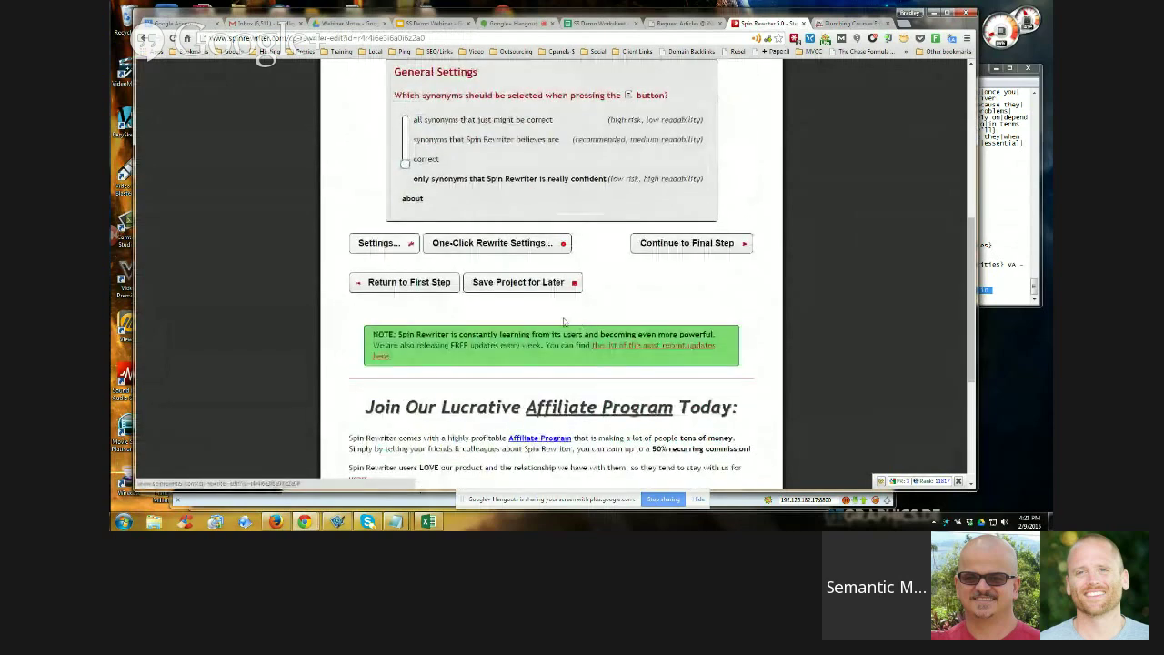
{"action": "scroll", "coordinate": [673, 265], "scroll_direction": "down", "scroll_amount": 1}
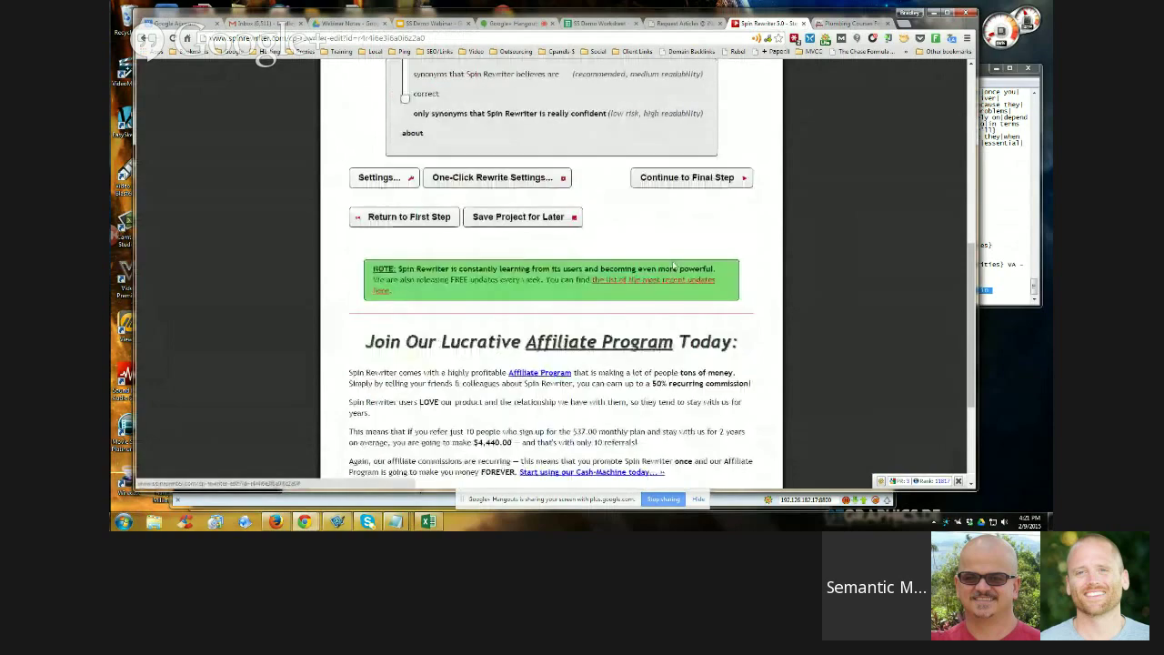
{"action": "scroll", "coordinate": [673, 265], "scroll_direction": "up", "scroll_amount": 5}
{"action": "scroll", "coordinate": [611, 306], "scroll_direction": "down", "scroll_amount": 3}
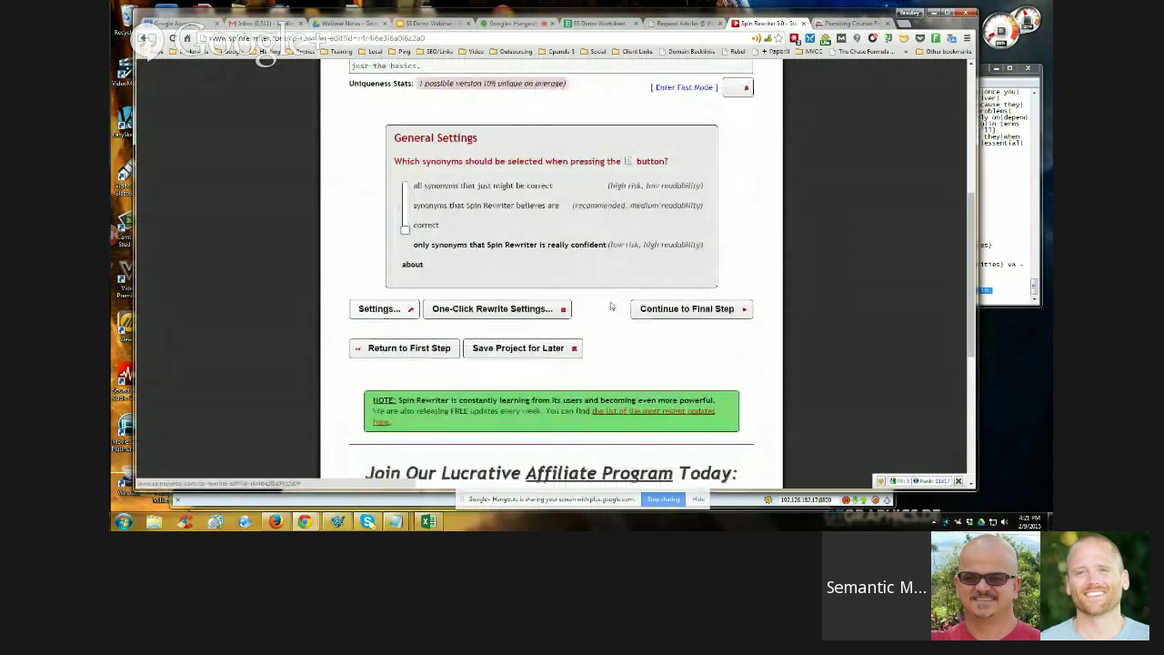
{"action": "left_click", "coordinate": [559, 308]}
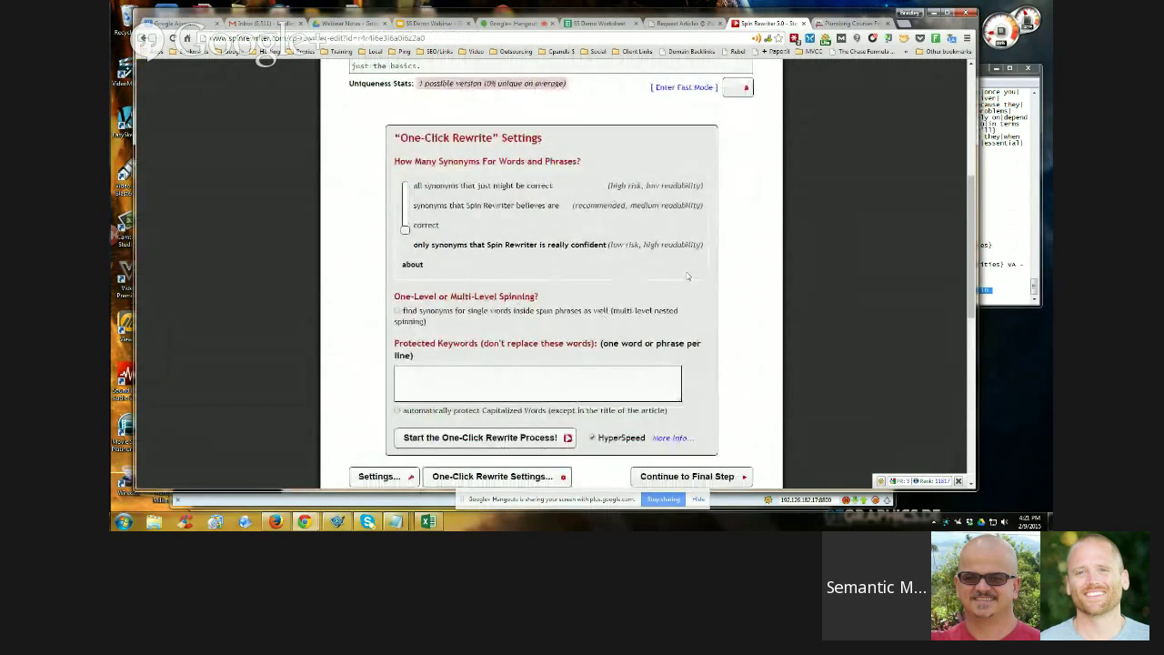
{"action": "scroll", "coordinate": [687, 276], "scroll_direction": "down", "scroll_amount": 2}
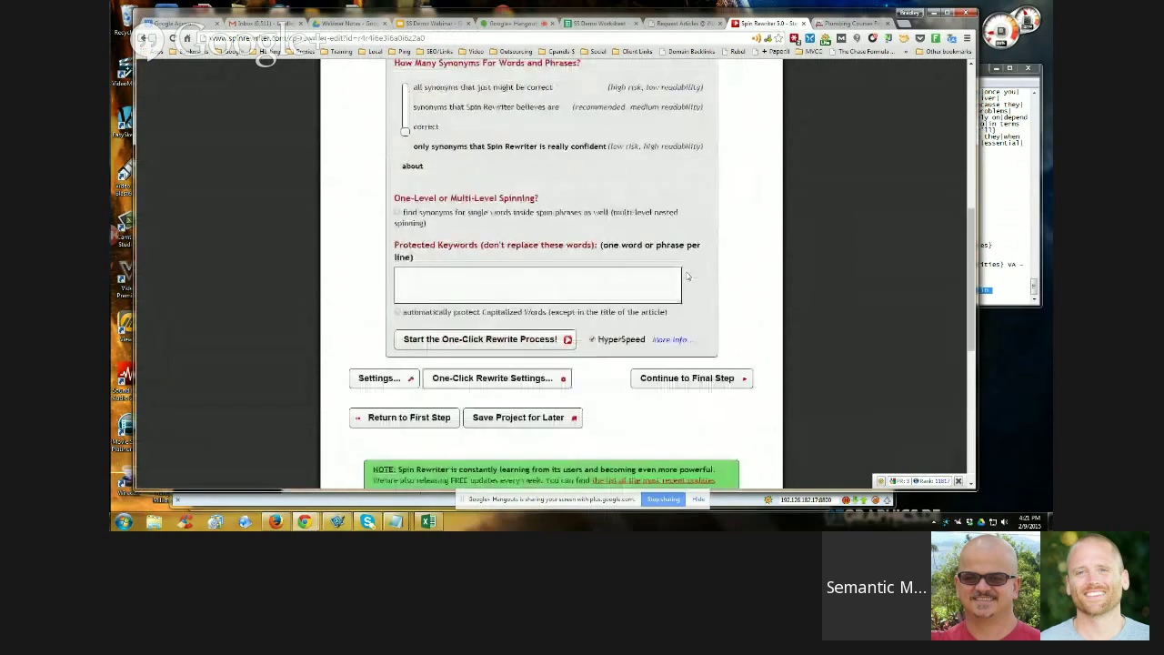
{"action": "left_click", "coordinate": [455, 342]}
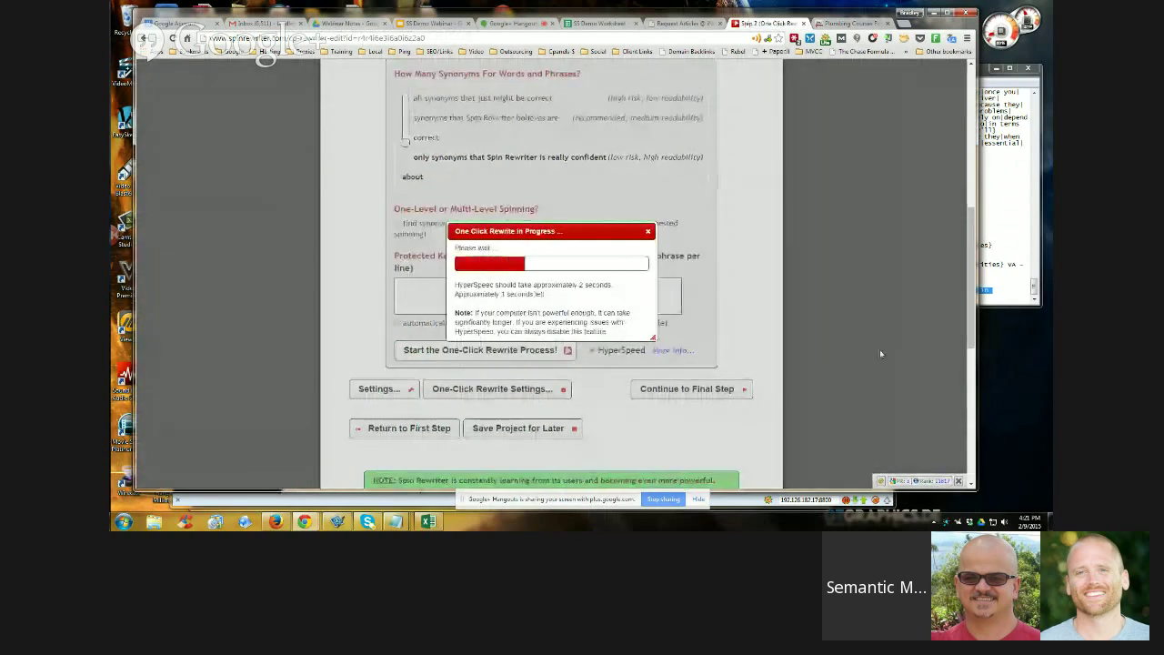
Review the spun synonyms in the rewritten article and continue to the final step
{"action": "scroll", "coordinate": [879, 349], "scroll_direction": "up", "scroll_amount": 1}
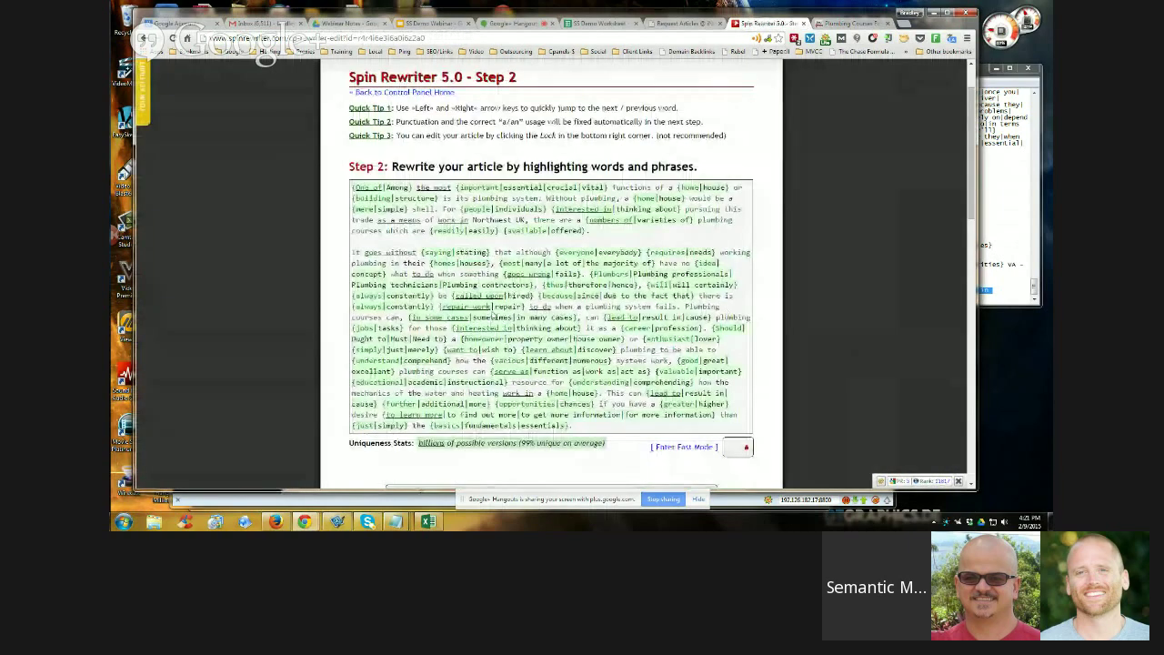
{"action": "scroll", "coordinate": [746, 316], "scroll_direction": "down", "scroll_amount": 2}
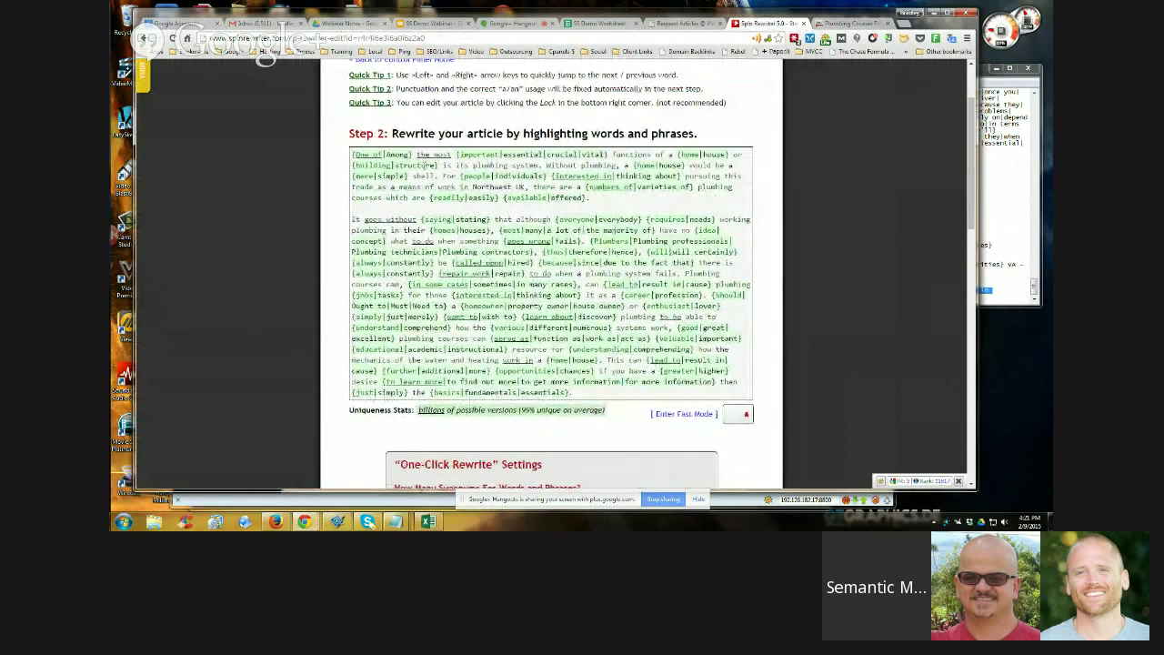
{"action": "scroll", "coordinate": [624, 382], "scroll_direction": "down", "scroll_amount": 1}
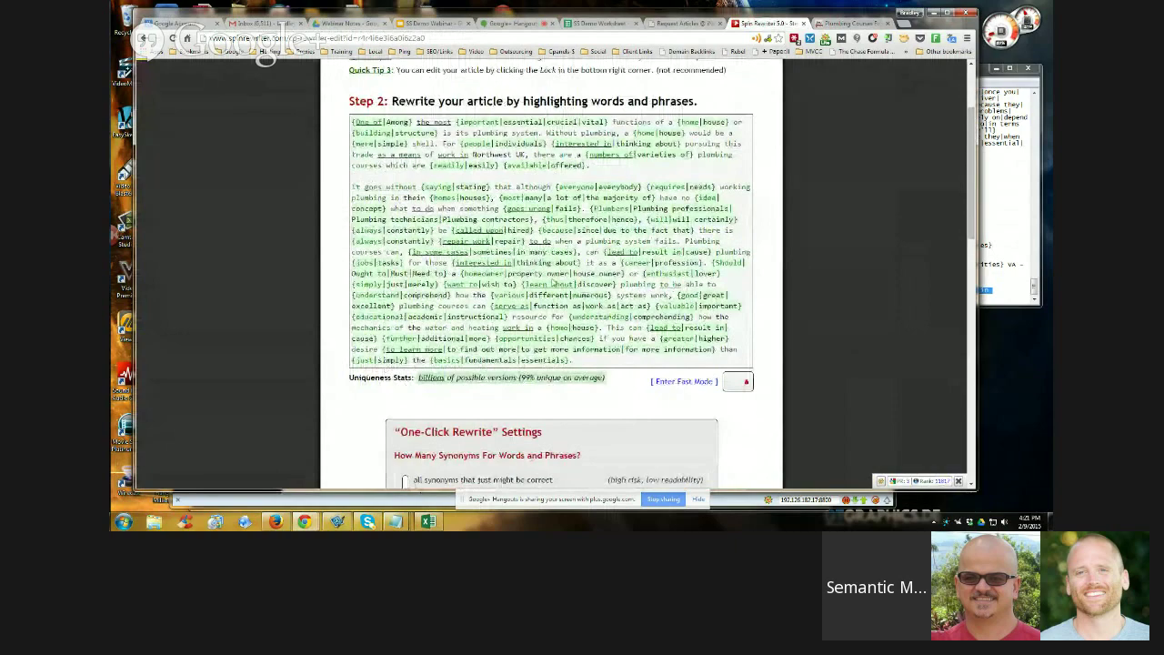
{"action": "scroll", "coordinate": [600, 238], "scroll_direction": "down", "scroll_amount": 1}
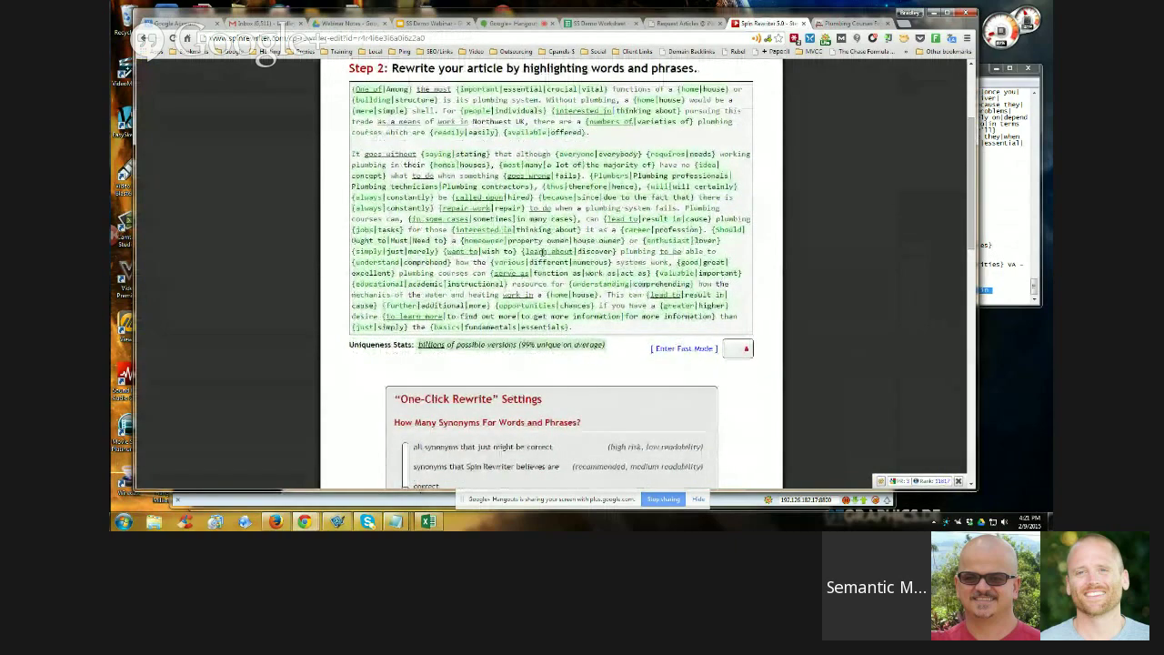
{"action": "scroll", "coordinate": [591, 288], "scroll_direction": "down", "scroll_amount": 2}
{"action": "scroll", "coordinate": [591, 288], "scroll_direction": "down", "scroll_amount": 6}
{"action": "scroll", "coordinate": [592, 291], "scroll_direction": "up", "scroll_amount": 7}
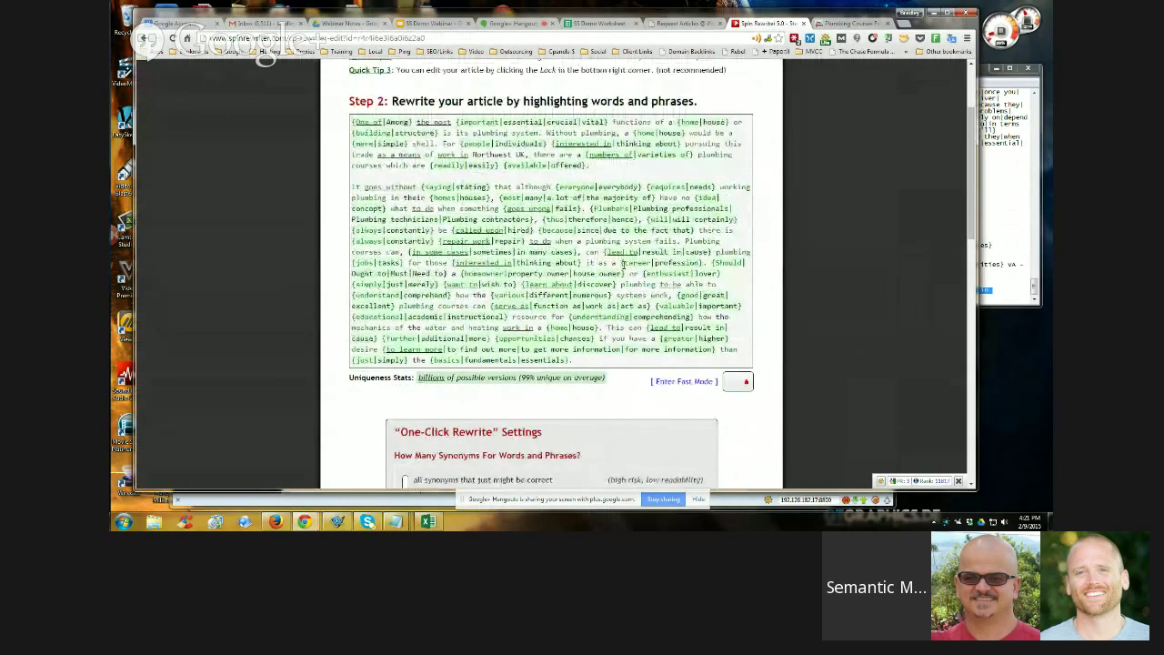
{"action": "scroll", "coordinate": [854, 286], "scroll_direction": "down", "scroll_amount": 5}
{"action": "left_click", "coordinate": [716, 344]}
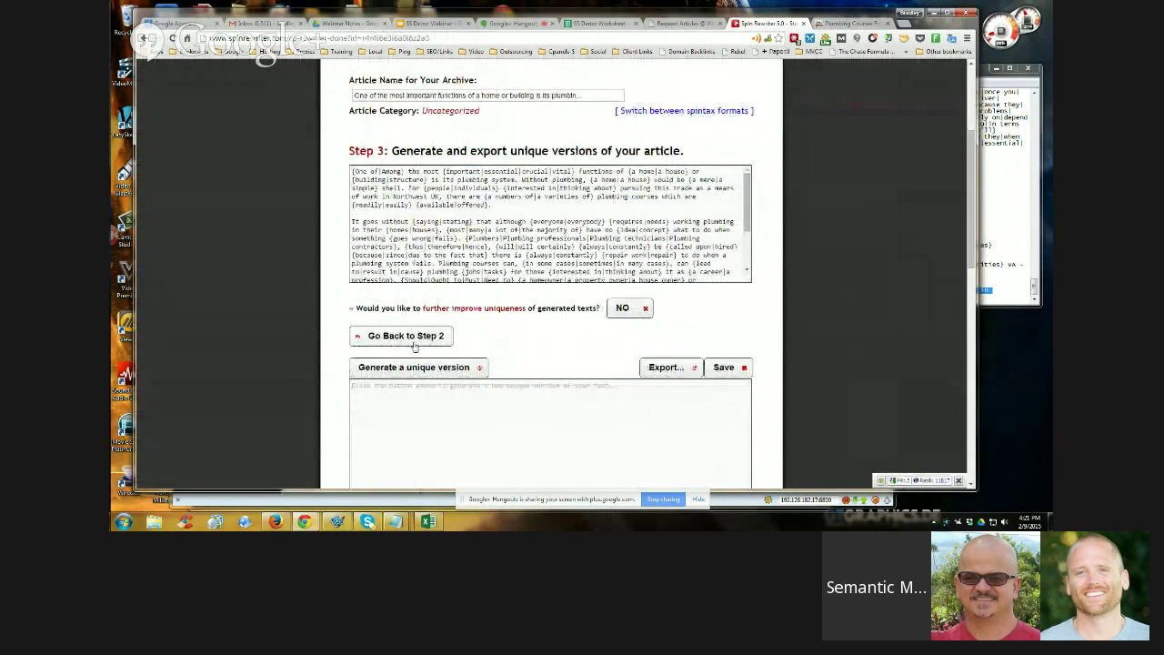
Generate a series of unique versions of the plumbing article from its spintax
{"action": "left_click", "coordinate": [416, 368]}
{"action": "scroll", "coordinate": [418, 368], "scroll_direction": "down", "scroll_amount": 1}
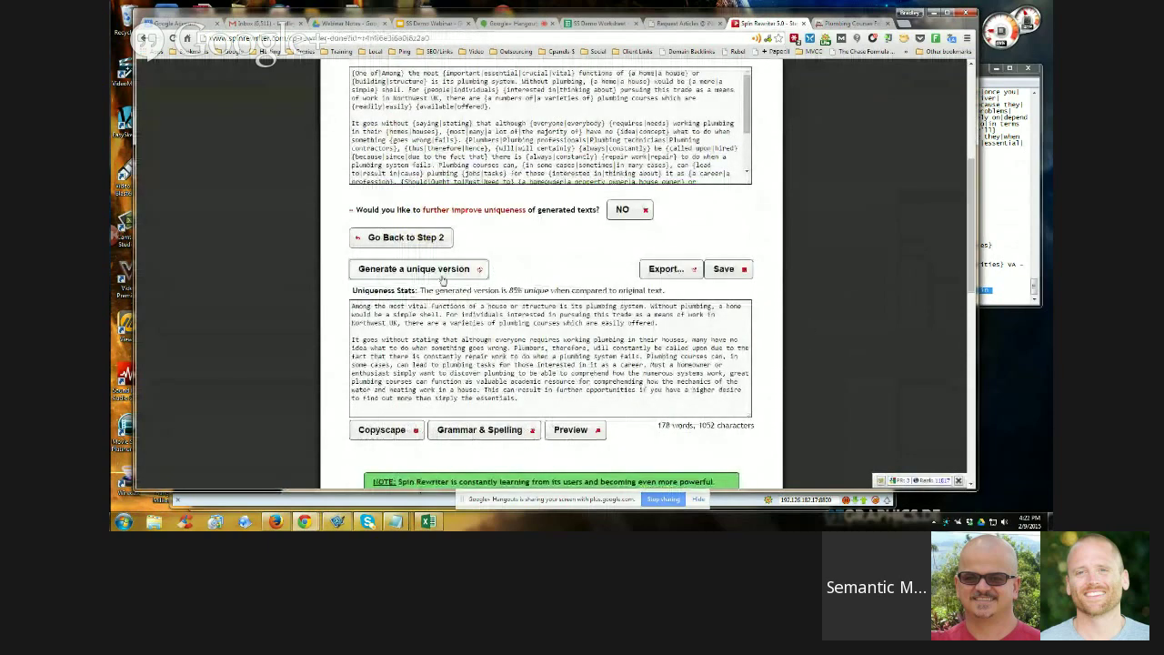
{"action": "left_click", "coordinate": [443, 278]}
{"action": "left_click", "coordinate": [443, 278]}
{"action": "left_click", "coordinate": [444, 276]}
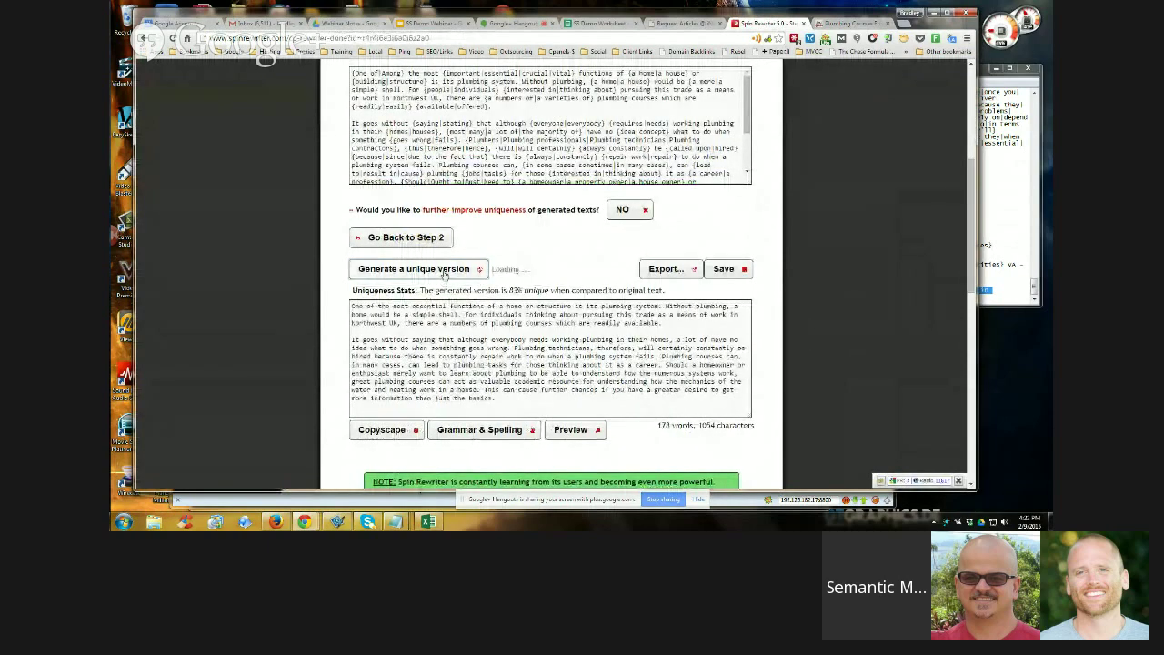
{"action": "left_click", "coordinate": [463, 278]}
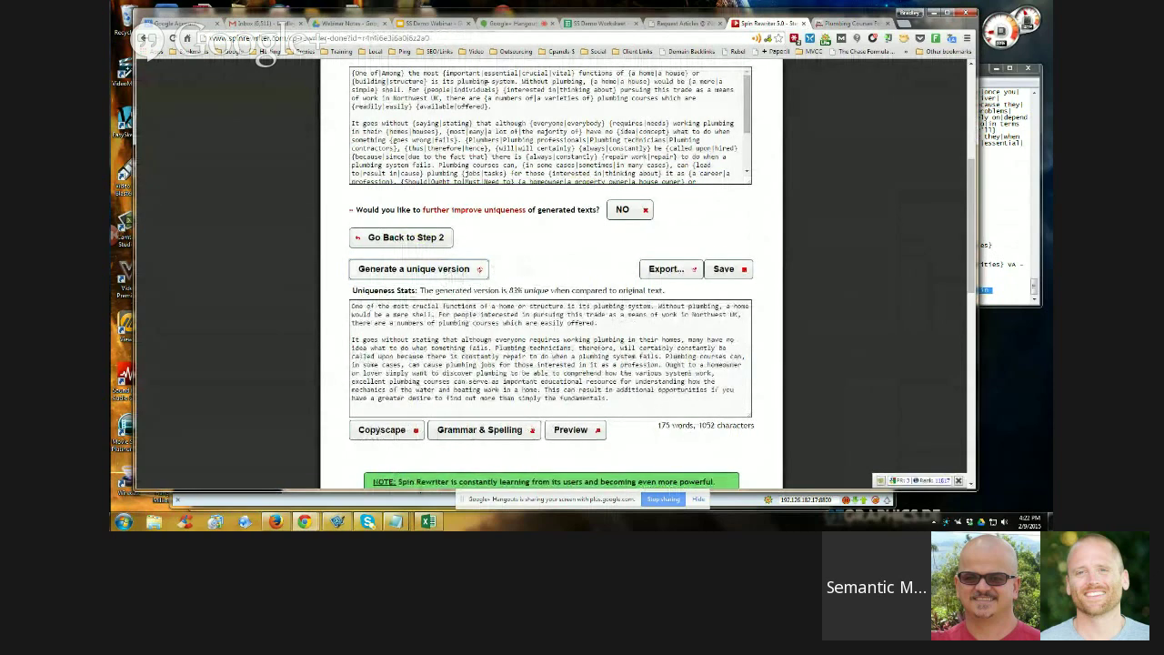
{"action": "left_click", "coordinate": [464, 272]}
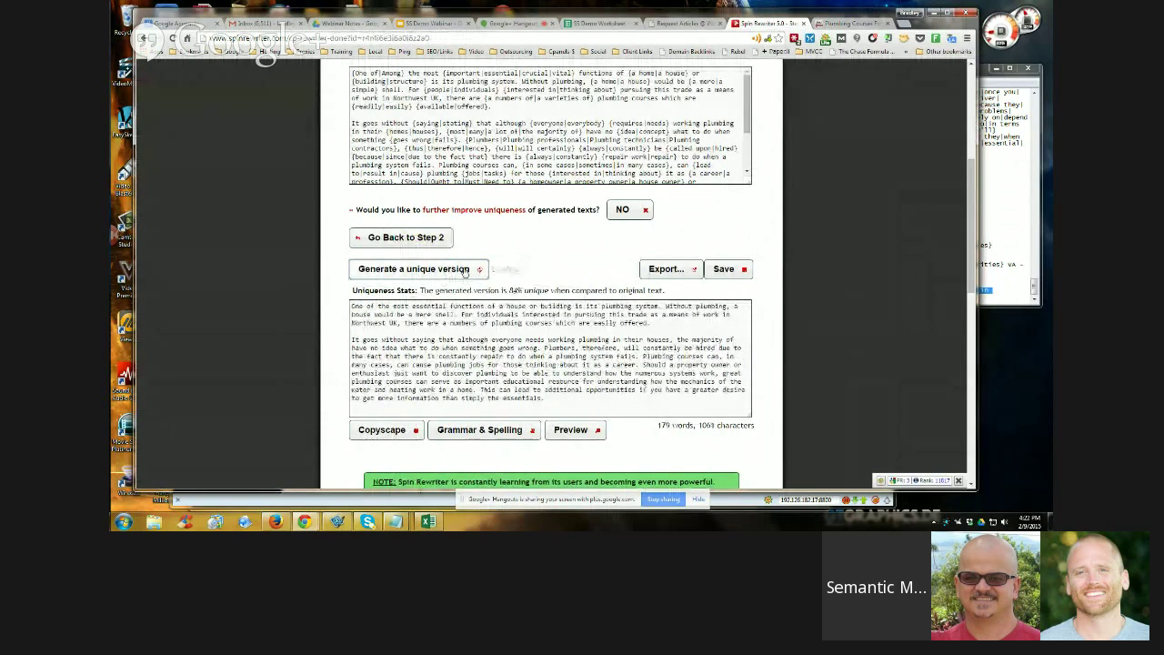
{"action": "left_click", "coordinate": [465, 272]}
{"action": "left_click", "coordinate": [465, 272]}
{"action": "left_click", "coordinate": [464, 272]}
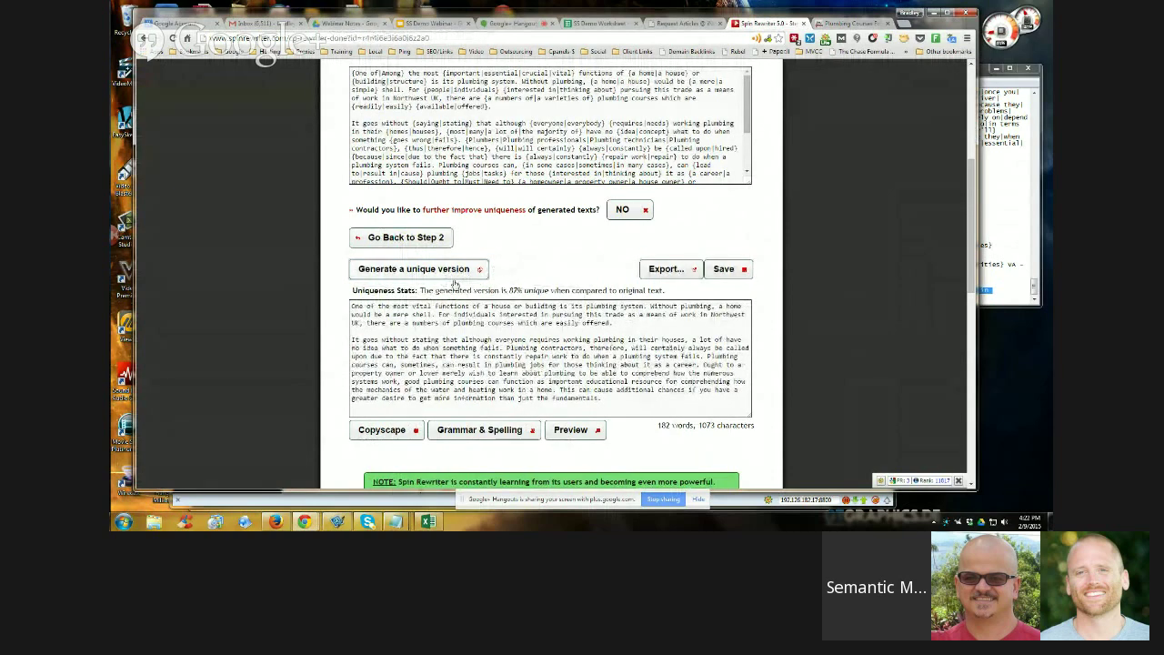
{"action": "left_click", "coordinate": [459, 275]}
{"action": "left_click", "coordinate": [459, 274]}
{"action": "left_click", "coordinate": [459, 275]}
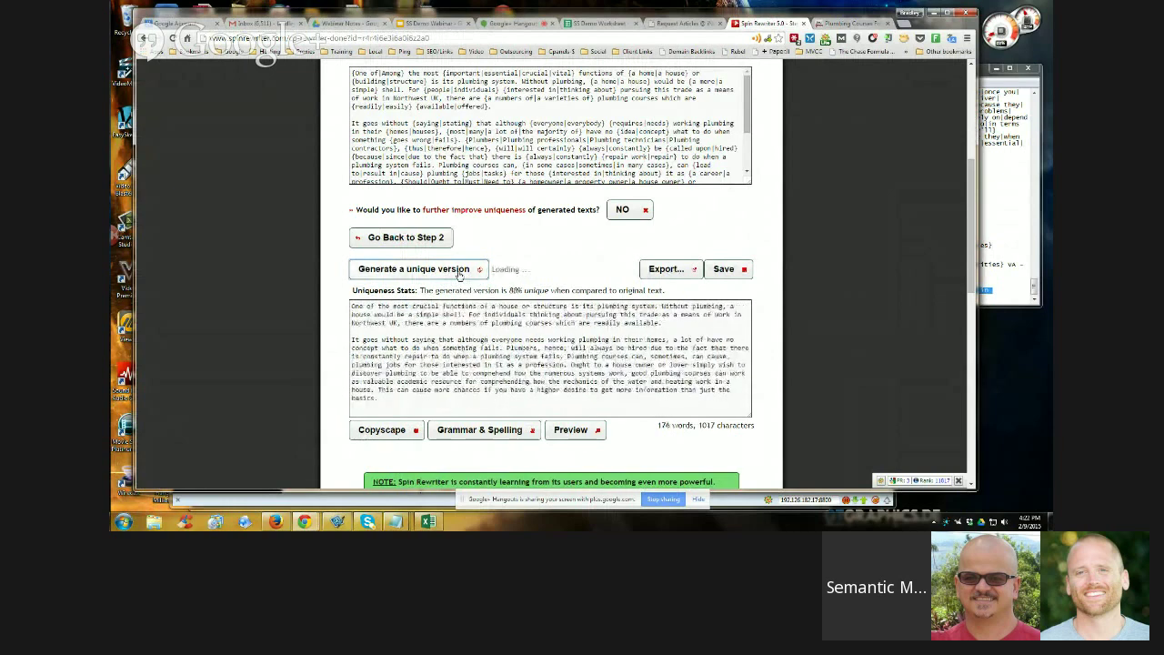
{"action": "left_click", "coordinate": [459, 275]}
{"action": "left_click", "coordinate": [460, 274]}
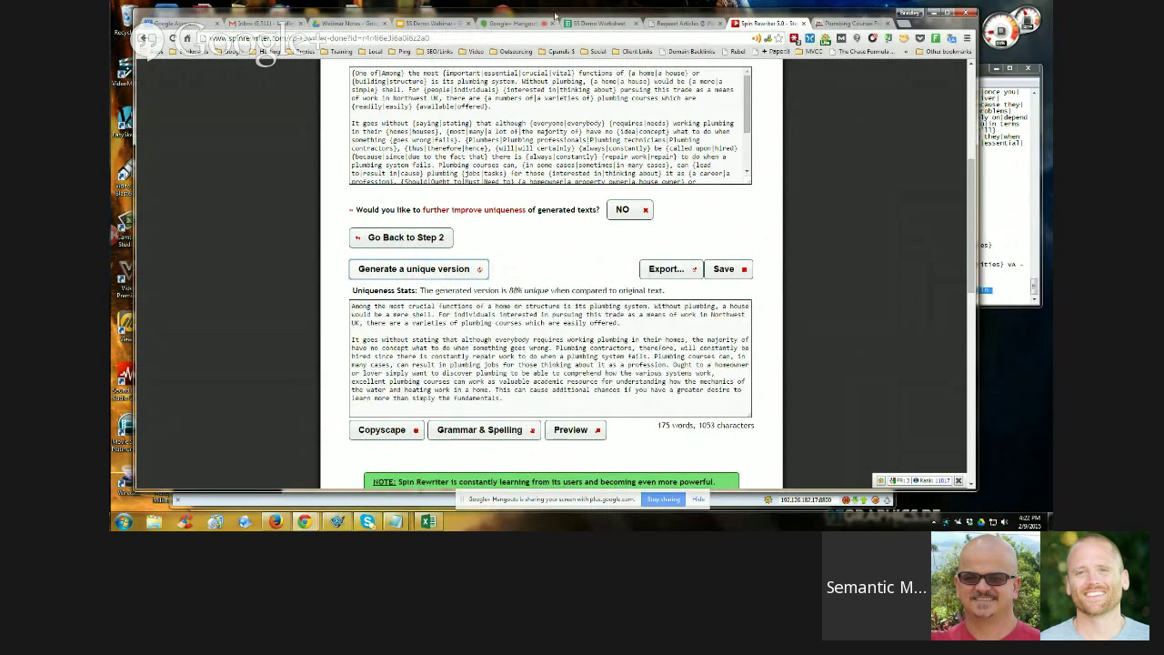
{"action": "left_click_drag", "start_coordinate": [555, 16], "coordinate": [582, 27]}
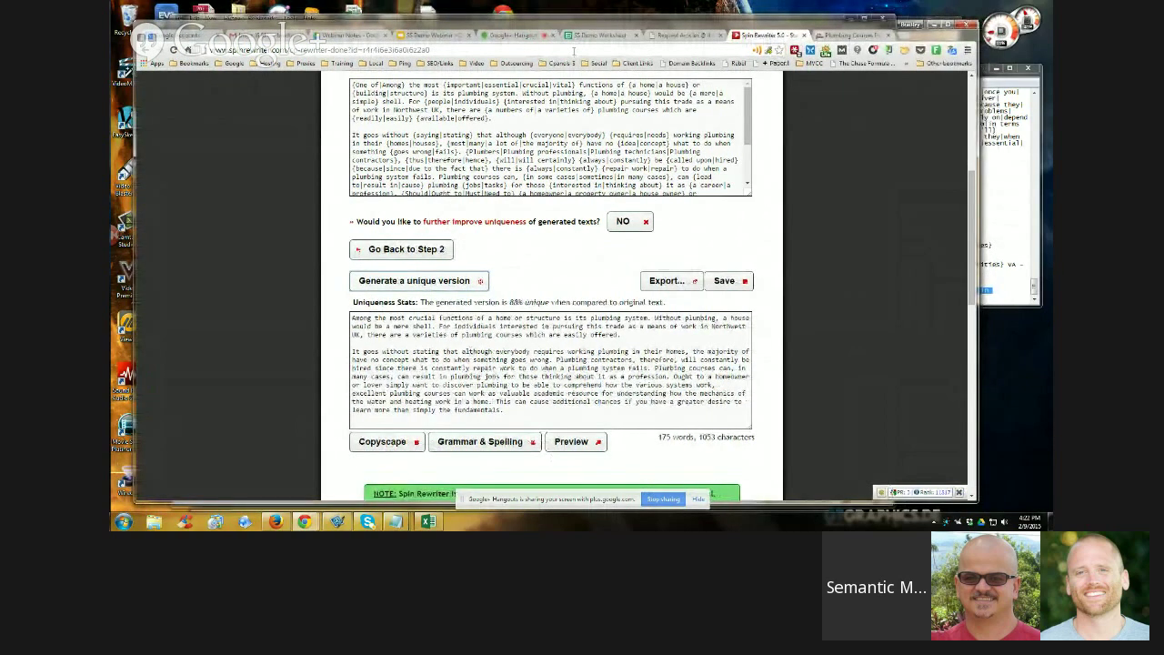
{"action": "left_click", "coordinate": [503, 10]}
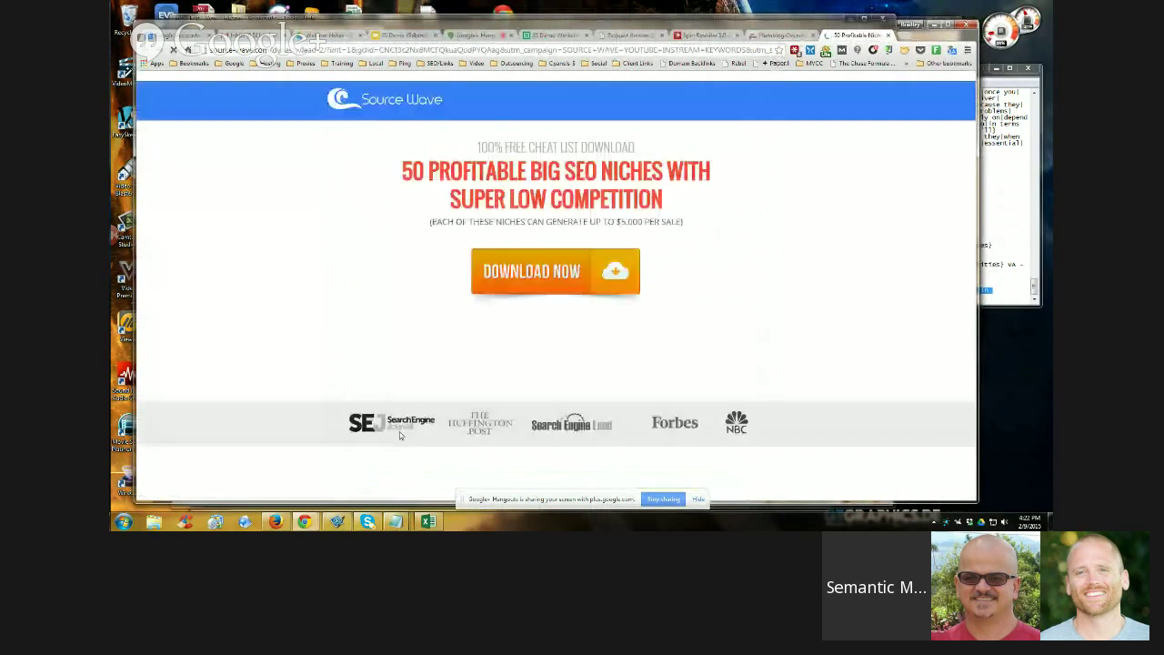
{"action": "mouse_move", "coordinate": [305, 521]}
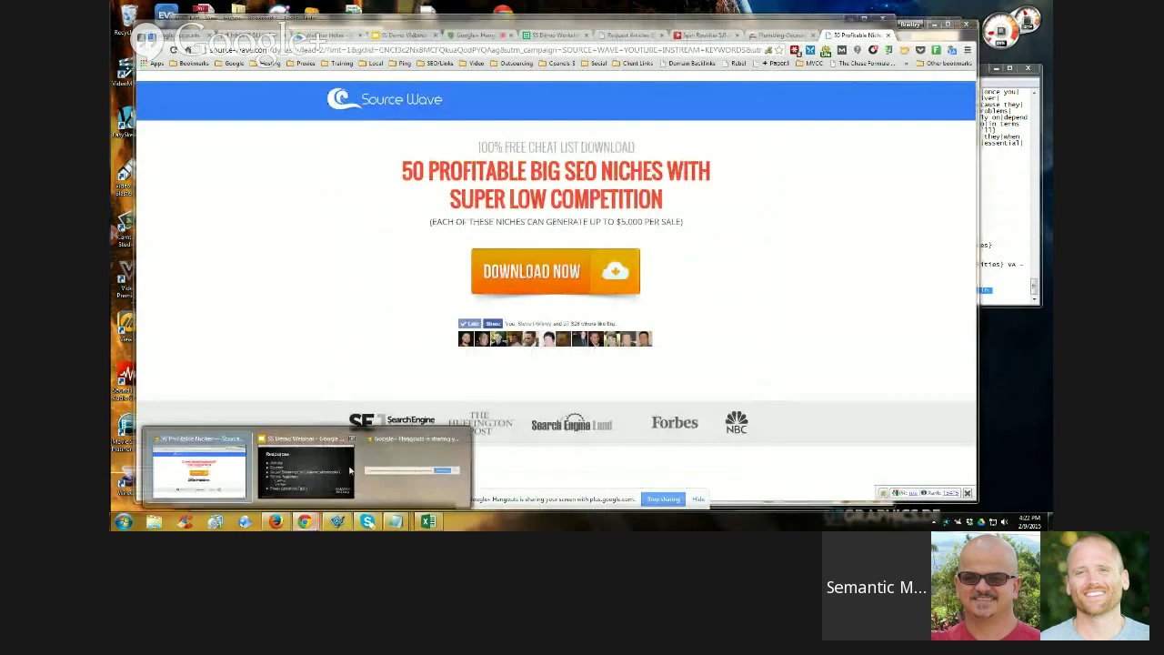
{"action": "left_click", "coordinate": [350, 471]}
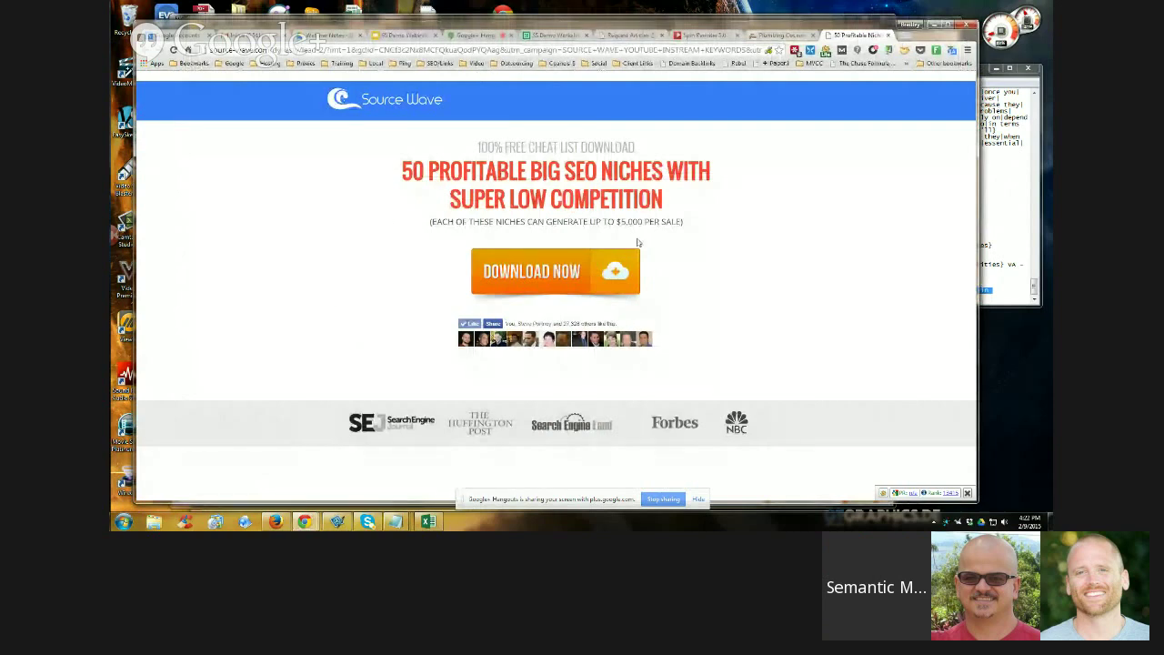
{"action": "mouse_move", "coordinate": [306, 521]}
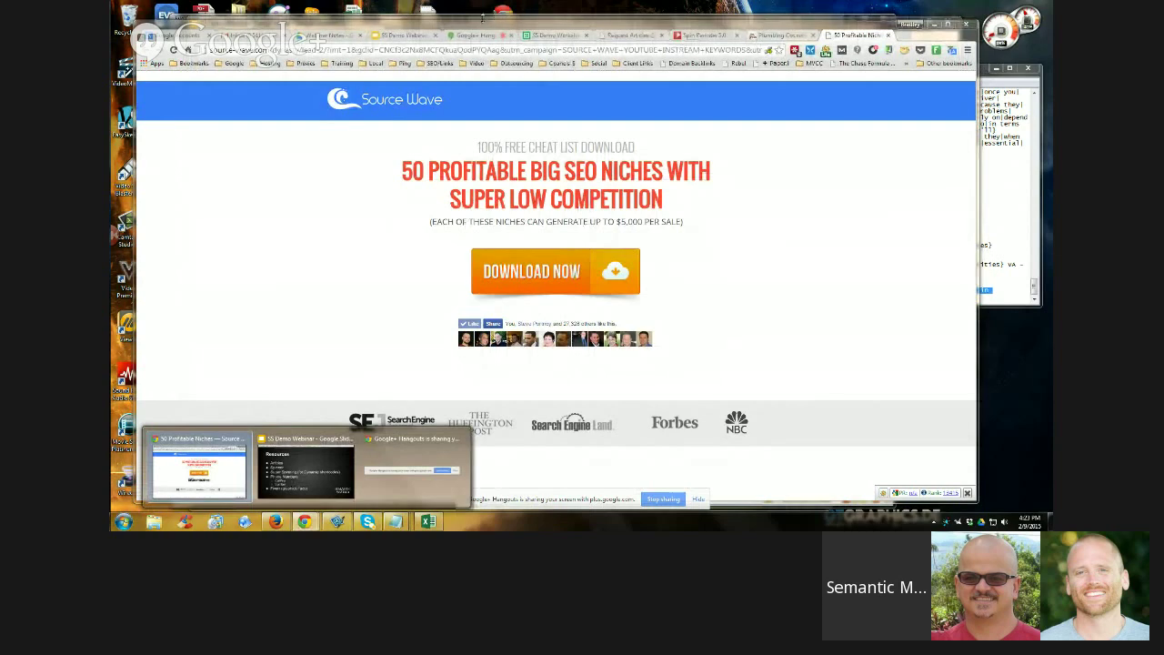
{"action": "mouse_move", "coordinate": [395, 522]}
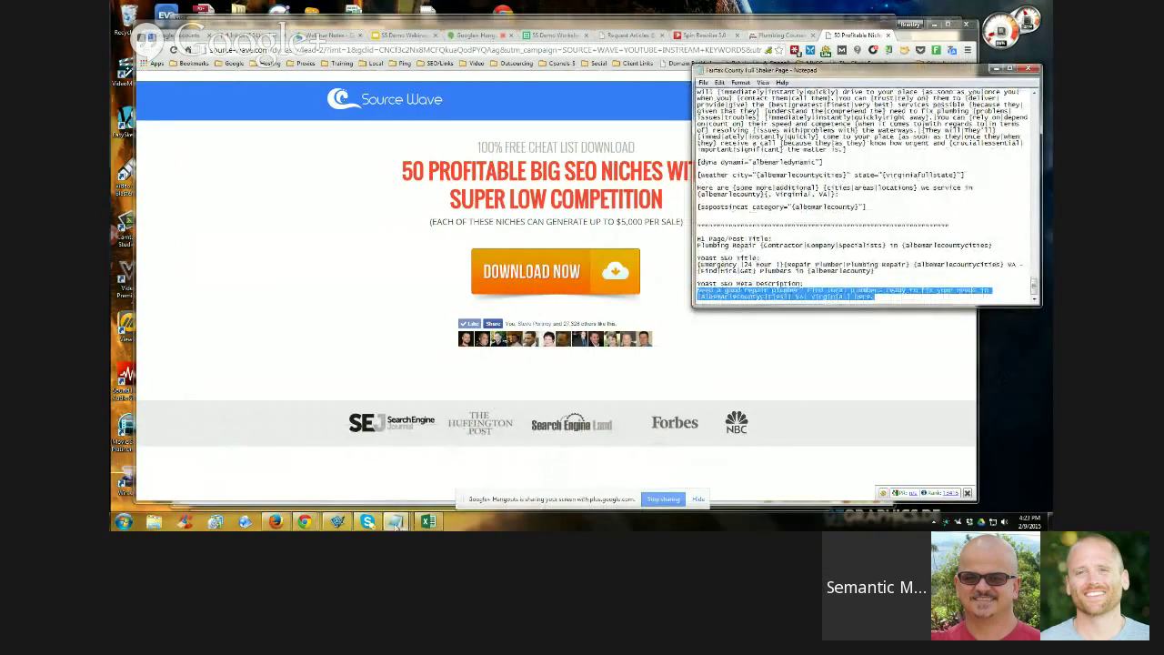
{"action": "left_click", "coordinate": [886, 35]}
{"action": "left_click", "coordinate": [887, 35]}
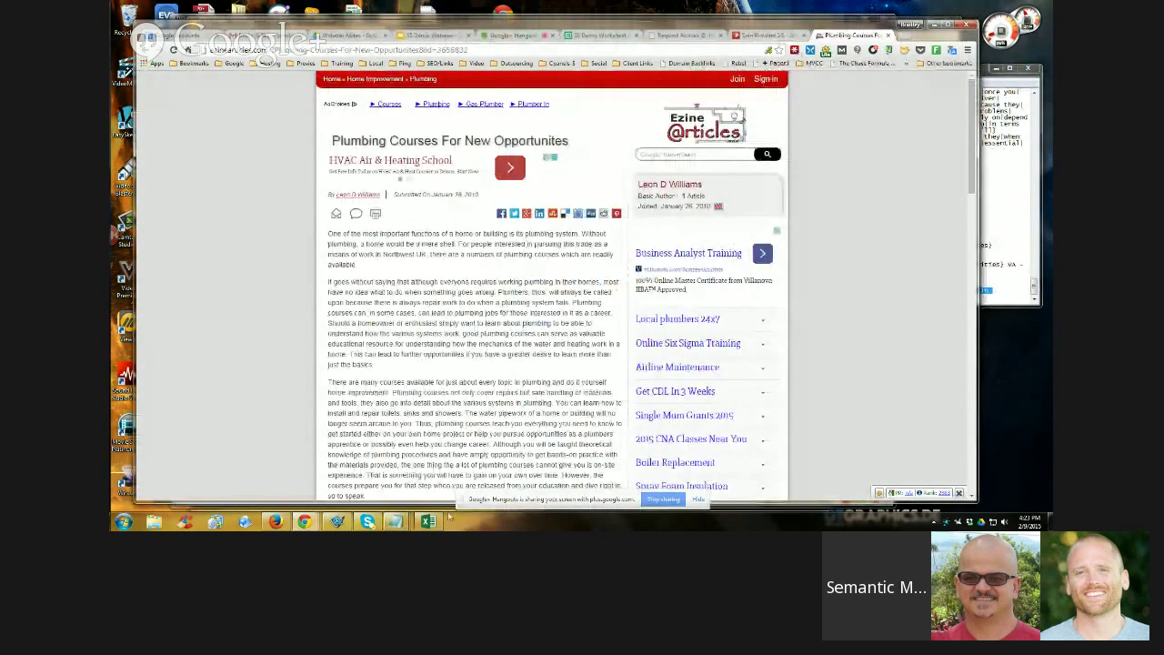
Copy the Spinning VAs oDesk link from the Notepad notes and open it in a new browser tab
{"action": "mouse_move", "coordinate": [395, 520]}
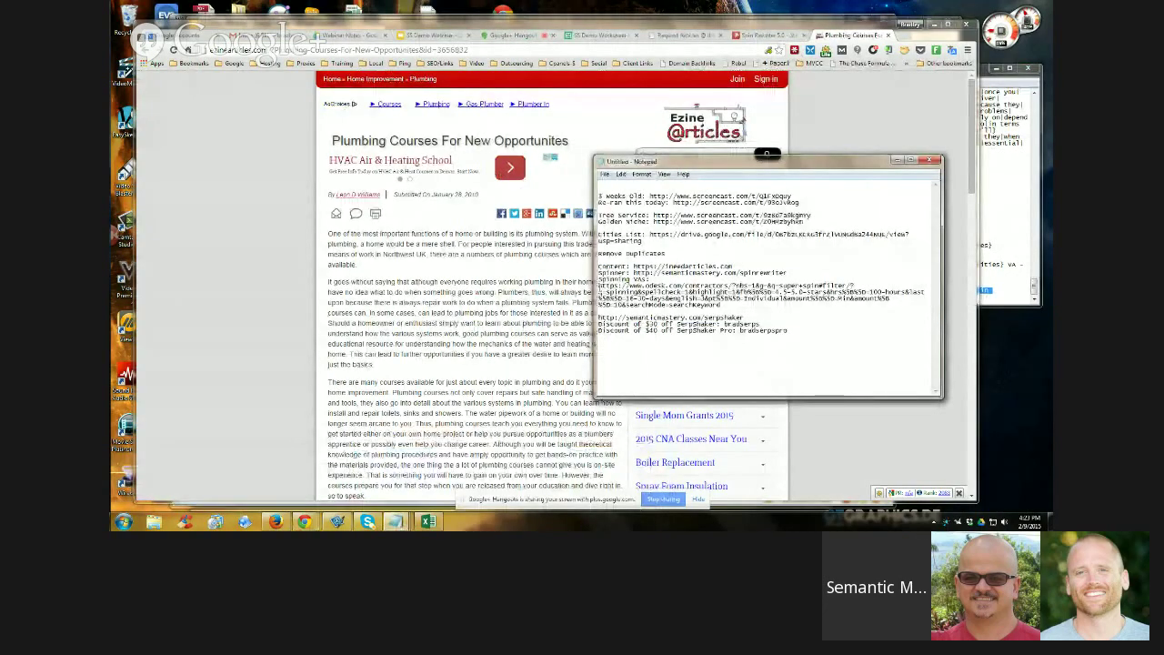
{"action": "left_click_drag", "start_coordinate": [597, 286], "coordinate": [723, 304]}
{"action": "right_click", "coordinate": [725, 304]}
{"action": "left_click", "coordinate": [764, 331]}
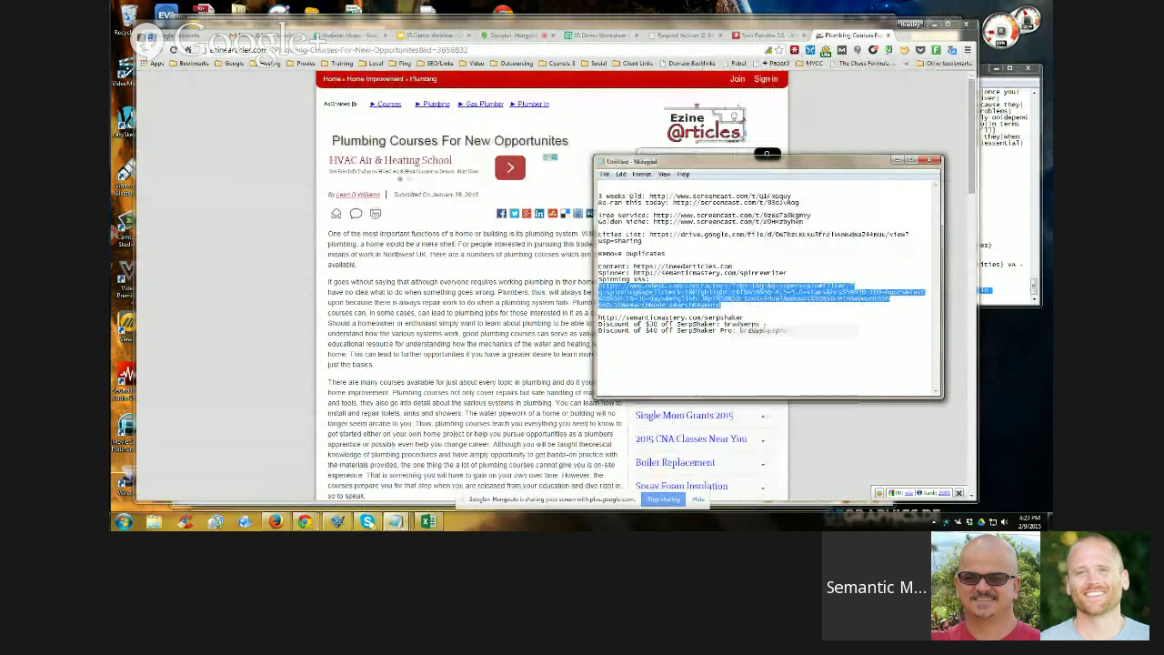
{"action": "left_click", "coordinate": [645, 52]}
{"action": "key", "text": "ctrl+t"}
{"action": "right_click", "coordinate": [646, 52]}
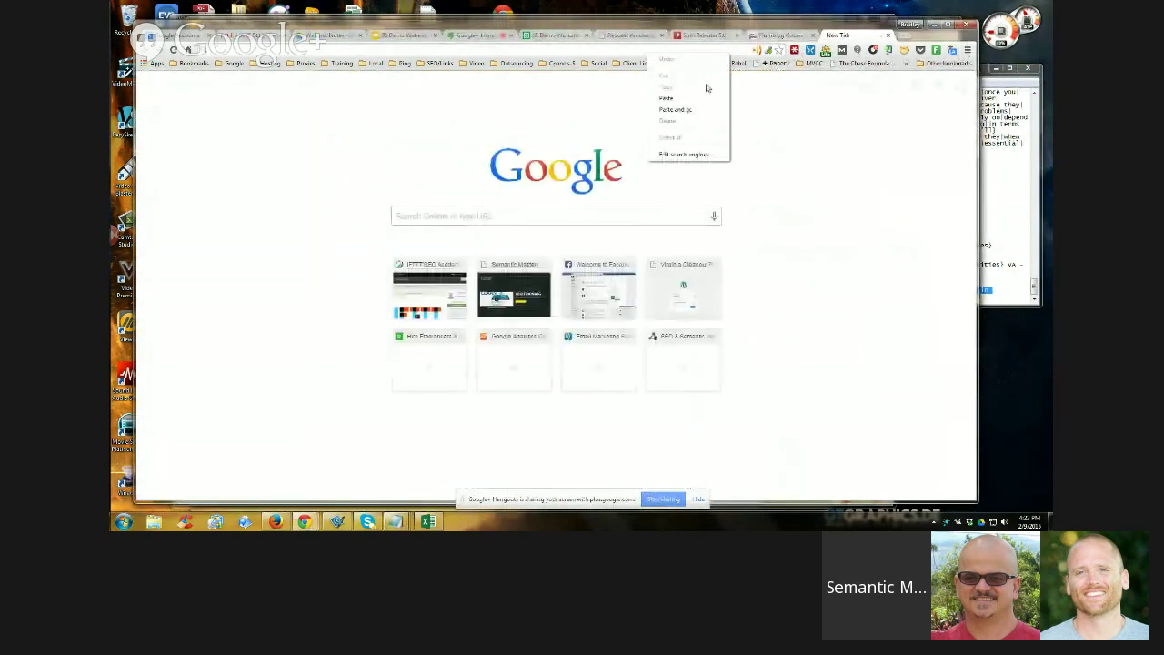
{"action": "left_click", "coordinate": [688, 112]}
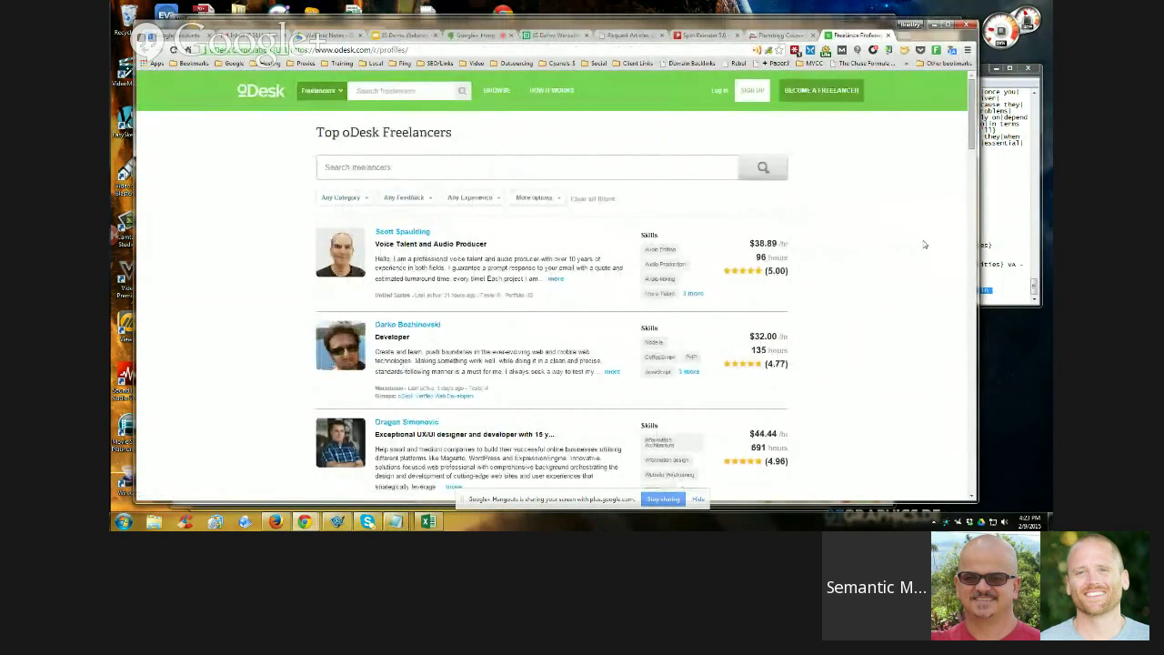
Log in to oDesk and load the copied freelancer search link for spinning again
{"action": "scroll", "coordinate": [923, 247], "scroll_direction": "down", "scroll_amount": 1}
{"action": "scroll", "coordinate": [923, 244], "scroll_direction": "up", "scroll_amount": 1}
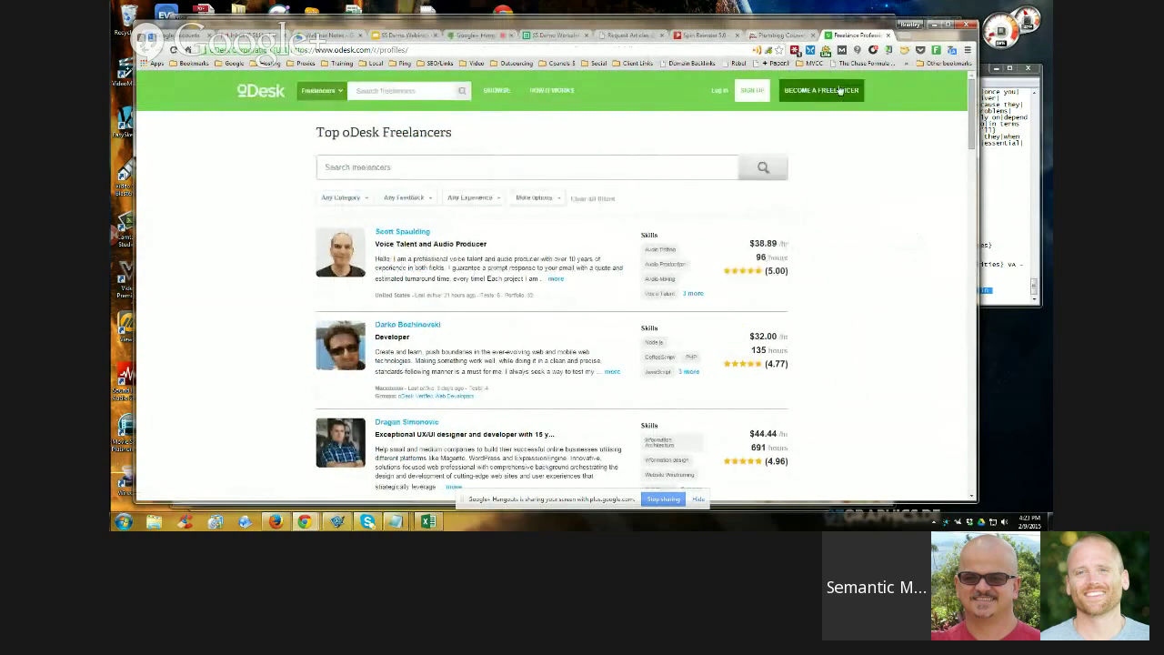
{"action": "left_click", "coordinate": [724, 95]}
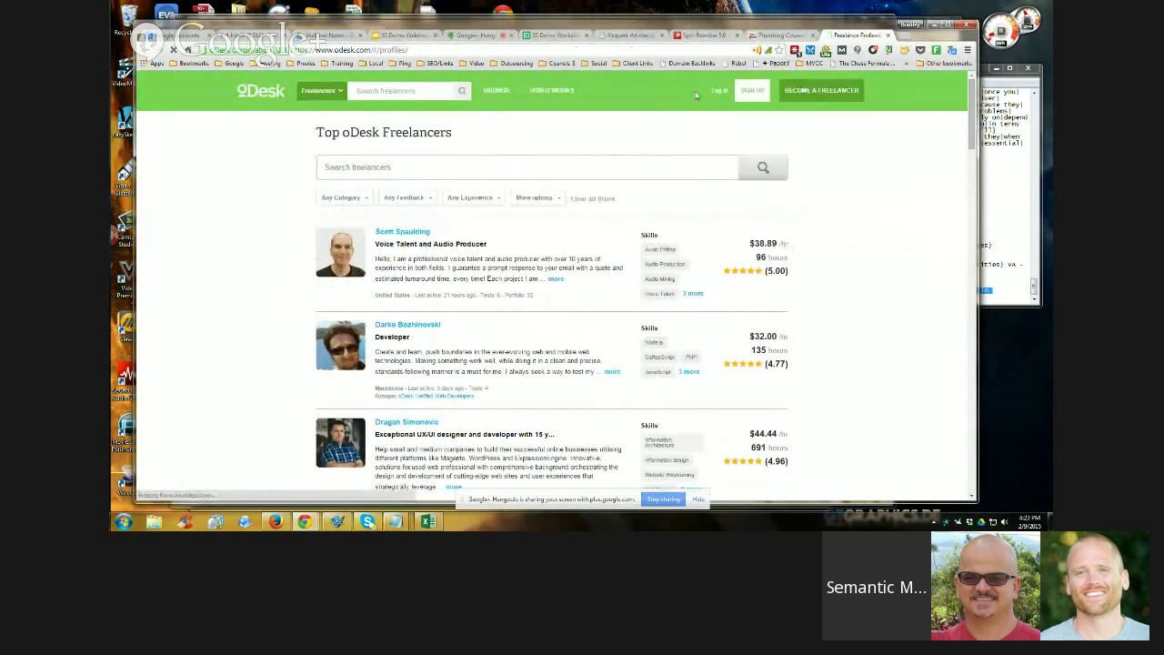
{"action": "left_click", "coordinate": [508, 261]}
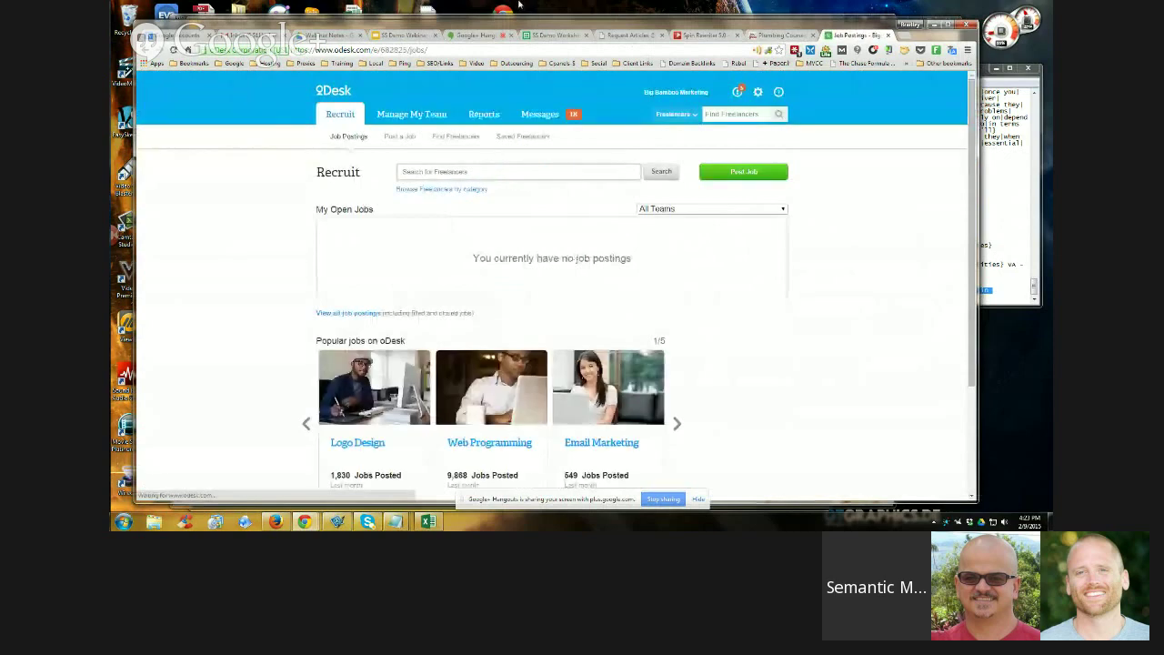
{"action": "left_click", "coordinate": [526, 50]}
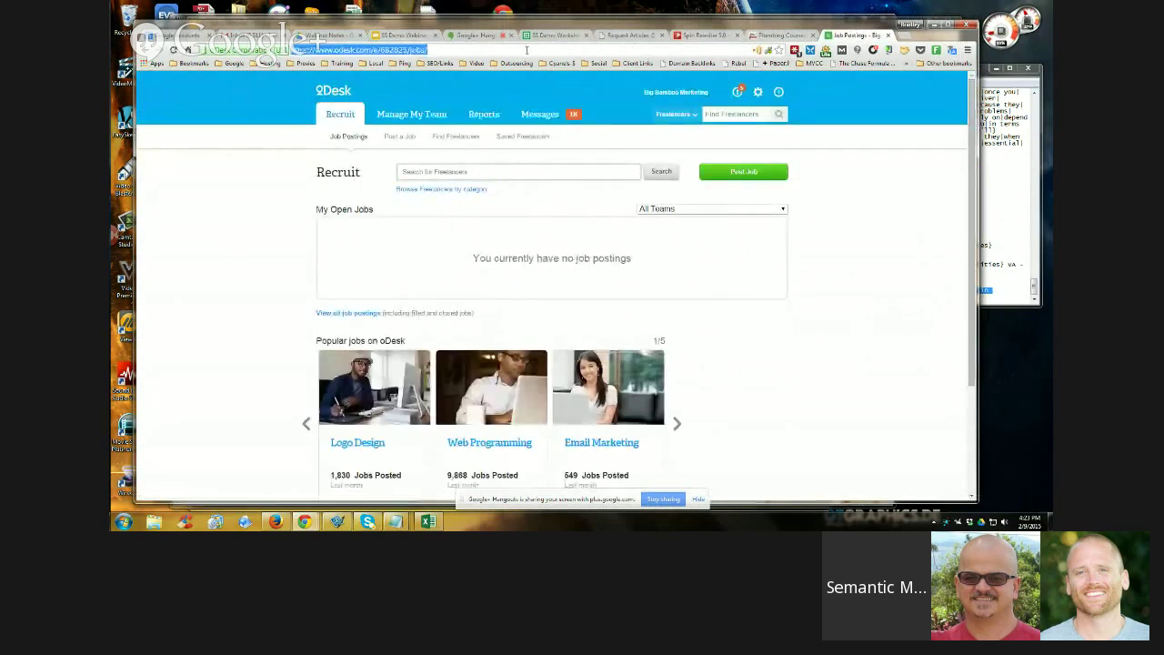
{"action": "right_click", "coordinate": [526, 50]}
{"action": "left_click", "coordinate": [557, 99]}
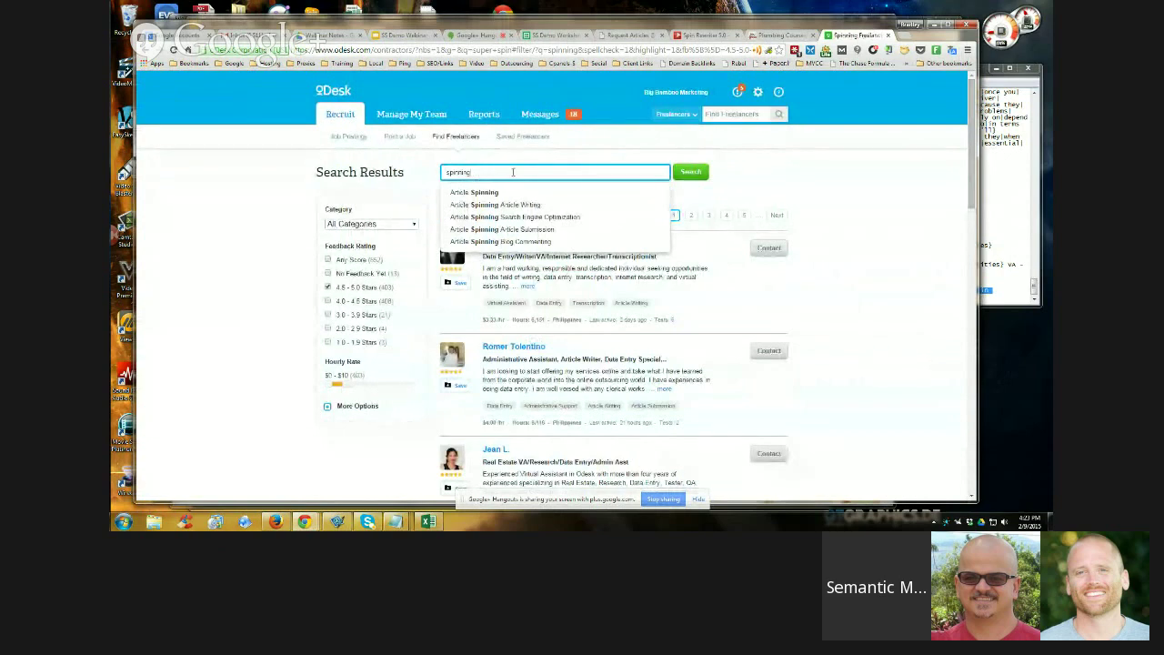
Look through the oDesk freelancers listed for spinning, examining their skills, hourly rates, hours and feedback ratings
{"action": "left_click", "coordinate": [873, 232]}
{"action": "scroll", "coordinate": [864, 255], "scroll_direction": "down", "scroll_amount": 1}
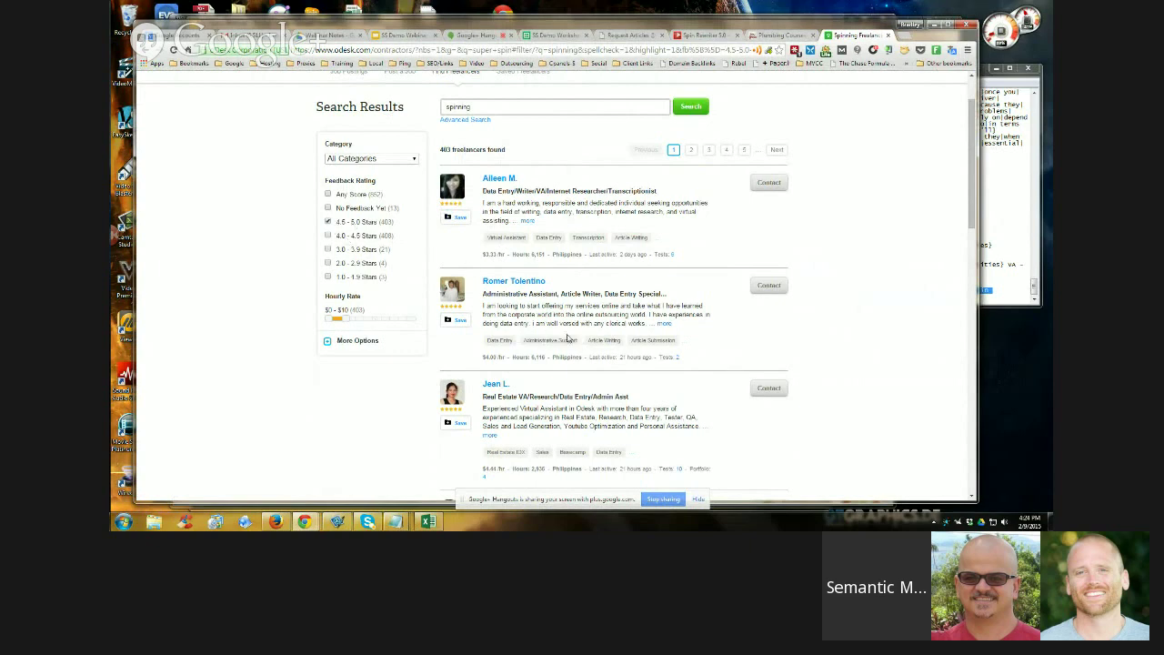
{"action": "scroll", "coordinate": [533, 336], "scroll_direction": "down", "scroll_amount": 1}
{"action": "scroll", "coordinate": [599, 354], "scroll_direction": "down", "scroll_amount": 4}
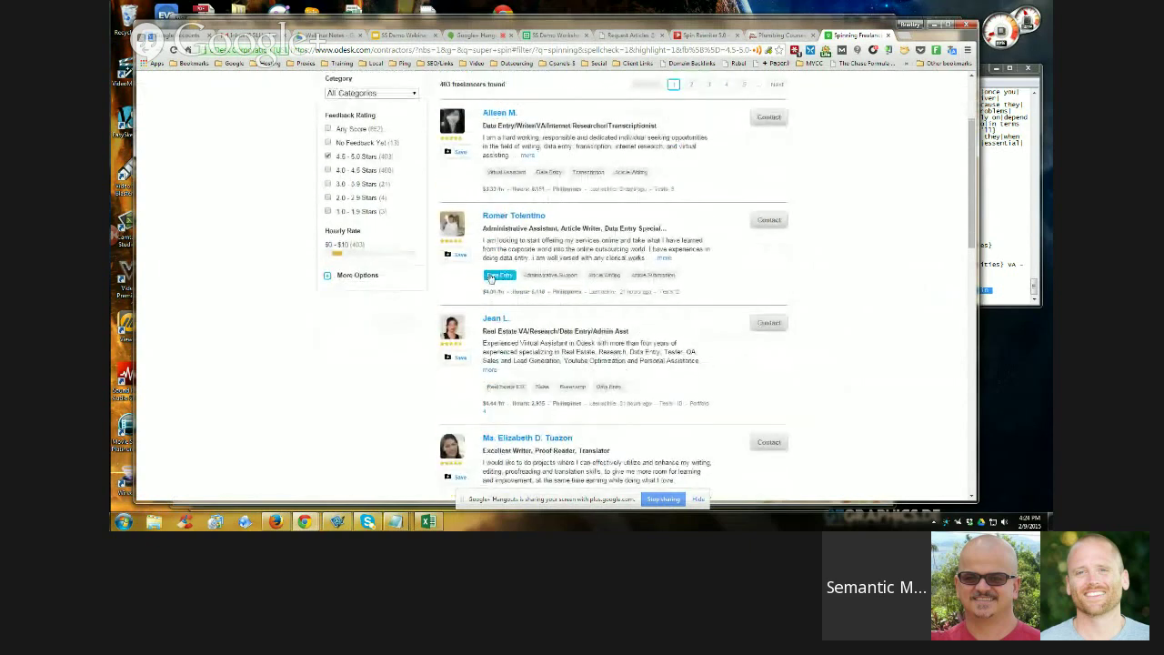
{"action": "scroll", "coordinate": [498, 261], "scroll_direction": "down", "scroll_amount": 4}
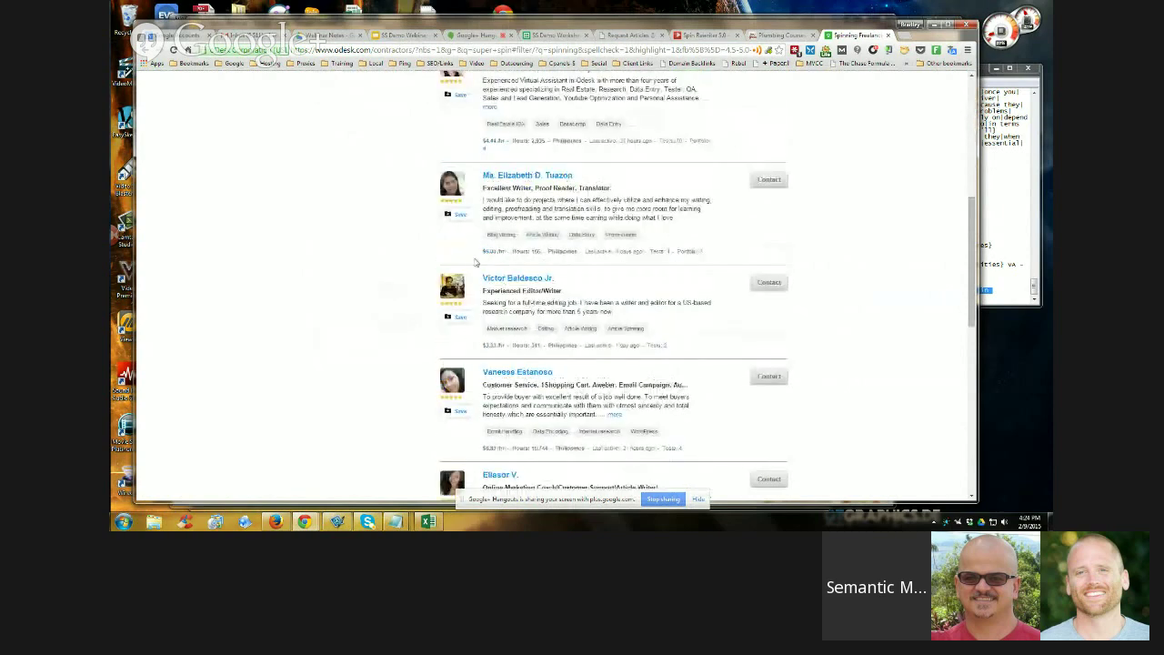
{"action": "scroll", "coordinate": [591, 346], "scroll_direction": "down", "scroll_amount": 4}
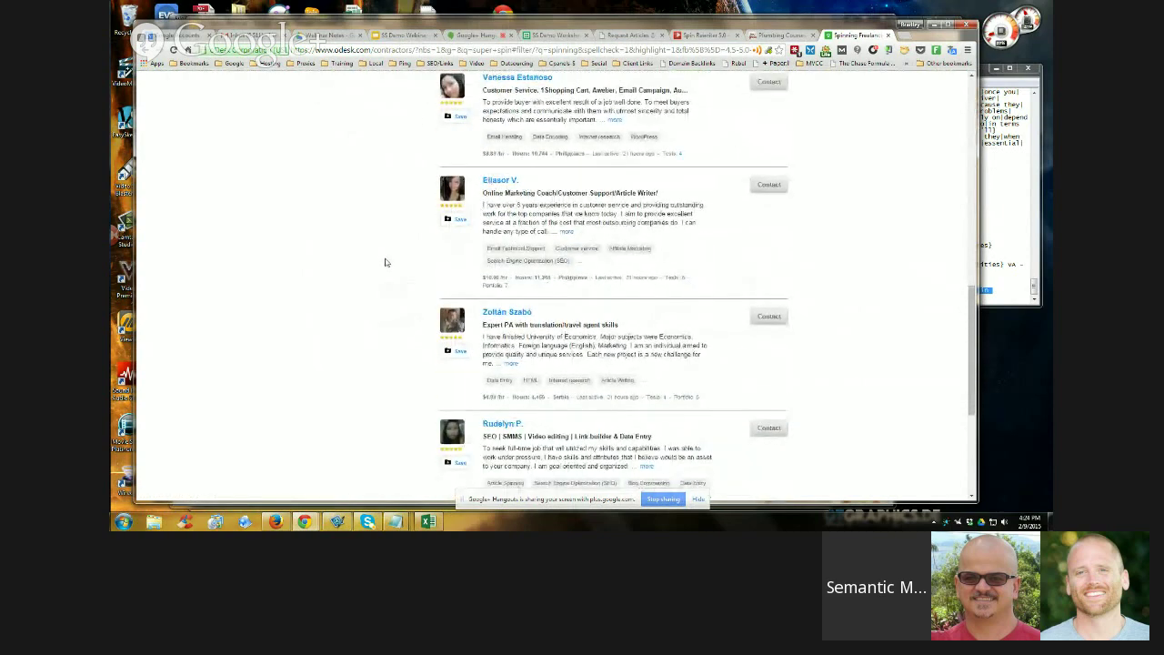
{"action": "scroll", "coordinate": [382, 267], "scroll_direction": "up", "scroll_amount": 4}
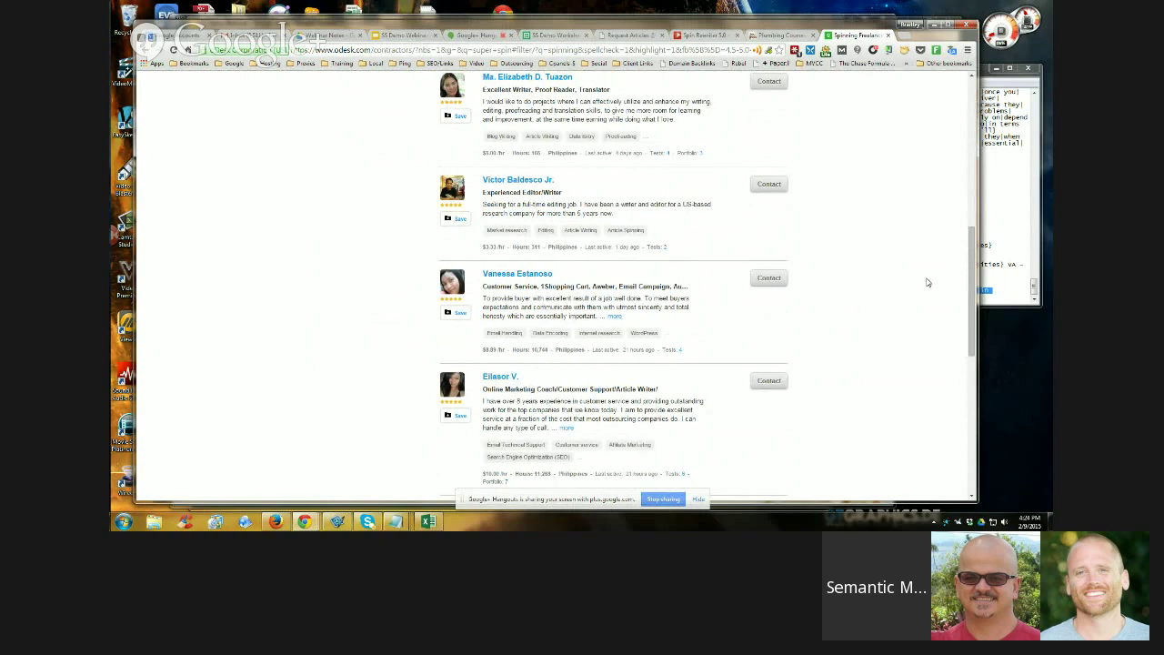
{"action": "scroll", "coordinate": [927, 273], "scroll_direction": "up", "scroll_amount": 10}
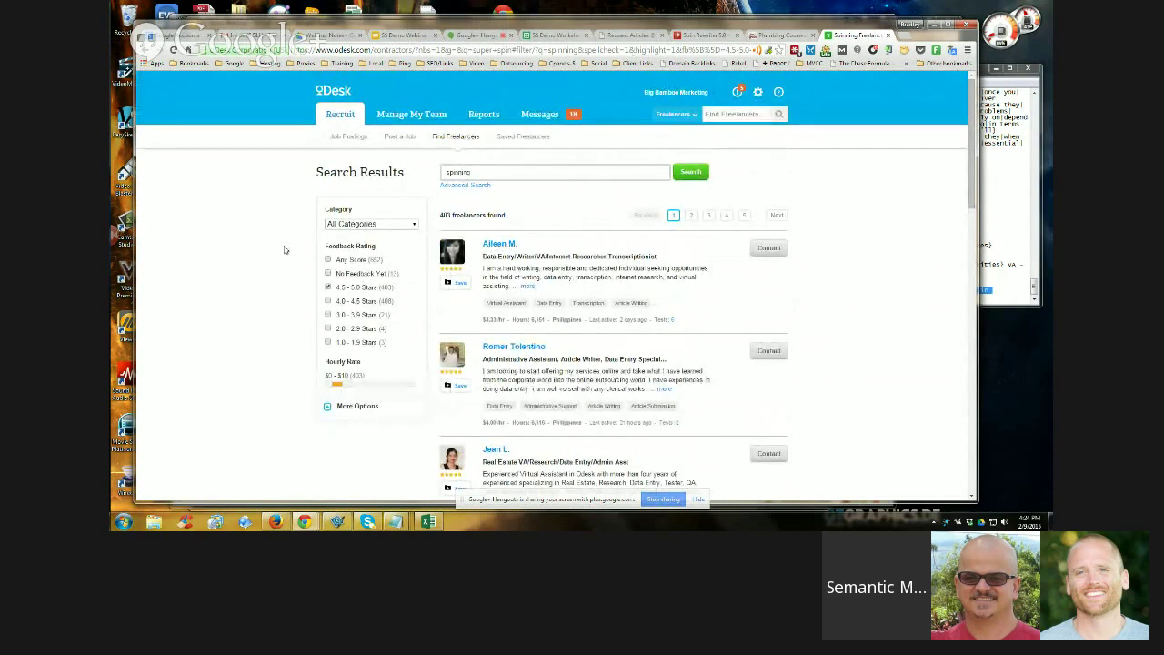
Switch to Gmail and draft a message to the webinar colleague with the subject Links and the oDesk spinning search link
{"action": "left_click", "coordinate": [182, 36]}
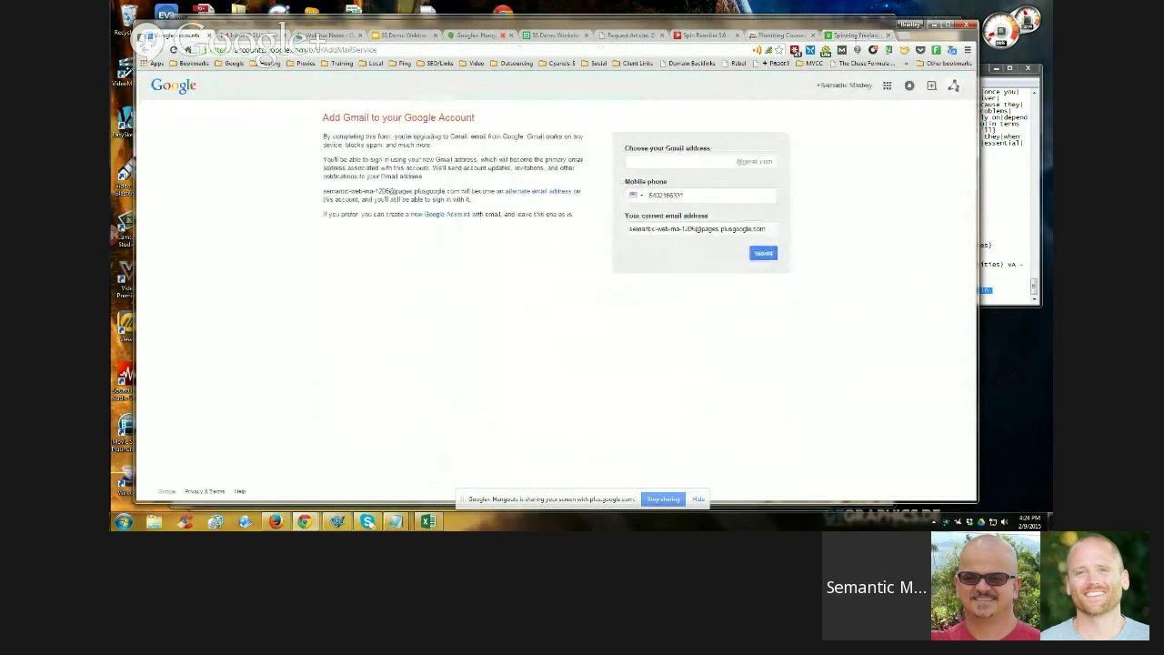
{"action": "left_click", "coordinate": [245, 35]}
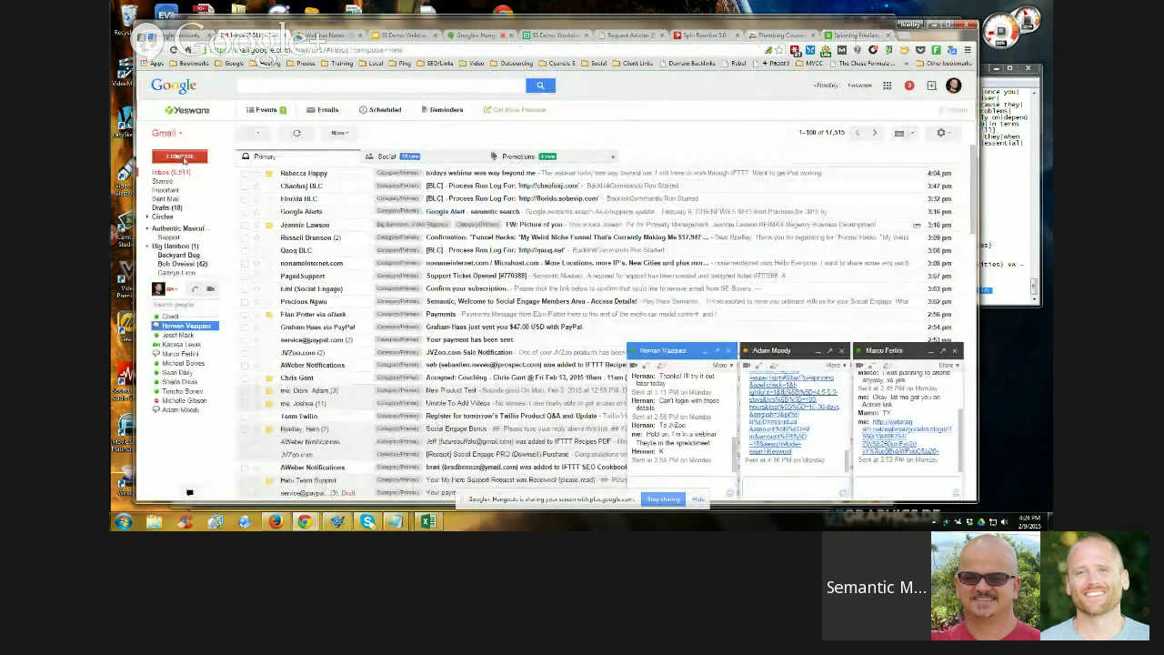
{"action": "type", "text": "adam"}
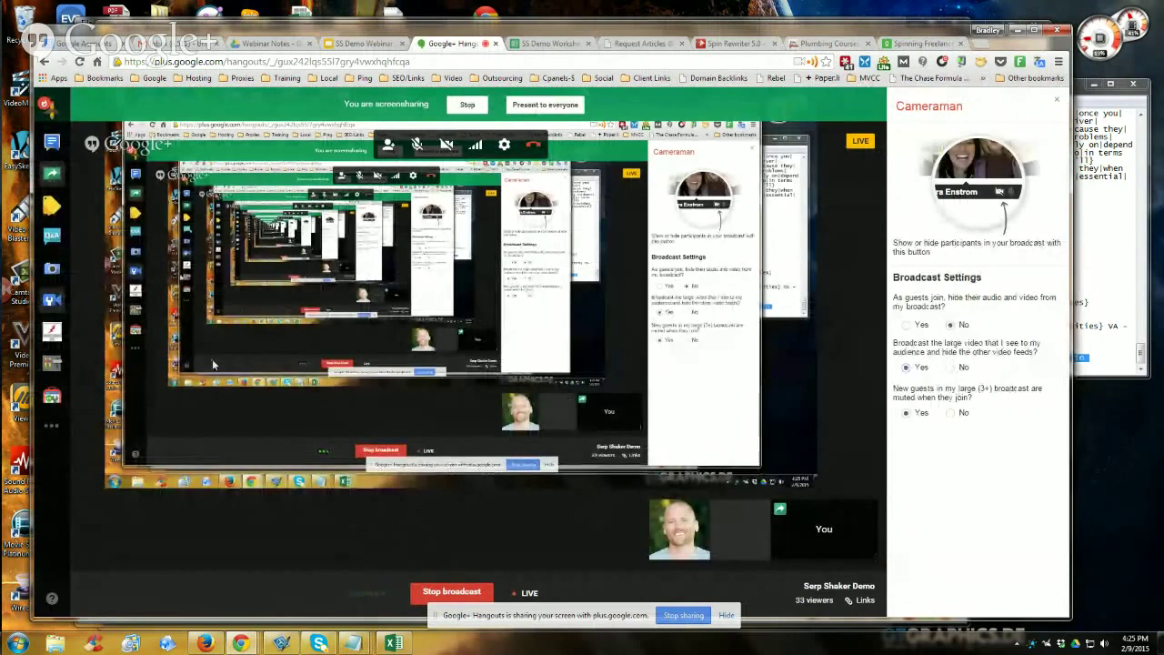
Show the webinar chat in the Hangout and copy the Content, Spinner and Spinning VAs lines from the Notepad notes
{"action": "left_click", "coordinate": [52, 332]}
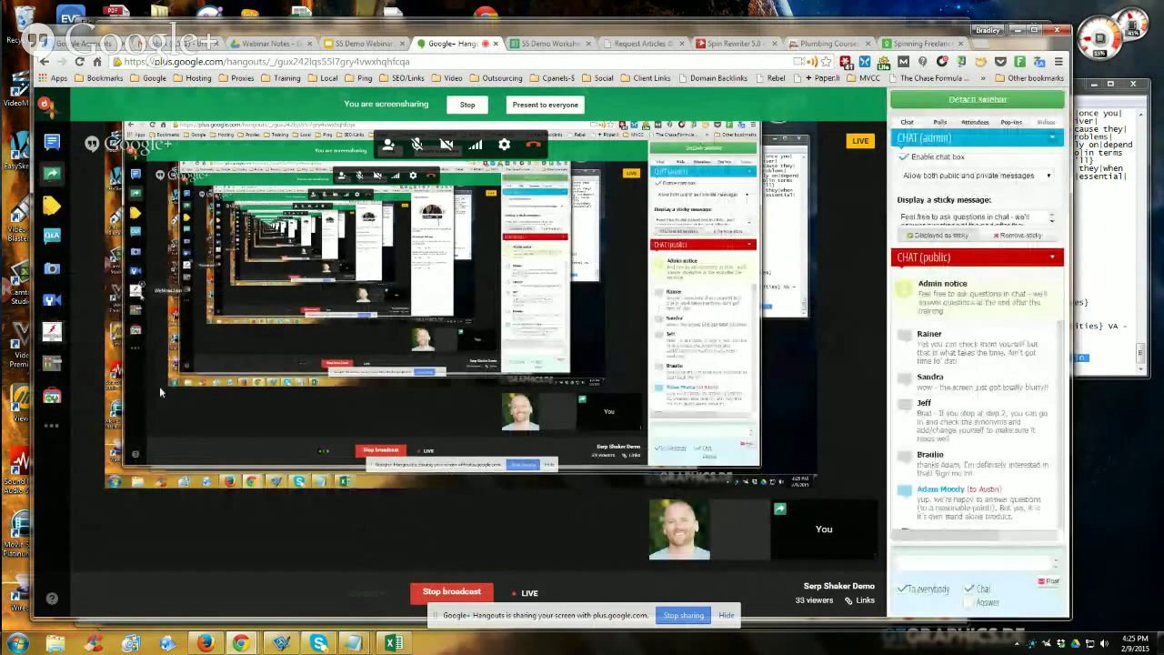
{"action": "mouse_move", "coordinate": [246, 642]}
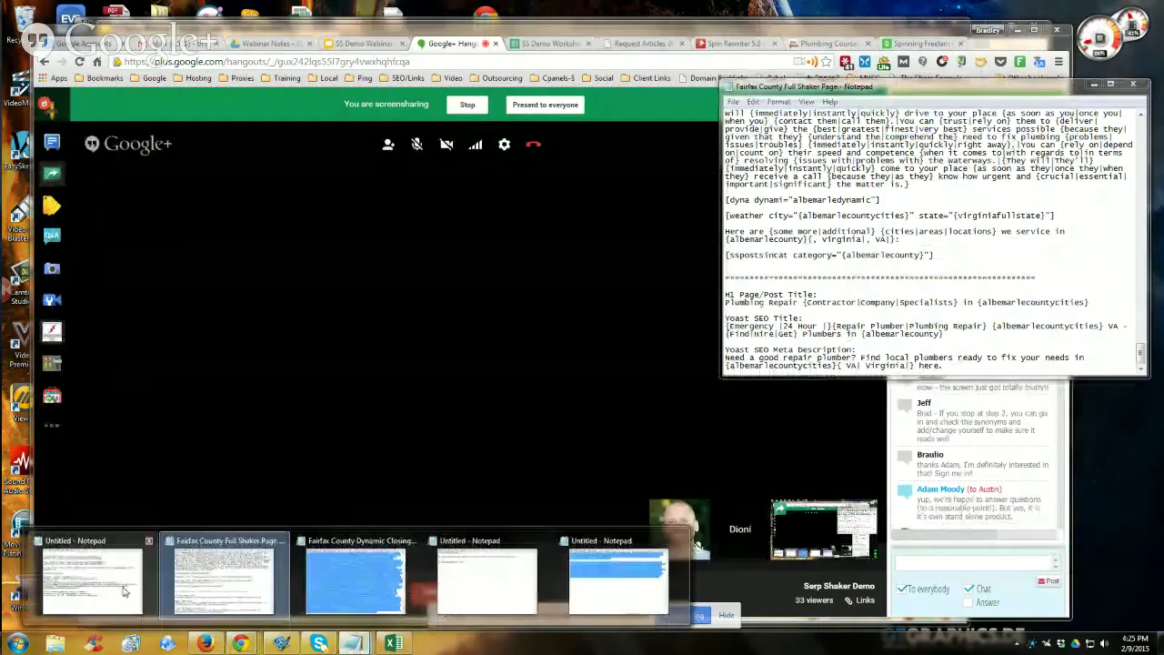
{"action": "left_click", "coordinate": [320, 517]}
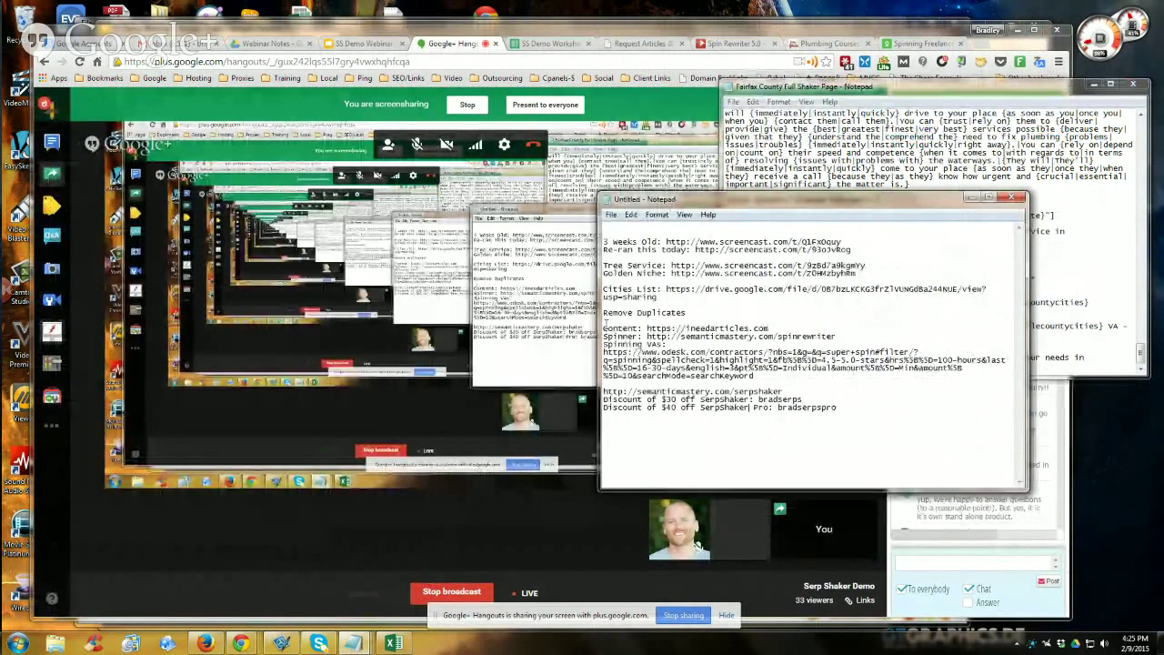
{"action": "left_click_drag", "start_coordinate": [603, 329], "coordinate": [755, 375]}
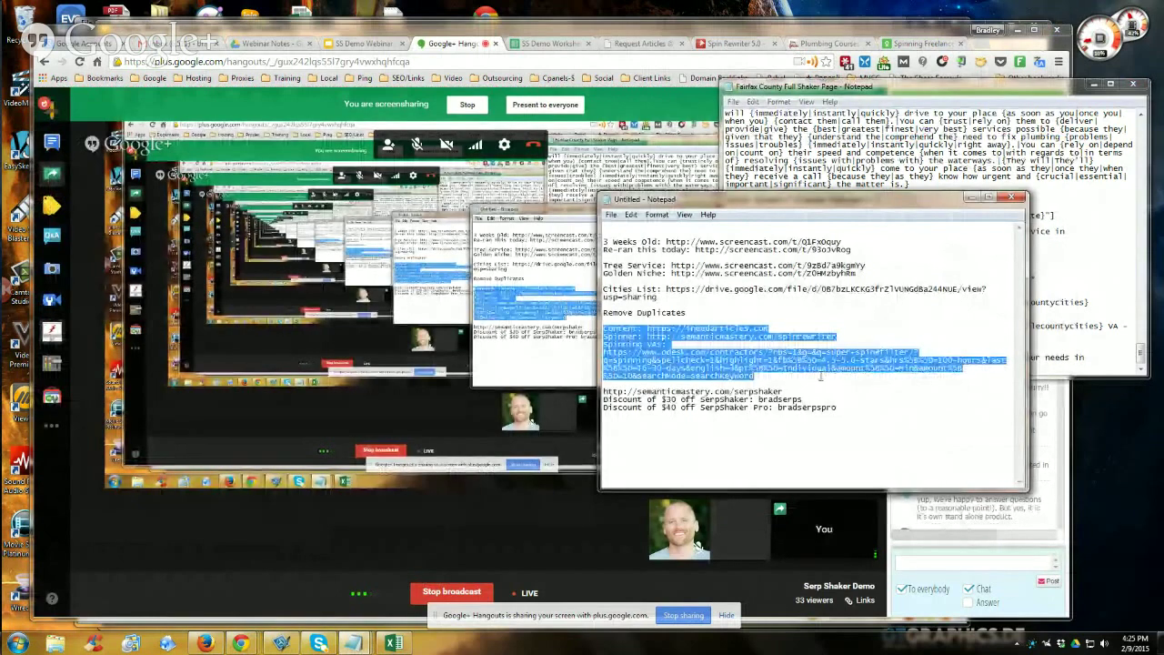
{"action": "right_click", "coordinate": [829, 373]}
{"action": "left_click", "coordinate": [875, 414]}
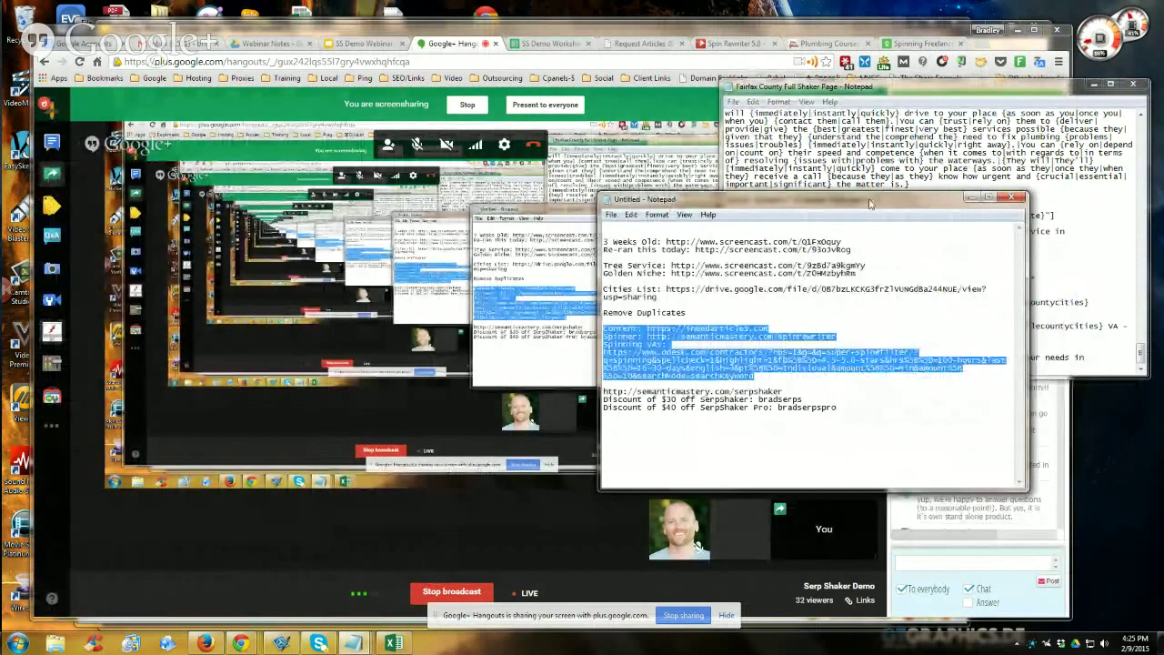
{"action": "left_click_drag", "start_coordinate": [869, 205], "coordinate": [941, 287]}
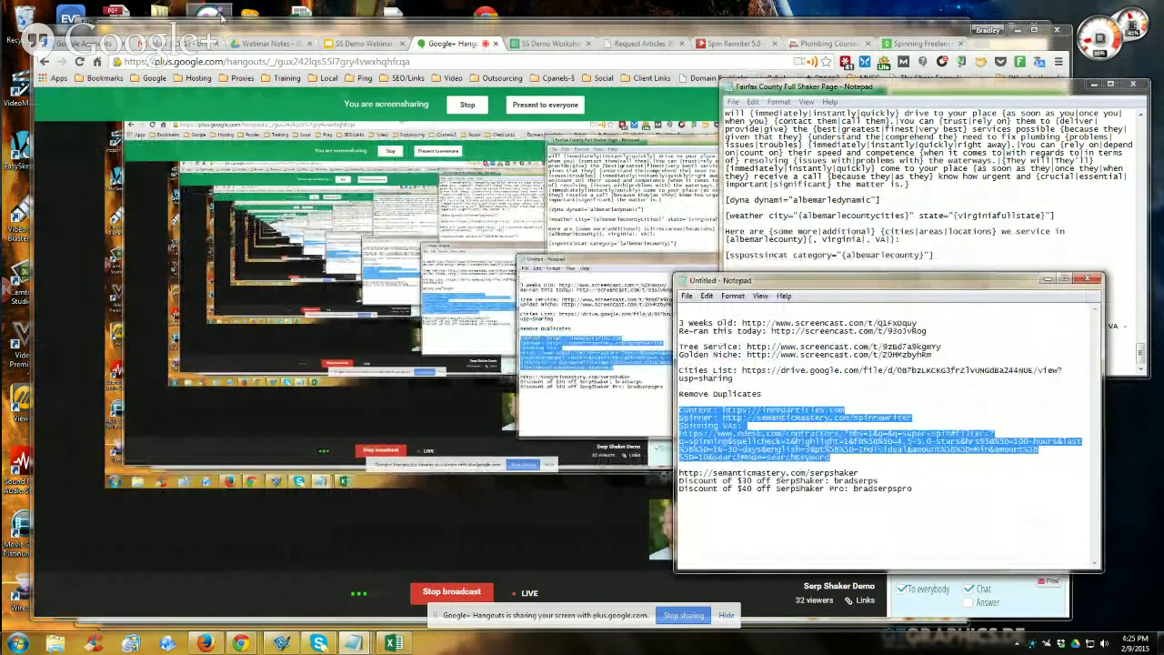
Insert the copied Content, Spinner and Spinning VAs links above the existing oDesk link in the Links email and send it
{"action": "left_click", "coordinate": [159, 42]}
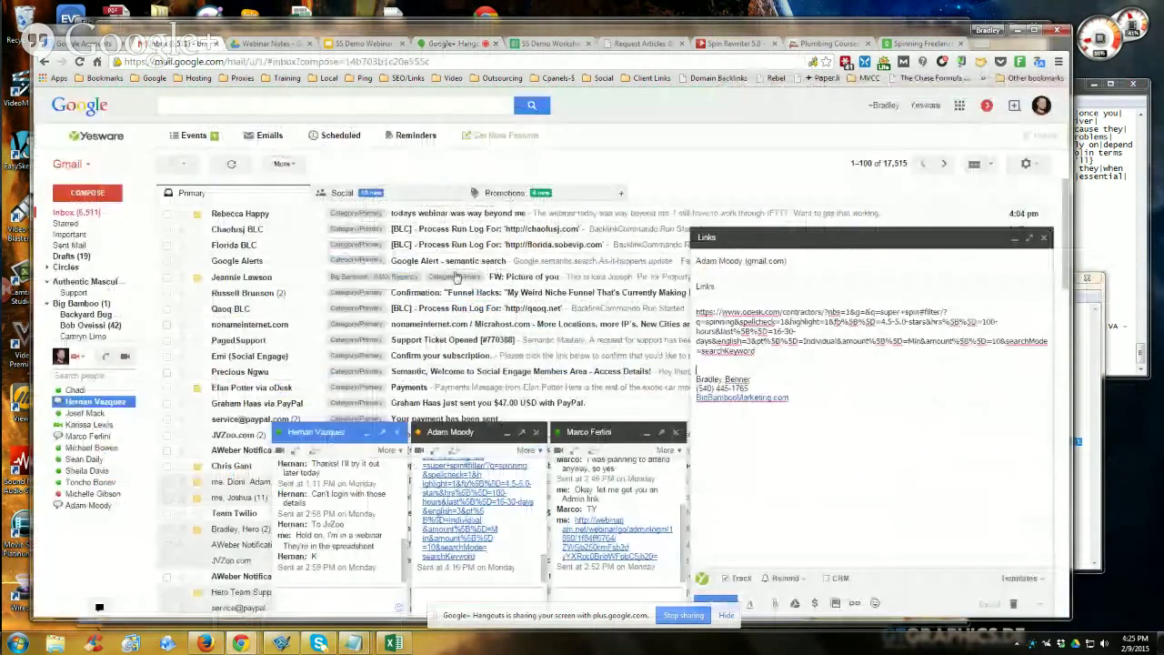
{"action": "left_click", "coordinate": [695, 312]}
{"action": "key", "text": "Return"}
{"action": "key", "text": "Return"}
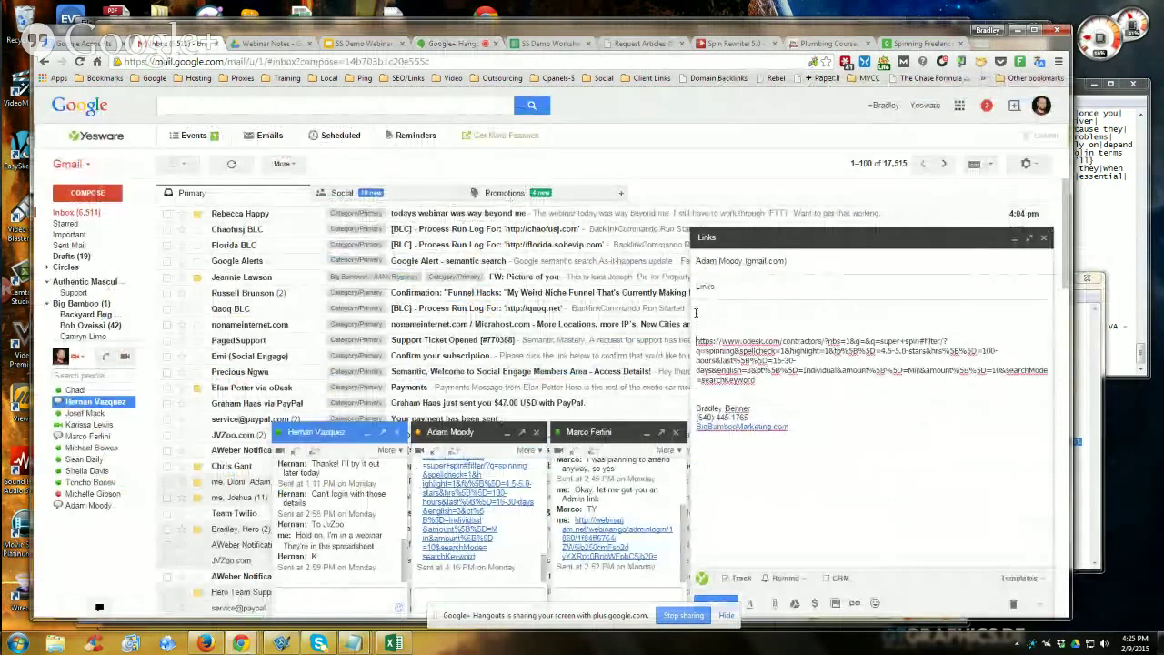
{"action": "key", "text": "ctrl+v"}
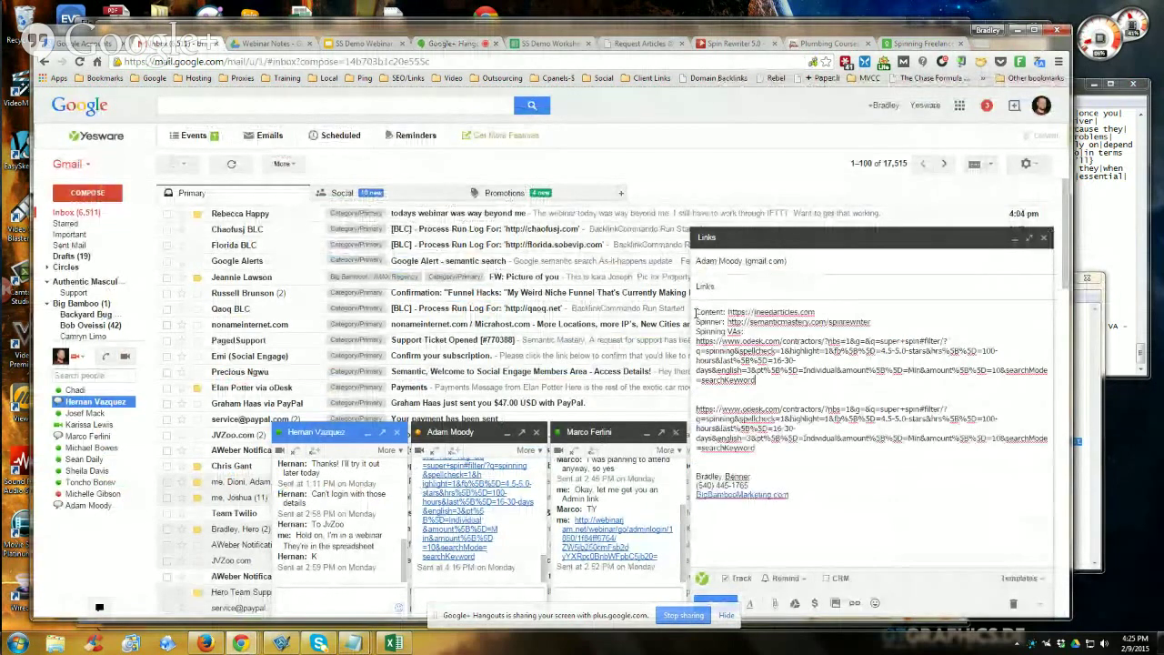
{"action": "left_click", "coordinate": [717, 603]}
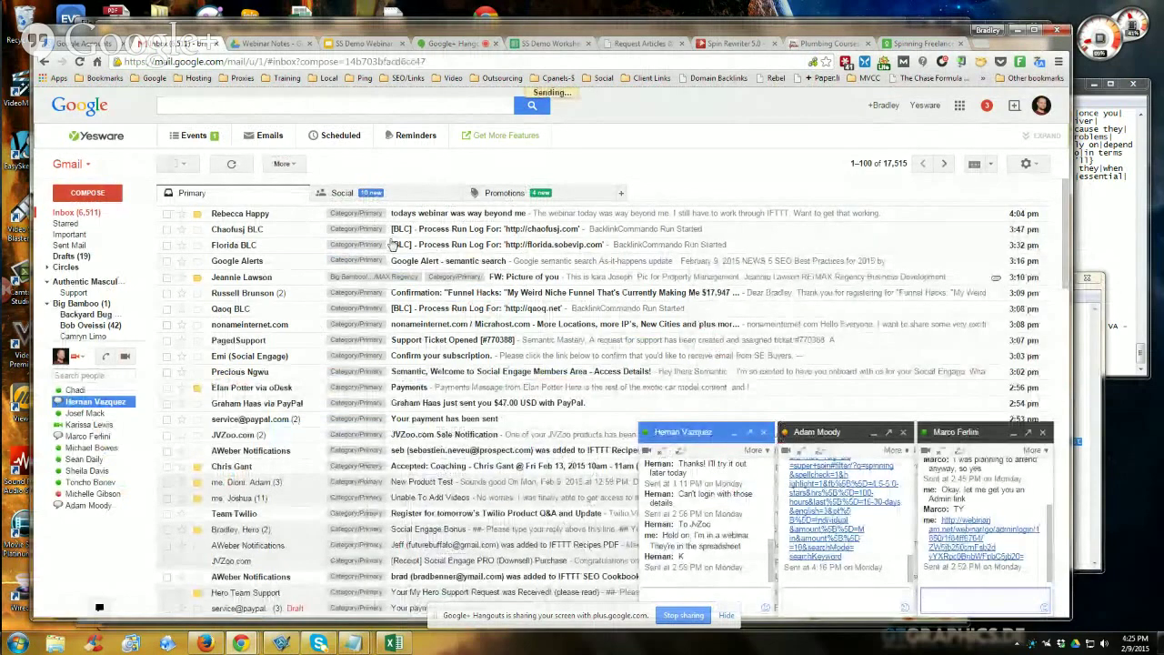
Return to the SS Demo Webinar slideshow at the Resources slide
{"action": "left_click", "coordinate": [344, 44]}
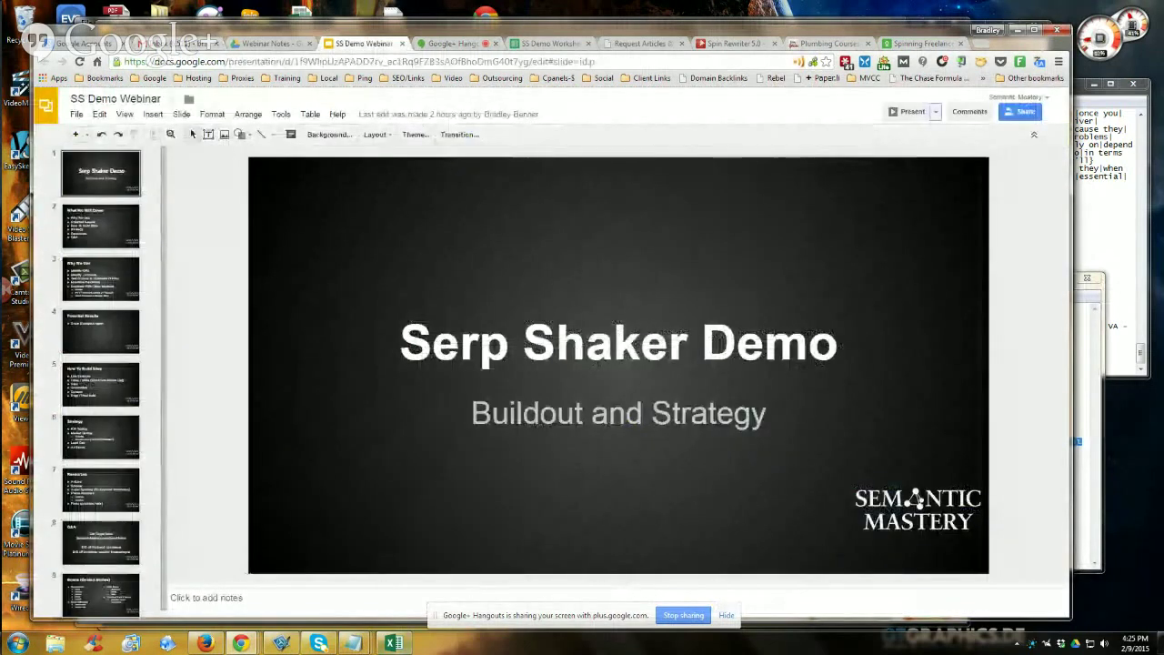
{"action": "mouse_move", "coordinate": [241, 643]}
{"action": "left_click", "coordinate": [241, 569]}
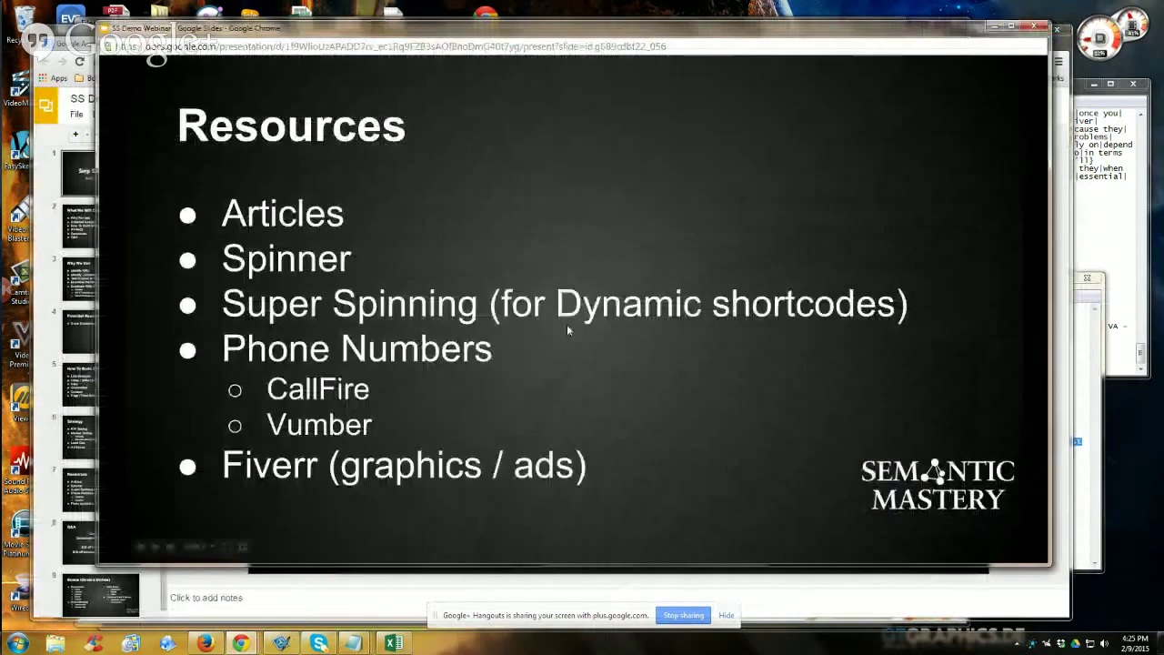
{"action": "key", "text": "Right"}
{"action": "key", "text": "Left"}
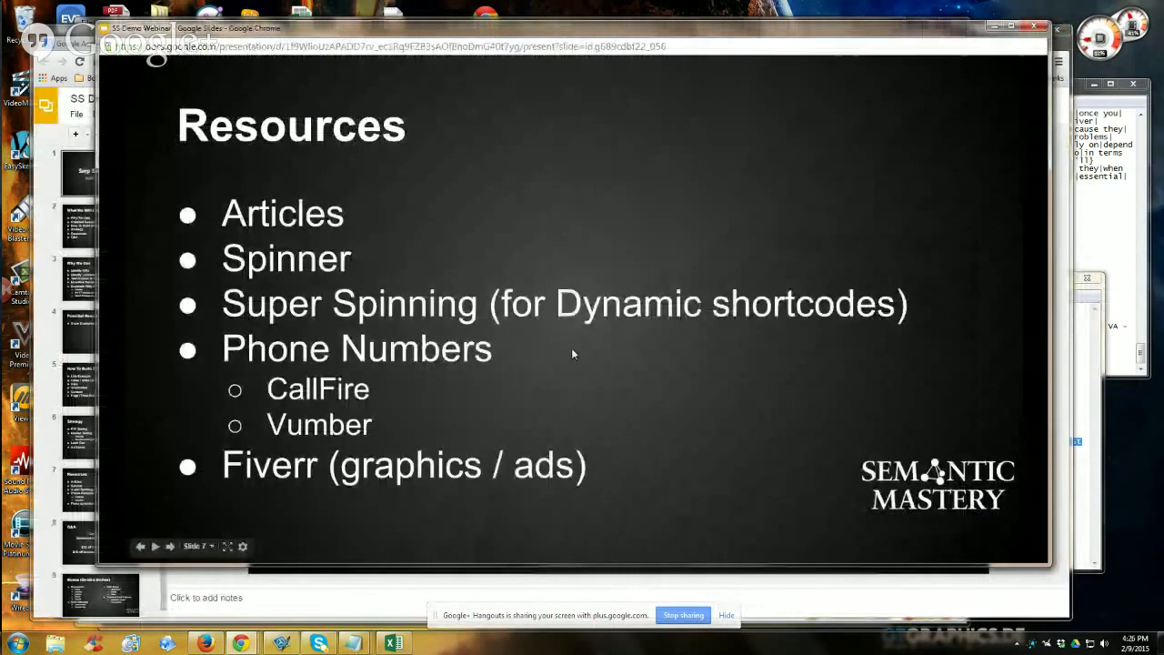
{"action": "key", "text": "Left"}
{"action": "key", "text": "Right"}
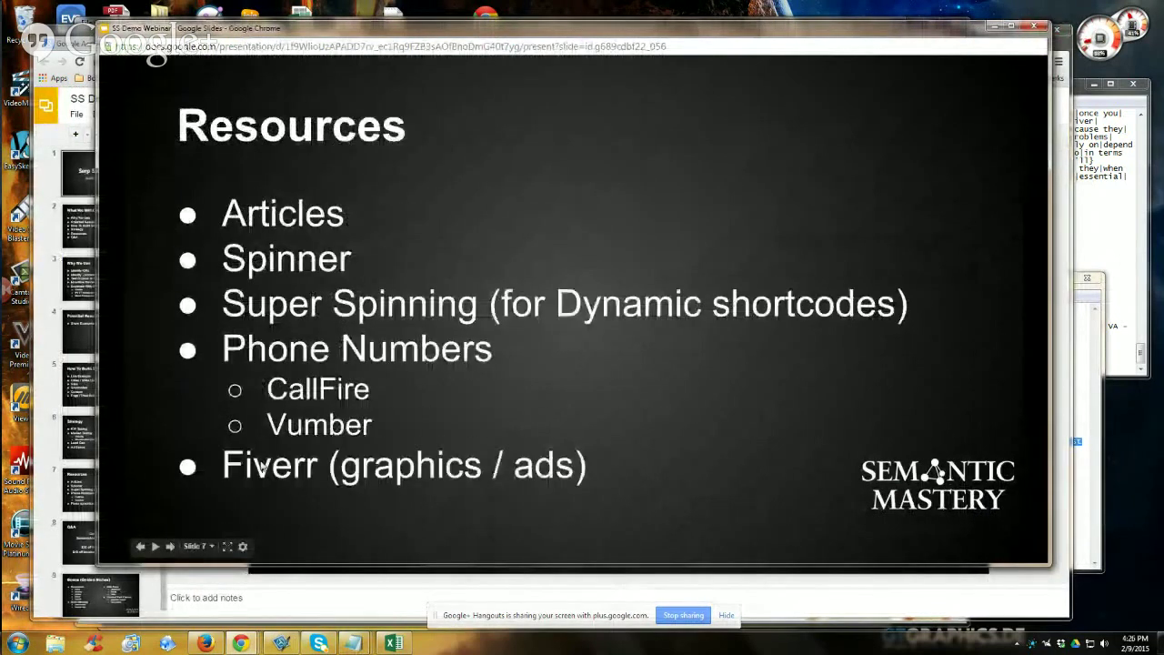